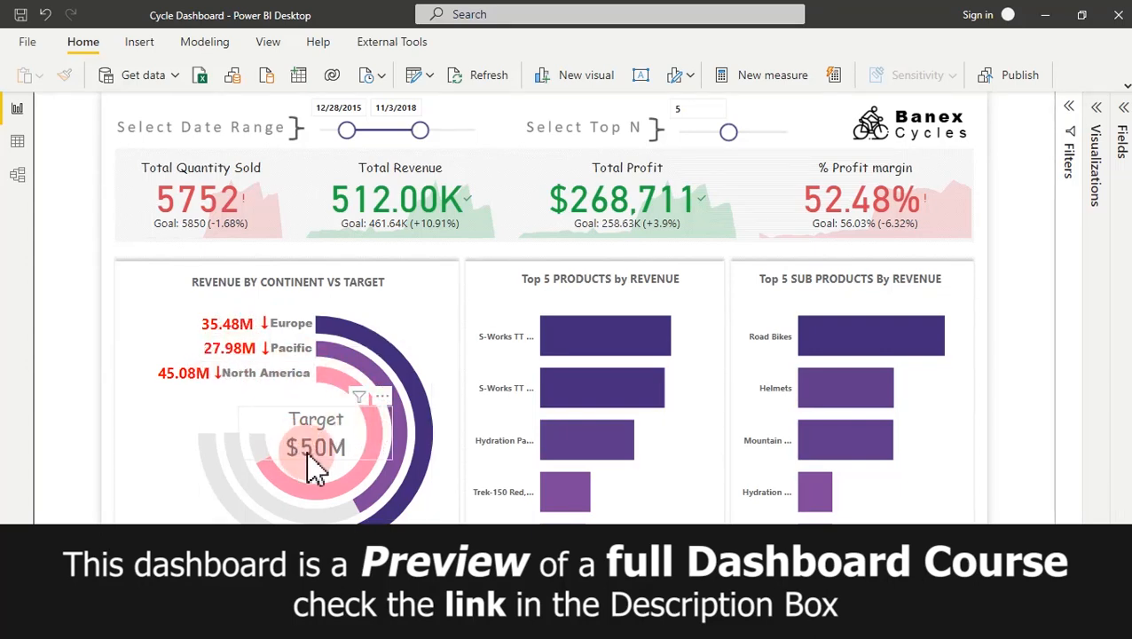
Step: Extend the dashboard's date range to end on 12/10/2019 and set the Top N value to 6
drag(421, 131, 452, 135)
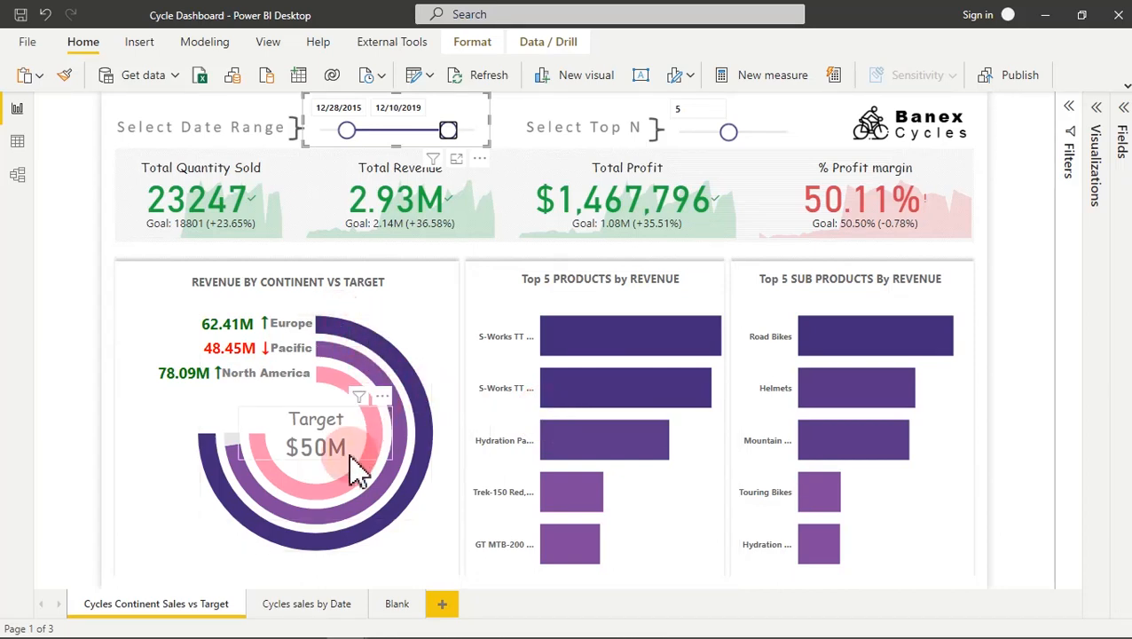
drag(728, 133, 707, 145)
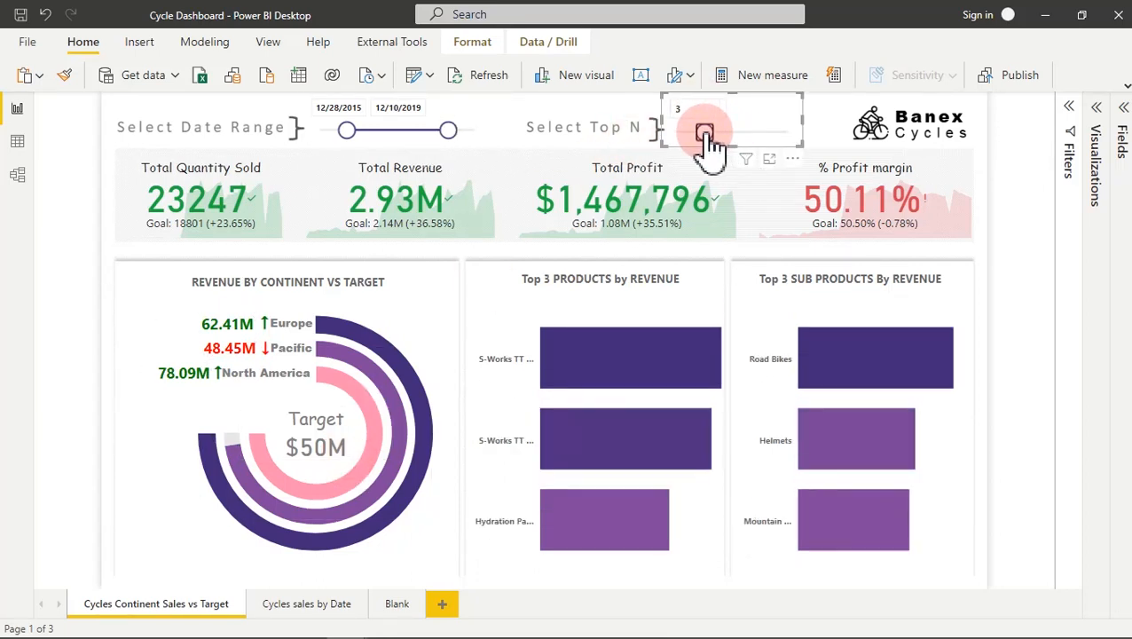
drag(707, 140, 695, 140)
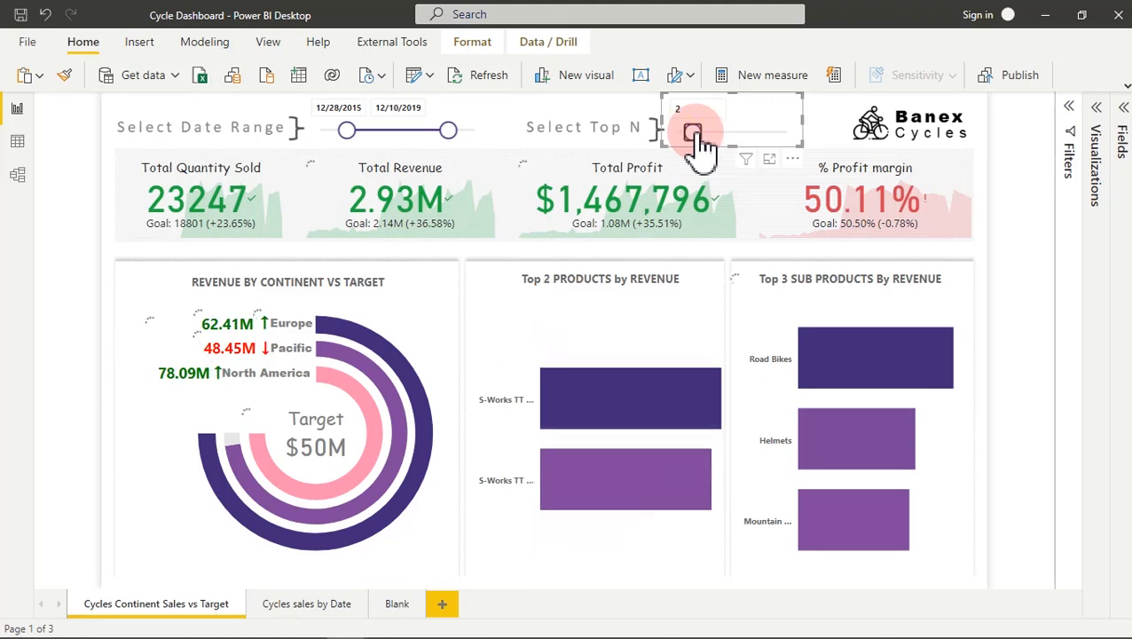
drag(697, 146, 744, 149)
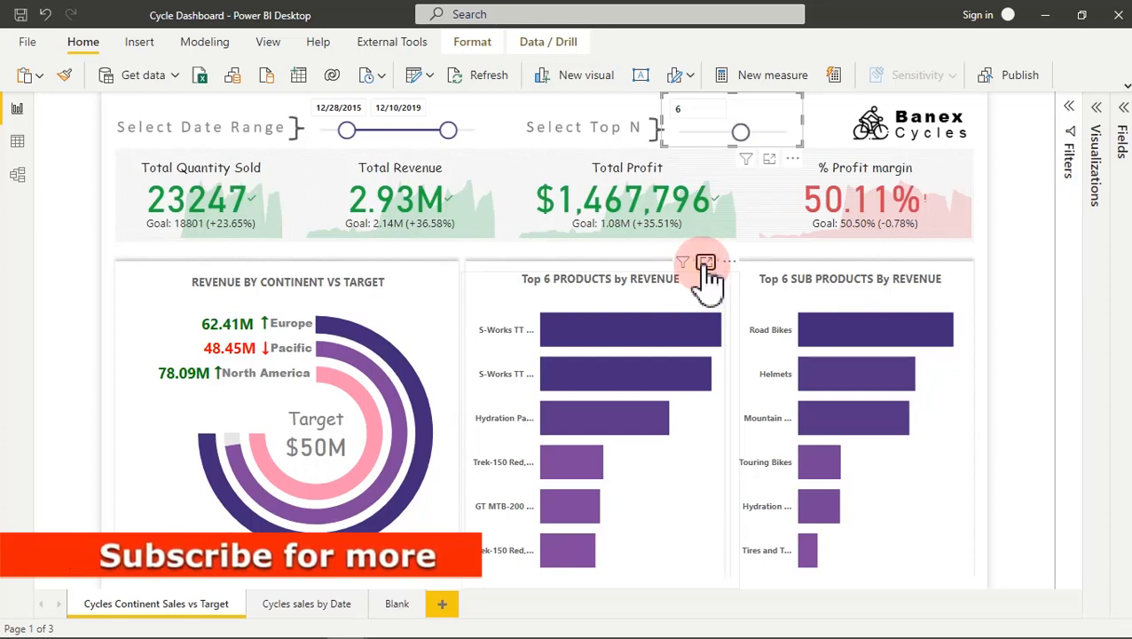
Step: View the products by revenue bar chart in focus mode, and return to the full dashboard with nothing selected
click(706, 262)
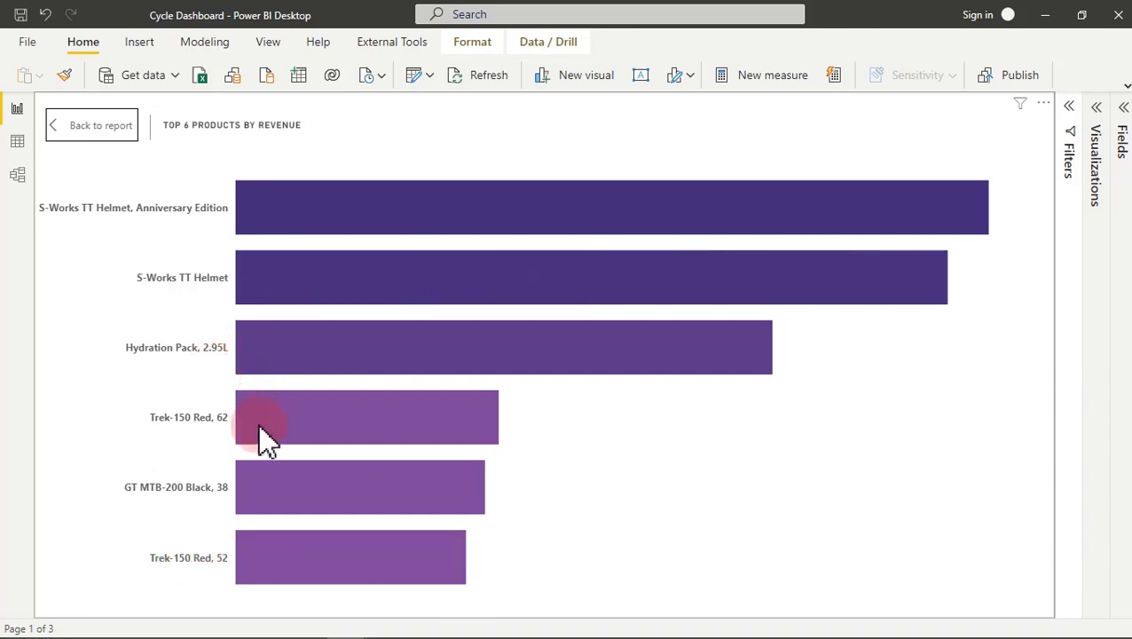
click(102, 126)
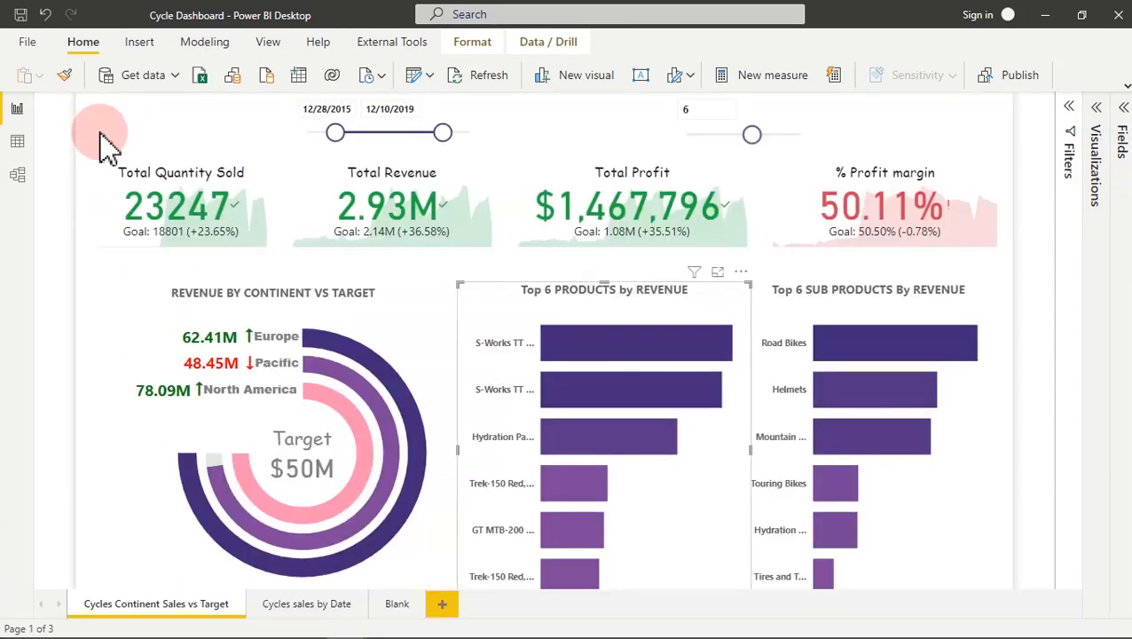
click(74, 404)
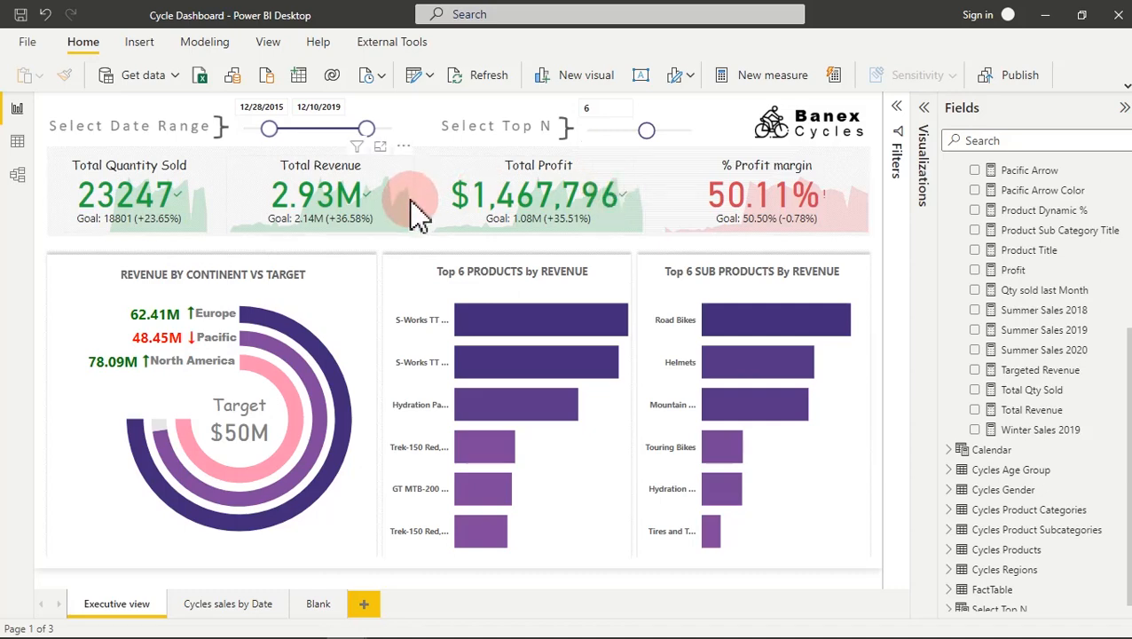
Step: Switch to the untitled report and remove the Month and Quantity_Sold table visual from Page 1
click(1045, 14)
click(334, 203)
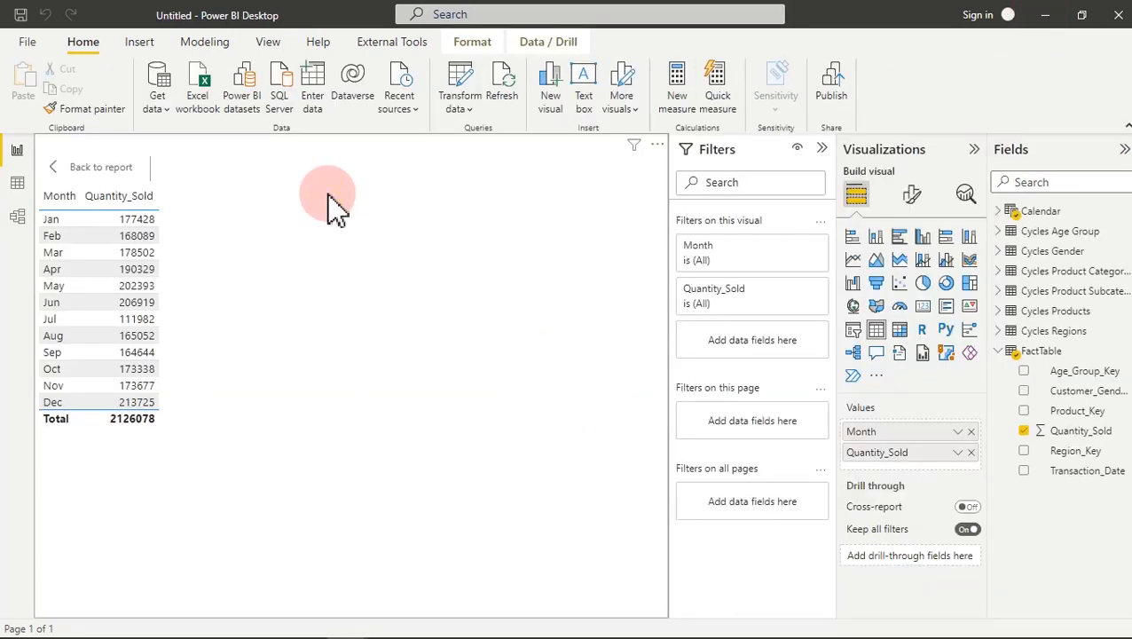
click(98, 167)
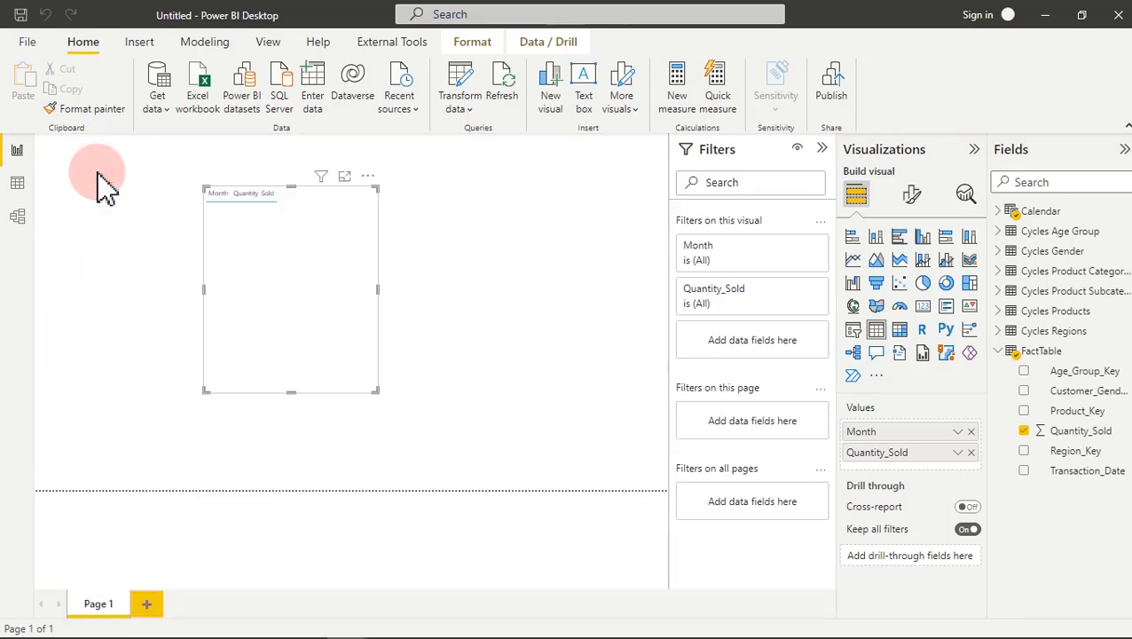
click(368, 178)
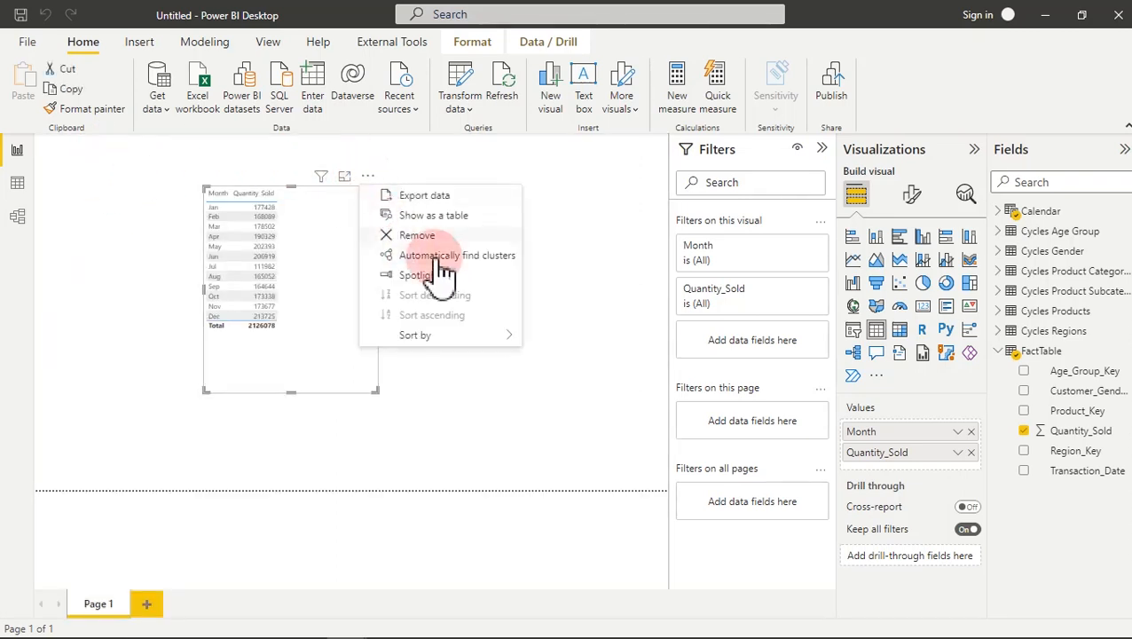
click(426, 232)
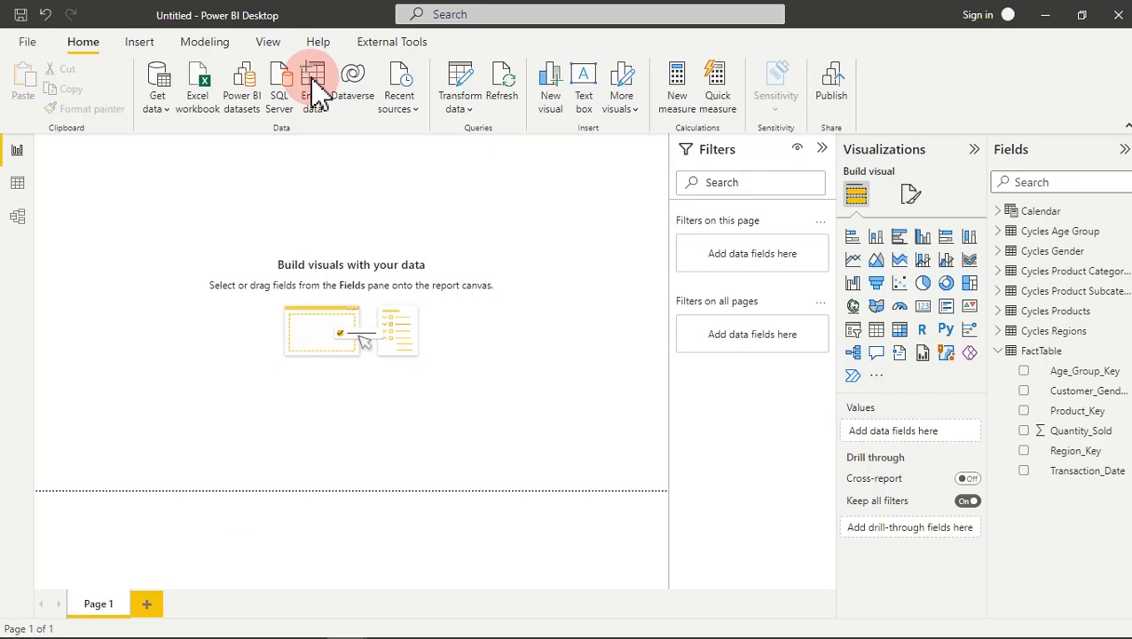
Step: Create and load an empty table named All Measures, and select it among the model's tables
click(317, 89)
drag(321, 532, 251, 543)
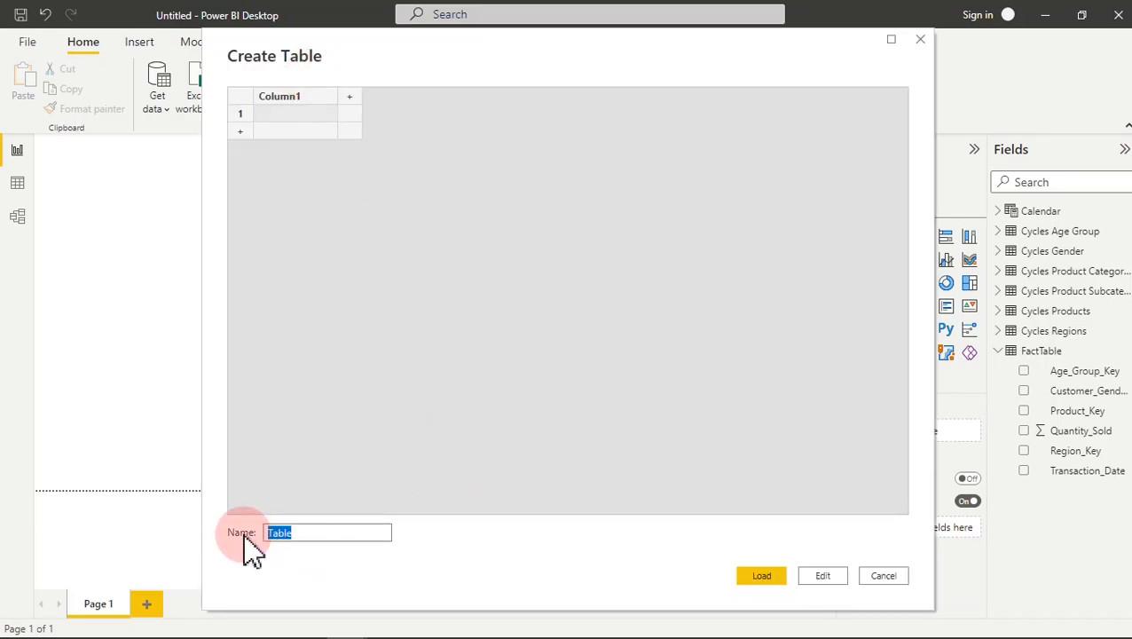
text(All Measures)
key(Return)
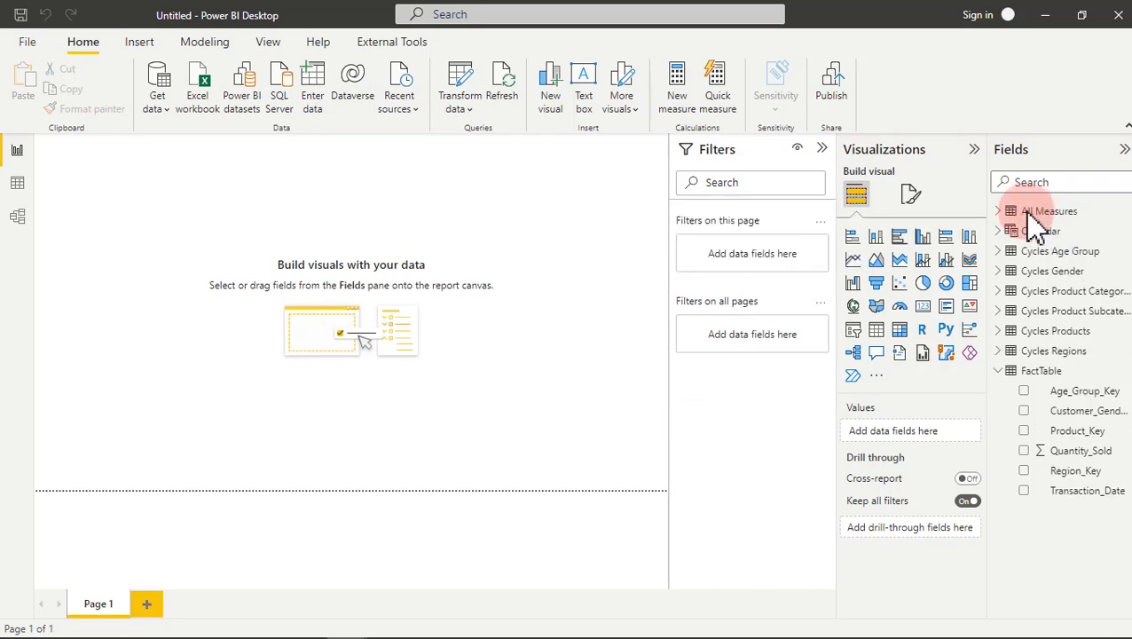
click(1035, 216)
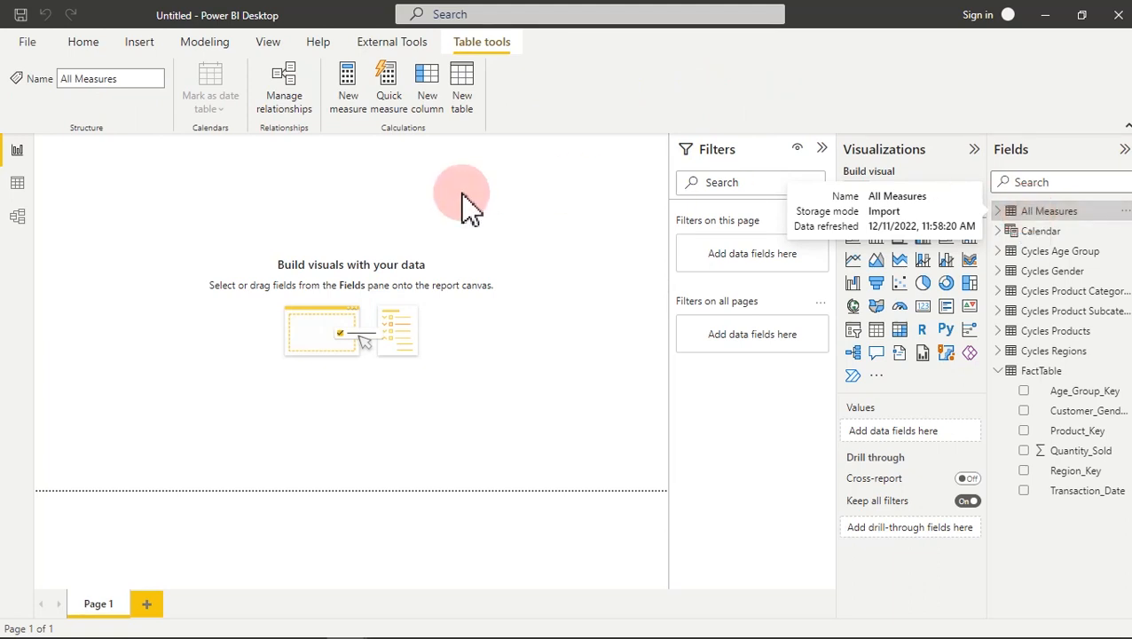
Step: Examine the Quantity_Sold column in FactTable and the product, unit cost and unit price columns in Cycles Products
click(17, 184)
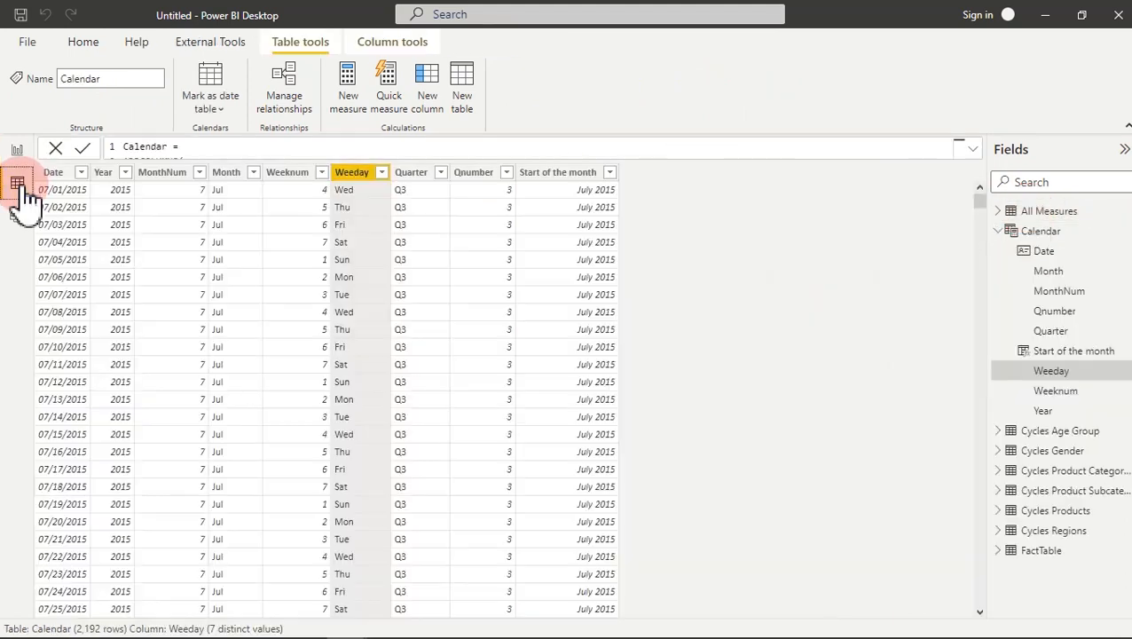
click(1000, 234)
click(1036, 372)
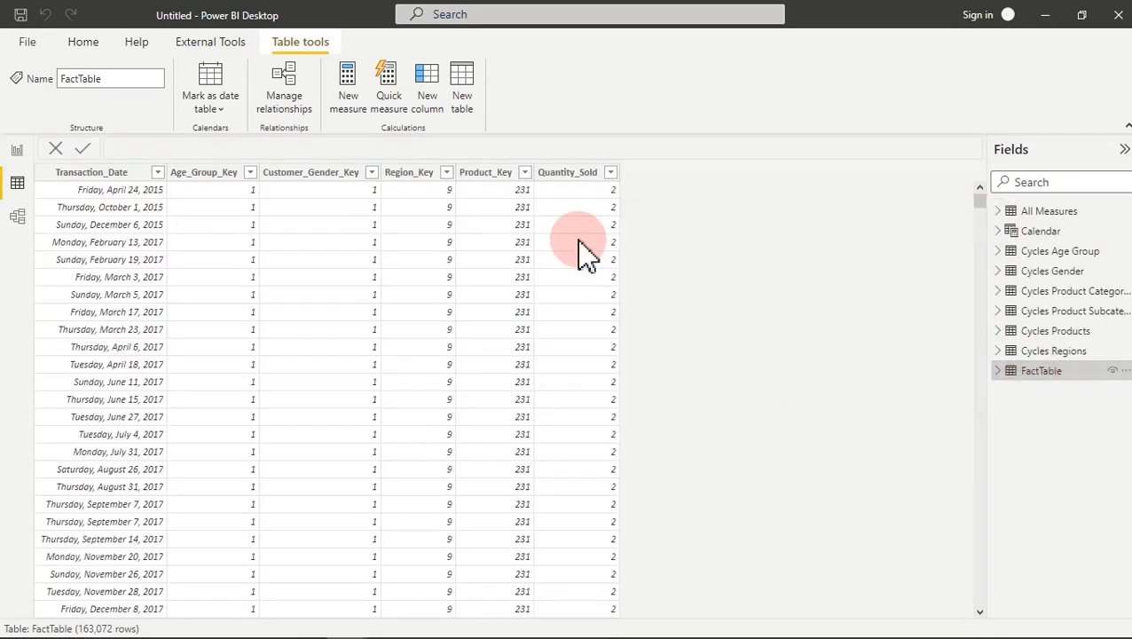
click(570, 174)
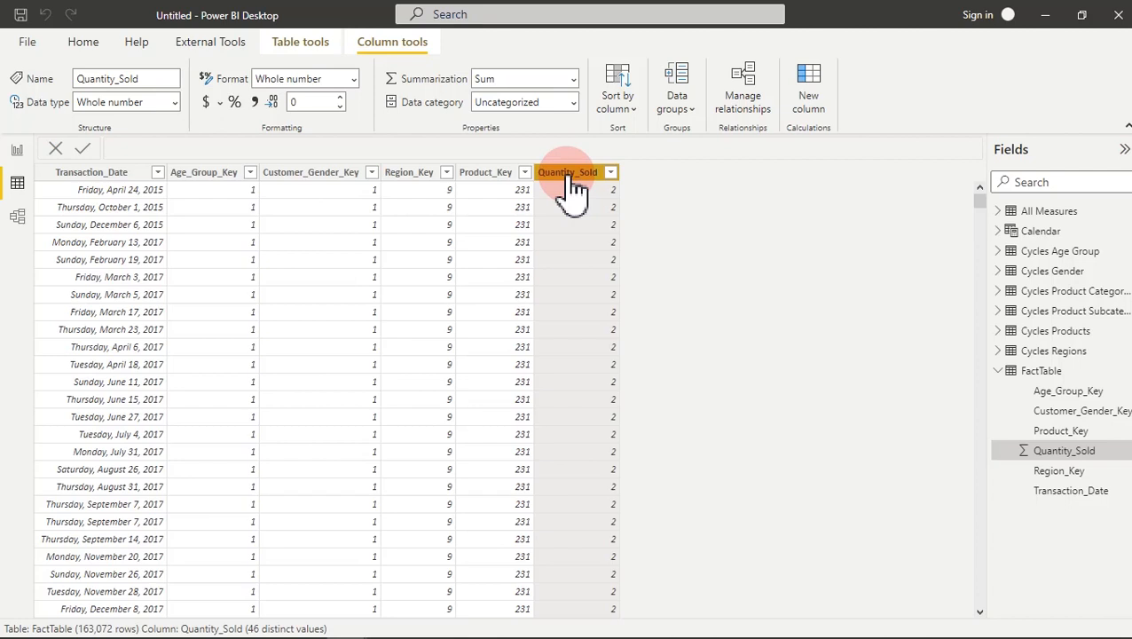
click(1059, 337)
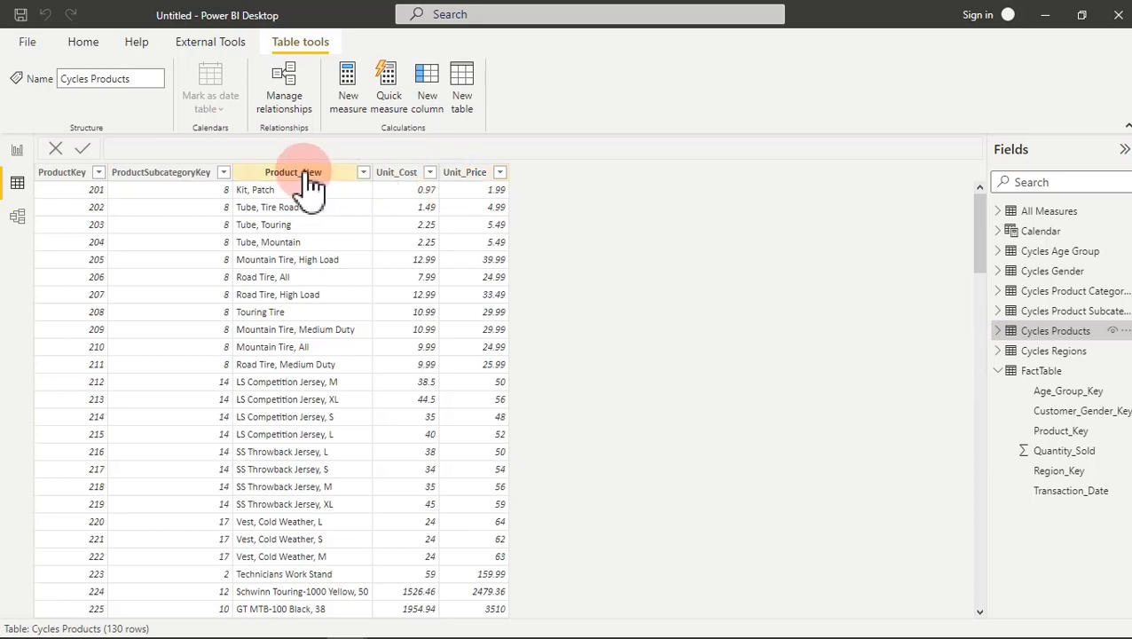
click(1060, 393)
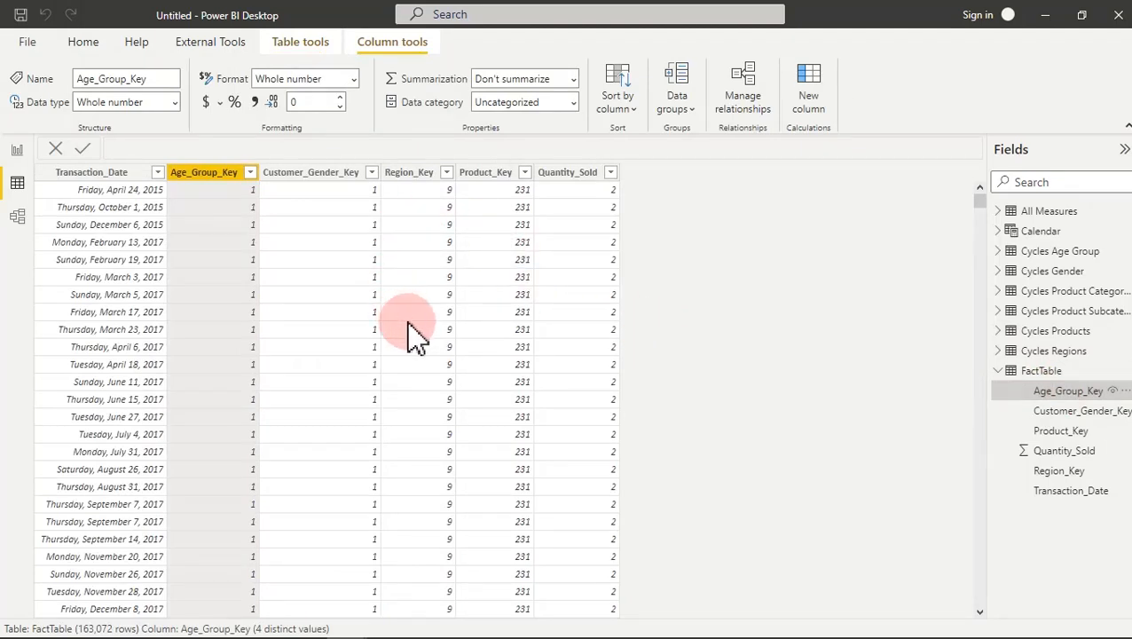
click(568, 176)
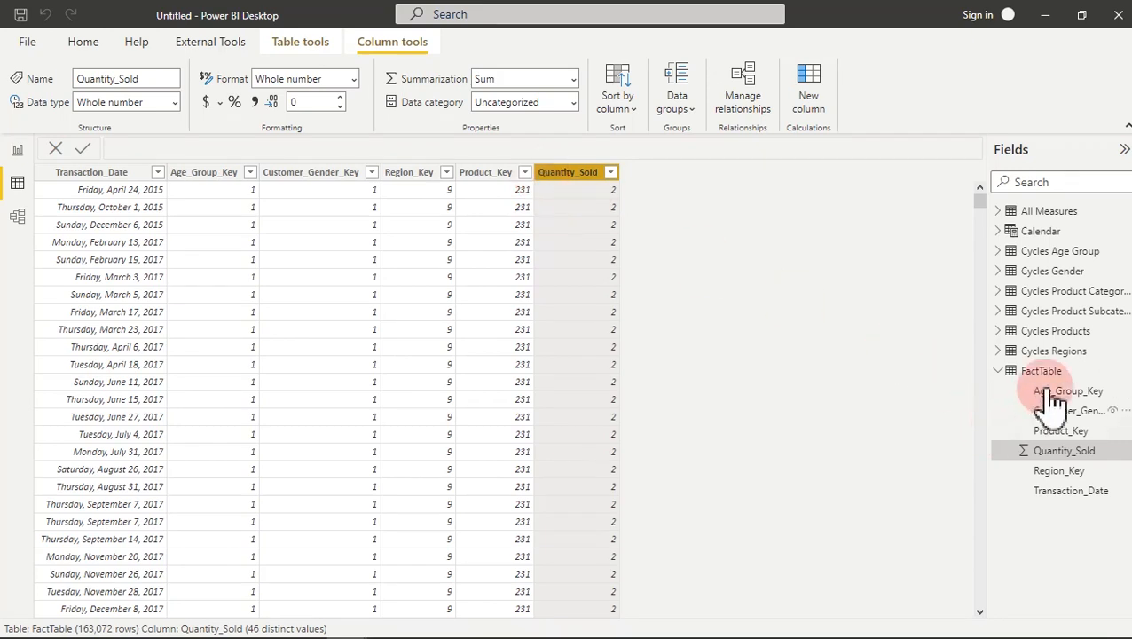
click(1074, 337)
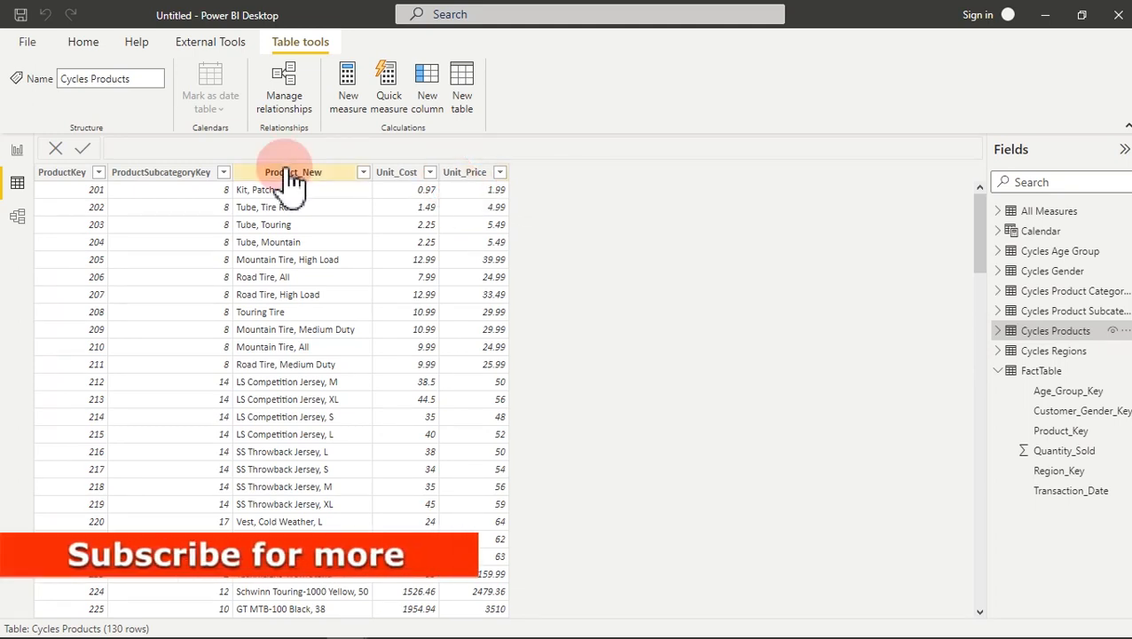
Step: Return to the report canvas and create a new measure named Total Revenue in the All Measures table
click(17, 151)
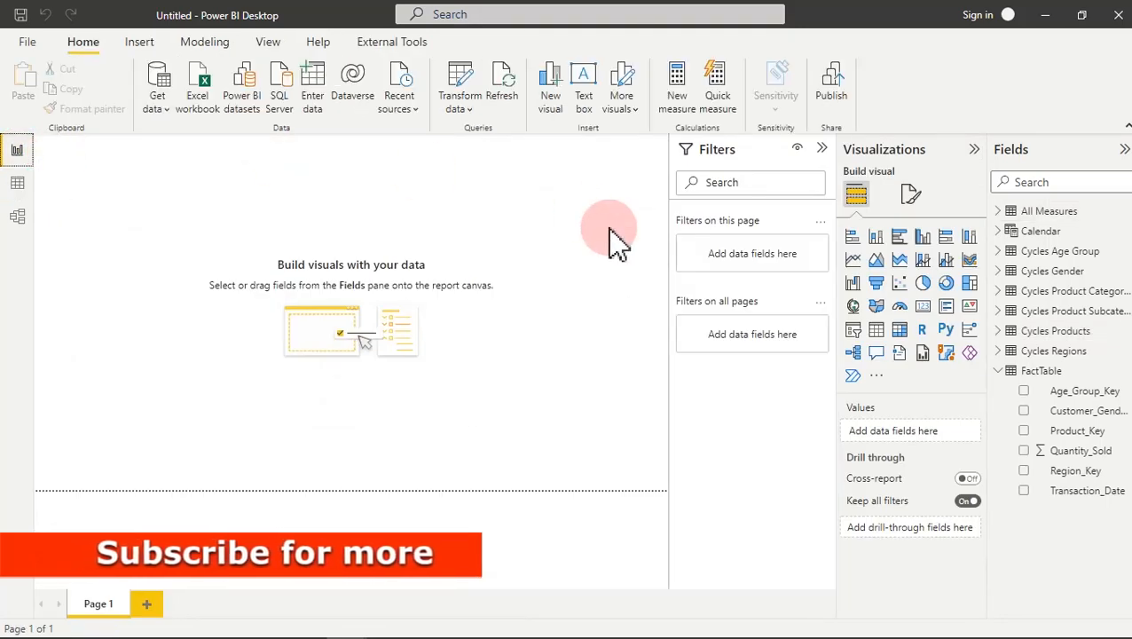
click(1043, 214)
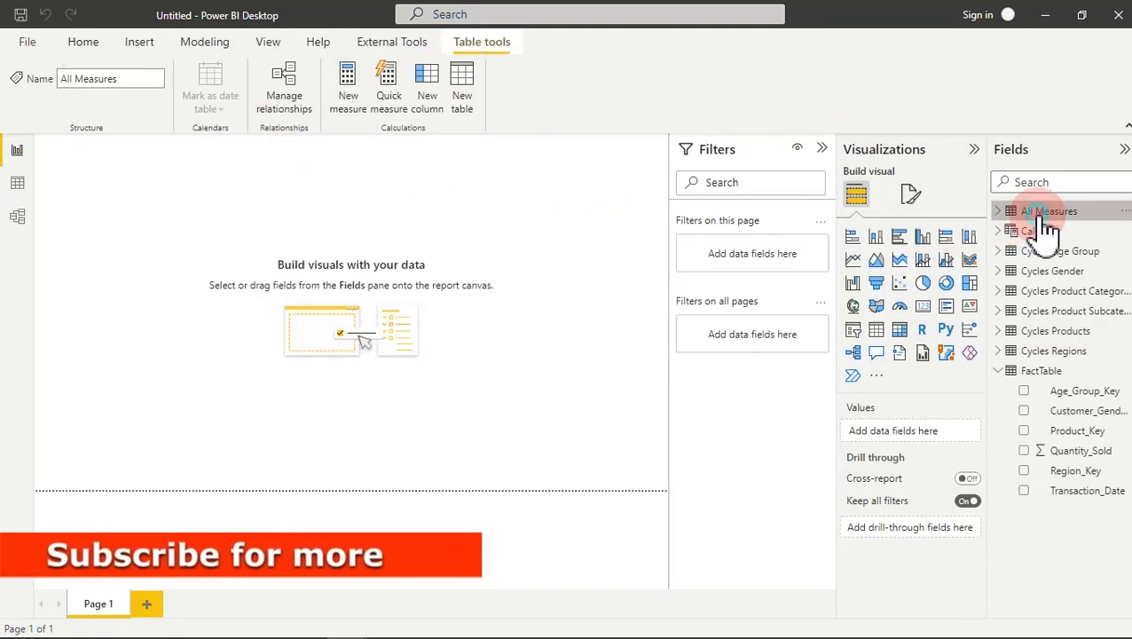
right_click(1043, 216)
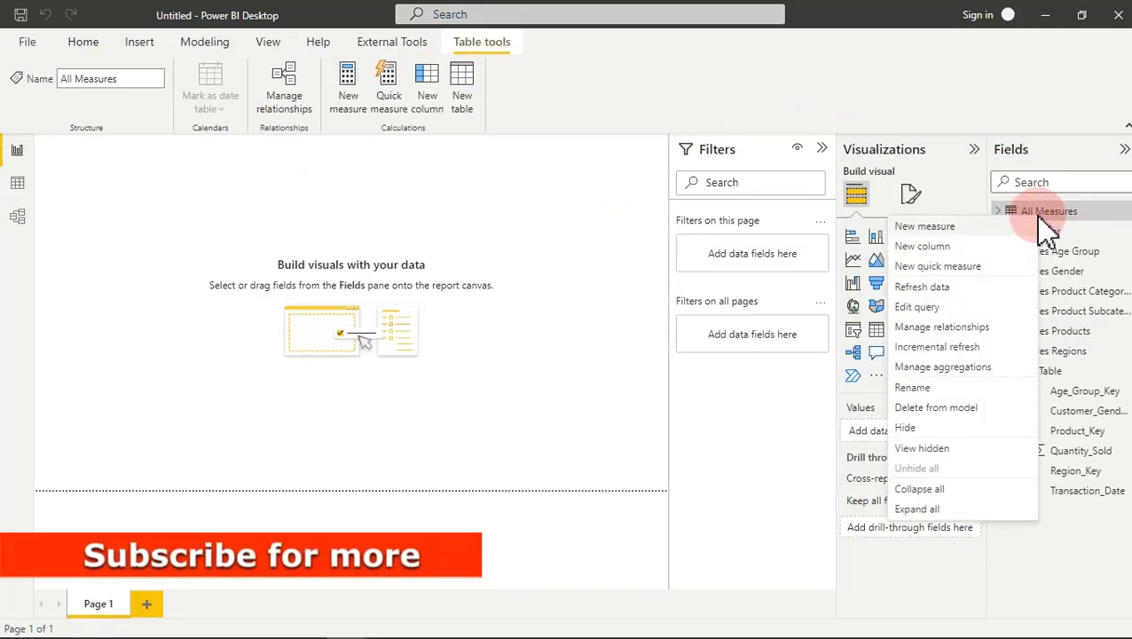
click(941, 232)
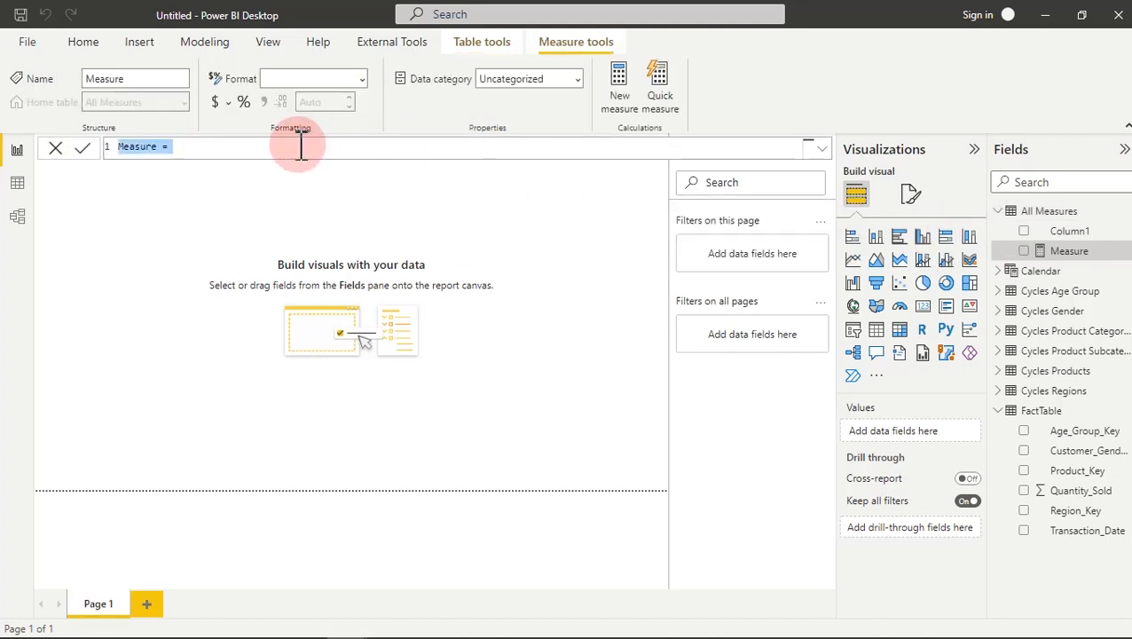
text(Tot)
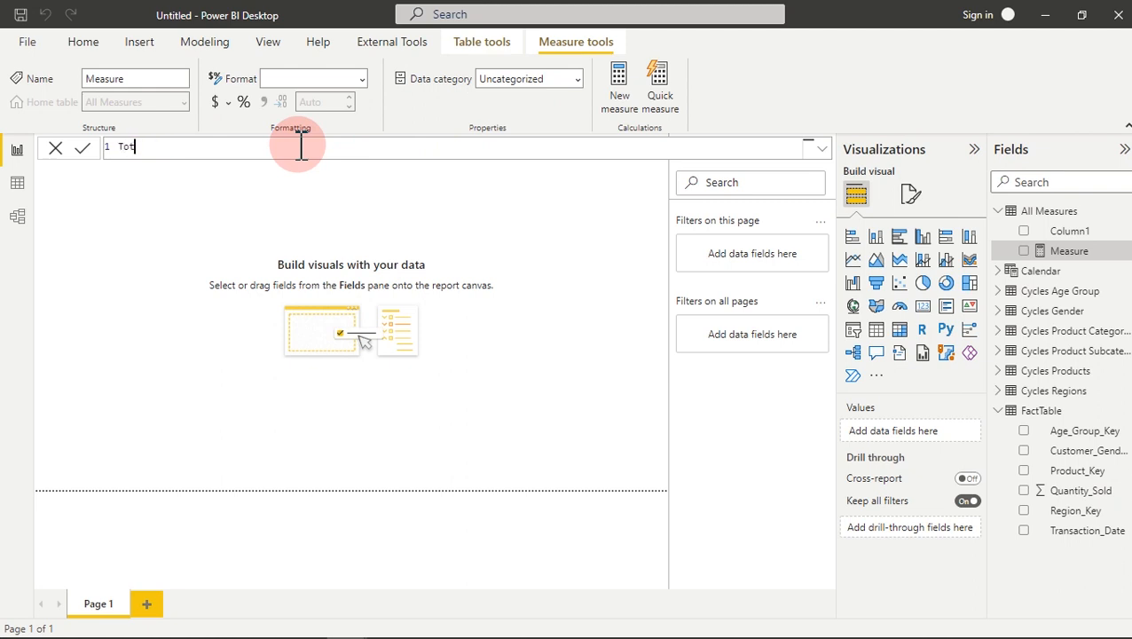
text(o)
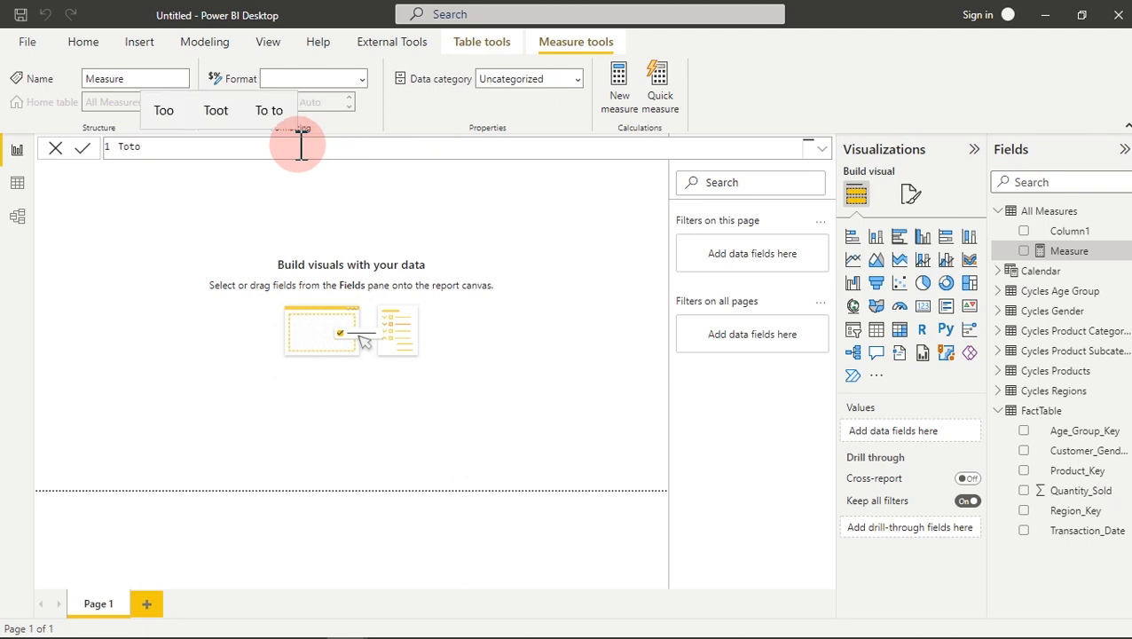
key(BackSpace)
text(al )
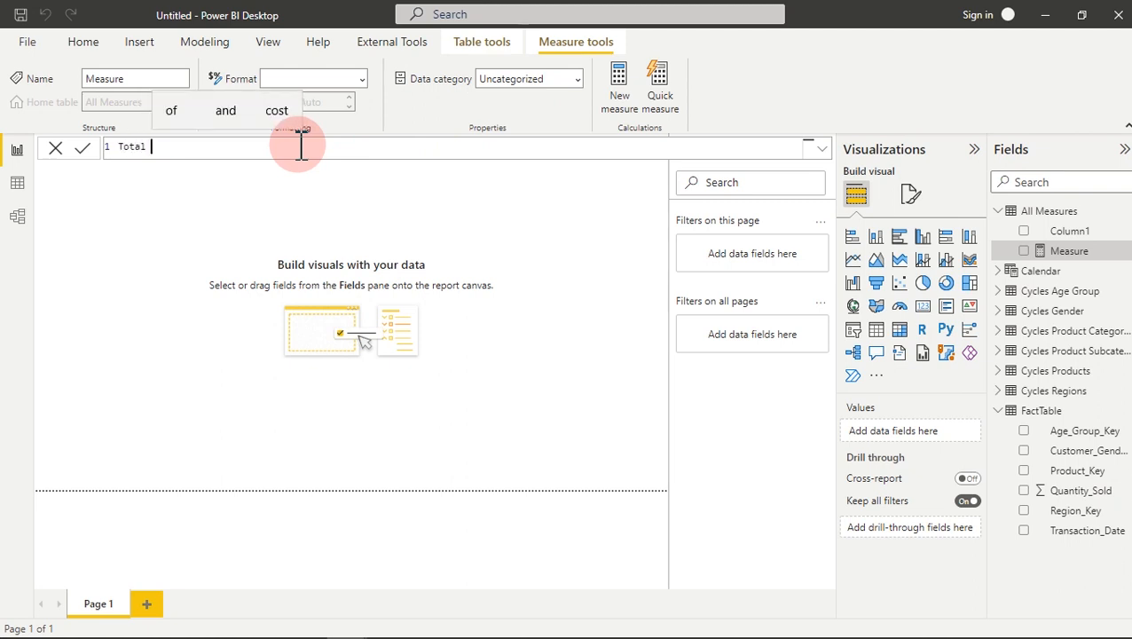
text(Revenue)
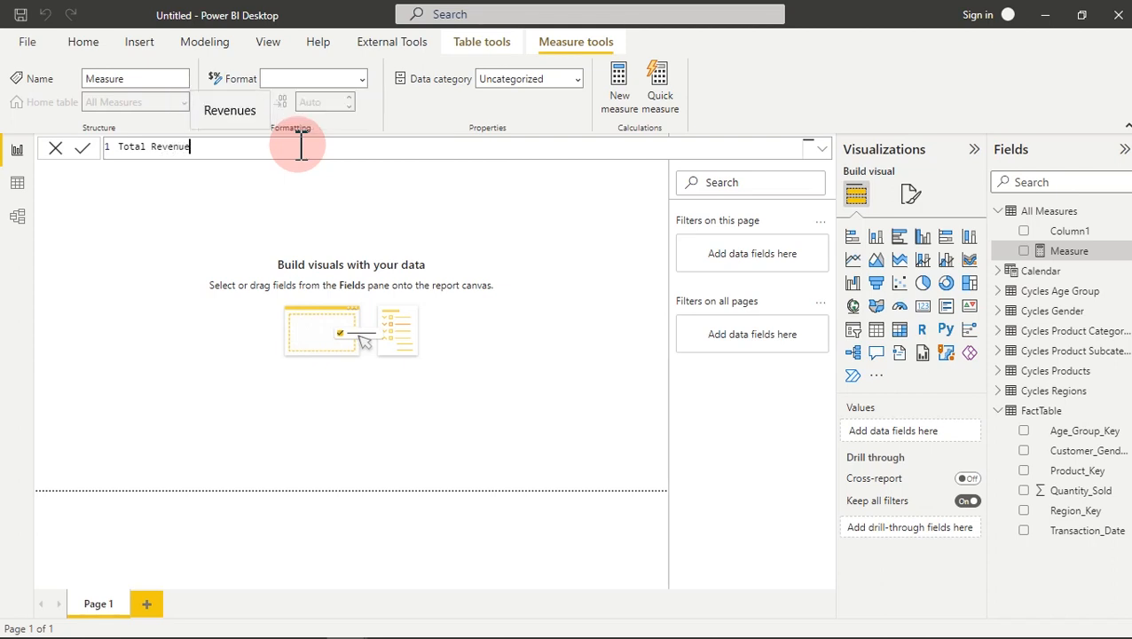
text(=)
key(shift+Return)
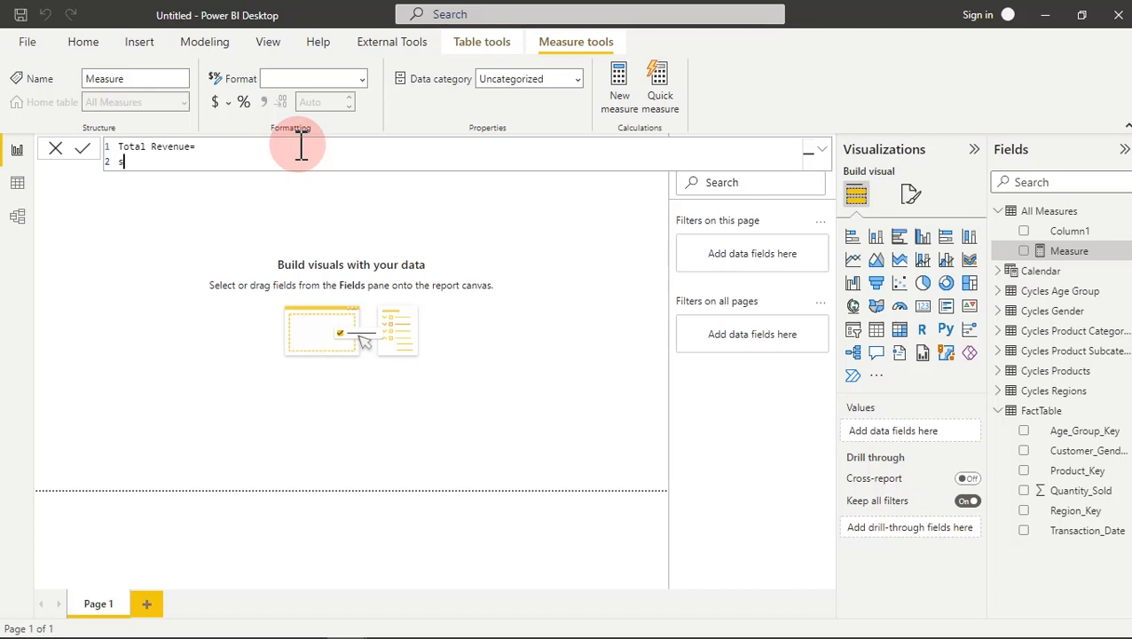
Step: Start the Total Revenue formula with SUMX over FactTable, placing the table argument and its trailing comma on their own line
text(sumx)
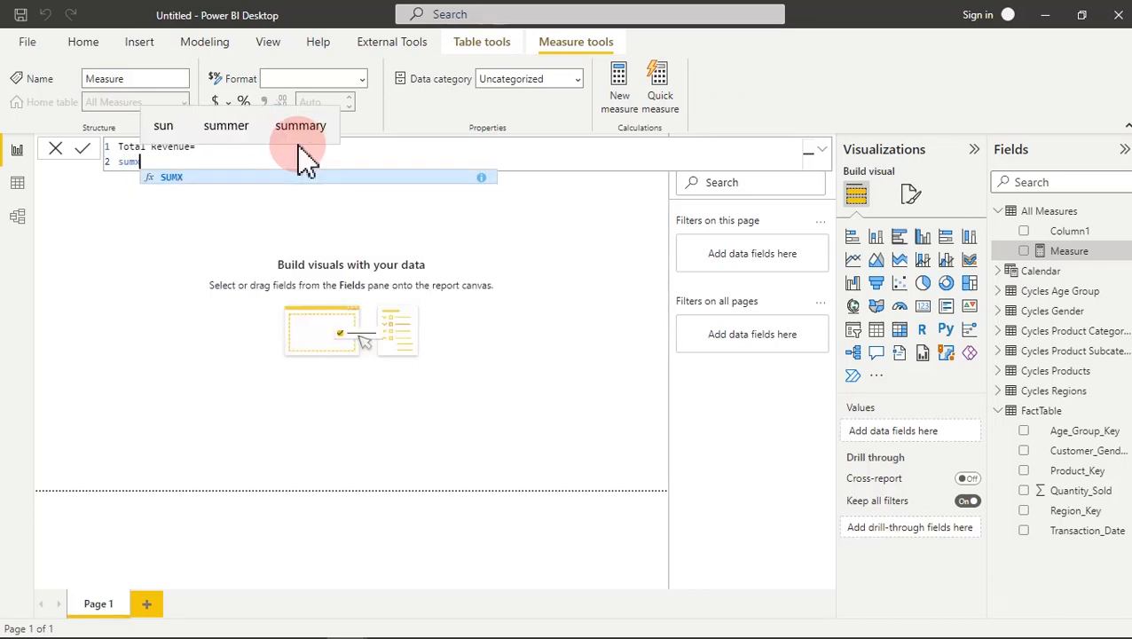
key(Tab)
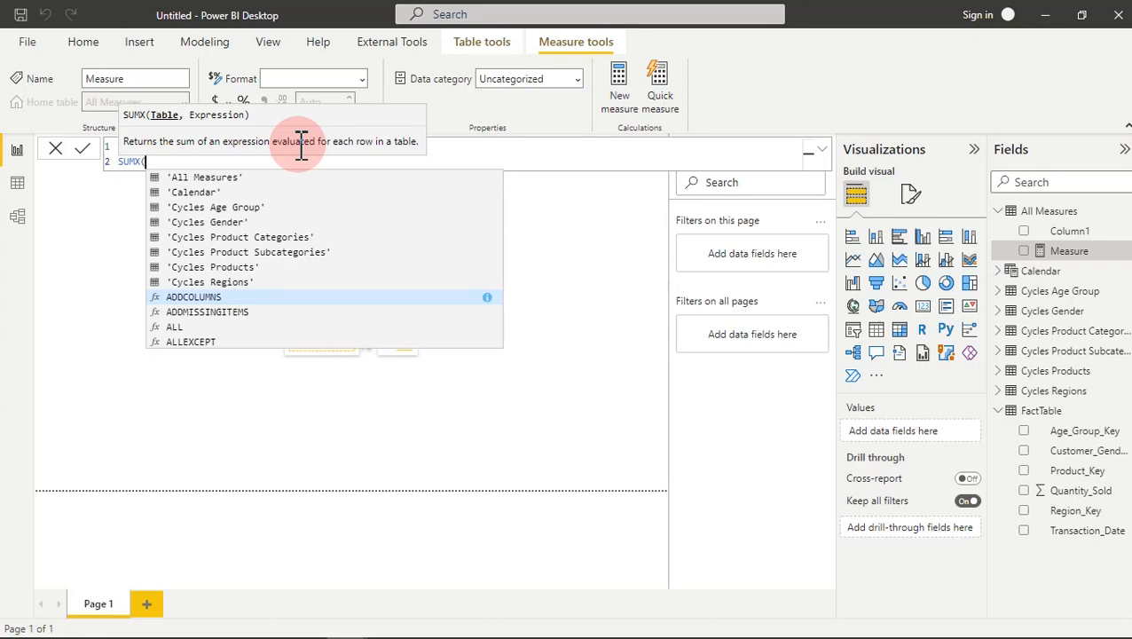
text(fa)
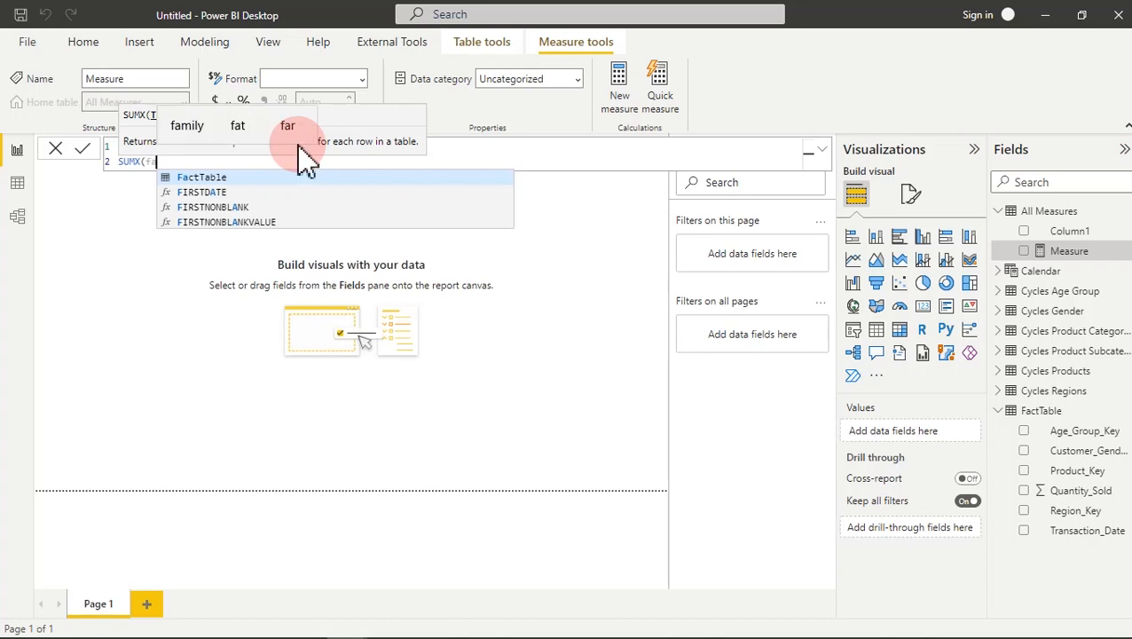
click(246, 180)
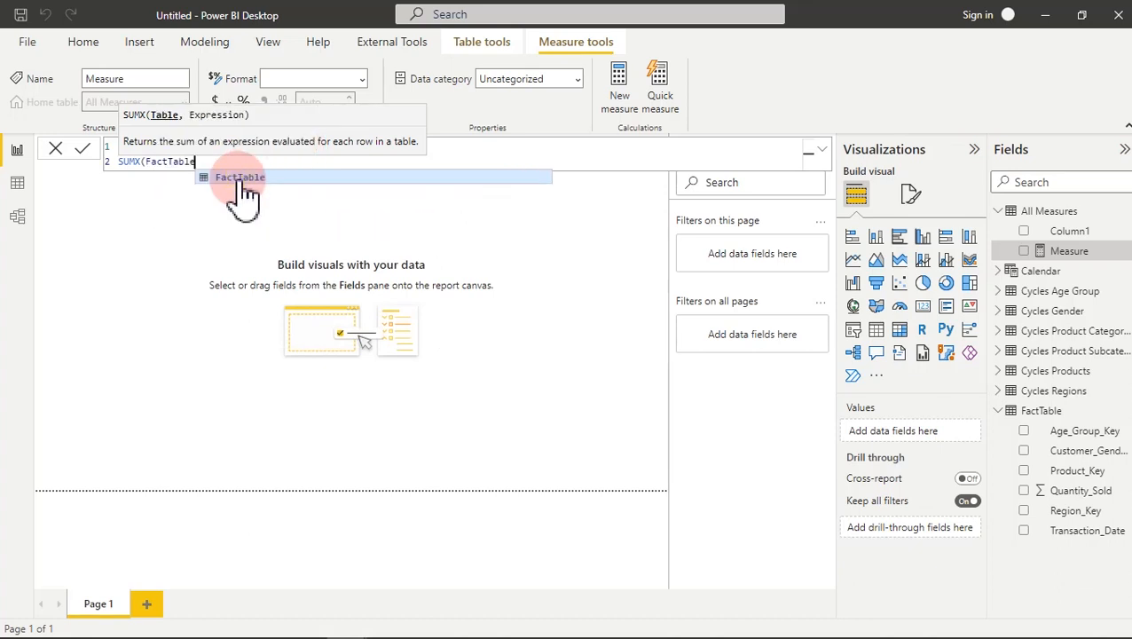
text(,)
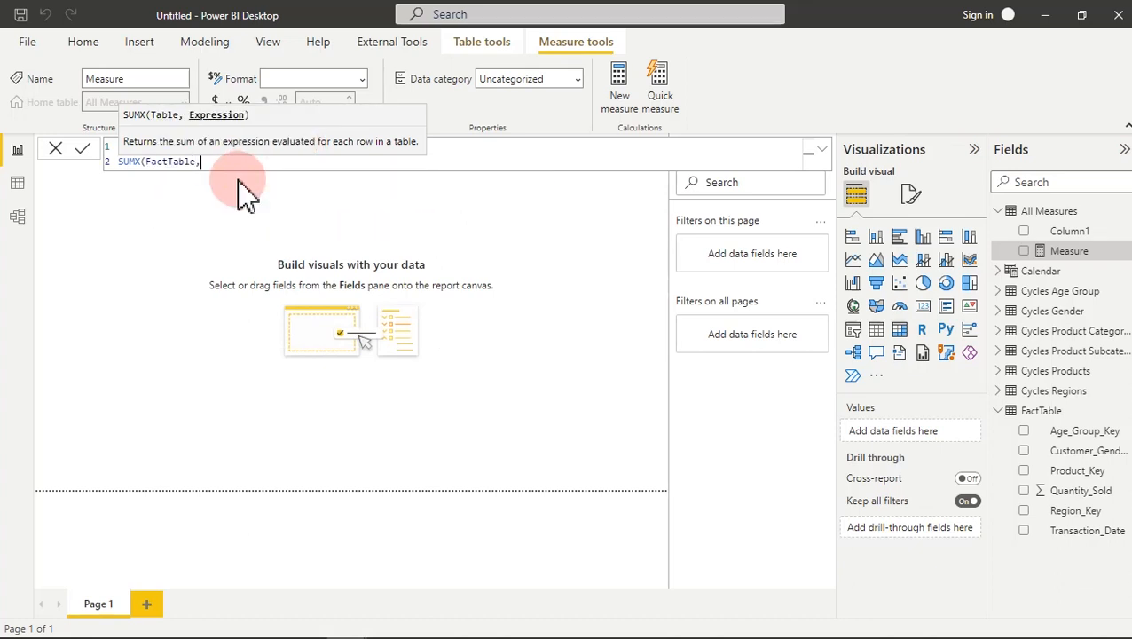
click(146, 161)
key(shift+Return)
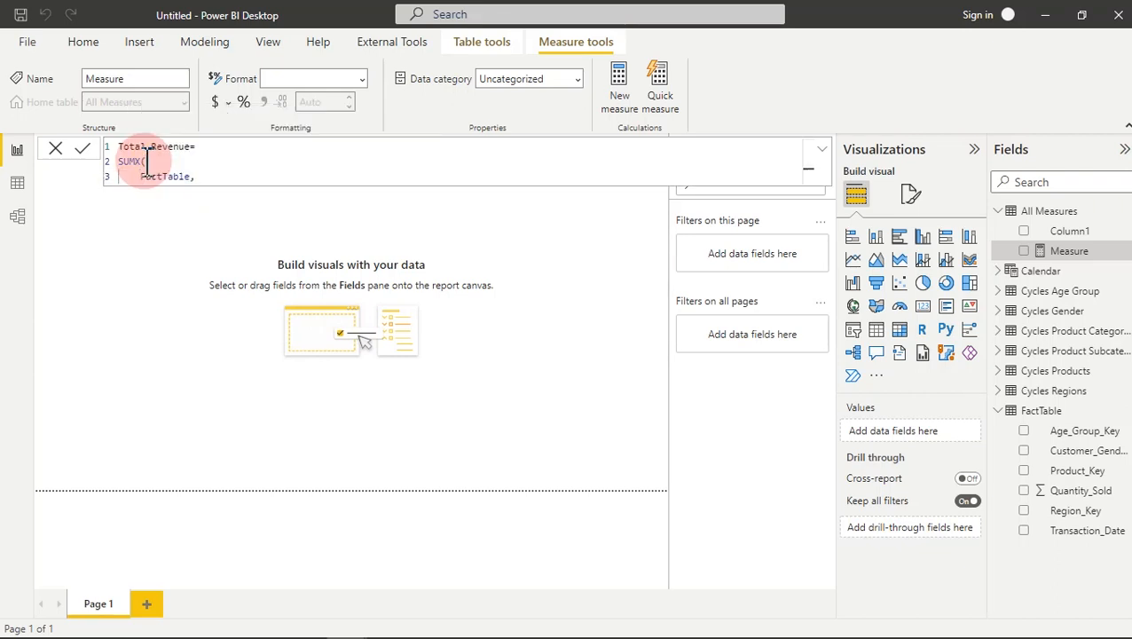
Step: Add FactTable[Quantity_Sold] as the start of the SUMX expression on a separate line below FactTable
click(203, 175)
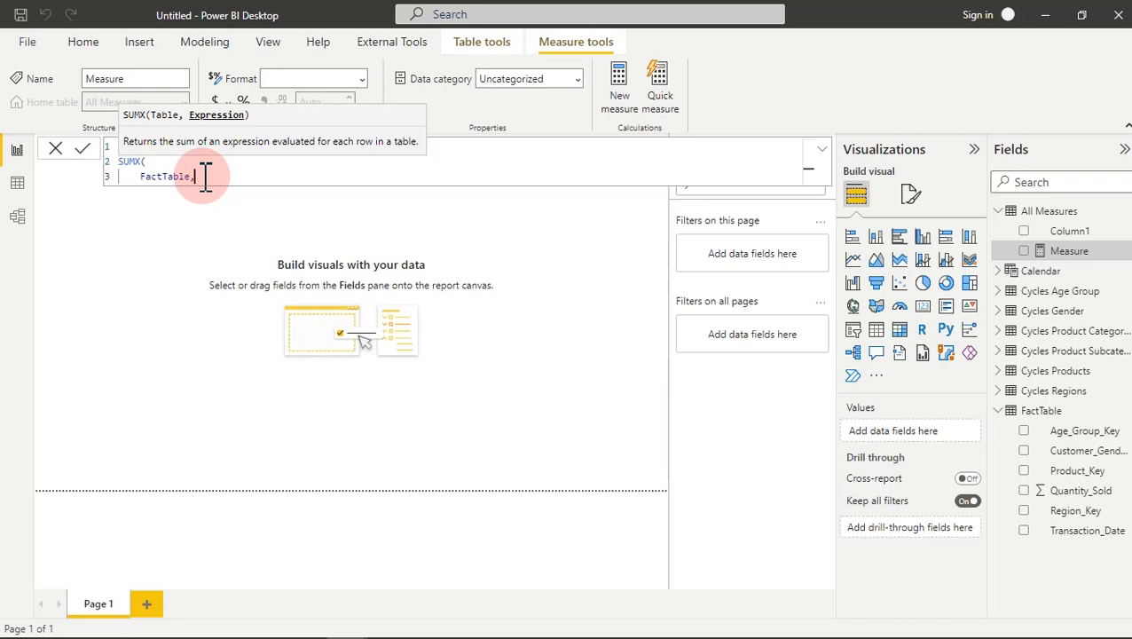
text(q)
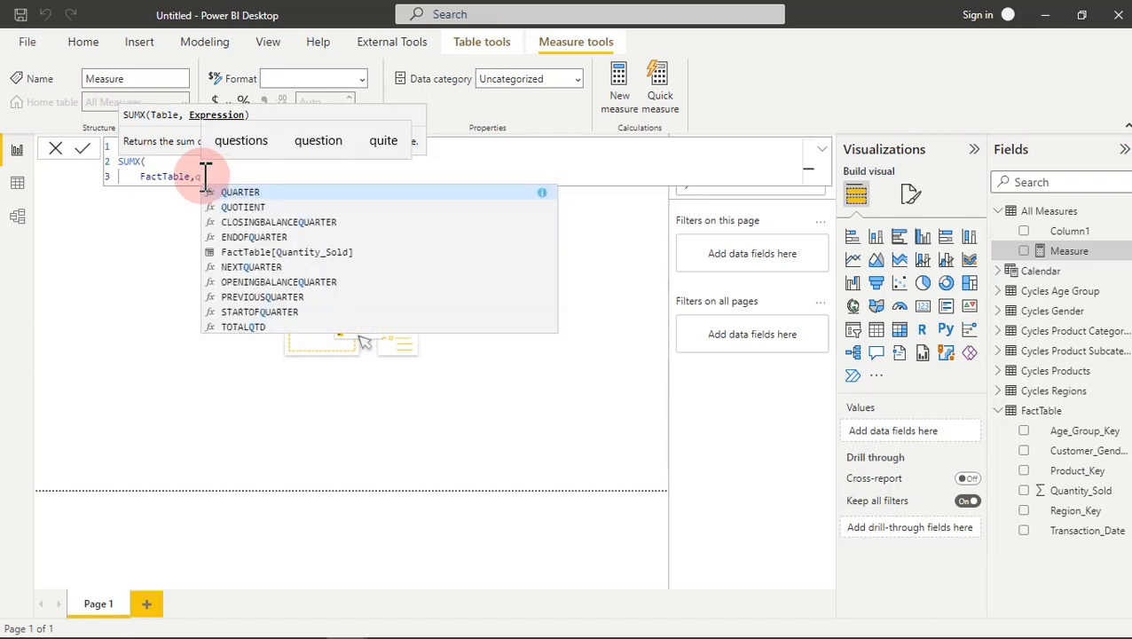
click(287, 256)
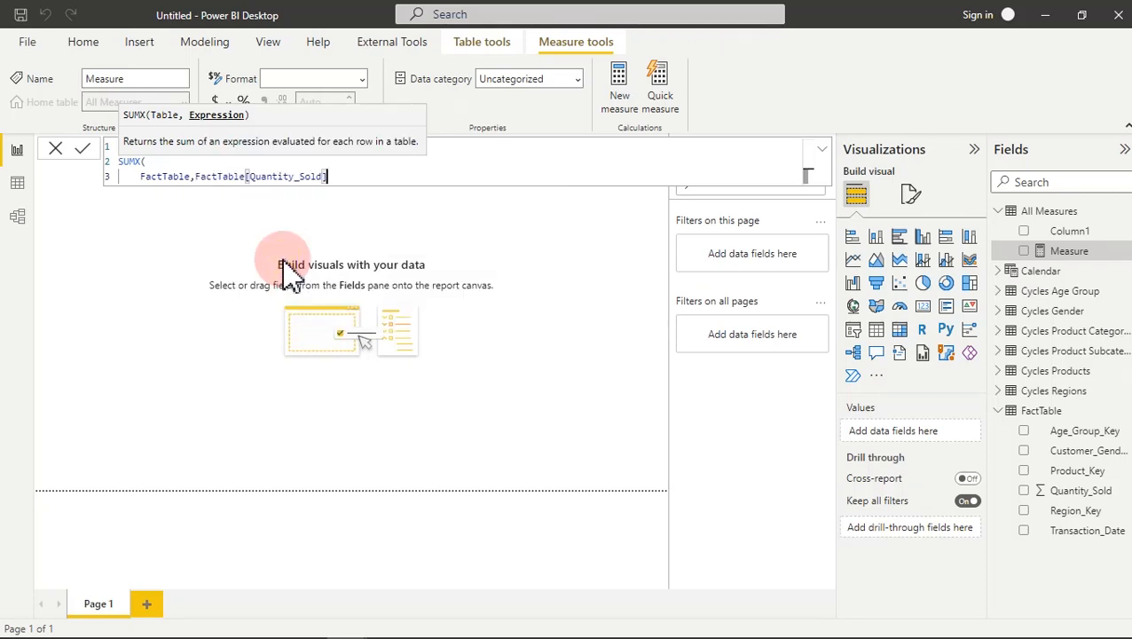
click(354, 169)
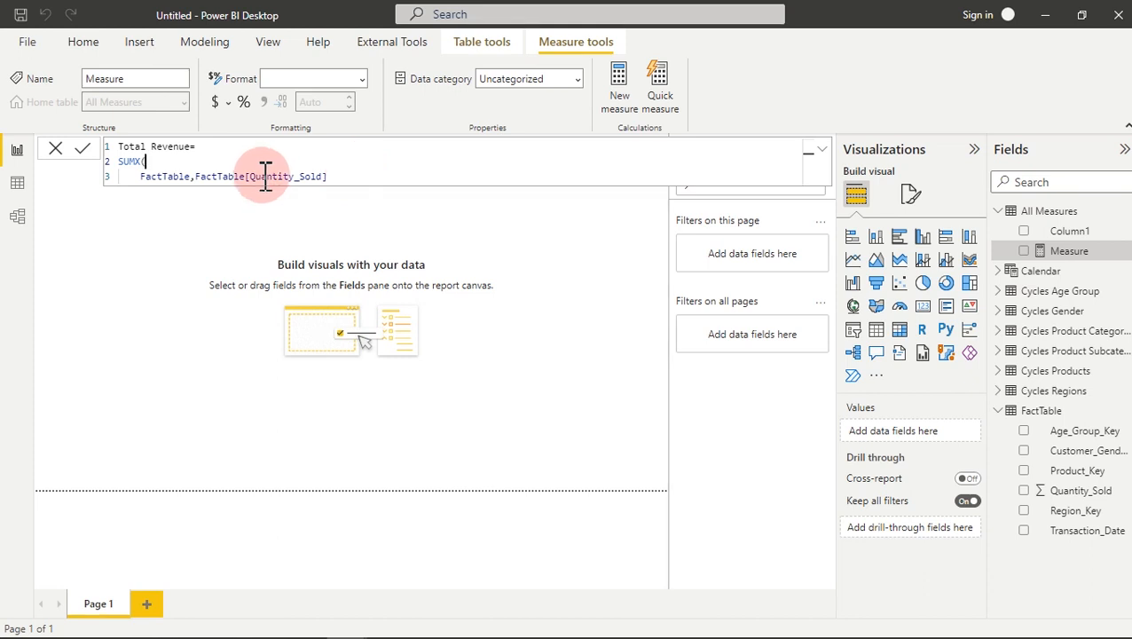
click(196, 176)
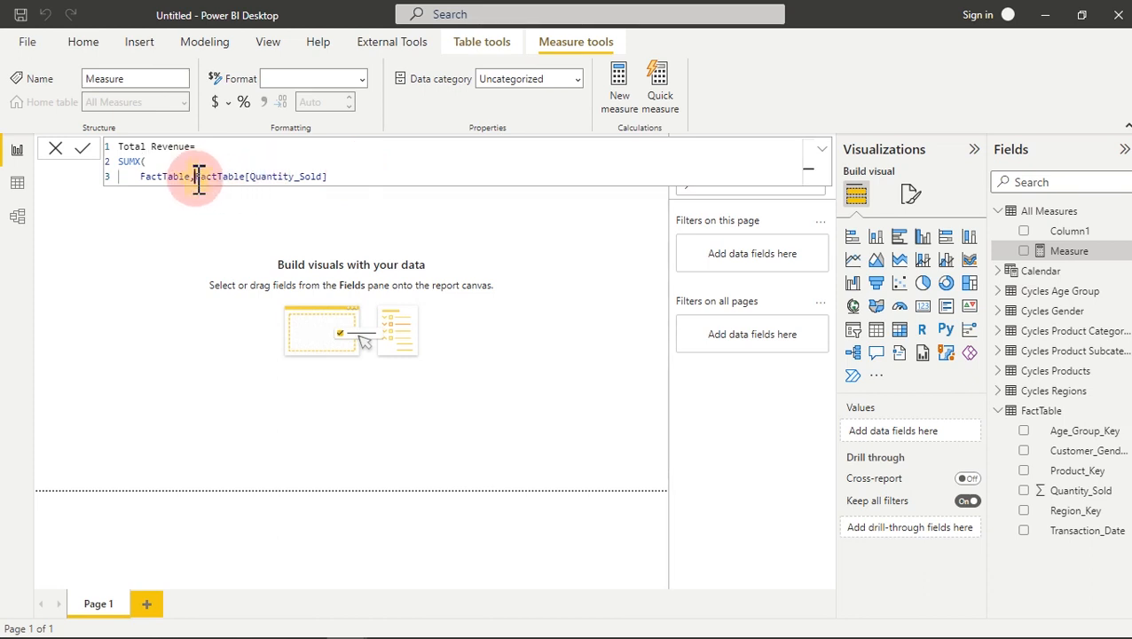
key(shift+Return)
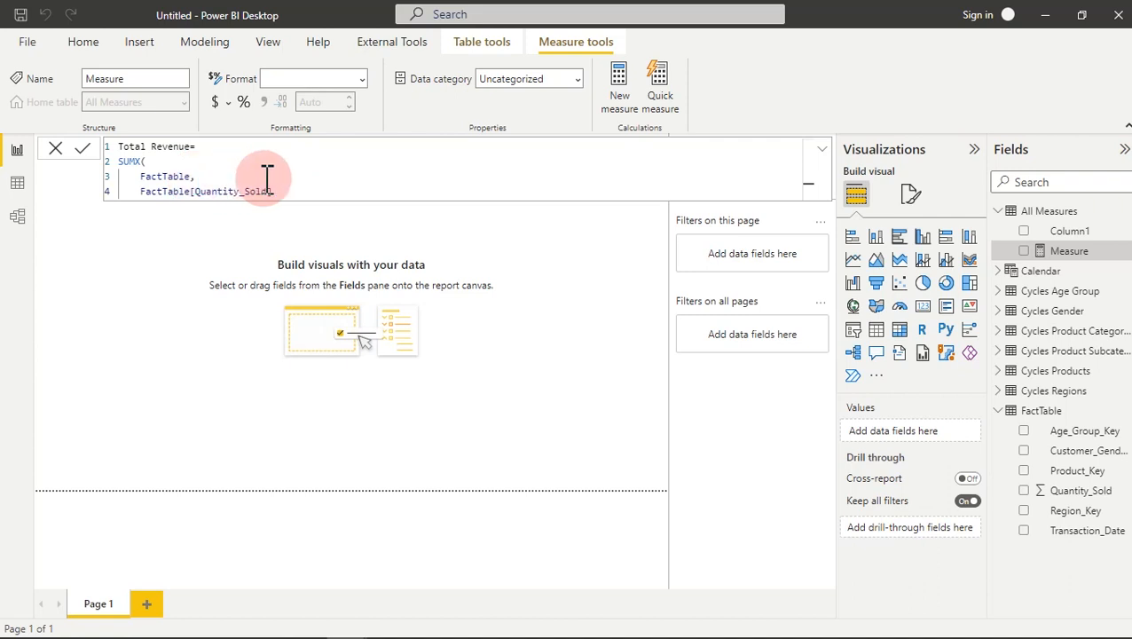
Step: Multiply the quantity sold by RELATED of 'Cycles Products'[Unit_Price], with the function and its column on new lines
click(293, 191)
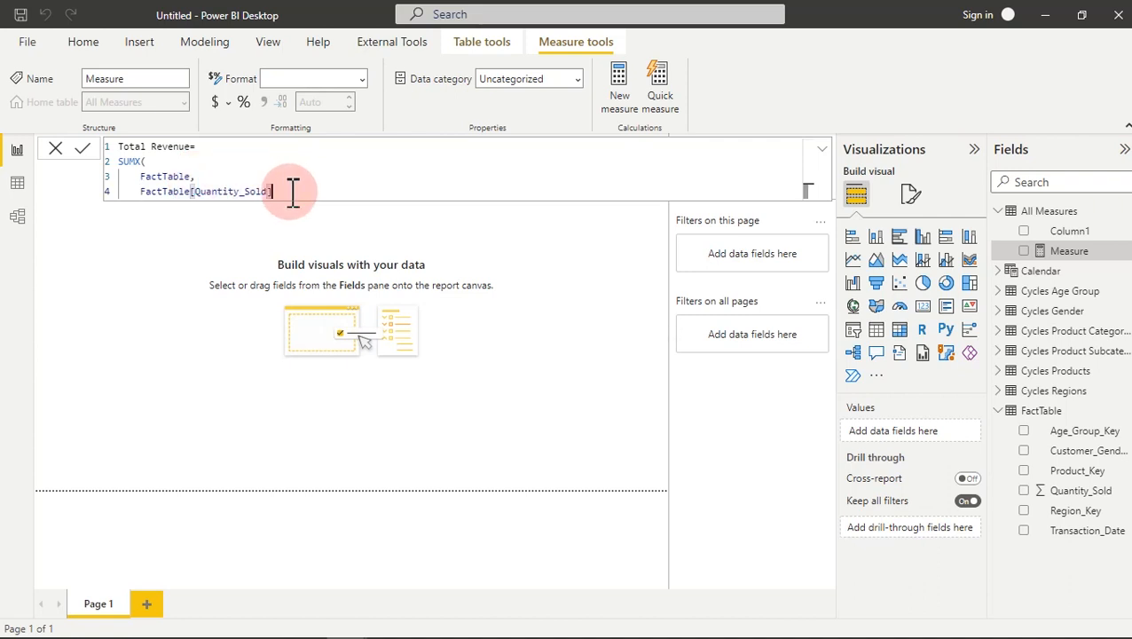
text(*)
key(shift+Return)
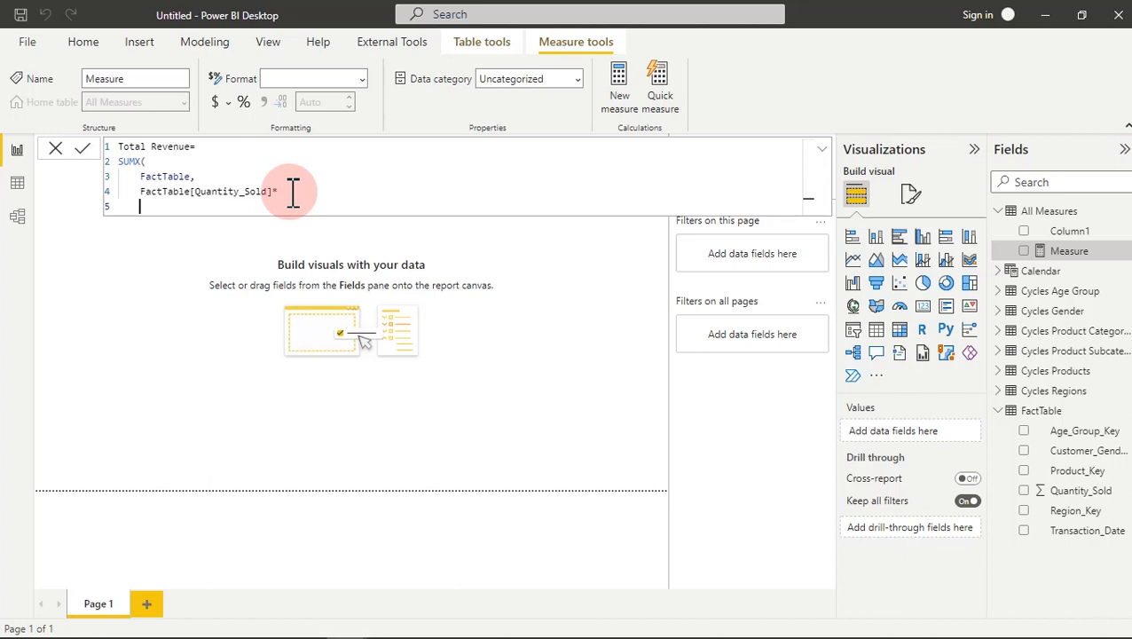
text(rel)
key(Tab)
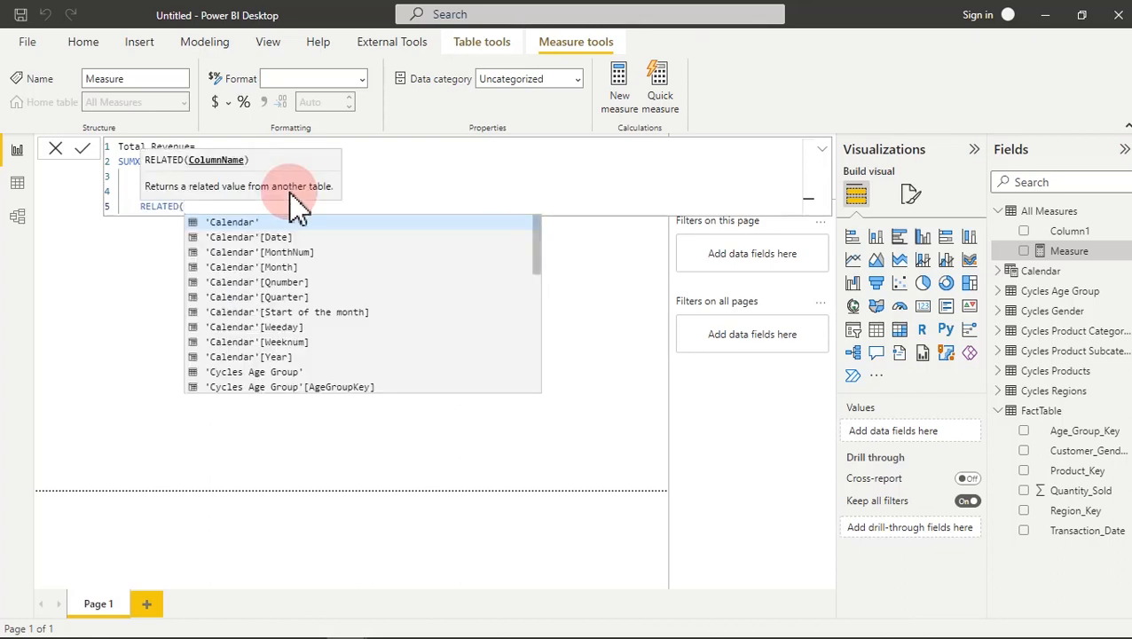
key(shift+Return)
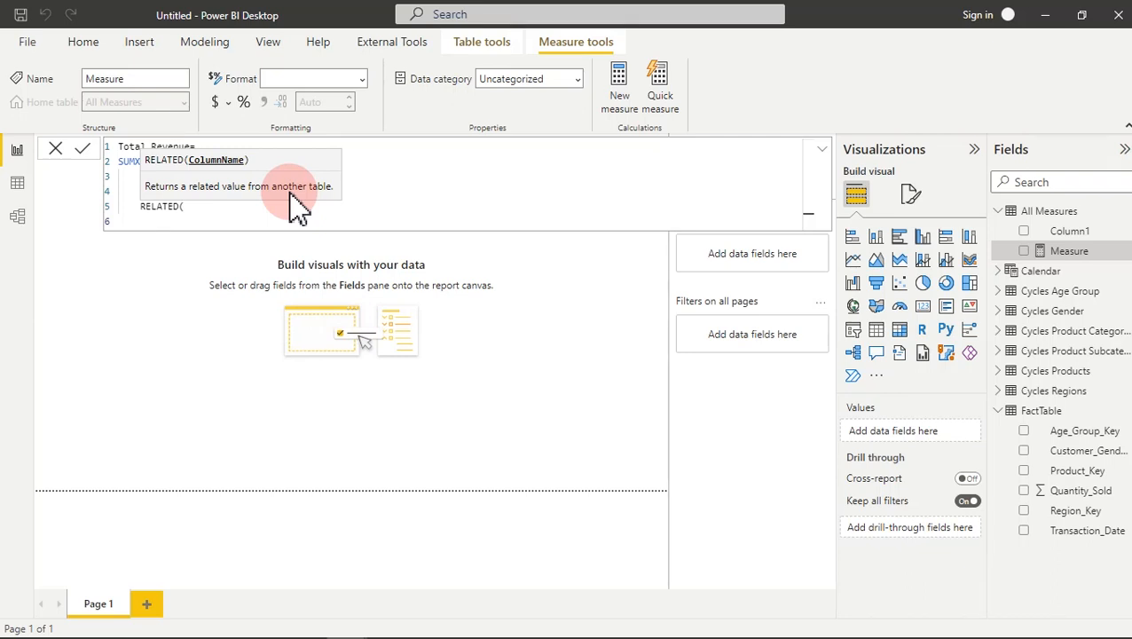
text(cri)
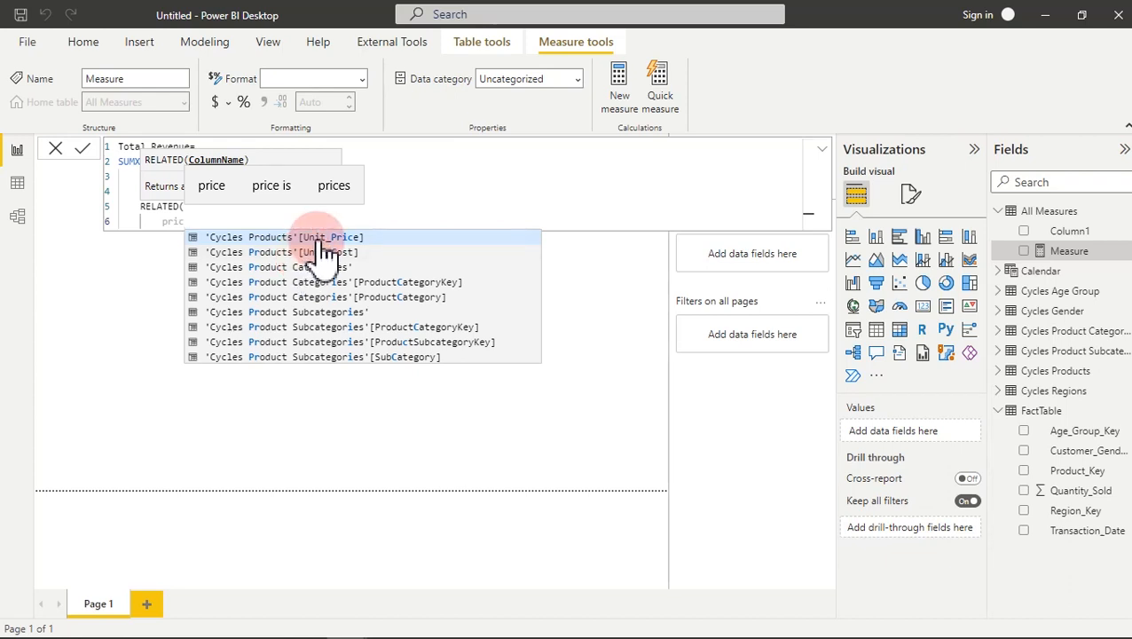
click(323, 238)
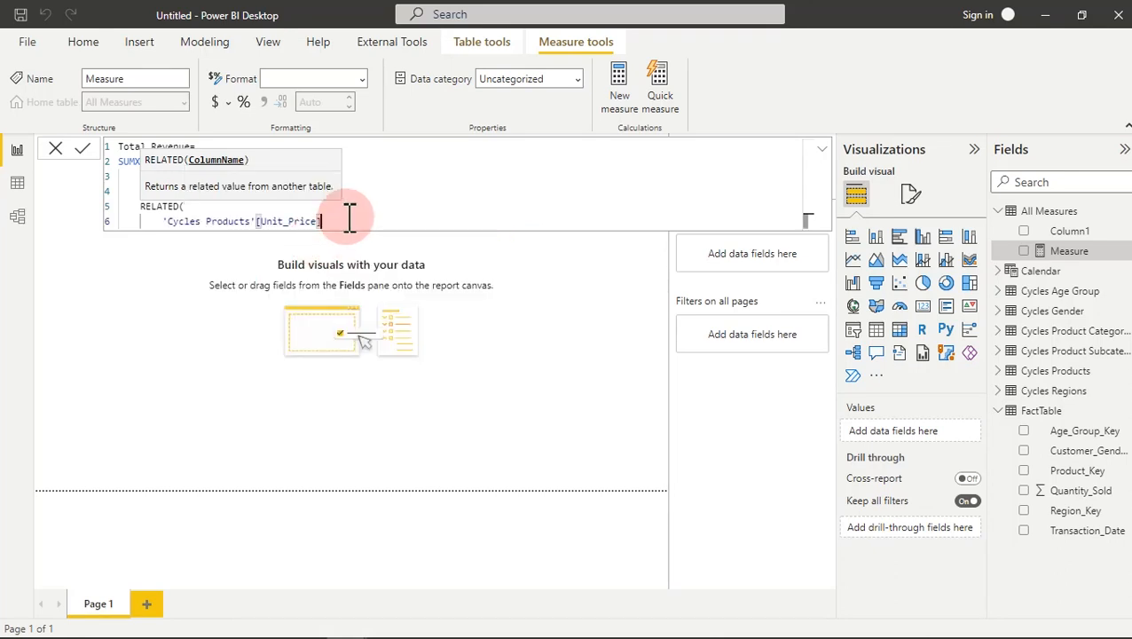
Step: Close the RELATED and SUMX functions on separate lines, copy the whole formula, and commit the Total Revenue measure
key(Return)
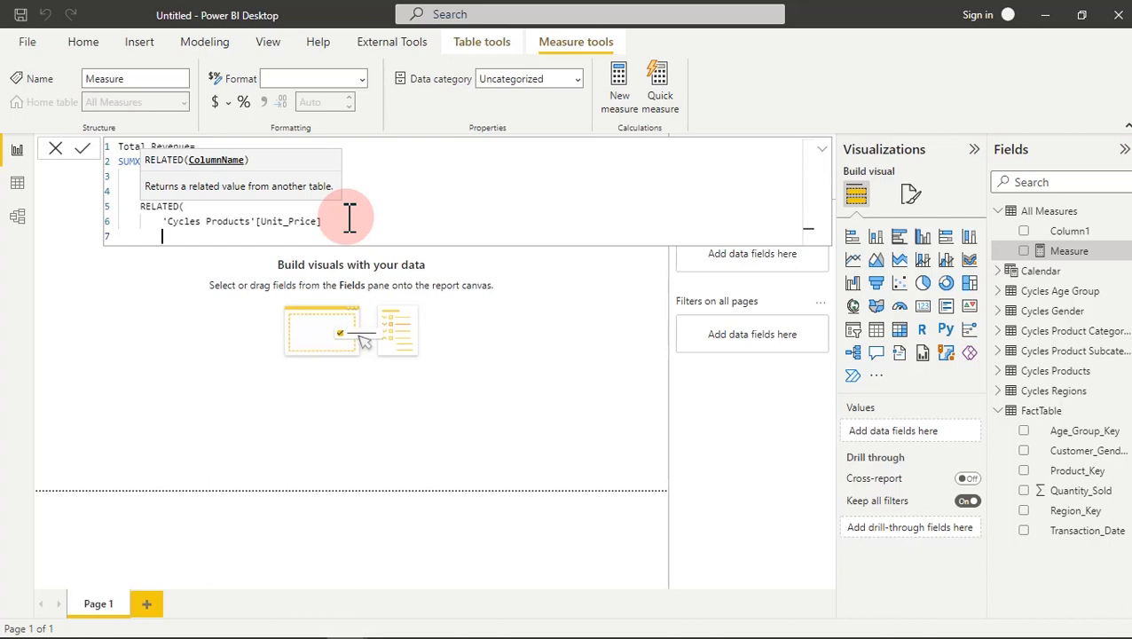
text())
key(Return)
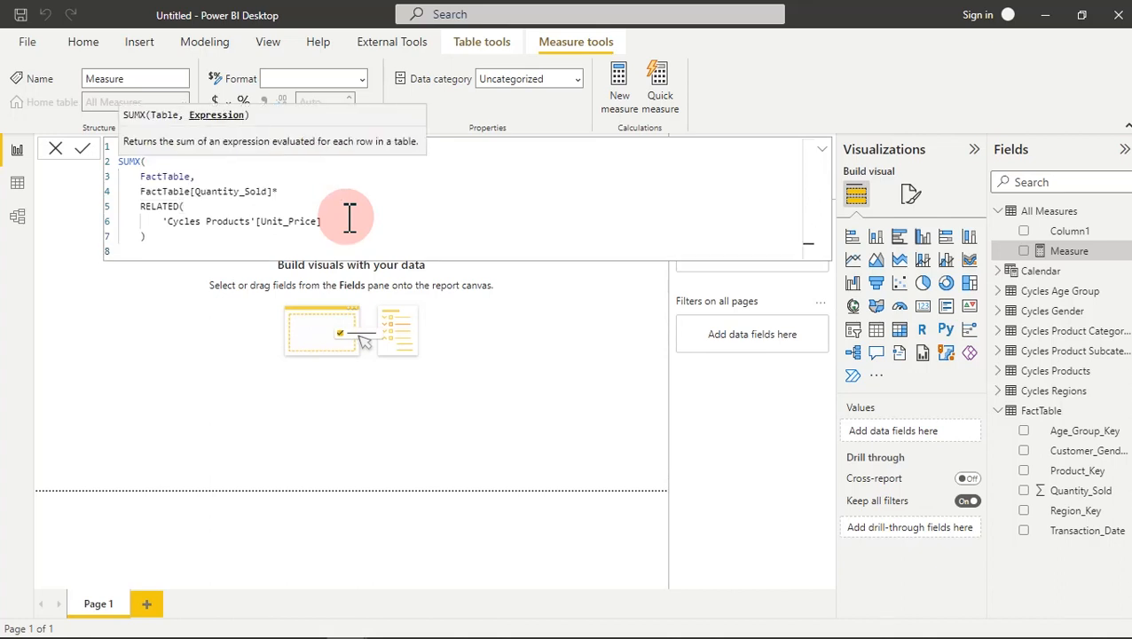
text())
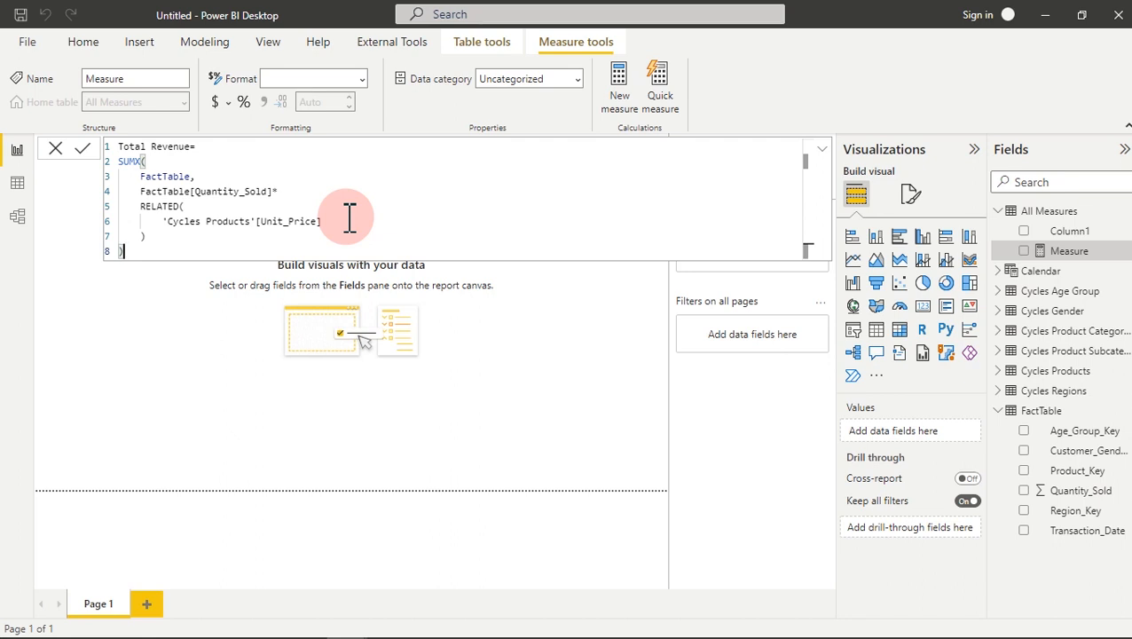
key(ctrl+a)
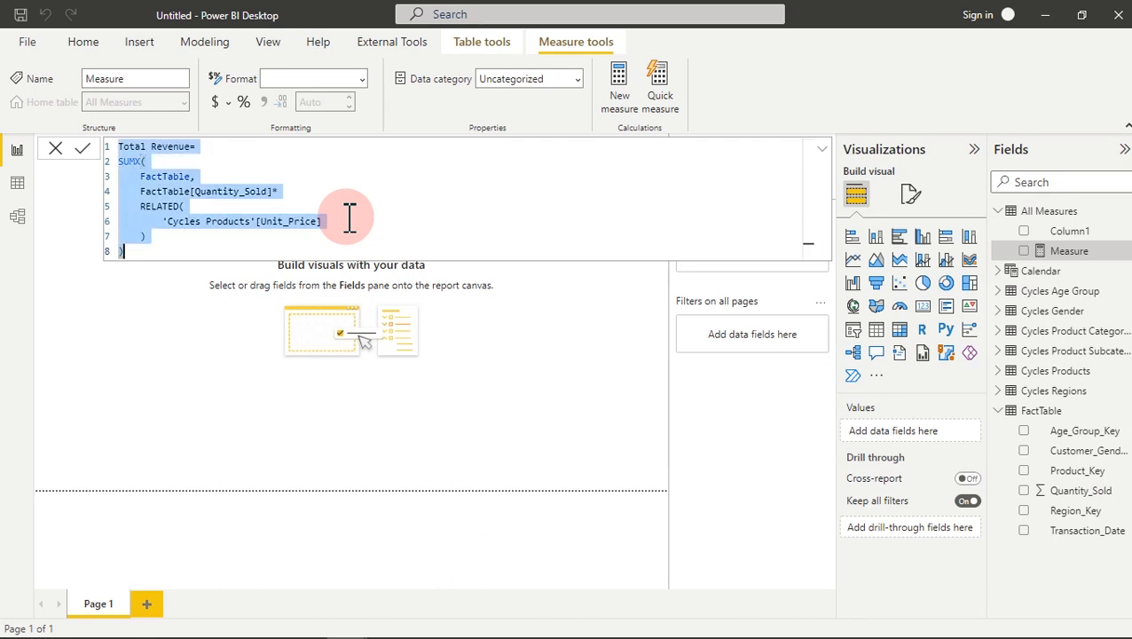
click(83, 149)
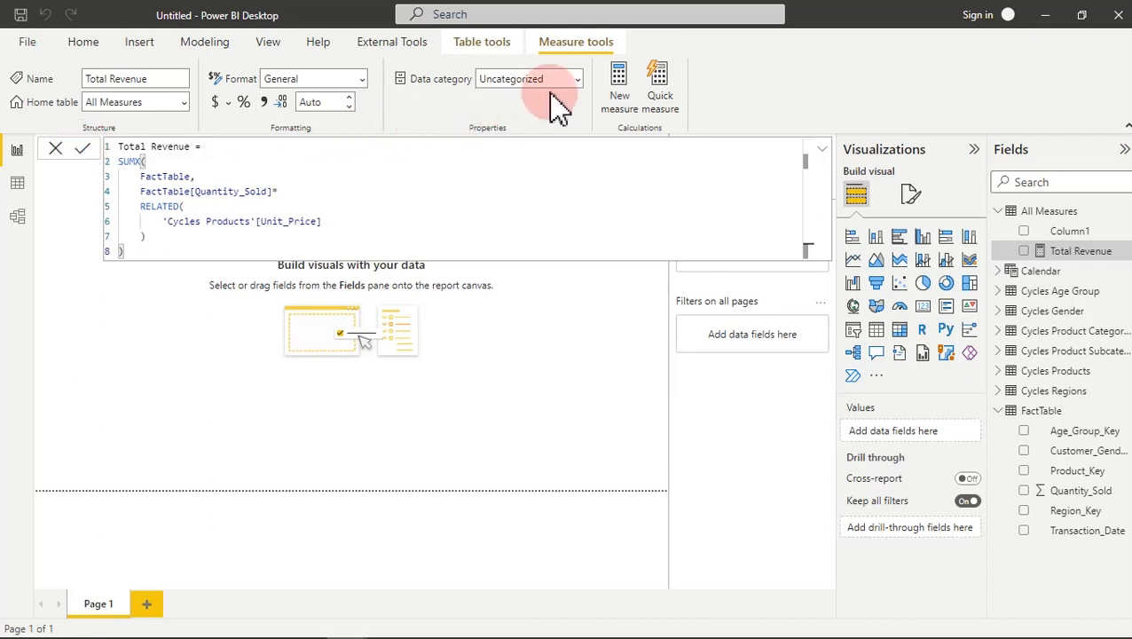
Step: Create a Total COGS measure from the copied Total Revenue formula, replacing the related column with 'Cycles Products'[Unit_Cost]
click(625, 99)
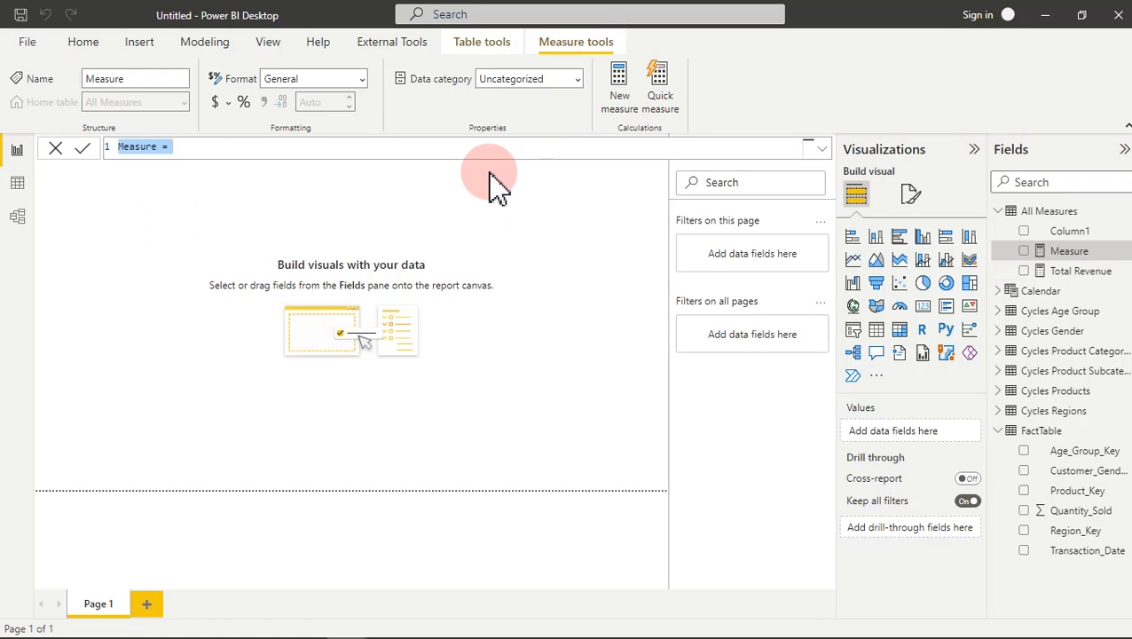
text(Total Revenue = SUMX(     FactTable,     FactTable[Quantity_Sold]*     RELATED(         'Cycles Products'[Unit_Price]     ) ))
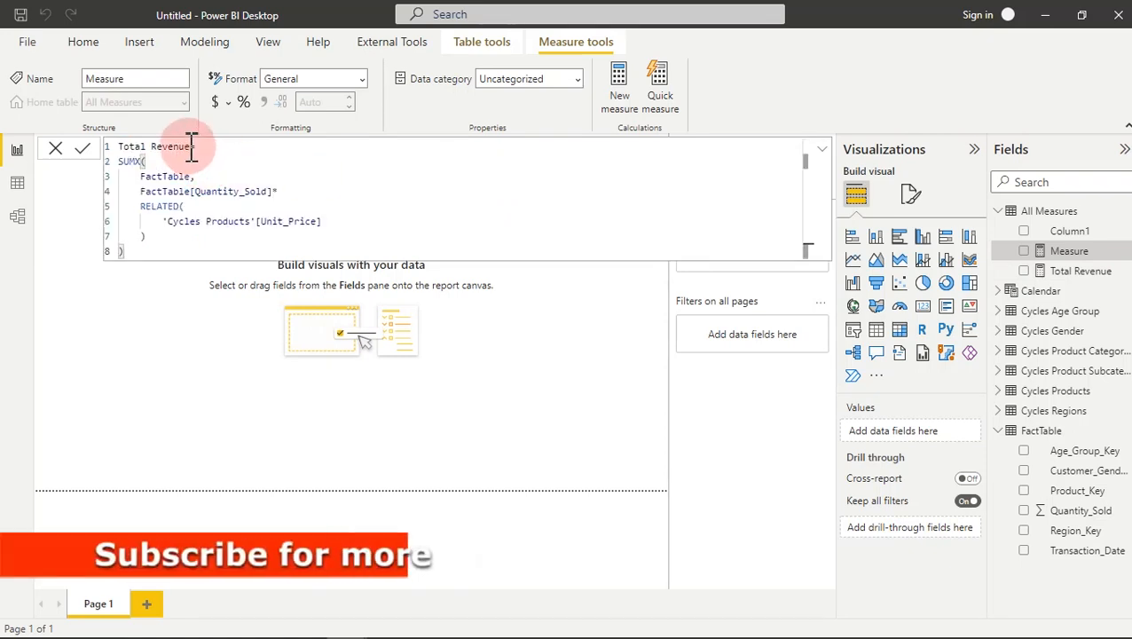
drag(191, 147, 154, 147)
text(COGS)
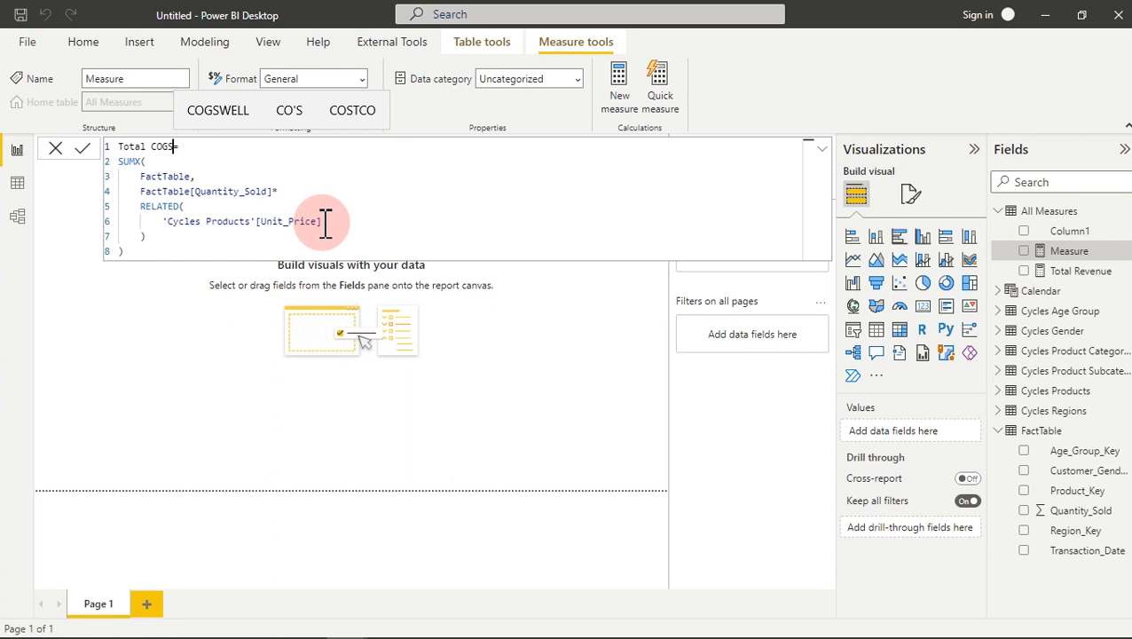
drag(326, 223, 165, 224)
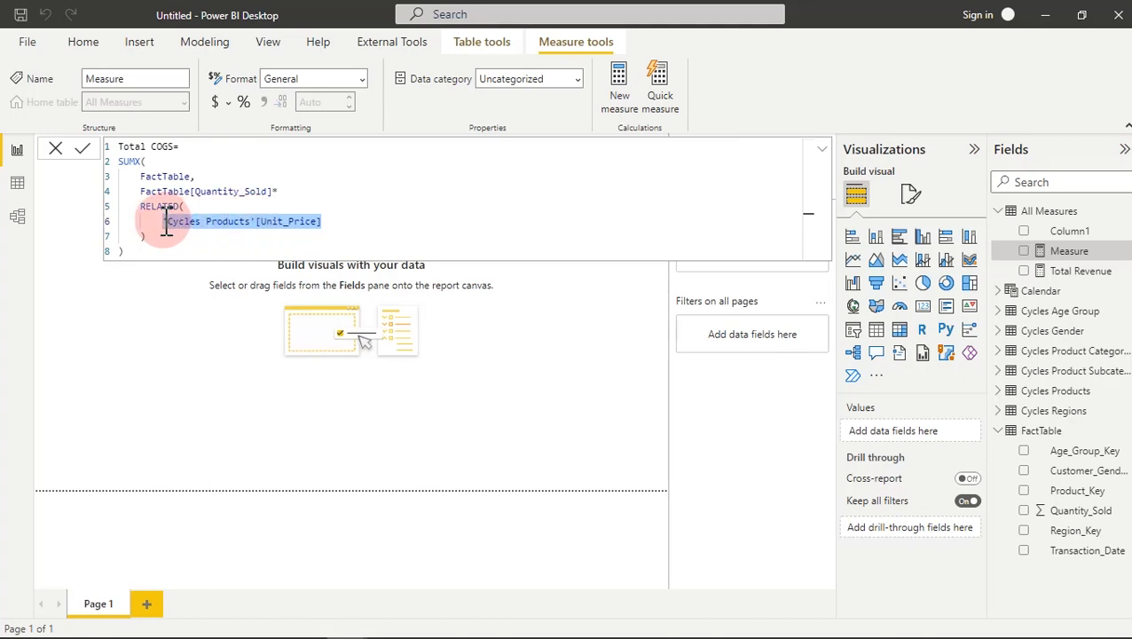
text(price)
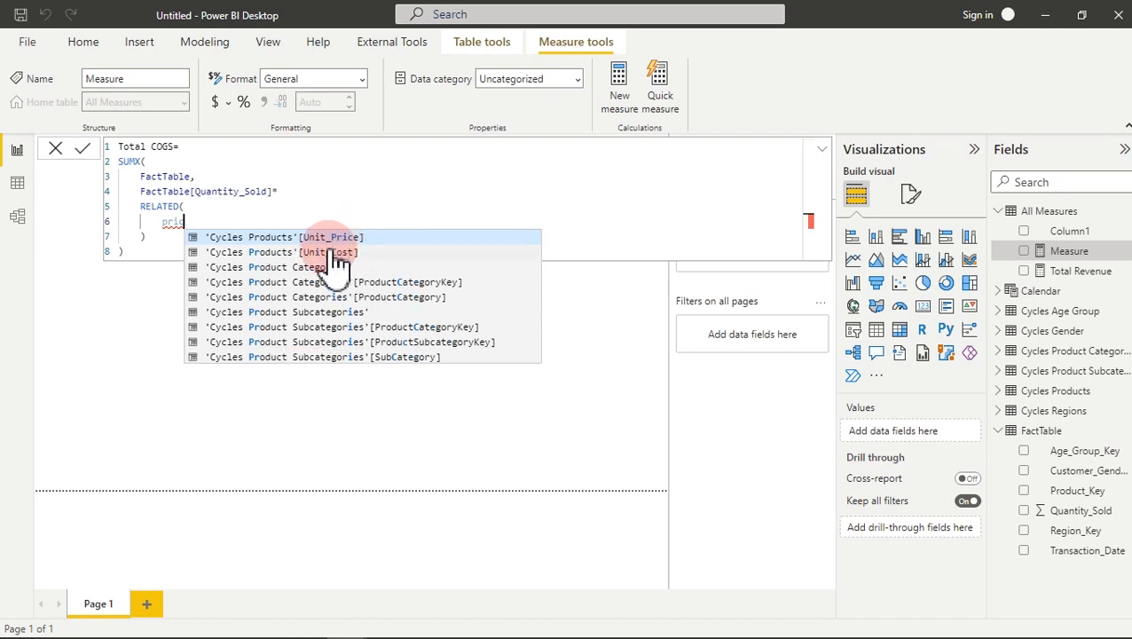
click(330, 252)
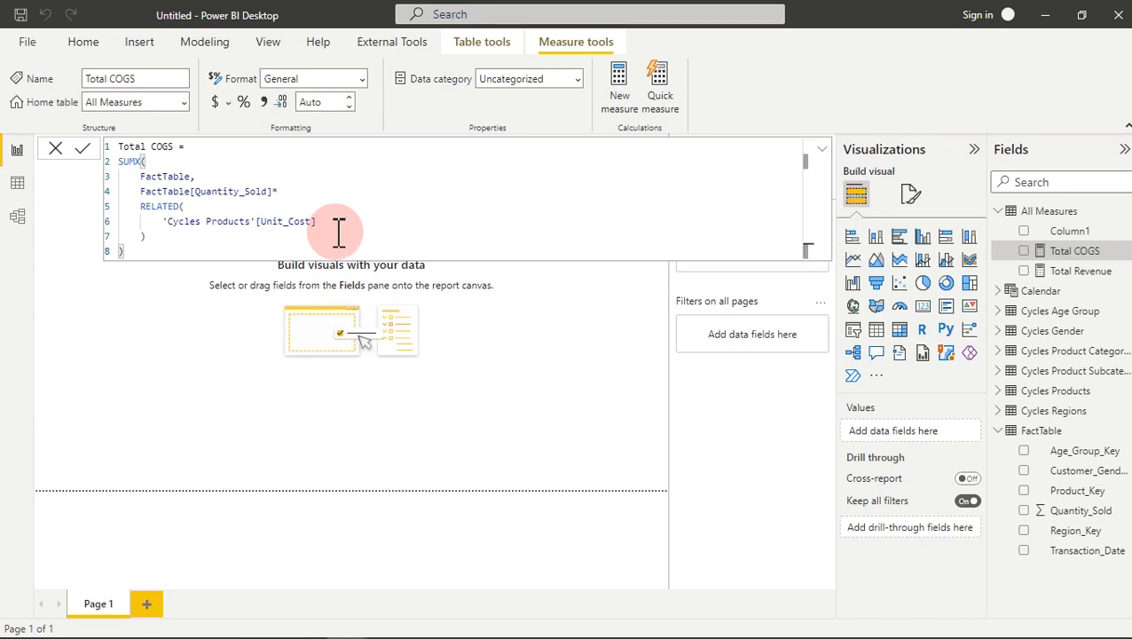
Step: Show Total Revenue in a Card visual on Page 1, with the Filters pane collapsed, and move the card down and inward from the canvas corner
click(517, 404)
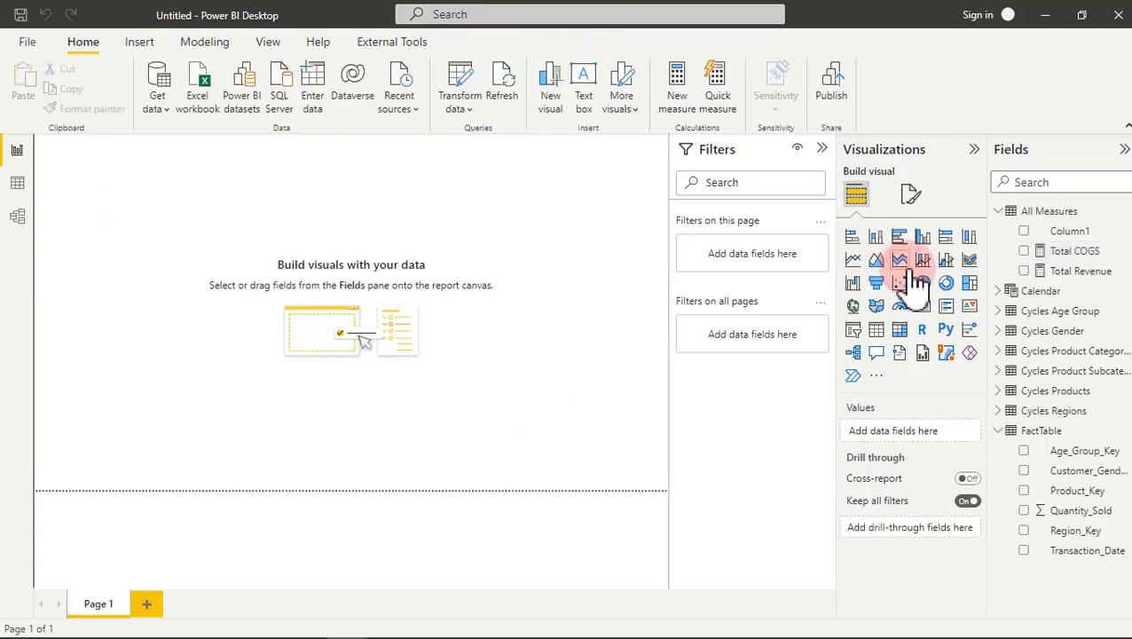
click(1024, 270)
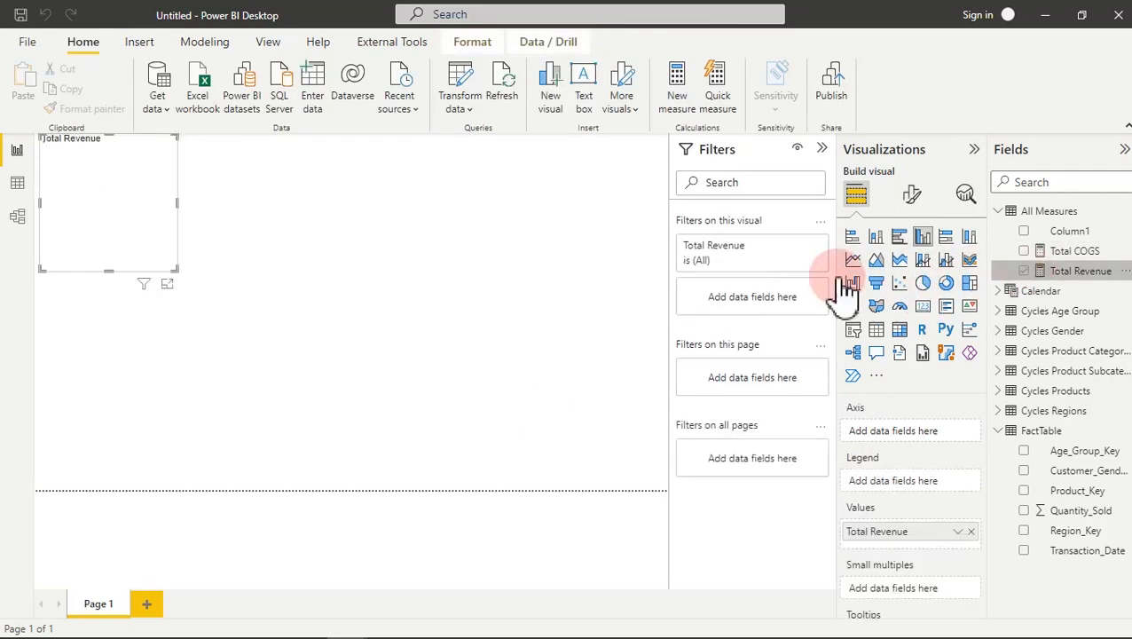
click(820, 150)
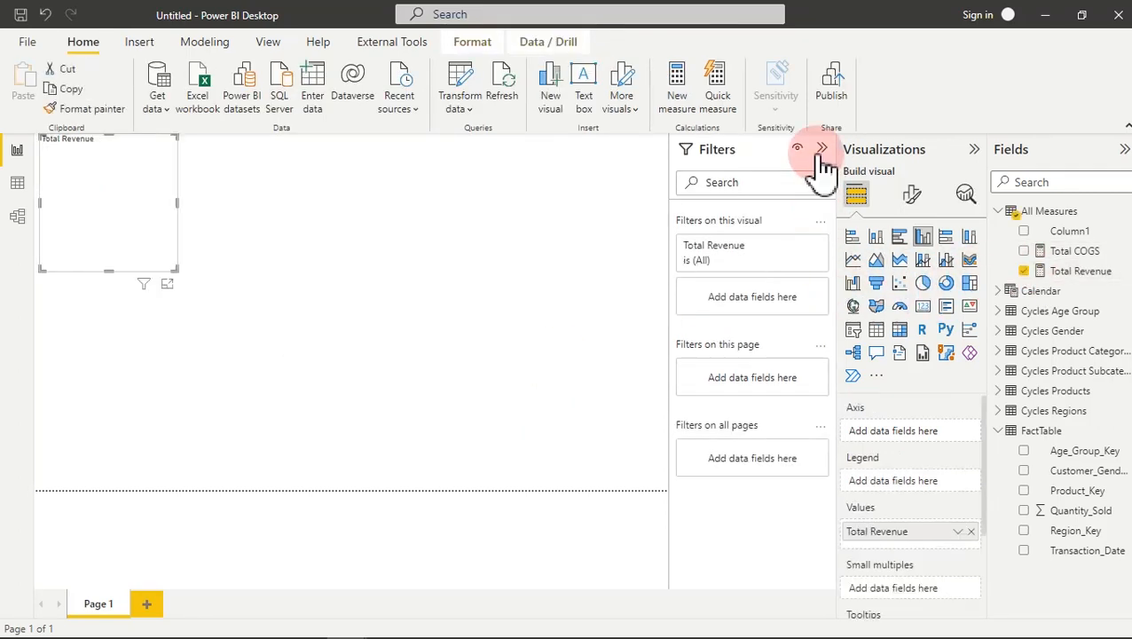
click(923, 308)
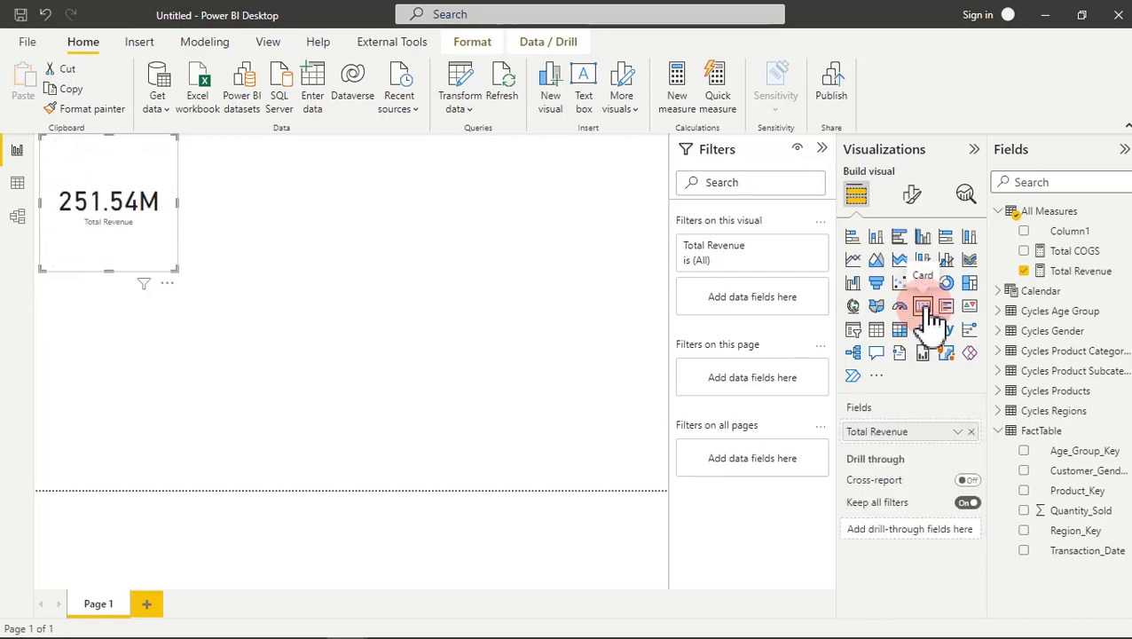
click(821, 151)
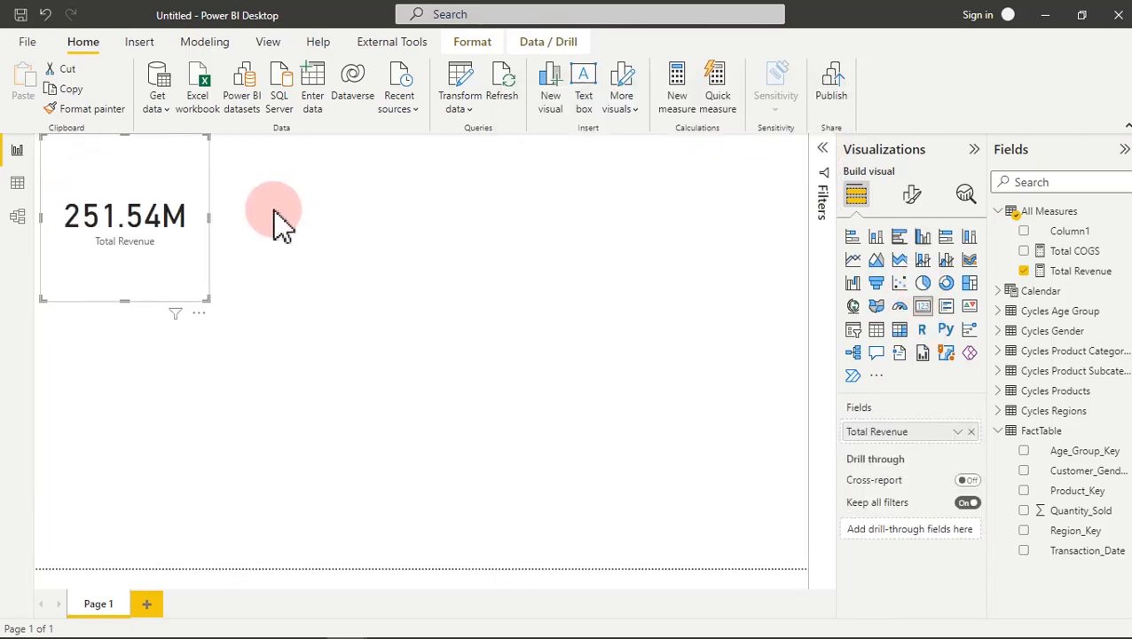
drag(140, 168, 220, 322)
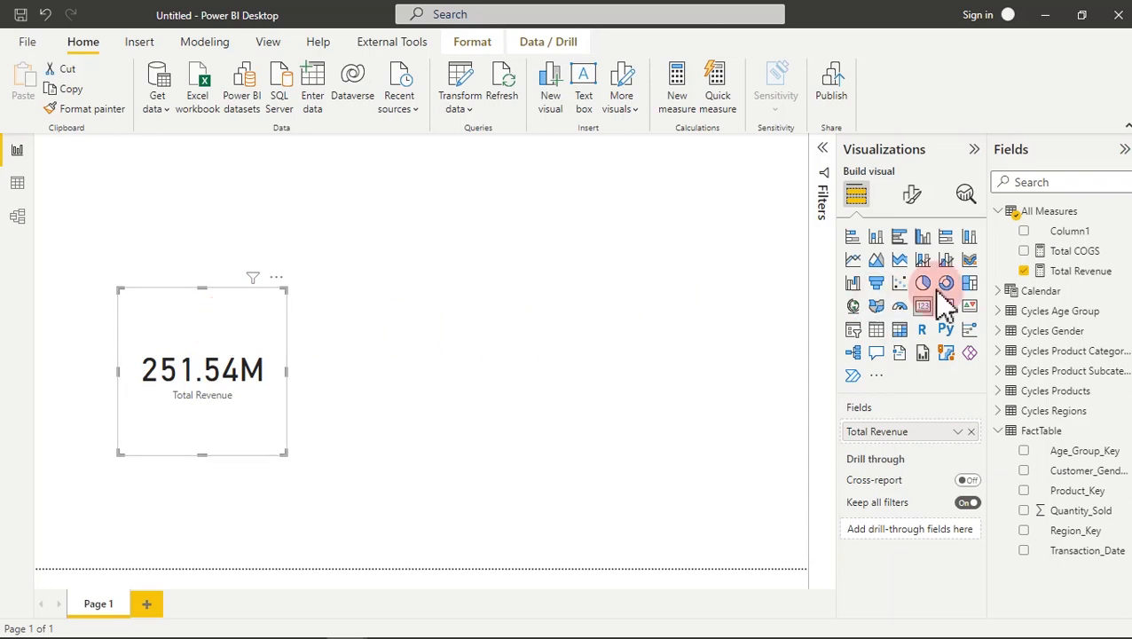
Step: Create a new measure named Last Month Revenue in All Measures and begin its formula with CALCULATE on a separate line
click(1075, 252)
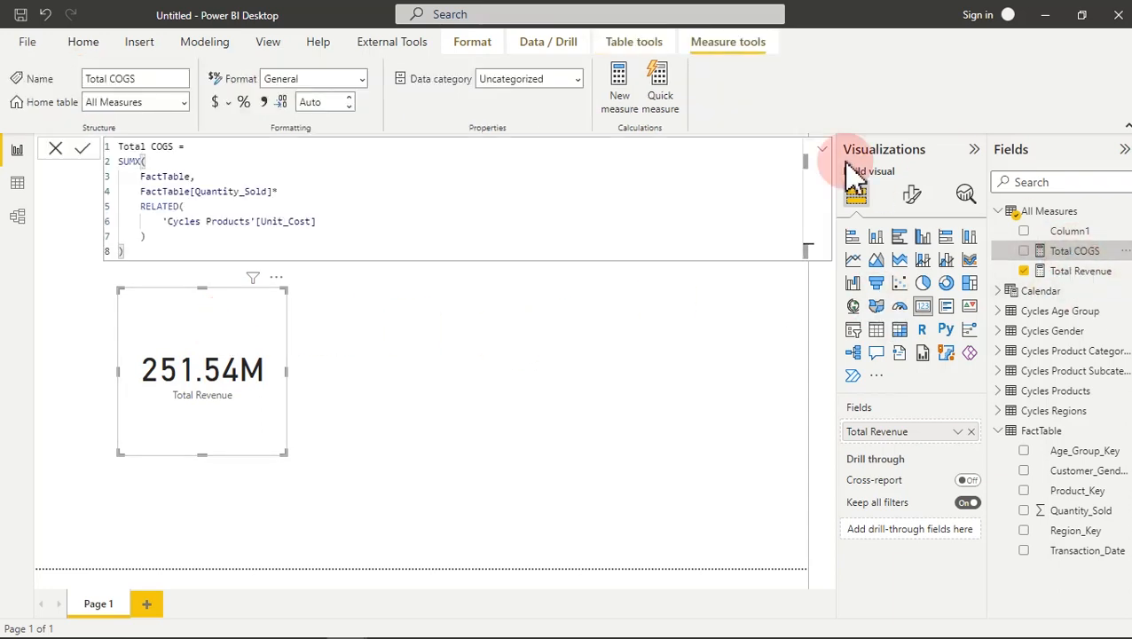
click(270, 204)
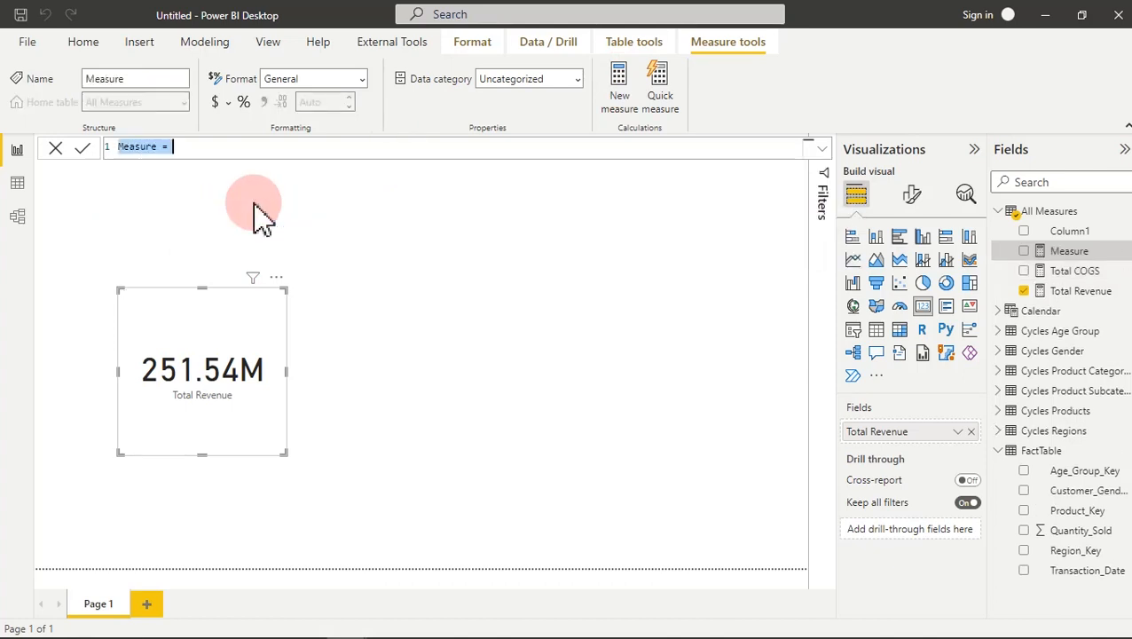
text(Last Month Revenue)
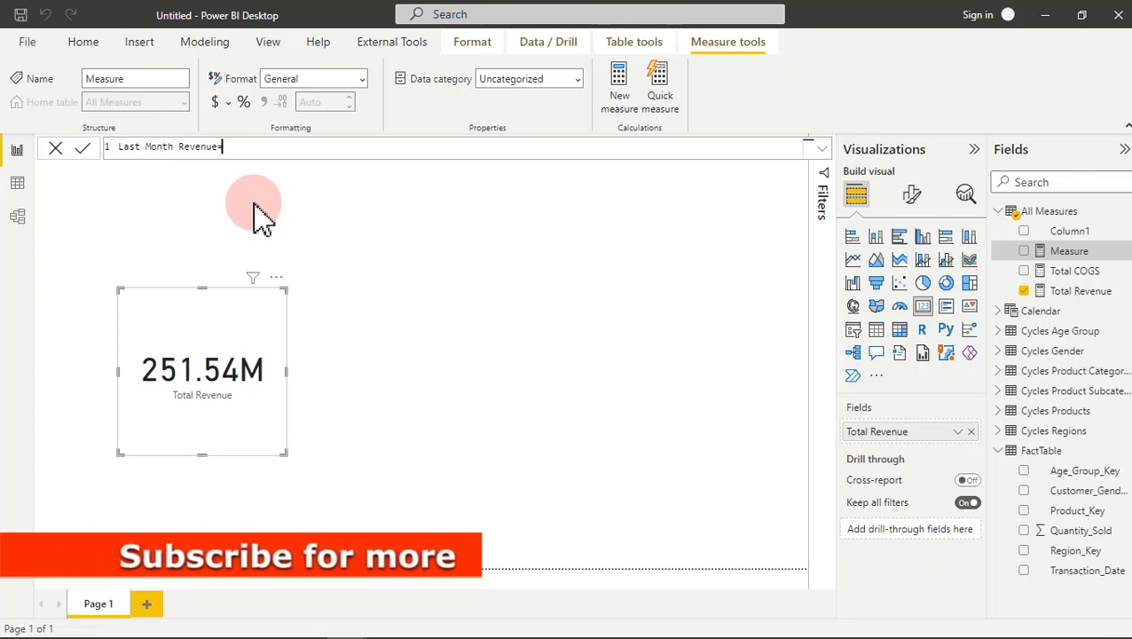
text(=)
key(shift+Return)
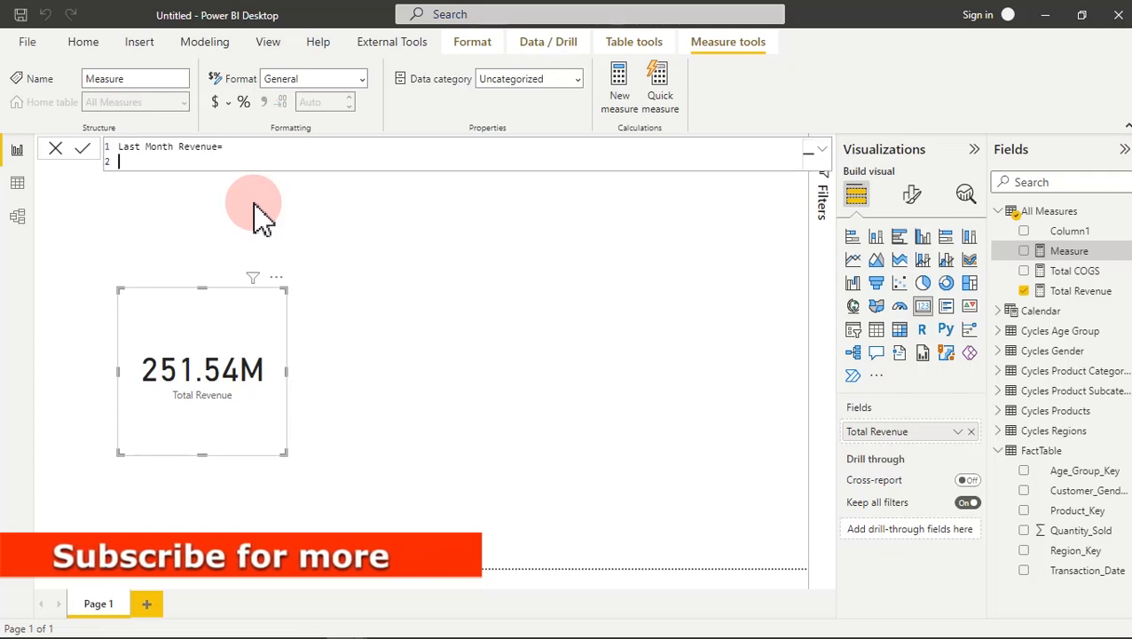
text(cal)
key(Tab)
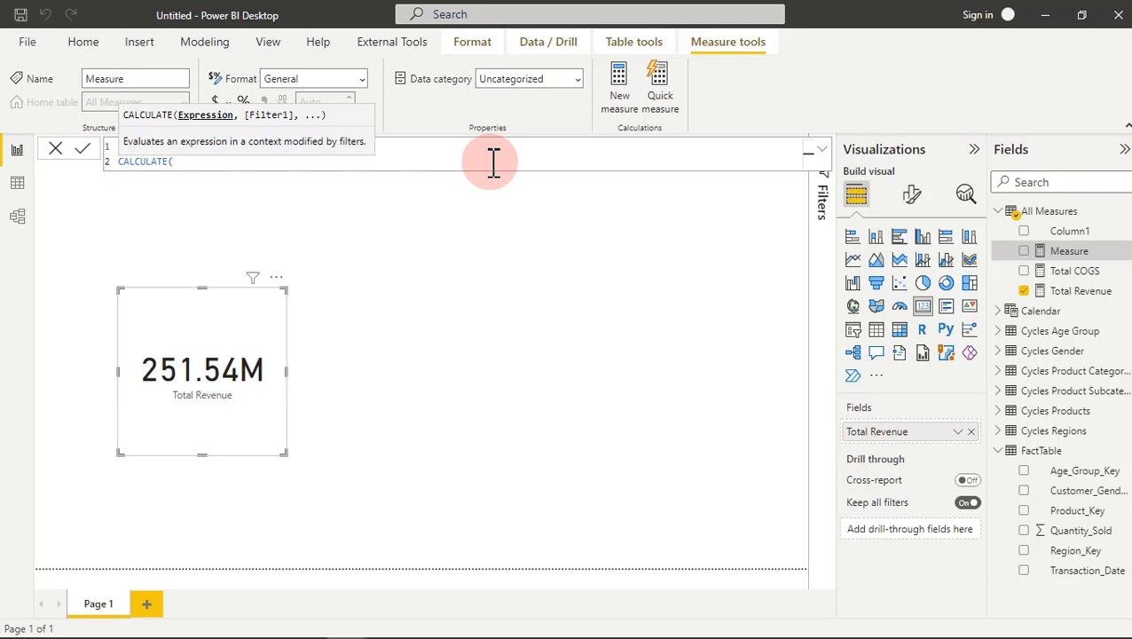
key(shift+Return)
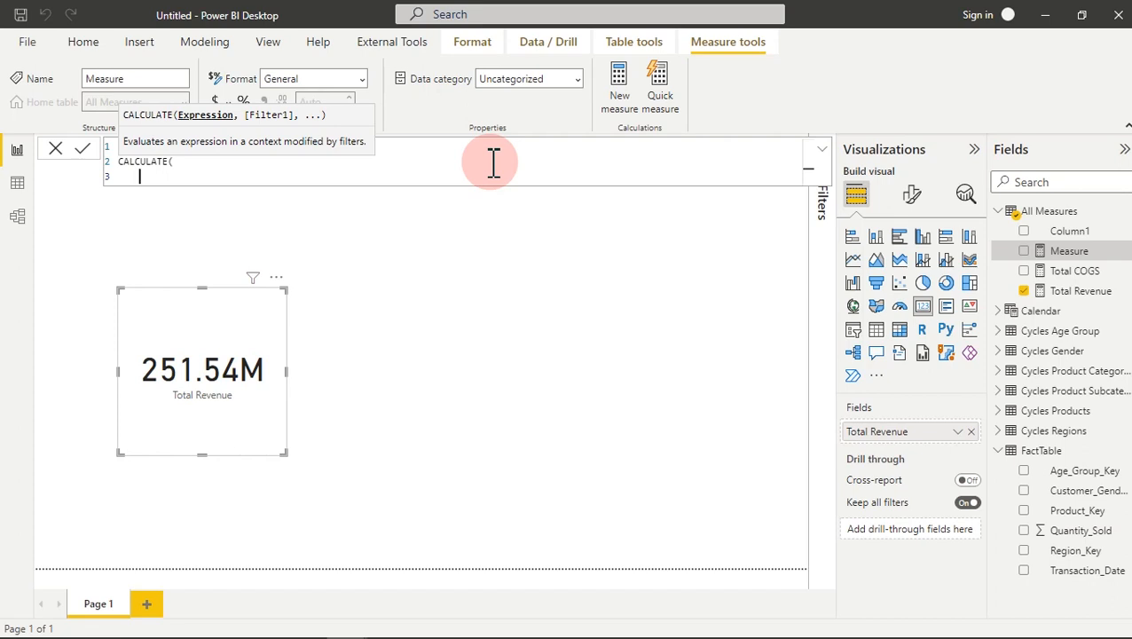
Step: Enter [Total Revenue] on its own line as the CALCULATE expression, followed by a comma and a line break
text([)
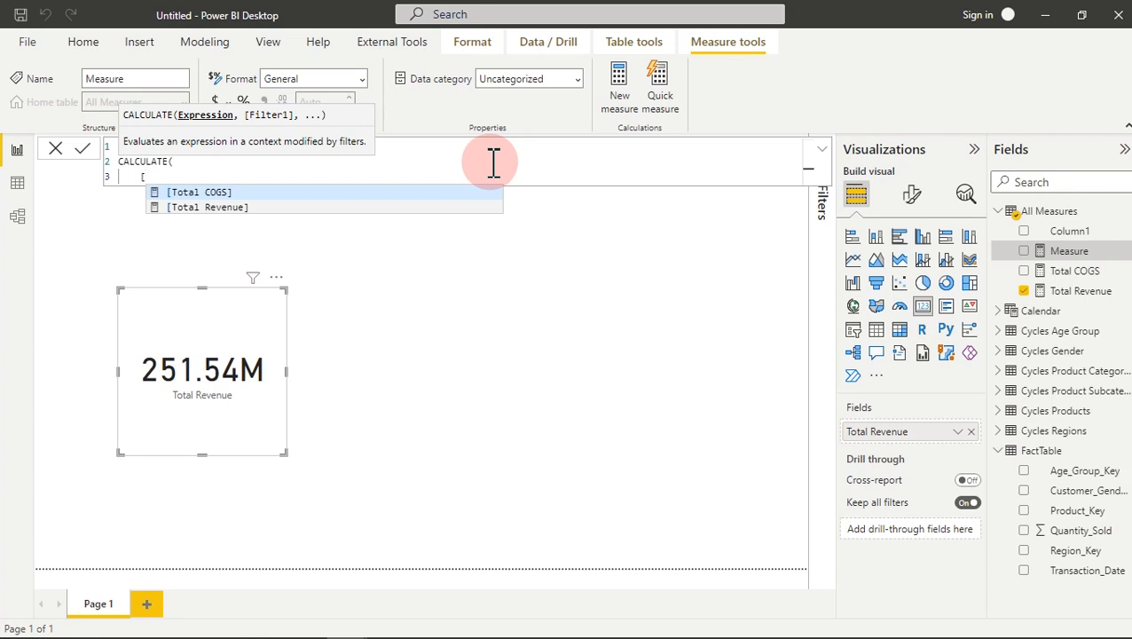
key(Down)
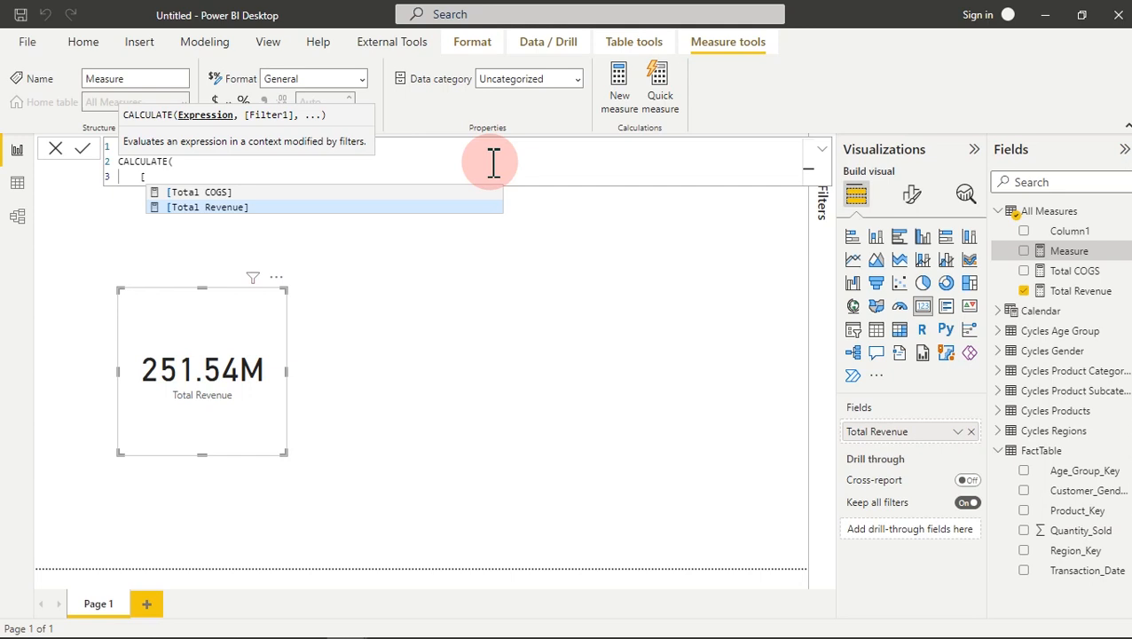
key(Tab)
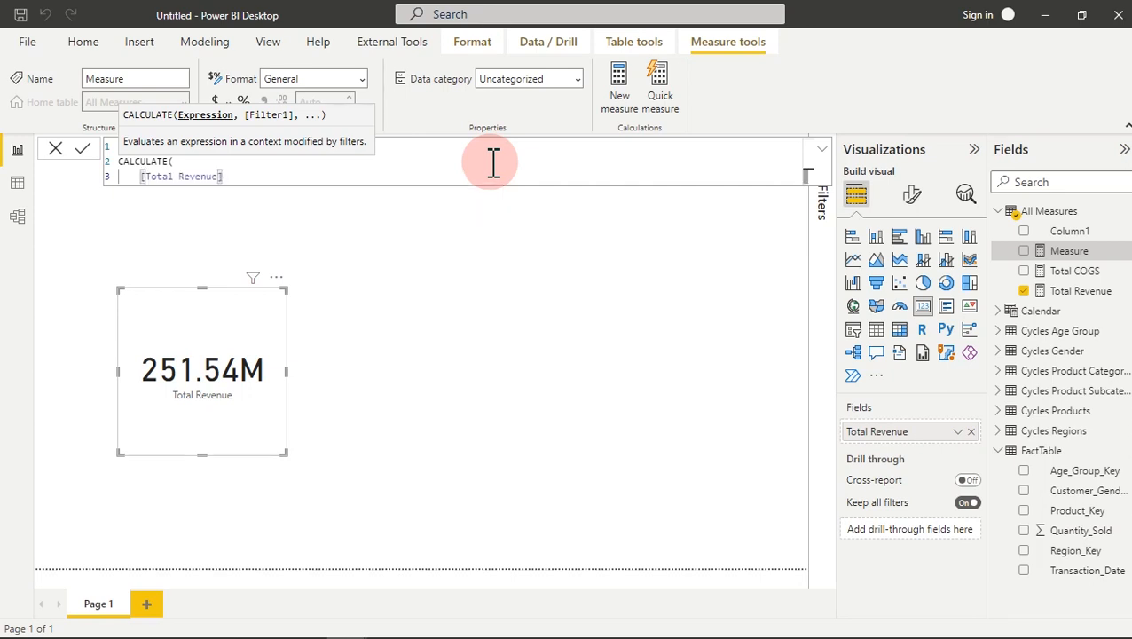
text(,)
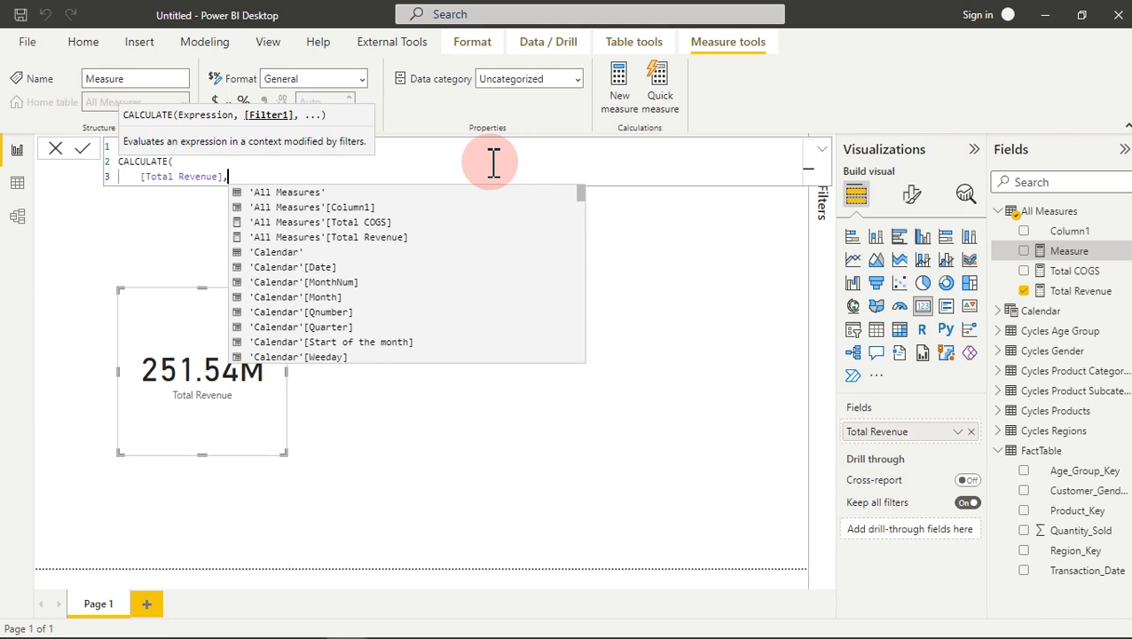
key(Escape)
key(shift+Return)
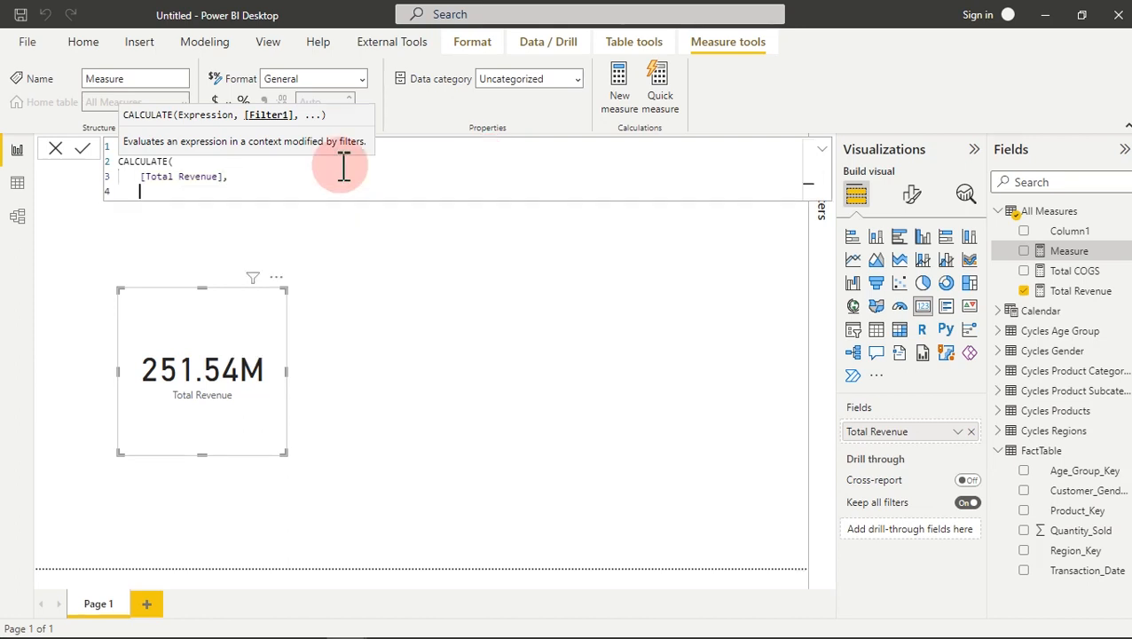
Step: Add DATEADD as the CALCULATE filter, with 'Calendar'[Date] on a new line as its dates argument, followed by a comma
text(datea)
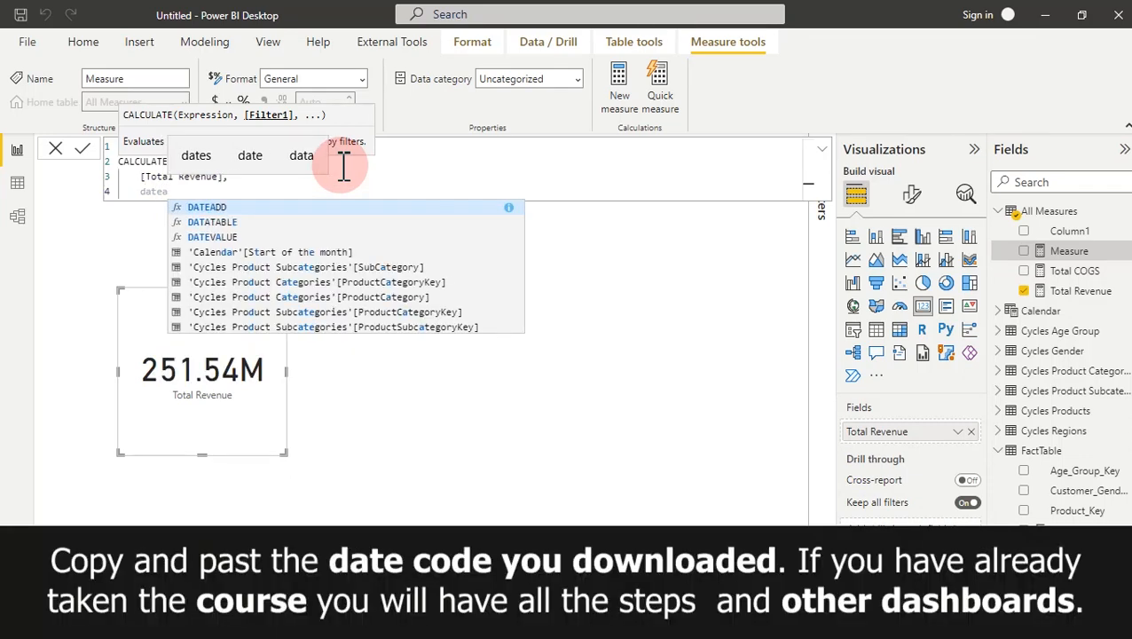
key(Tab)
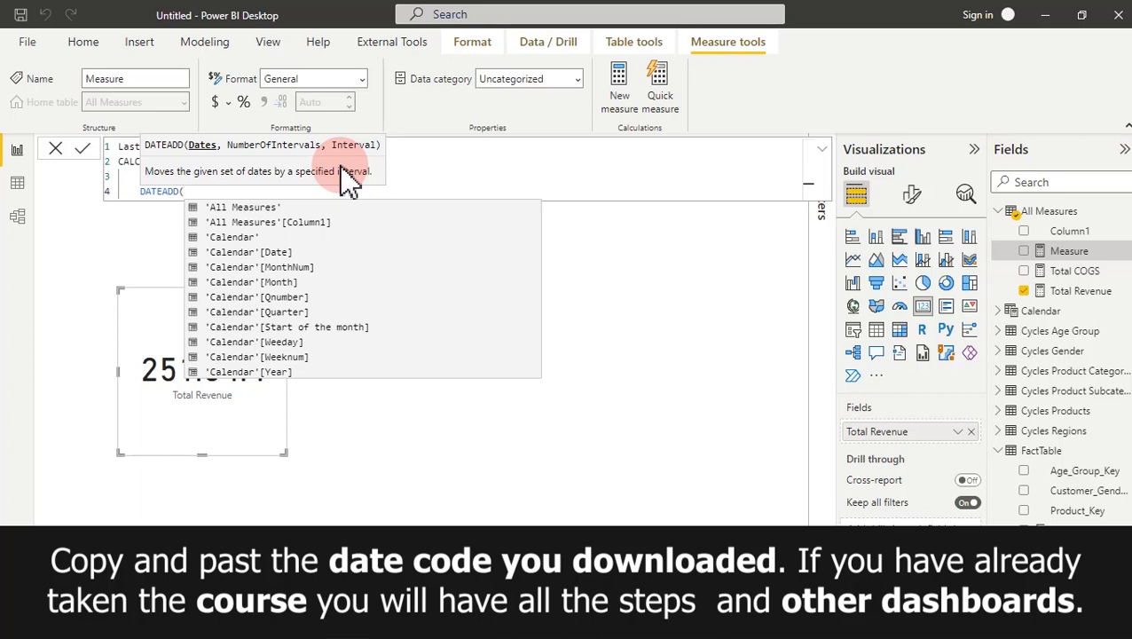
key(shift+Return)
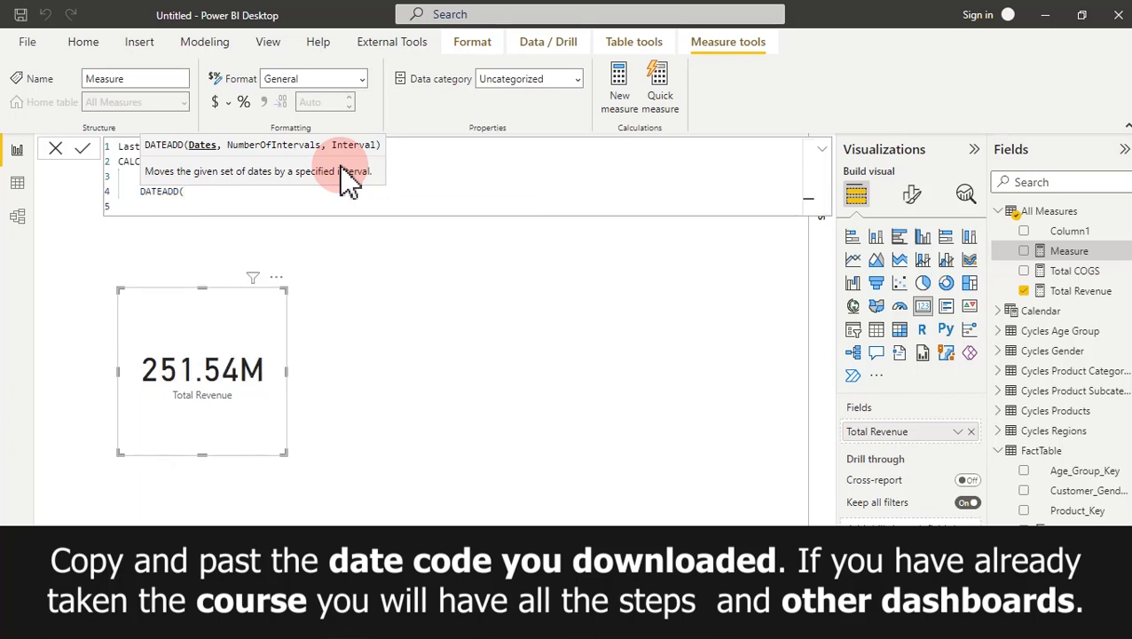
text(cal)
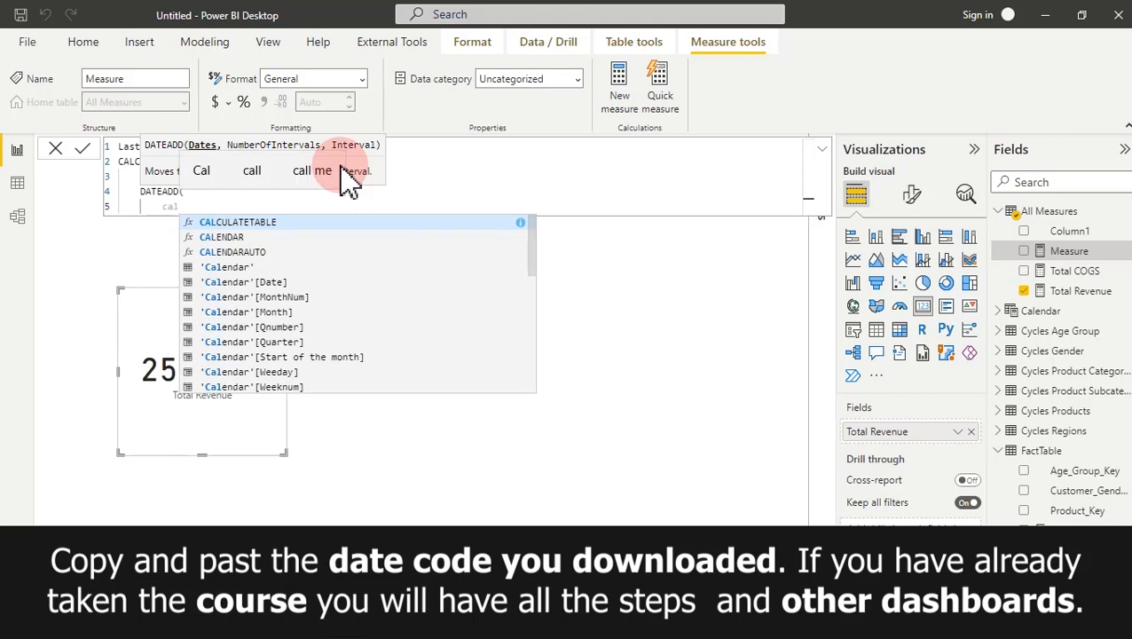
click(255, 282)
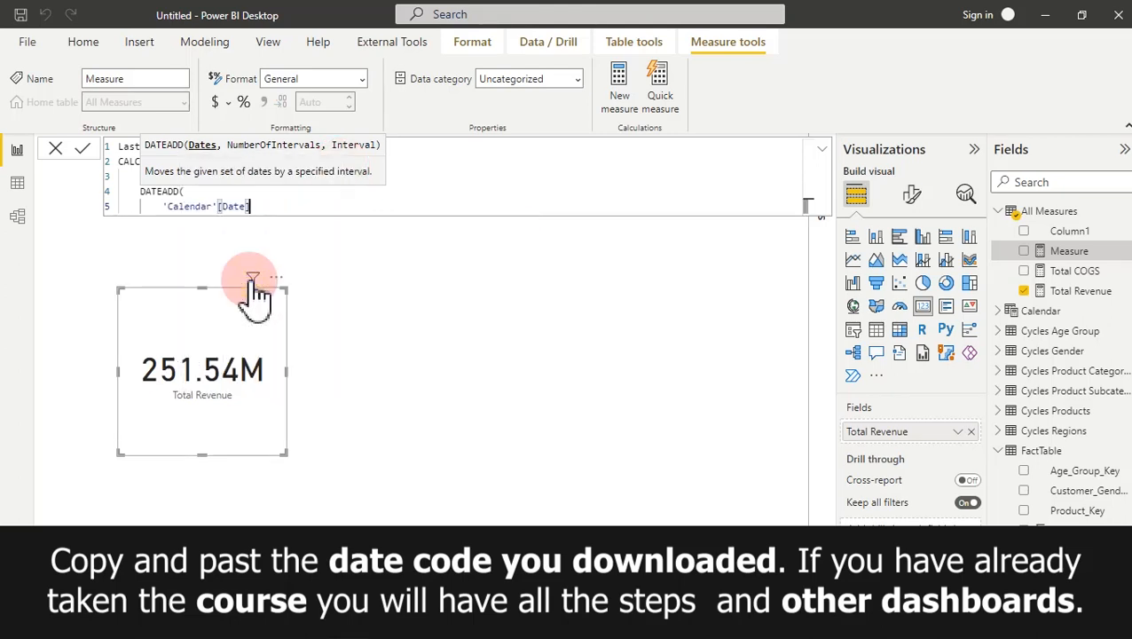
click(276, 205)
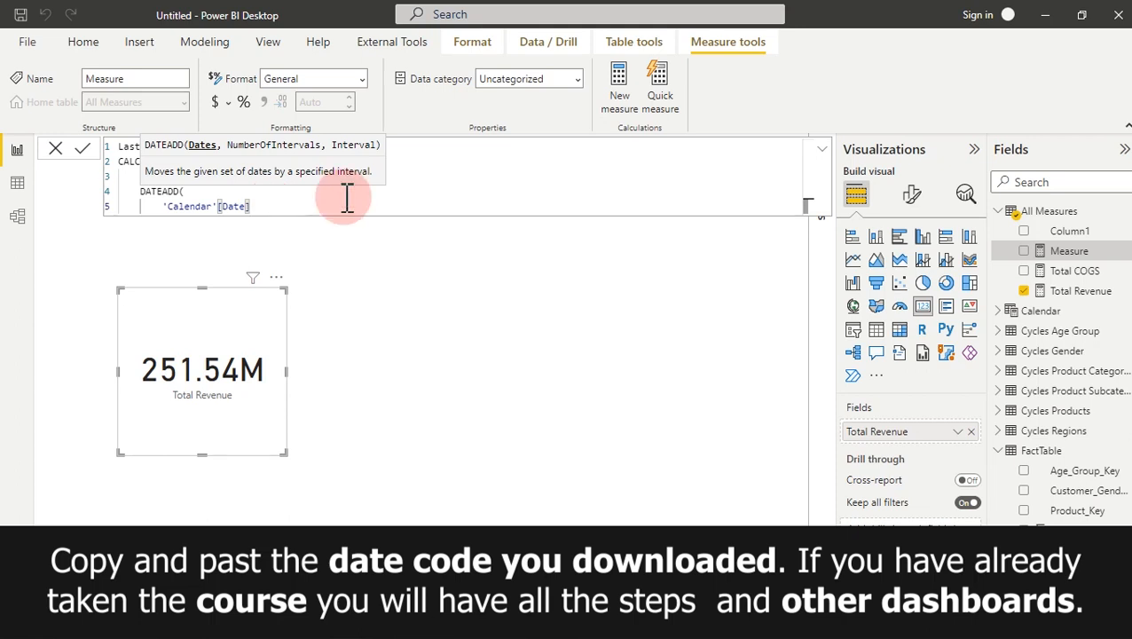
click(319, 208)
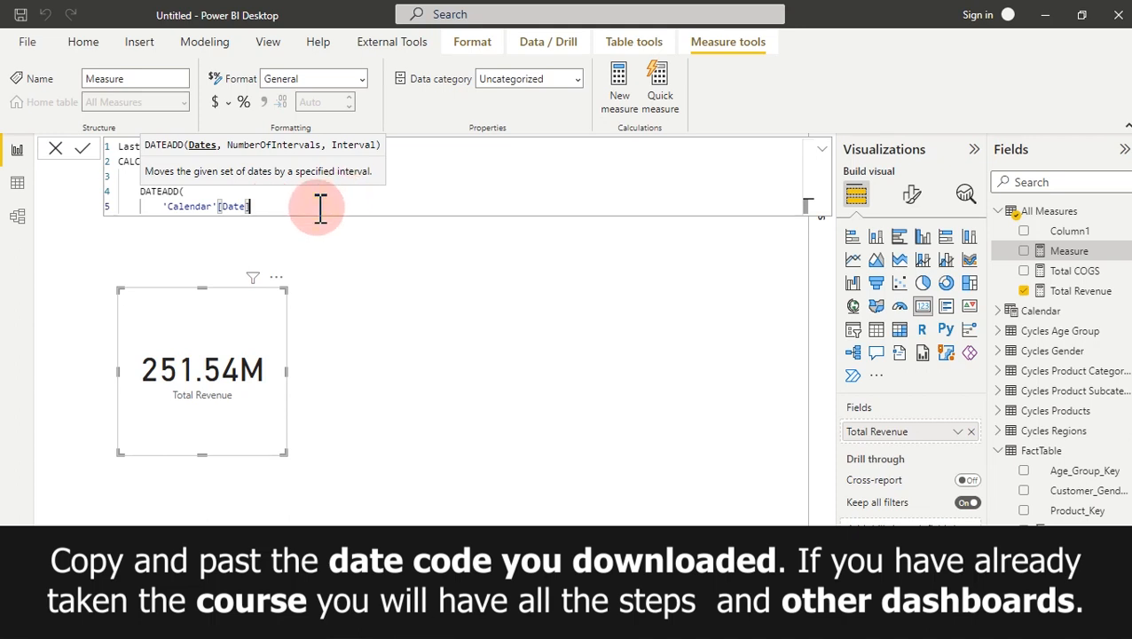
text(,)
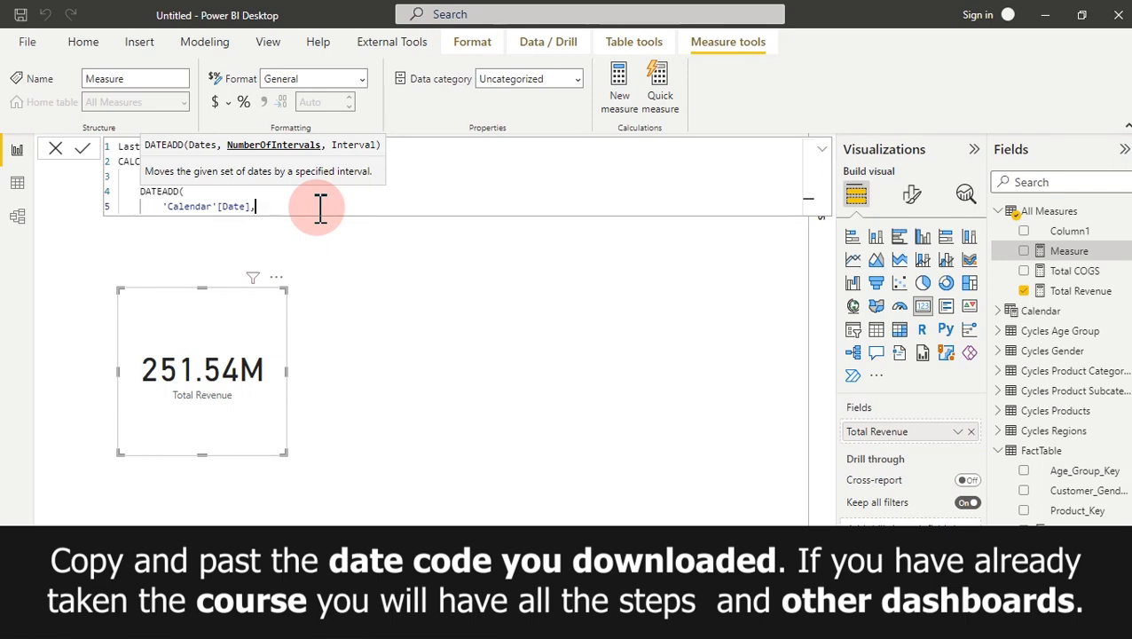
Step: Set the DATEADD number of intervals to -1 and the interval to MONTH, each on its own line
key(Return)
text(-)
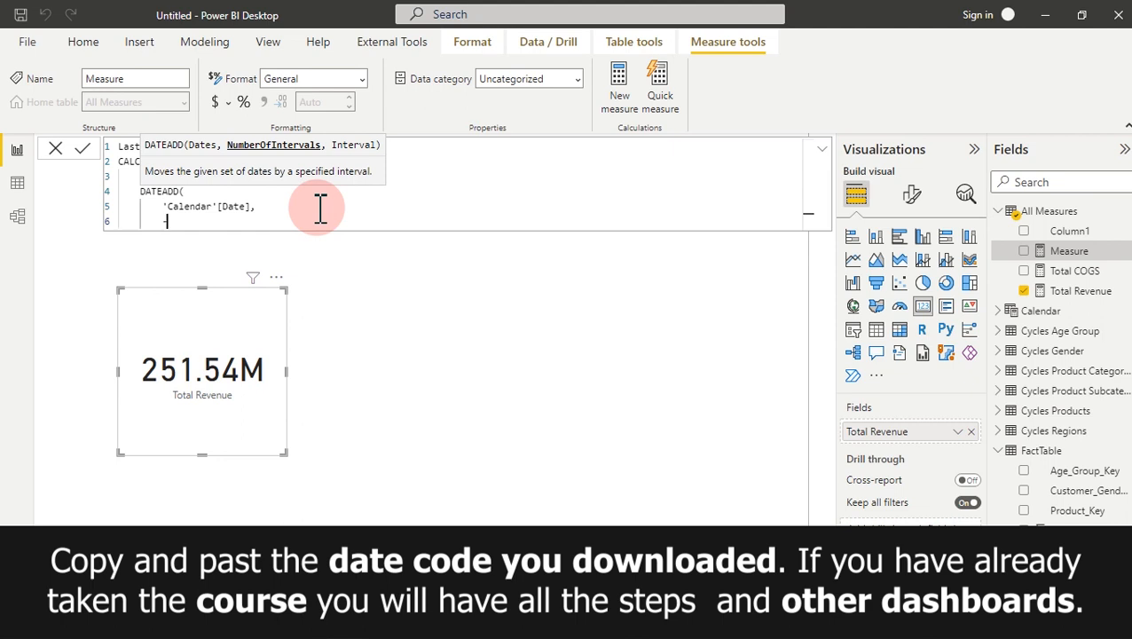
text(1)
text(,)
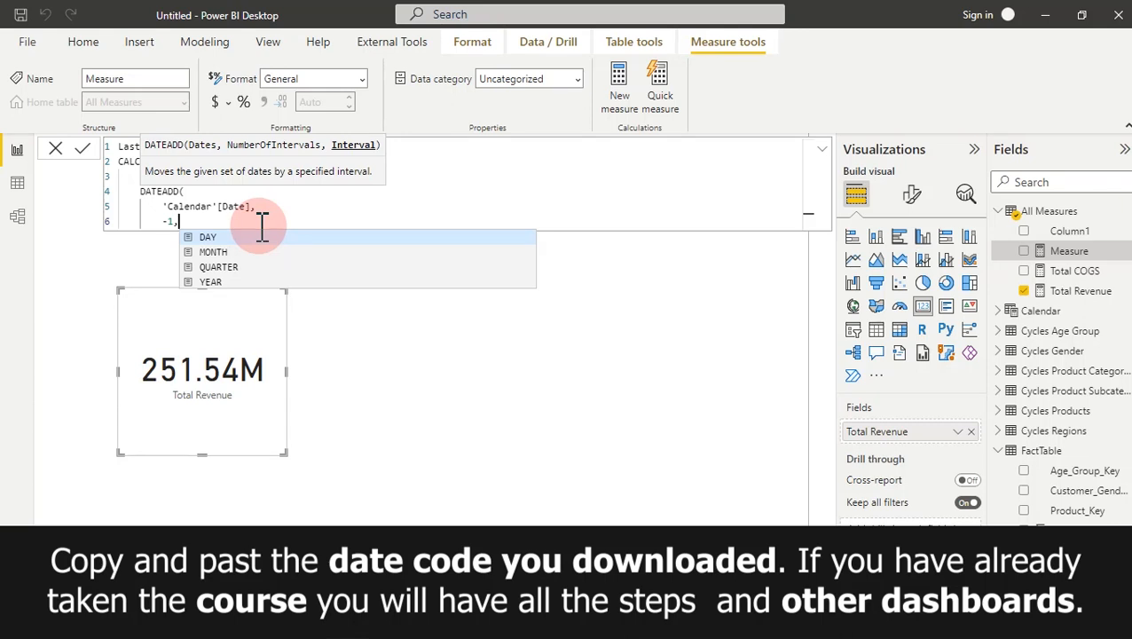
click(213, 252)
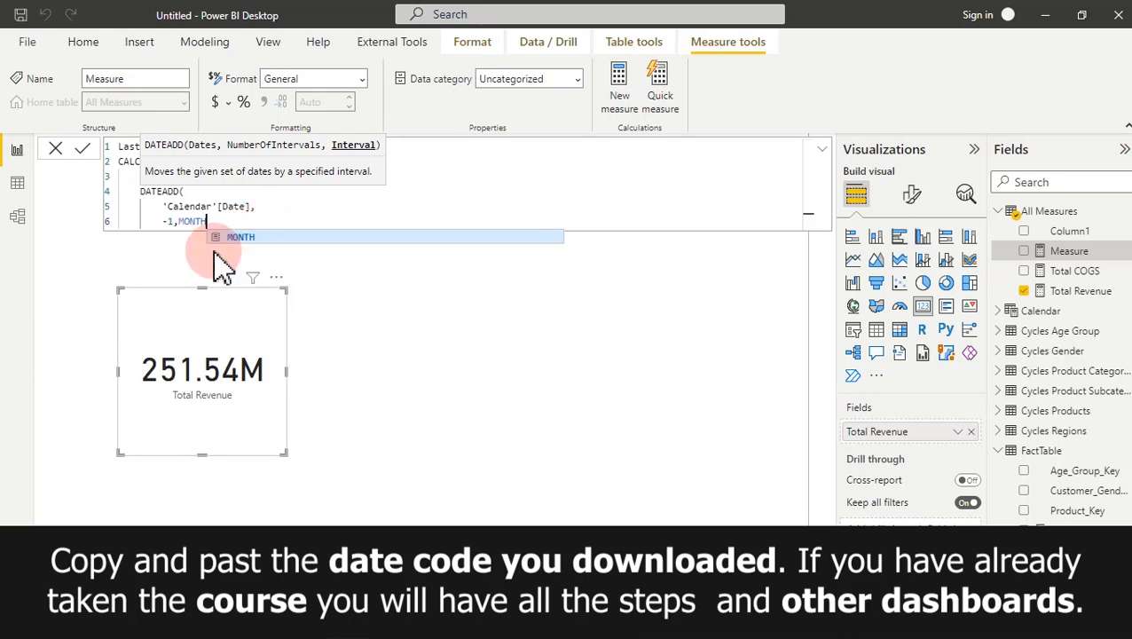
click(181, 222)
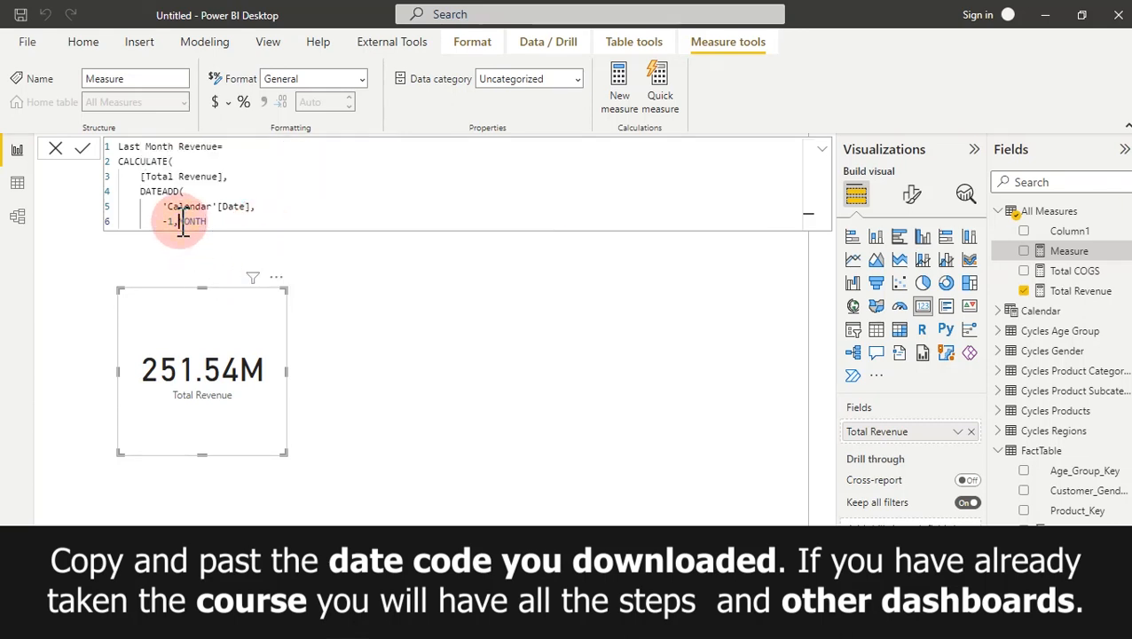
key(shift+Return)
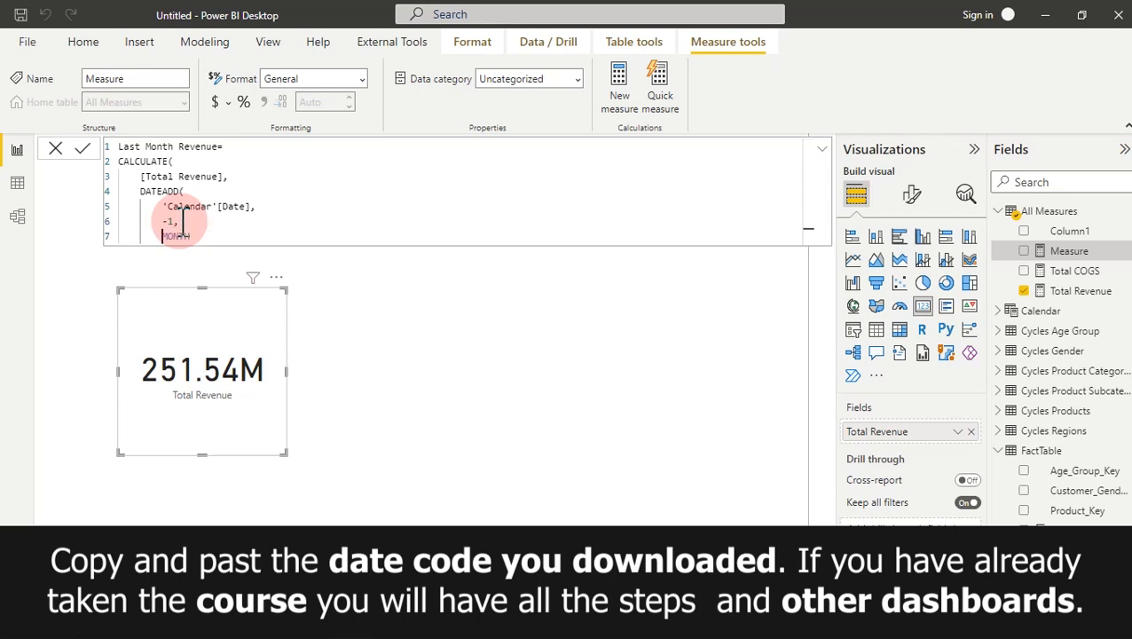
Step: Close the DATEADD and CALCULATE functions on separate lines and commit the Last Month Revenue measure
click(203, 238)
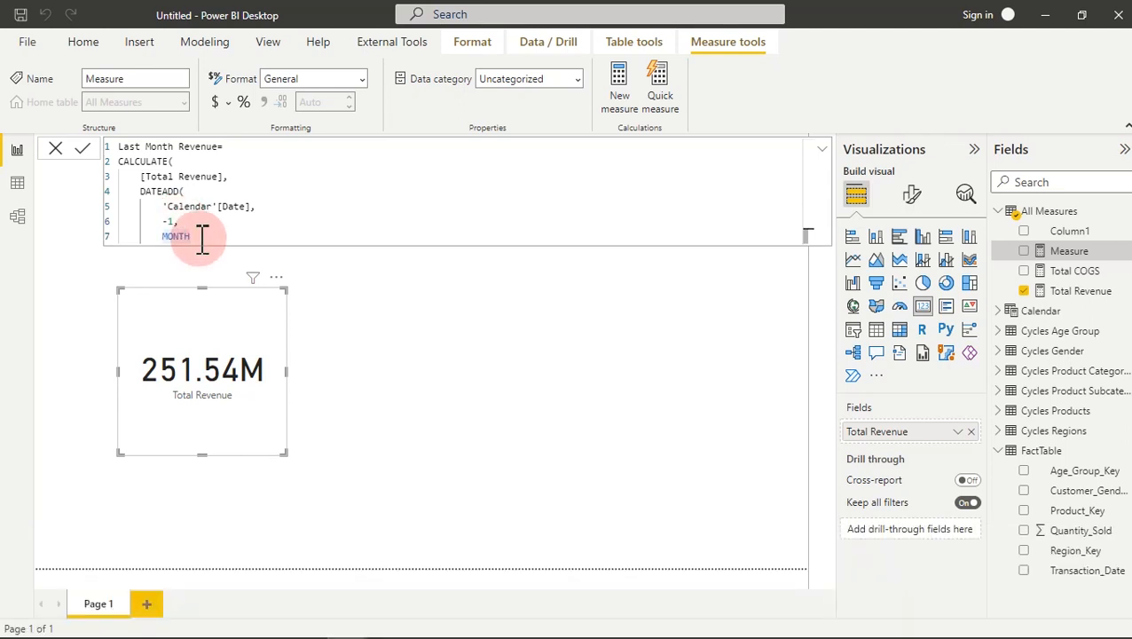
key(shift+Return)
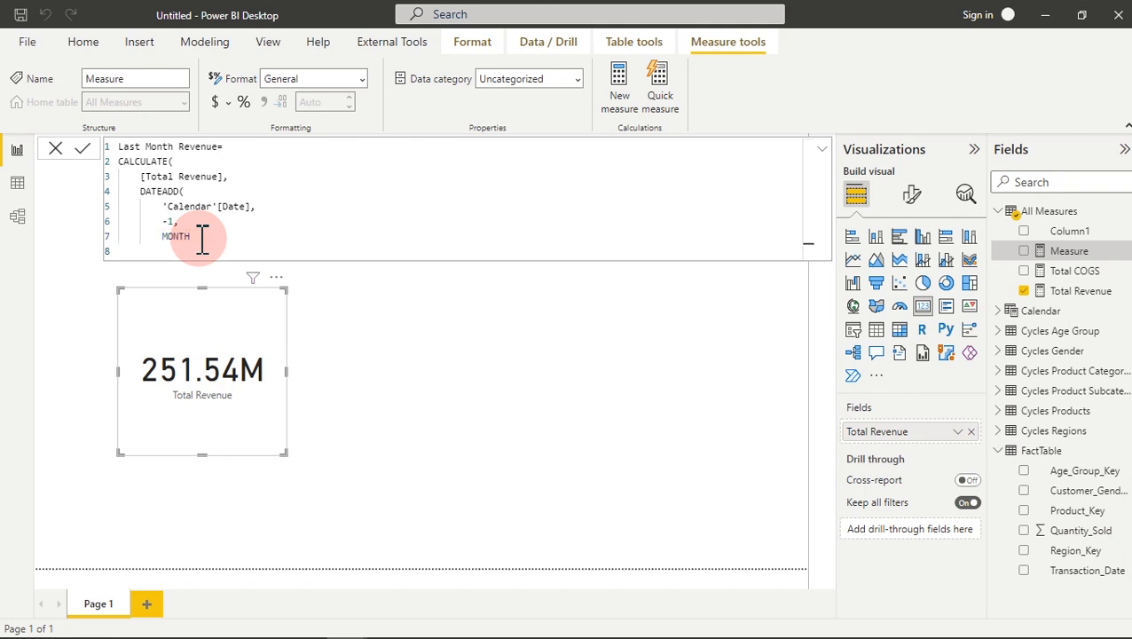
text())
key(shift+Return)
text())
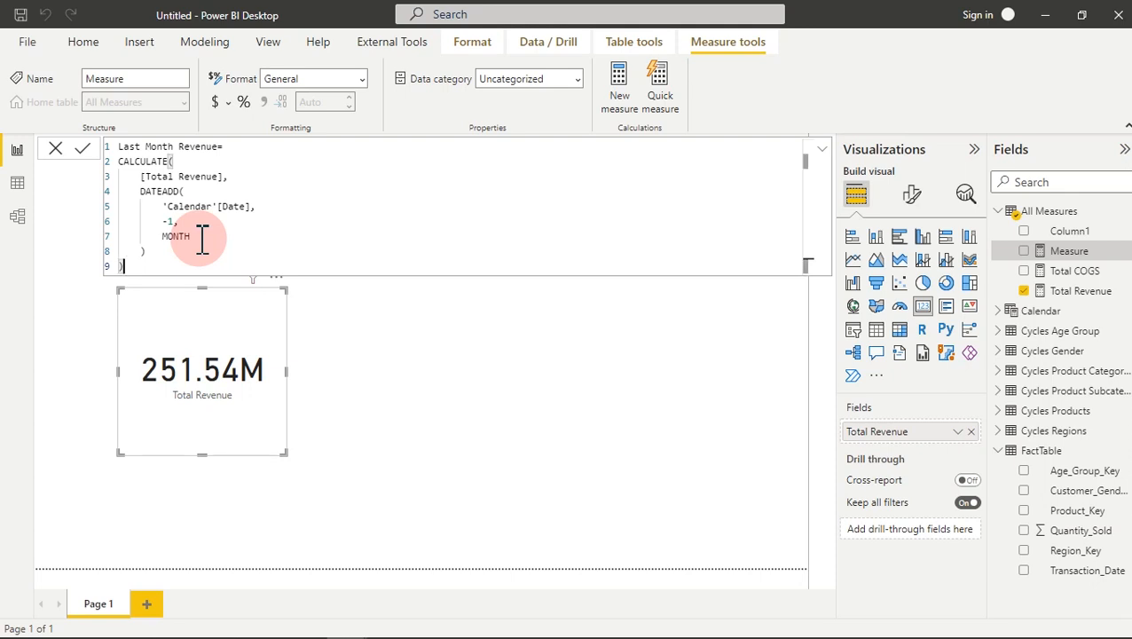
click(254, 255)
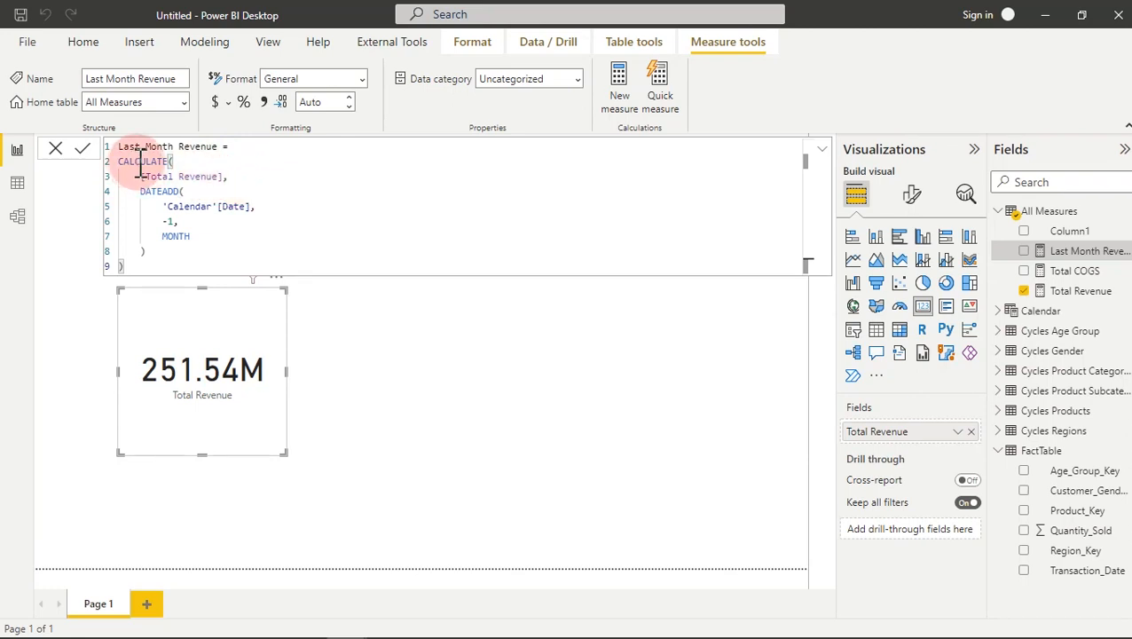
Step: Review the Last Month Revenue formula, highlighting the CALCULATE expression, the calendar date column and the number of intervals in turn
click(182, 165)
drag(242, 176, 136, 176)
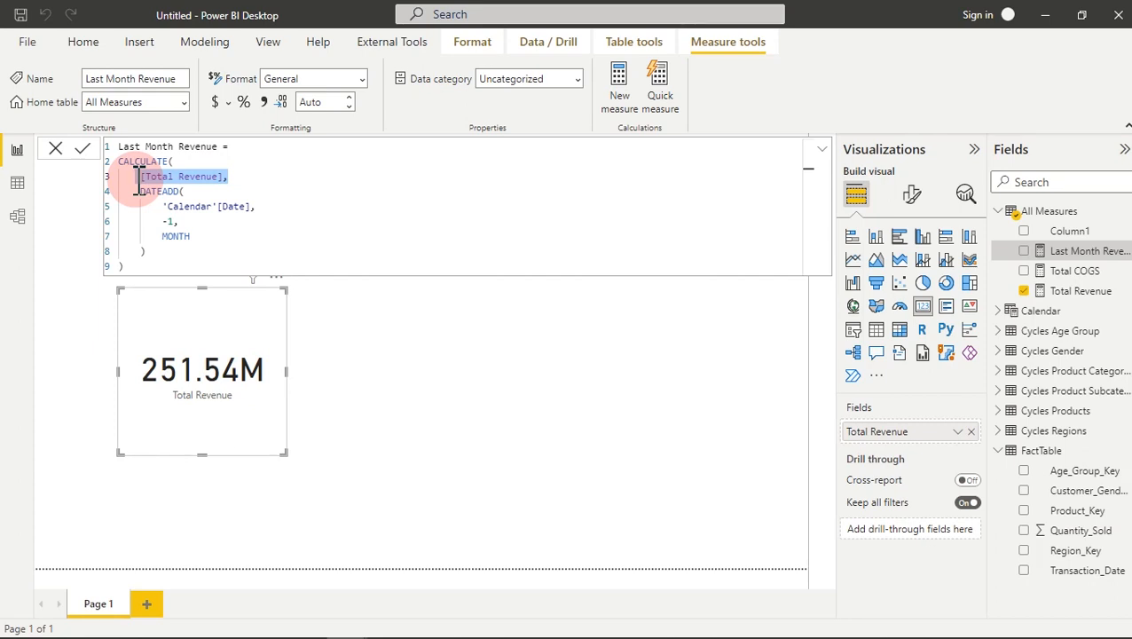
click(200, 189)
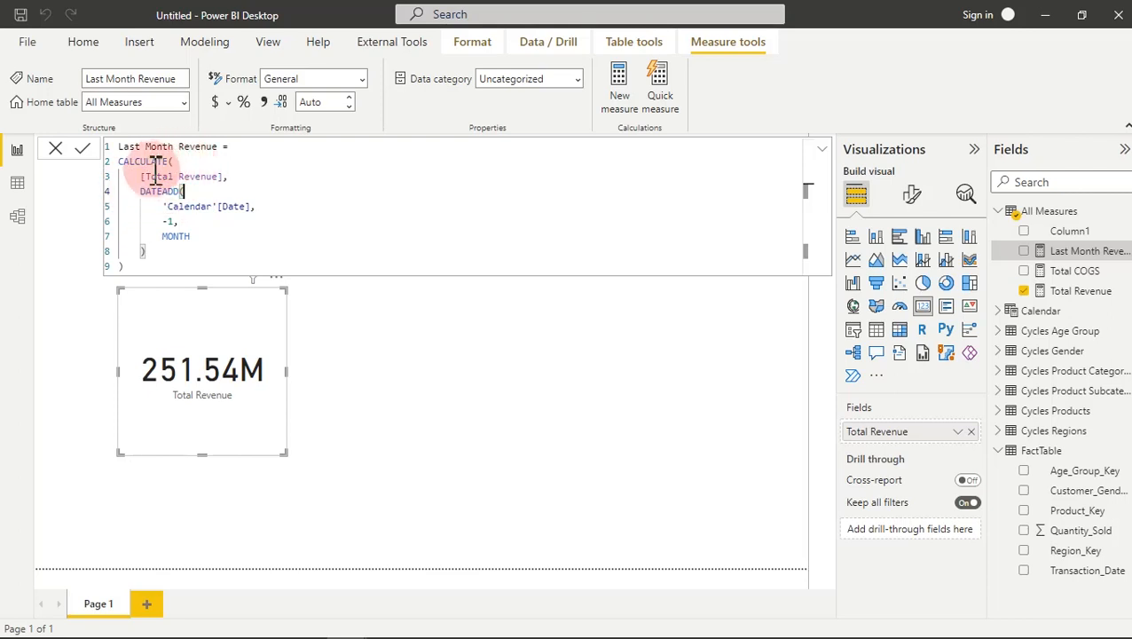
drag(229, 176, 141, 176)
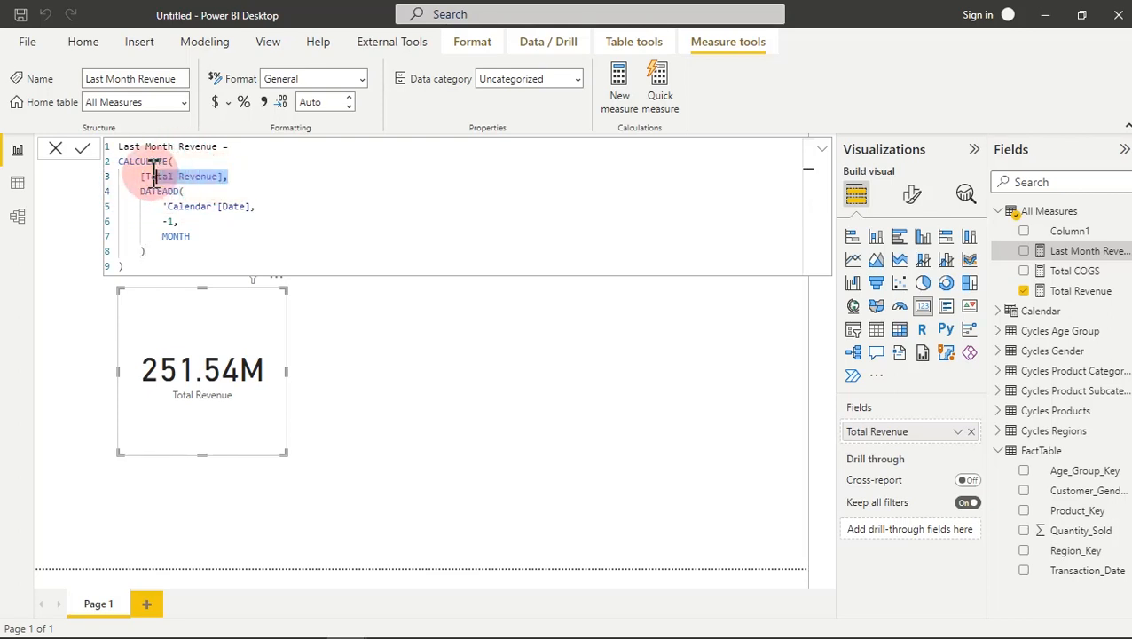
click(262, 213)
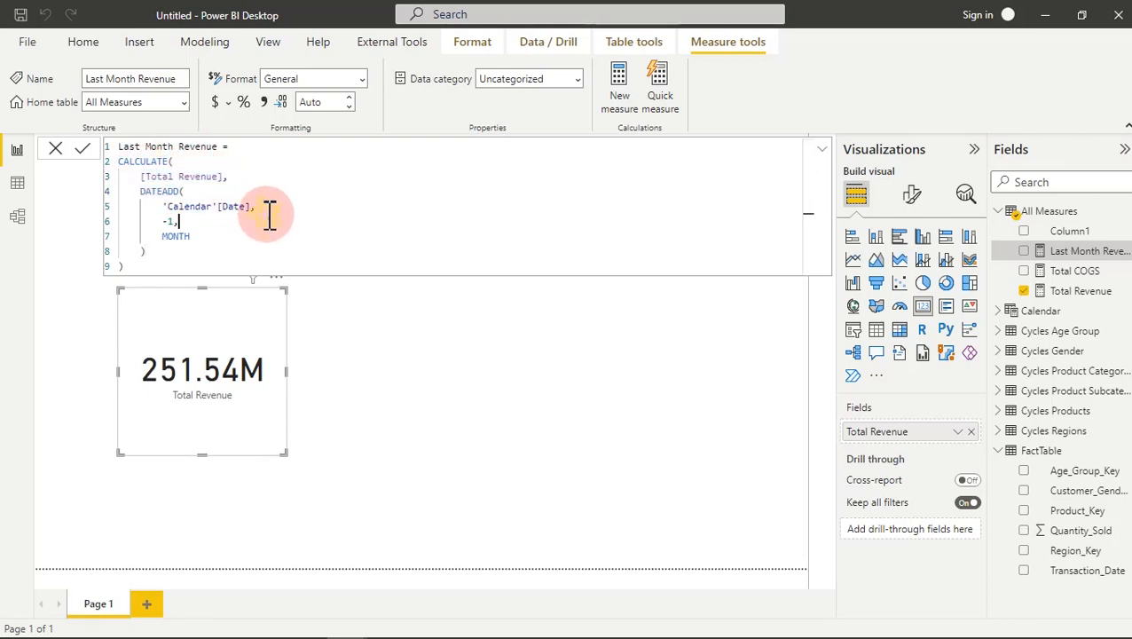
drag(263, 213, 163, 211)
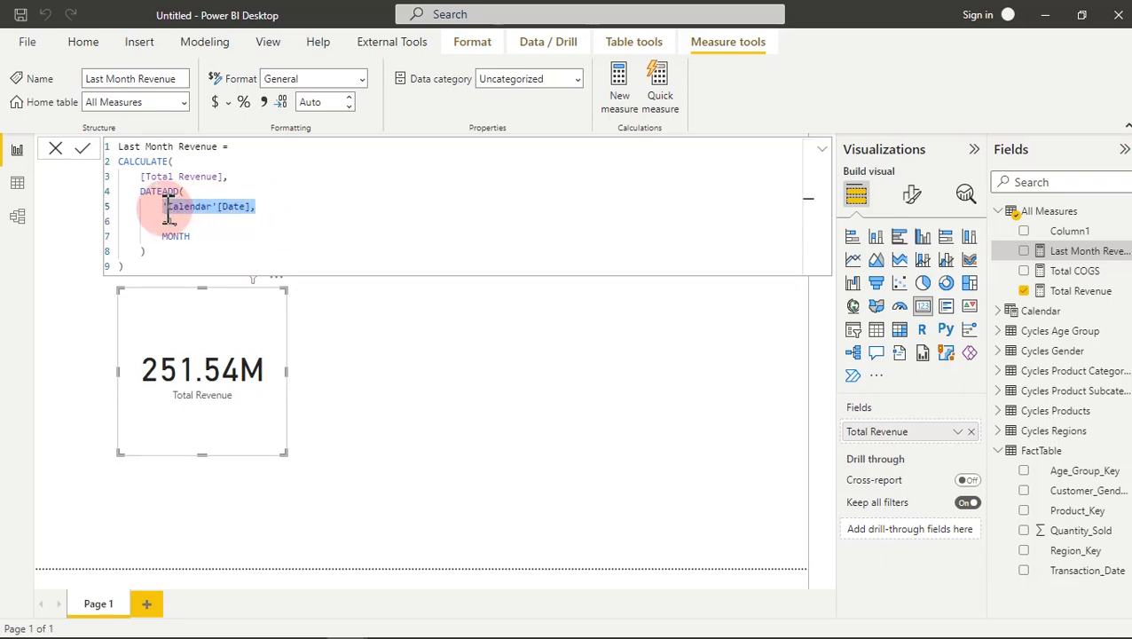
click(191, 224)
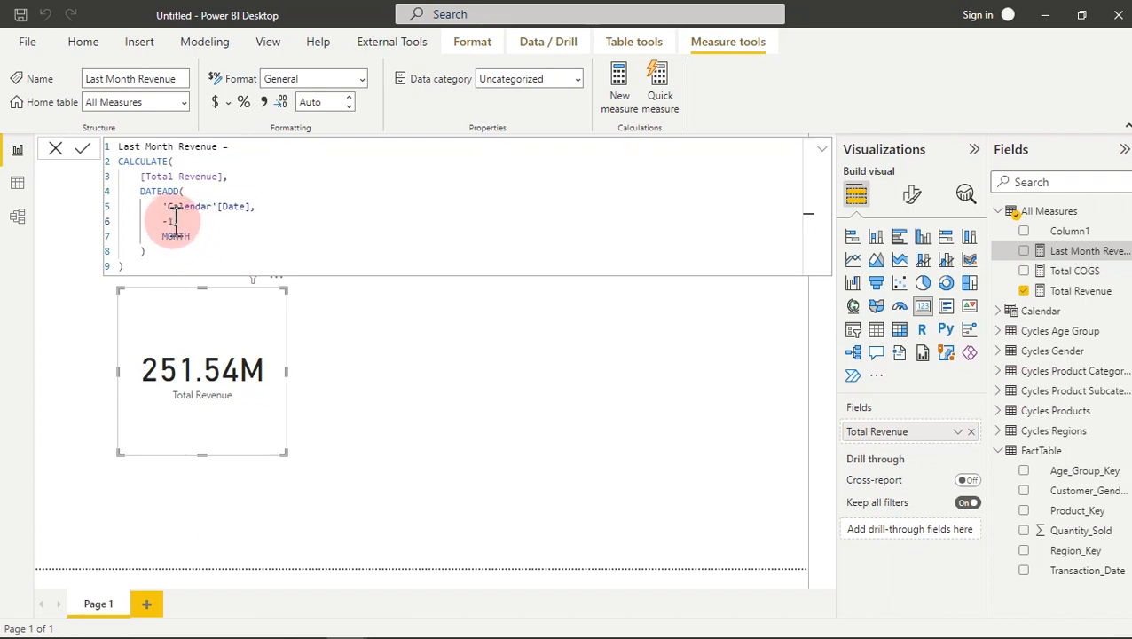
click(175, 221)
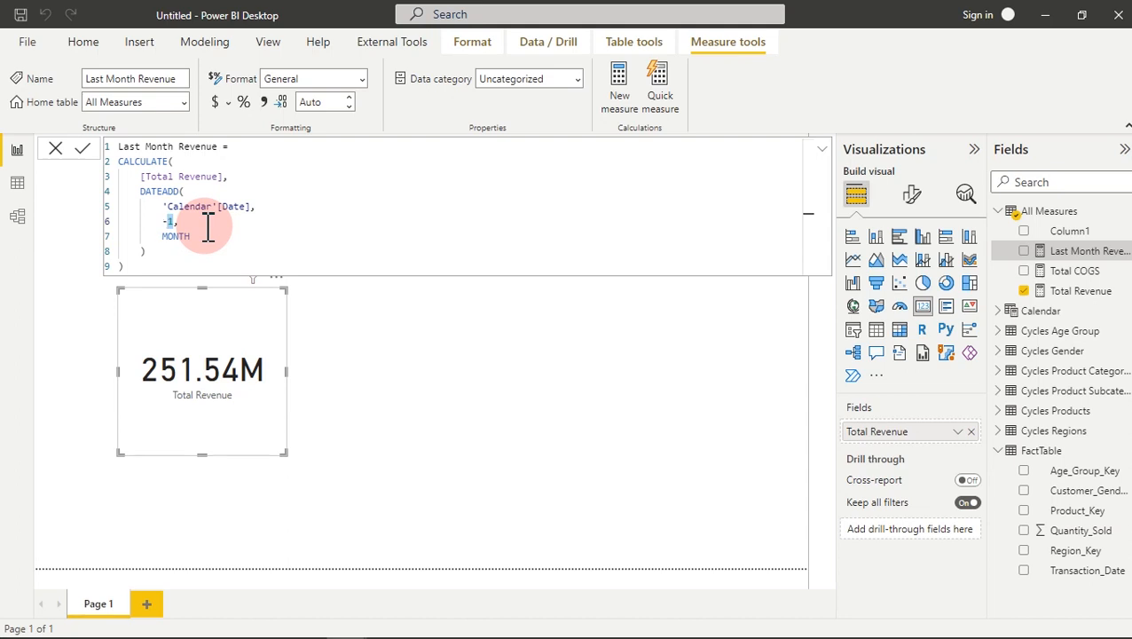
Step: Copy the whole Last Month Revenue formula and paste it into a new measure
click(209, 237)
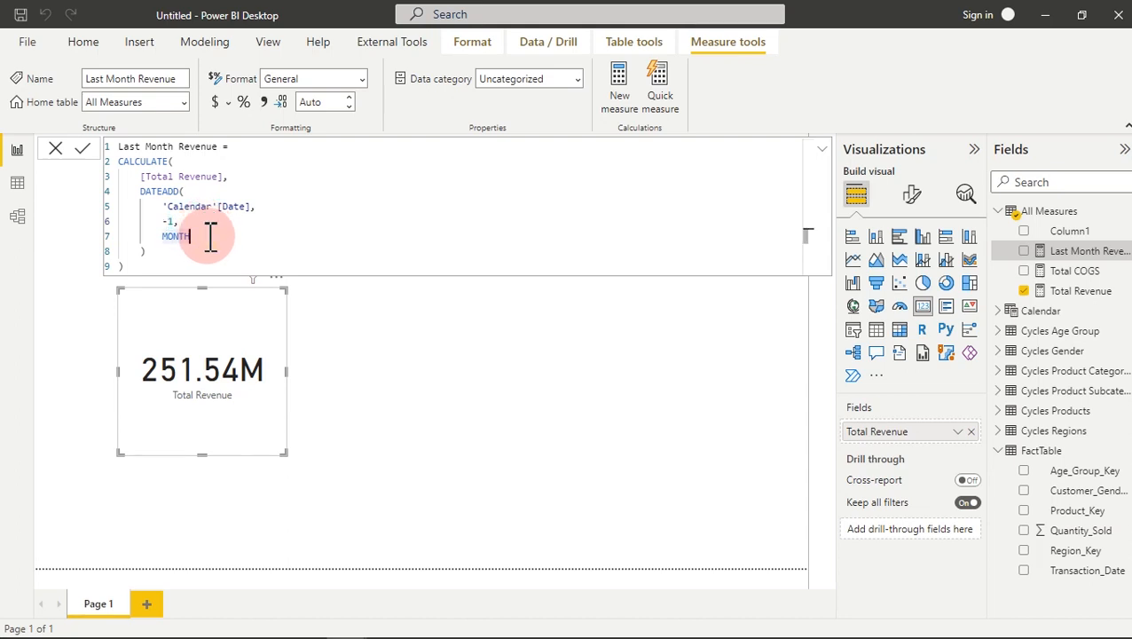
key(ctrl+a)
key(ctrl+c)
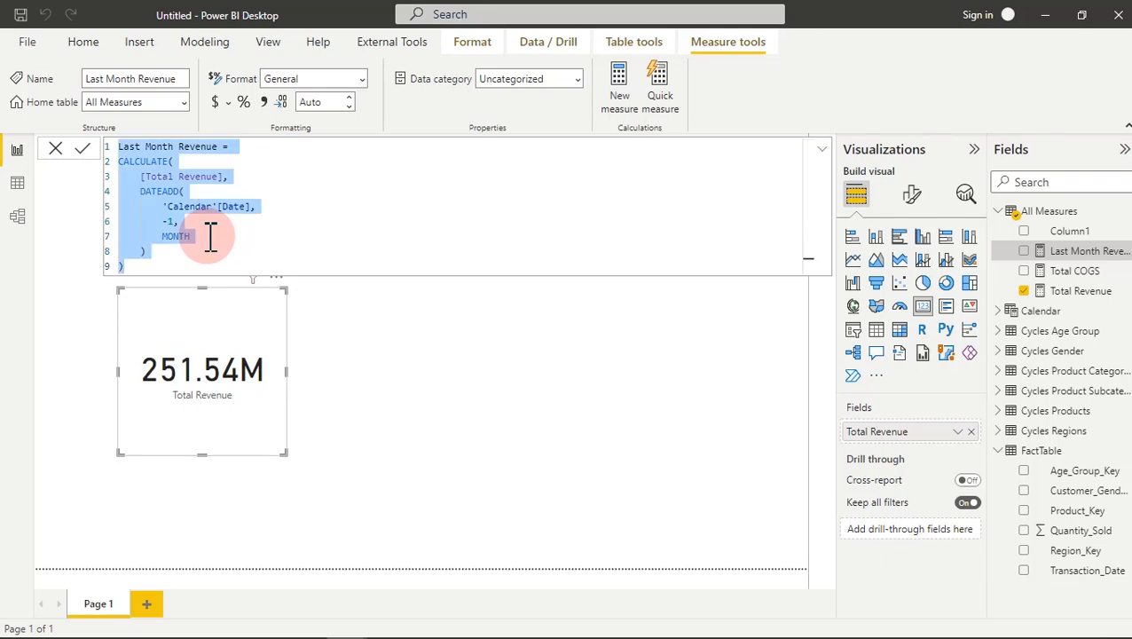
click(621, 92)
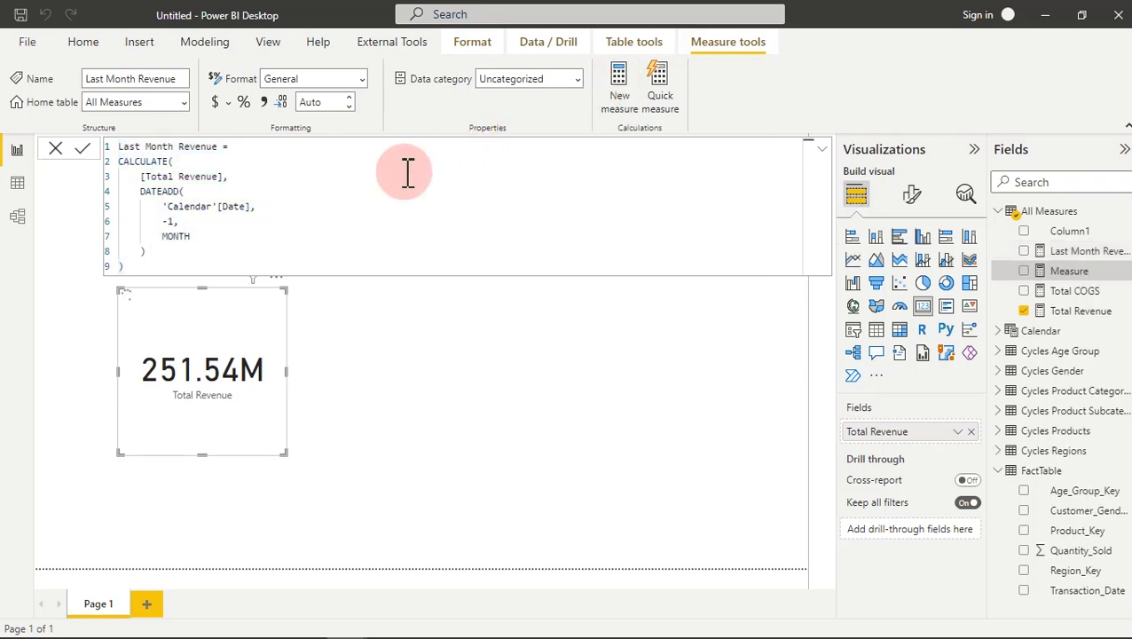
key(ctrl+v)
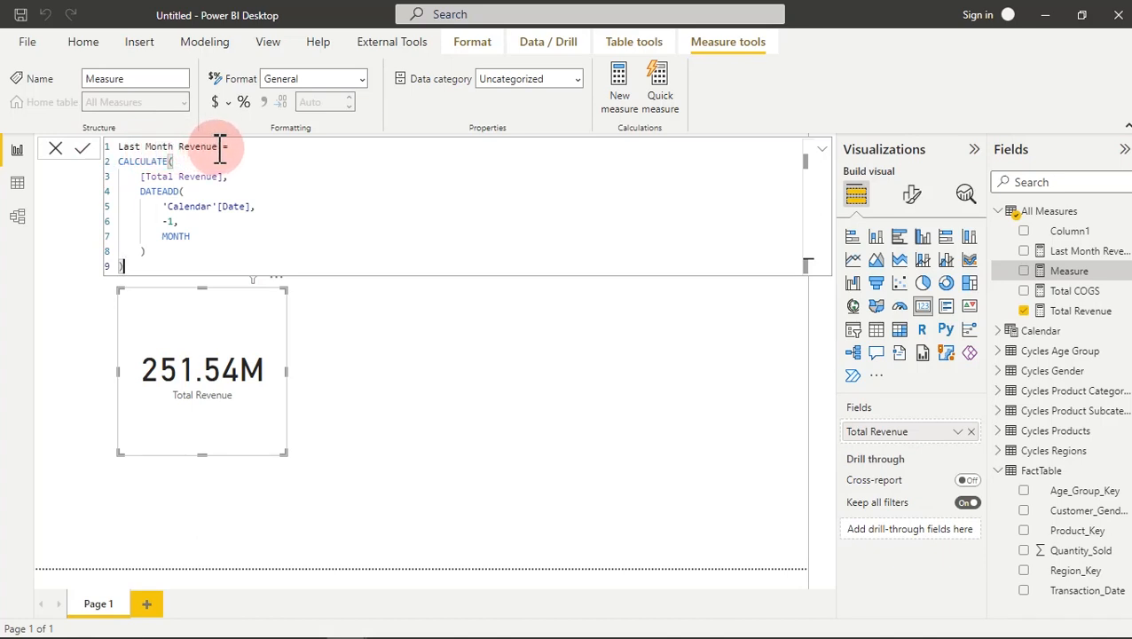
Step: Rename the pasted measure Last Month COGS, replace its [Total Revenue] expression with [Total COGS], and commit it
drag(222, 151, 184, 150)
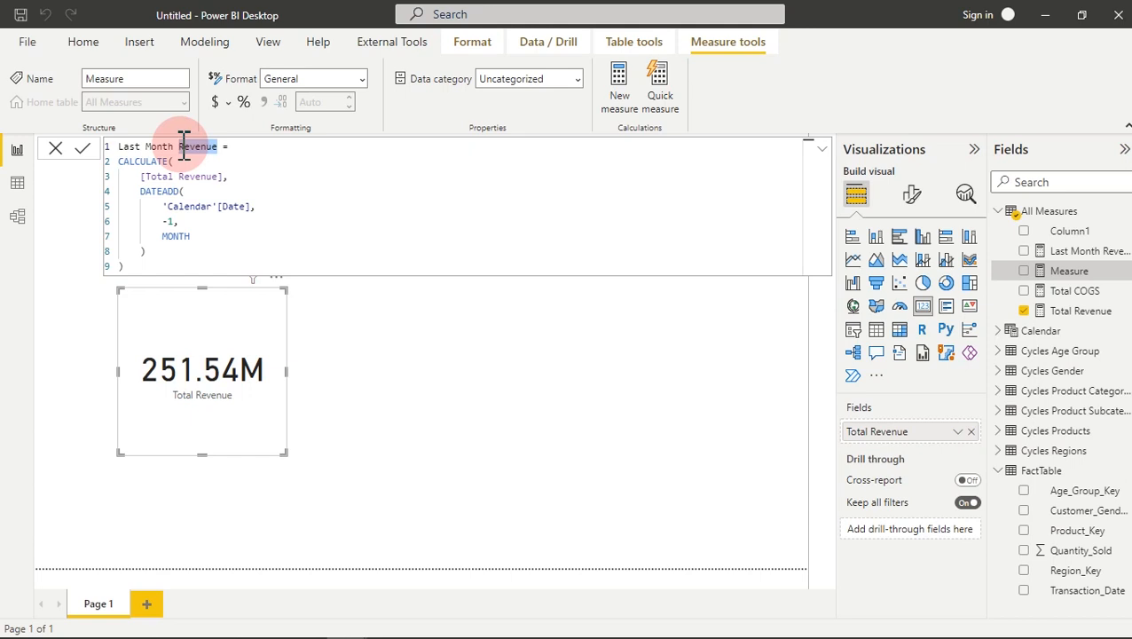
text(COGS)
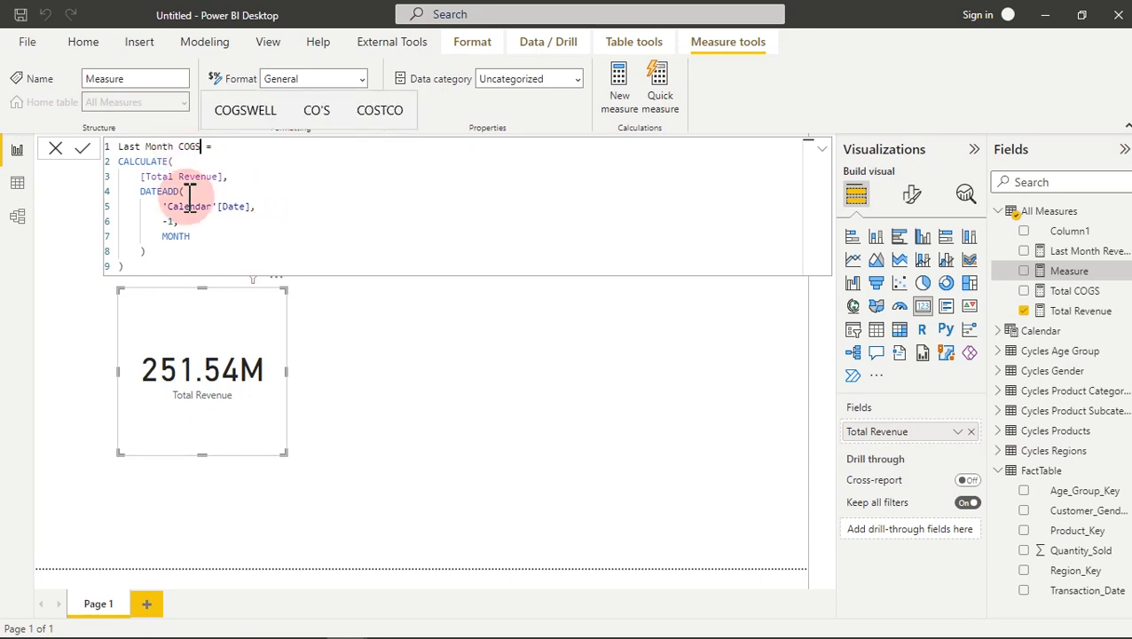
click(226, 176)
drag(226, 176, 146, 177)
key(Delete)
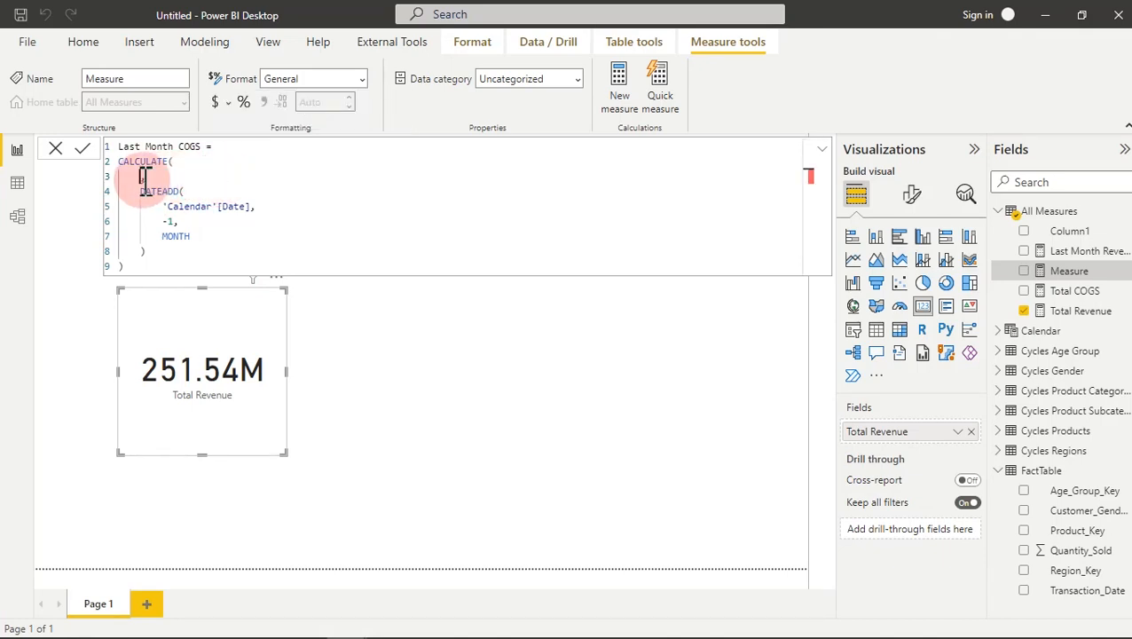
text([)
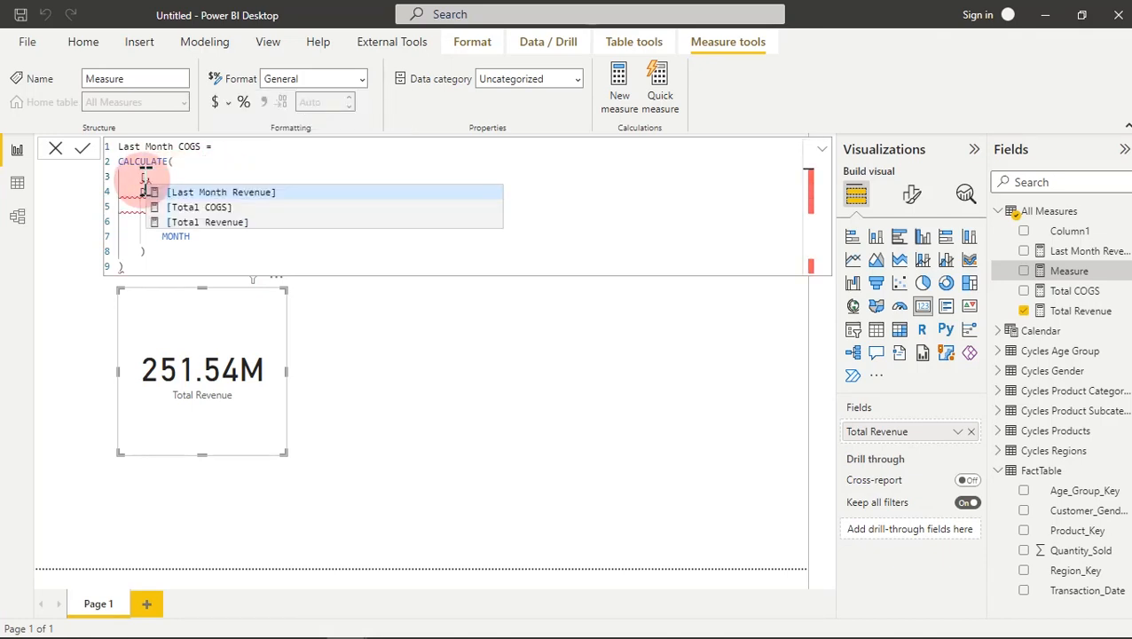
click(197, 207)
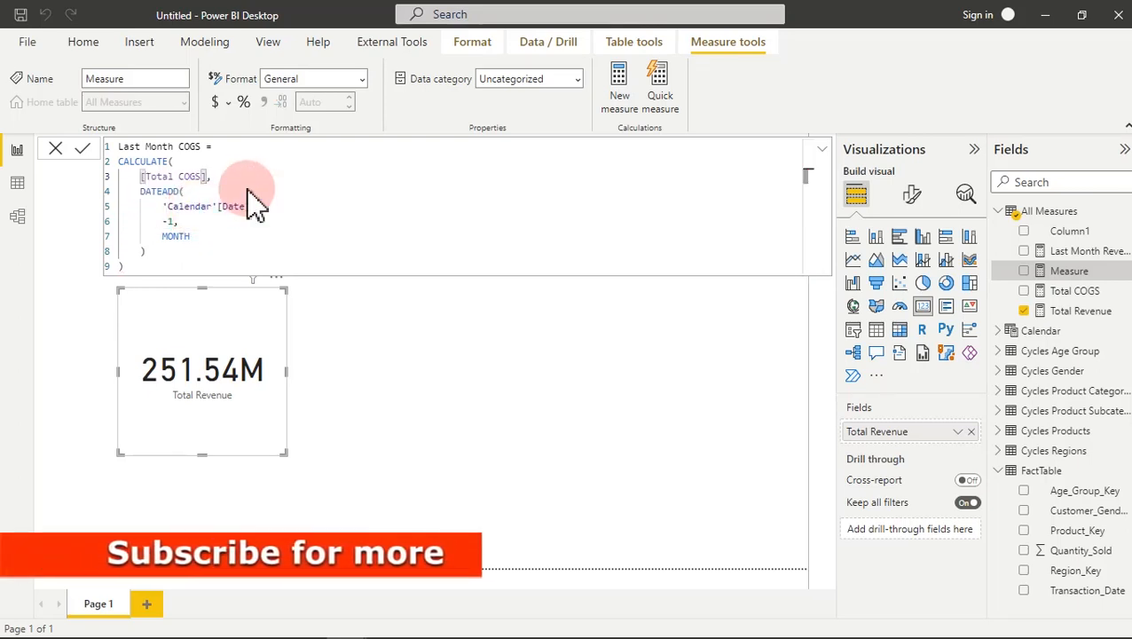
key(Return)
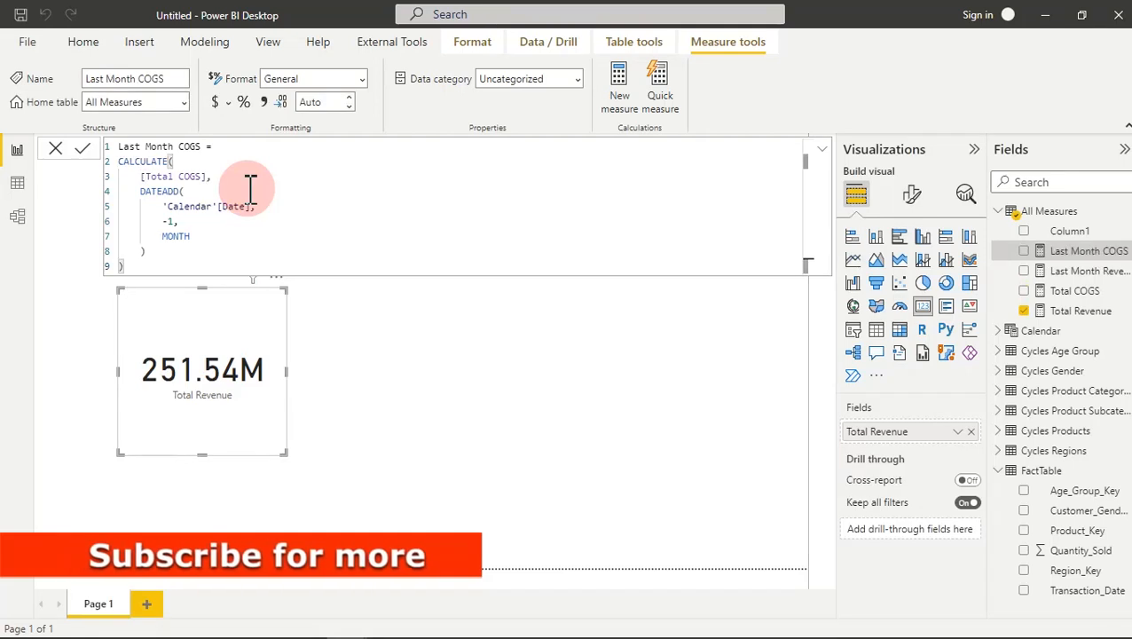
Step: Add a card showing the Last Month Revenue measure and place it beside the Total Revenue card
click(320, 340)
click(239, 349)
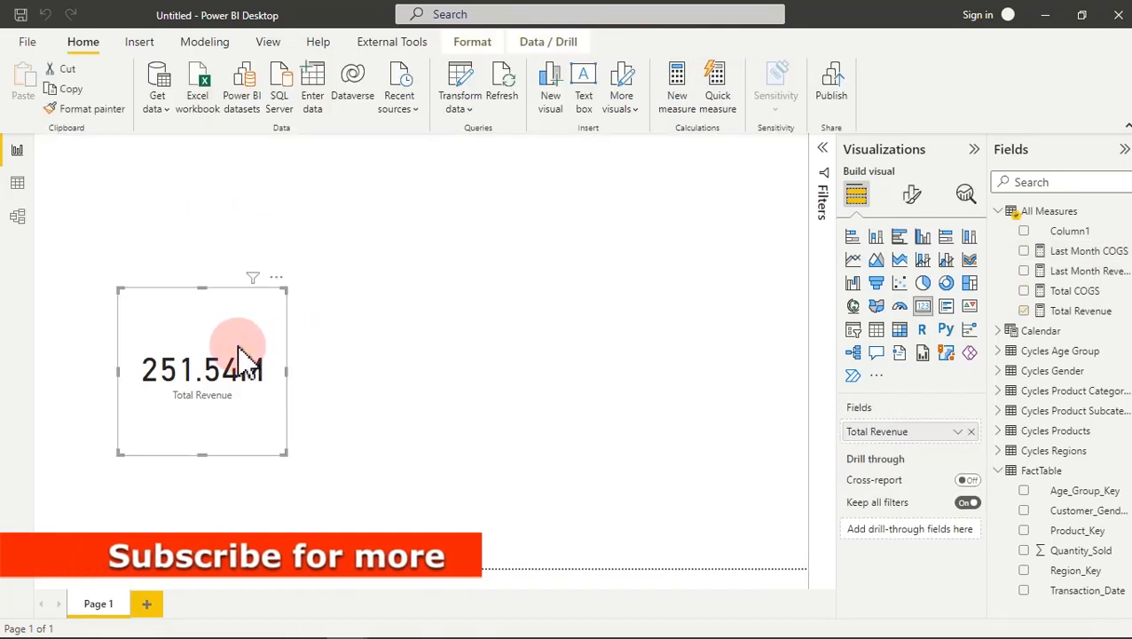
click(523, 344)
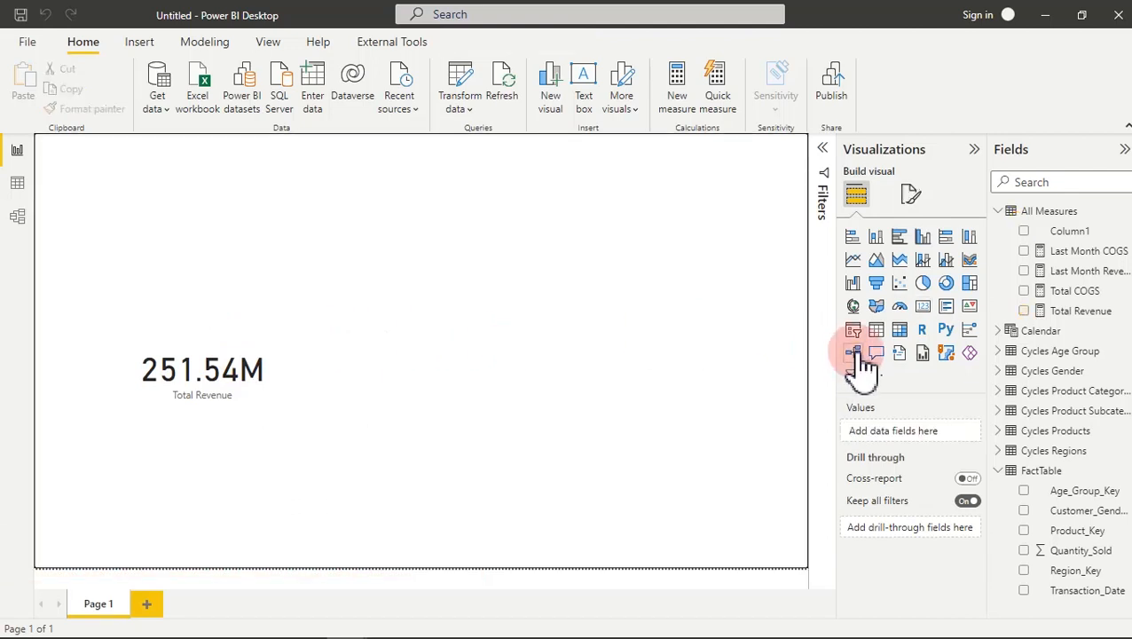
click(923, 307)
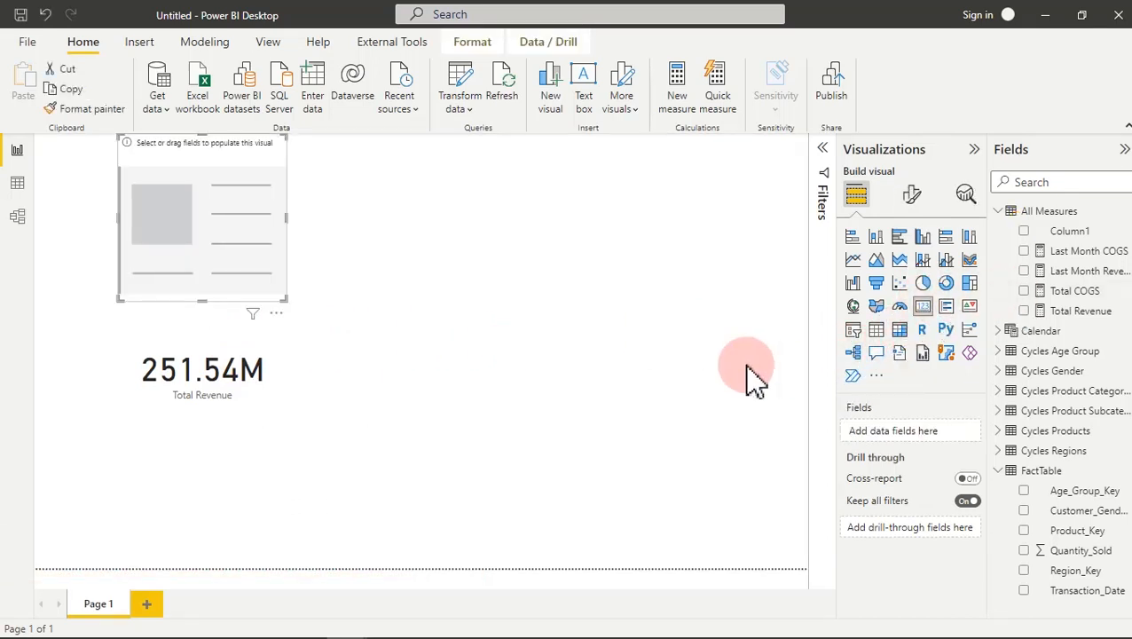
drag(1068, 271, 1027, 272)
click(1027, 275)
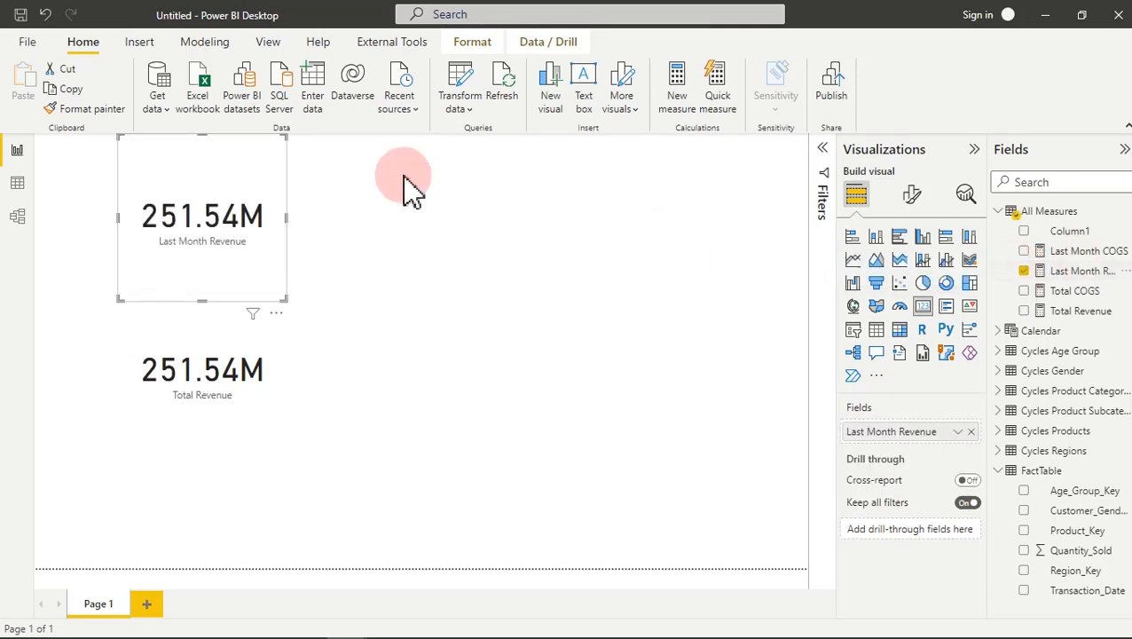
drag(236, 187, 518, 337)
click(731, 295)
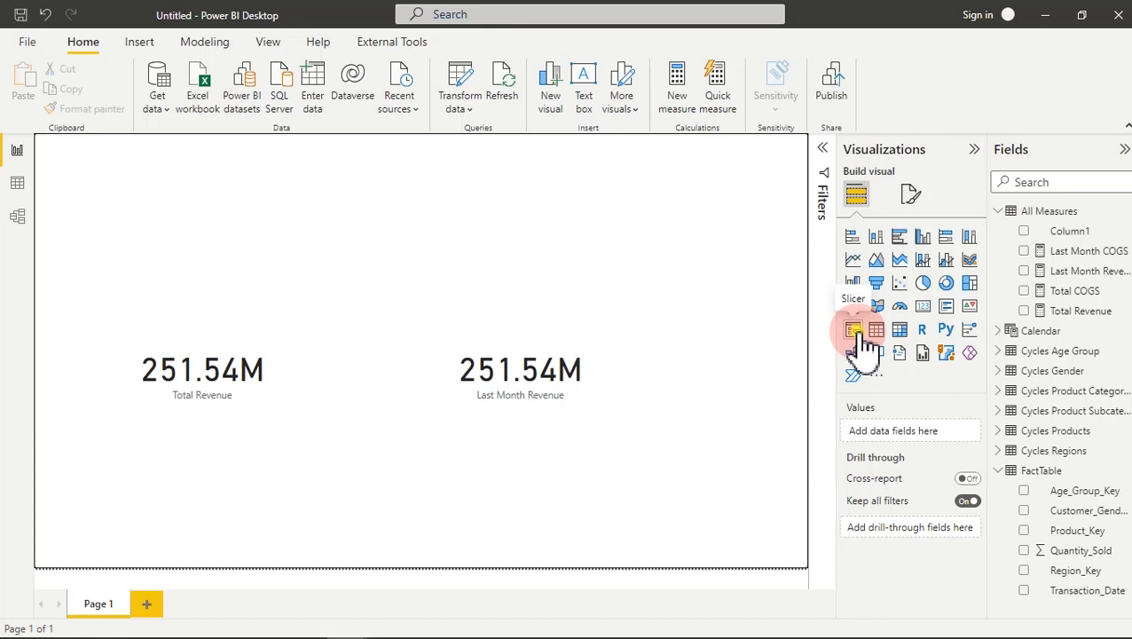
Step: Add a slicer on the Calendar Date field and narrow its range to 12/19/2015 through 6/20/2019
click(853, 331)
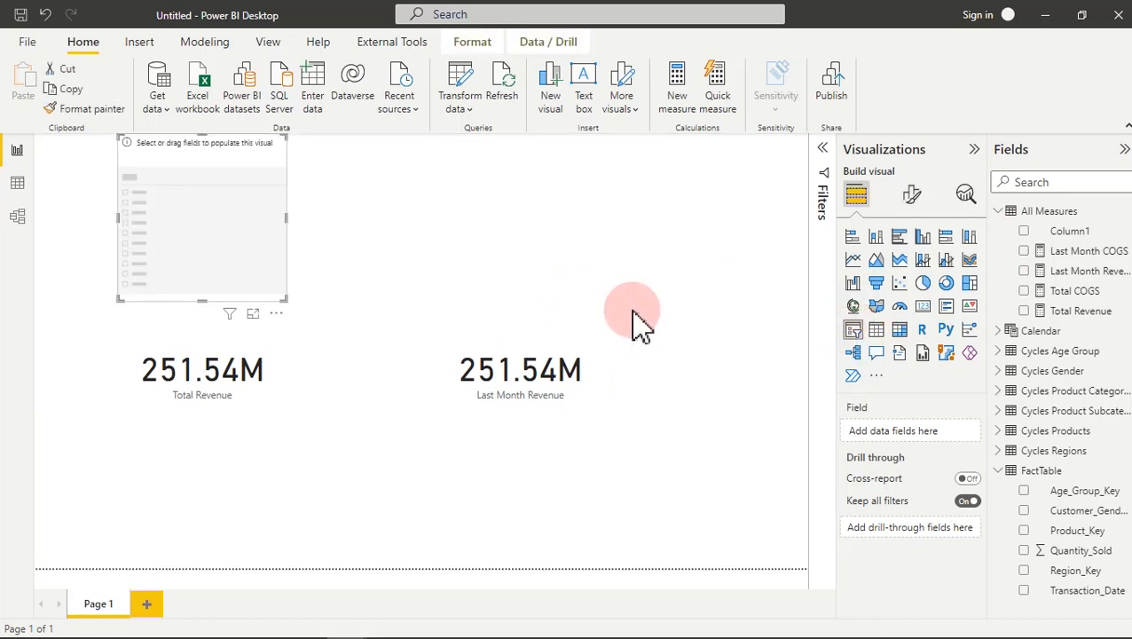
click(997, 331)
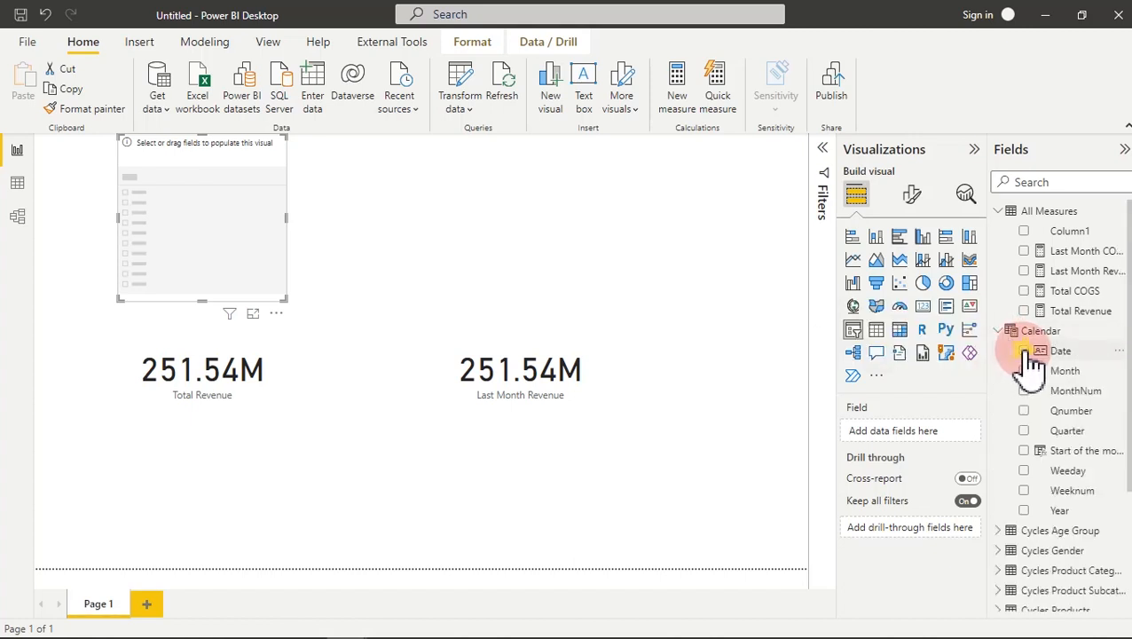
click(1024, 351)
drag(276, 180, 239, 180)
drag(134, 178, 158, 179)
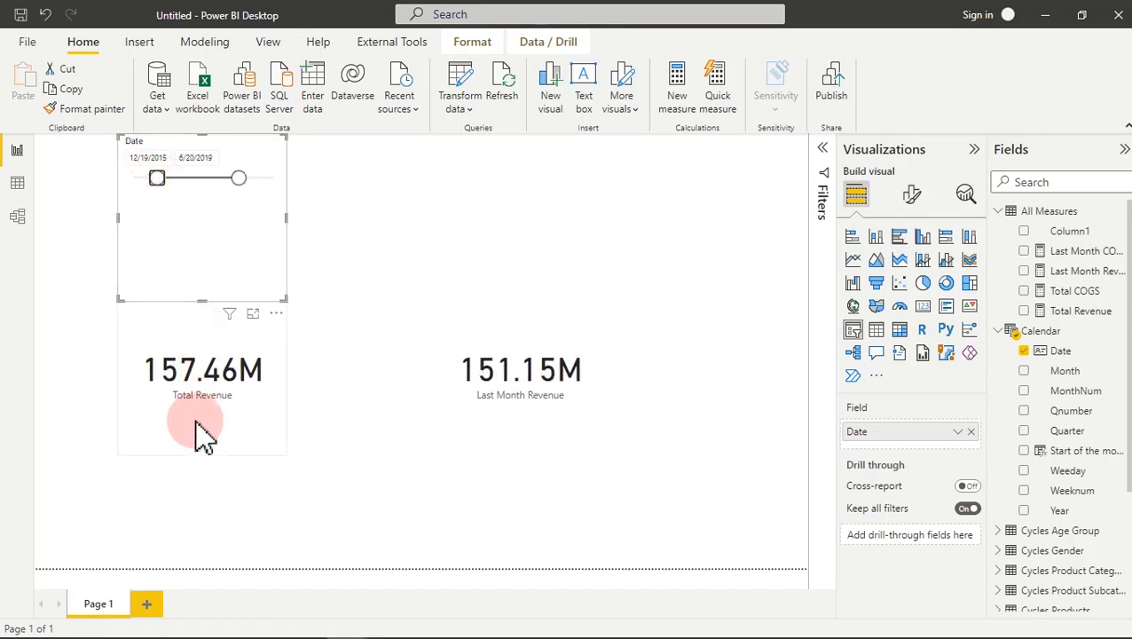
Step: Move the Total Revenue card closer to the Last Month Revenue card and nudge the latter slightly
drag(198, 377, 301, 373)
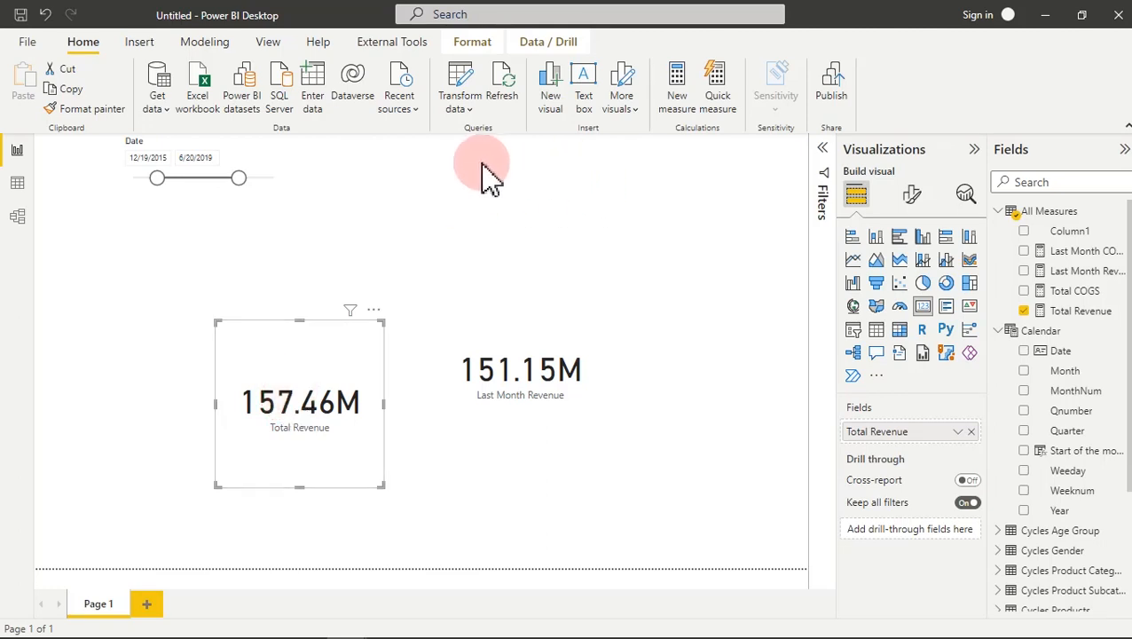
click(523, 335)
mouse_move(526, 336)
mouse_down()
mouse_move(531, 354)
mouse_move(523, 336)
mouse_move(535, 340)
mouse_up()
Step: Start the date slicer at 12/30/2017 in a shorter frame, and move the Last Month Revenue card down toward the Total Revenue card
drag(158, 178, 205, 179)
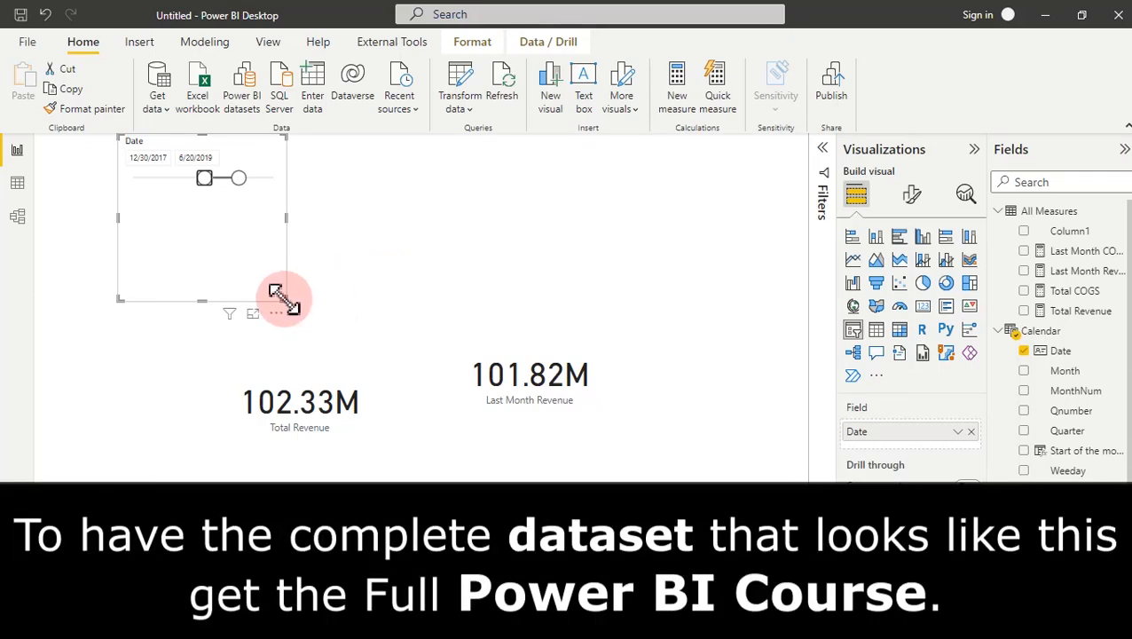
drag(282, 264, 290, 204)
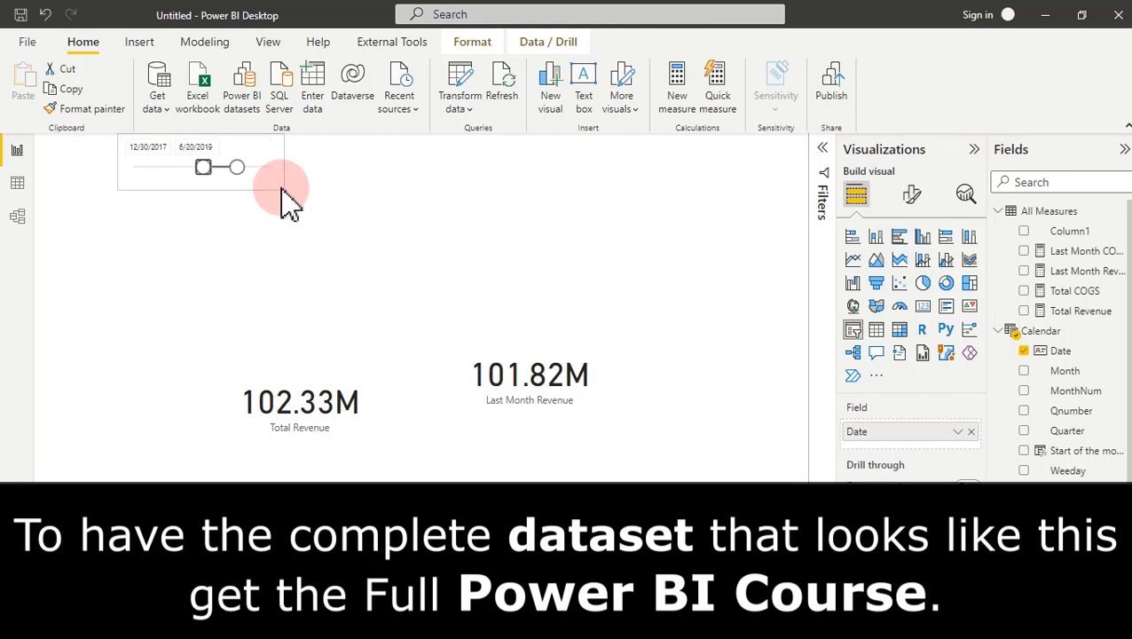
drag(512, 354, 484, 410)
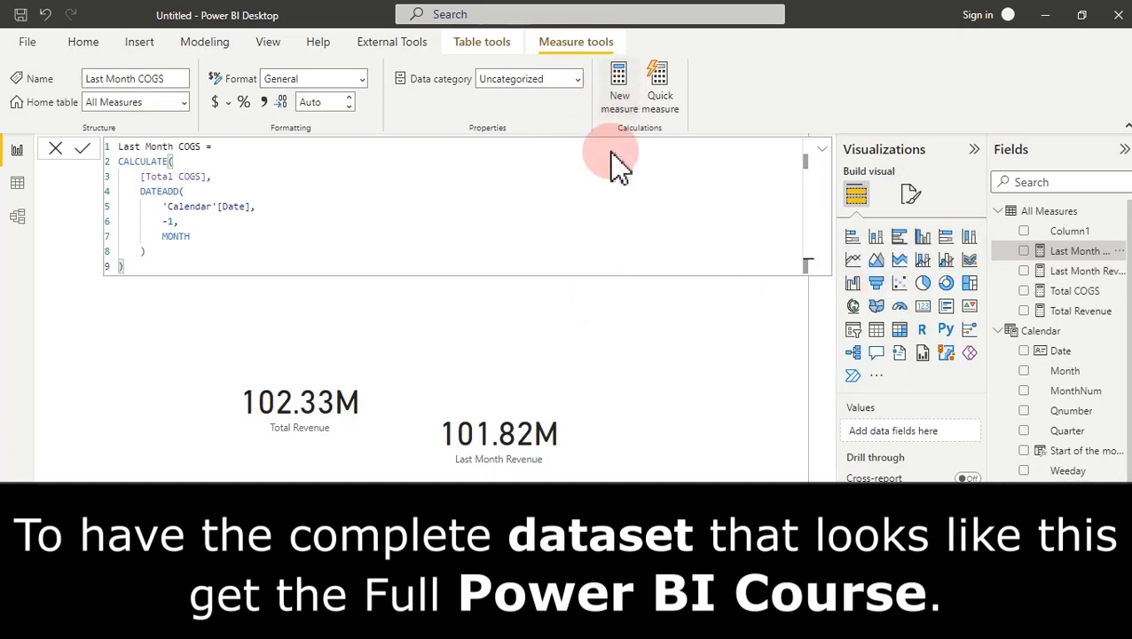
Step: Create a Profit Margin measure that subtracts [Total COGS] from [Total Revenue] on its second line, and commit it
click(581, 286)
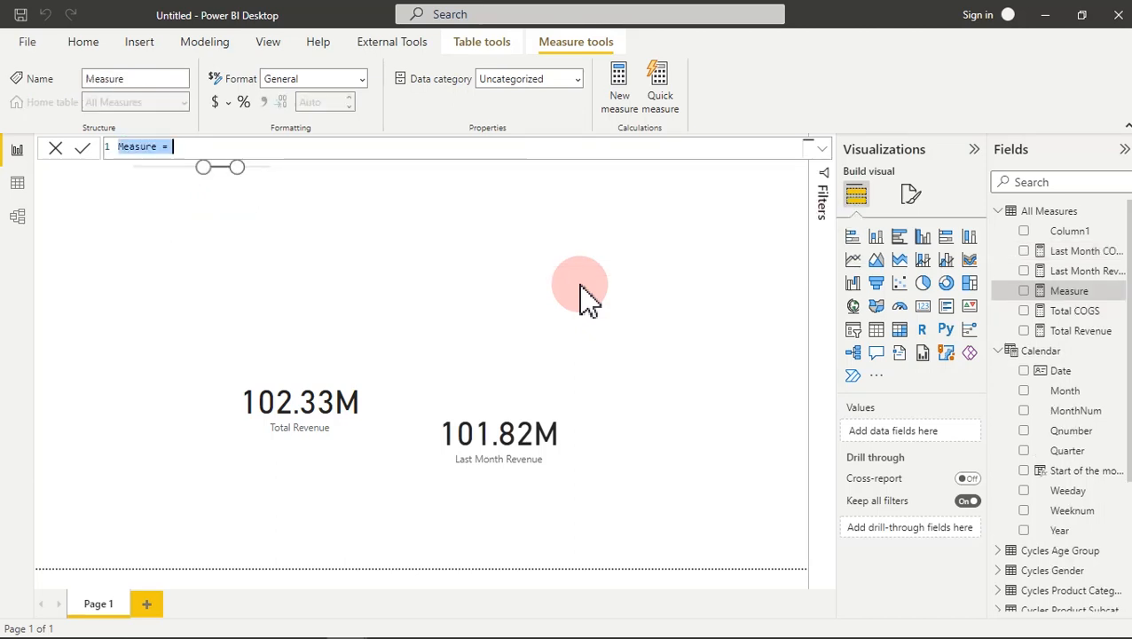
key(BackSpace)
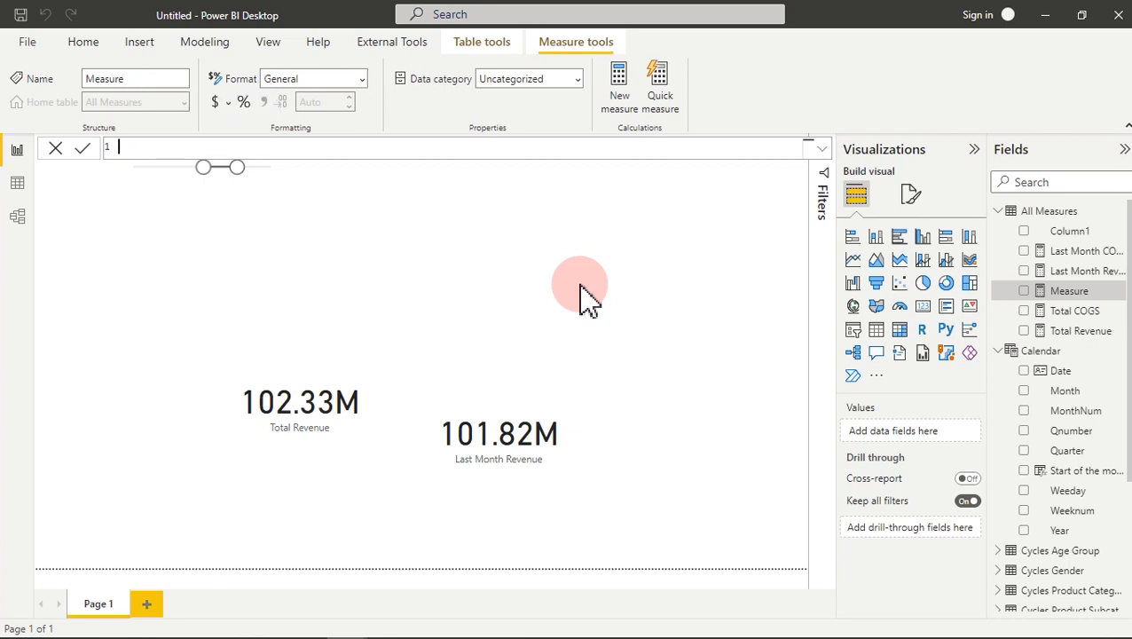
text(rofit Margin=)
key(shift+Return)
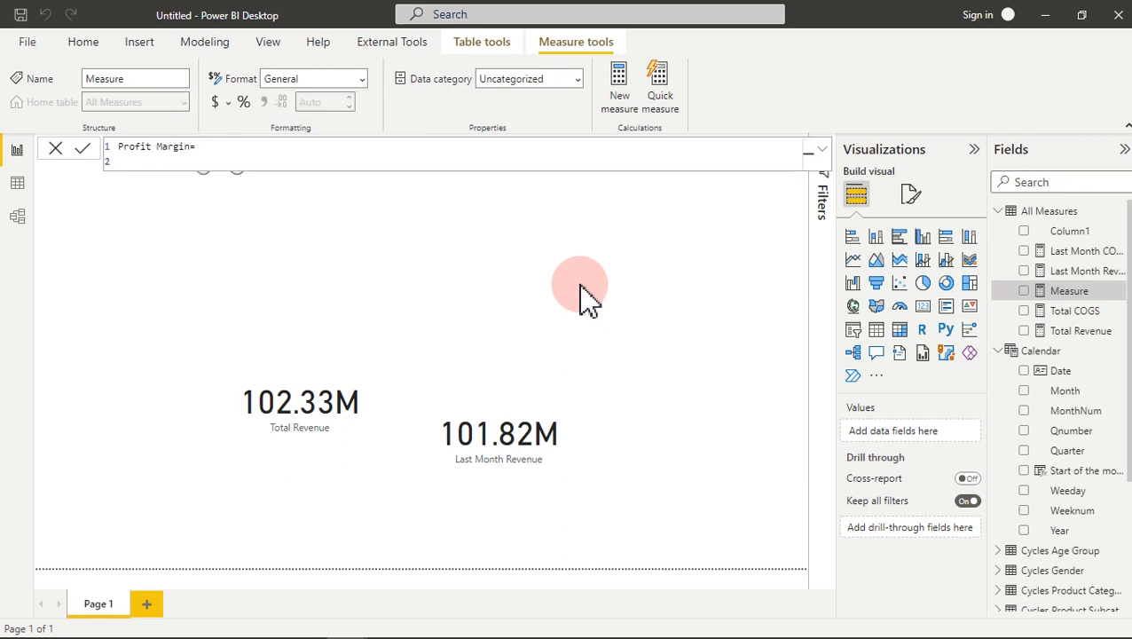
text([)
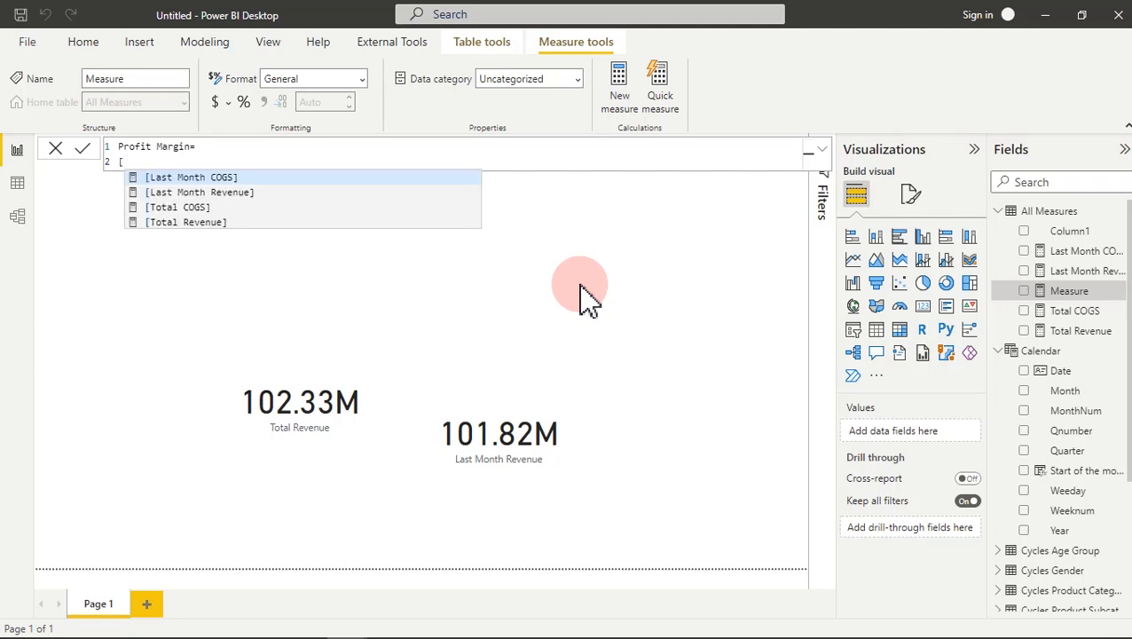
click(176, 226)
text(-[)
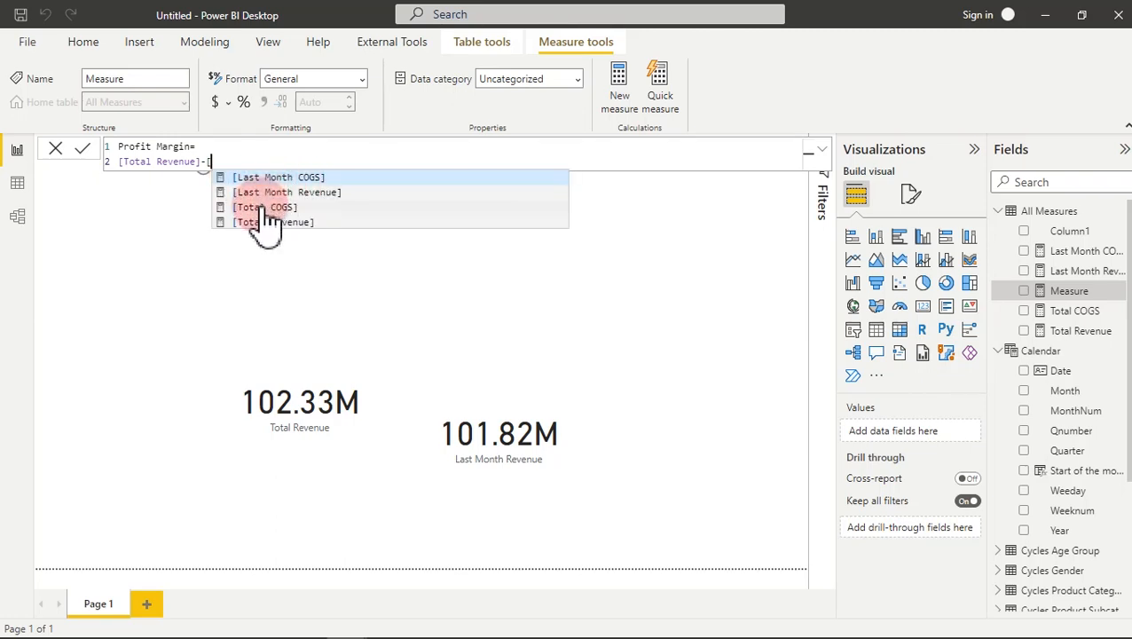
click(264, 209)
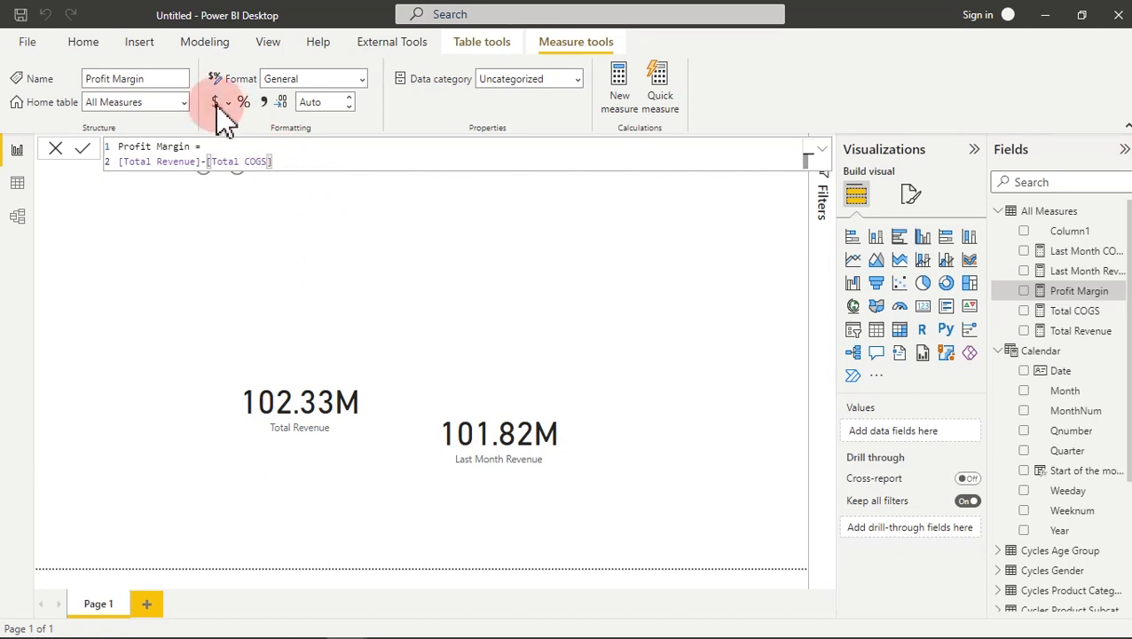
Step: Format Profit Margin as currency with thousands separators and 0 decimal places, and format Total Revenue as currency
click(263, 102)
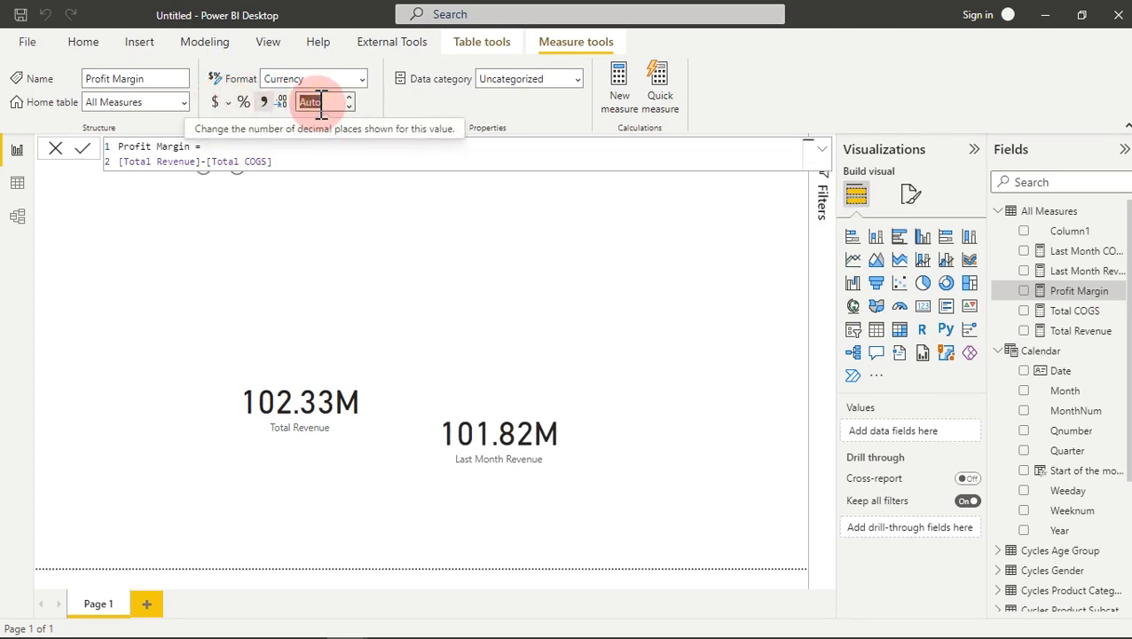
text(Auto)
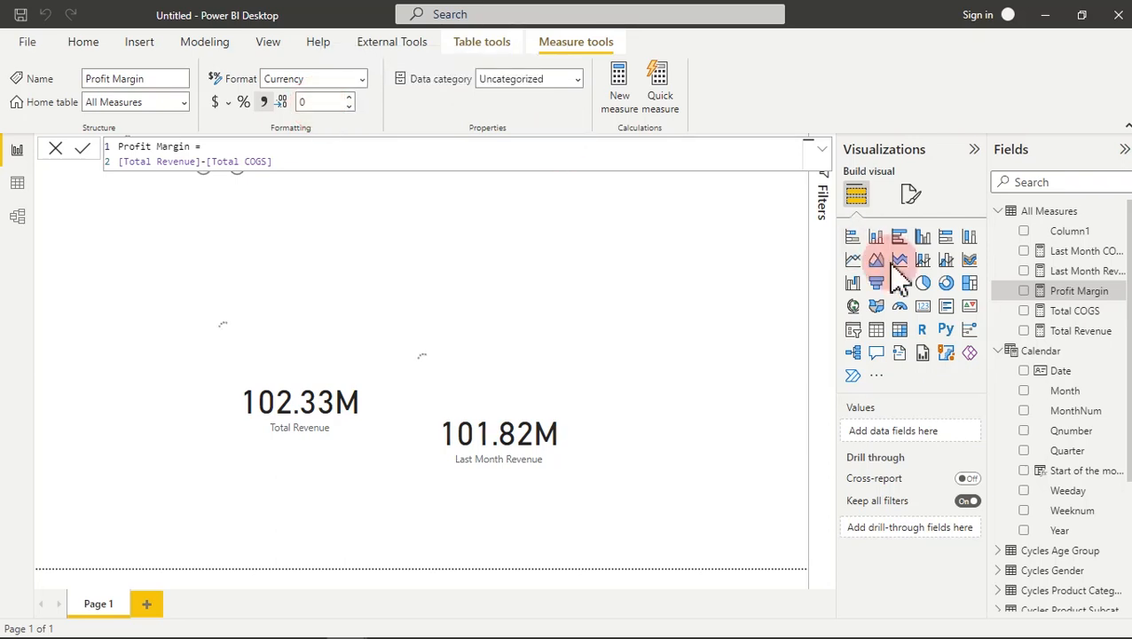
click(1080, 334)
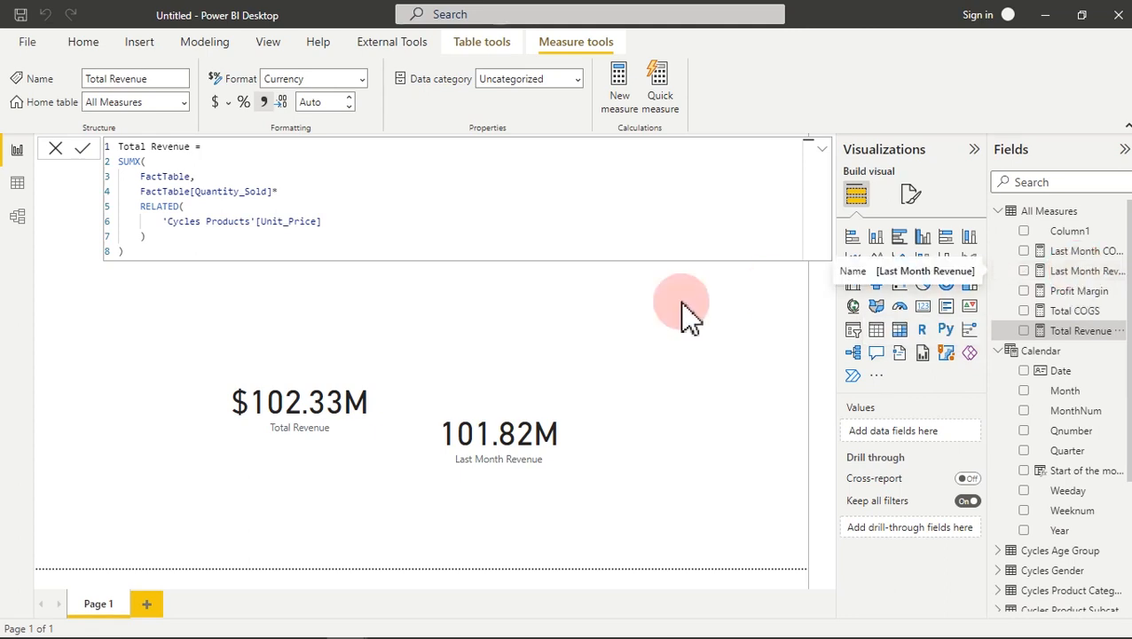
click(577, 316)
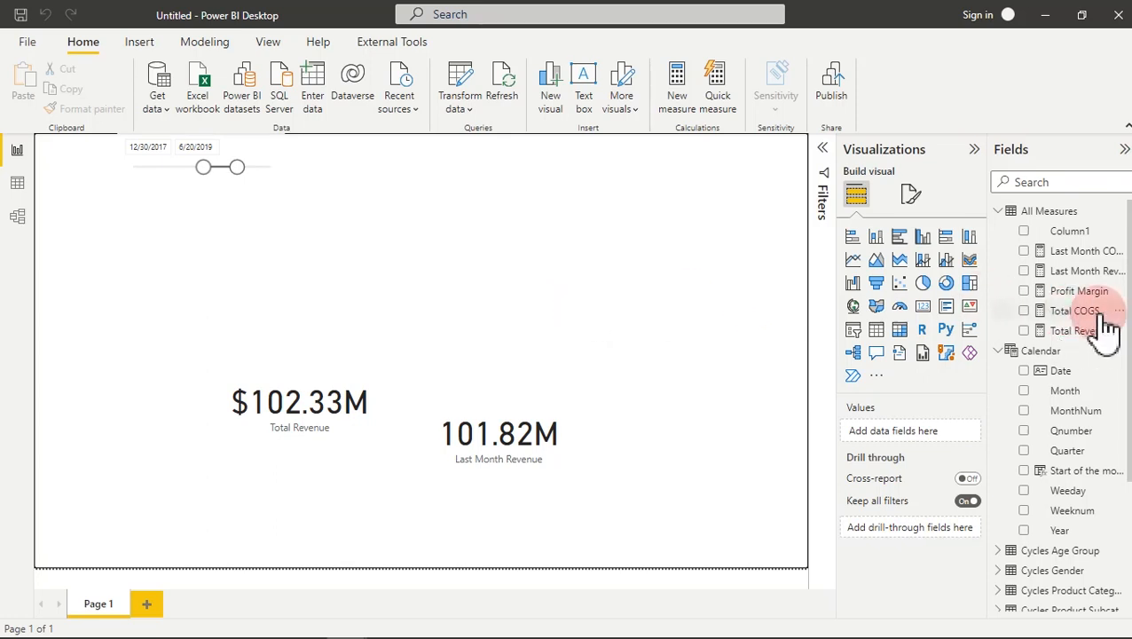
Step: Start a new measure in All Measures from a copy of the full Last Month Revenue formula
click(1093, 274)
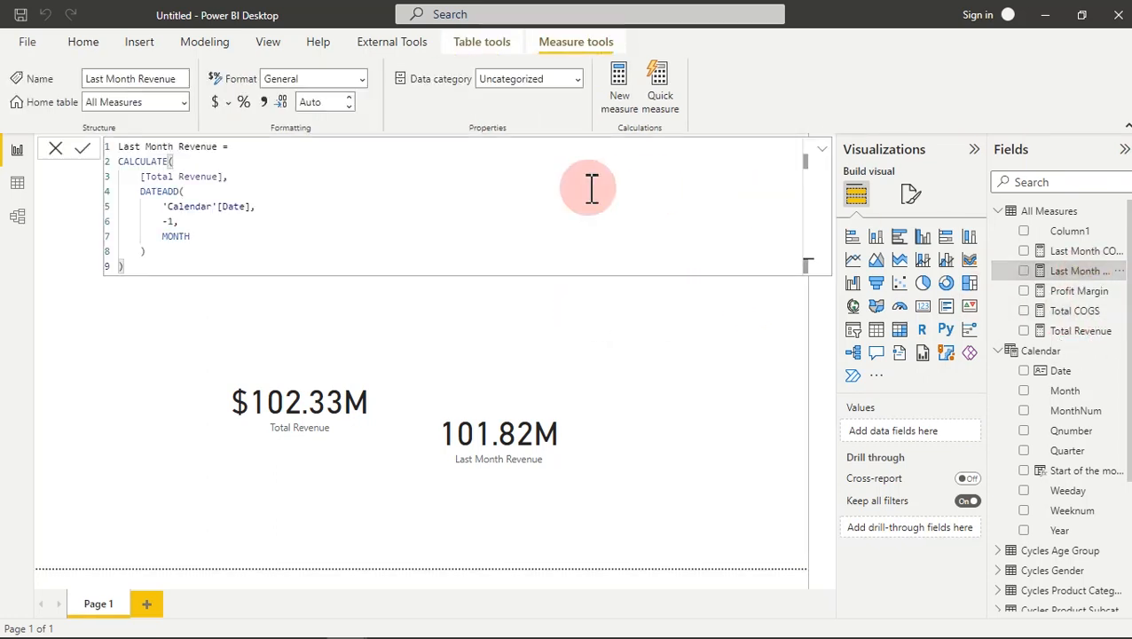
drag(131, 262, 93, 169)
key(ctrl+c)
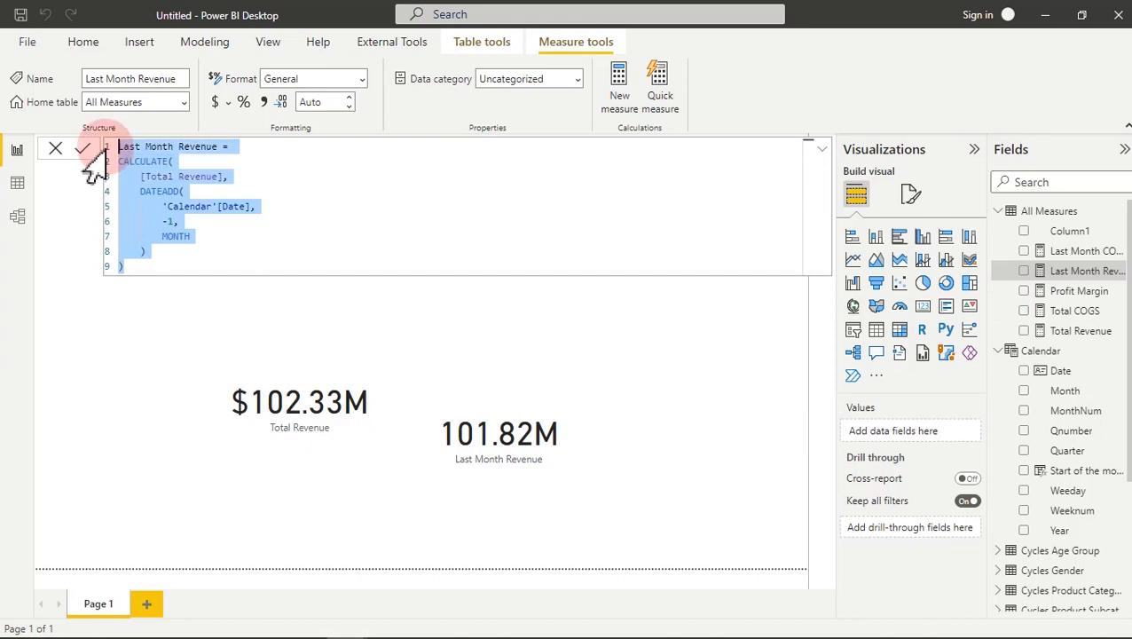
click(612, 91)
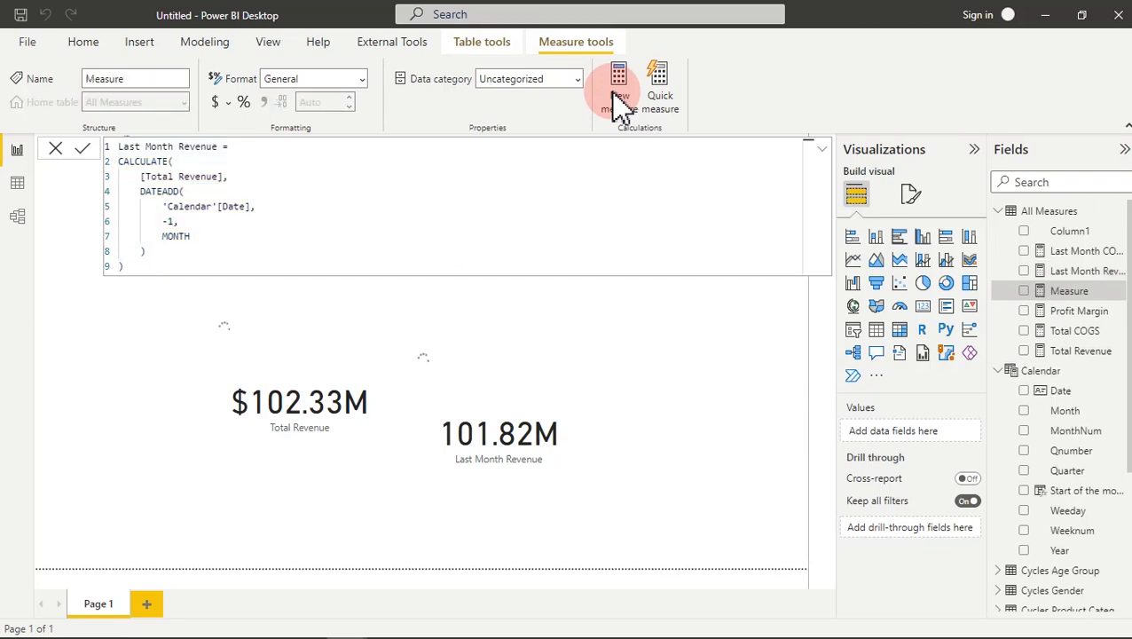
click(358, 152)
key(ctrl+v)
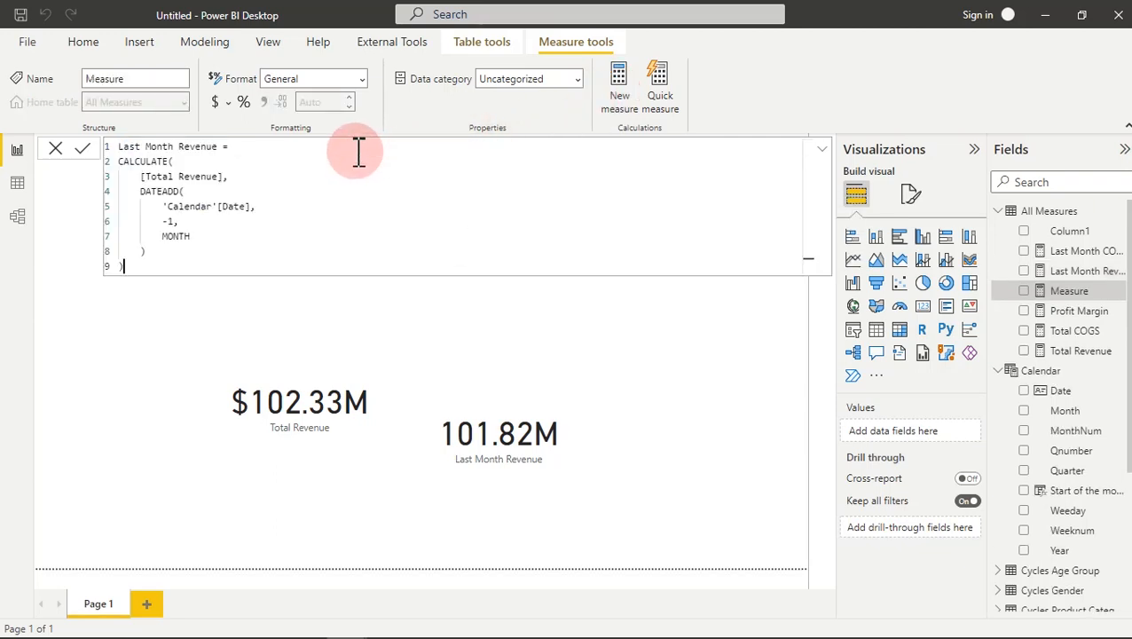
Step: Name the copied measure Last Month Profit Margin, replace [Total Revenue] with [Profit Margin] inside CALCULATE, and commit it
click(218, 149)
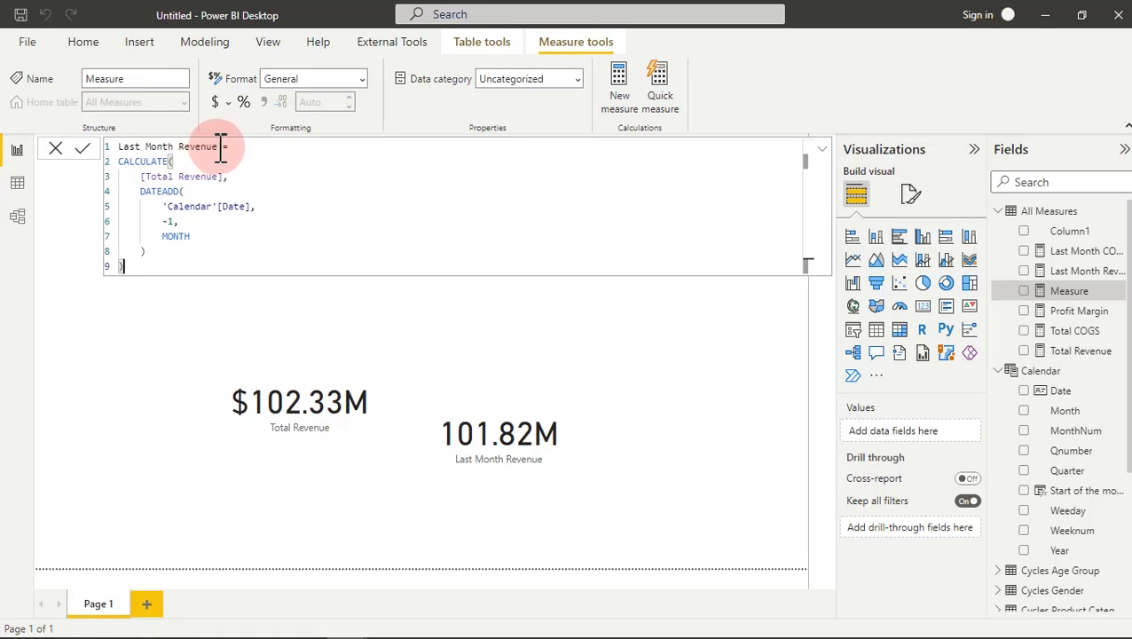
drag(220, 149, 185, 152)
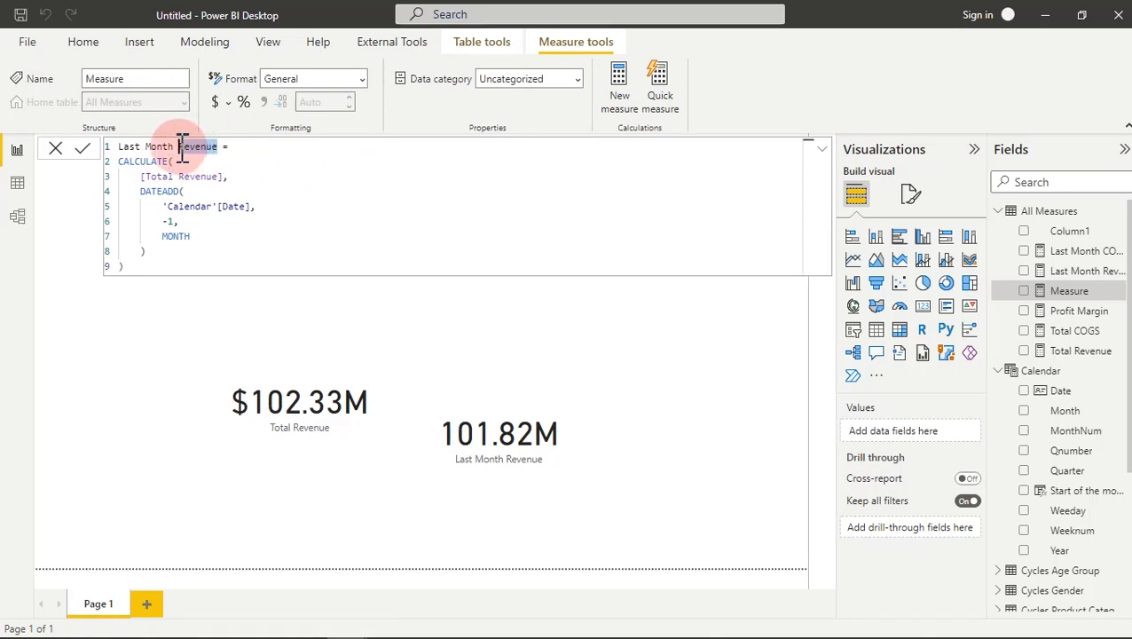
text(fit Ma)
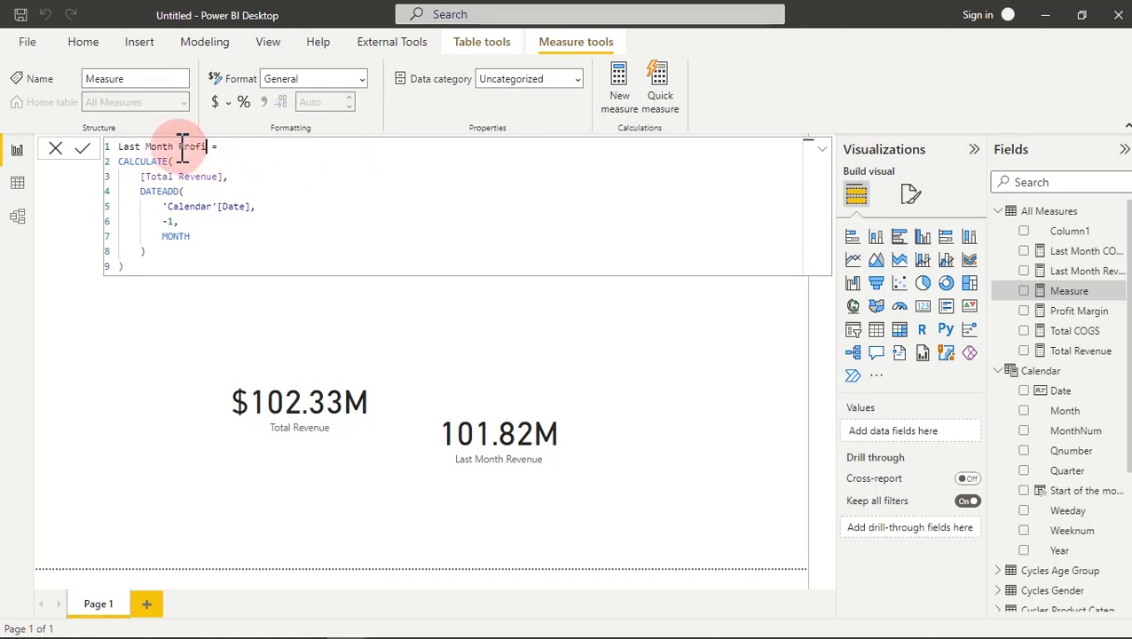
text(rgin)
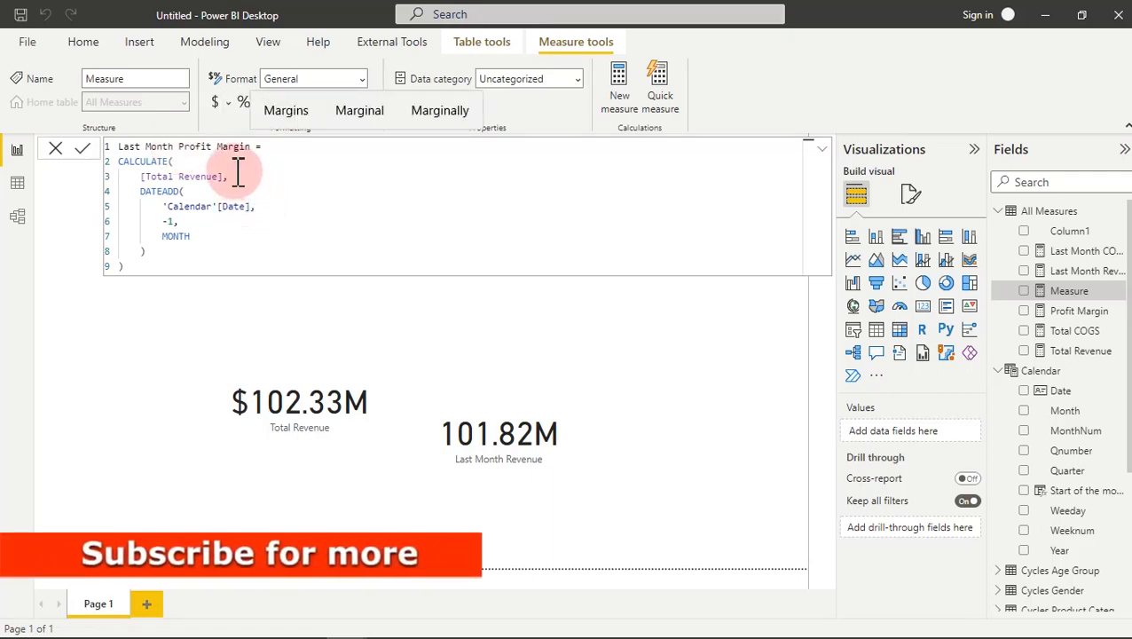
drag(225, 175, 142, 175)
text([)
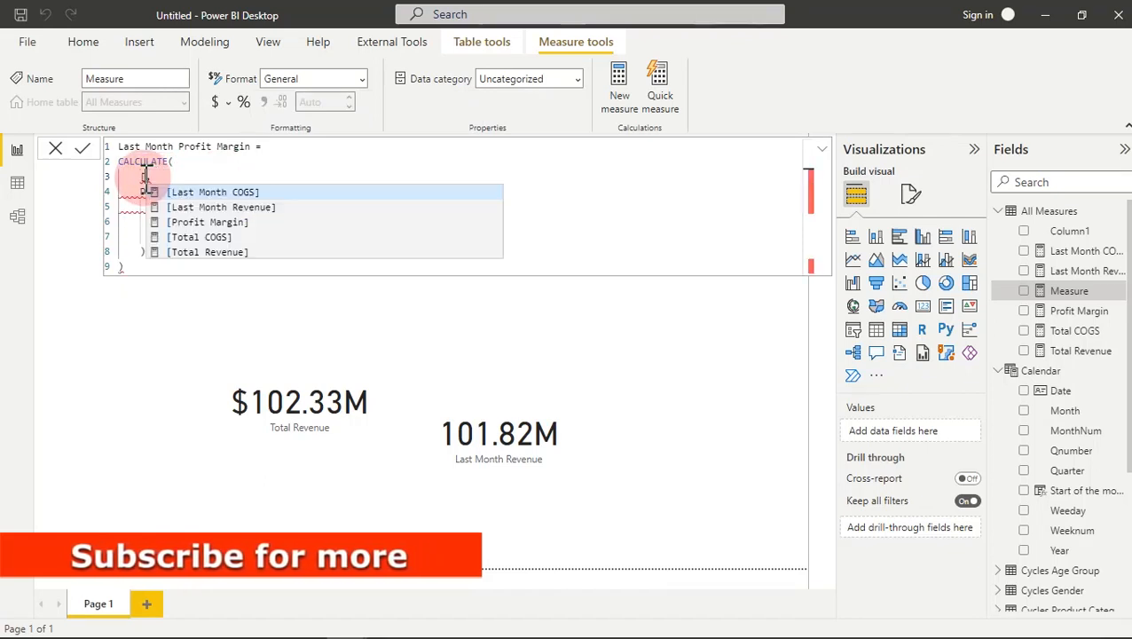
click(213, 222)
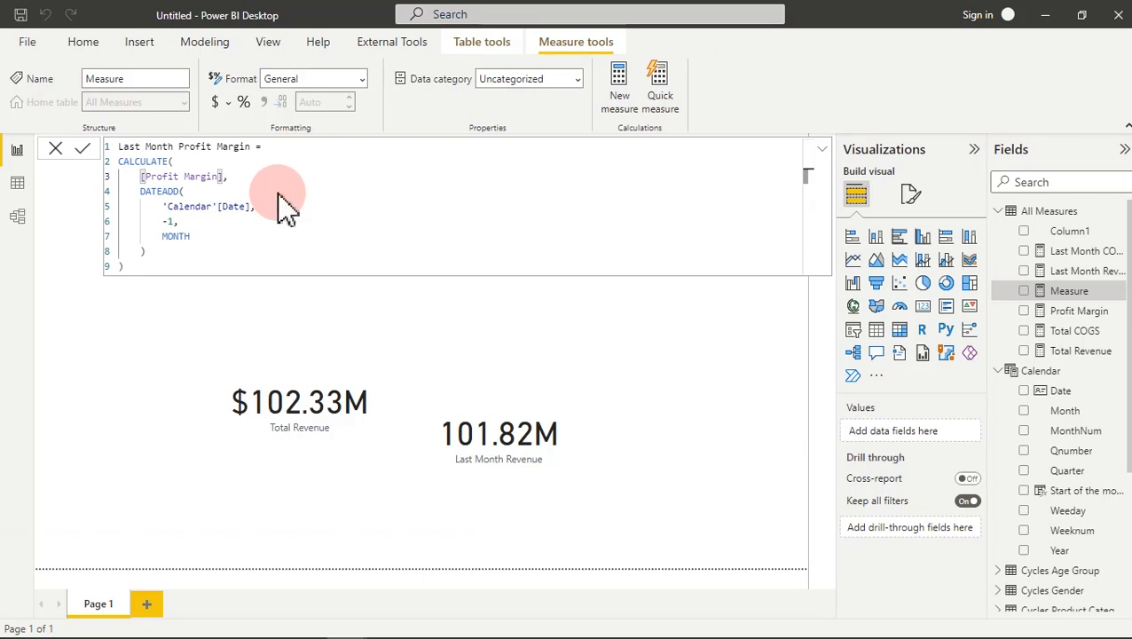
key(Return)
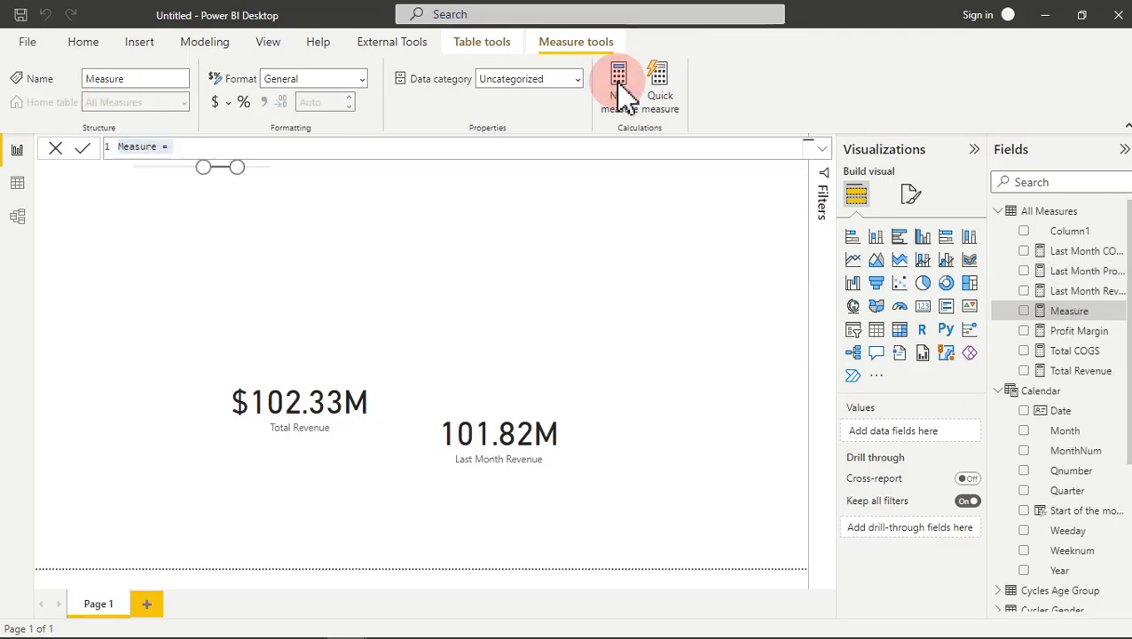
Step: Create a Quantity sold measure that sums FactTable[Quantity_Sold]
text(Qua)
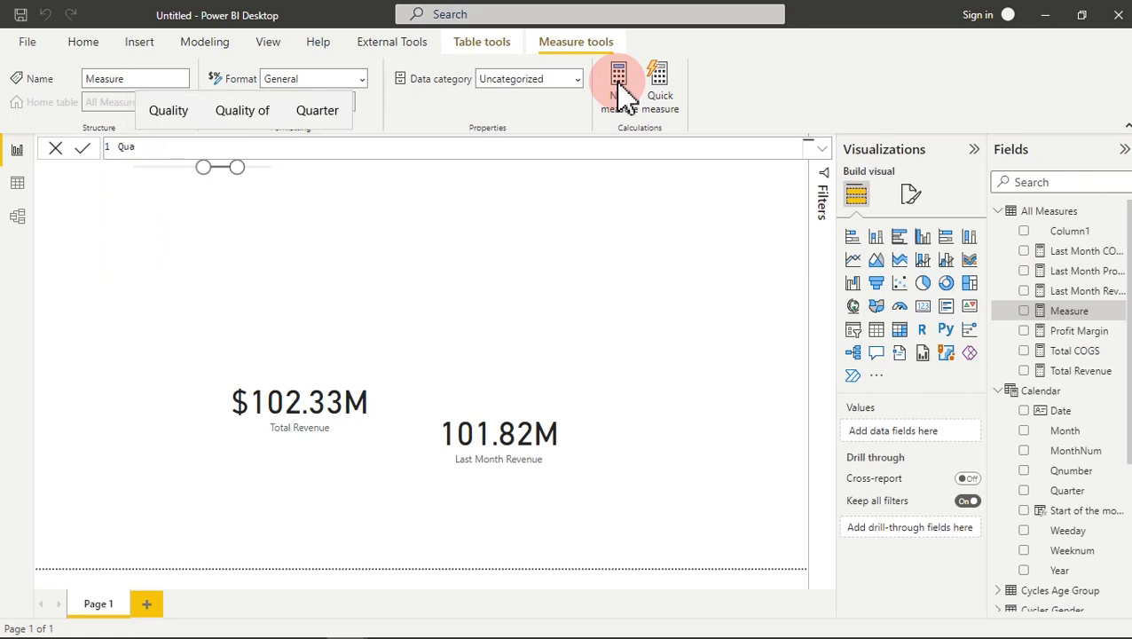
key(BackSpace)
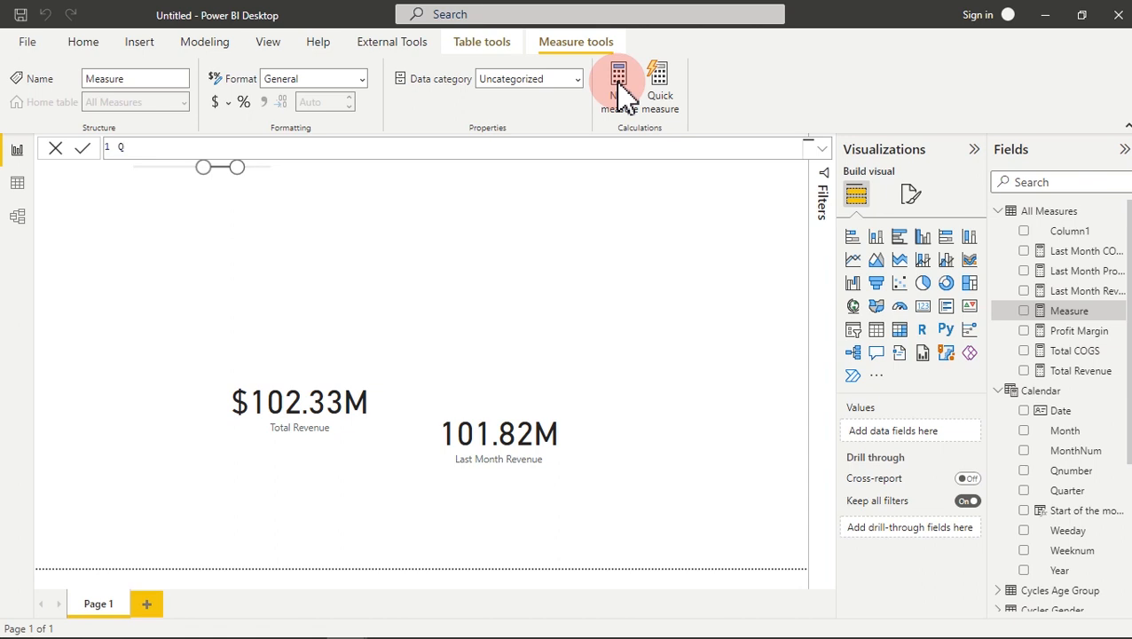
text(antity sold)
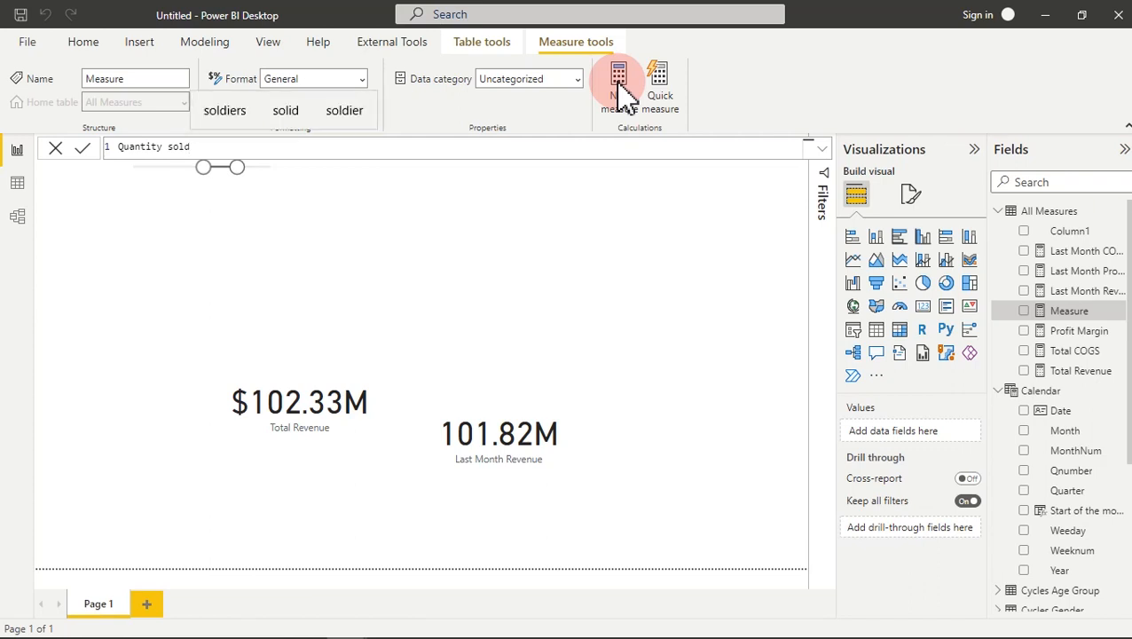
text(=sum)
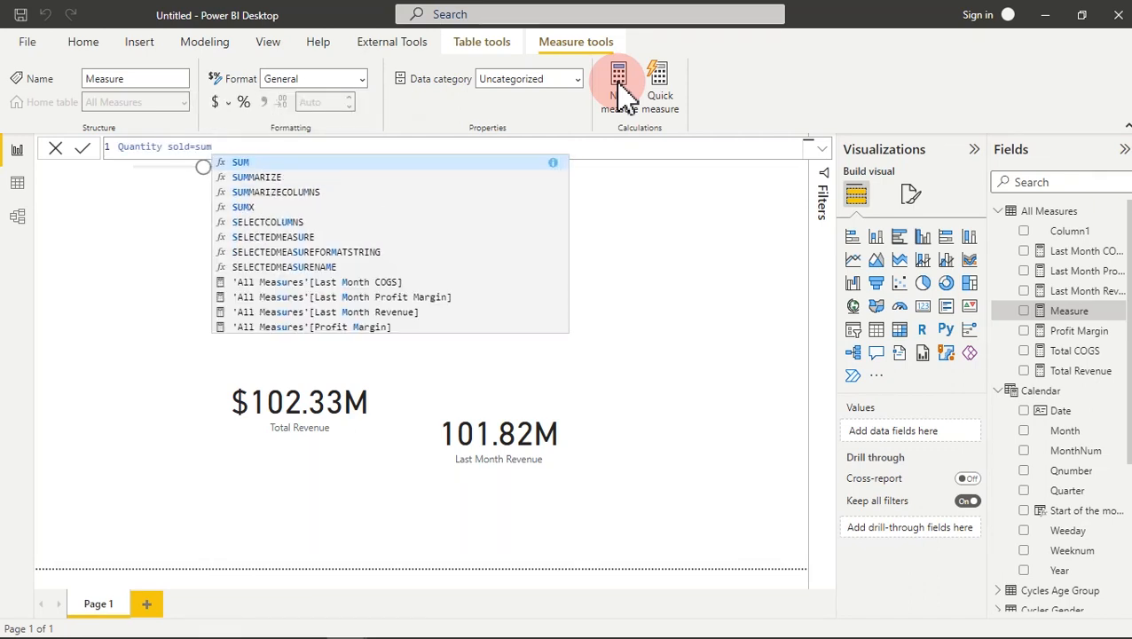
key(Tab)
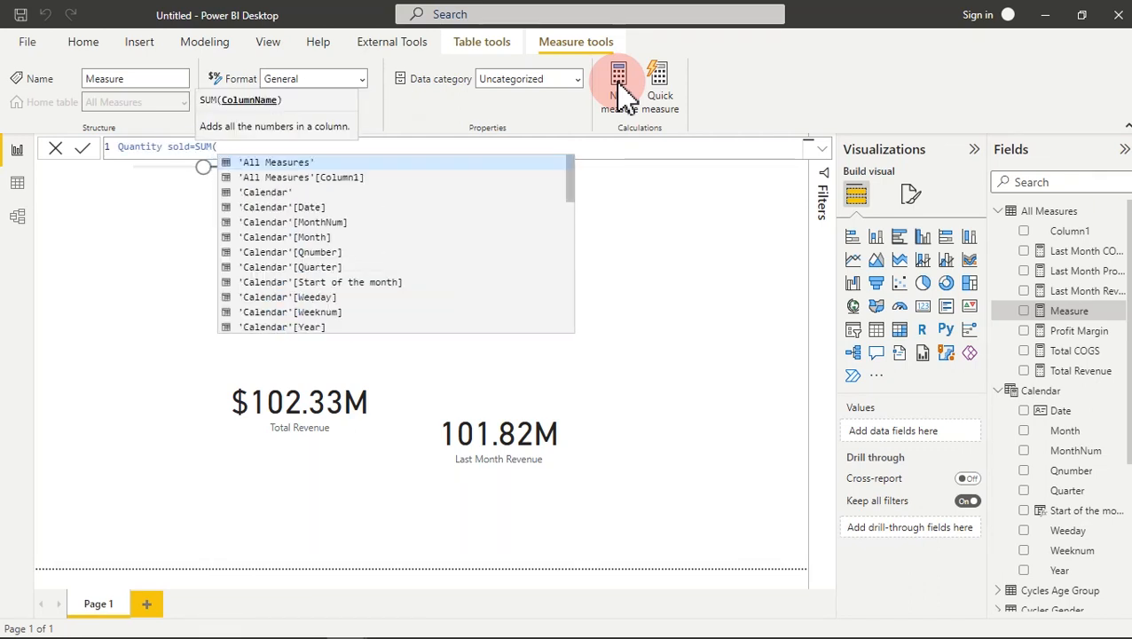
text(q)
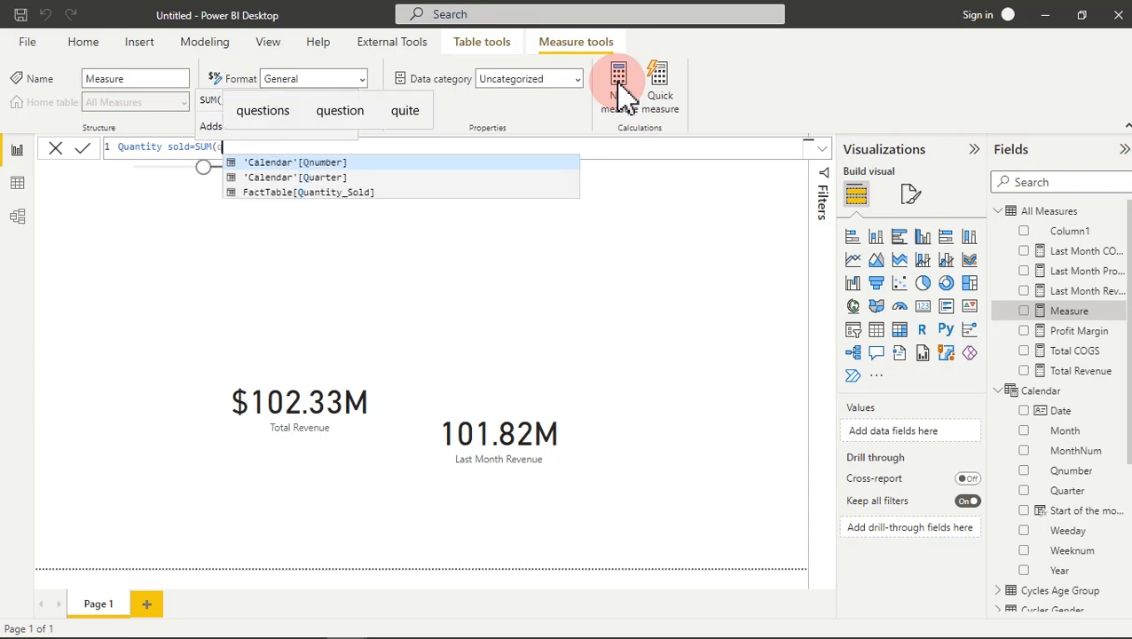
double_click(338, 192)
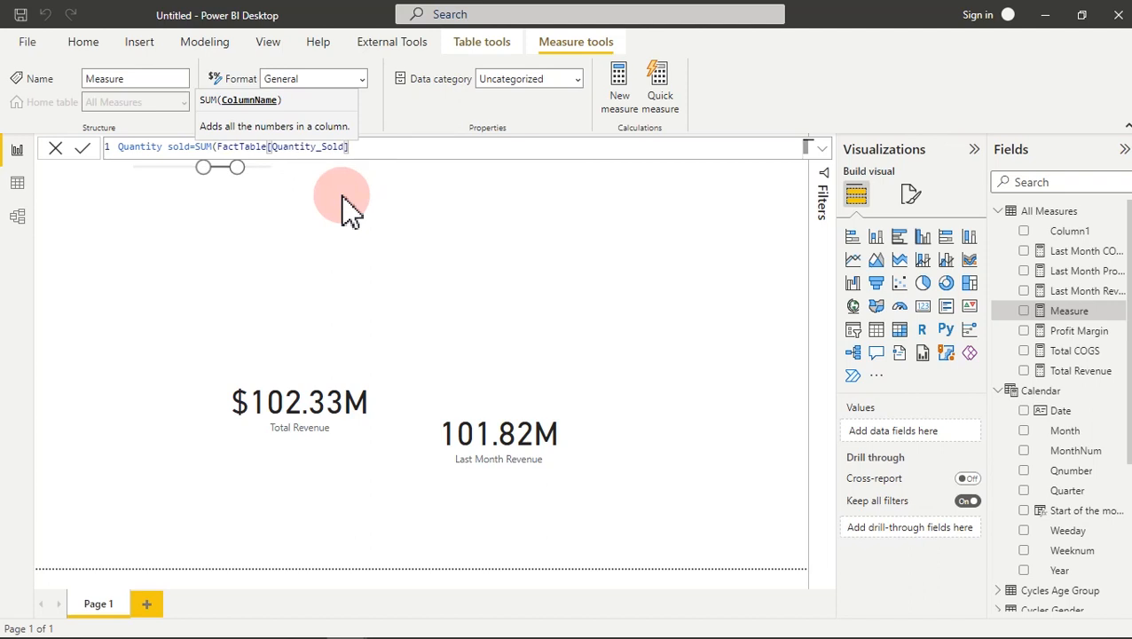
text())
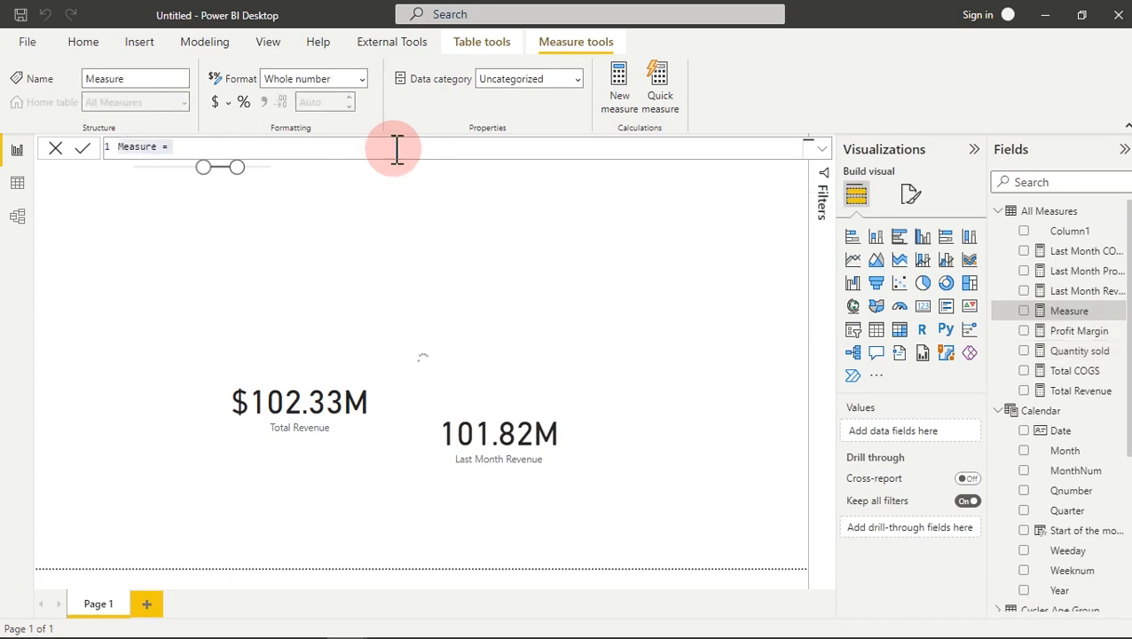
Step: Create a Last Month Quantity sold measure from the Last Month Revenue formula, with [Quantity sold] as the calculated expression, and commit it
key(ctrl+a)
text(Last Month Revenue = CALCULATE(     [Total Revenue],     DATEADD(         'Calendar'[Date],         -1,         MONTH     ) ))
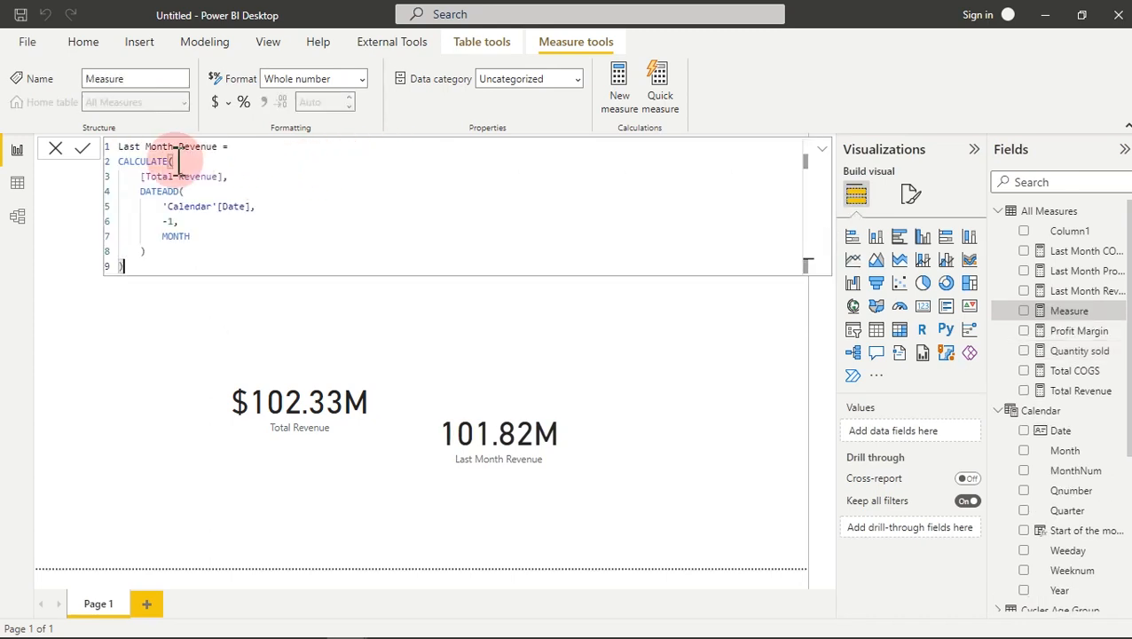
drag(225, 175, 145, 174)
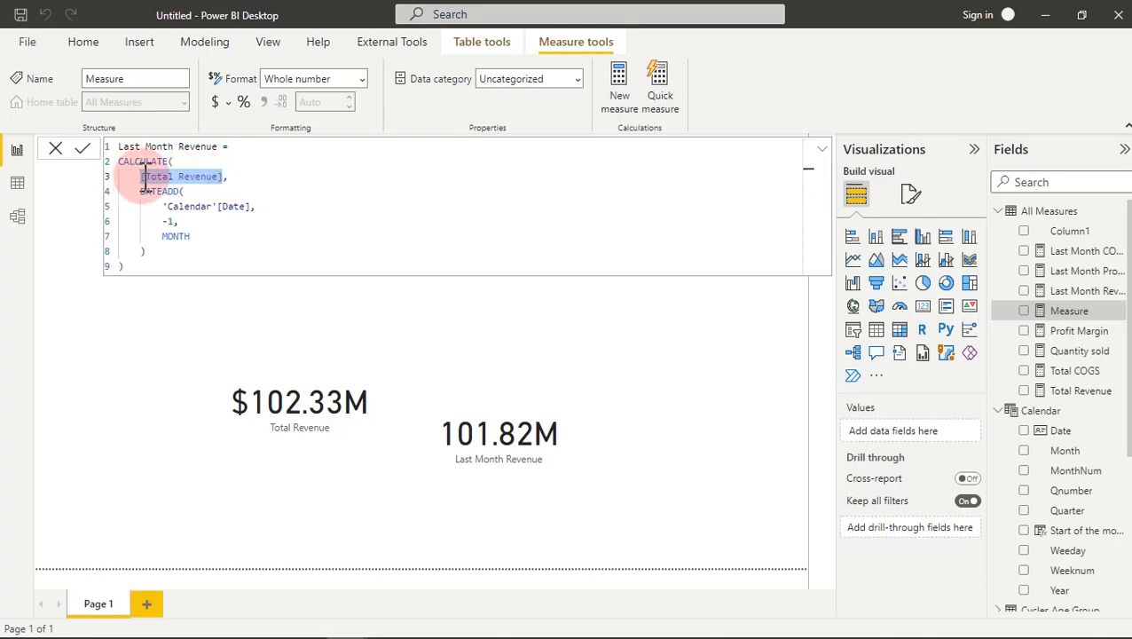
key(BackSpace)
text([)
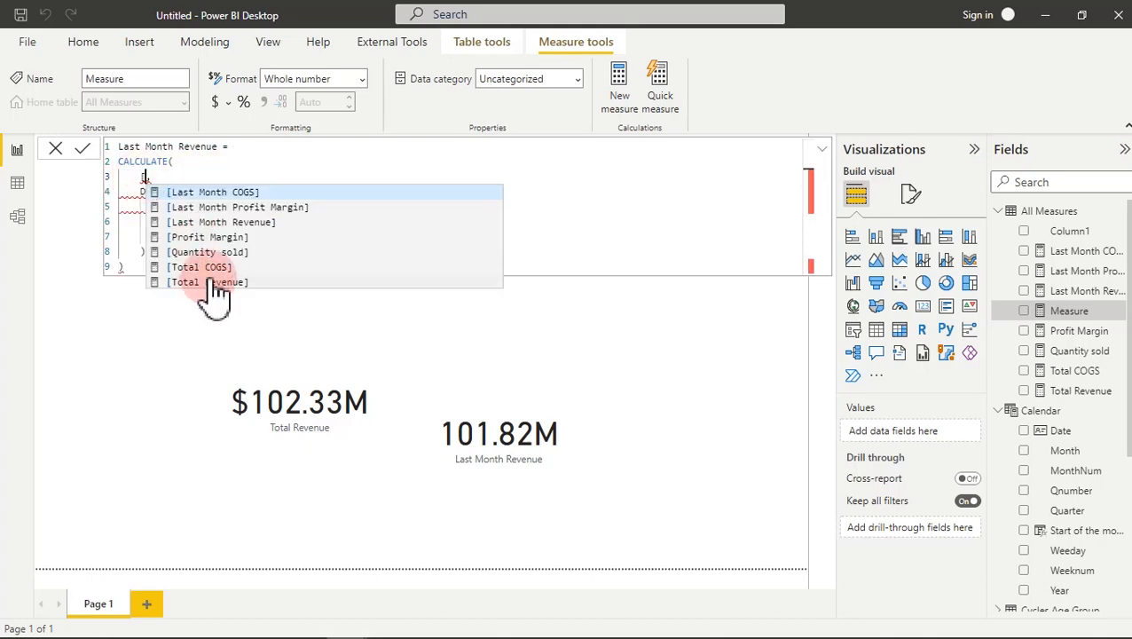
click(217, 252)
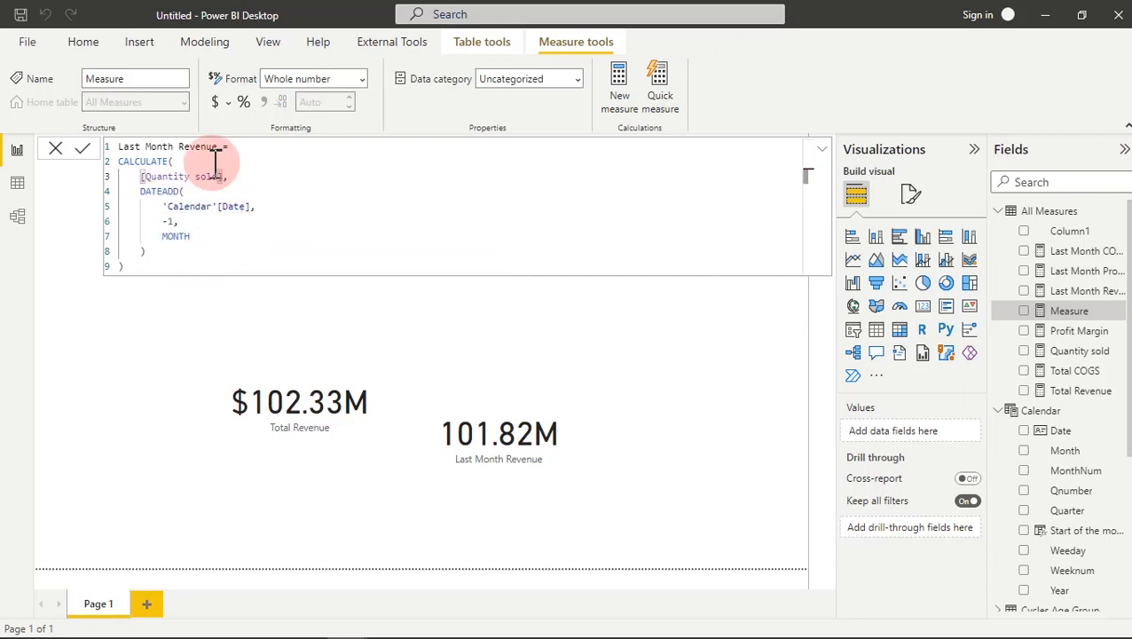
drag(218, 146, 184, 153)
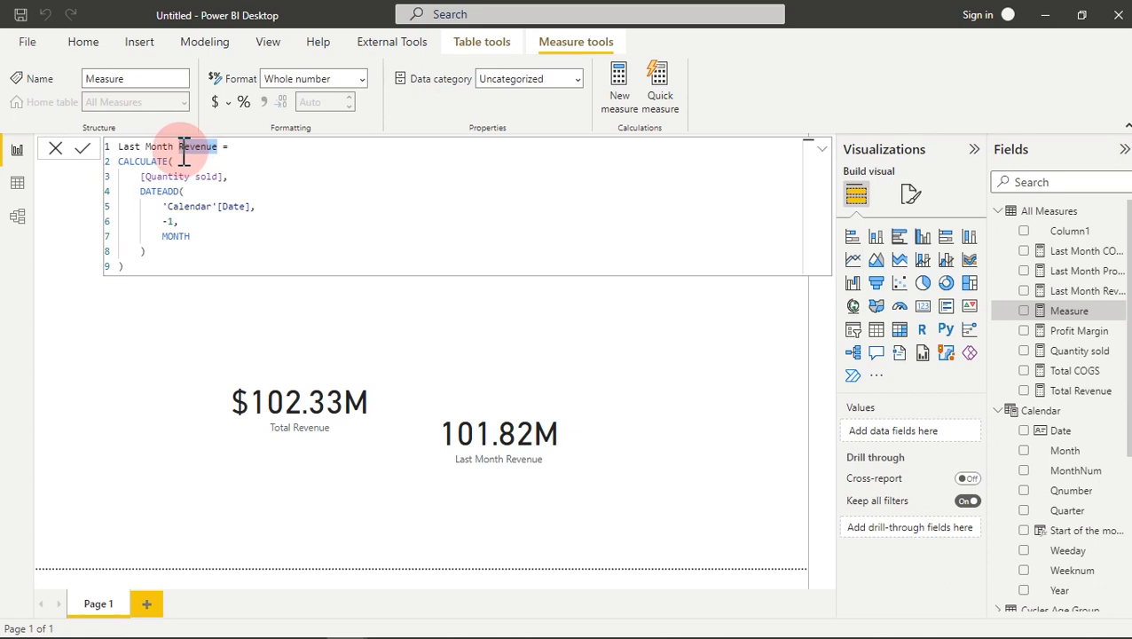
text(Quantity sold)
key(Return)
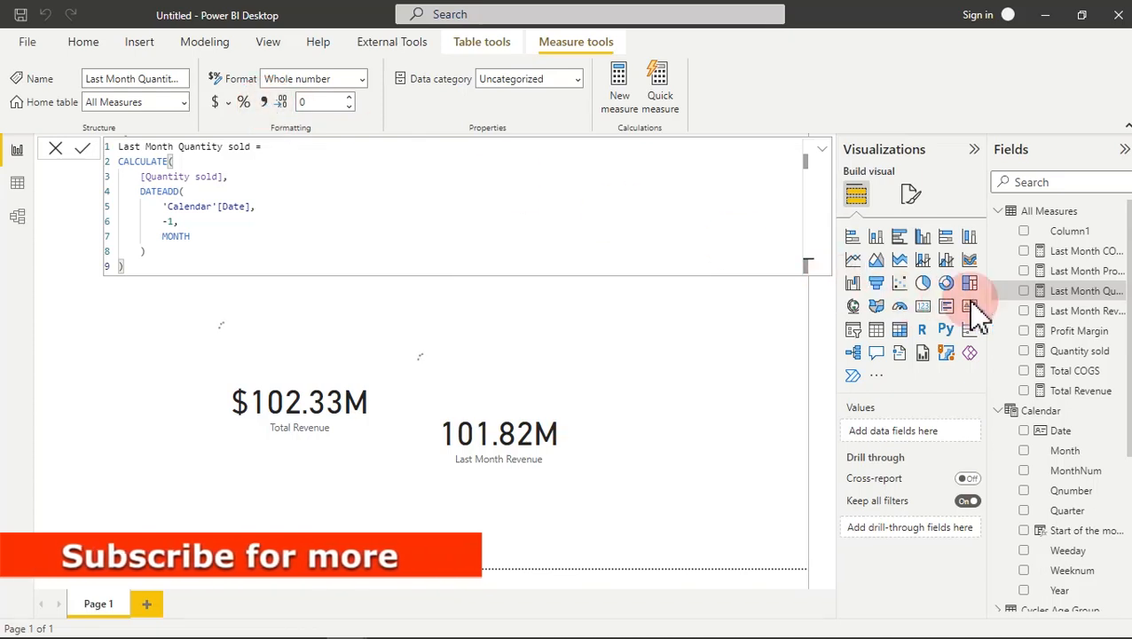
Step: Add an empty KPI visual below the date slicer on Page 1 and open it in focus mode
click(277, 292)
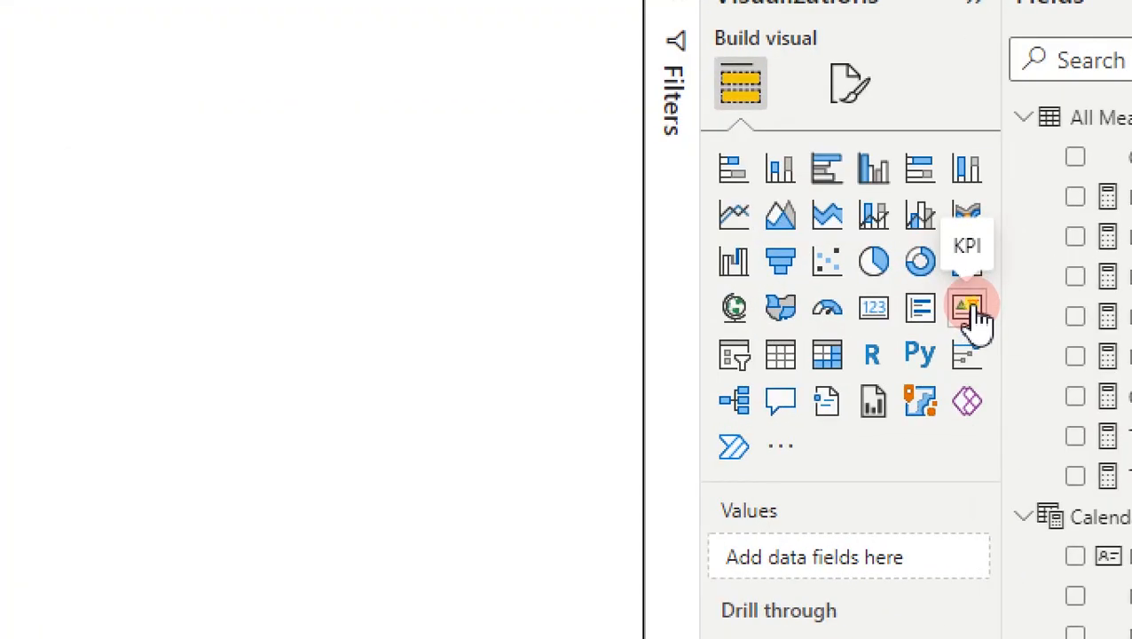
click(967, 308)
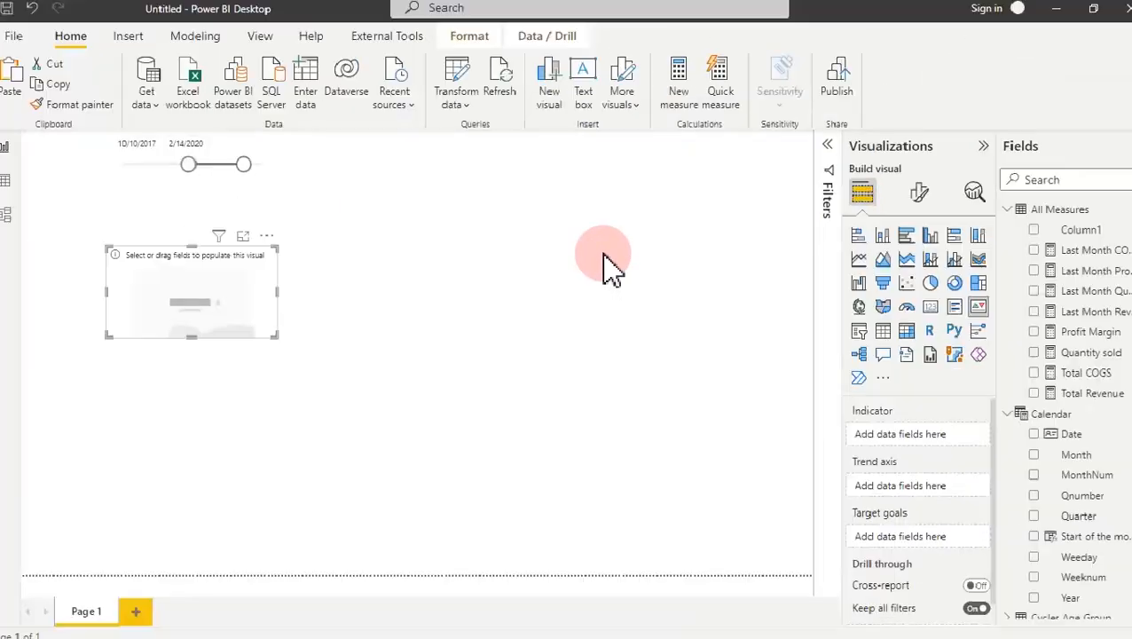
mouse_move(248, 274)
mouse_down()
mouse_move(226, 258)
mouse_move(235, 232)
mouse_move(253, 256)
mouse_up()
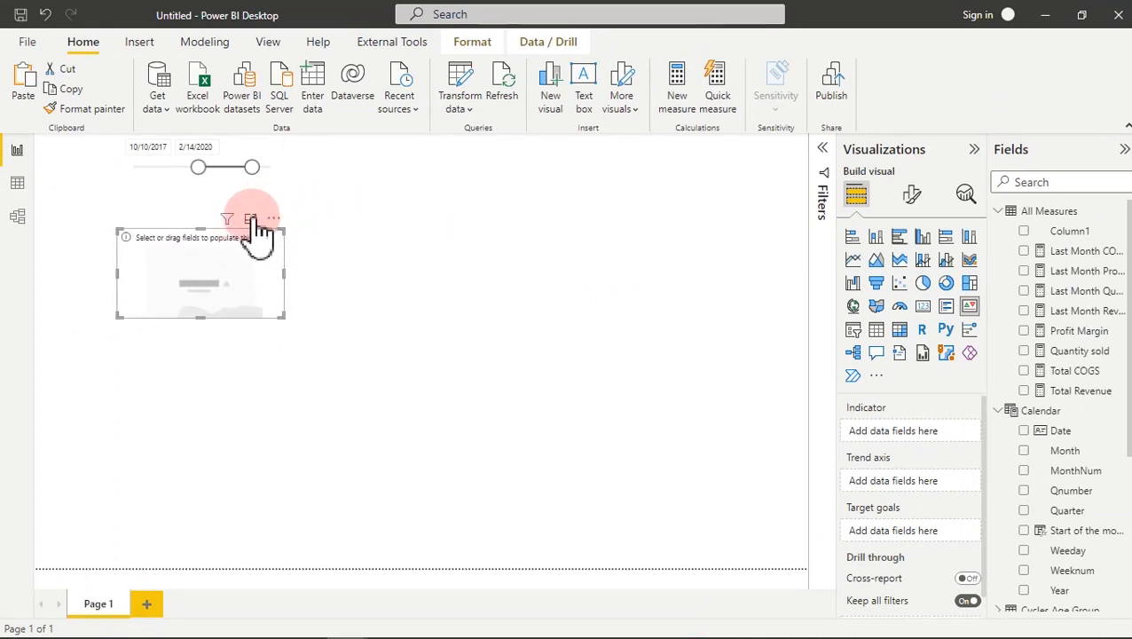
click(251, 219)
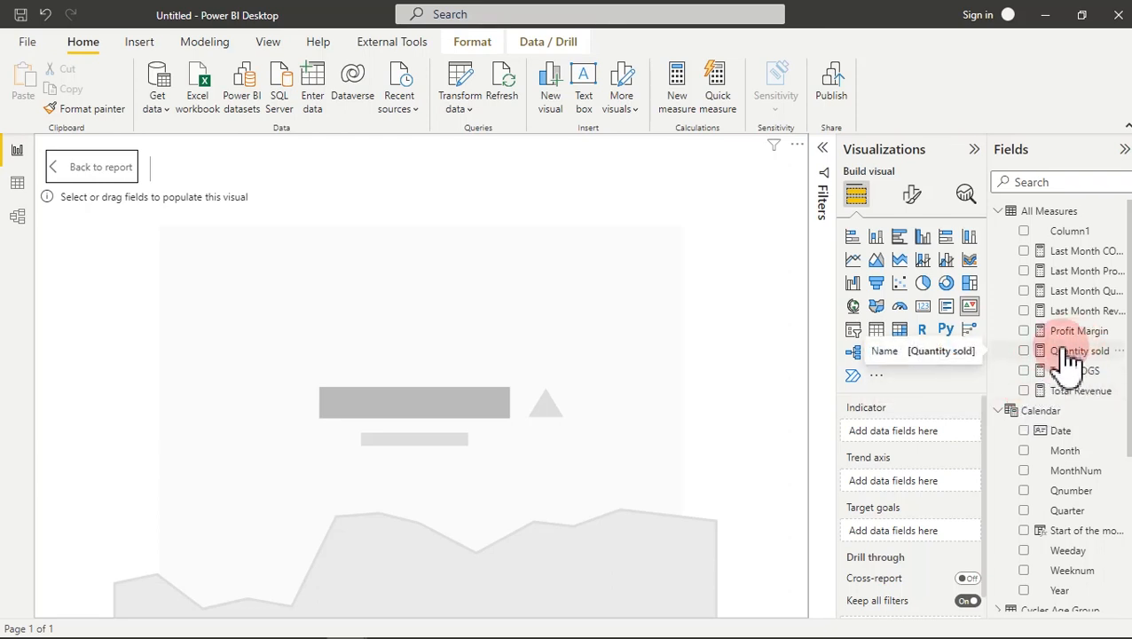
Step: Fill the KPI with Quantity sold as indicator, Start of the month as trend axis and Last Month Quantity sold as target, and move it nearer the slicer
drag(1087, 355, 951, 445)
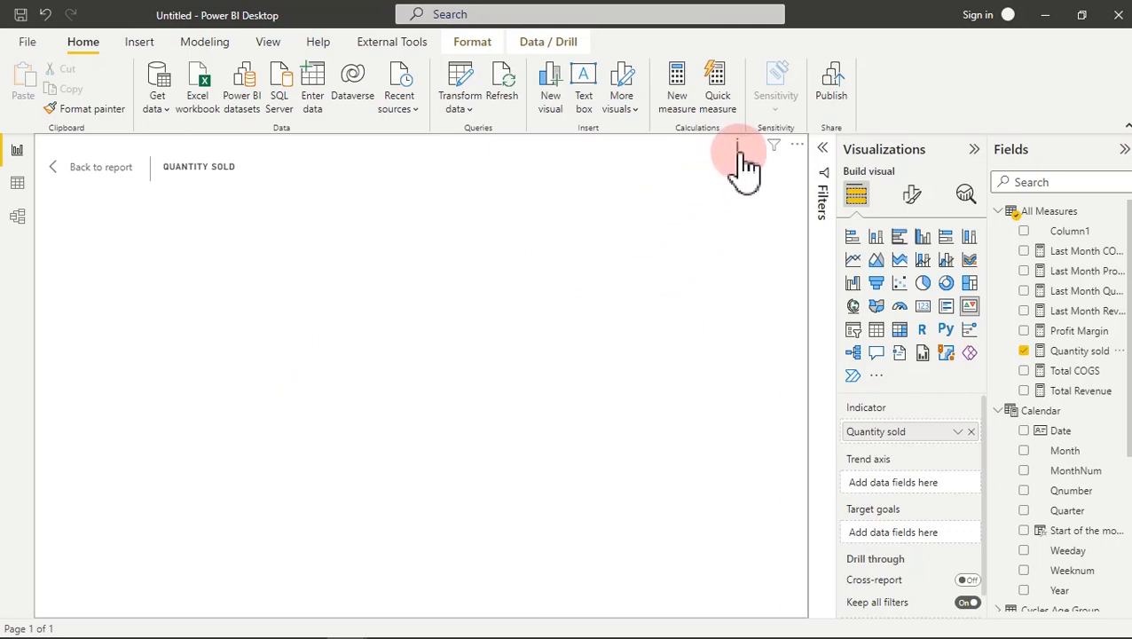
mouse_move(736, 145)
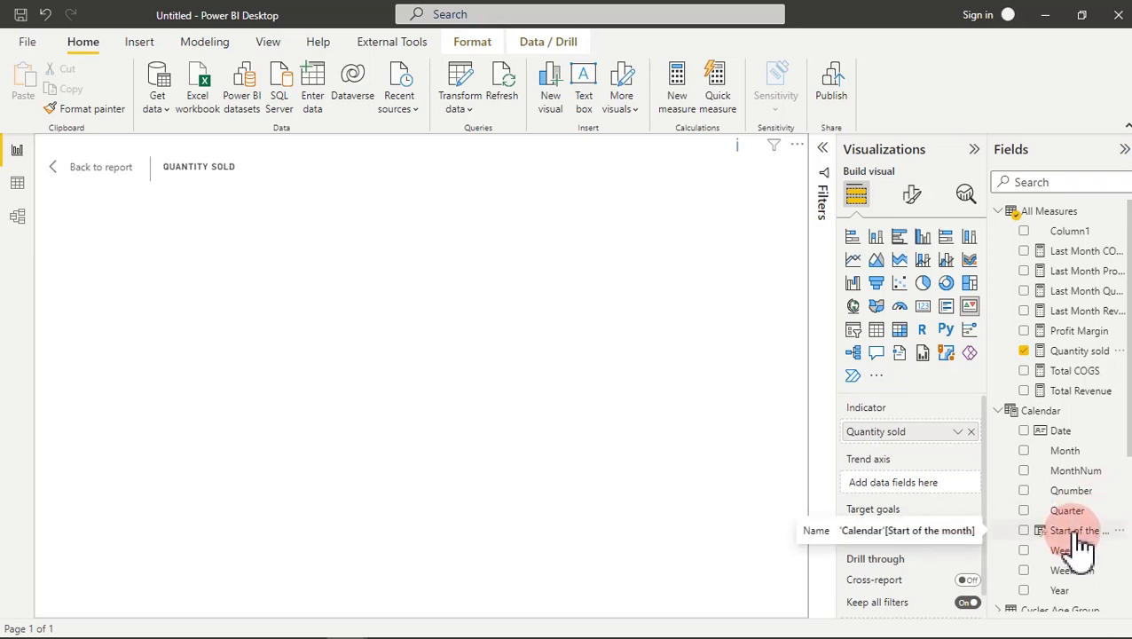
drag(1084, 547, 933, 498)
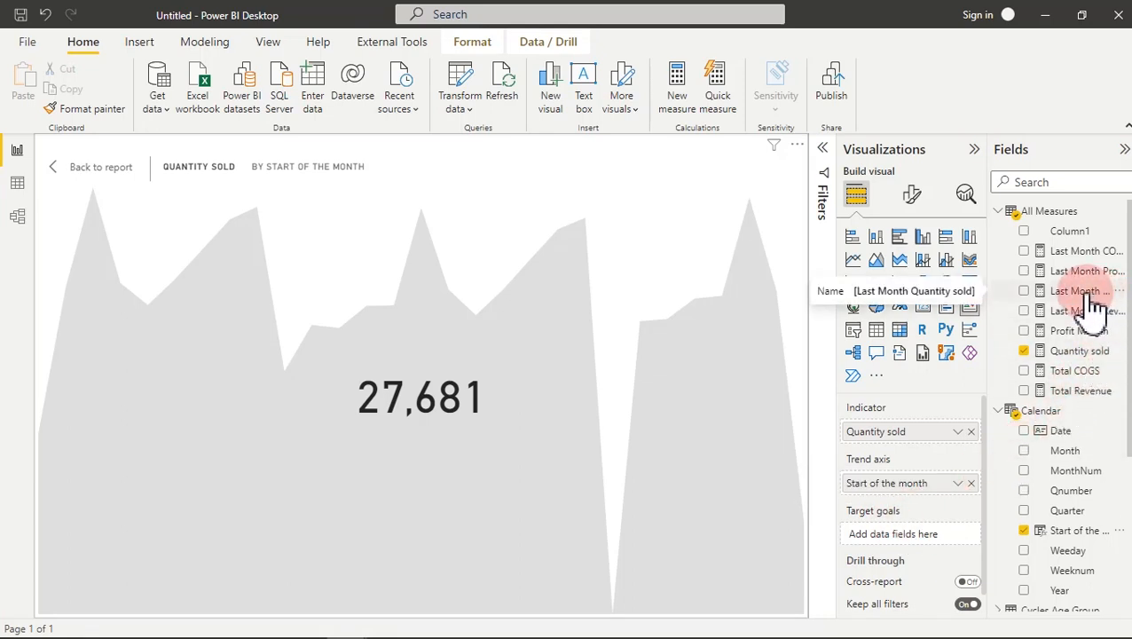
drag(1098, 302, 945, 547)
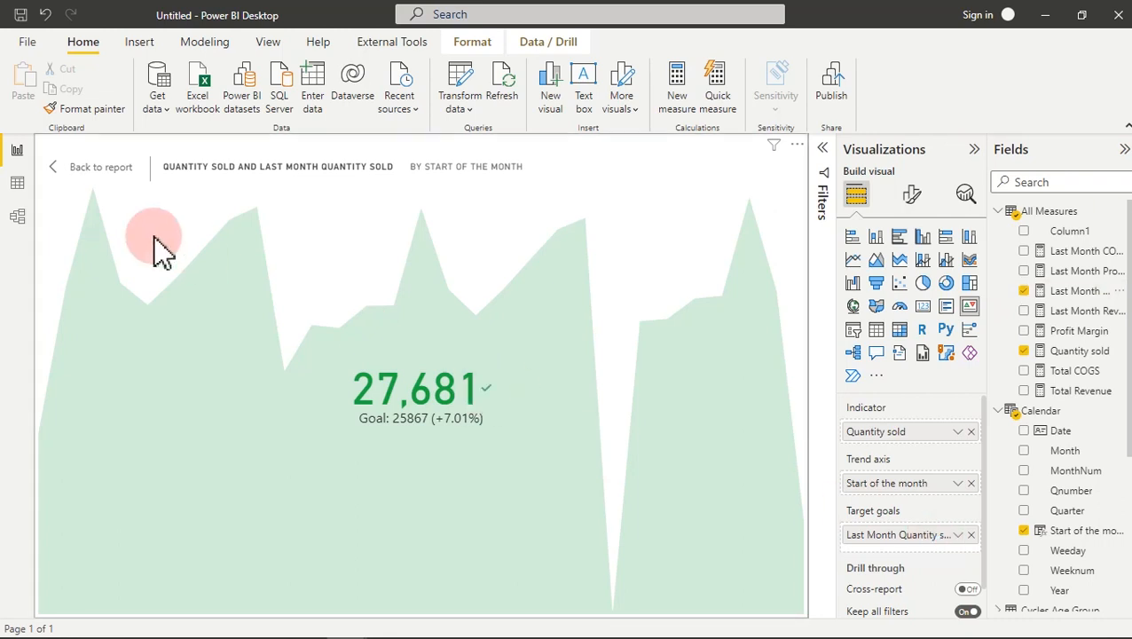
click(114, 171)
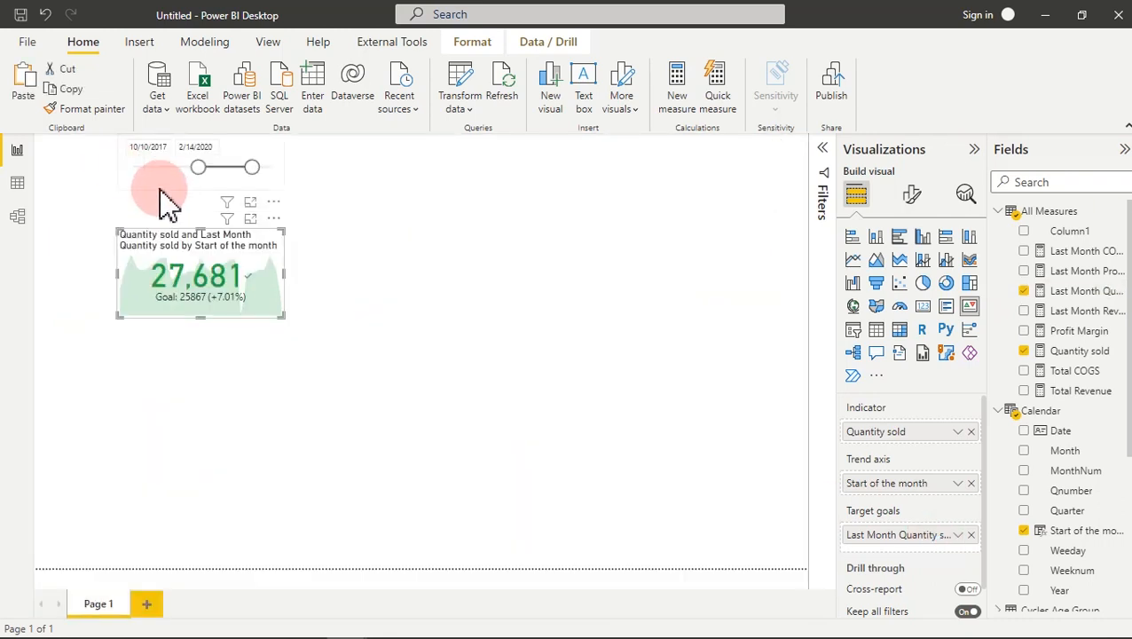
drag(182, 232, 151, 223)
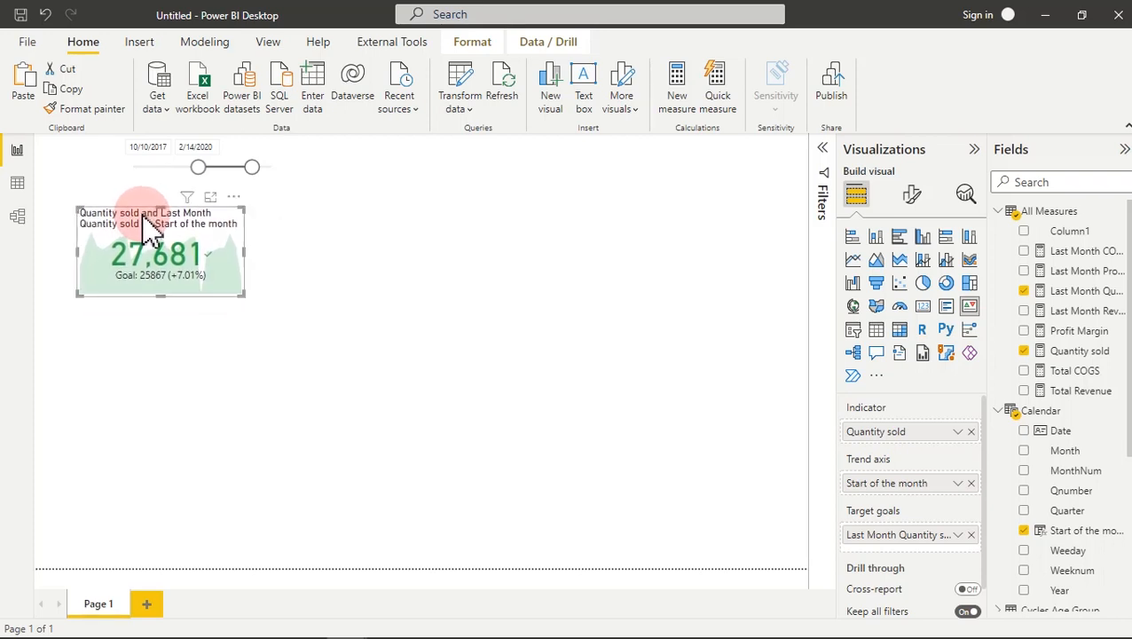
Step: Duplicate the Quantity sold KPI three times and line the copies up in a row beside the original
click(67, 91)
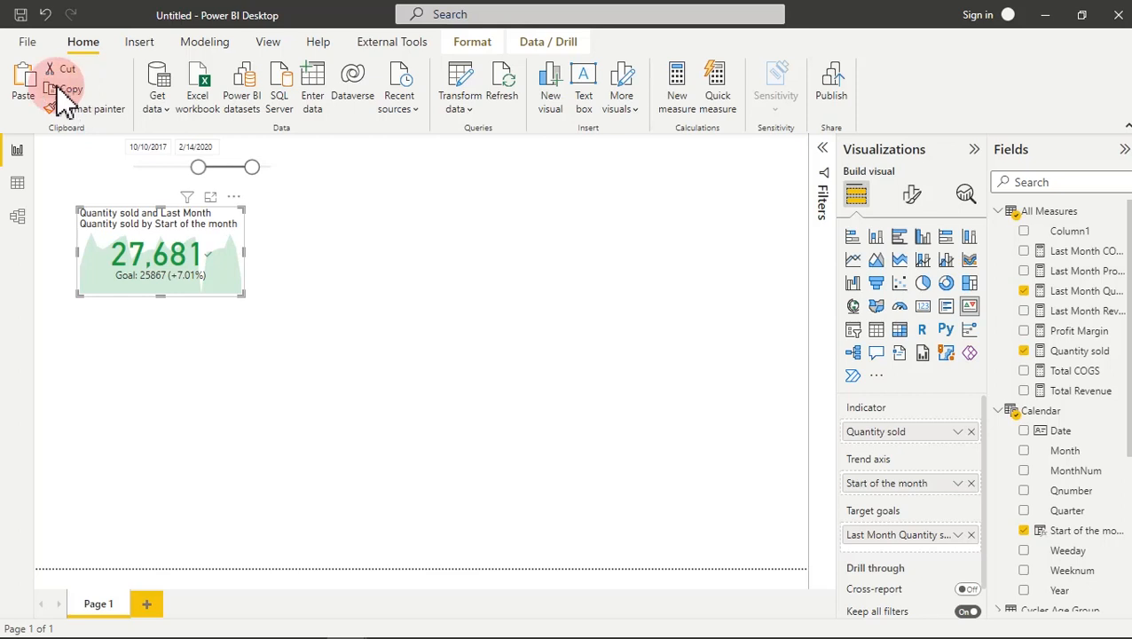
click(25, 84)
drag(238, 218, 424, 205)
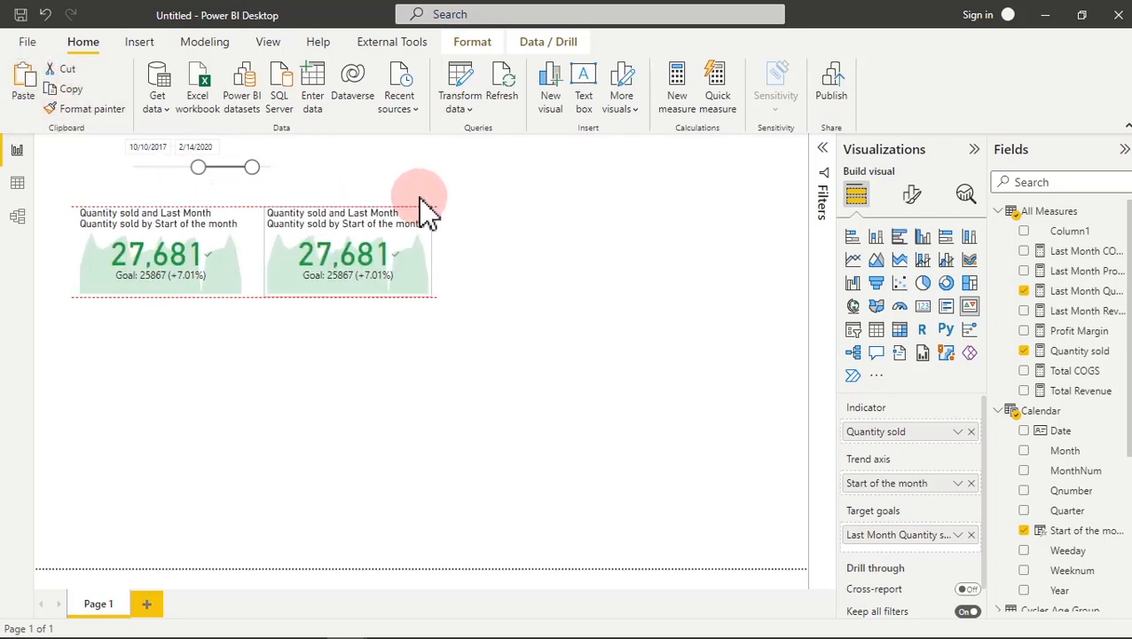
click(24, 80)
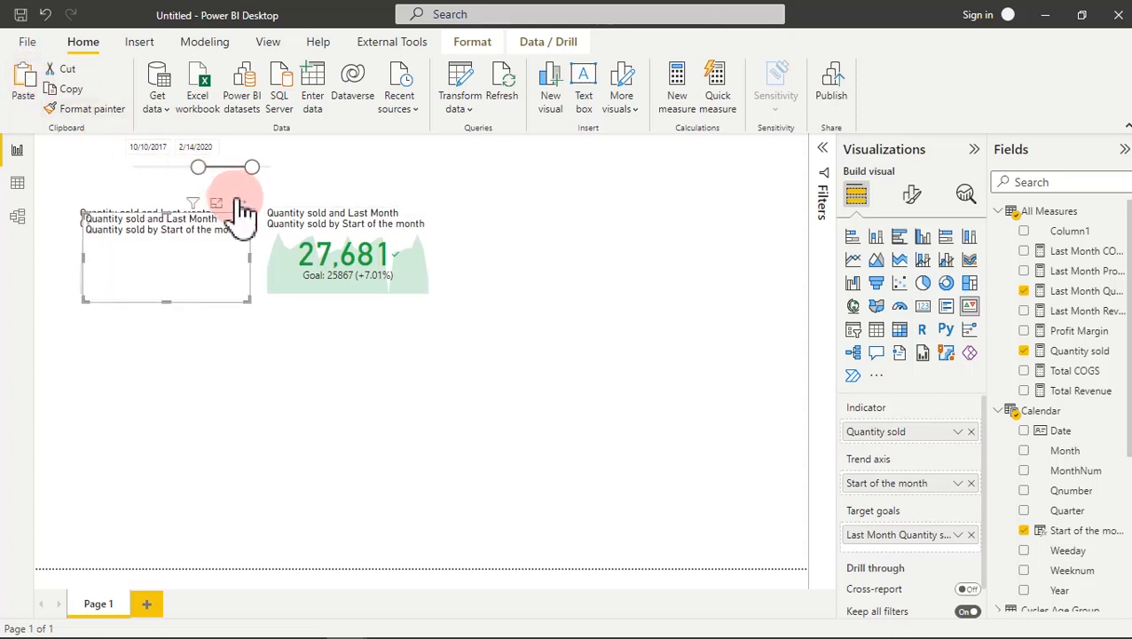
mouse_move(238, 205)
mouse_down()
mouse_move(578, 258)
mouse_move(561, 209)
mouse_move(605, 203)
mouse_move(606, 213)
mouse_up()
click(26, 87)
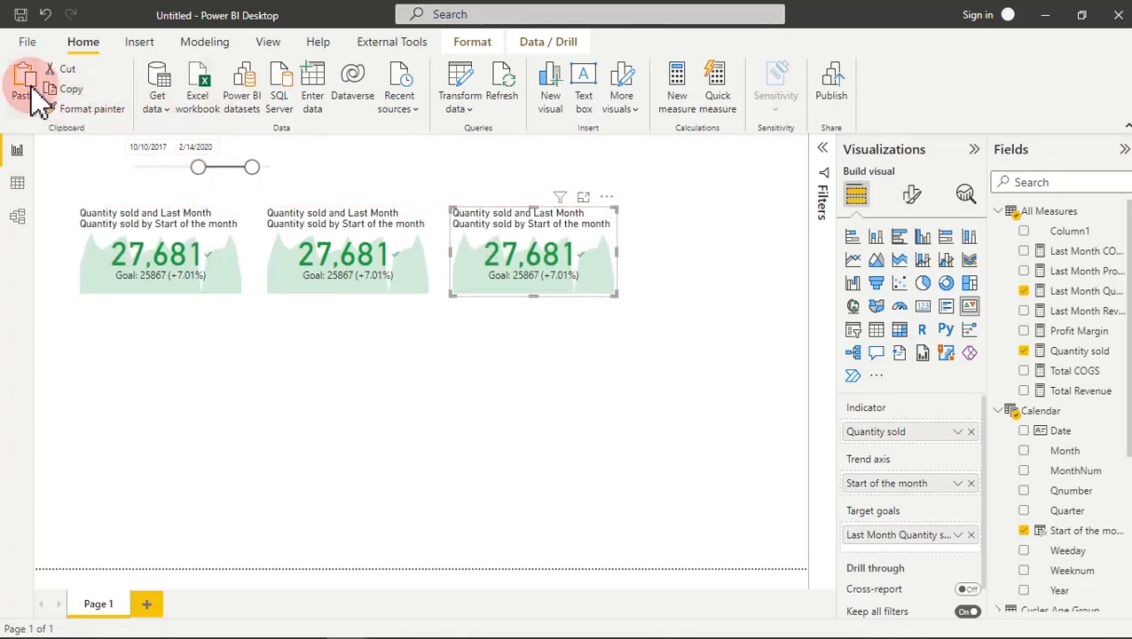
drag(248, 217, 815, 205)
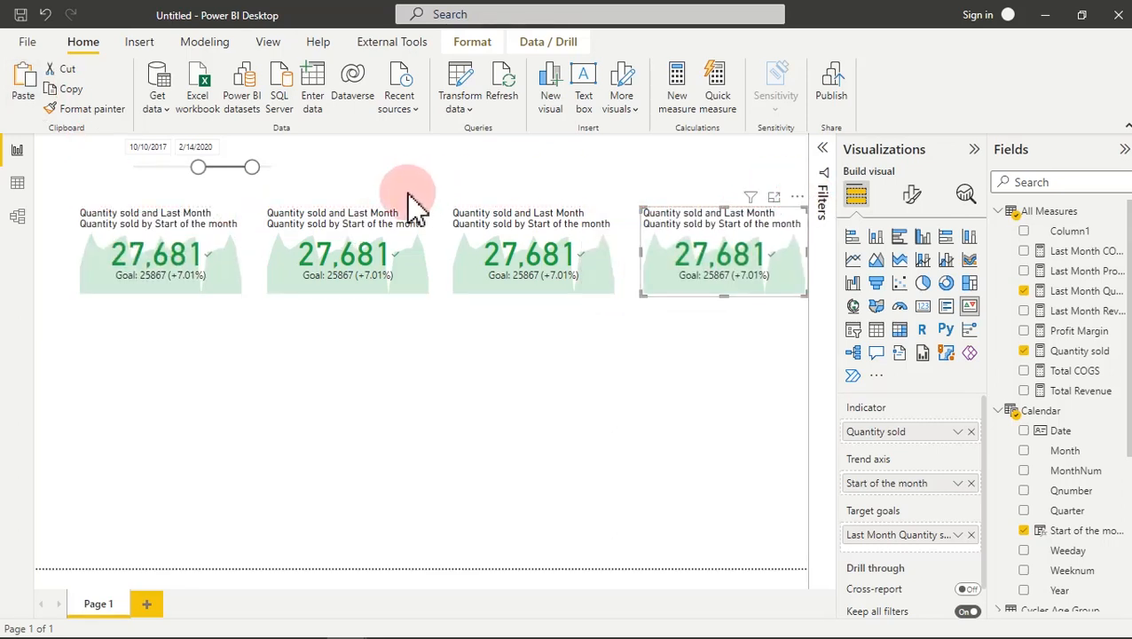
Step: Change the second KPI to use Total Revenue as indicator and Last Month Revenue as target, and check that target measure's format
click(371, 226)
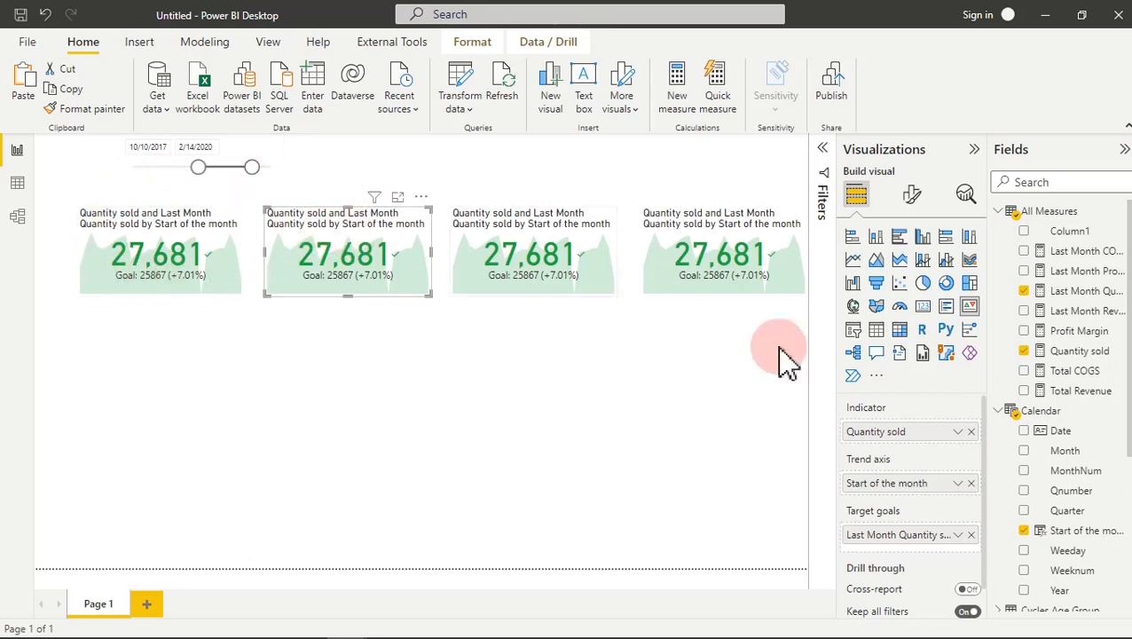
click(971, 432)
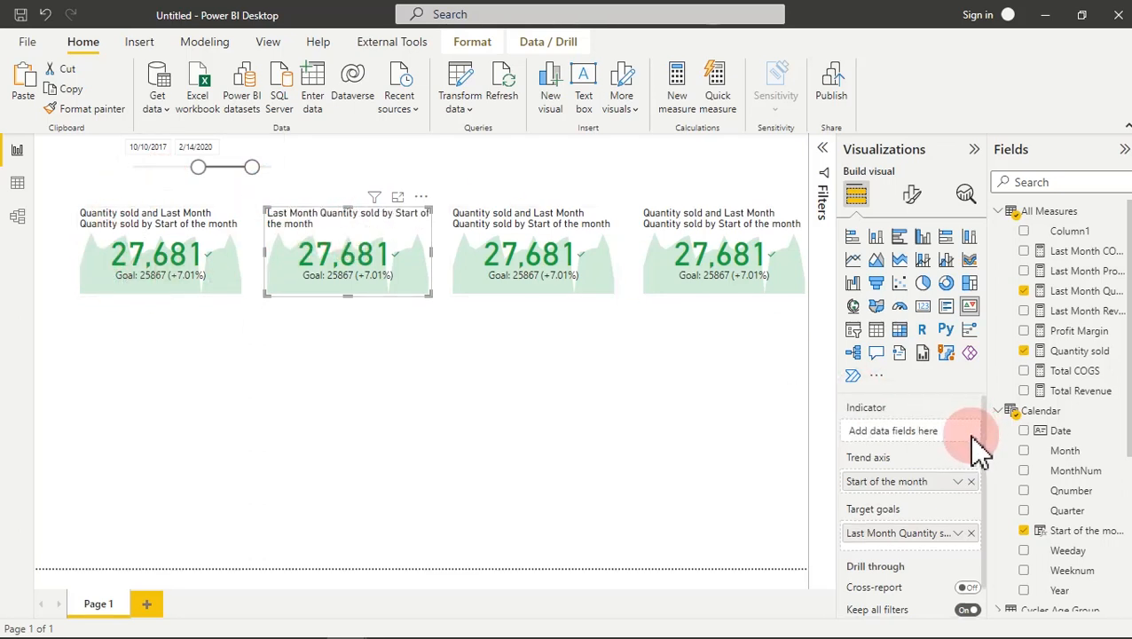
click(971, 533)
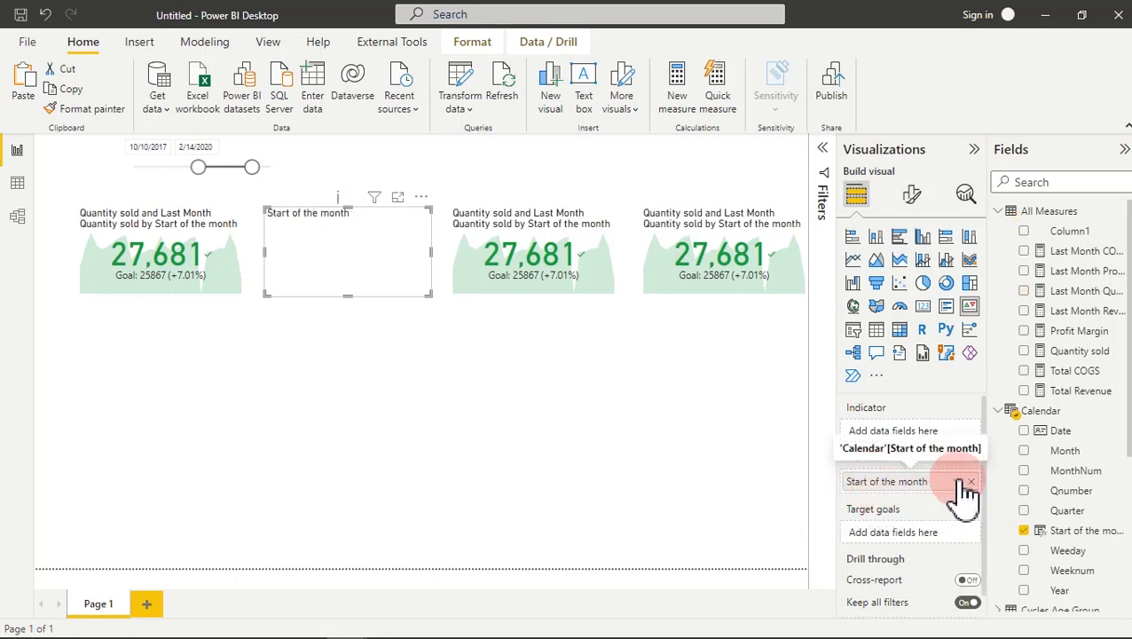
click(1027, 392)
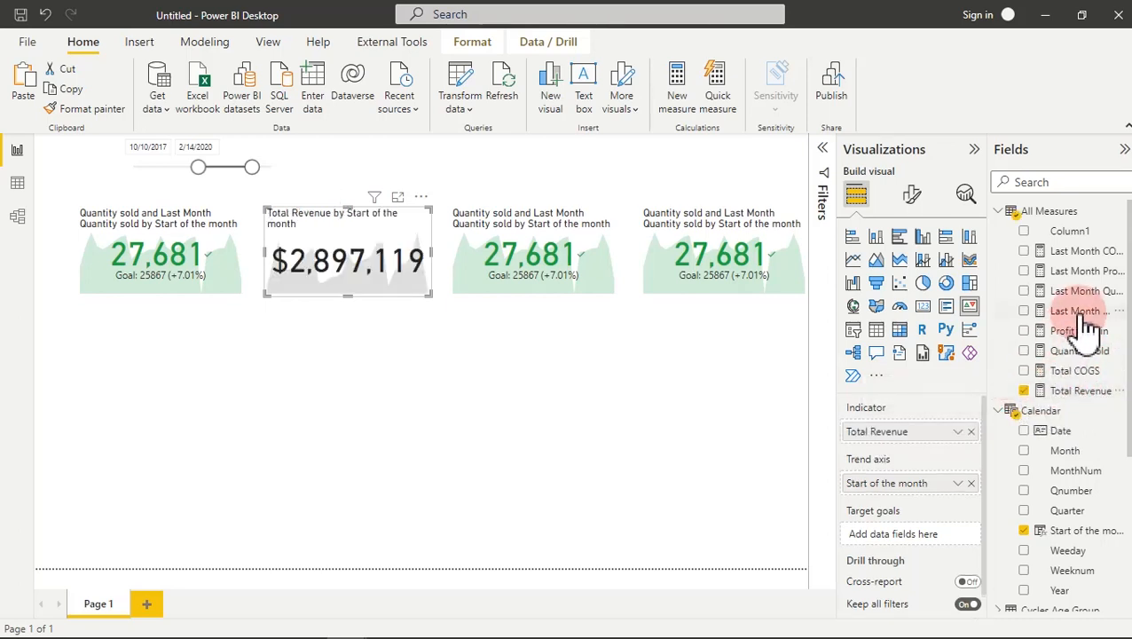
drag(1083, 312, 935, 543)
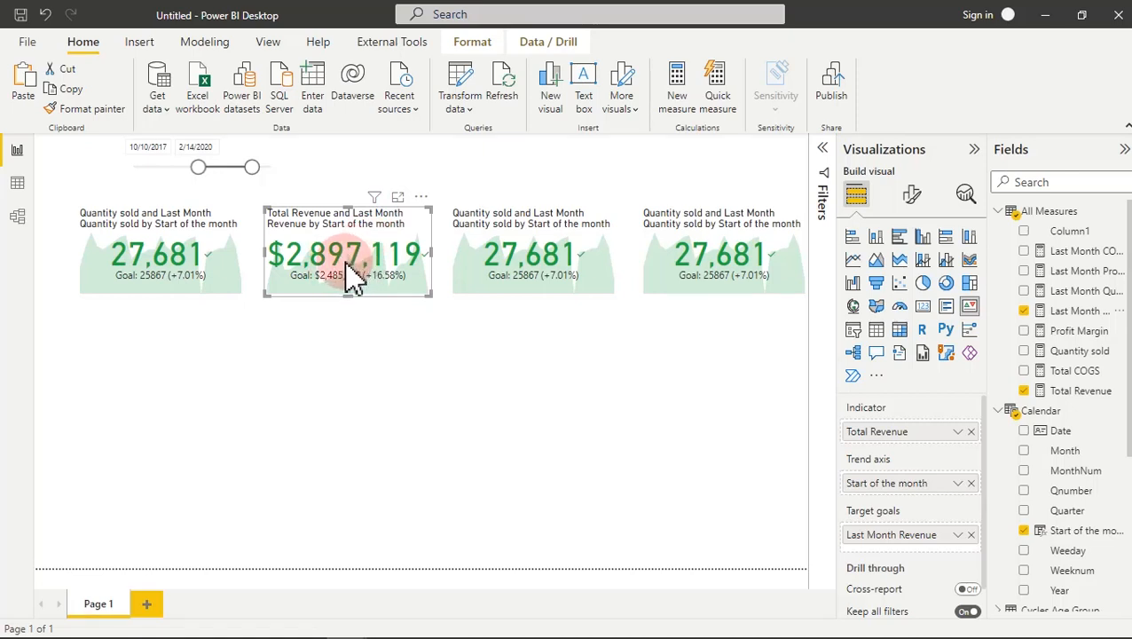
click(1084, 312)
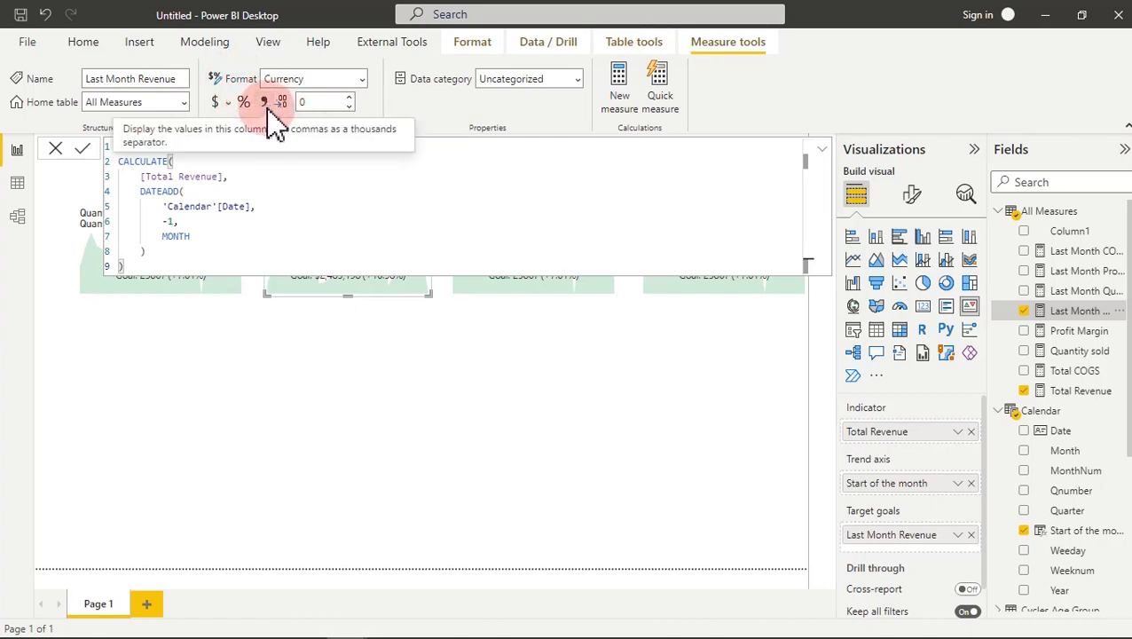
click(400, 391)
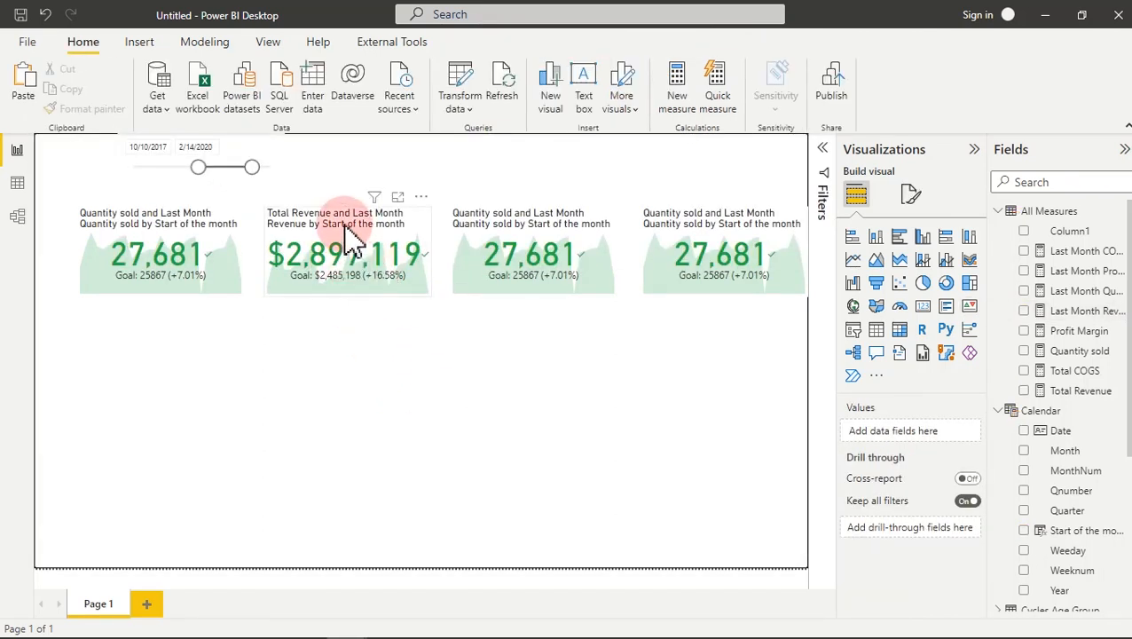
Step: Change the third KPI to use Profit Margin as indicator and Last Month Profit Margin as target goal
click(492, 252)
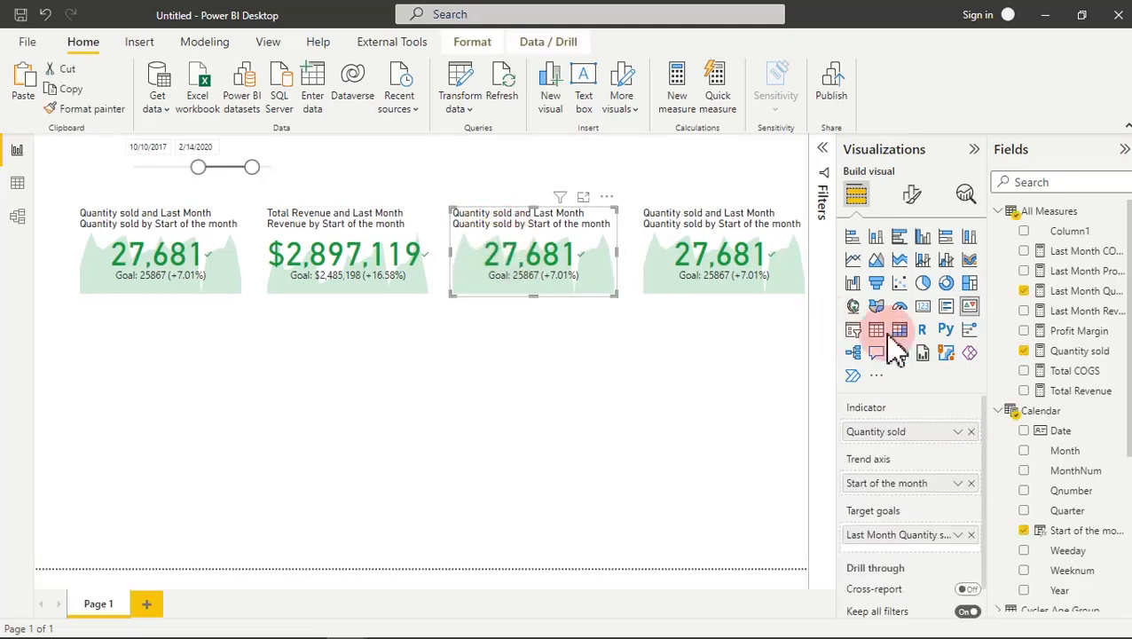
click(972, 432)
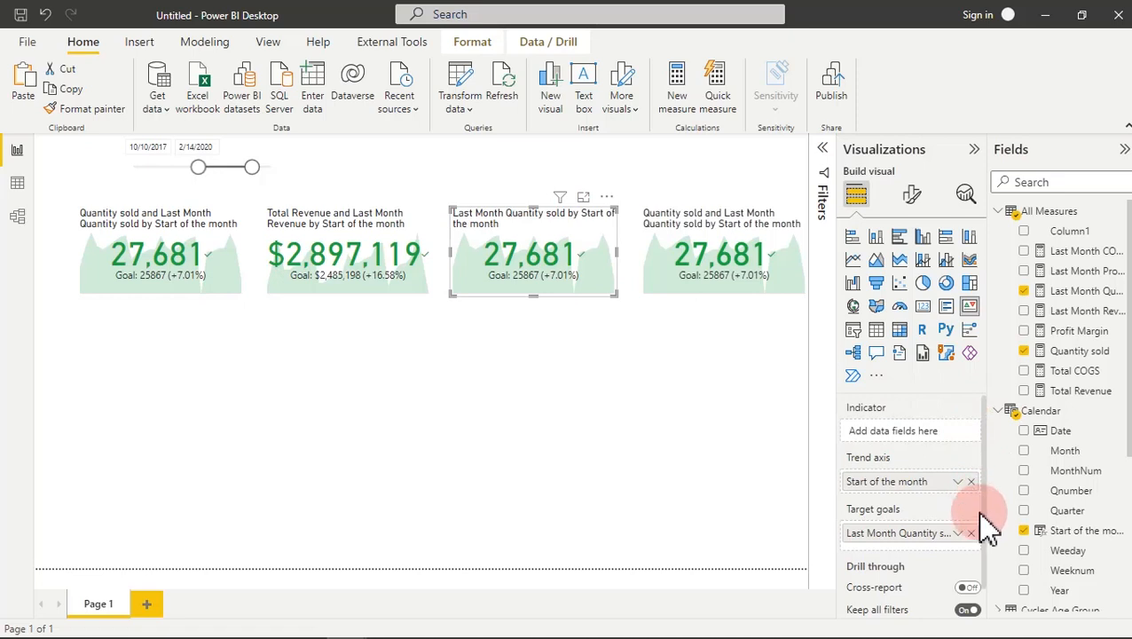
click(971, 604)
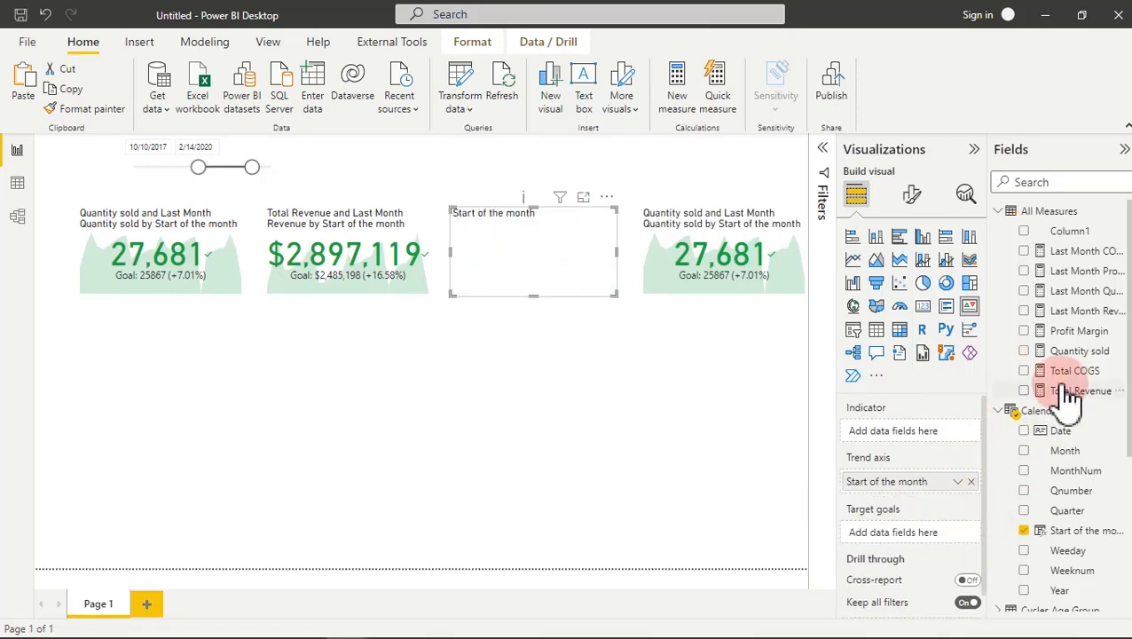
click(1029, 332)
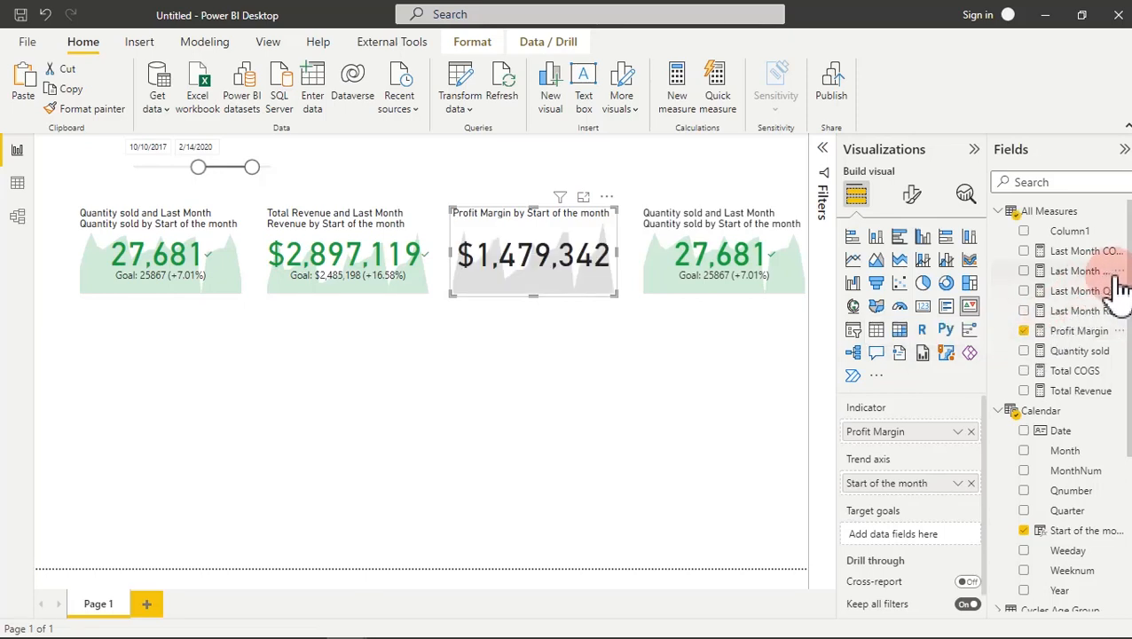
drag(1089, 277, 940, 538)
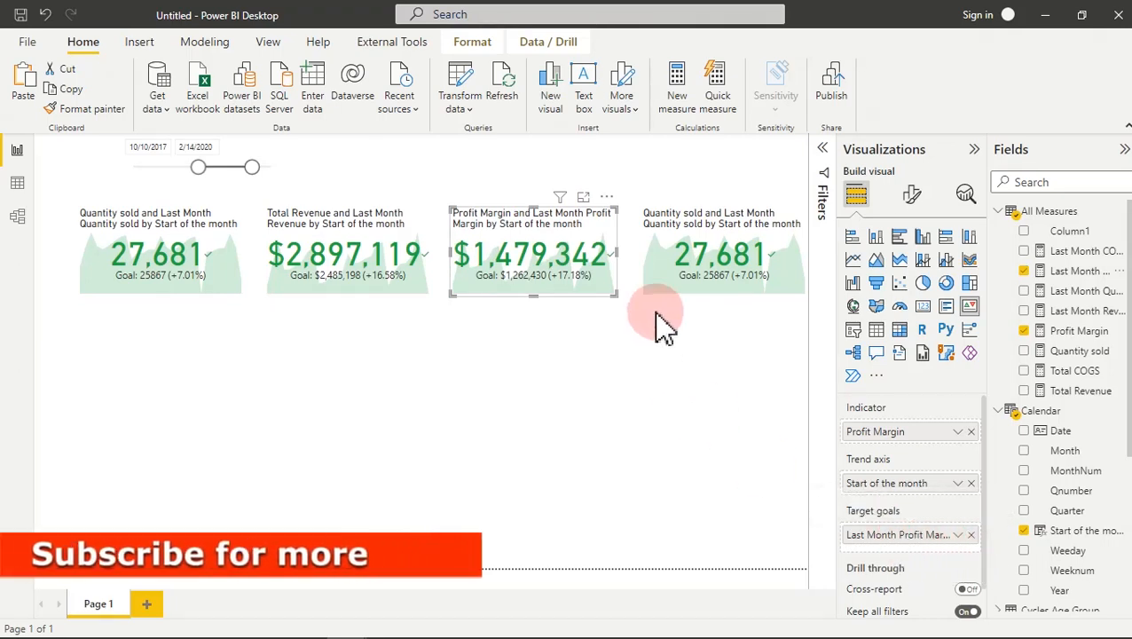
Step: Select the fourth KPI and start a new measure in All Measures named % Profit margin
click(685, 255)
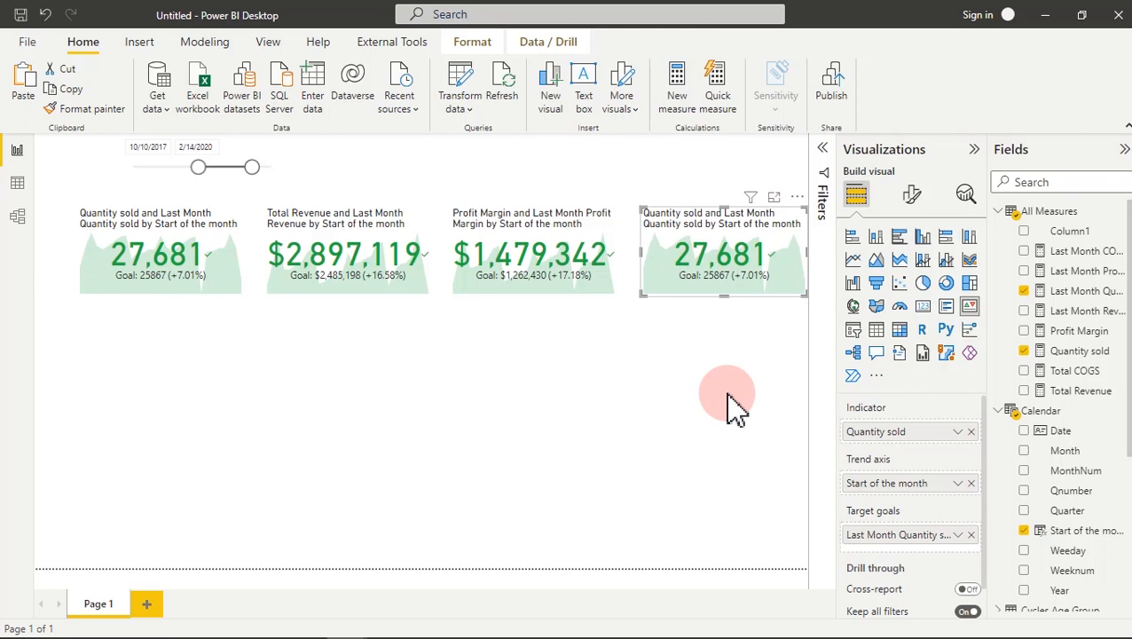
click(1073, 293)
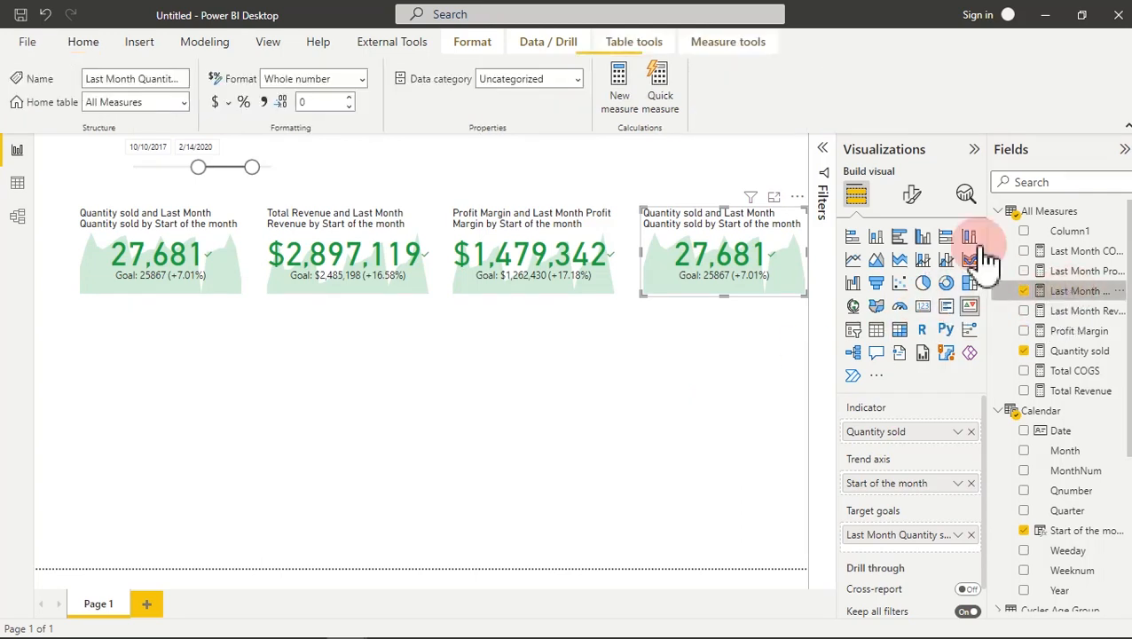
click(628, 98)
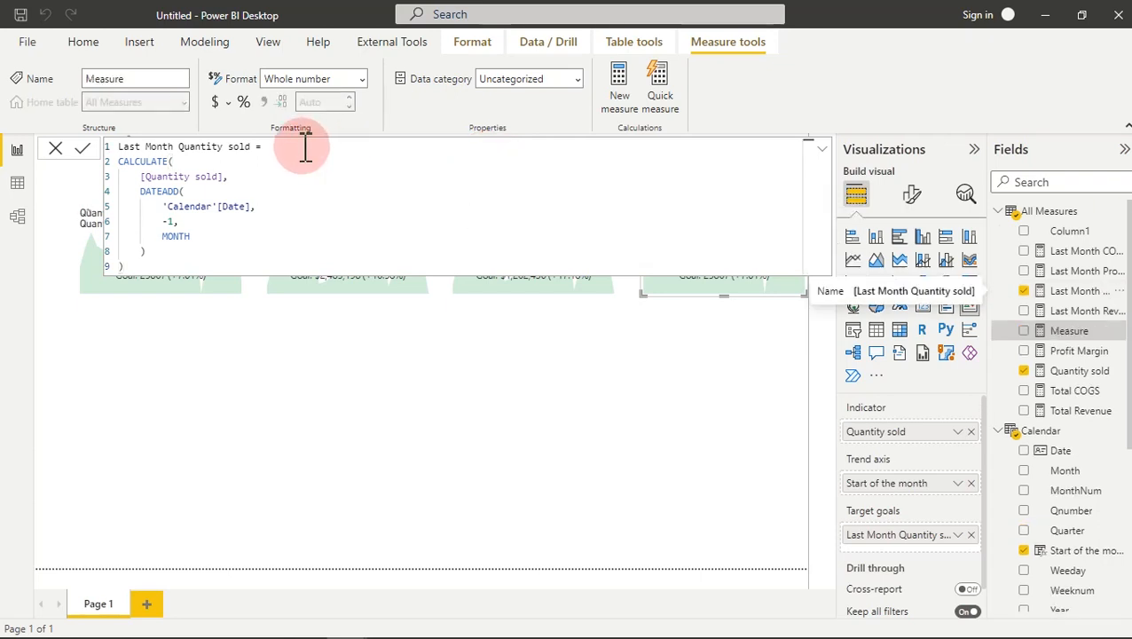
text(% Profit margin =)
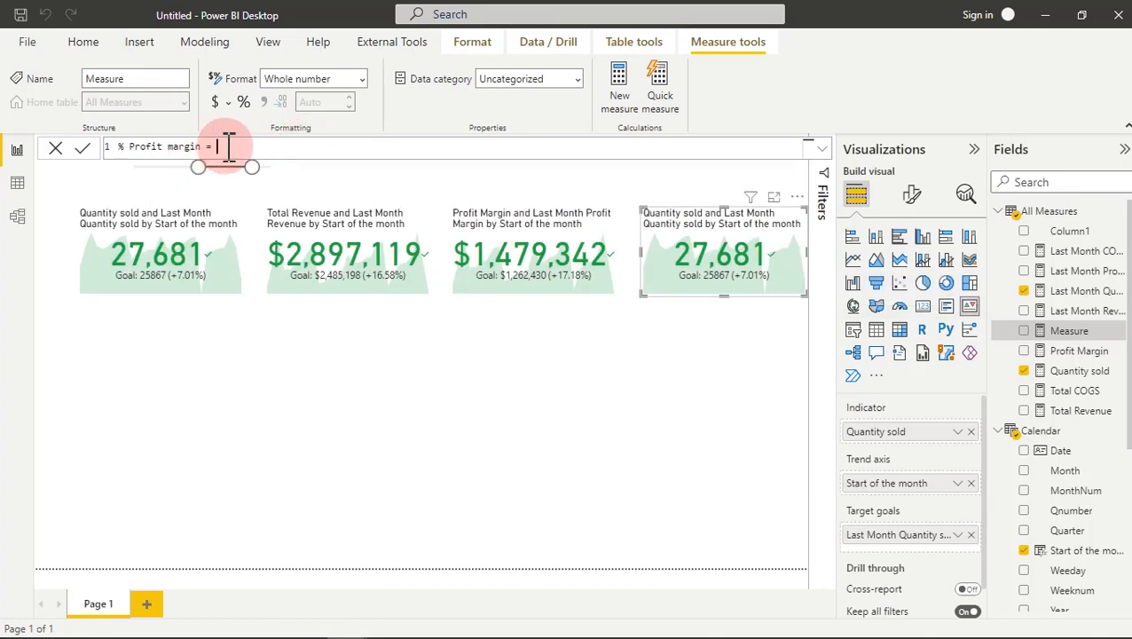
key(shift+Return)
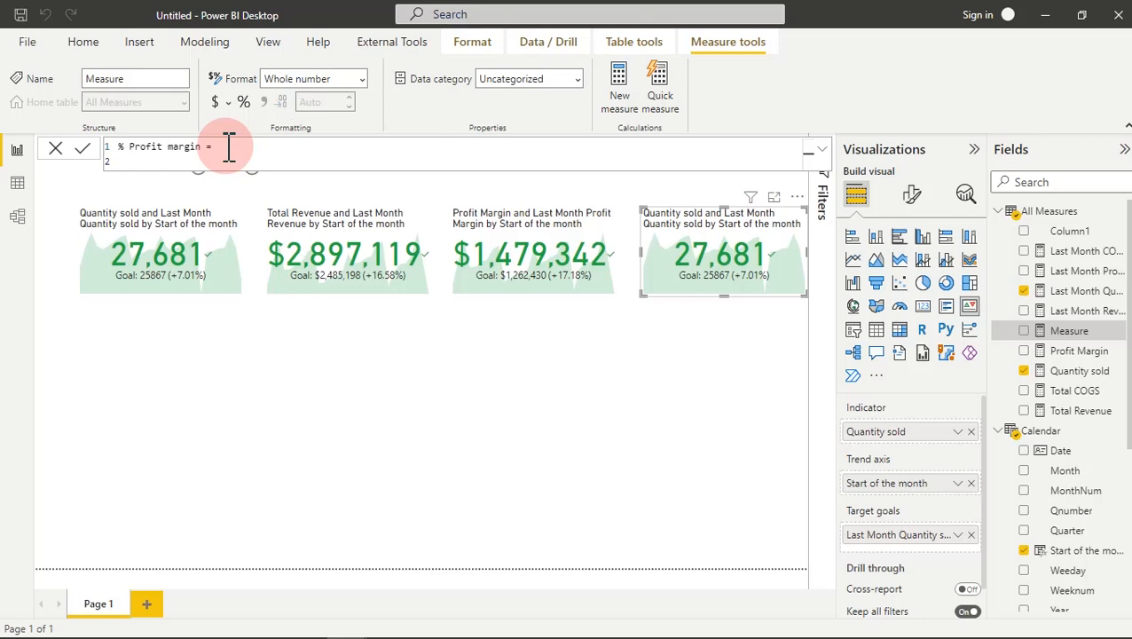
Step: Define the % Profit margin measure as DIVIDE([Total Revenue]-[Total COGS],[Total Revenue]) and commit it
text(divi)
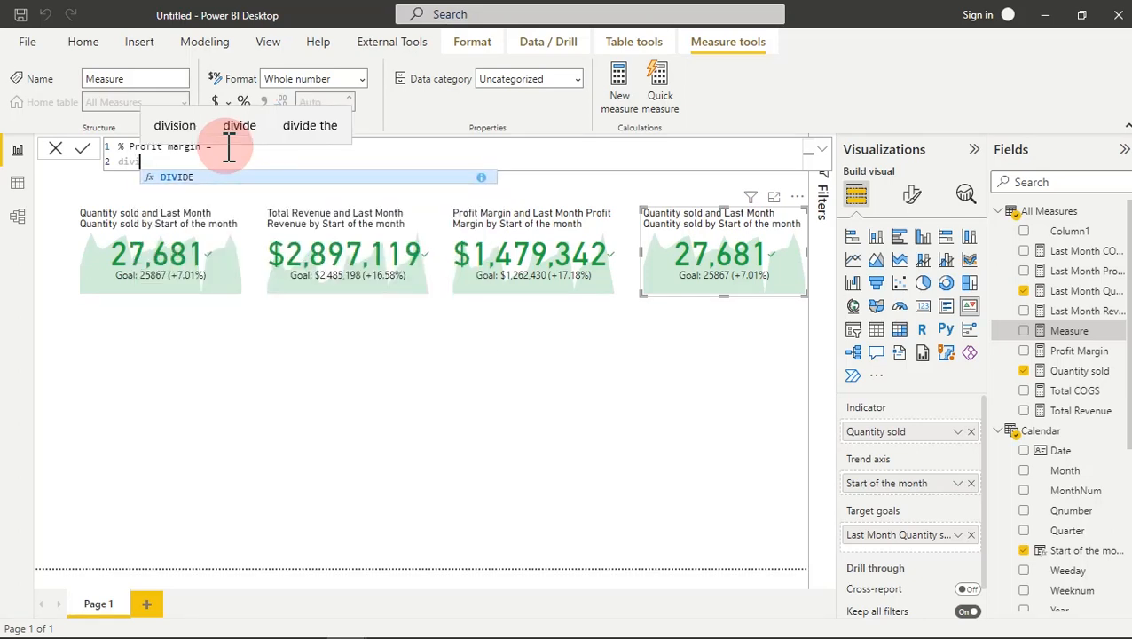
key(Tab)
text([)
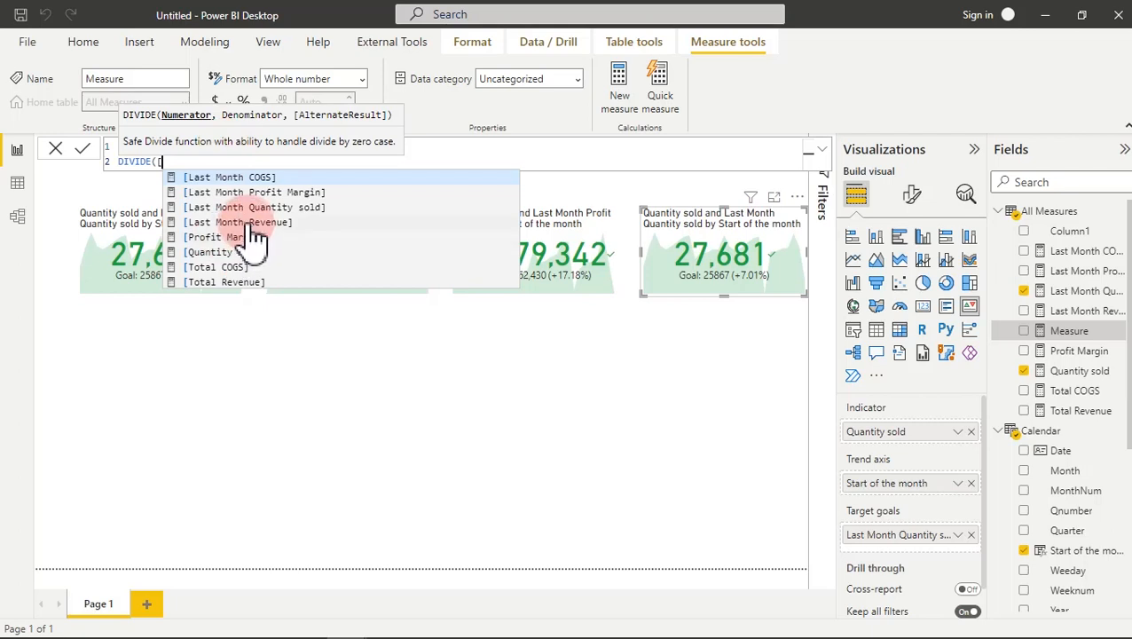
click(229, 283)
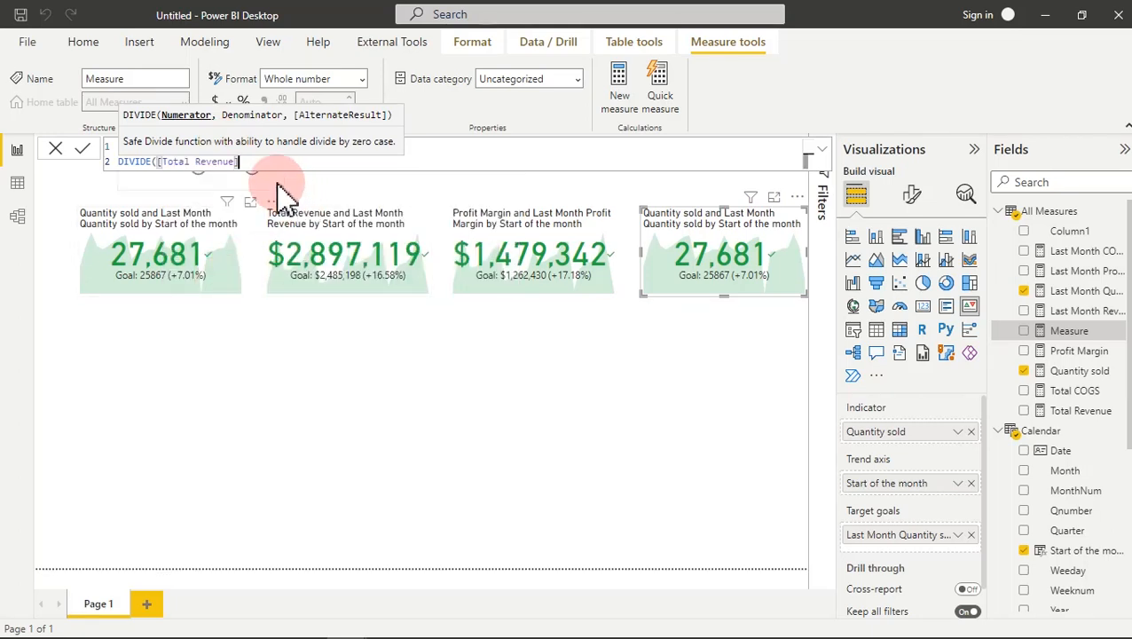
text(-[)
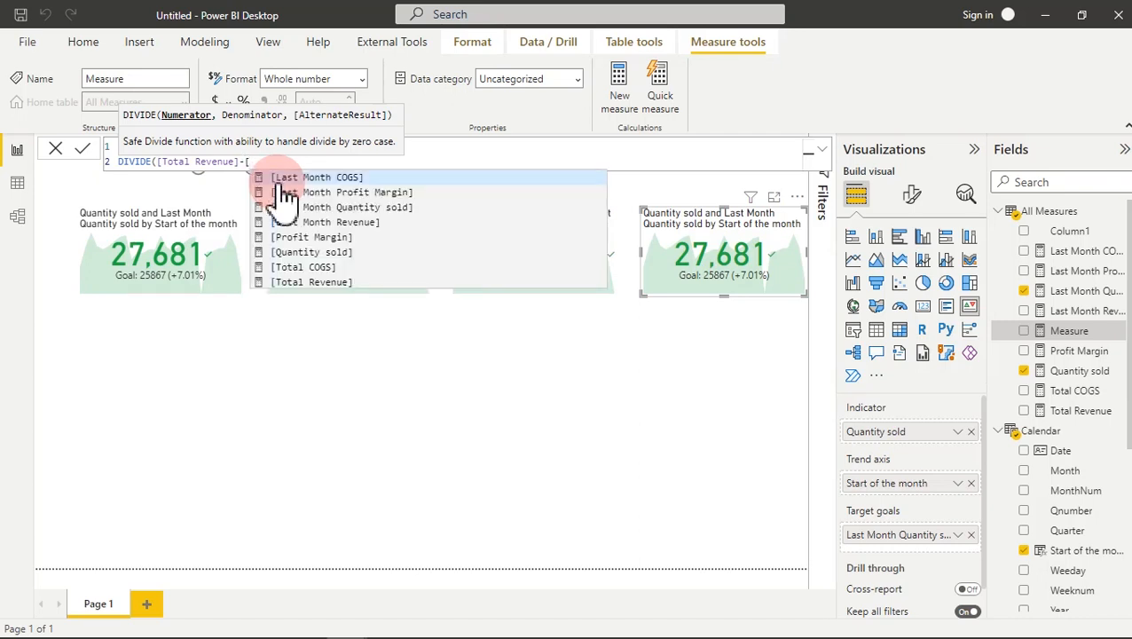
click(311, 267)
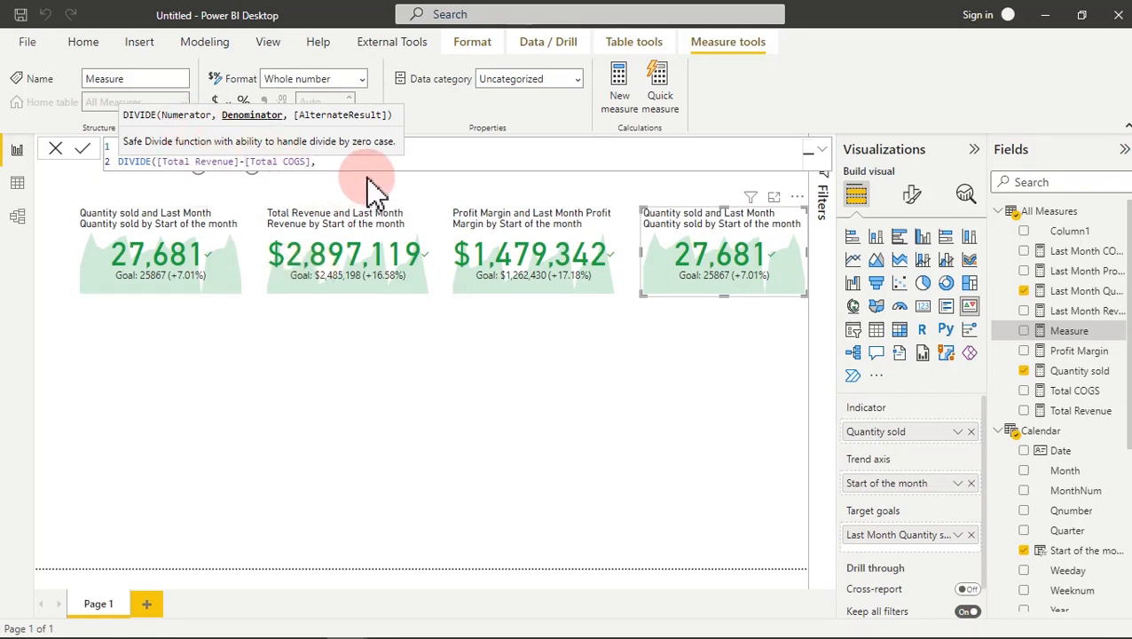
text([)
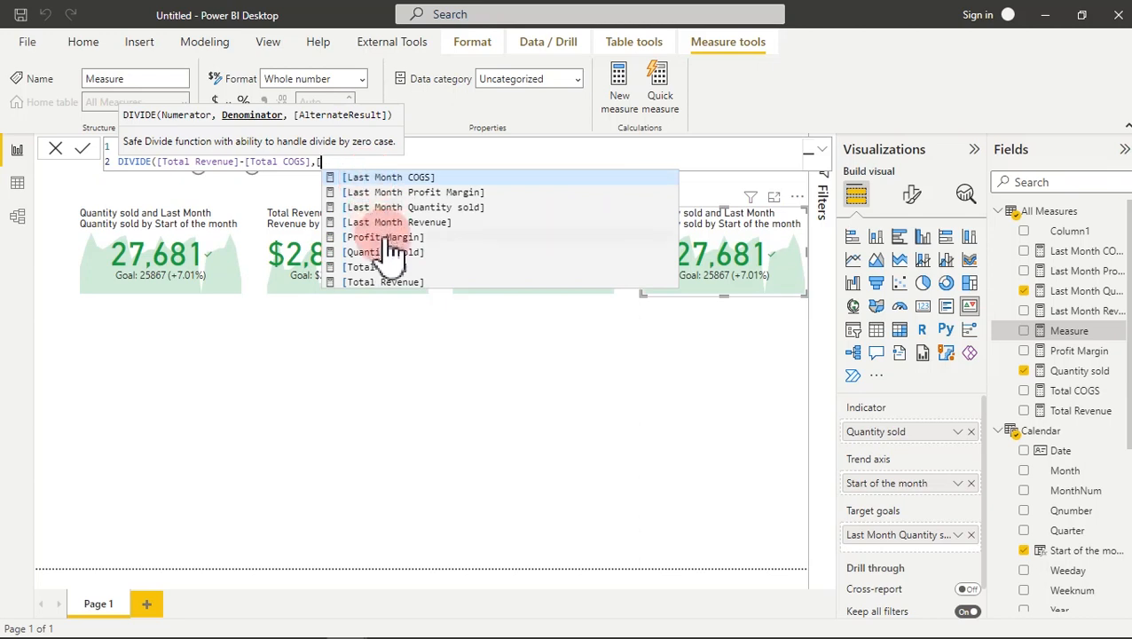
click(380, 282)
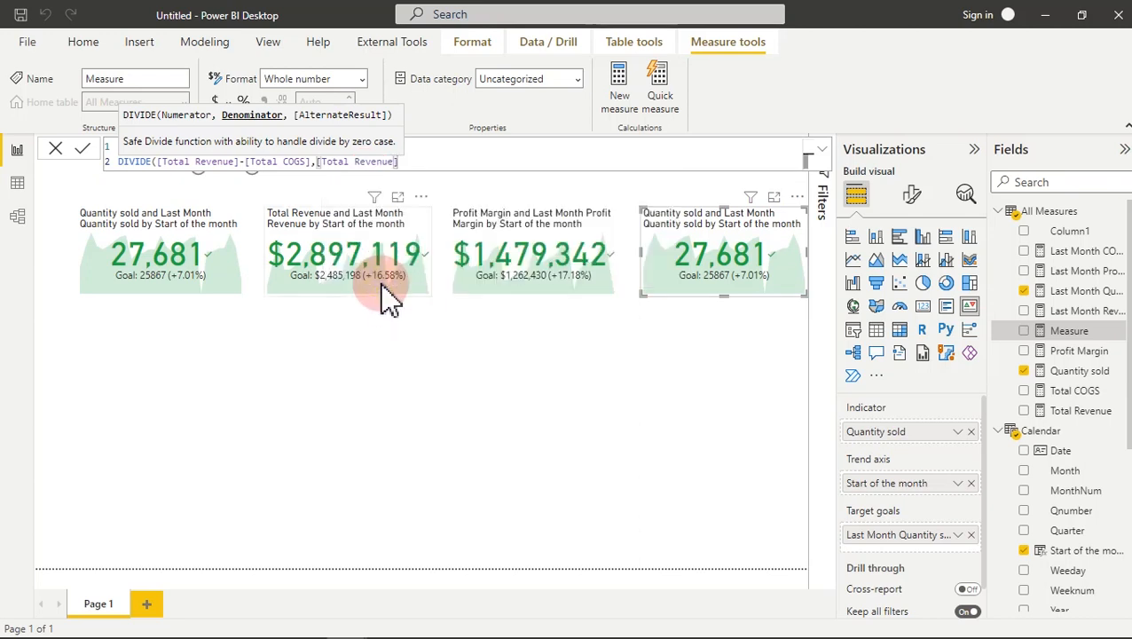
key(shift+Return)
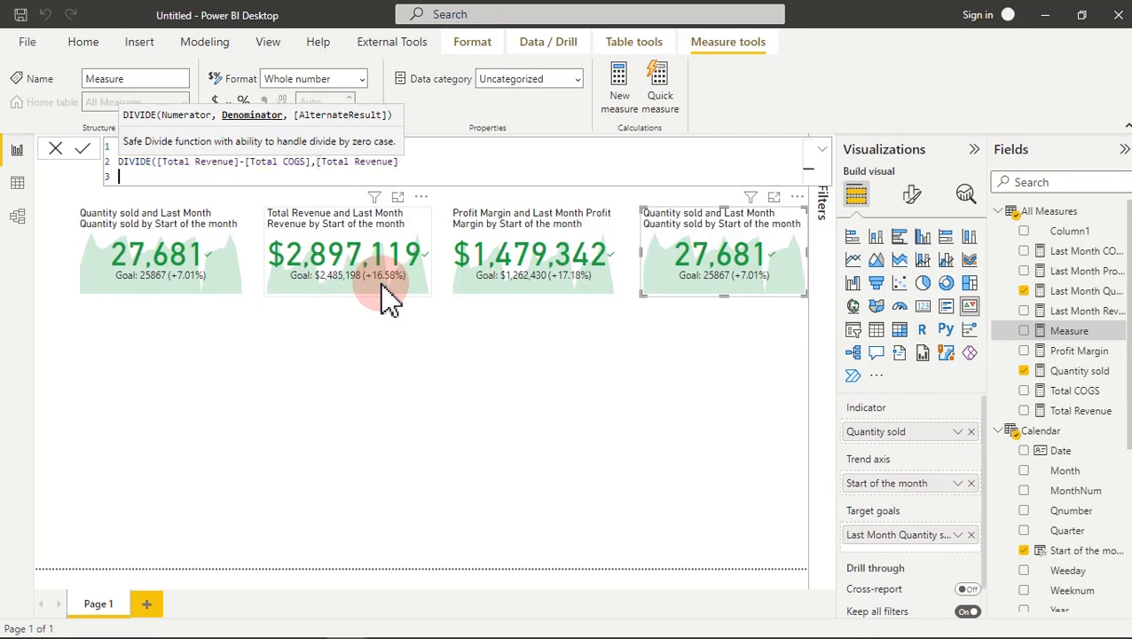
text())
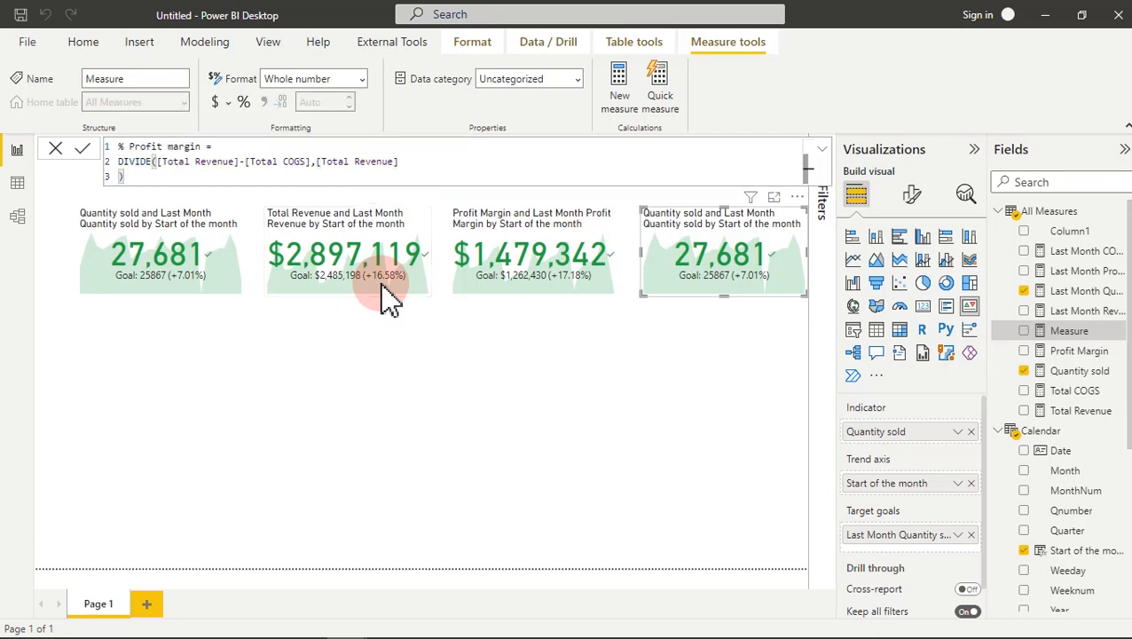
click(384, 288)
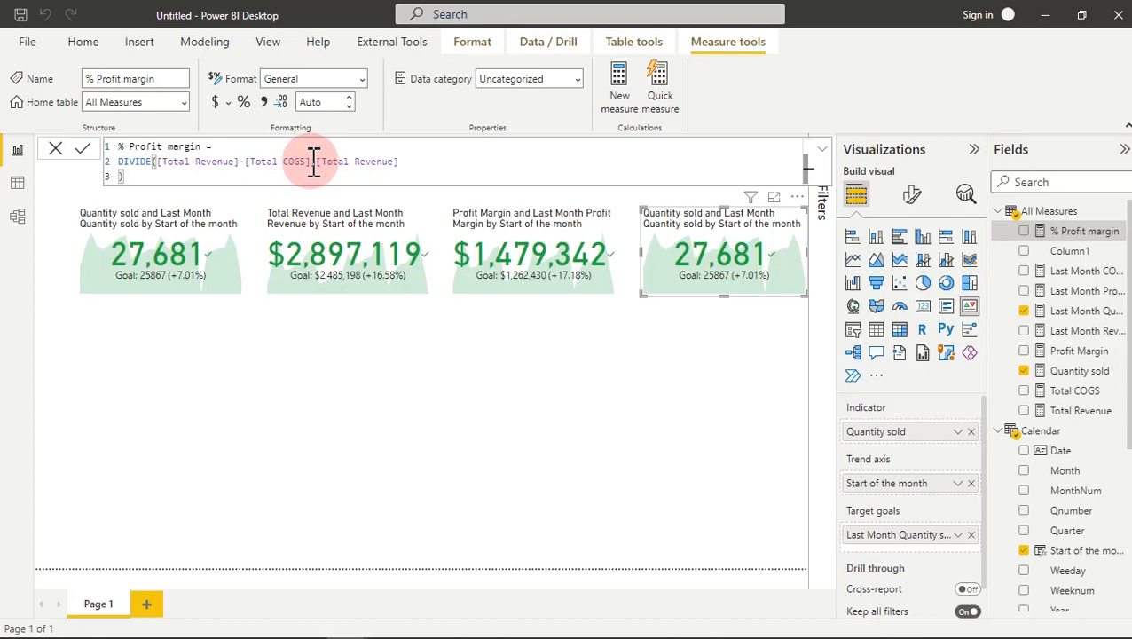
Step: Format the % Profit margin measure as Percentage with 1 decimal place
drag(311, 163, 164, 173)
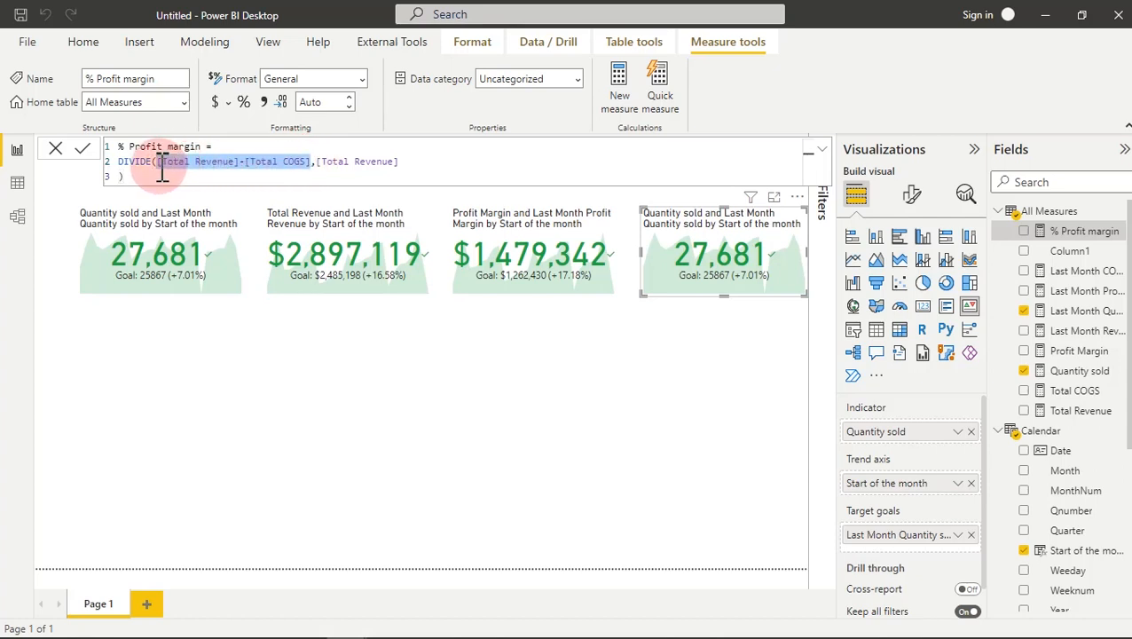
click(355, 171)
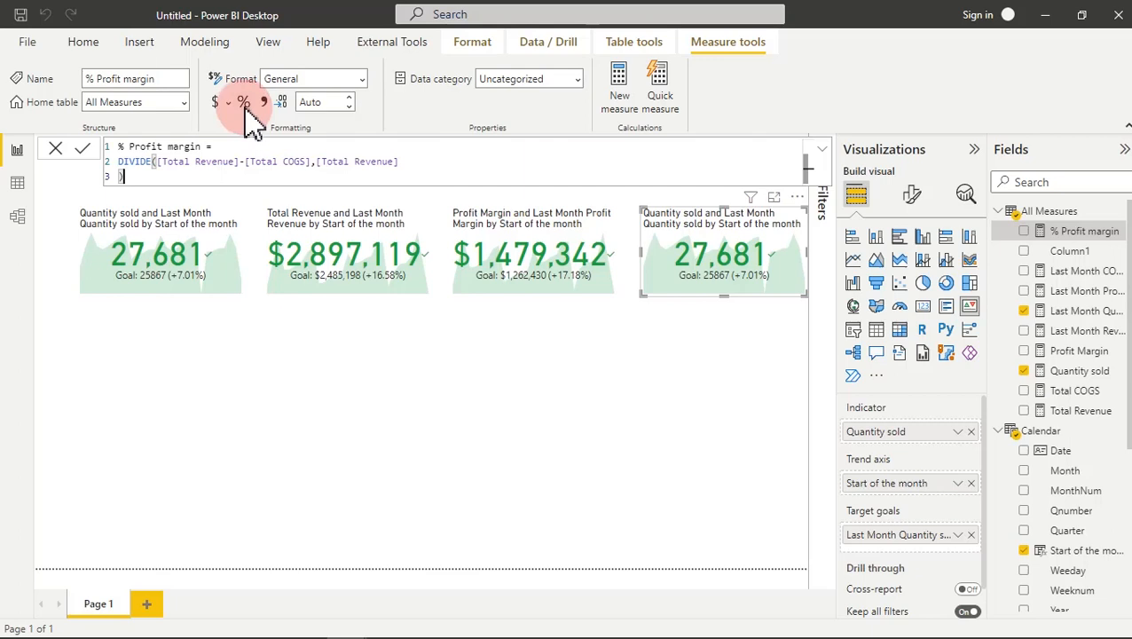
click(362, 80)
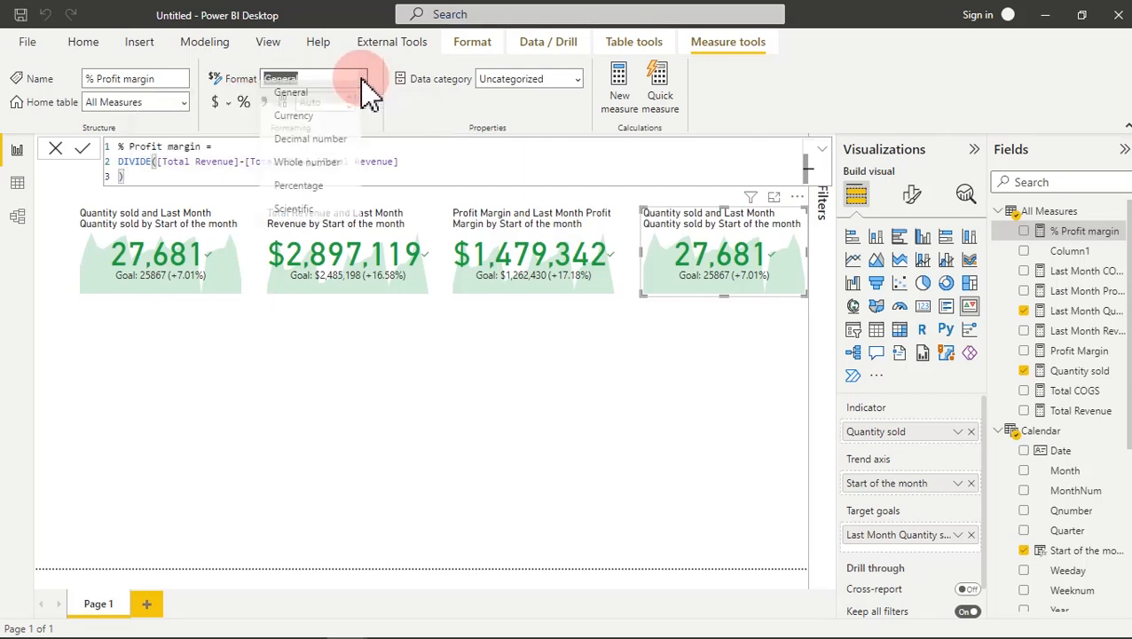
click(309, 195)
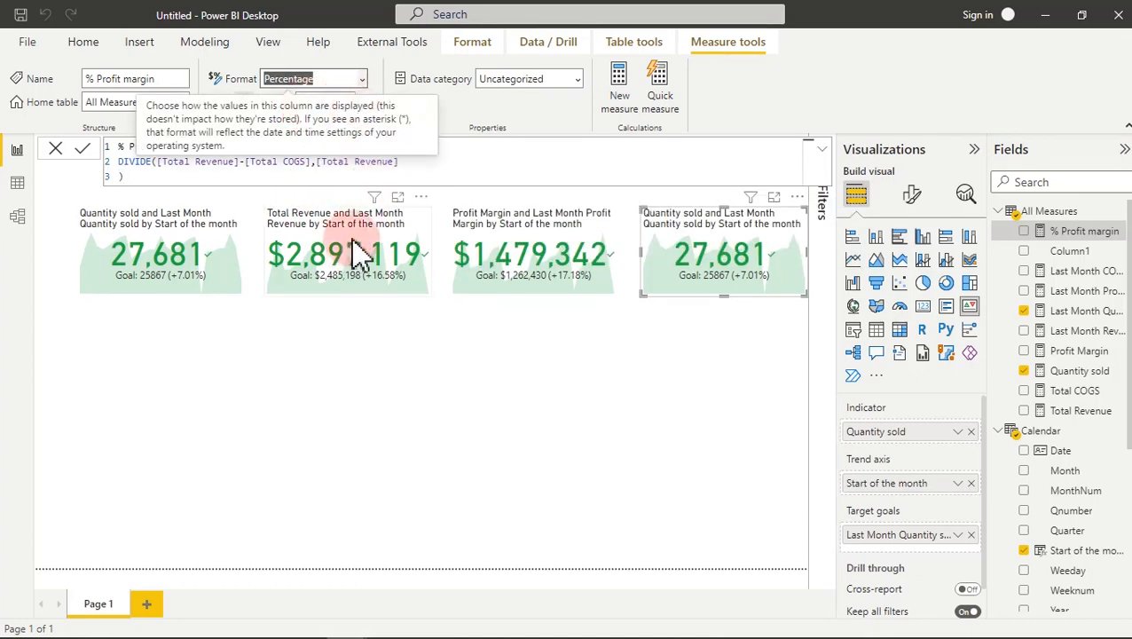
click(479, 207)
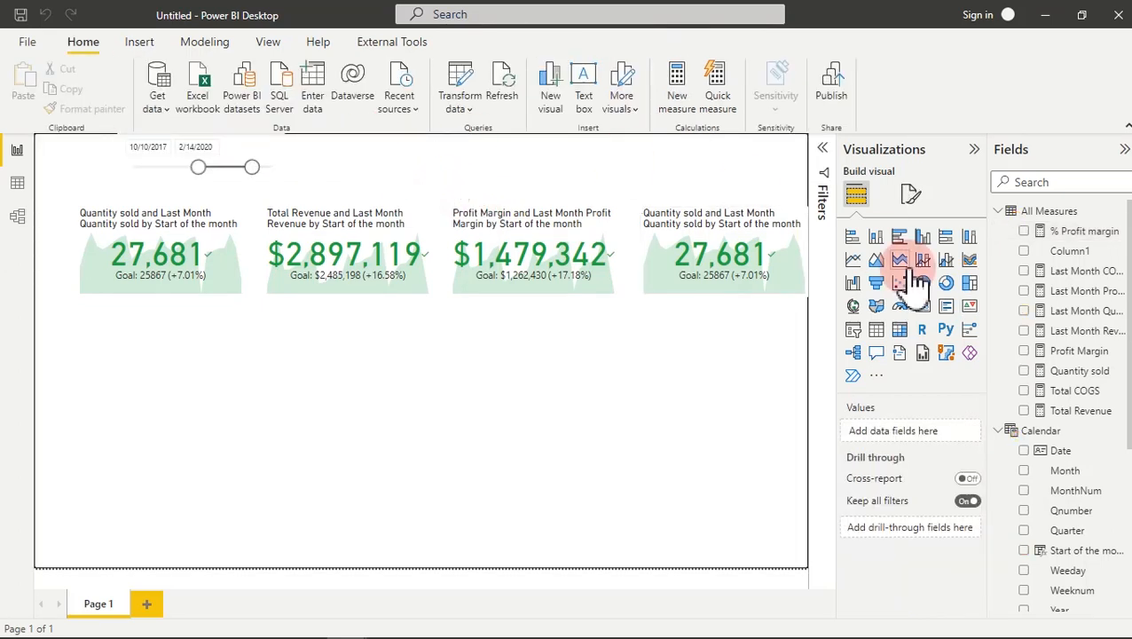
click(1075, 232)
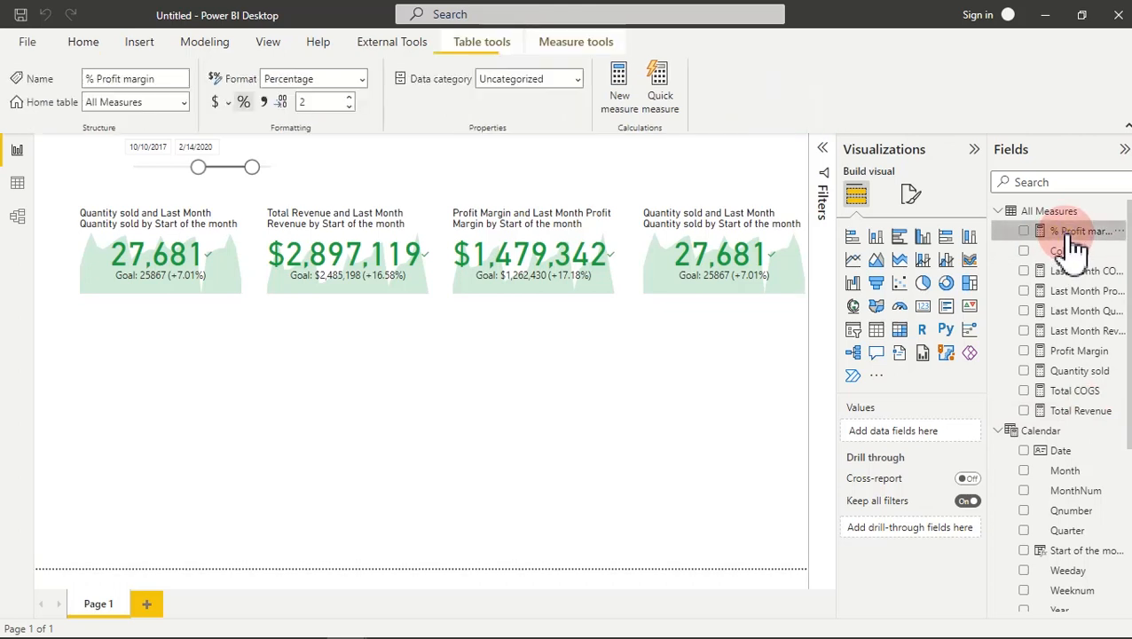
double_click(318, 102)
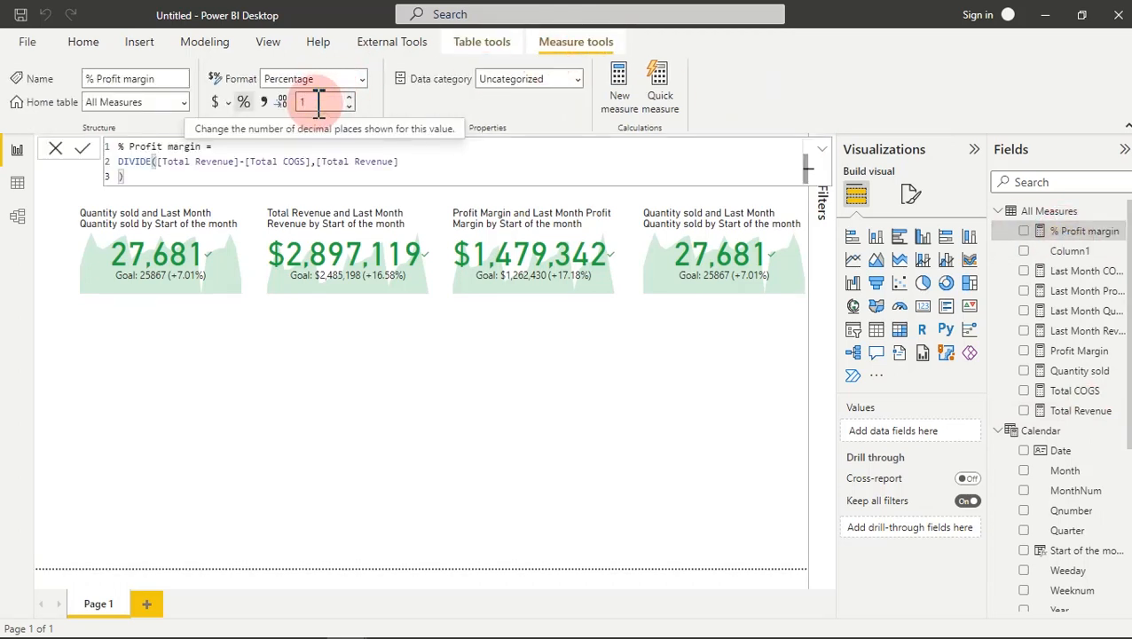
text(2)
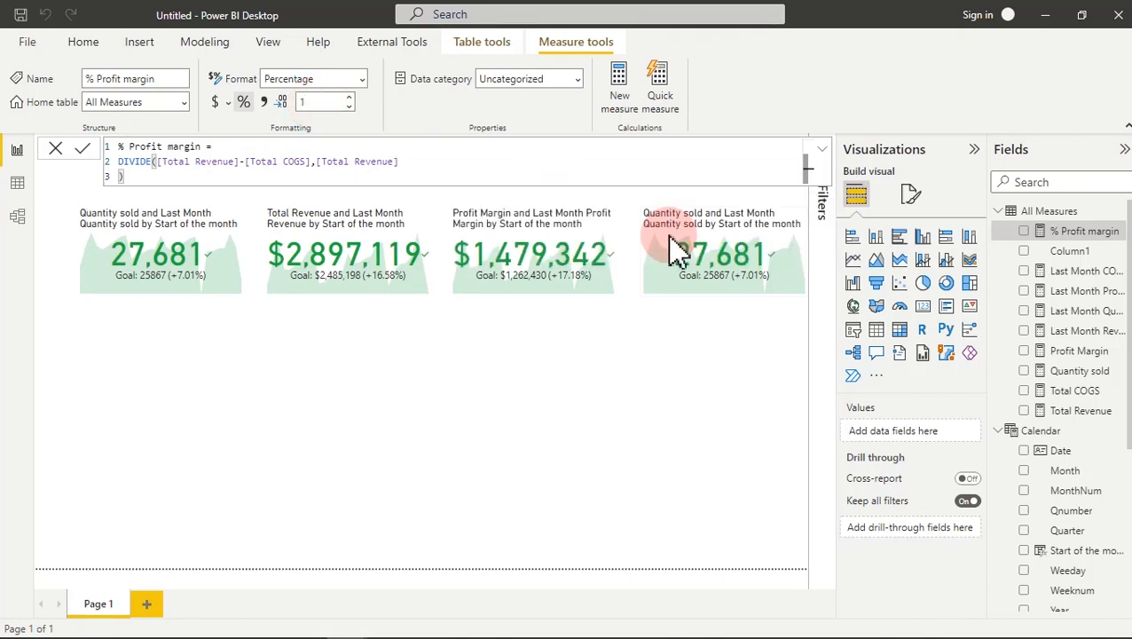
Step: Create a new measure named Last Month % Profit Margin from a copy of the Last Month Profit Margin formula
click(1084, 294)
click(138, 263)
drag(139, 263, 107, 145)
key(ctrl+c)
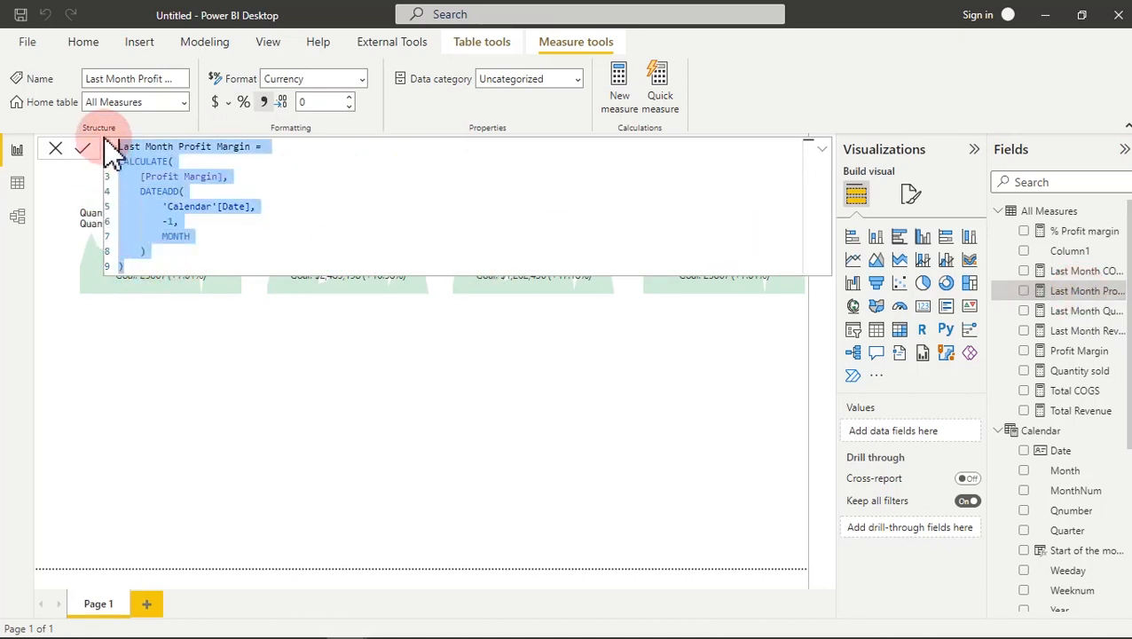
click(626, 90)
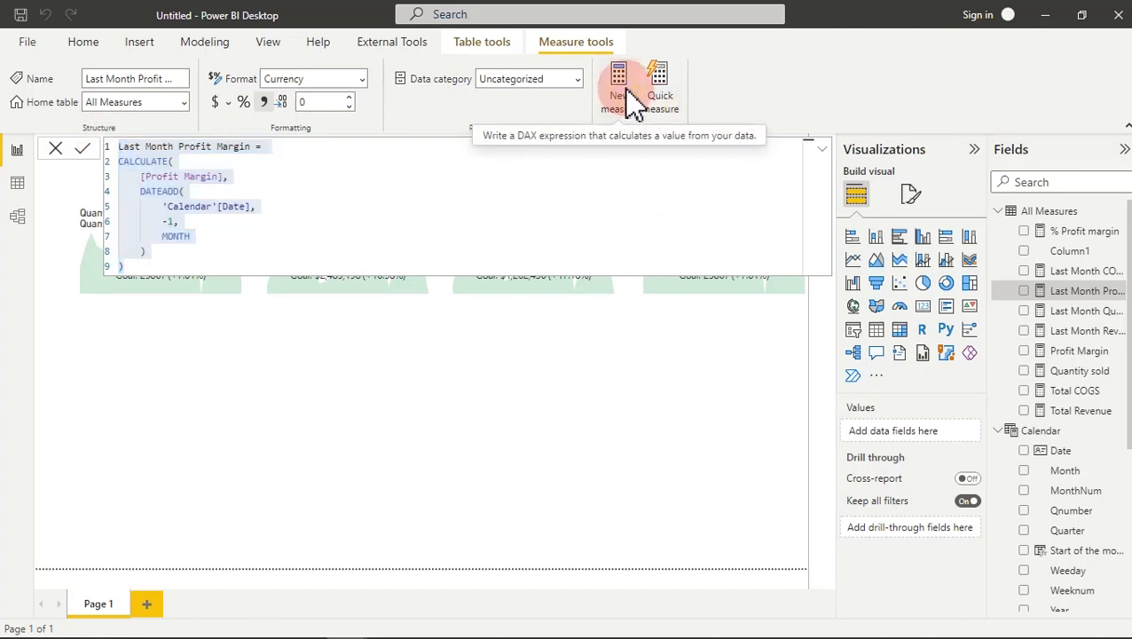
click(353, 191)
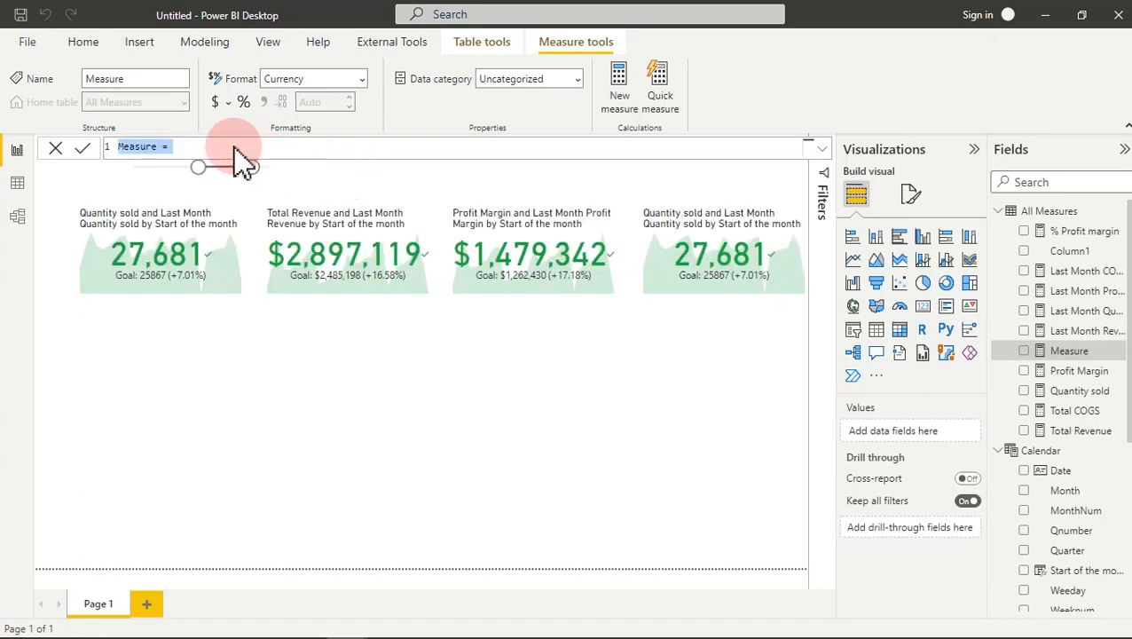
key(ctrl+v)
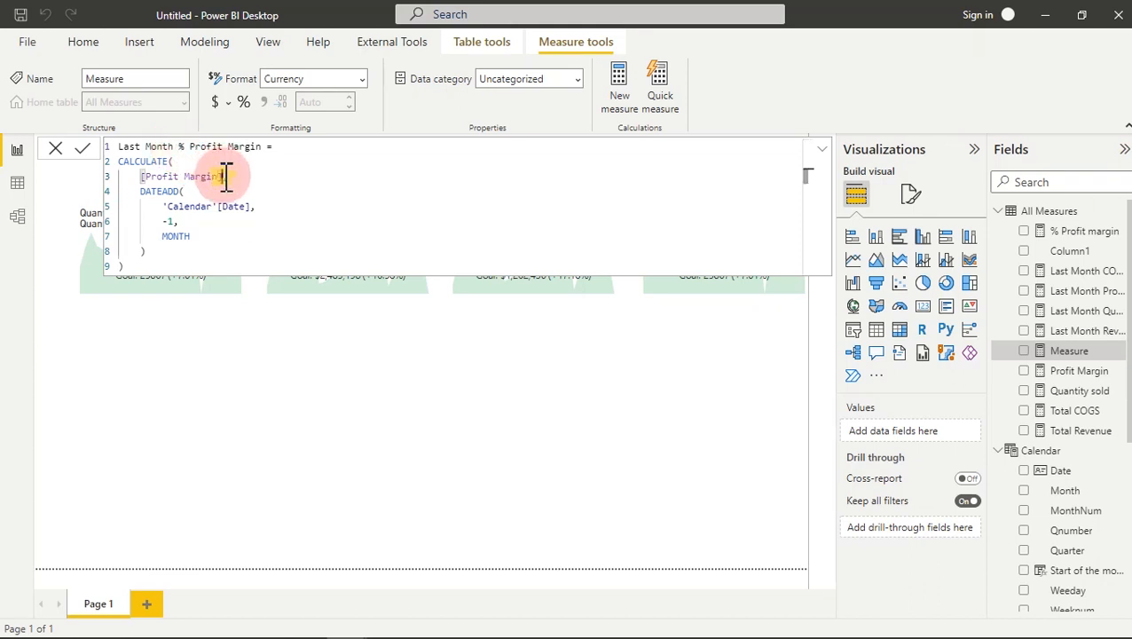
Step: Replace the new measure's CALCULATE expression with [% Profit margin], commit it, and format the measure as Percentage with 1 decimal place
drag(227, 176, 141, 175)
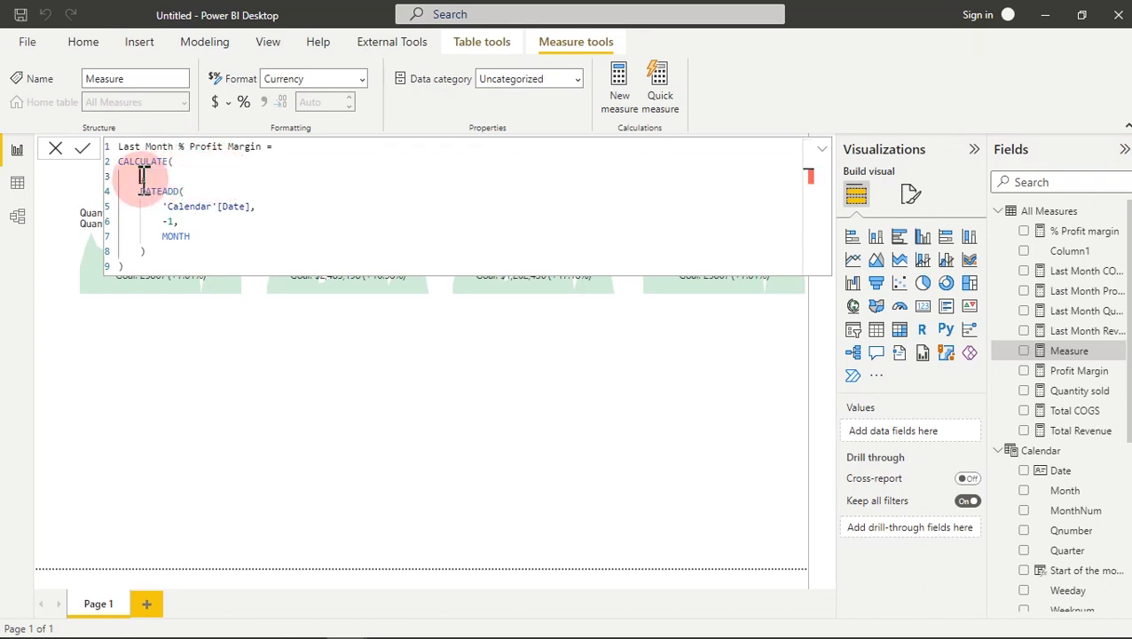
text([)
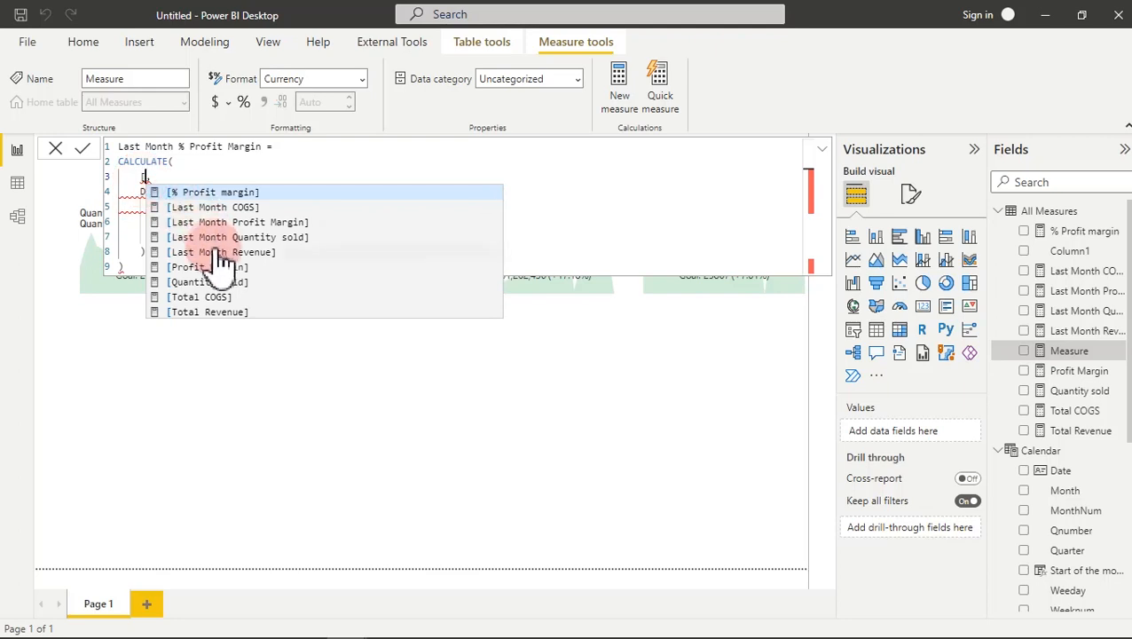
click(221, 192)
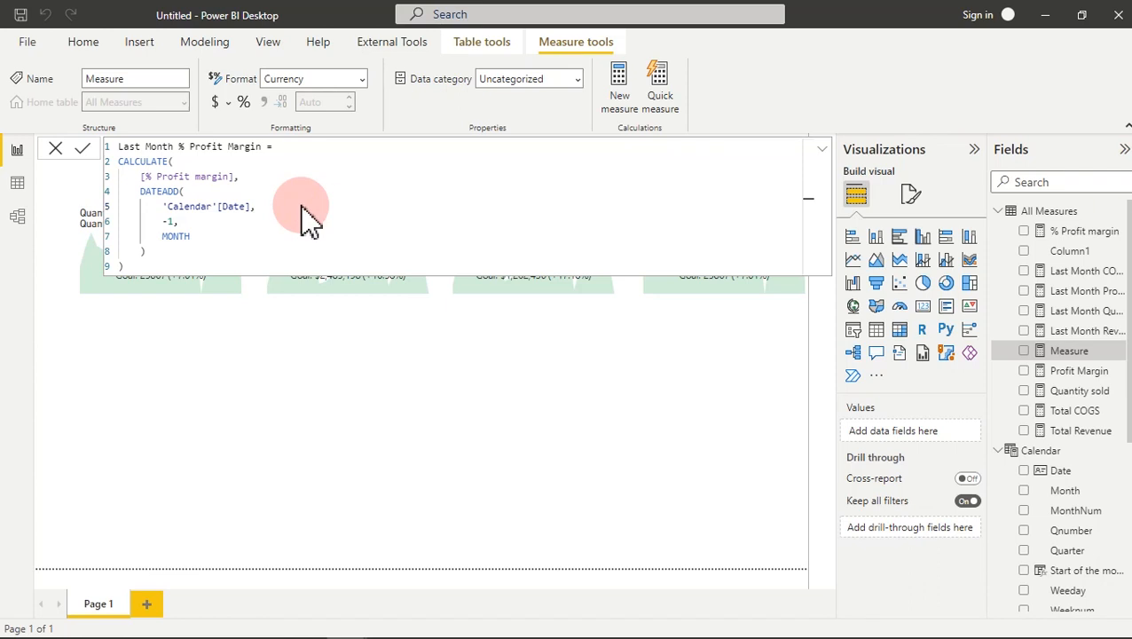
key(Return)
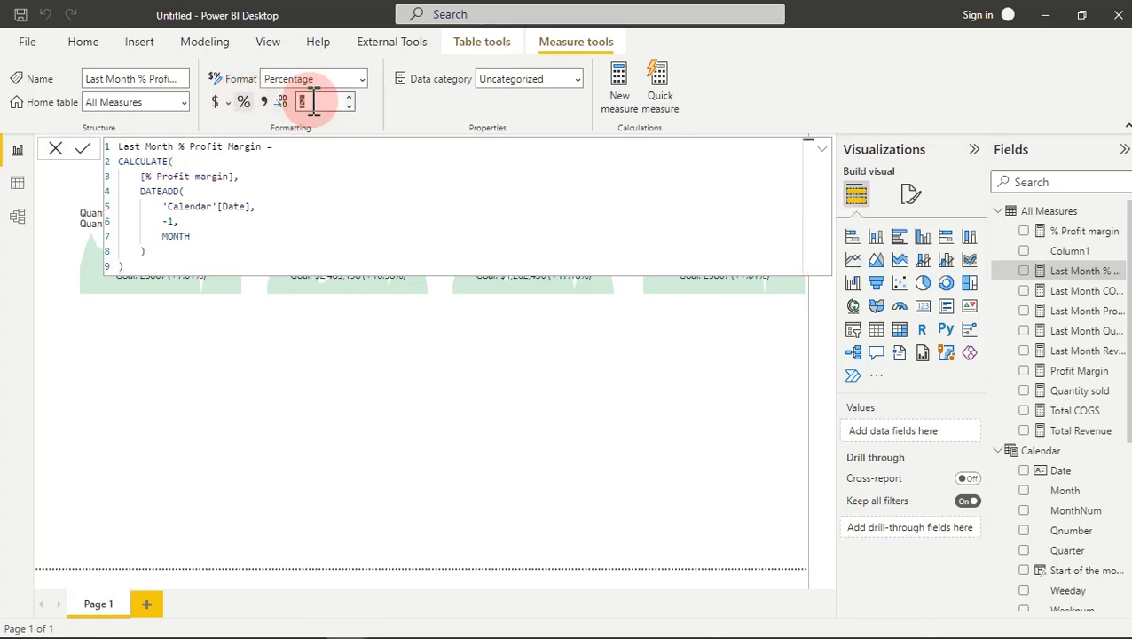
key(BackSpace)
text(2)
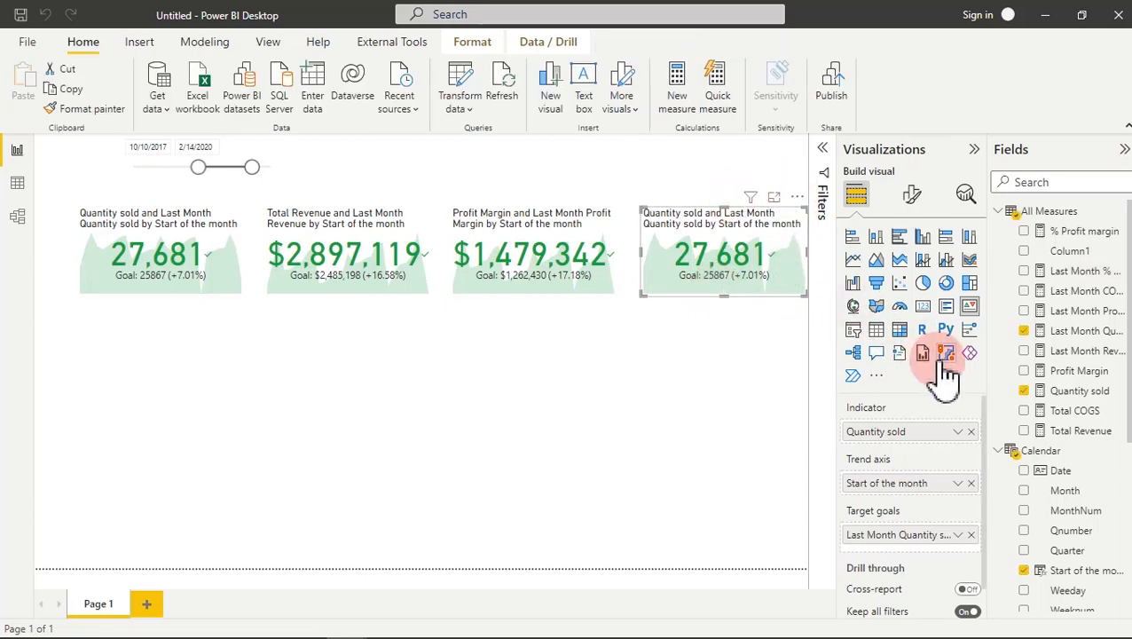
Step: Change the fourth KPI to use % Profit margin as indicator and Last Month % Profit Margin as target goal
click(970, 432)
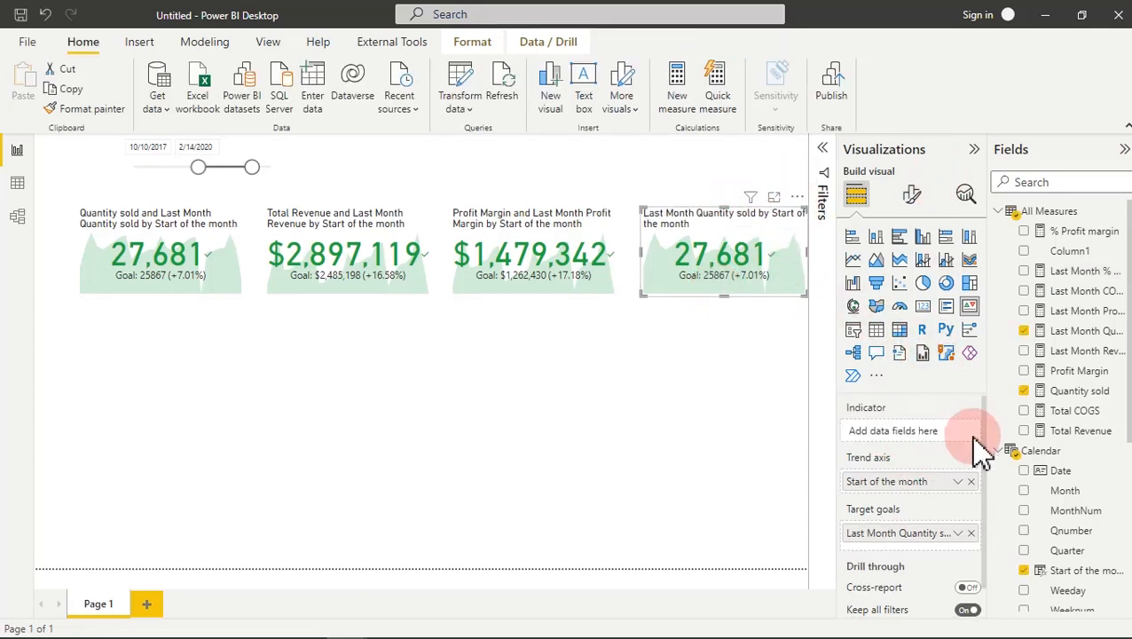
click(972, 533)
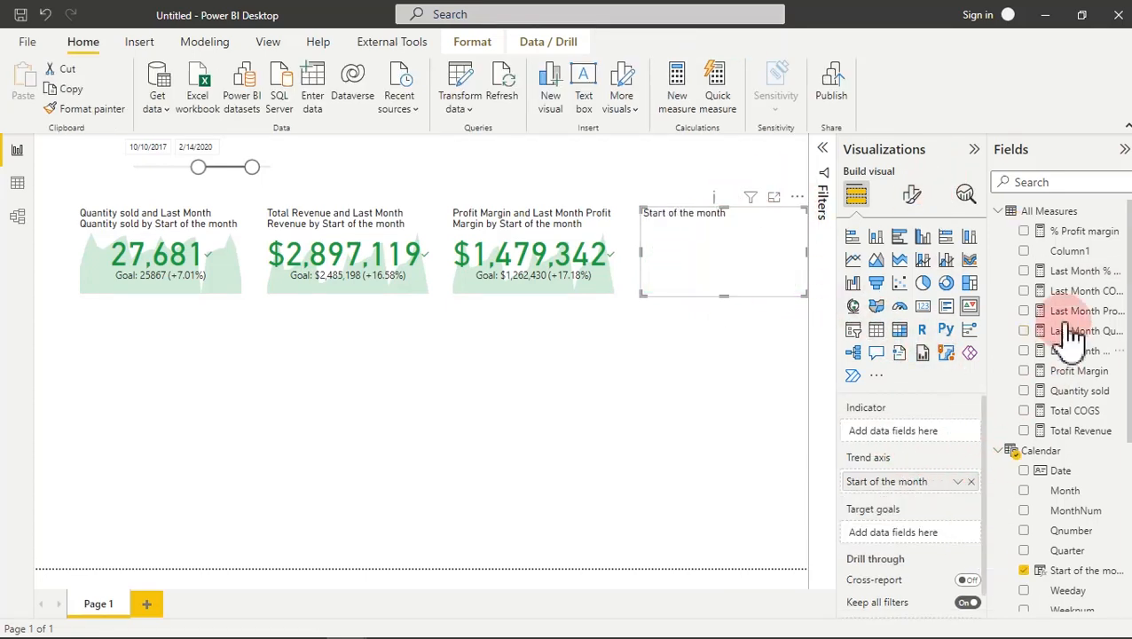
click(1025, 231)
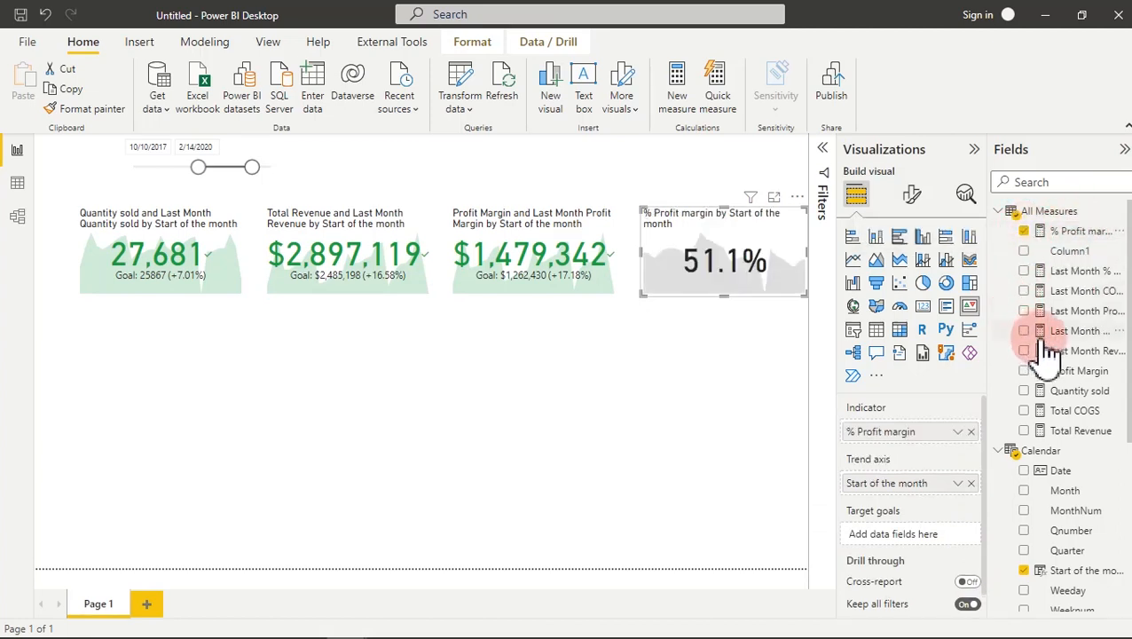
drag(1075, 275, 936, 545)
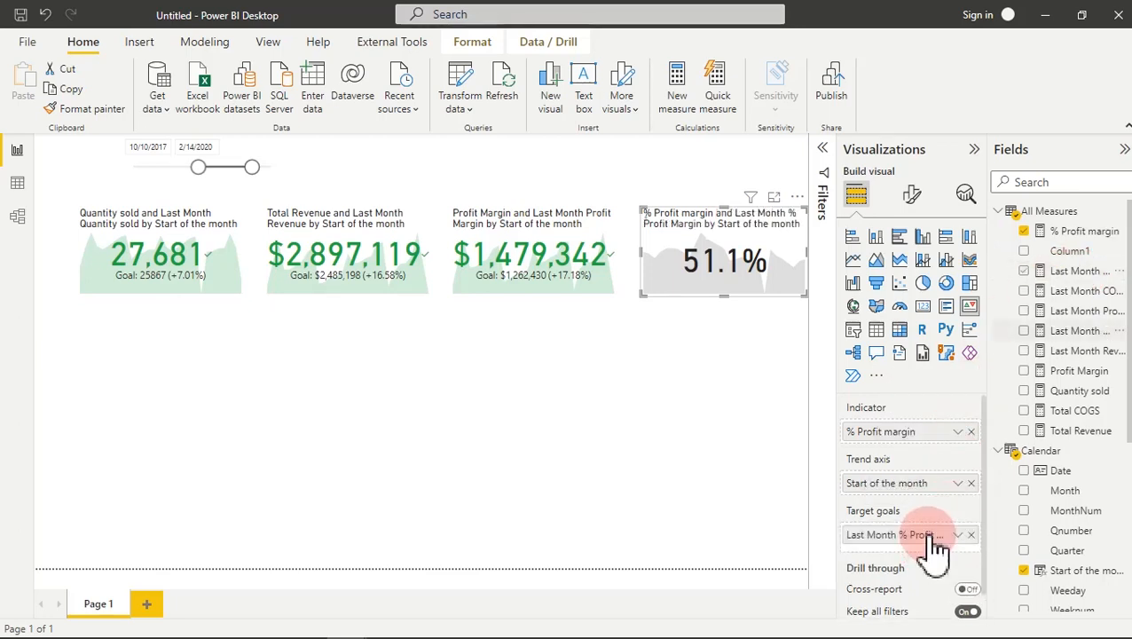
Step: Test the KPIs with different date ranges, leaving the date slicer at 5/10/2016 to 1/6/2020
mouse_move(251, 168)
mouse_down()
mouse_move(188, 182)
mouse_move(165, 169)
mouse_move(227, 169)
mouse_move(214, 183)
mouse_move(151, 173)
mouse_move(252, 182)
mouse_up()
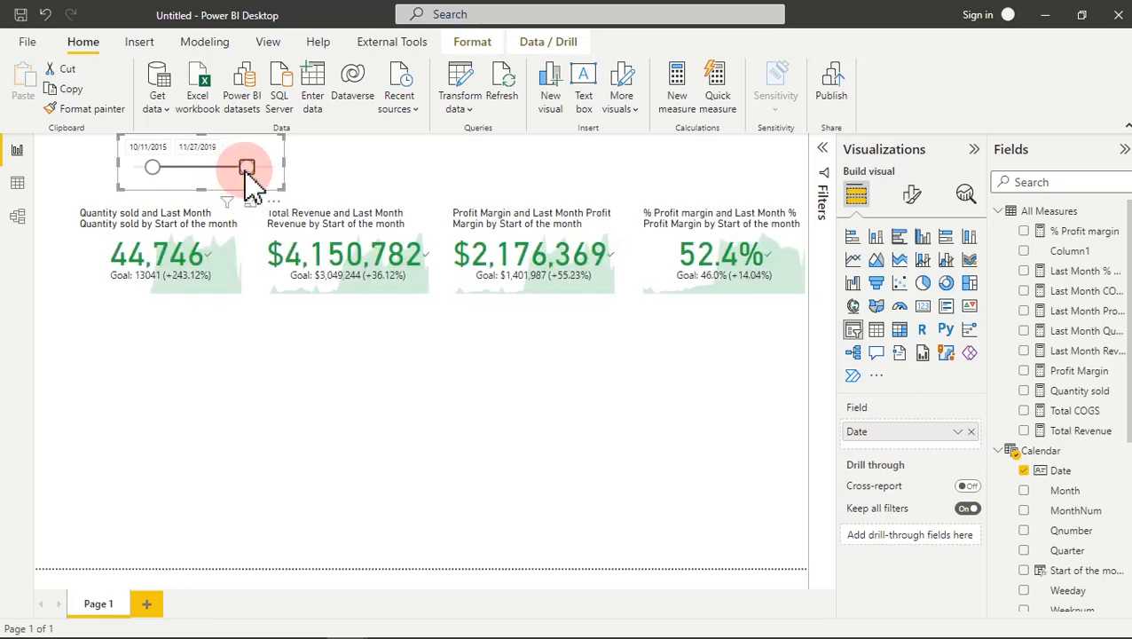
click(154, 170)
drag(154, 170, 170, 178)
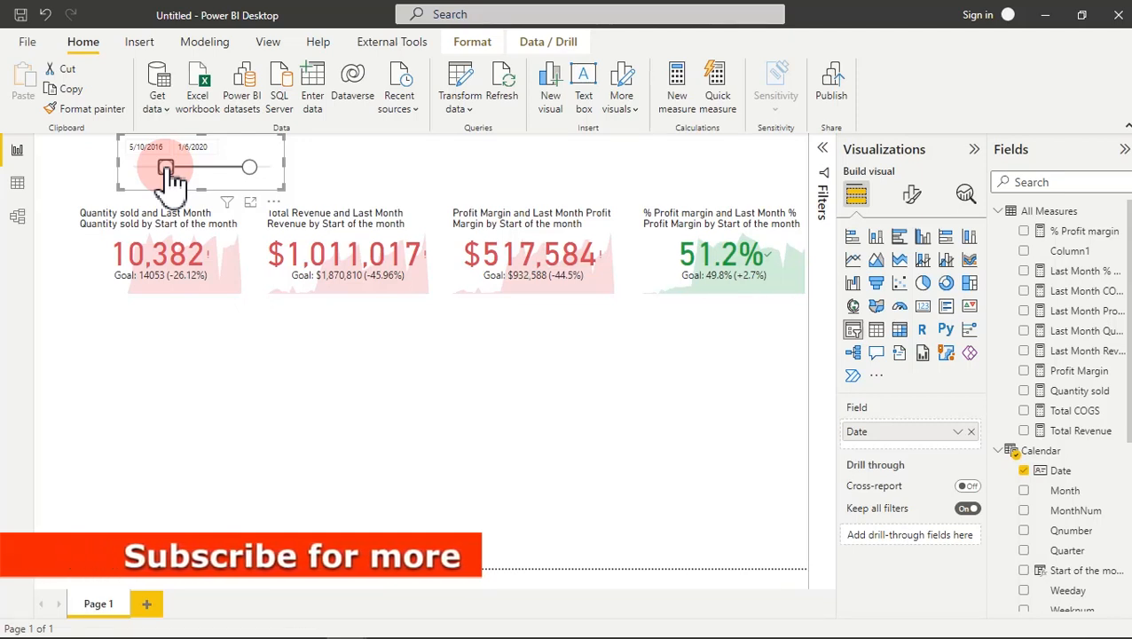
click(263, 389)
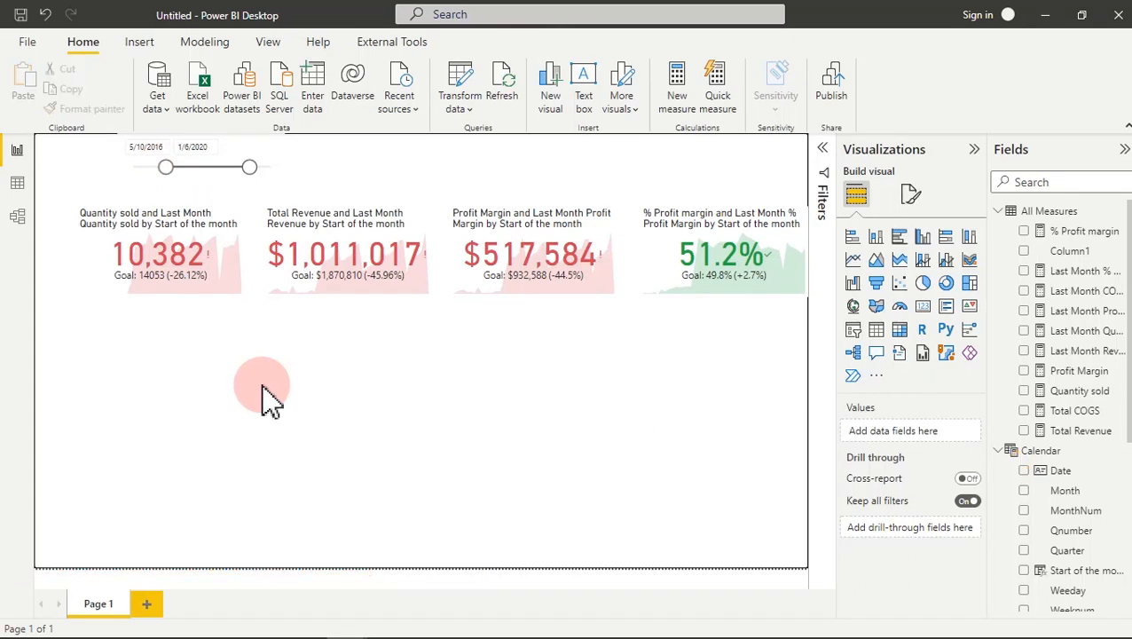
Step: Select all four KPIs together and set their height to 121
click(151, 235)
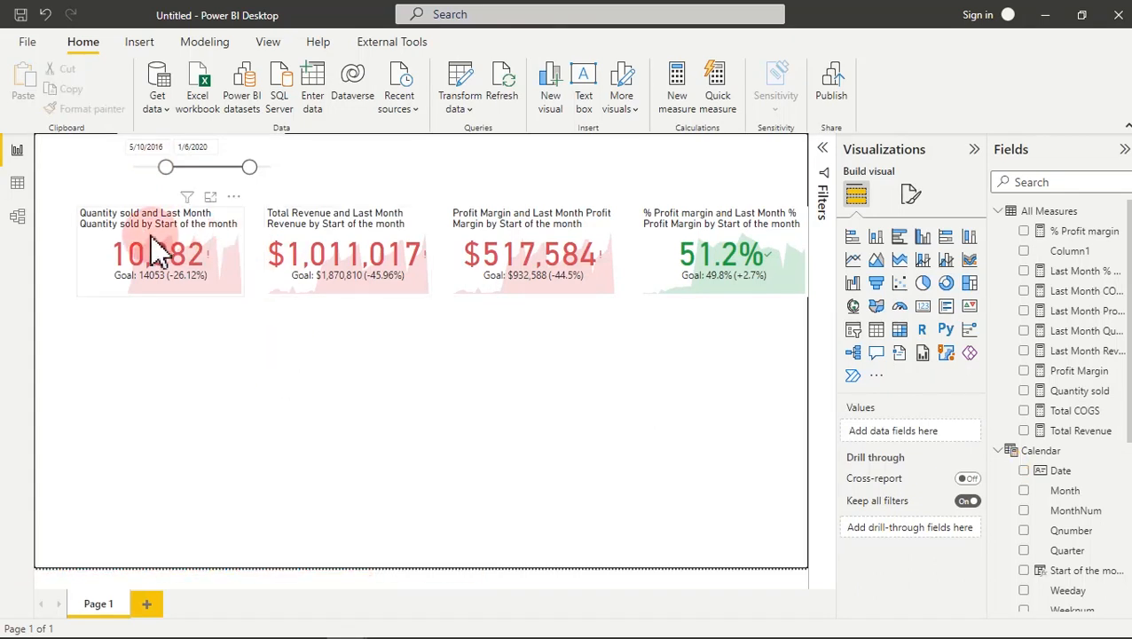
click(51, 332)
drag(54, 331, 848, 195)
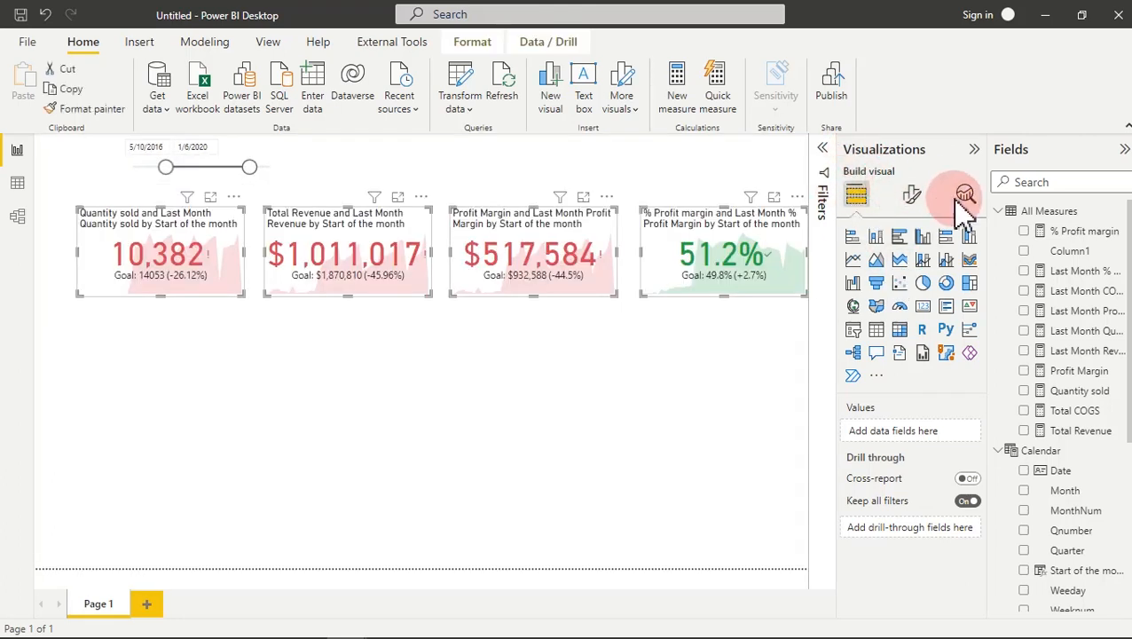
click(913, 197)
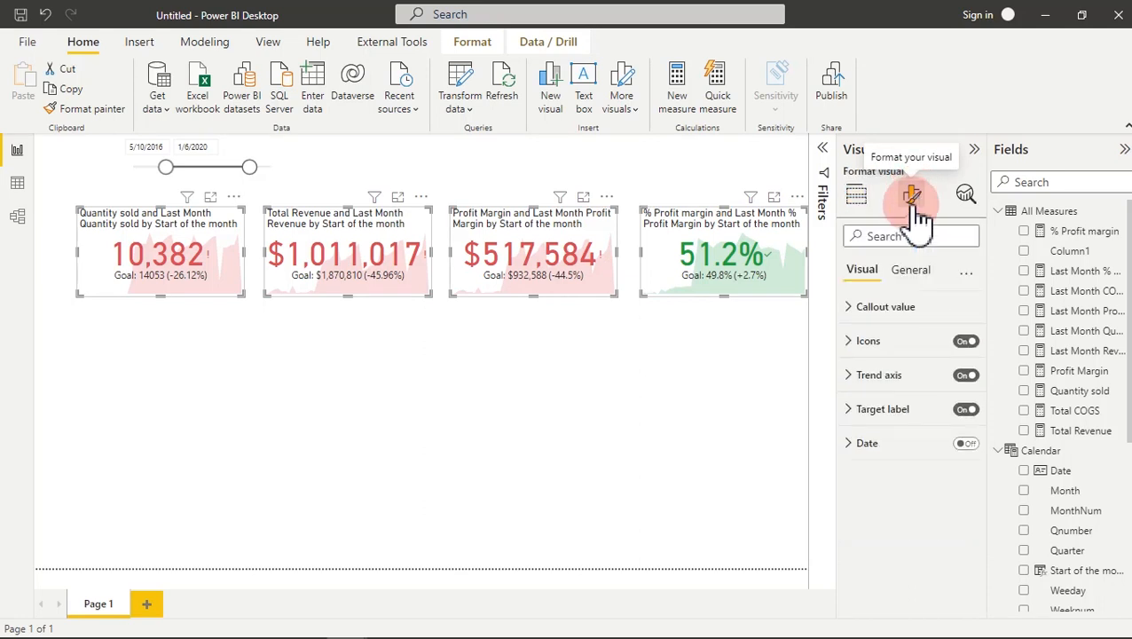
click(914, 273)
click(878, 309)
click(876, 380)
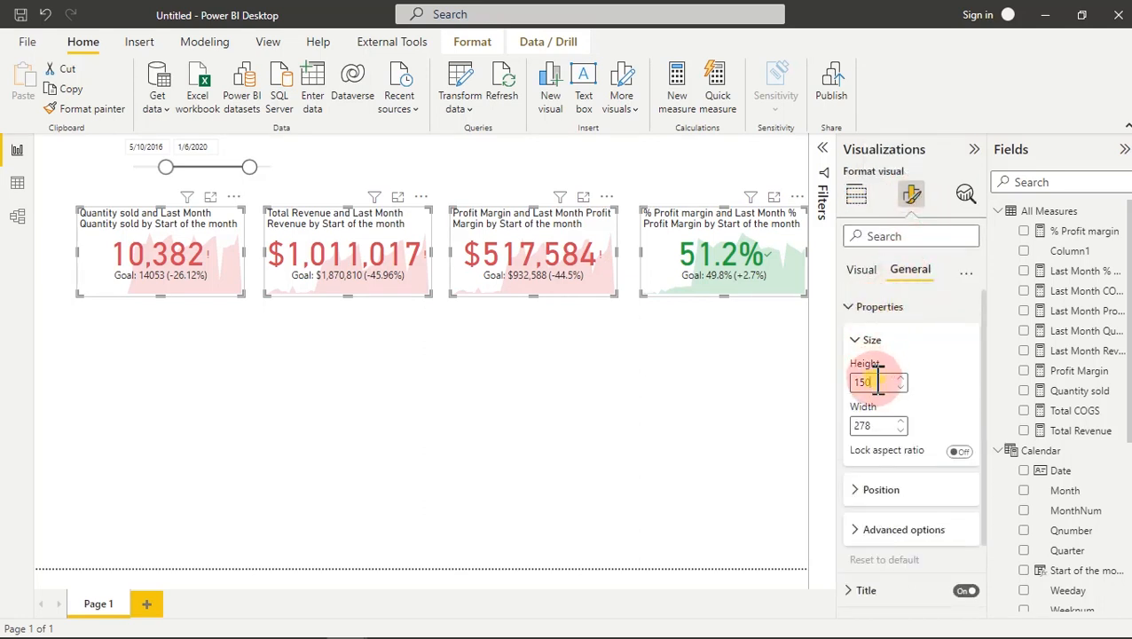
drag(876, 381, 834, 398)
text(121)
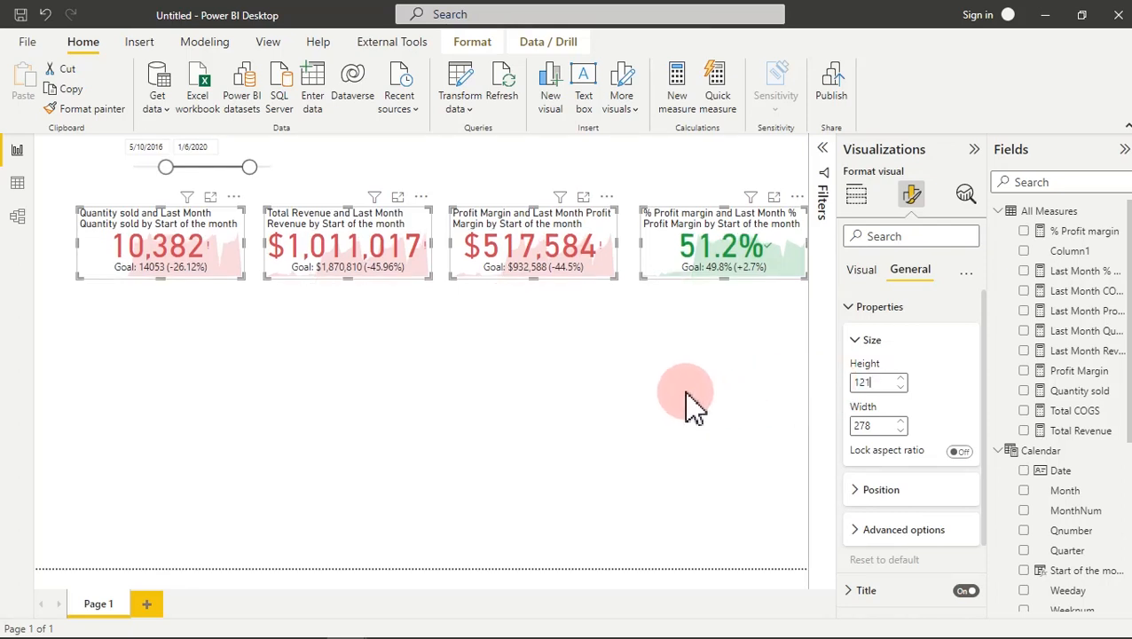
Step: Shift the row of four KPIs slightly to the left so it sits evenly between the page edges
click(700, 261)
drag(701, 257, 681, 255)
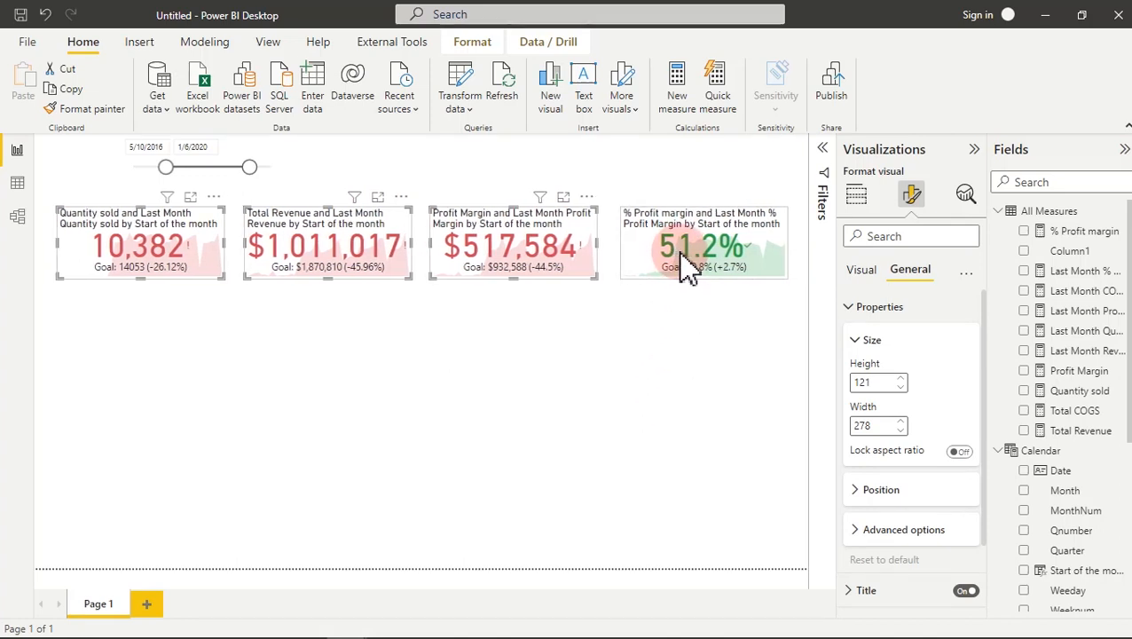
click(688, 266)
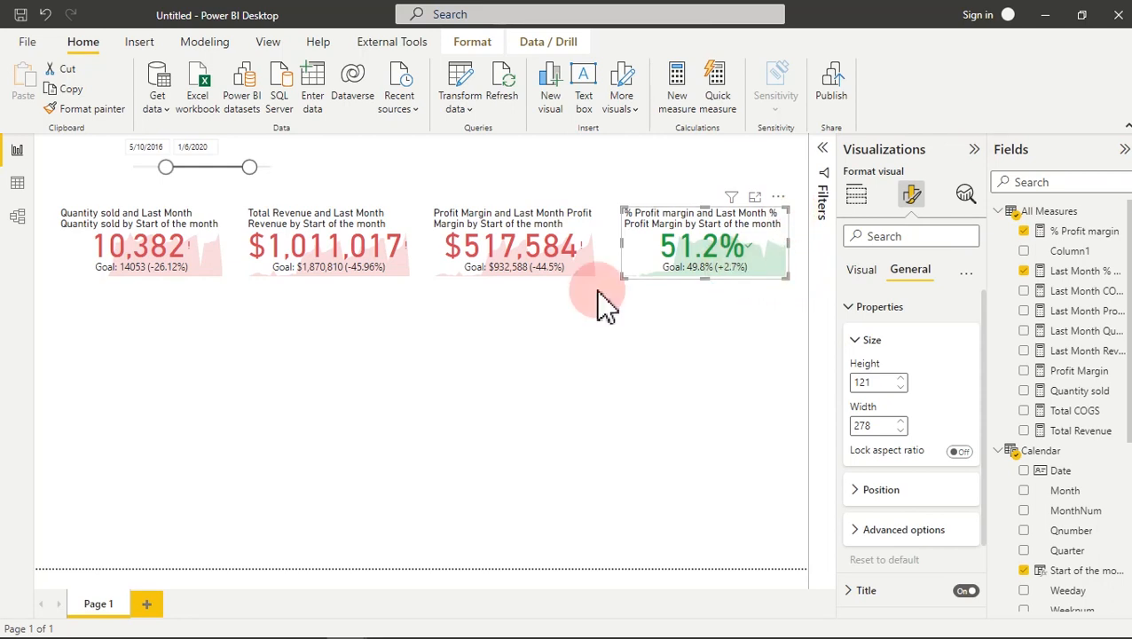
Step: Select the four KPIs together and nudge them up closer to the date slicer
drag(804, 327, 46, 210)
key(Up)
key(Up)
key(Up)
key(Up)
key(Up)
key(Up)
key(Up)
key(Up)
key(Up)
key(Up)
key(Up)
key(Up)
key(Up)
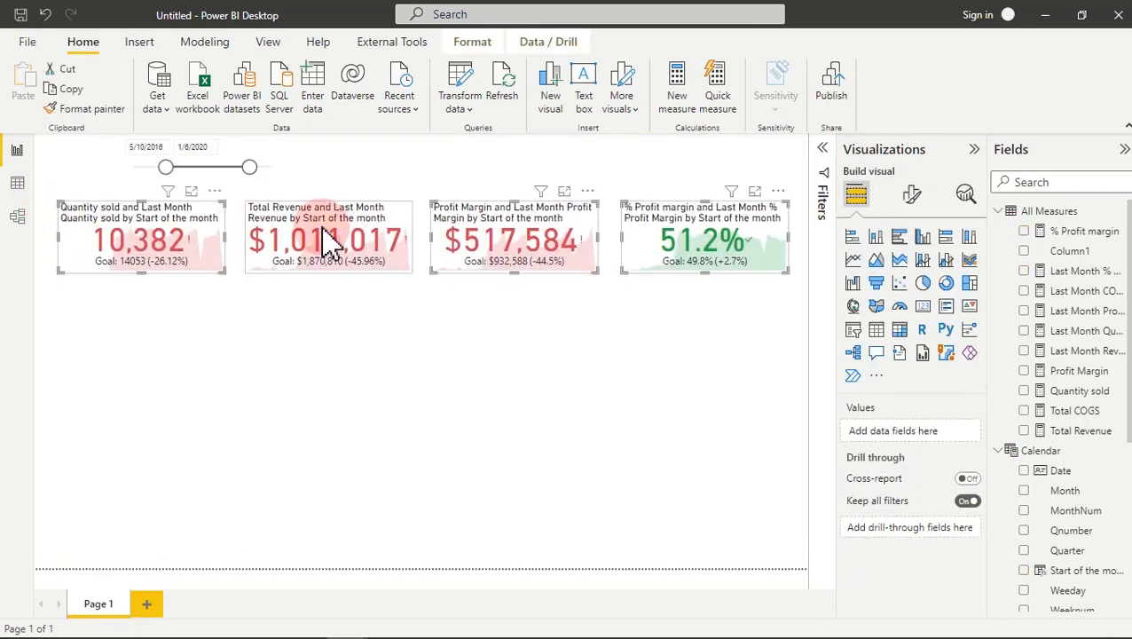
key(Up)
key(Up)
key(Up)
key(Up)
key(Up)
key(Up)
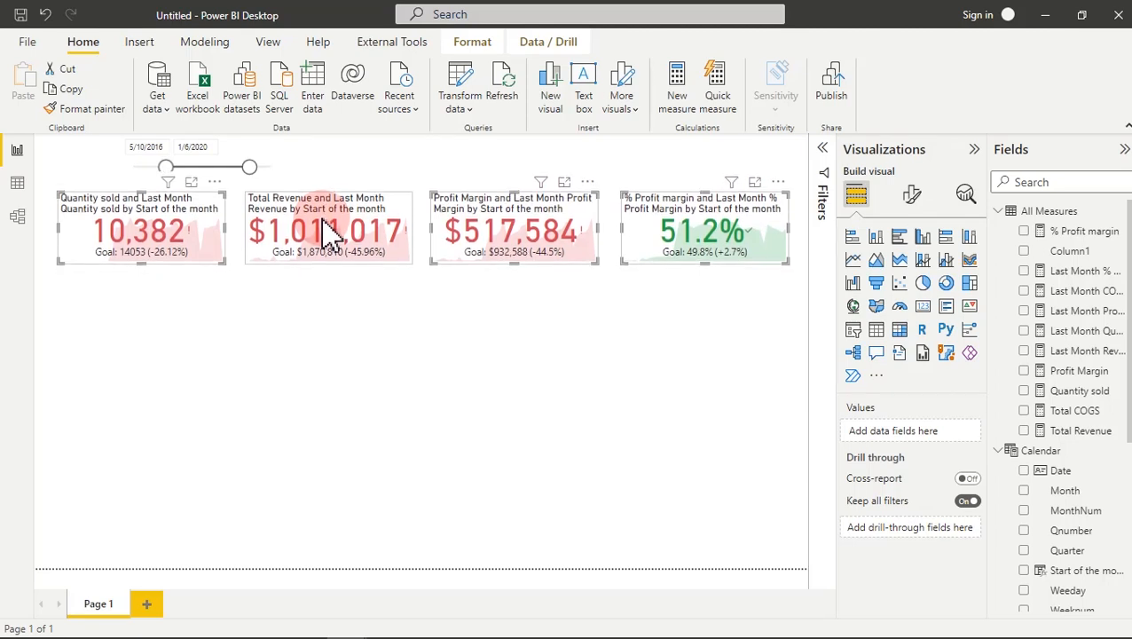
Step: Turn off the background effect of the quantity sold KPI
click(330, 232)
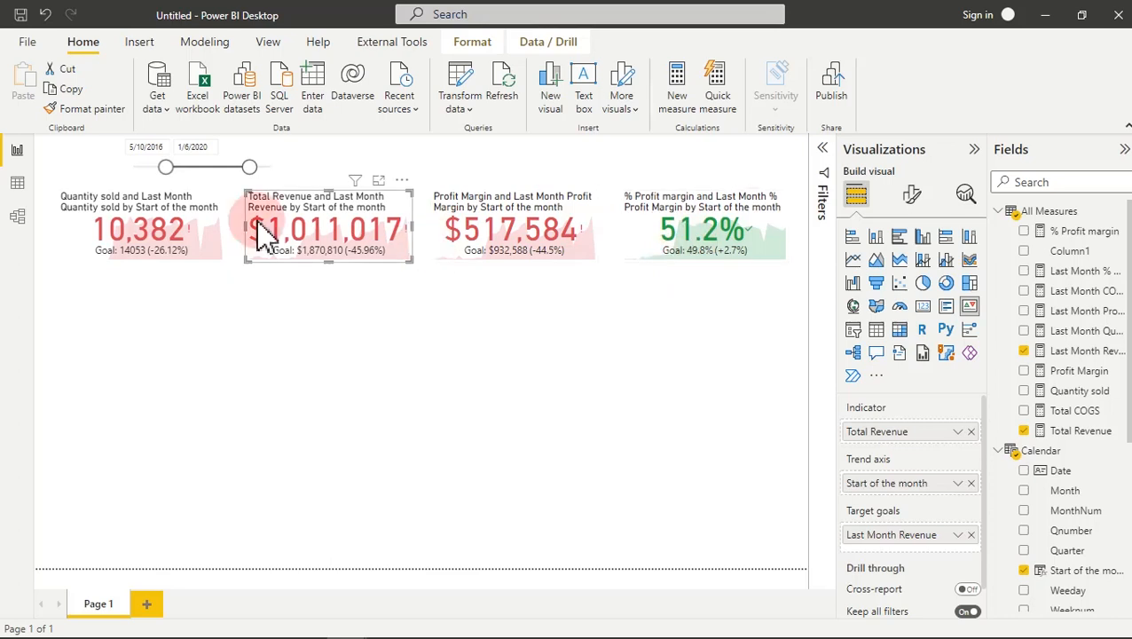
click(177, 224)
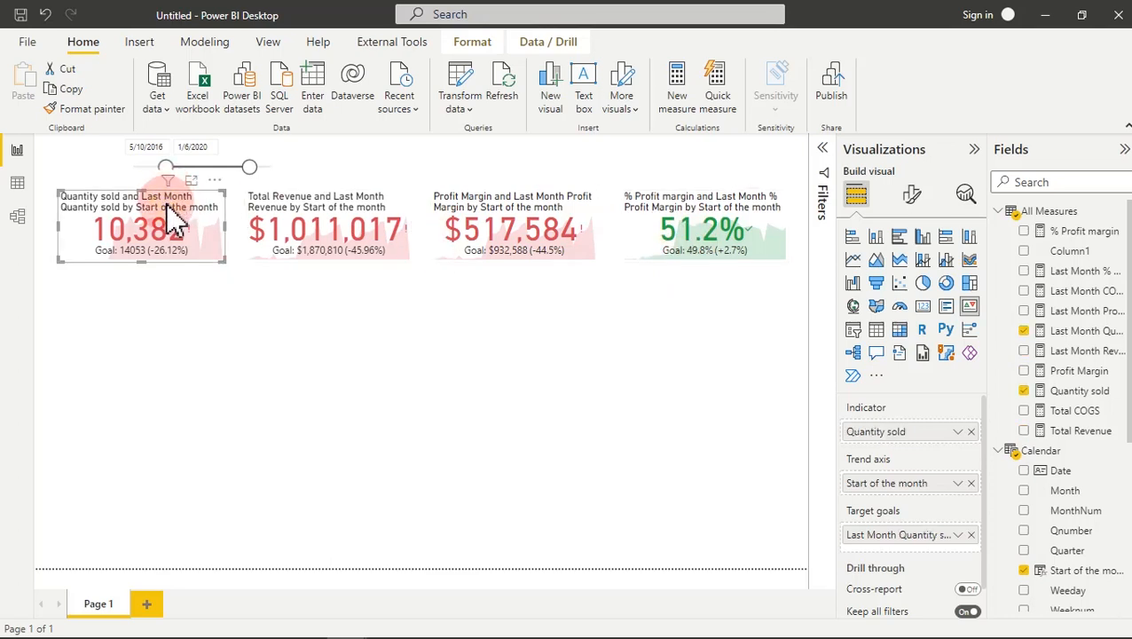
click(914, 199)
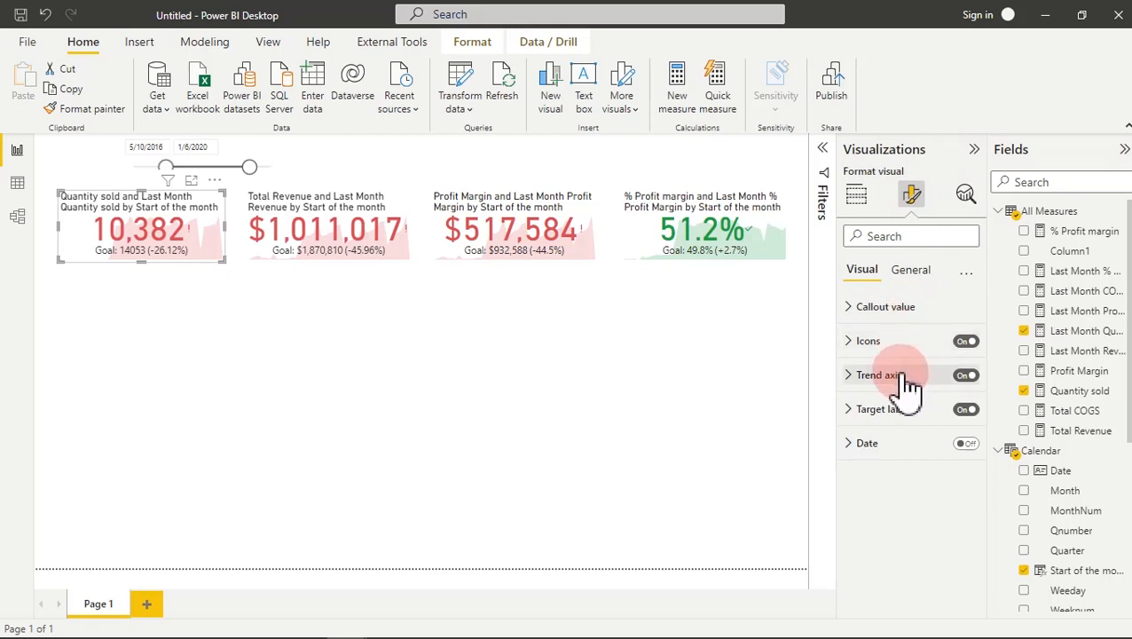
click(910, 271)
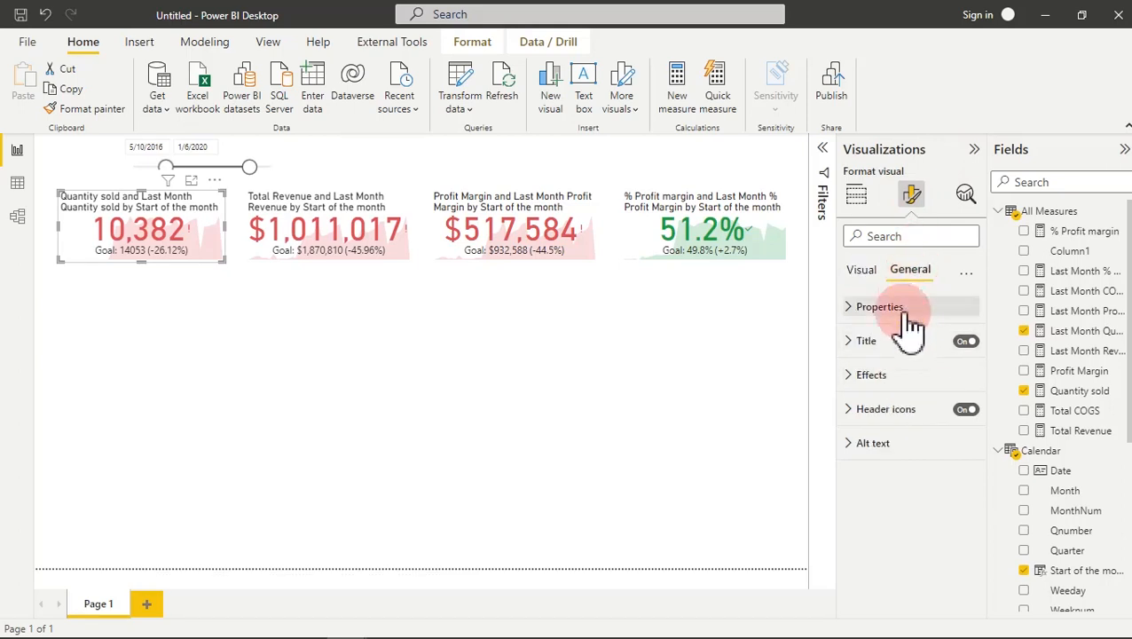
click(929, 391)
click(959, 408)
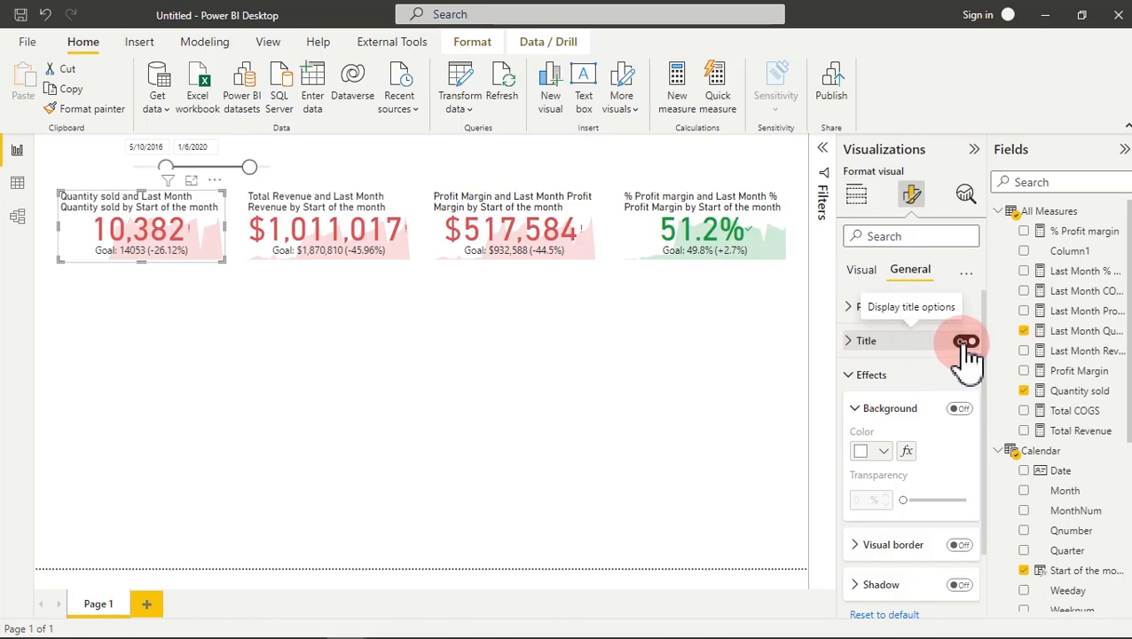
Step: Shorten the quantity KPI's title text to "Quantity sold"
click(897, 341)
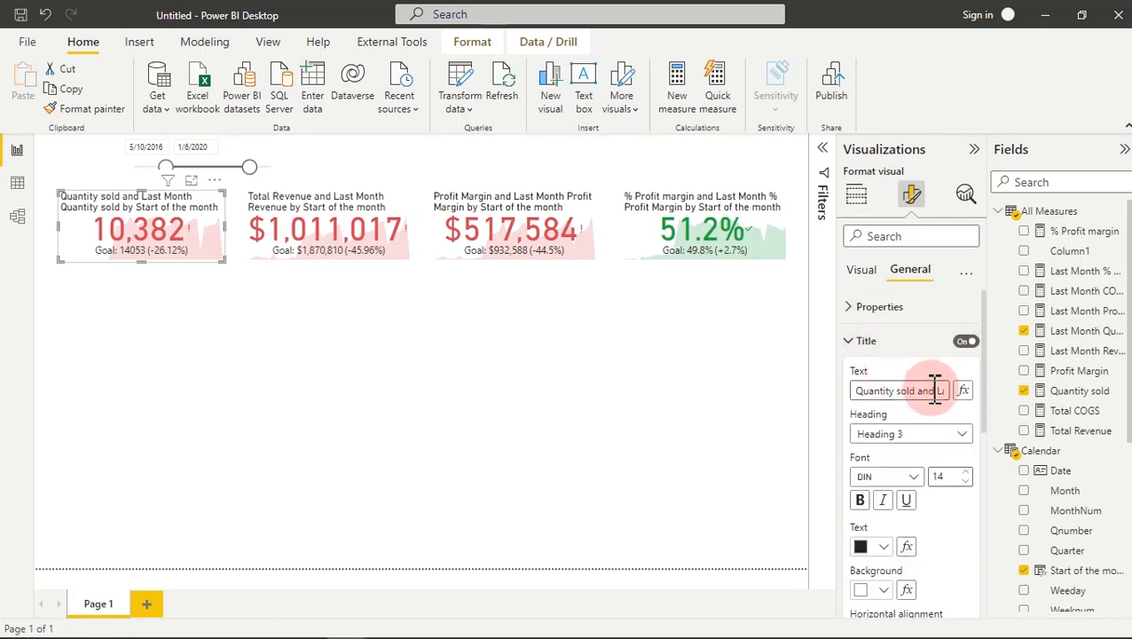
drag(921, 396, 991, 391)
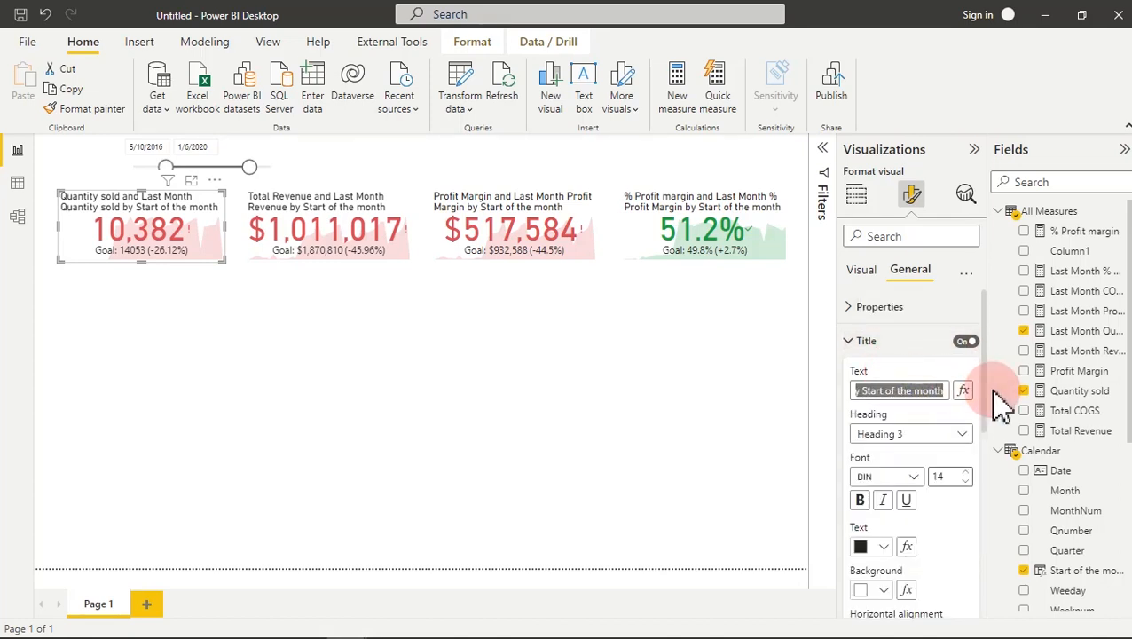
text(Quantity sold)
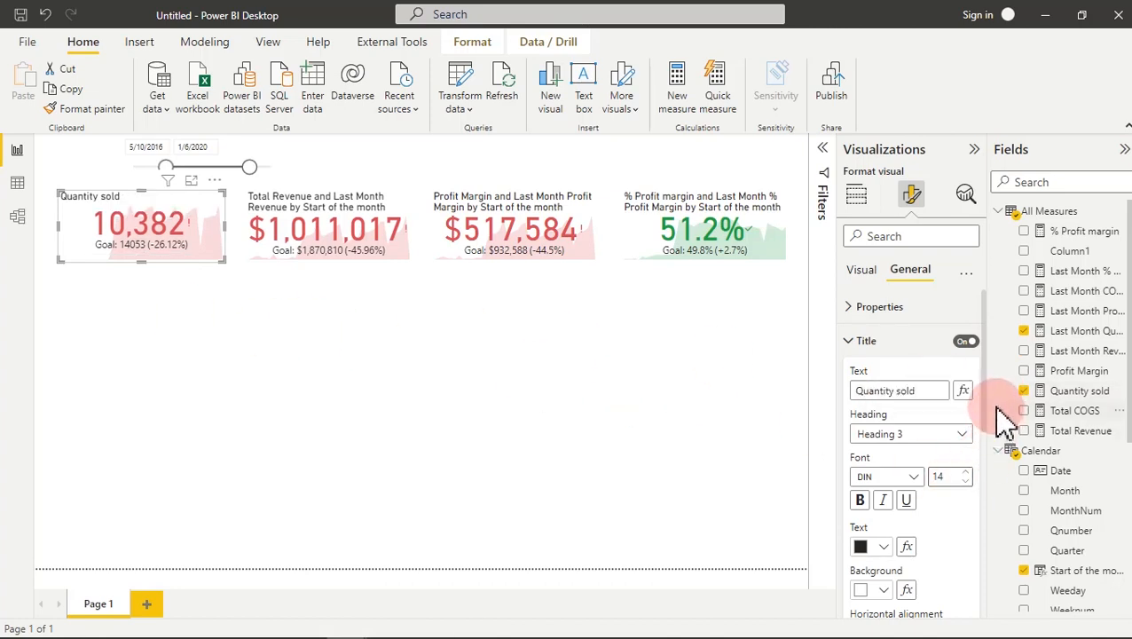
Step: Center the Quantity sold title horizontally and set its font to Comic Sans MS
scroll(991, 417, down, 4)
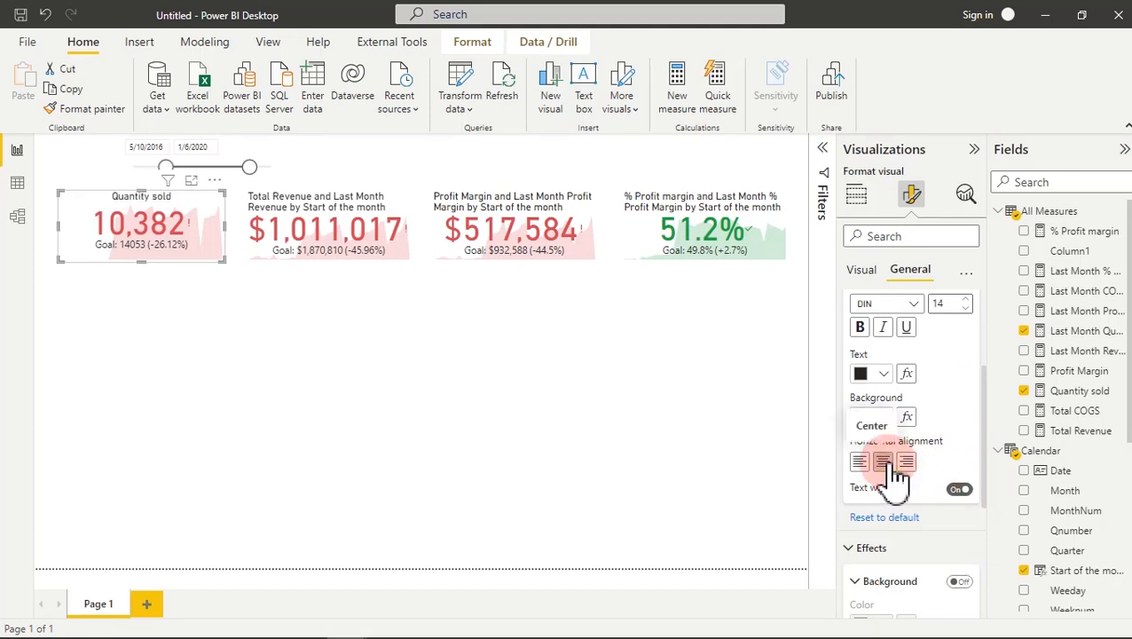
click(914, 303)
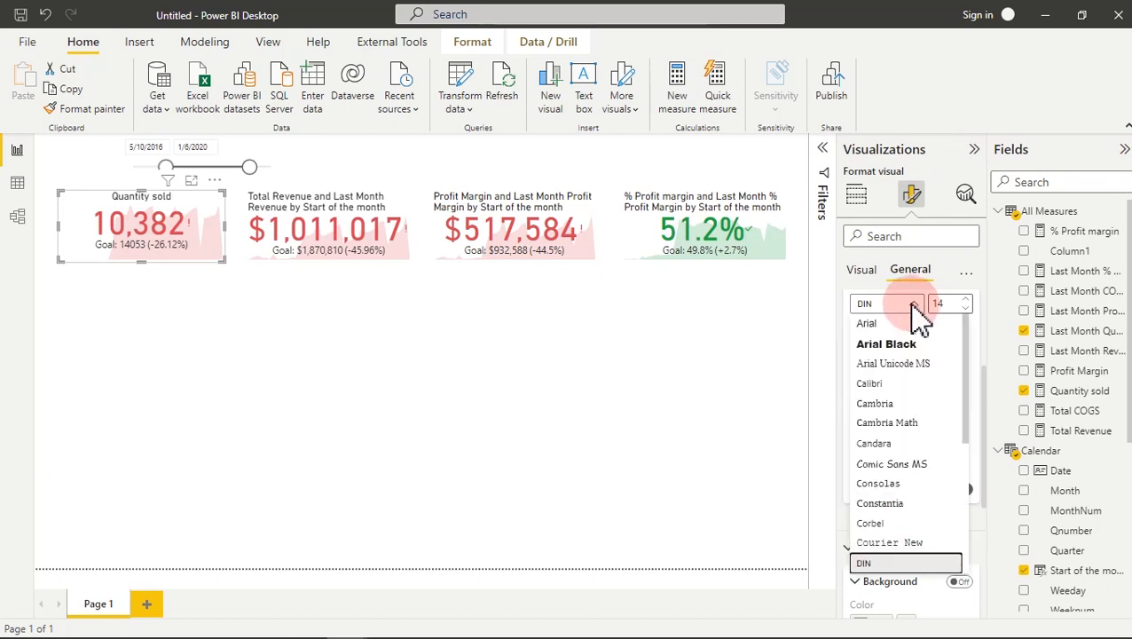
click(905, 463)
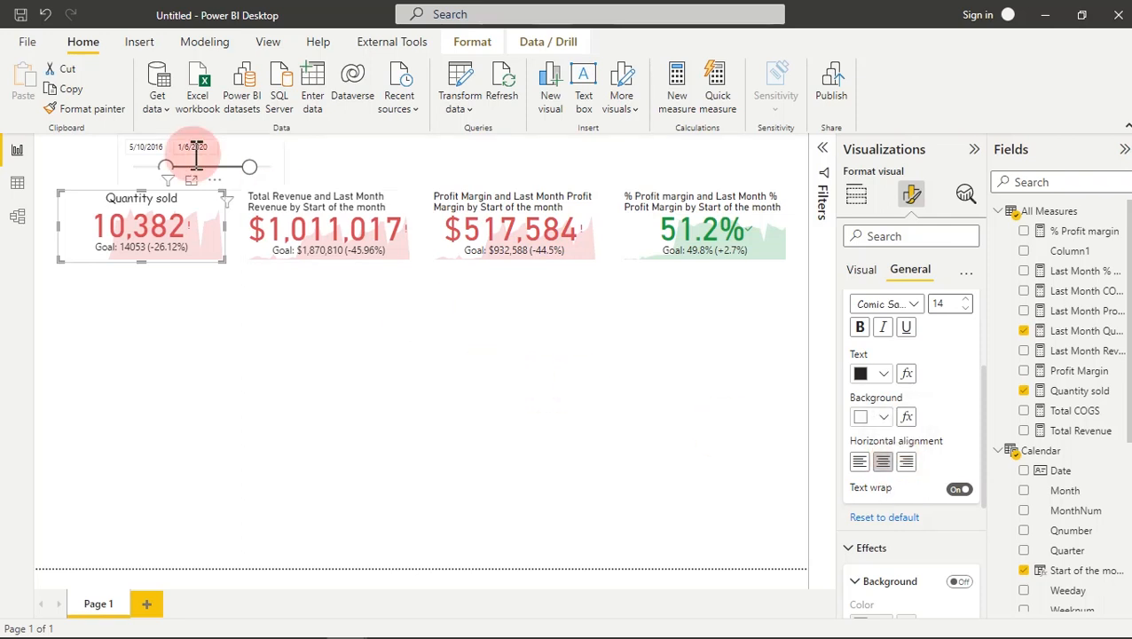
Step: Copy the Quantity sold KPI's formatting to the revenue, profit margin and % profit margin KPIs with Format painter
click(91, 110)
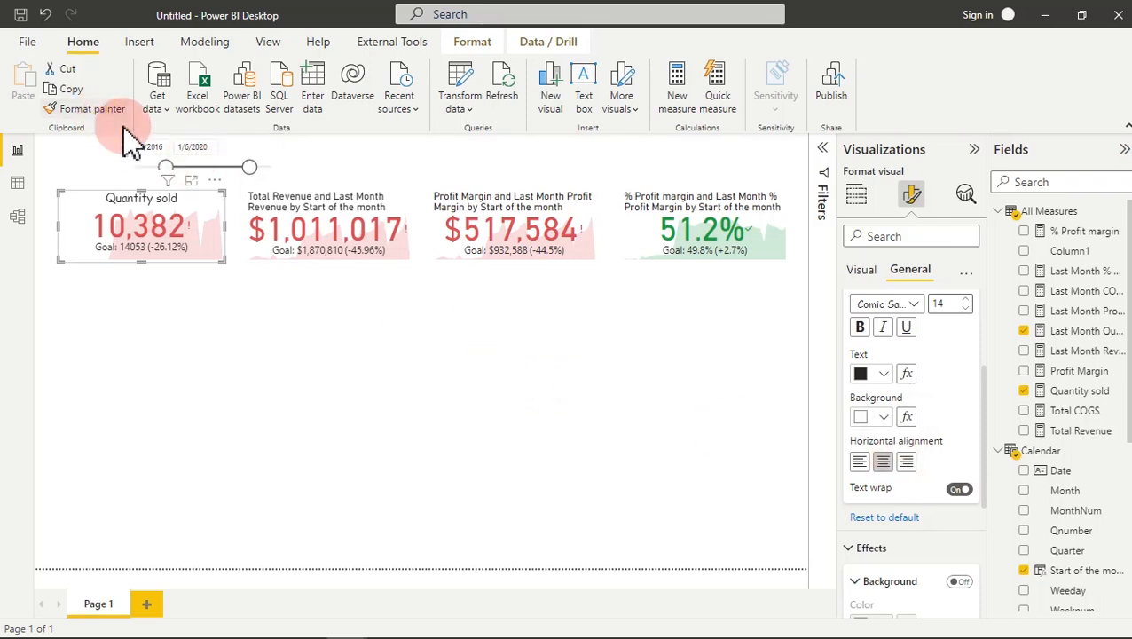
click(364, 232)
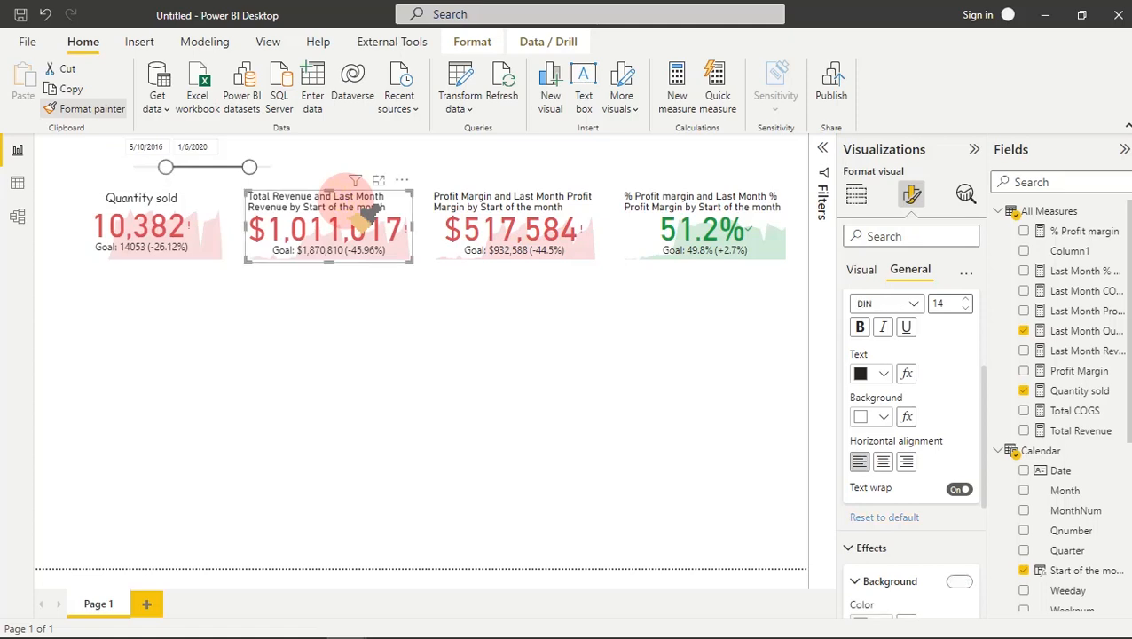
click(90, 112)
click(504, 197)
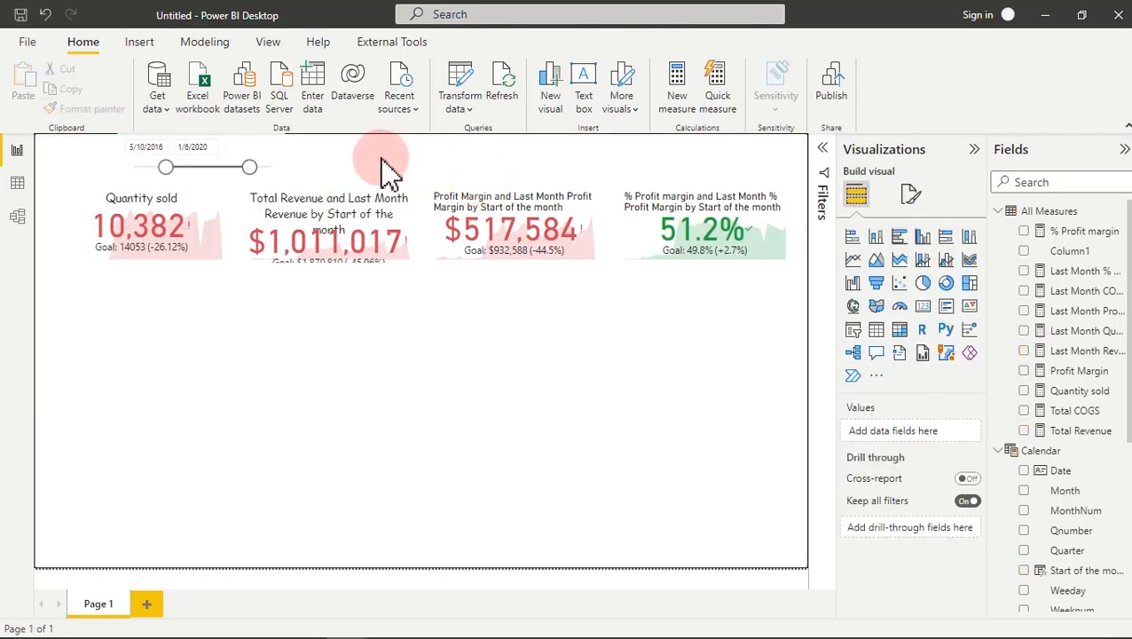
click(310, 213)
click(89, 110)
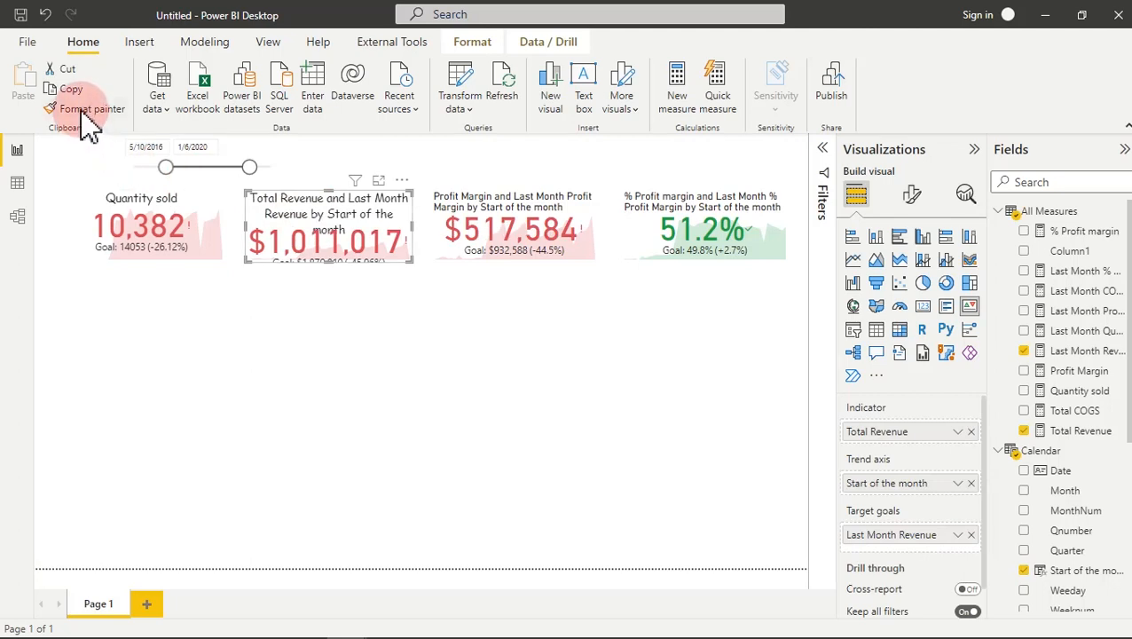
click(527, 208)
click(89, 108)
click(674, 199)
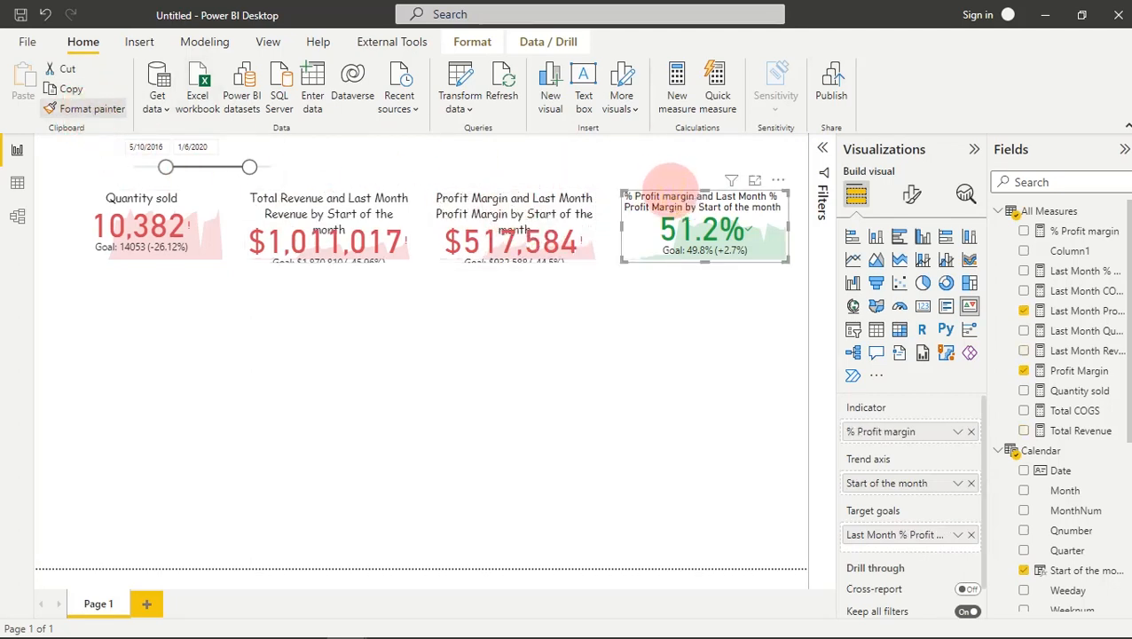
Step: Shorten the revenue KPI's title text to "Total Revenue"
click(377, 208)
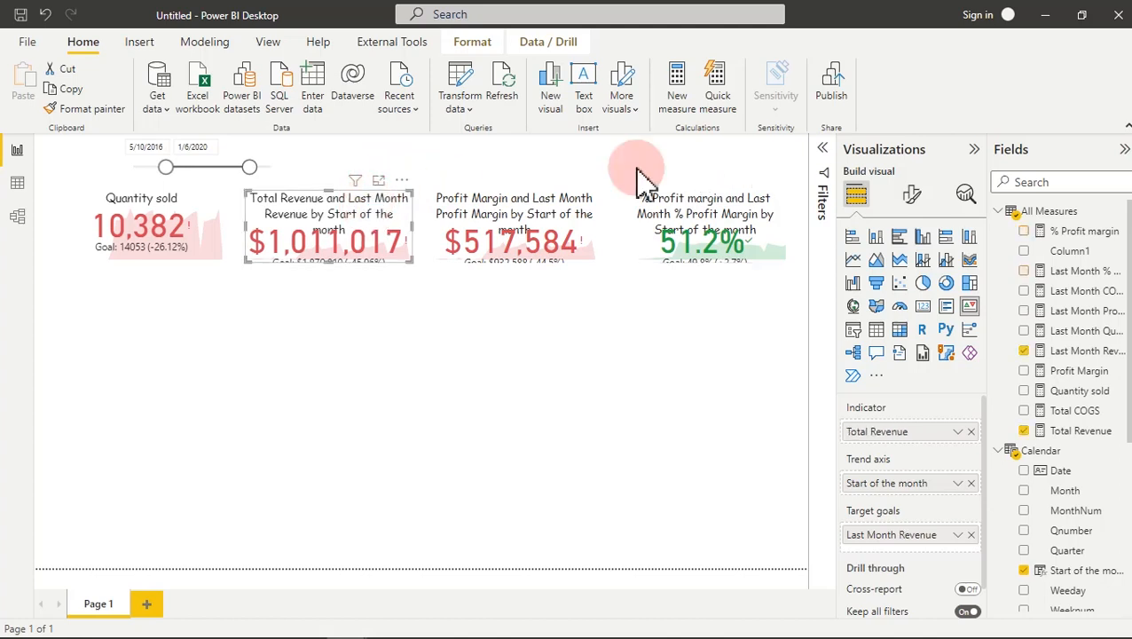
click(912, 195)
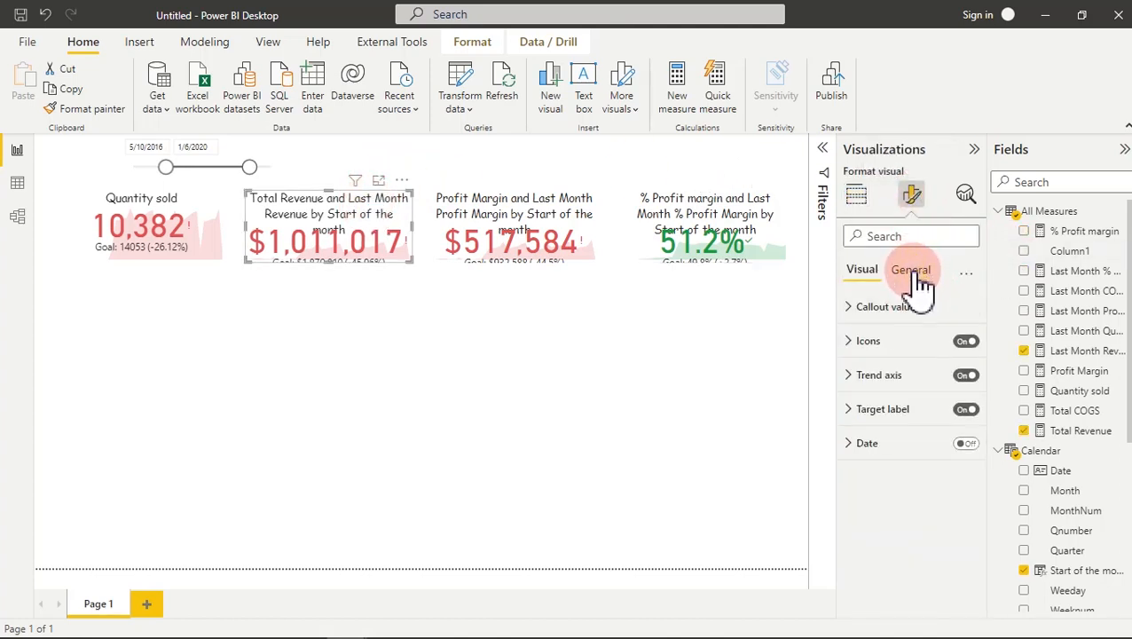
click(912, 271)
click(869, 341)
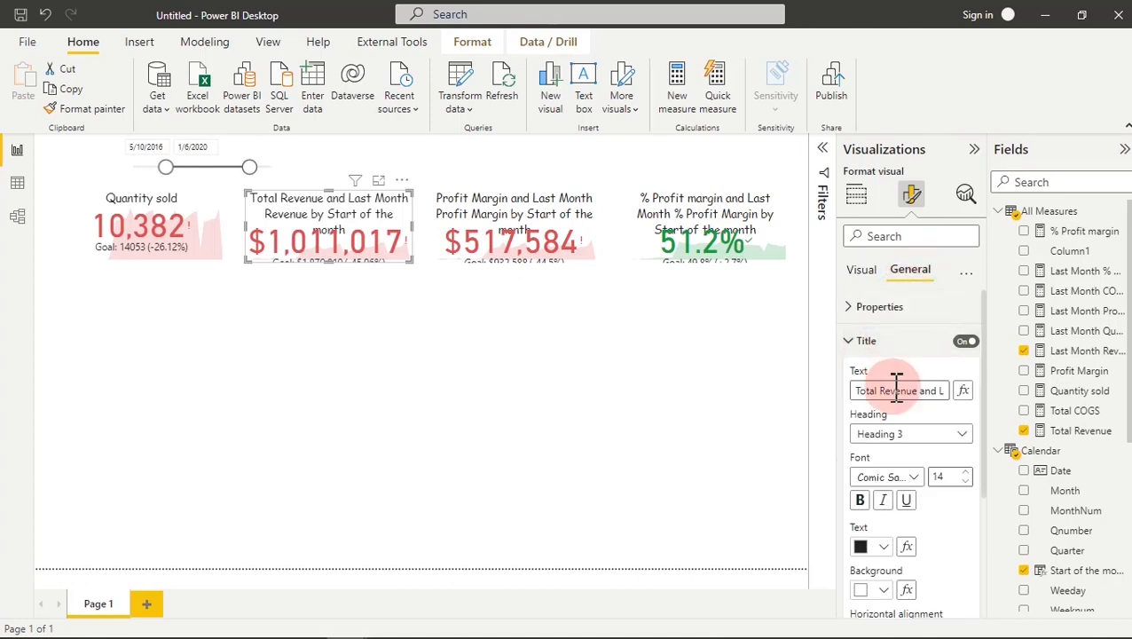
click(925, 388)
drag(924, 391, 1022, 404)
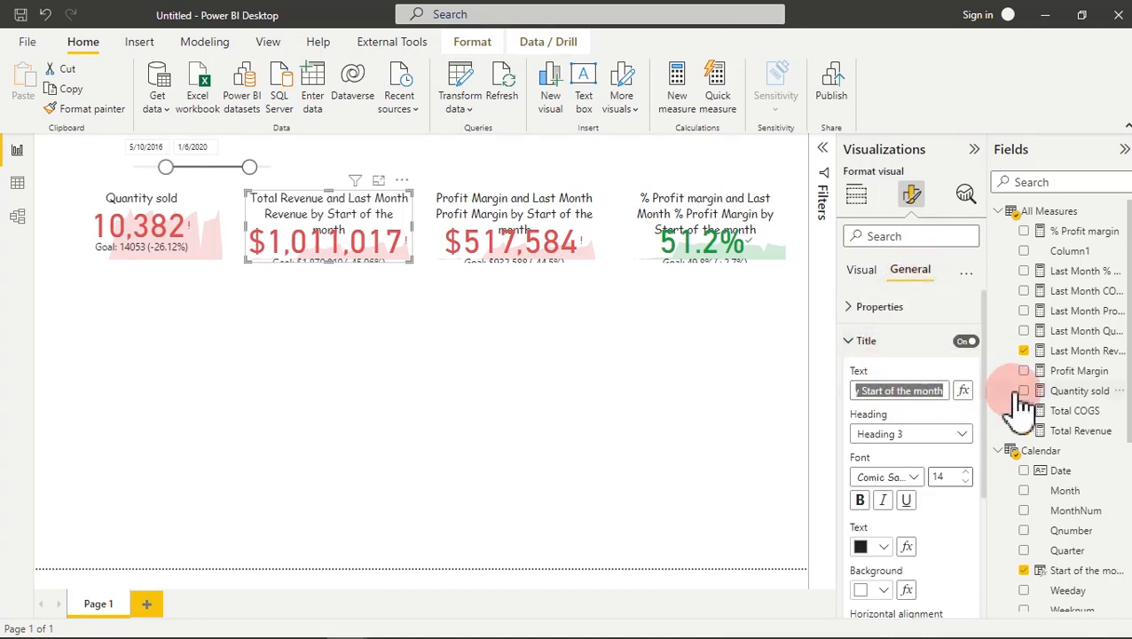
text(Total Revenue)
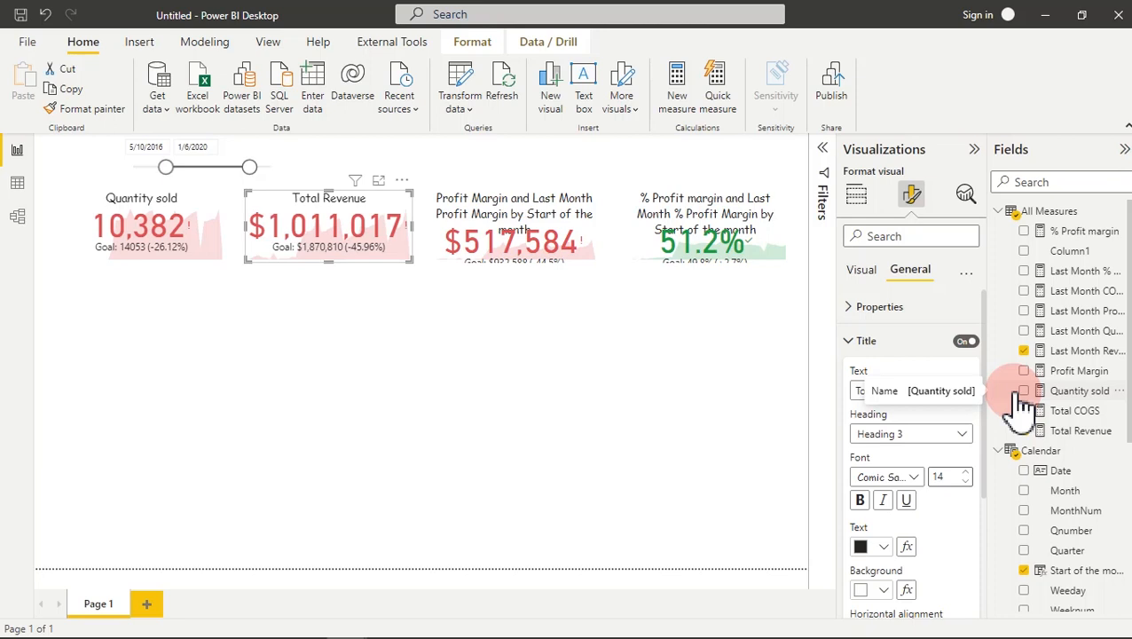
Step: Shorten the titles of the two remaining KPIs to "Profit Margin" and "% Profit margin"
click(496, 203)
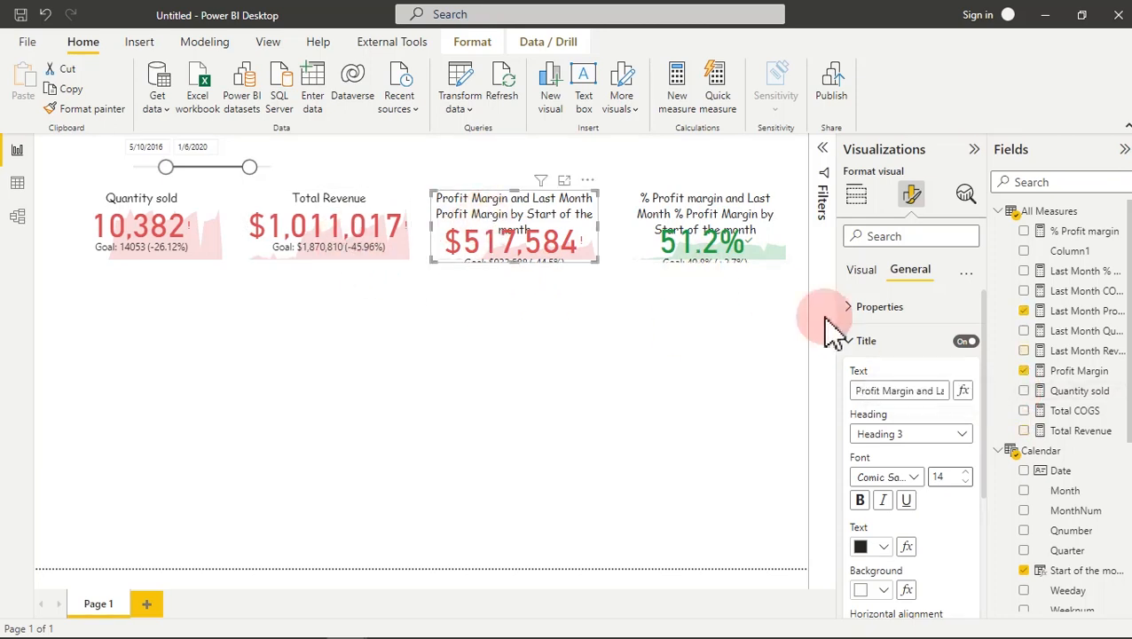
drag(918, 391, 944, 391)
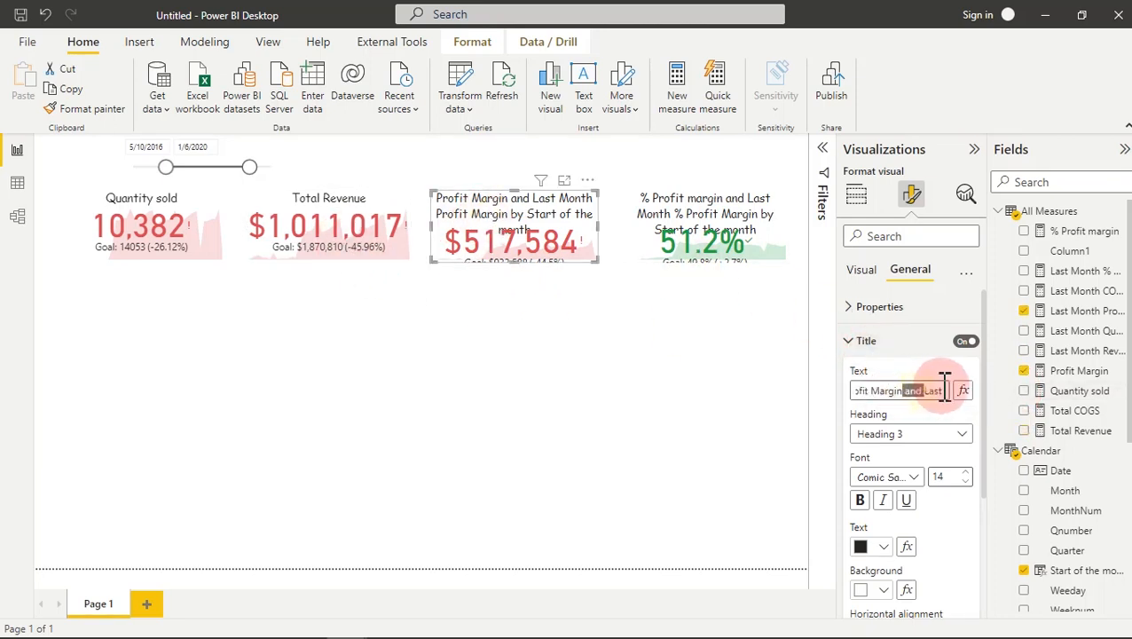
key(BackSpace)
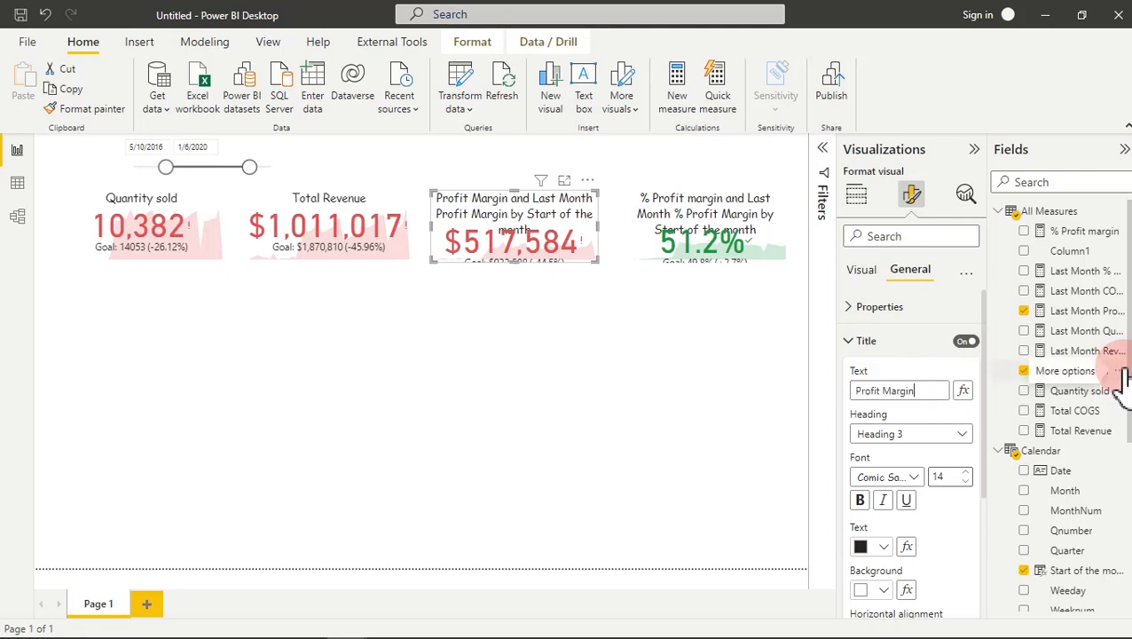
click(698, 201)
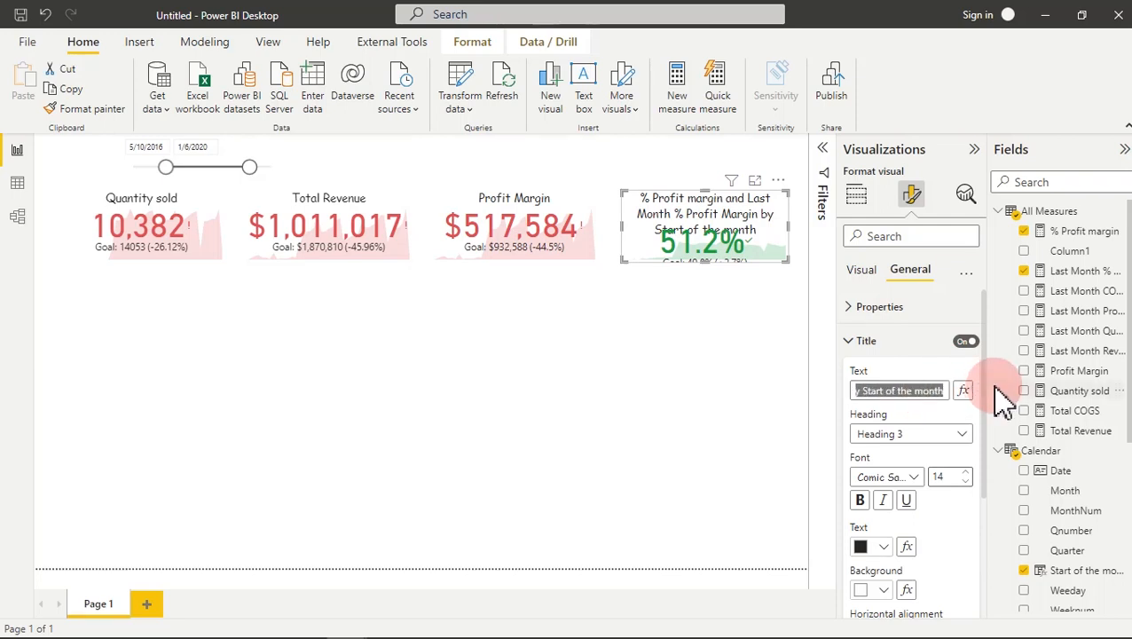
click(645, 376)
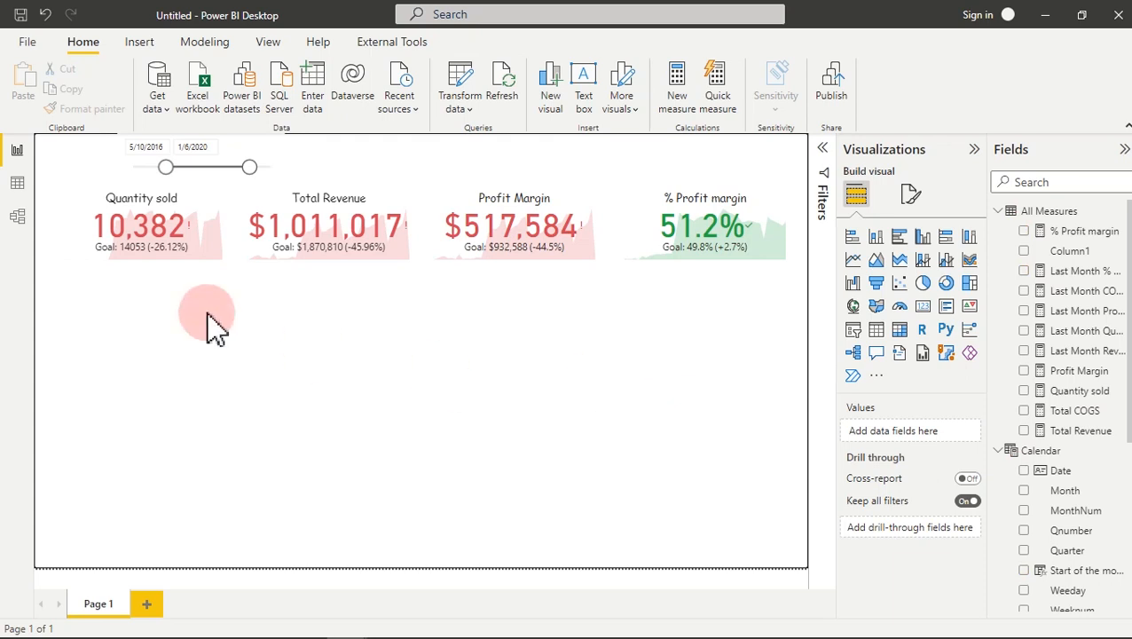
Step: Select the four KPIs together and nudge the row left to even out the side margins of the page
drag(62, 291, 831, 160)
key(Left)
key(Left)
key(Left)
key(Left)
key(Left)
key(Left)
key(Left)
key(Left)
key(Left)
key(Left)
key(Left)
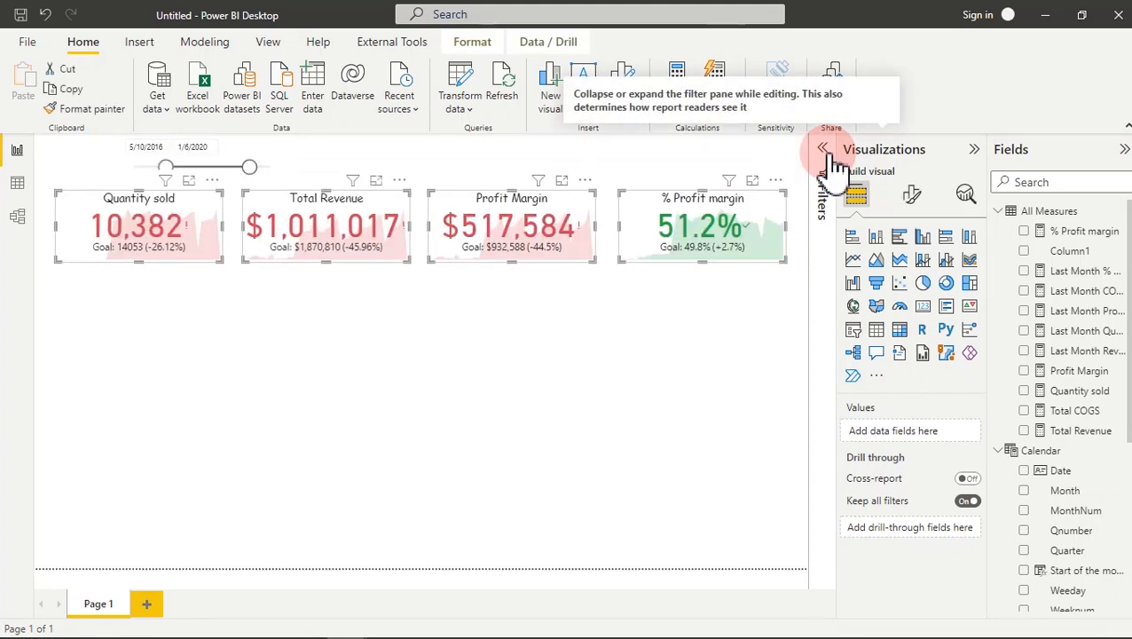
key(Left)
key(Left)
key(Left)
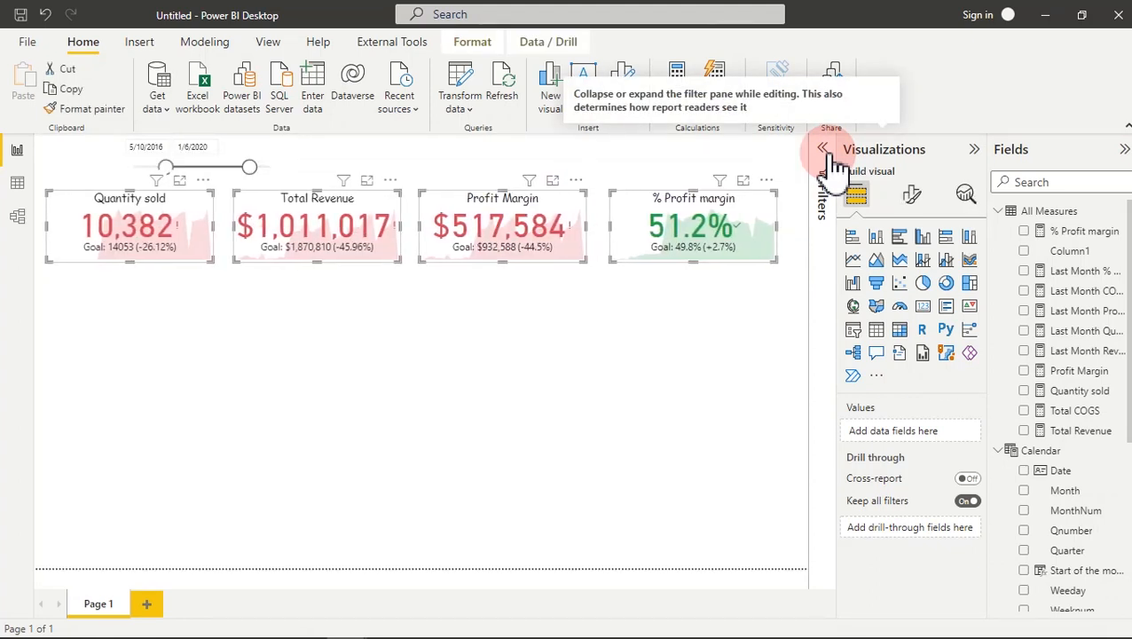
key(Right)
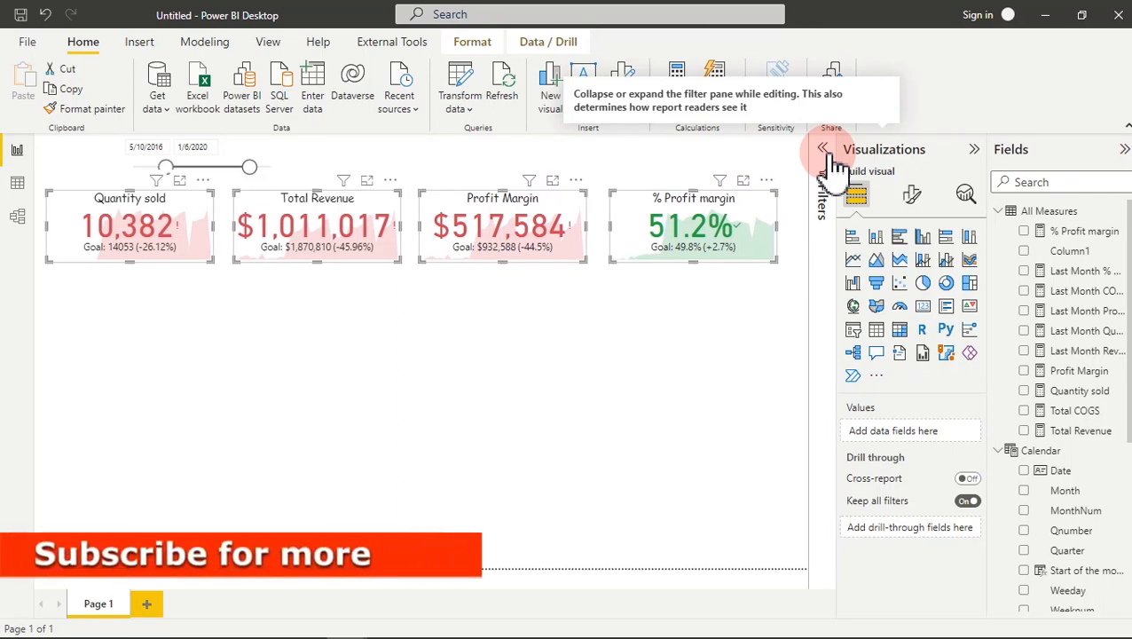
key(Right)
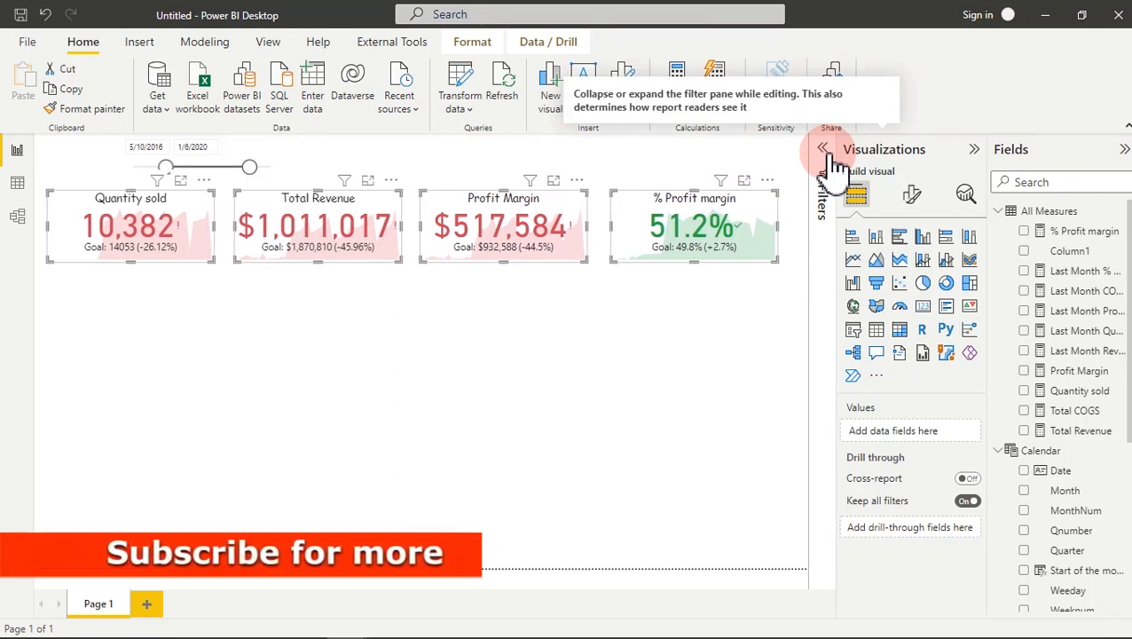
click(674, 375)
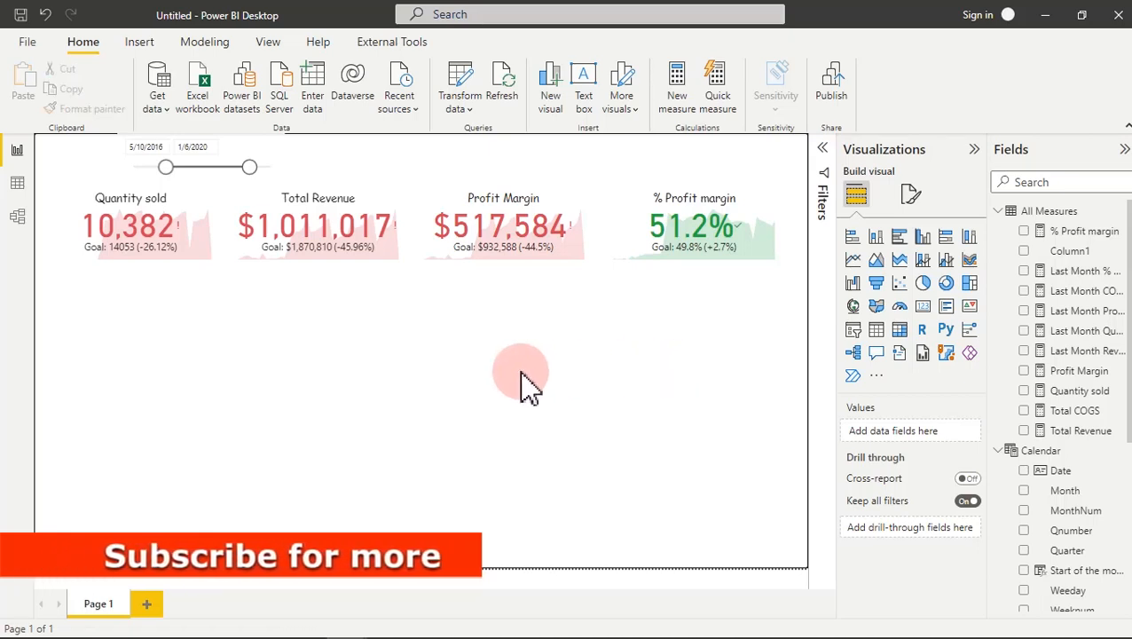
Step: Turn off the background of the date range slicer
click(254, 160)
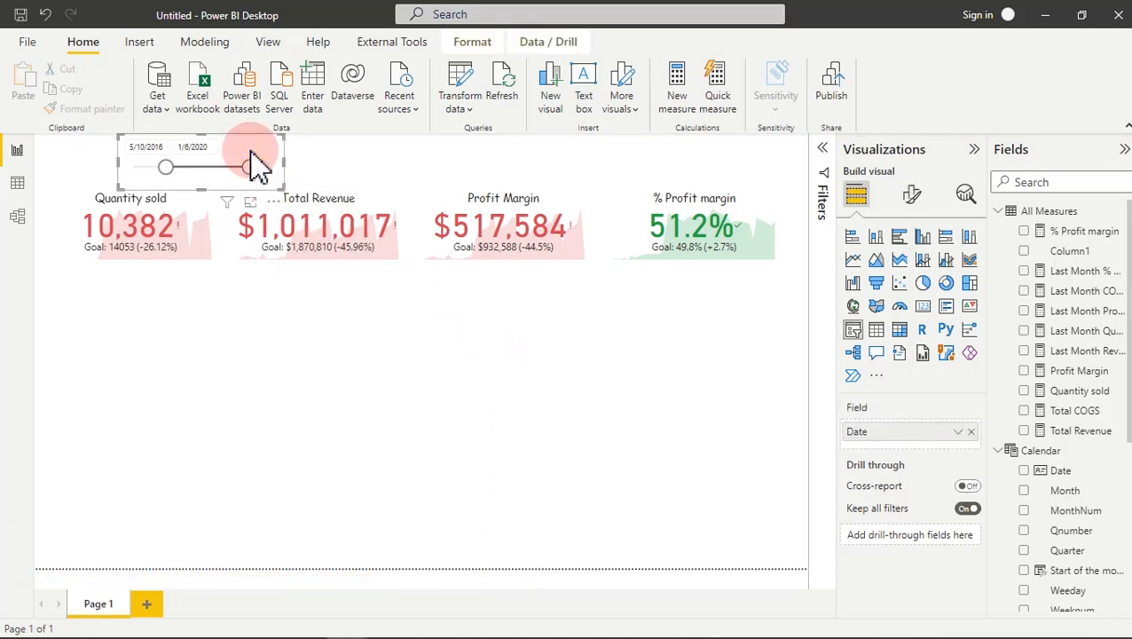
click(913, 195)
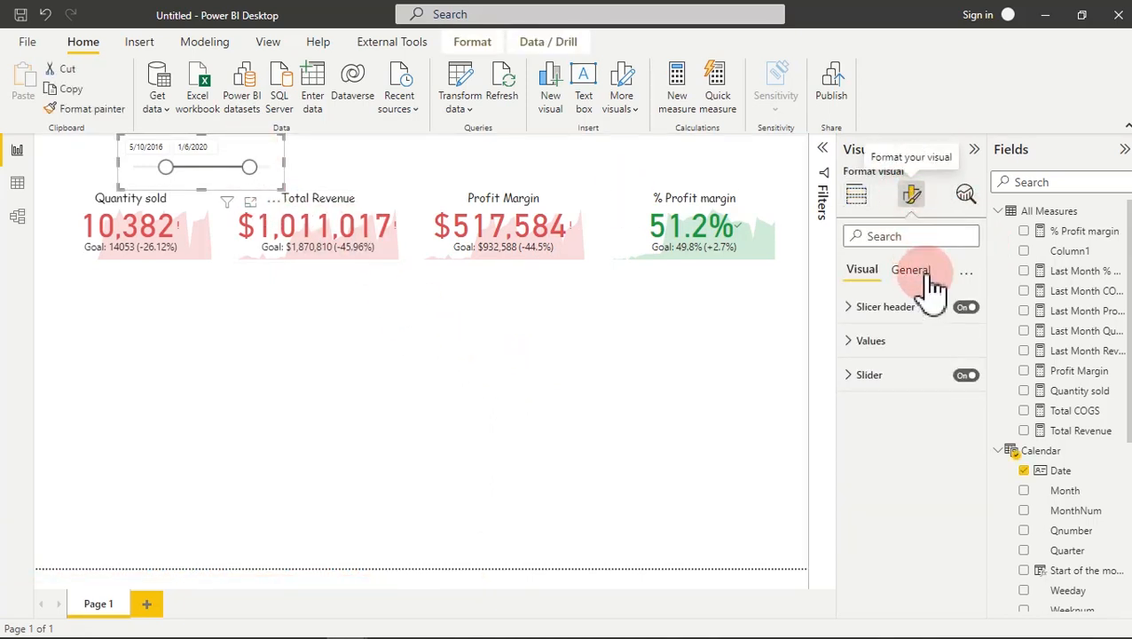
click(916, 273)
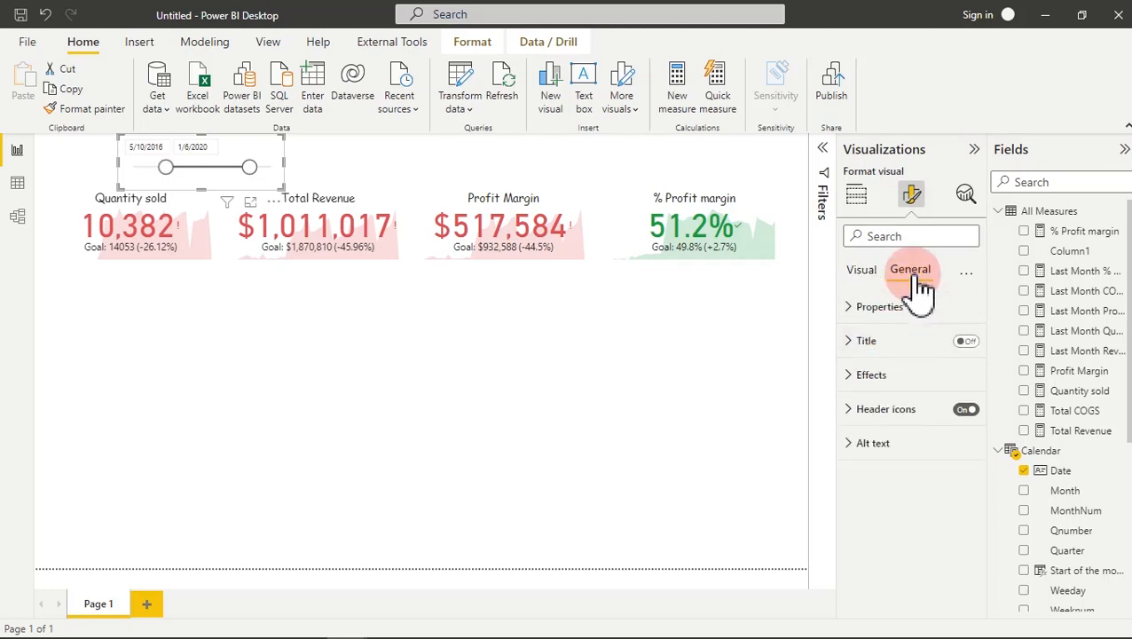
click(898, 384)
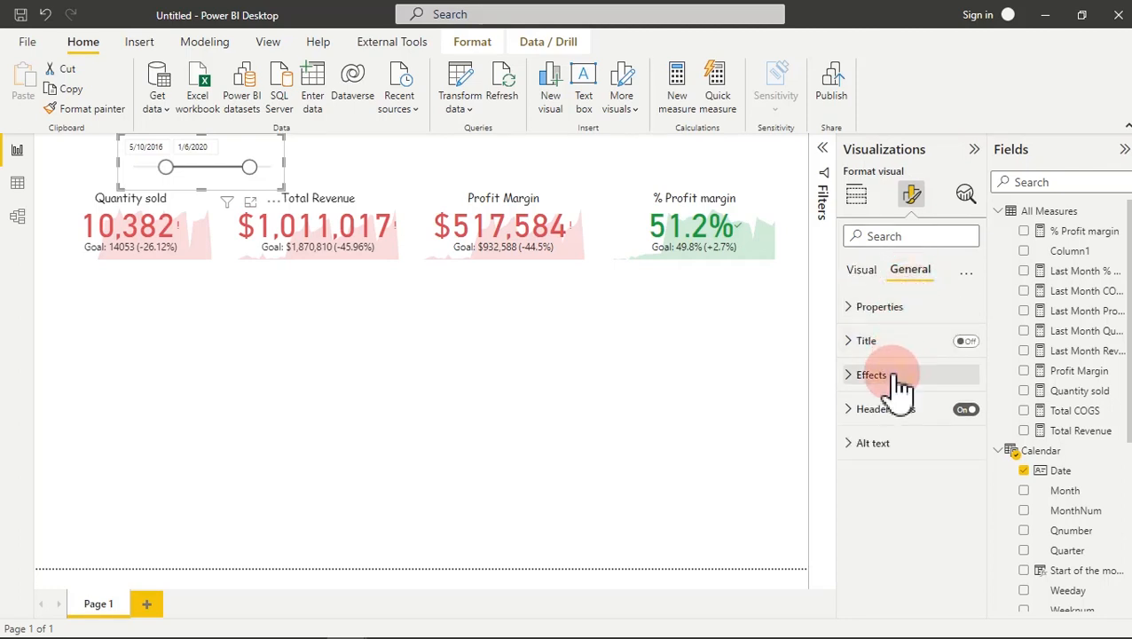
click(960, 409)
click(550, 381)
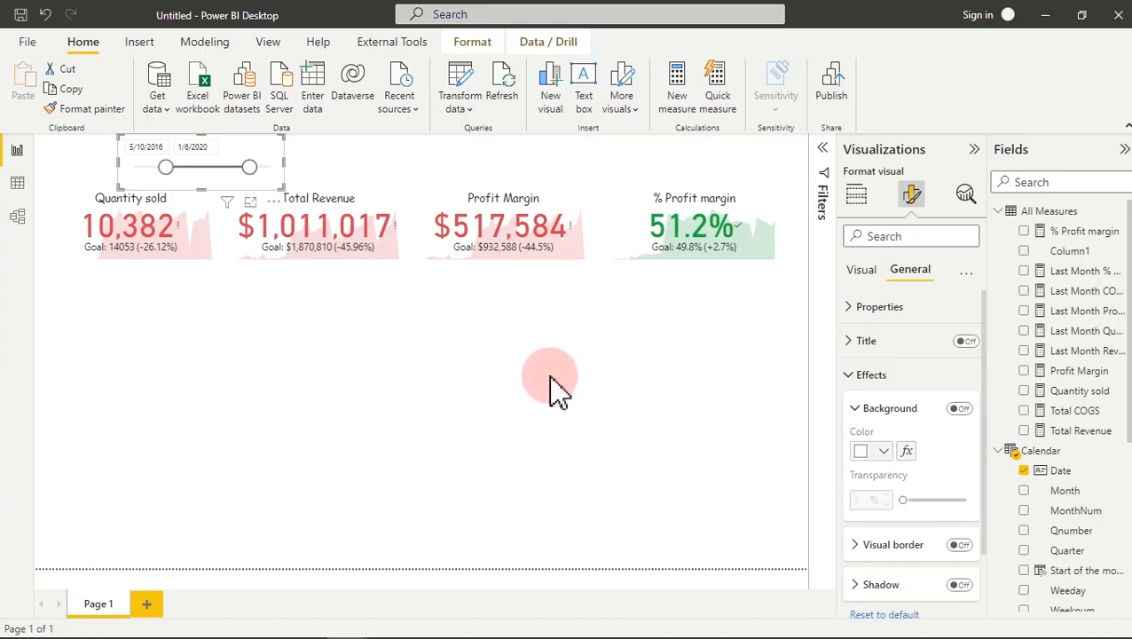
Step: Reduce the date slicer's height slightly and shift it a little to the right above the KPI row
click(245, 182)
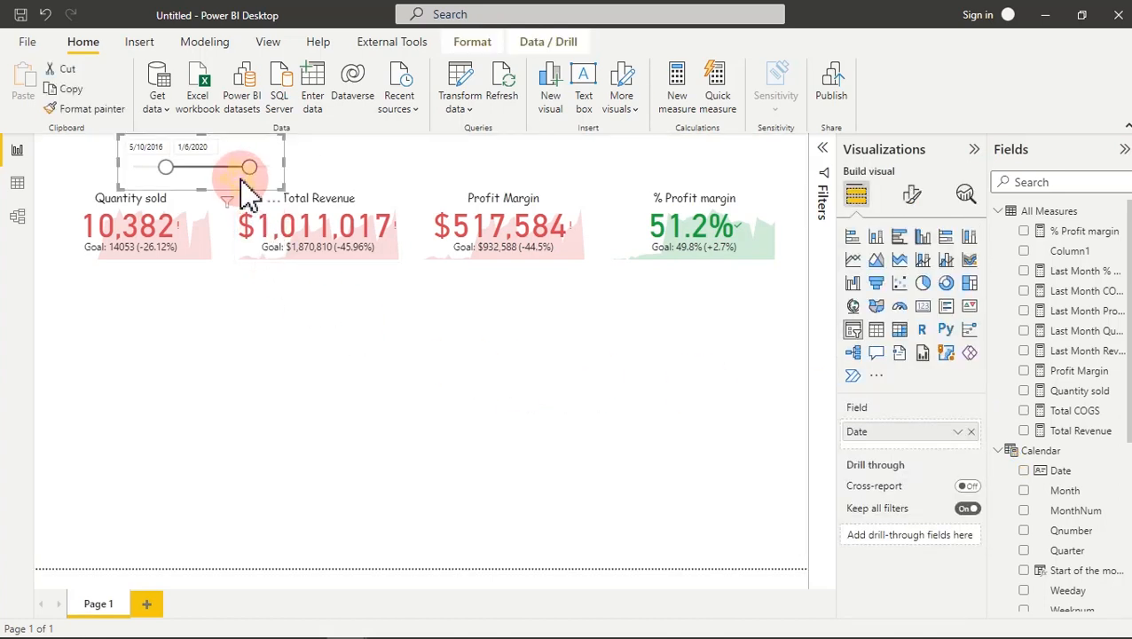
drag(203, 189, 202, 178)
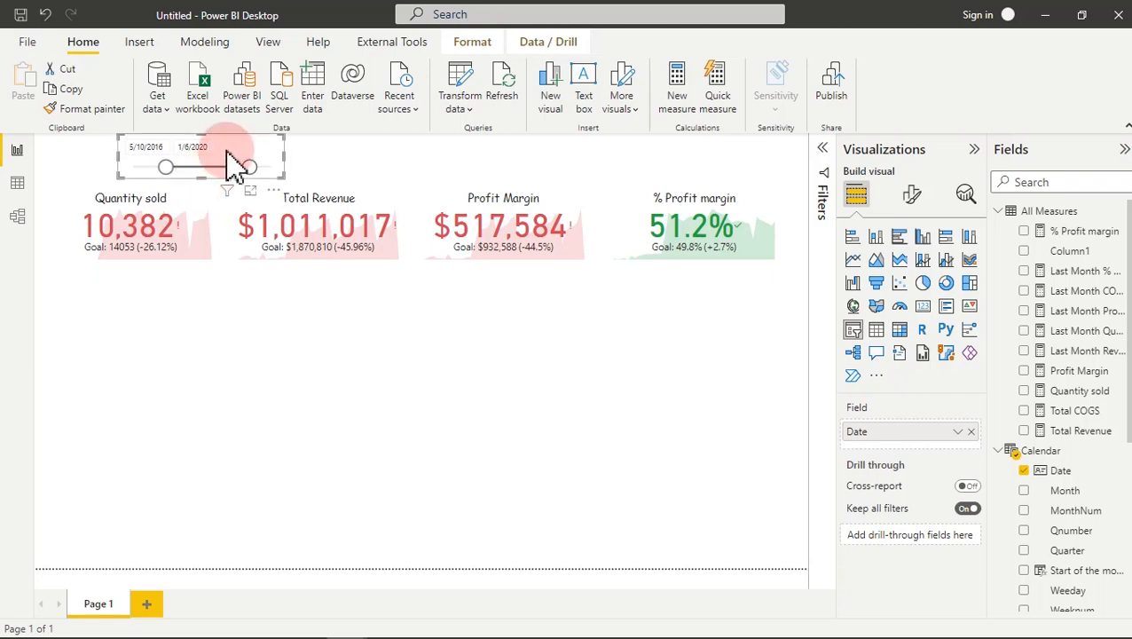
drag(235, 164, 285, 172)
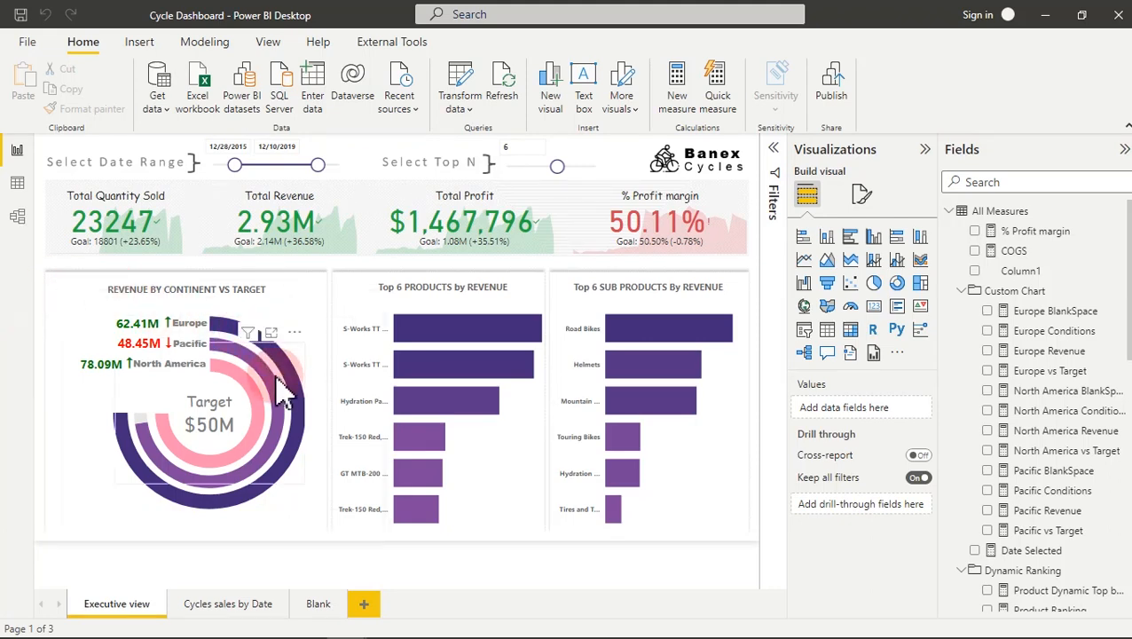
Step: Examine how the Cycle Dashboard report responds to the date range 2/4/2017 to 11/30/2018, and return to the untitled report
drag(234, 165, 258, 165)
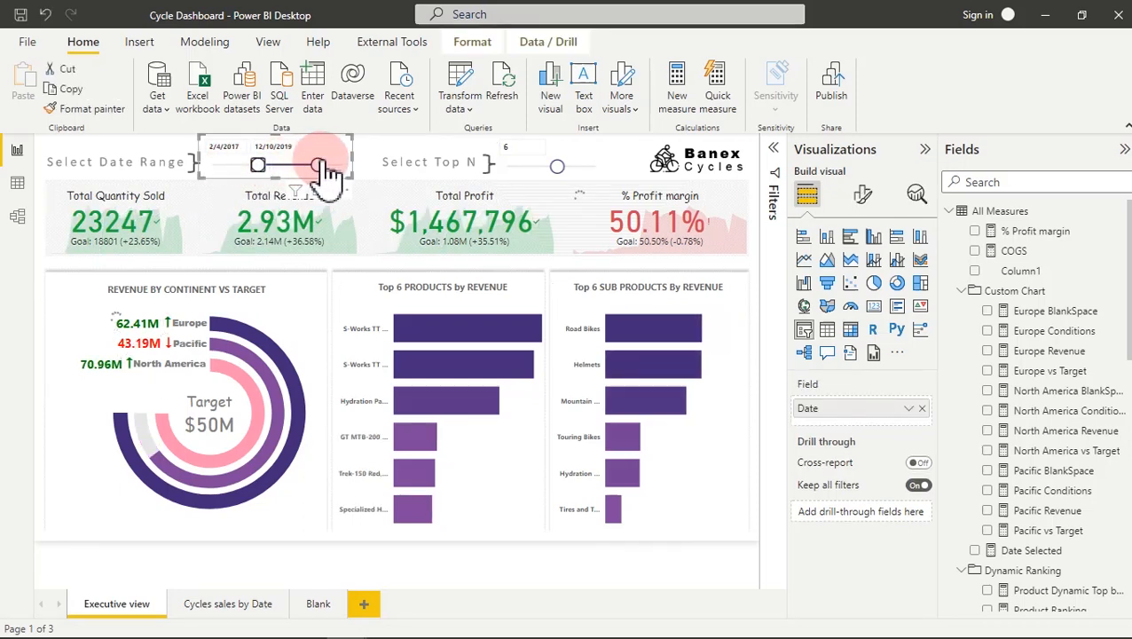
drag(328, 164, 302, 170)
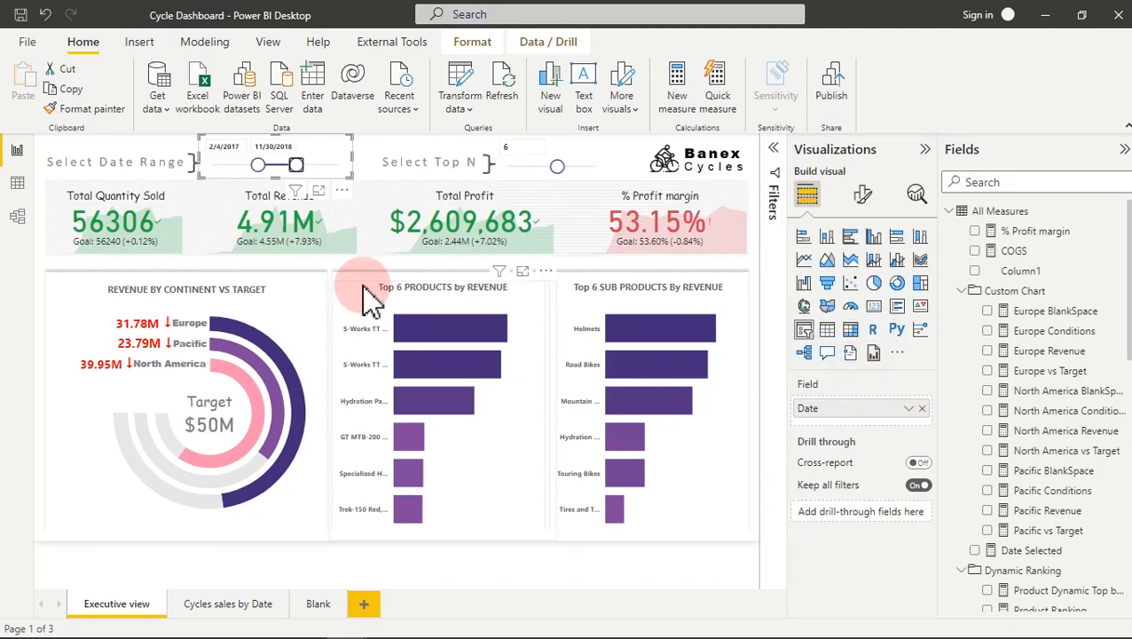
mouse_move(363, 626)
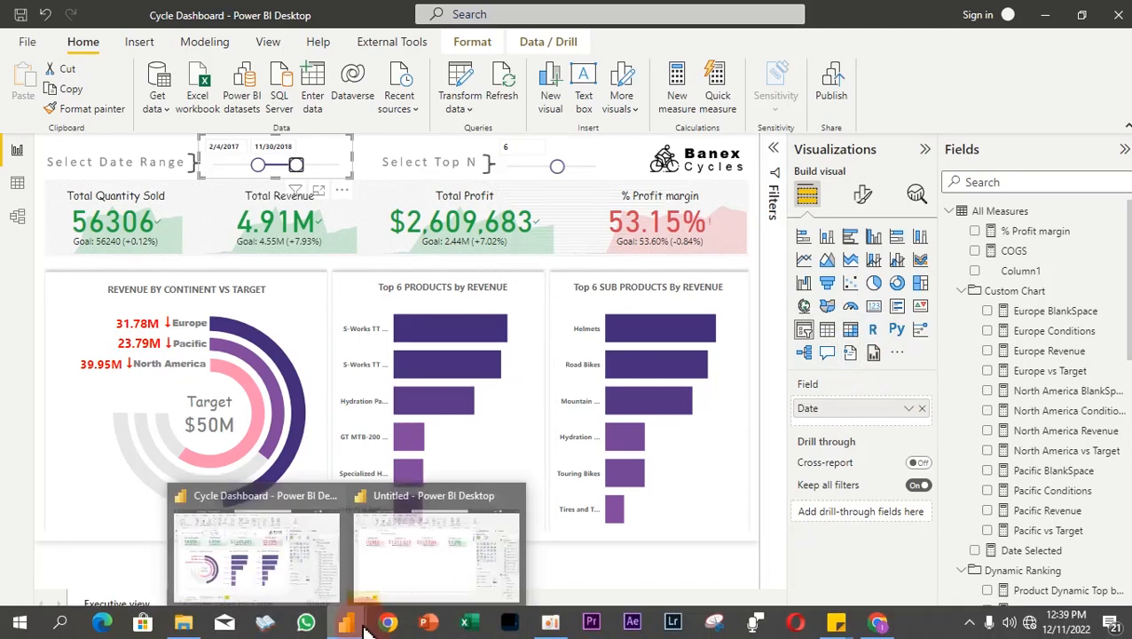
click(411, 558)
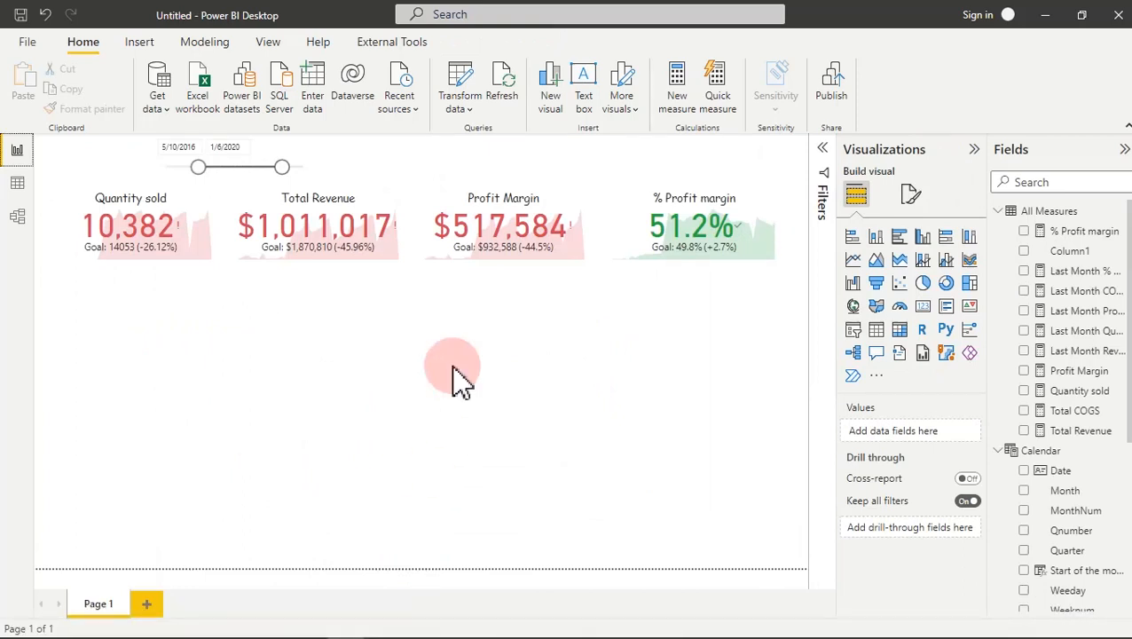
Step: Examine the Continent column in the Cycles Regions table data and return to the report page
click(17, 185)
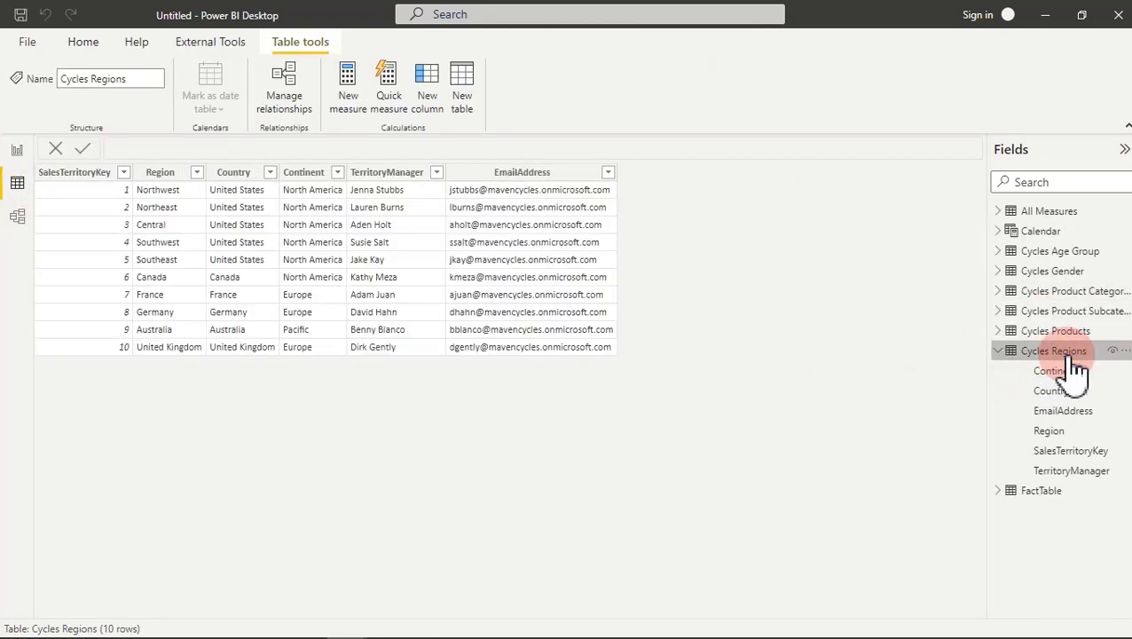
click(303, 172)
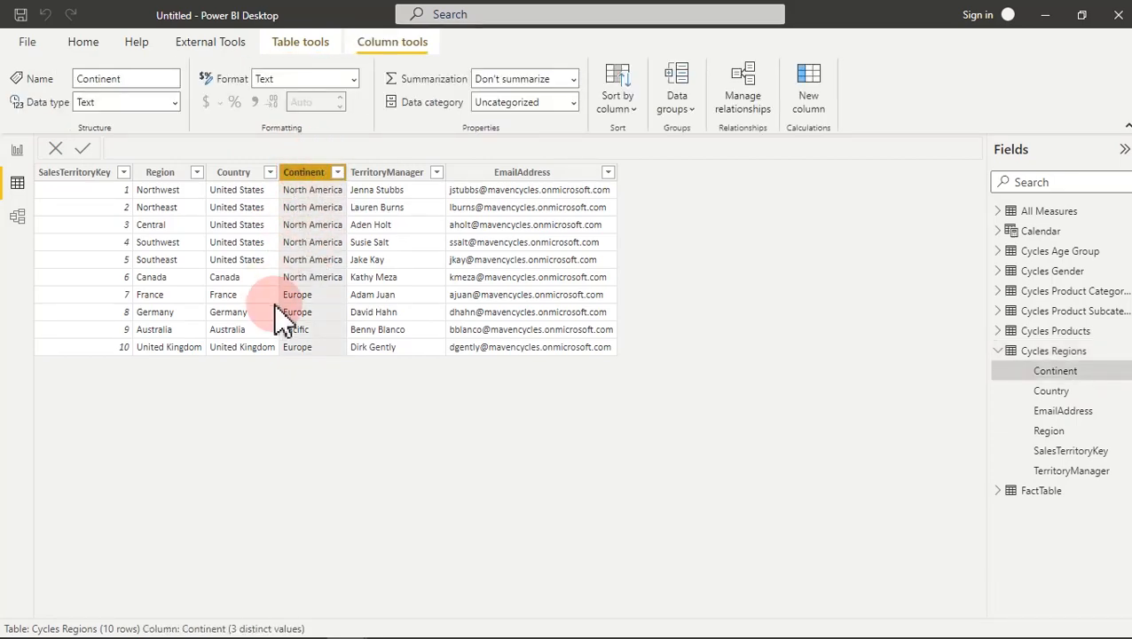
click(17, 150)
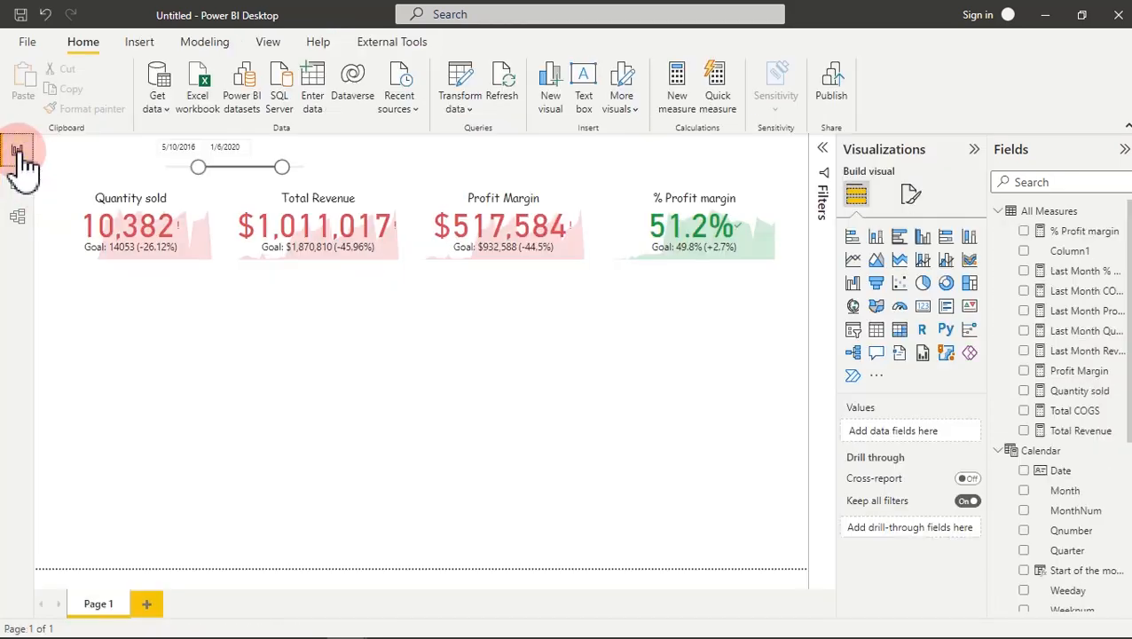
click(435, 377)
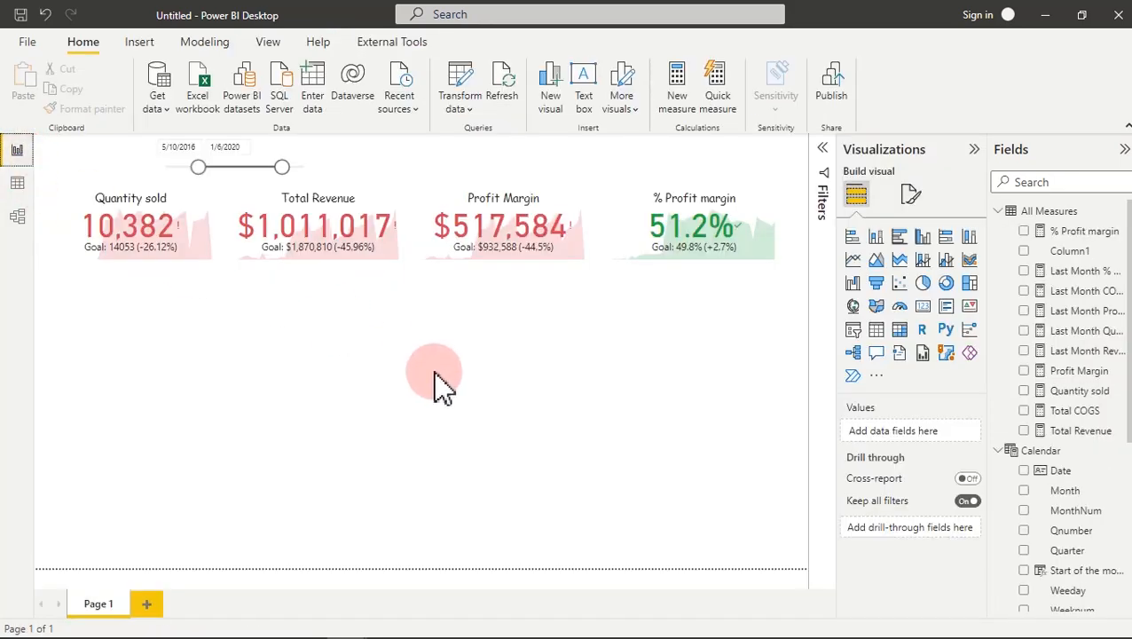
Step: Add a table visual listing the Continent field from Cycles Regions
click(877, 330)
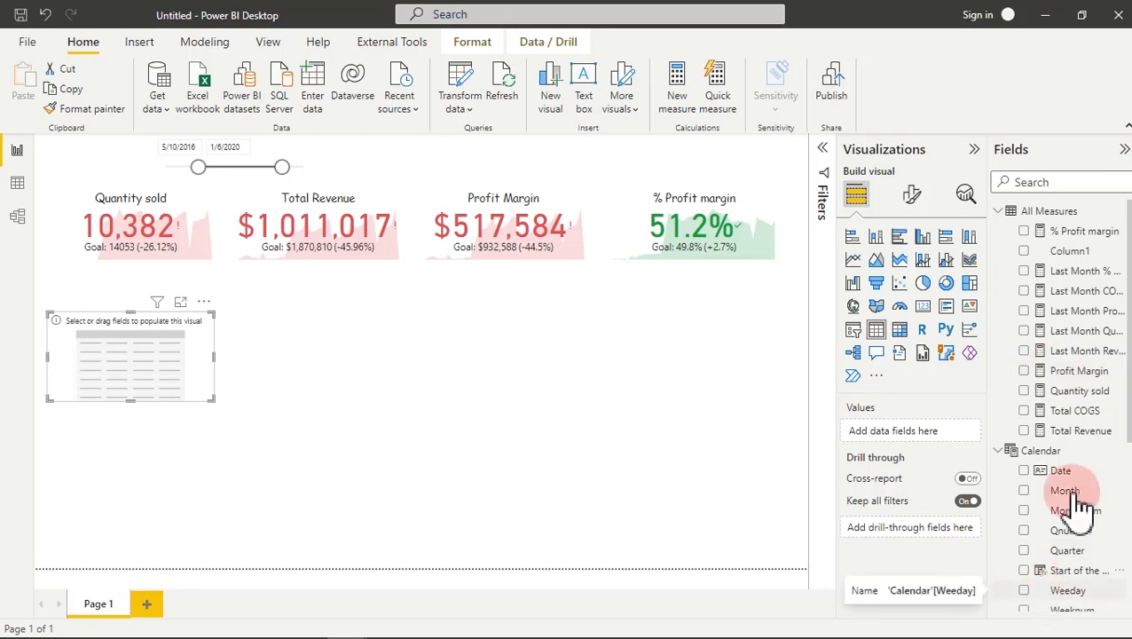
click(1123, 150)
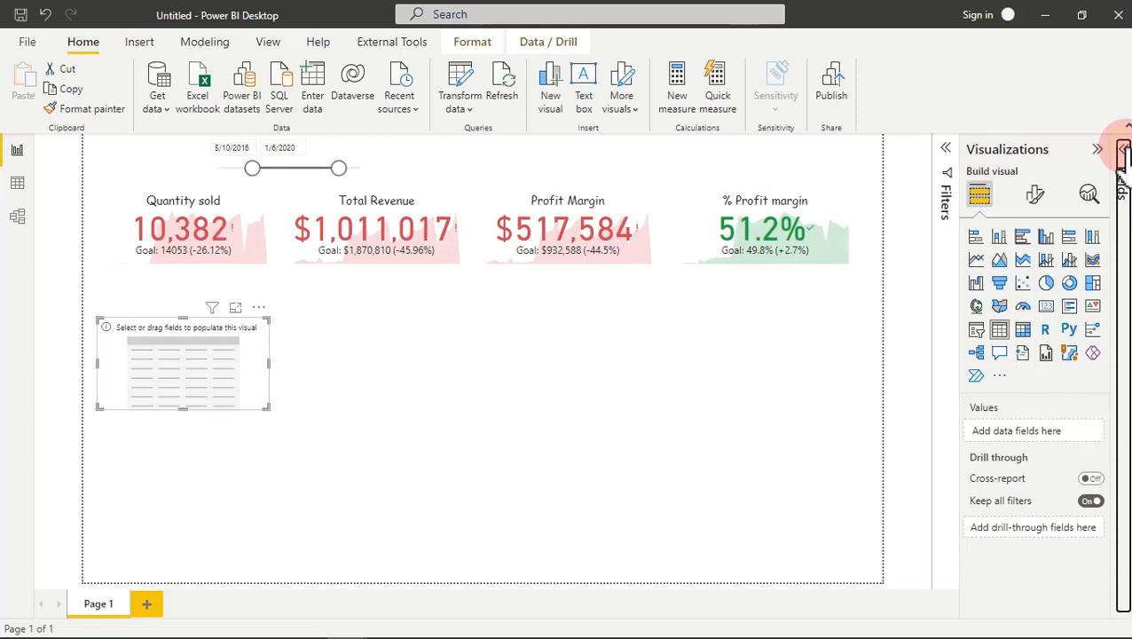
click(1123, 150)
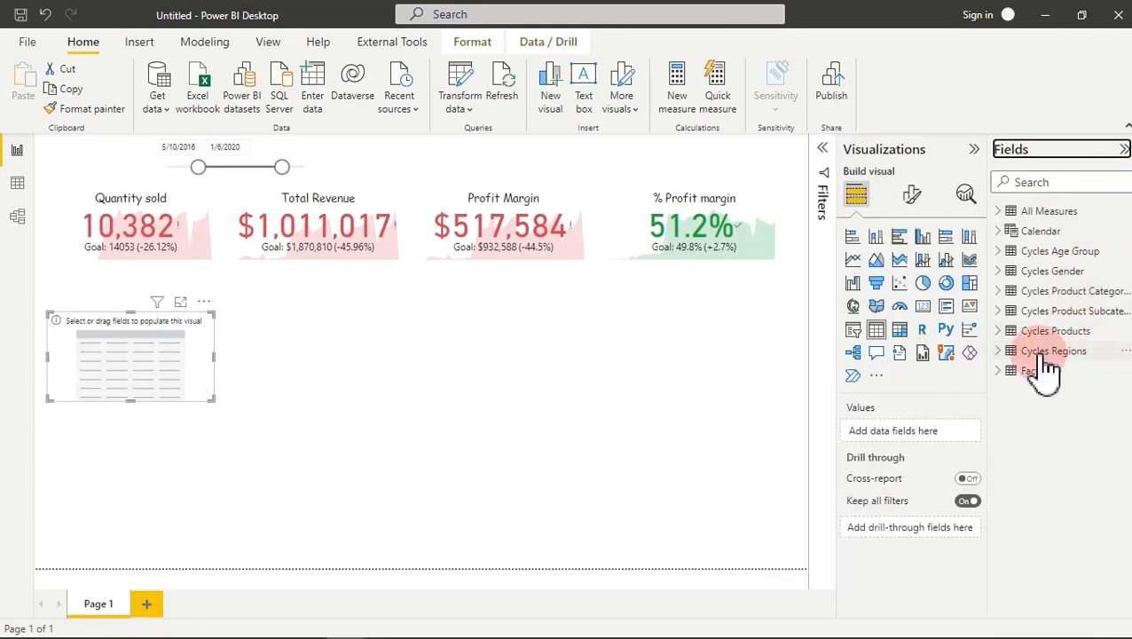
click(1003, 353)
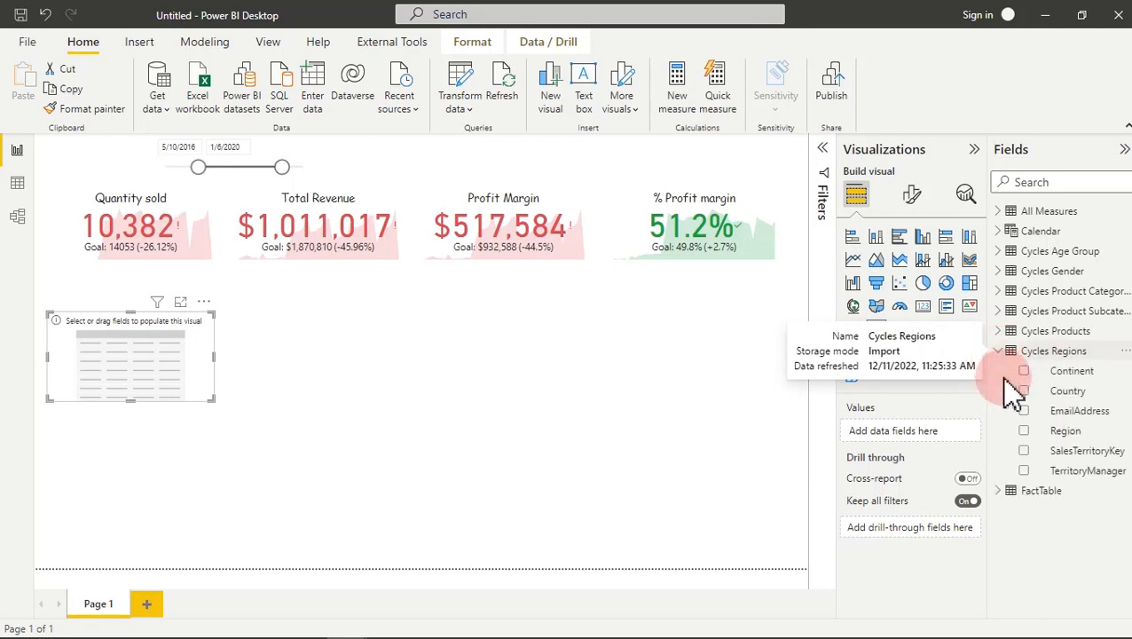
click(1027, 372)
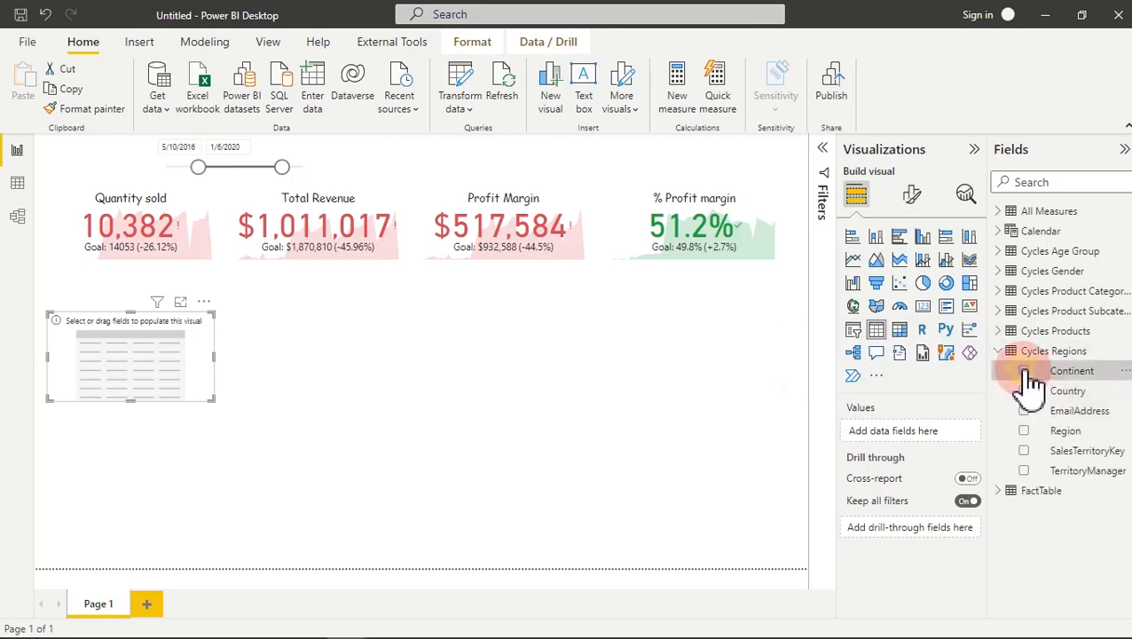
Step: Move the continent table to the empty area below the Profit Margin KPI and enlarge it slightly
drag(151, 354, 480, 403)
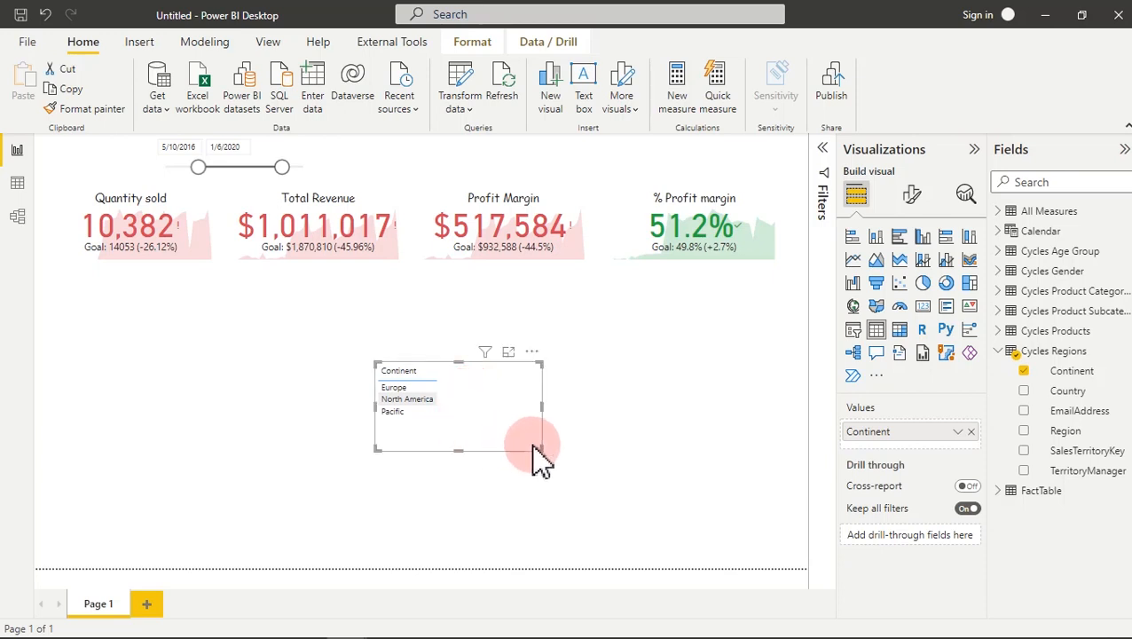
drag(541, 449, 565, 471)
drag(538, 424, 576, 434)
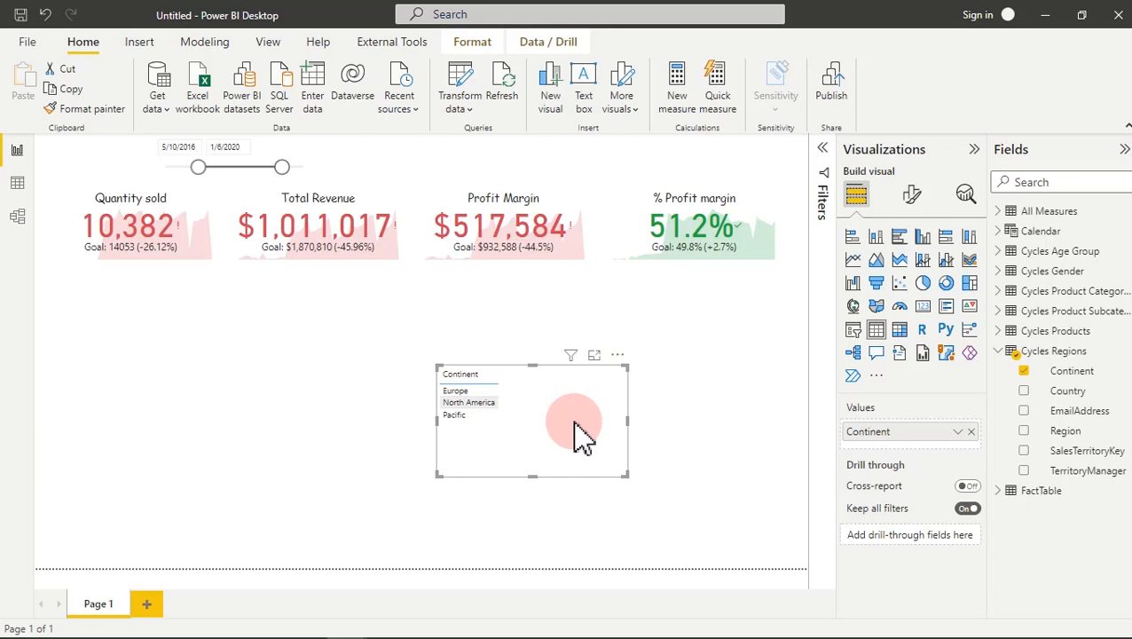
Step: Create a new measure named Europe Revenue in the All Measures table, with its expression starting on a second line
click(1007, 213)
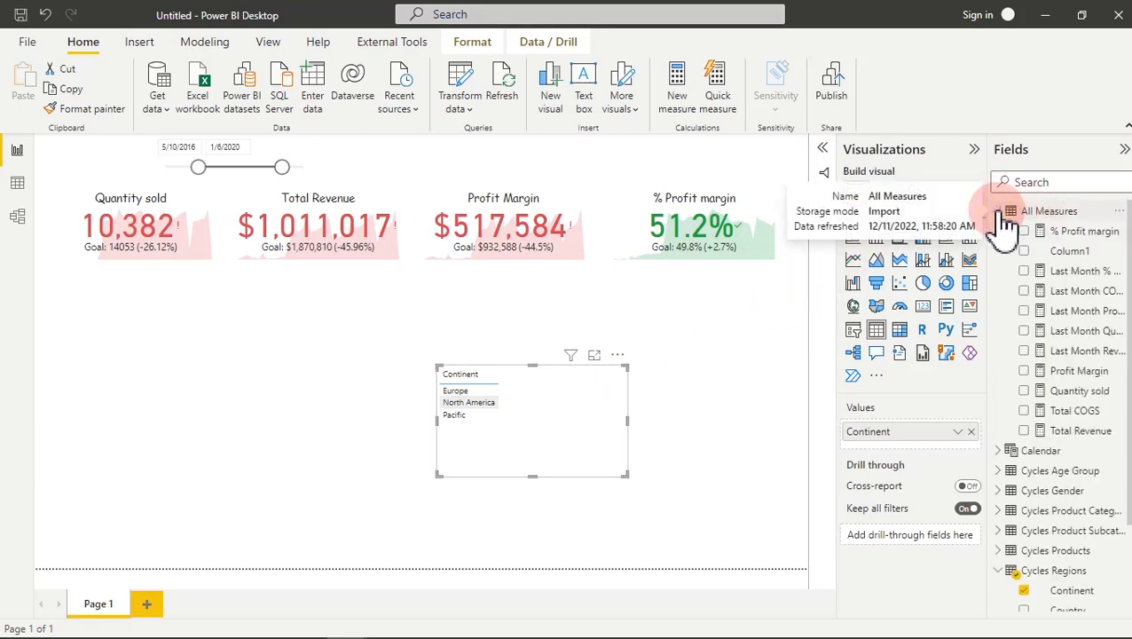
click(1081, 274)
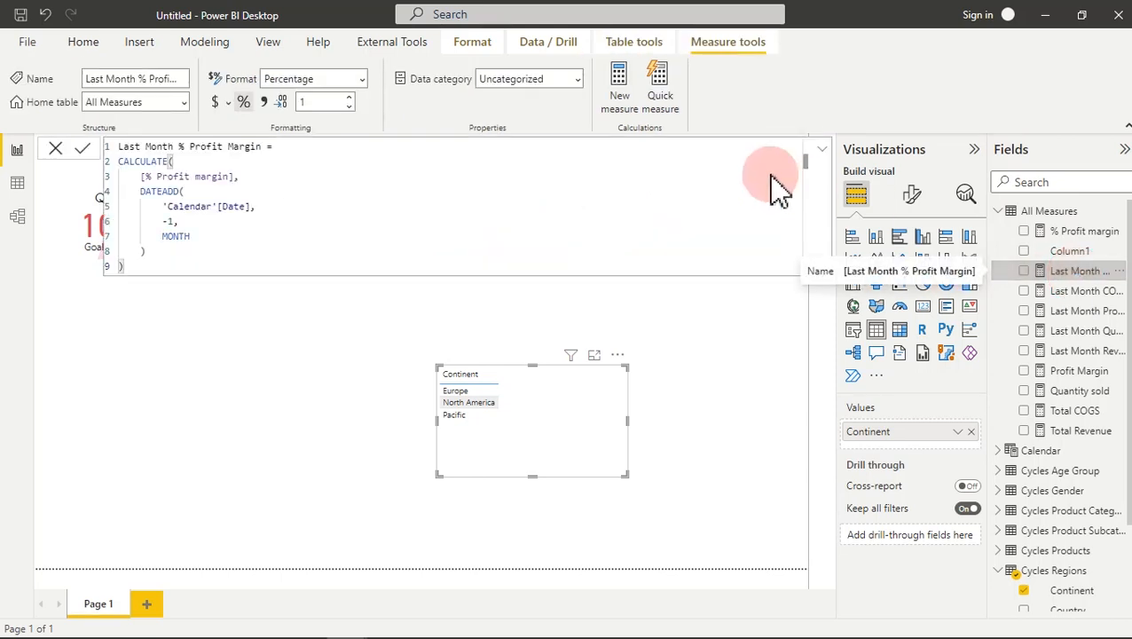
click(625, 92)
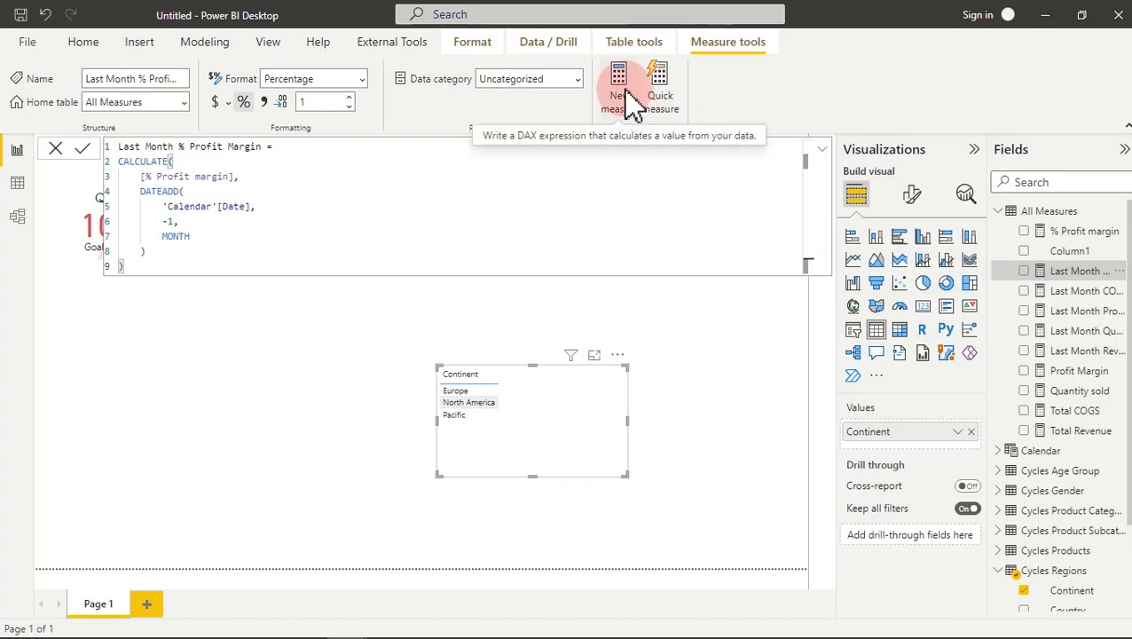
click(626, 96)
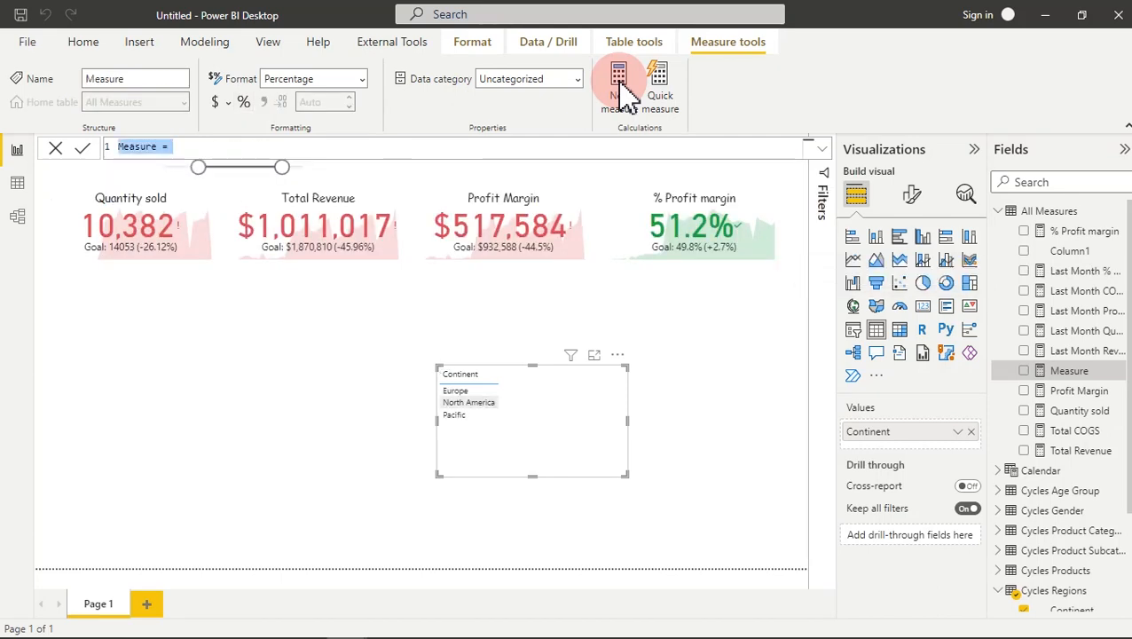
click(469, 391)
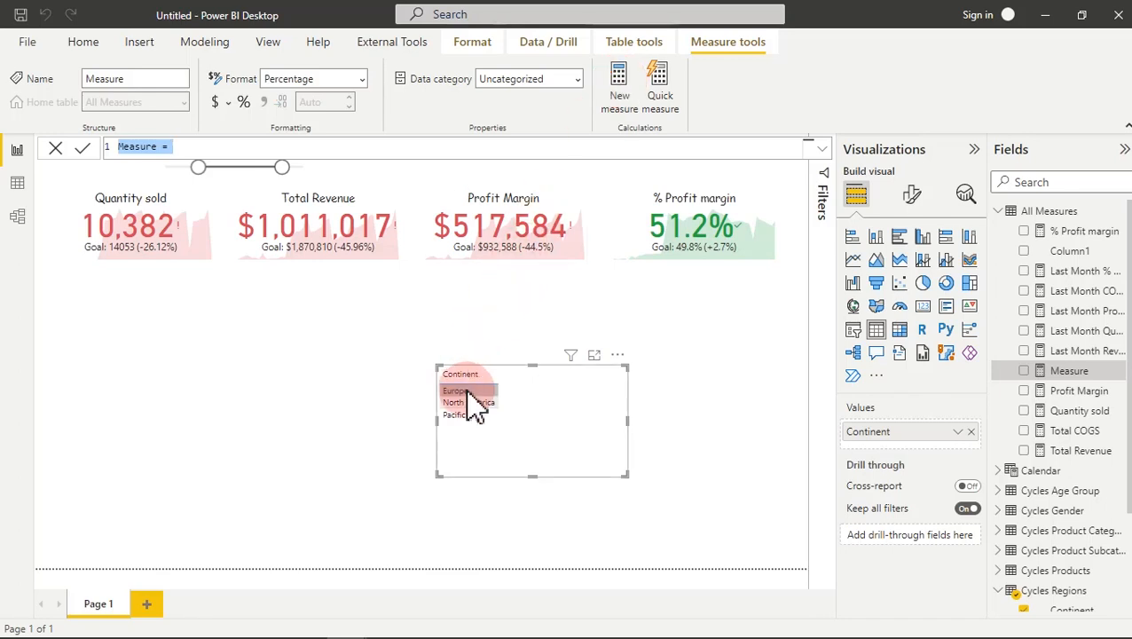
click(495, 403)
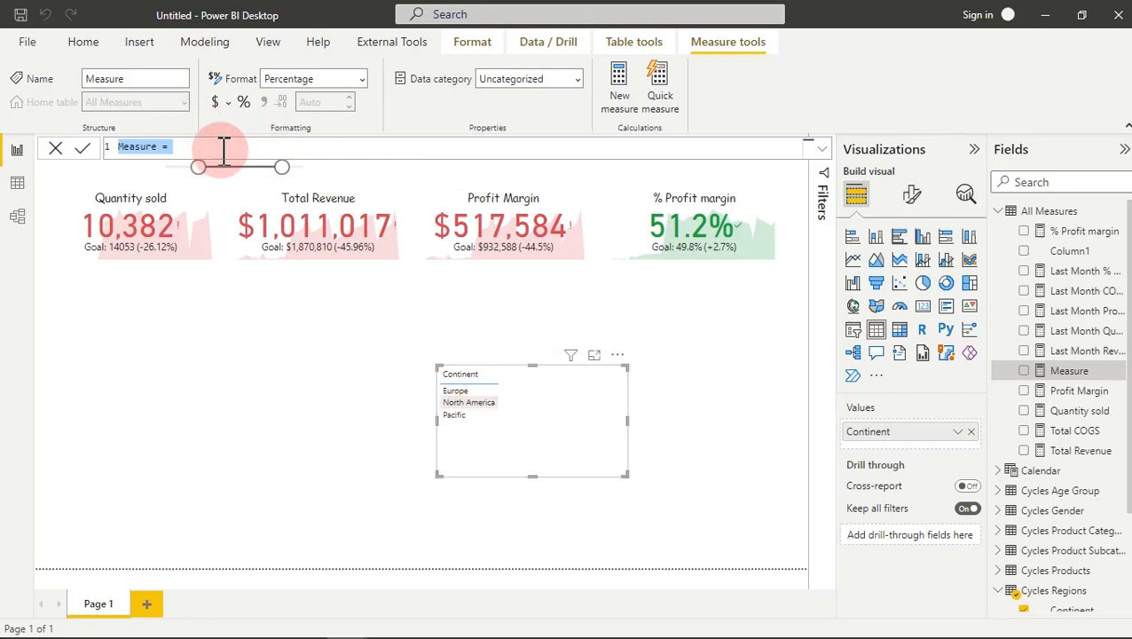
text(Europ)
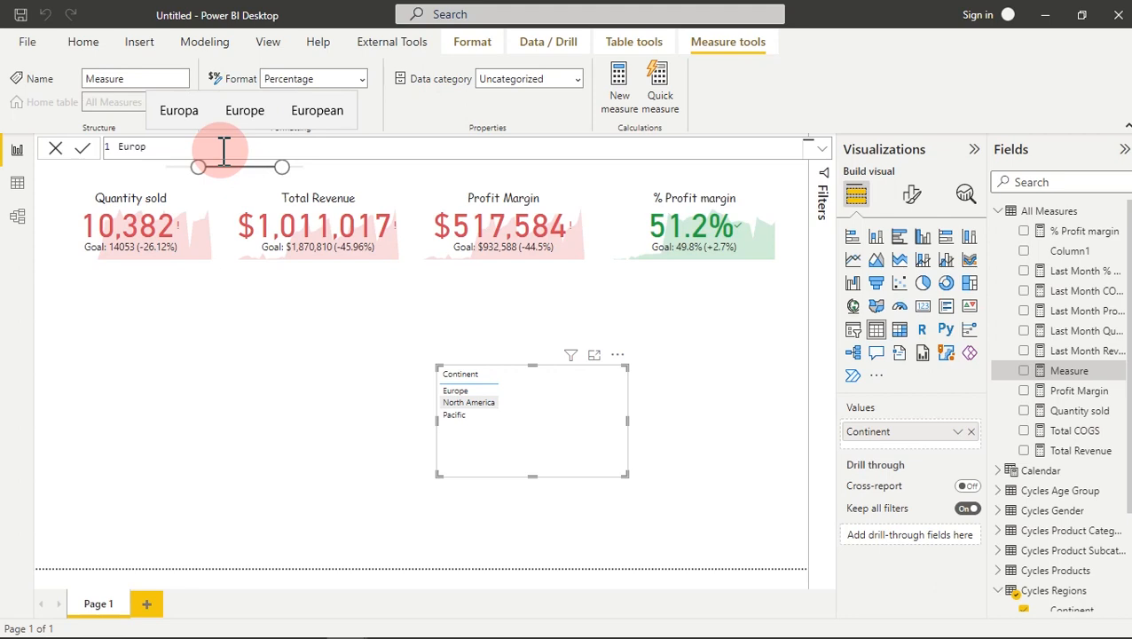
scroll(224, 151, up, 4)
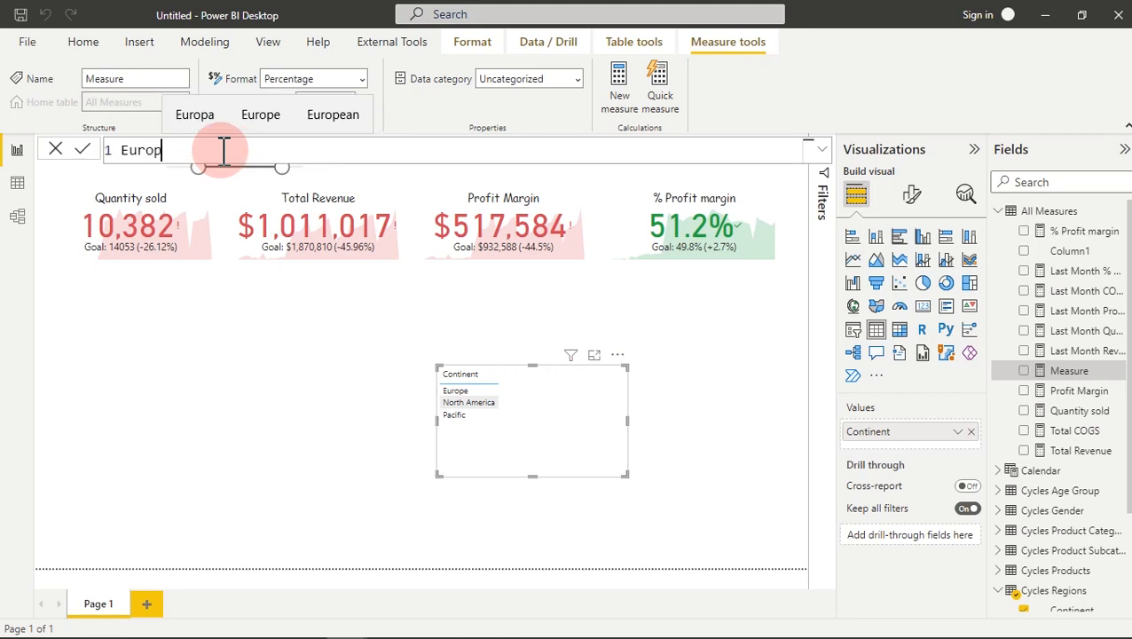
scroll(223, 151, up, 2)
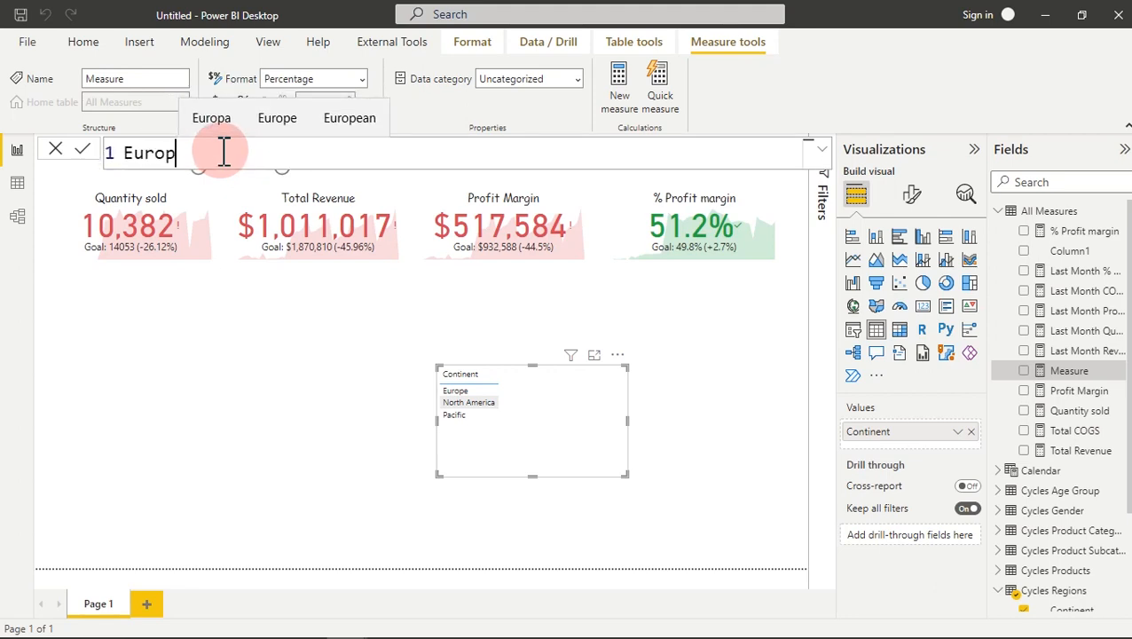
text(e )
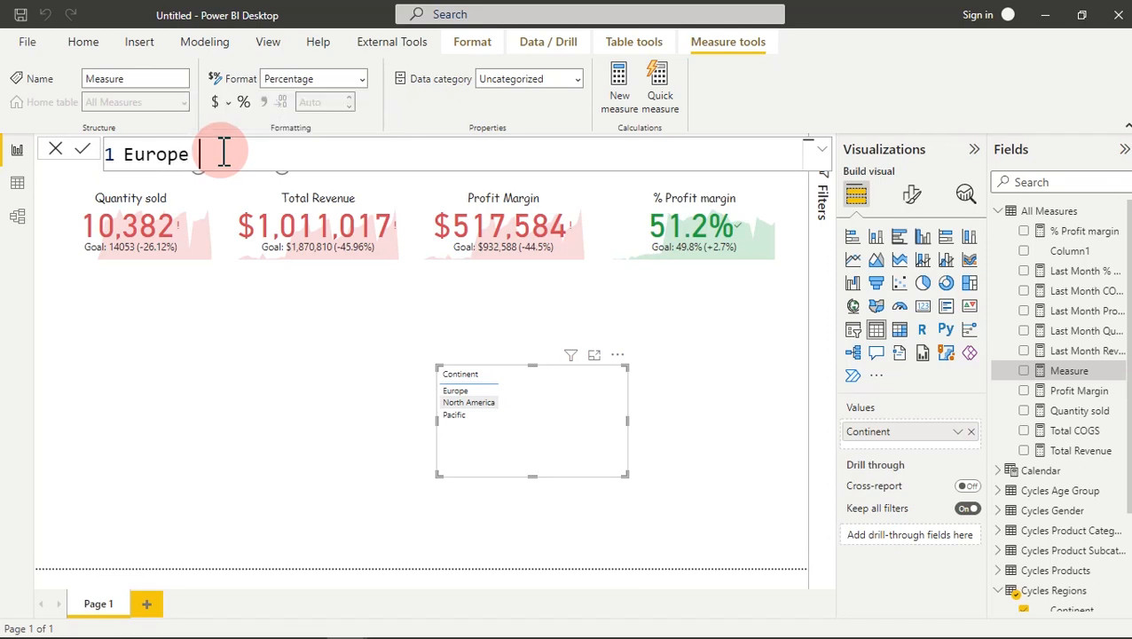
text(Revenue=)
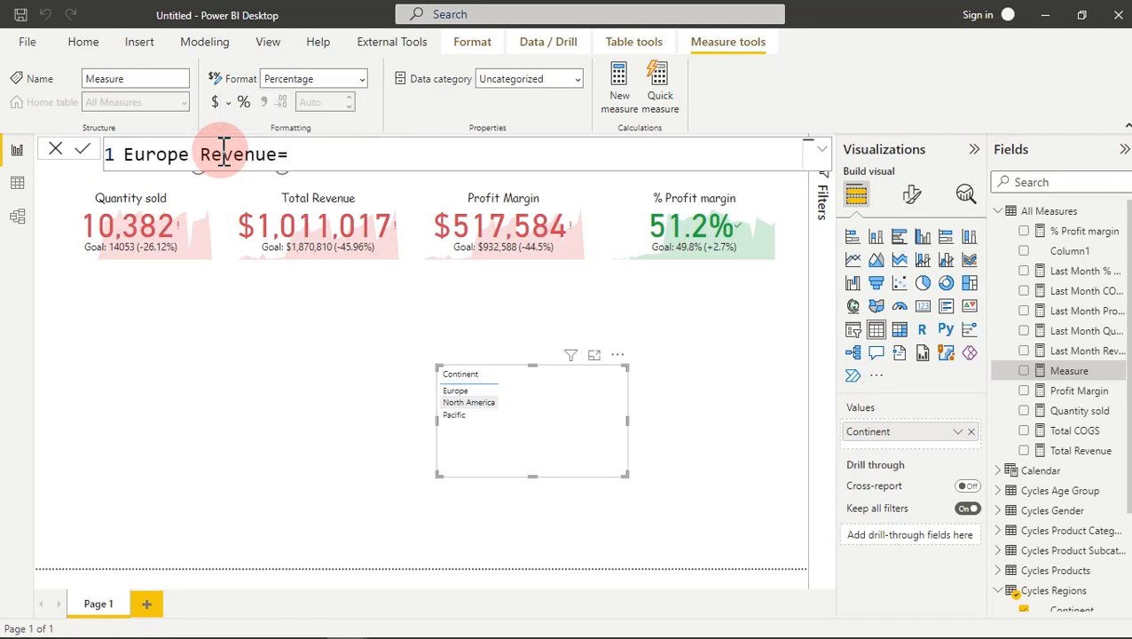
key(shift+Return)
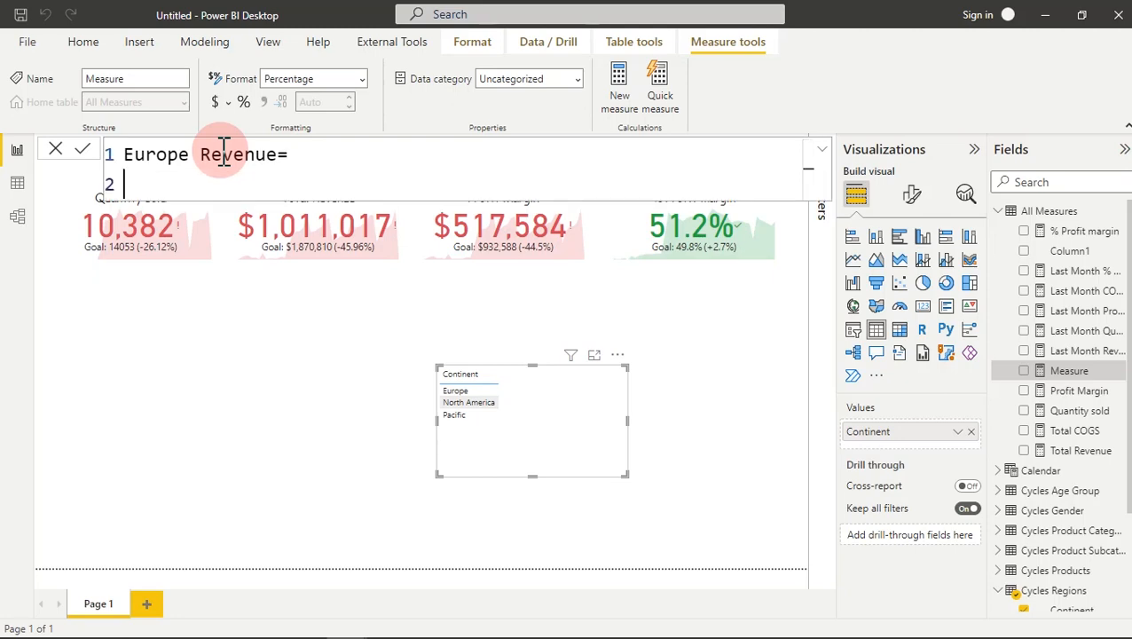
Step: Begin the Europe Revenue expression with CALCULATE on the [Total Revenue] measure, leaving a new line for the filter argument
text(cal)
key(Tab)
text(()
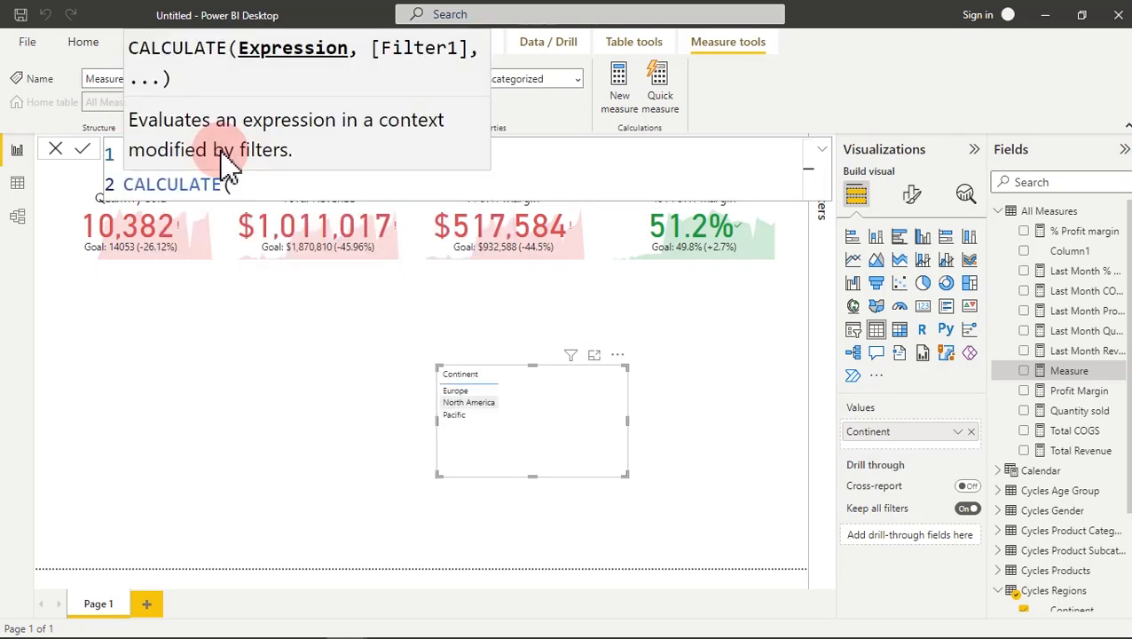
text([)
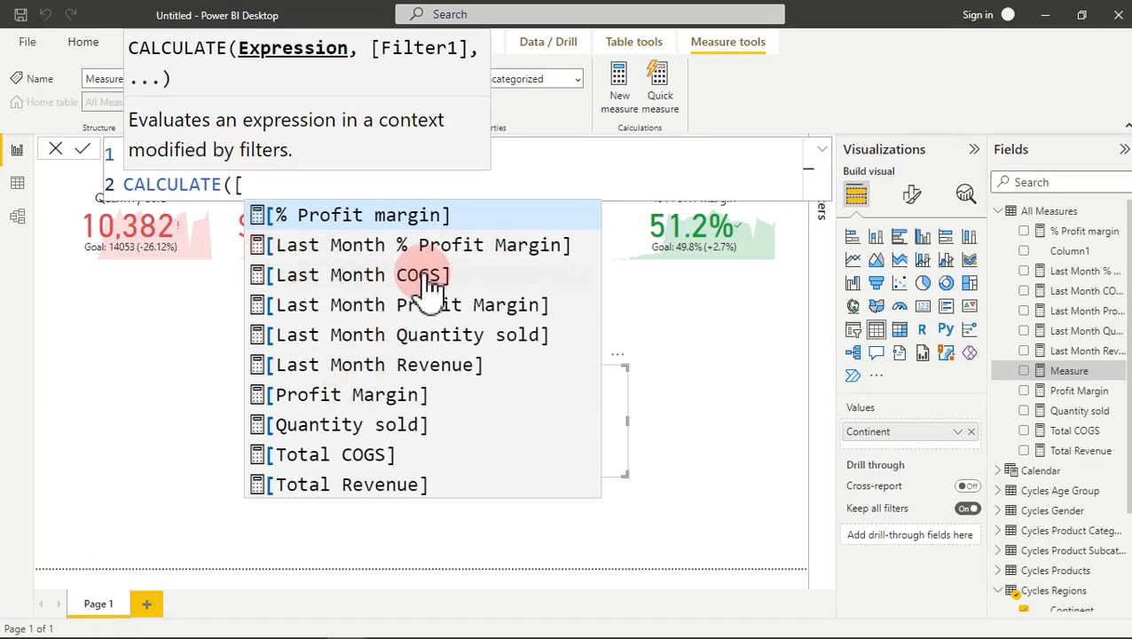
click(376, 488)
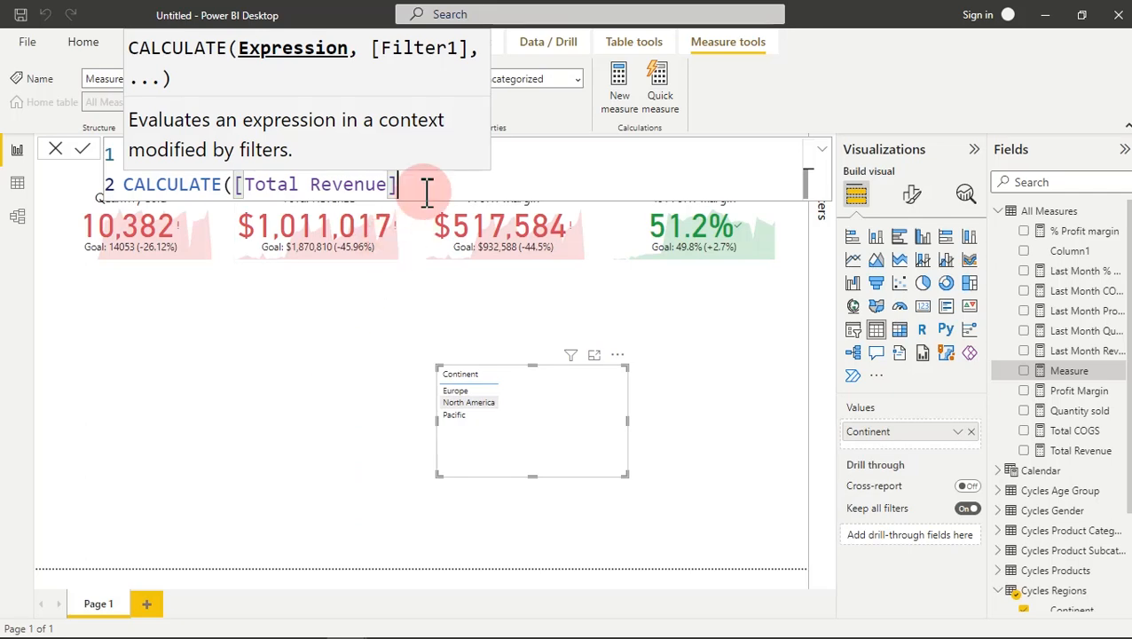
text(,)
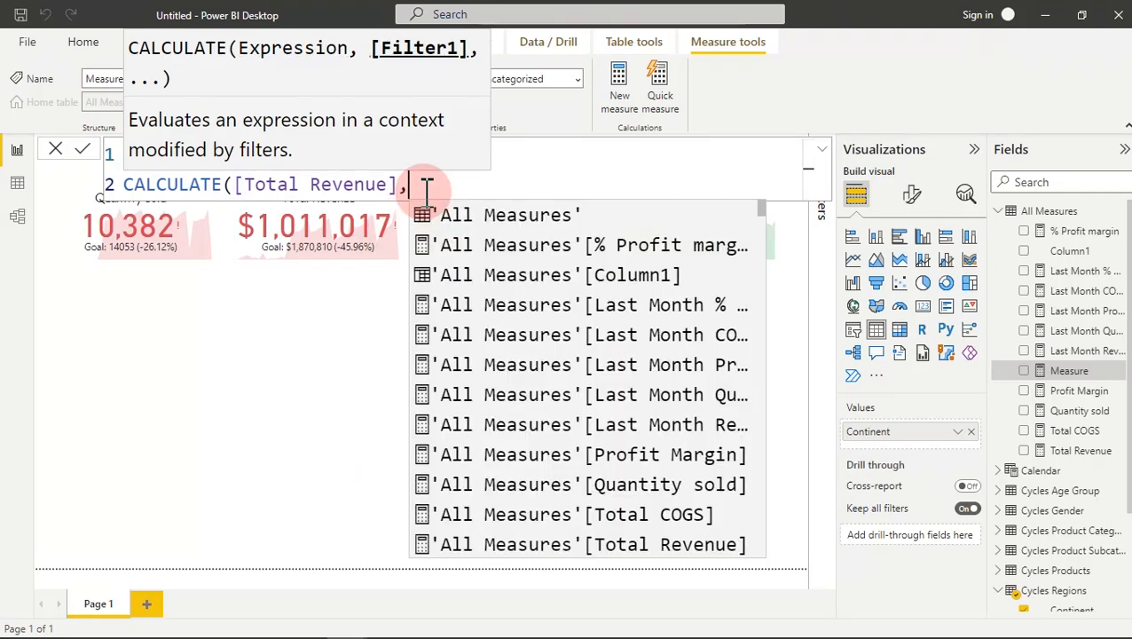
key(shift+Return)
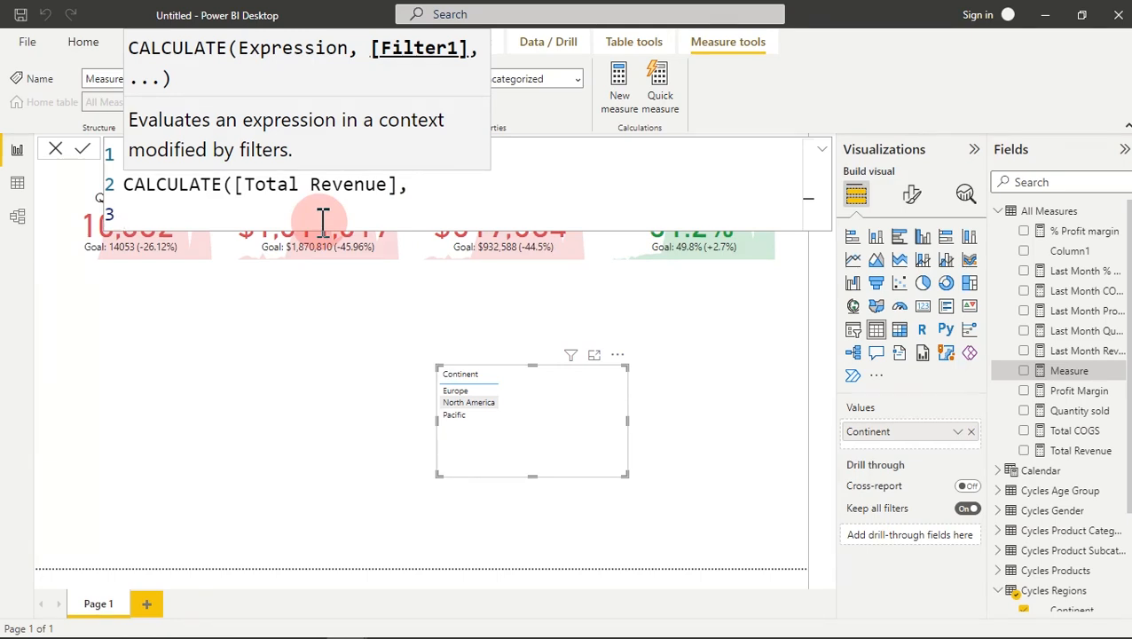
Step: Add a KEEPFILTERS filter argument that references 'Cycles Regions'[Continent] on its own line
text(ke)
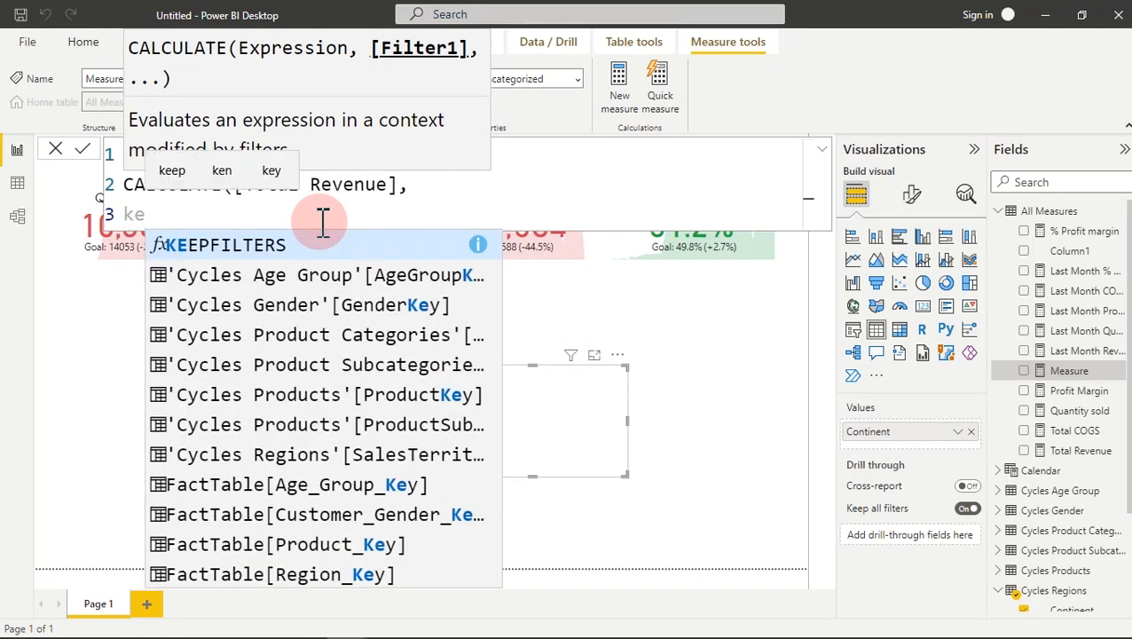
key(Tab)
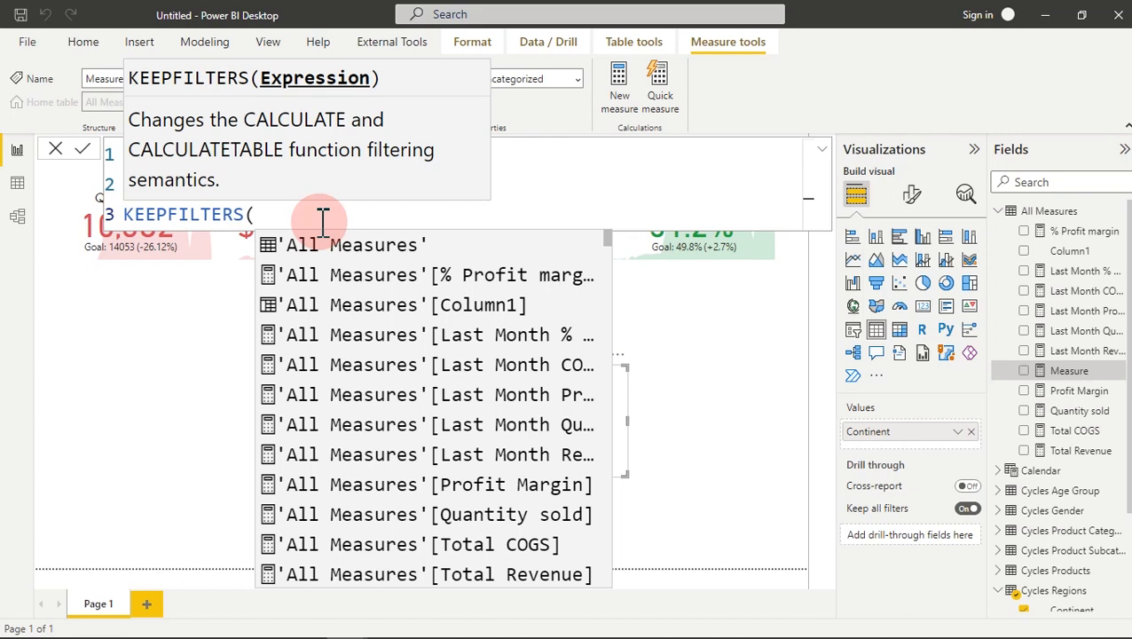
key(shift+Return)
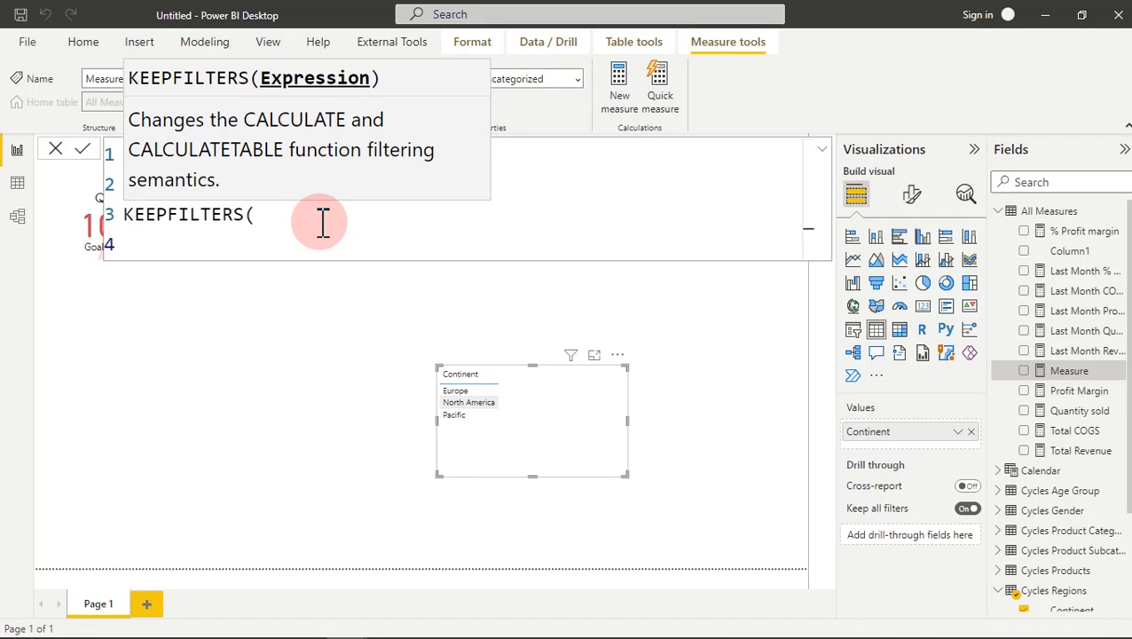
text(cont)
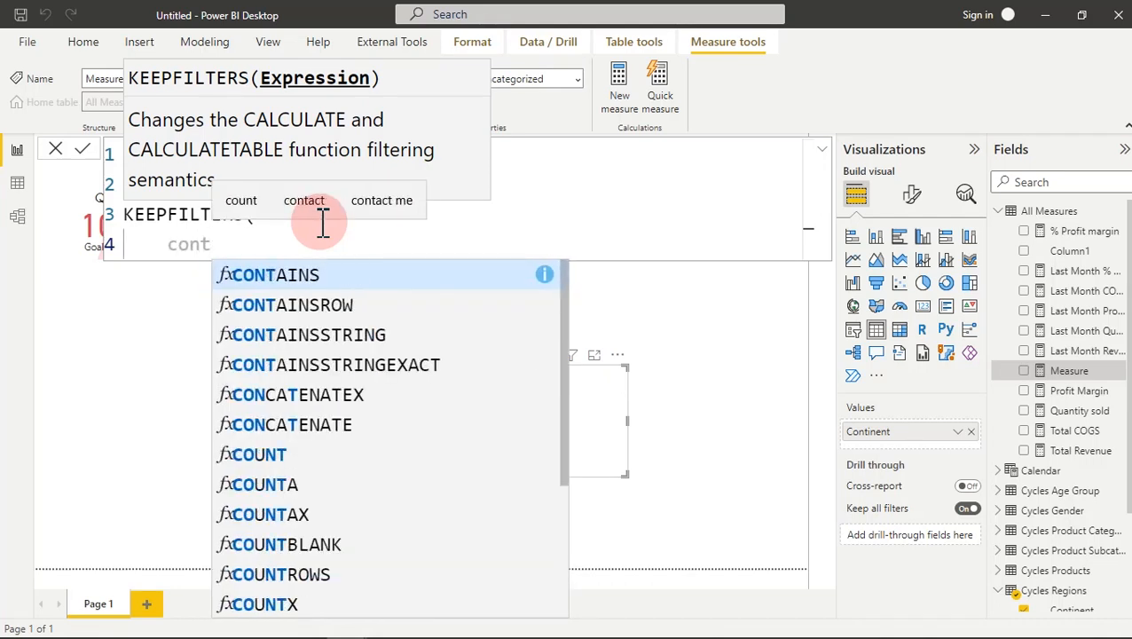
key(BackSpace)
key(BackSpace)
key(BackSpace)
key(BackSpace)
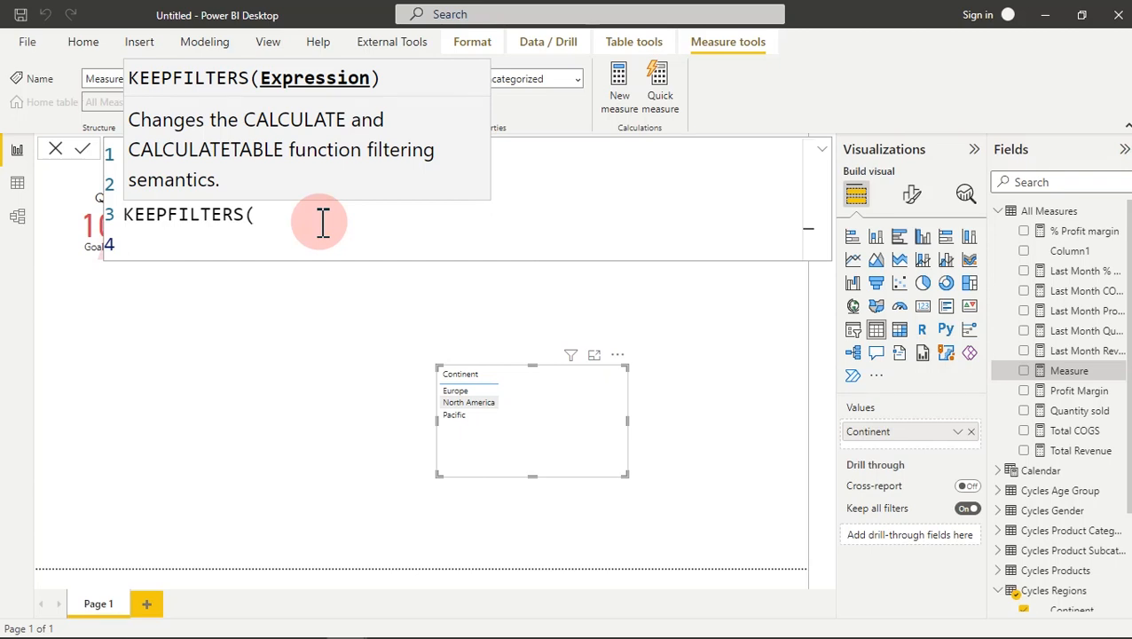
text(reg)
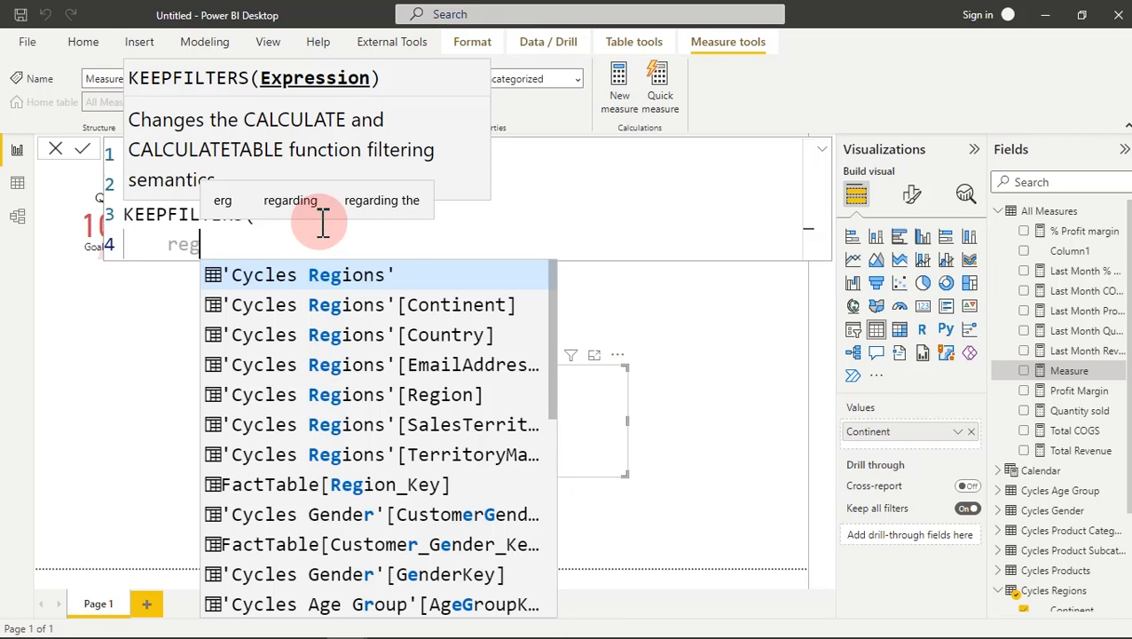
click(432, 310)
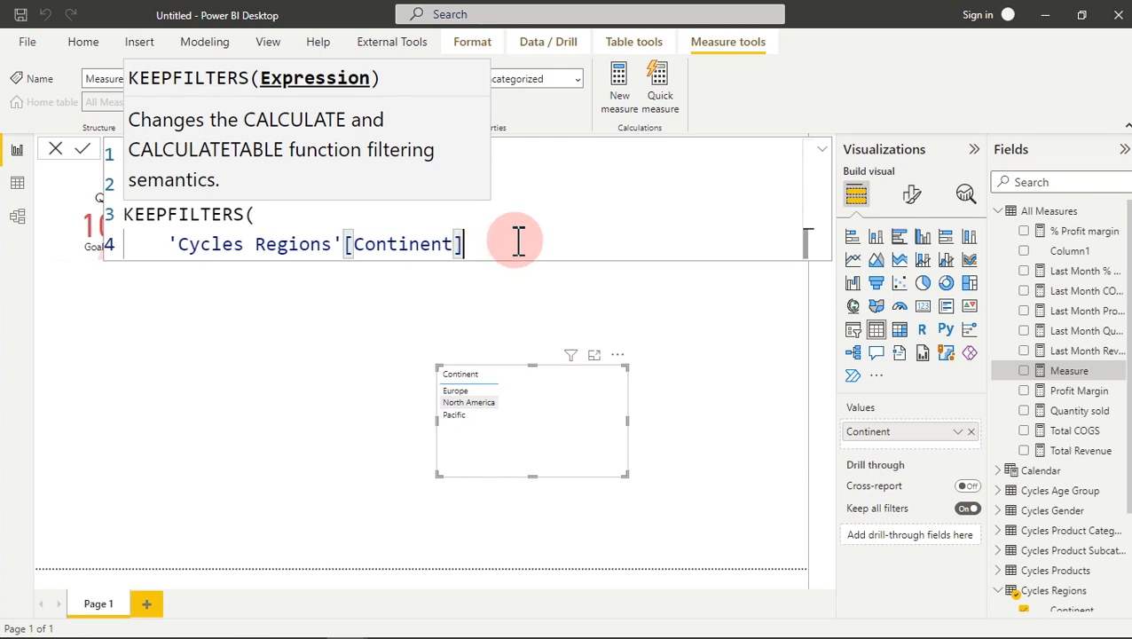
Step: Set the Continent filter condition equal to "Europe" and close KEEPFILTERS and CALCULATE on separate lines, with the inner bracket slightly indented
text(")
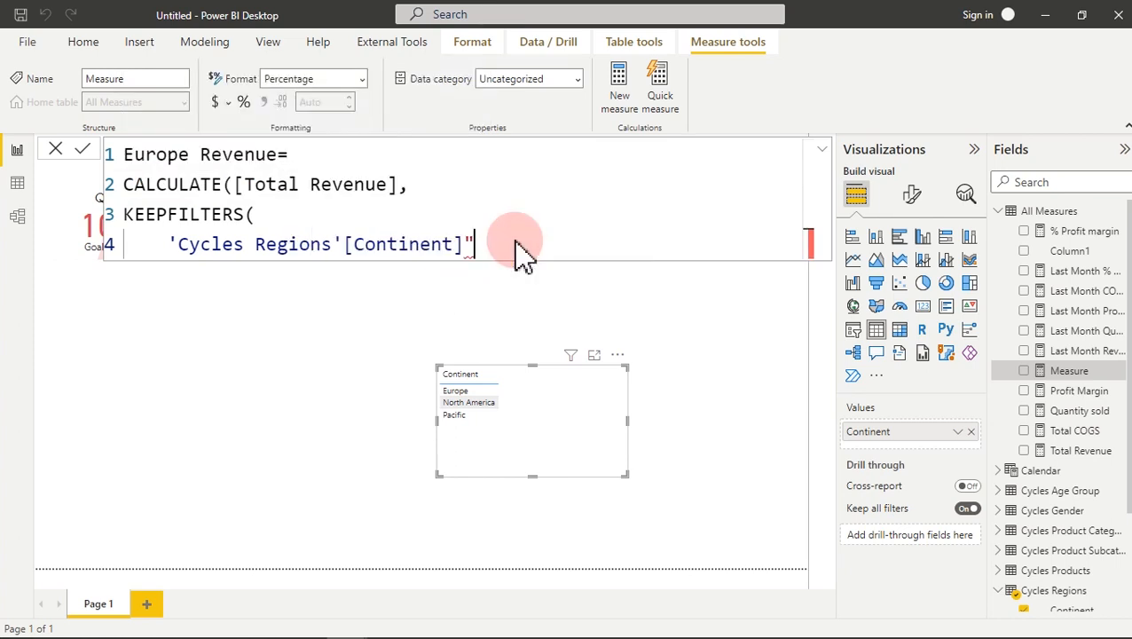
text(=)
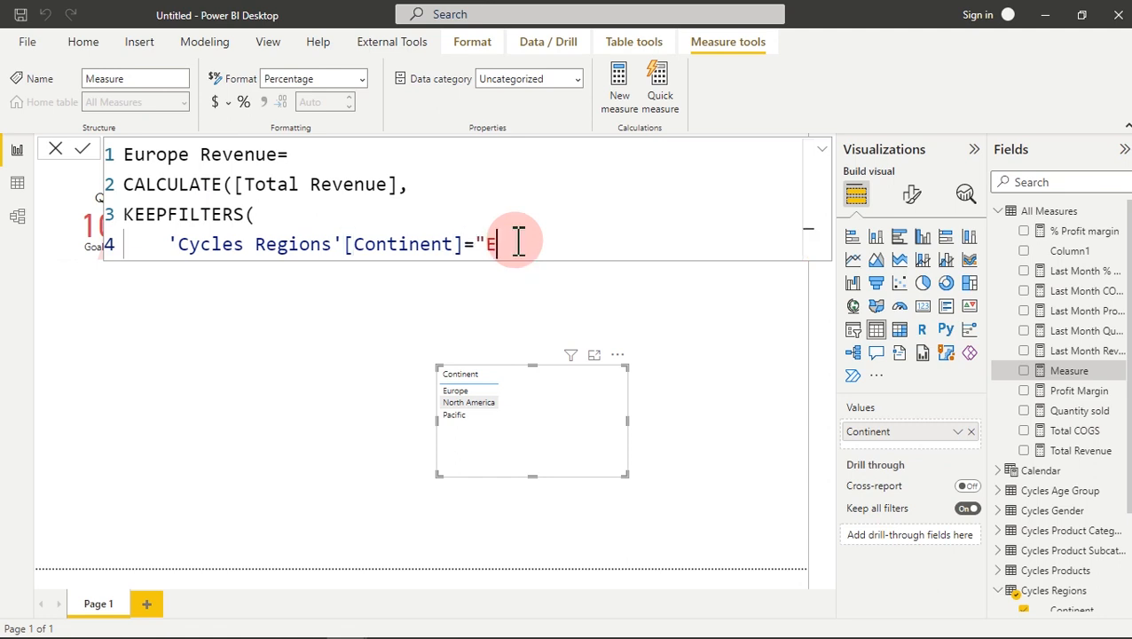
text(Err)
key(BackSpace)
text(rope")
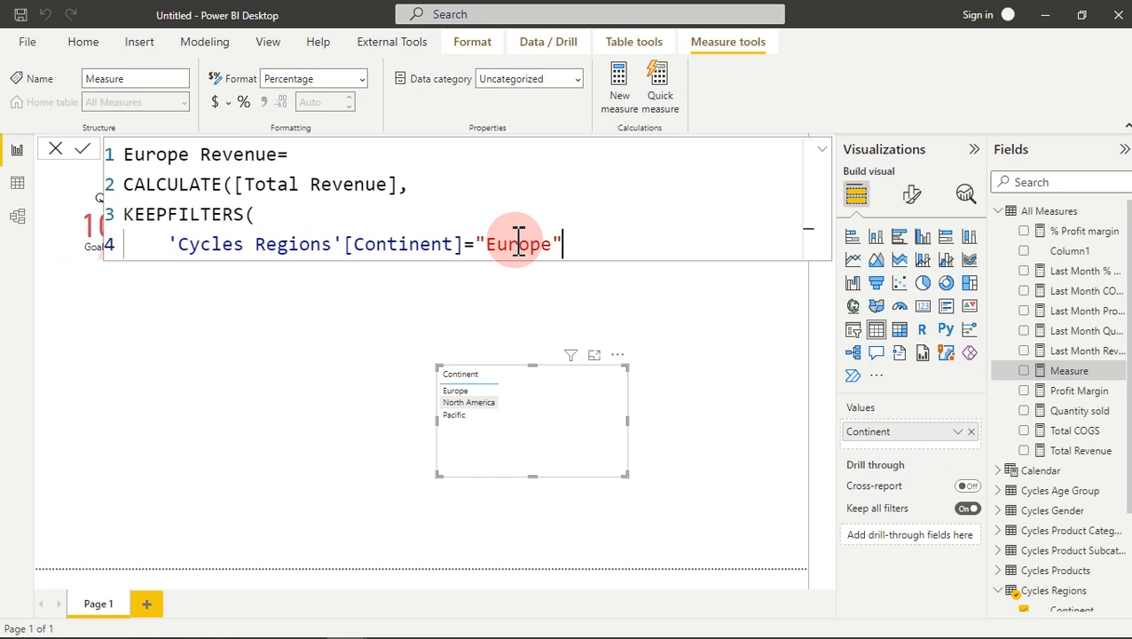
key(shift+Return)
text())
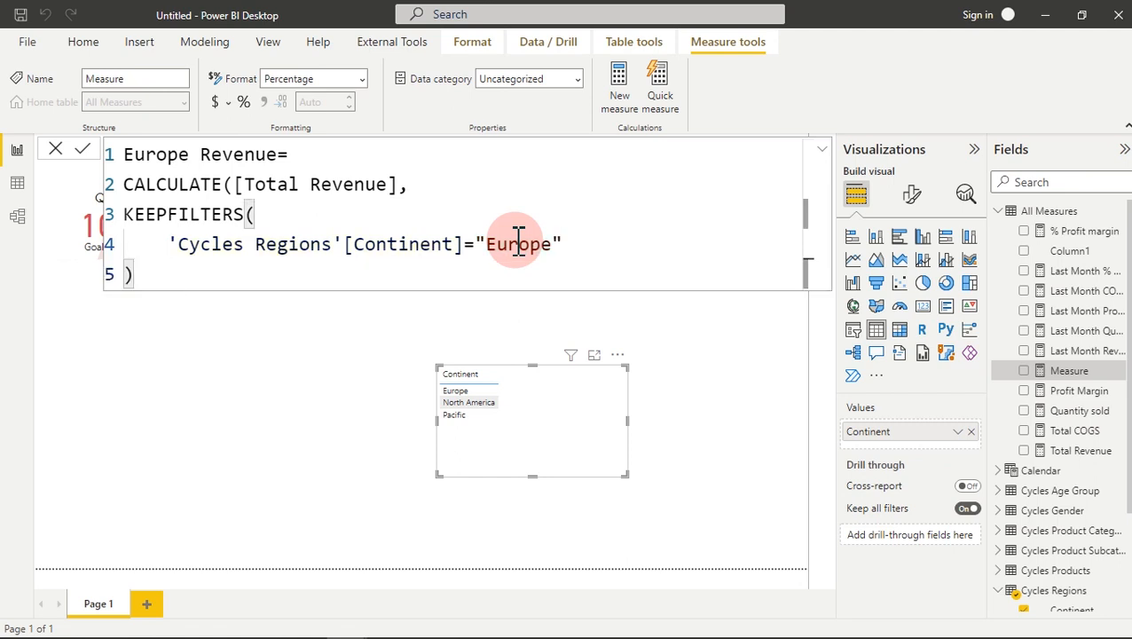
key(shift+Return)
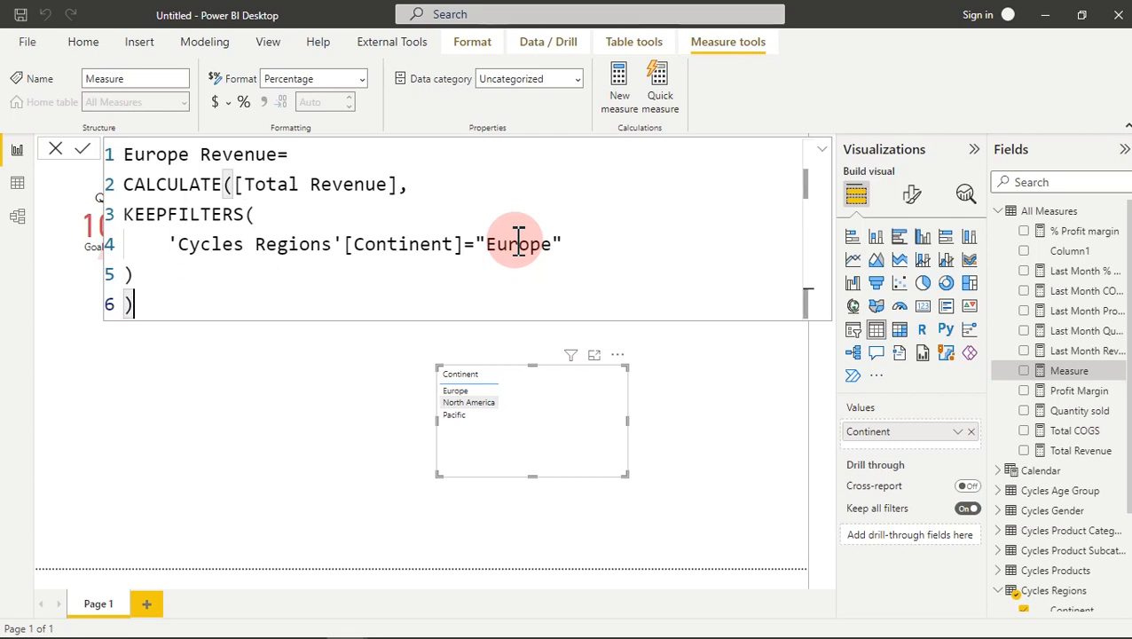
click(130, 276)
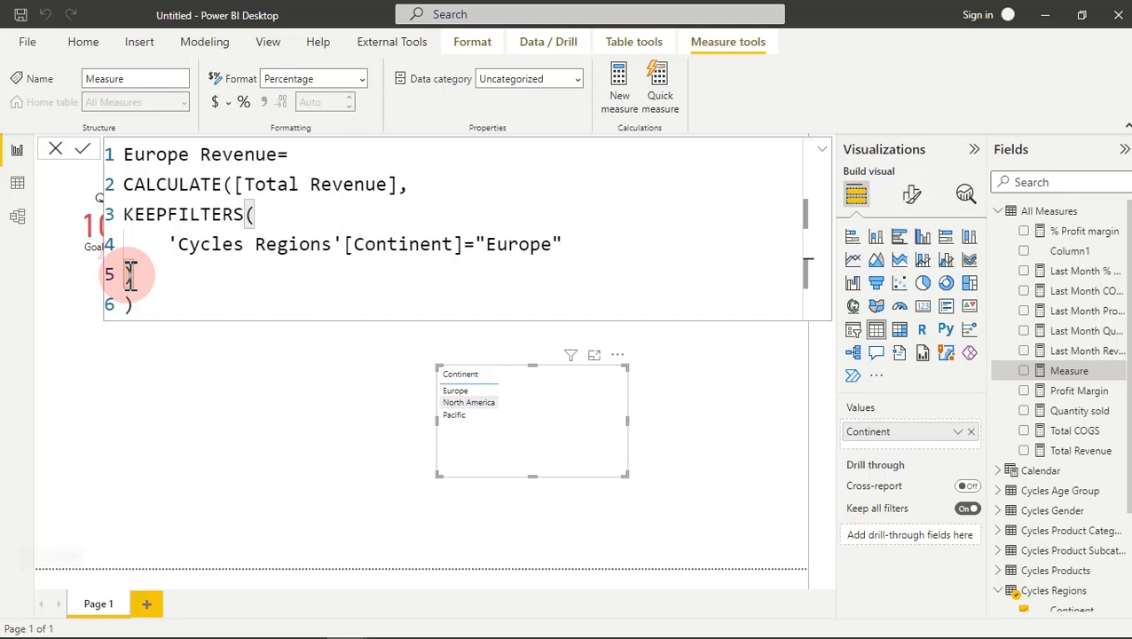
text())
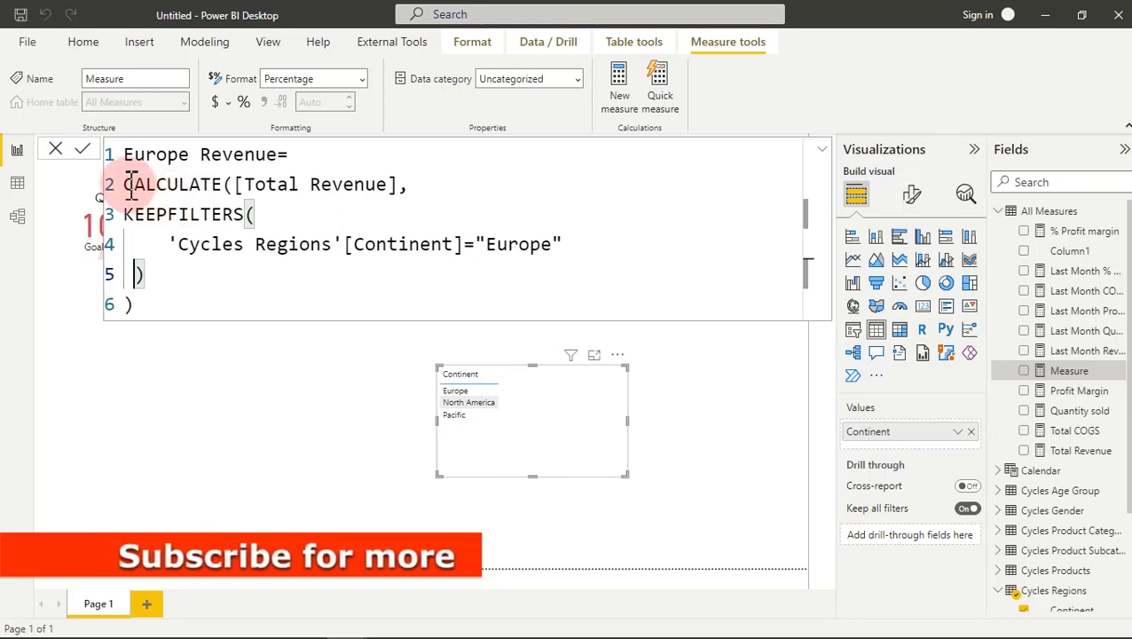
drag(129, 186, 413, 182)
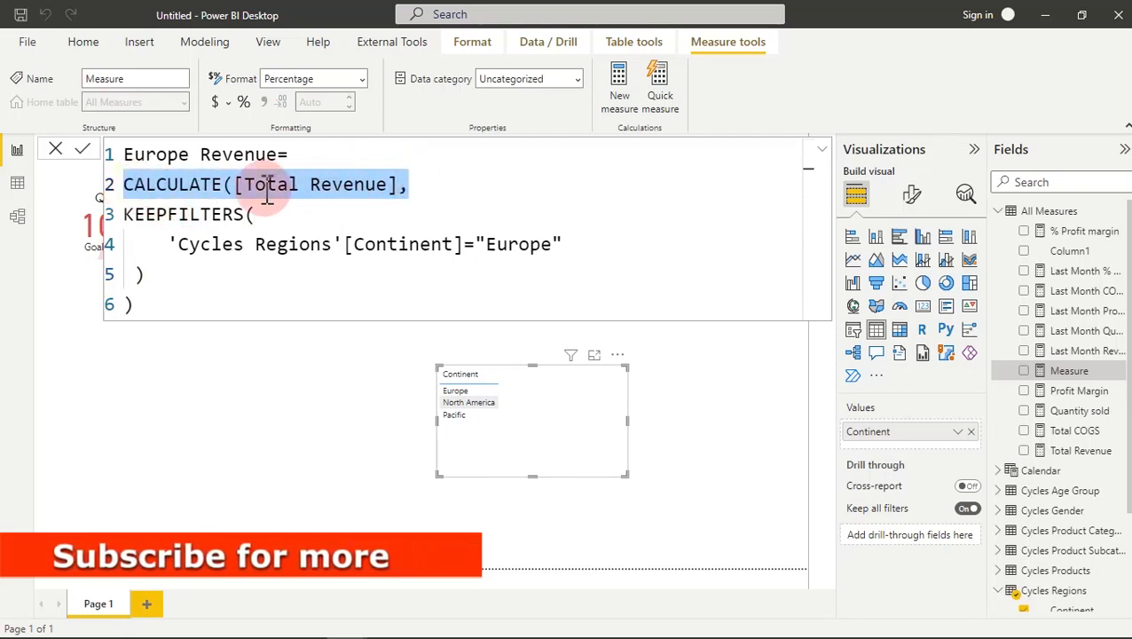
drag(254, 213, 461, 248)
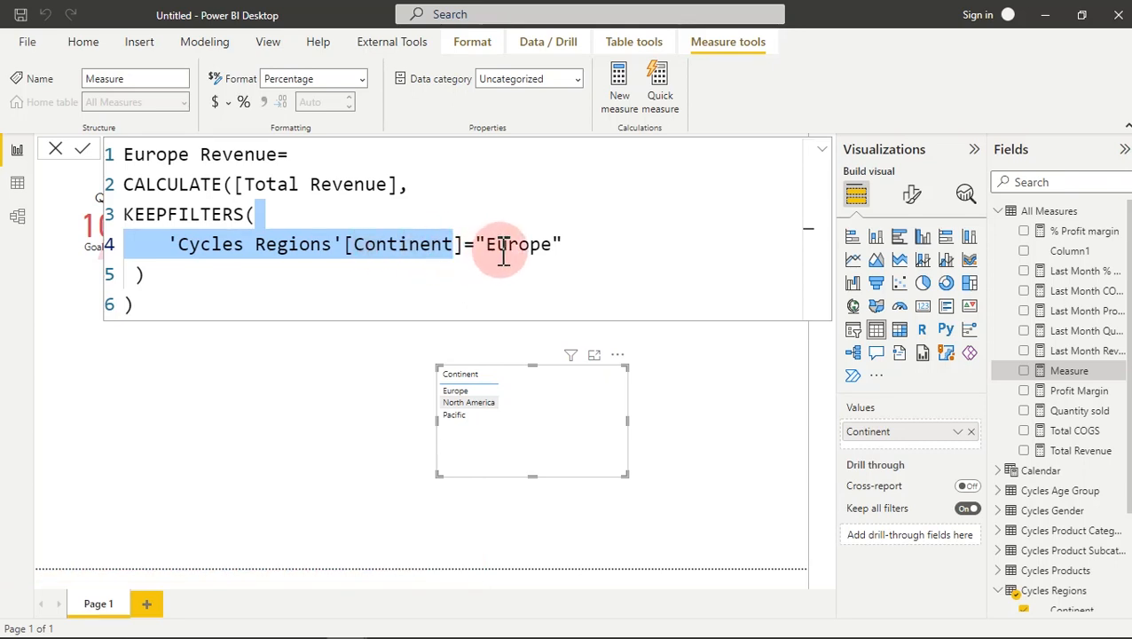
click(494, 247)
drag(497, 244, 554, 248)
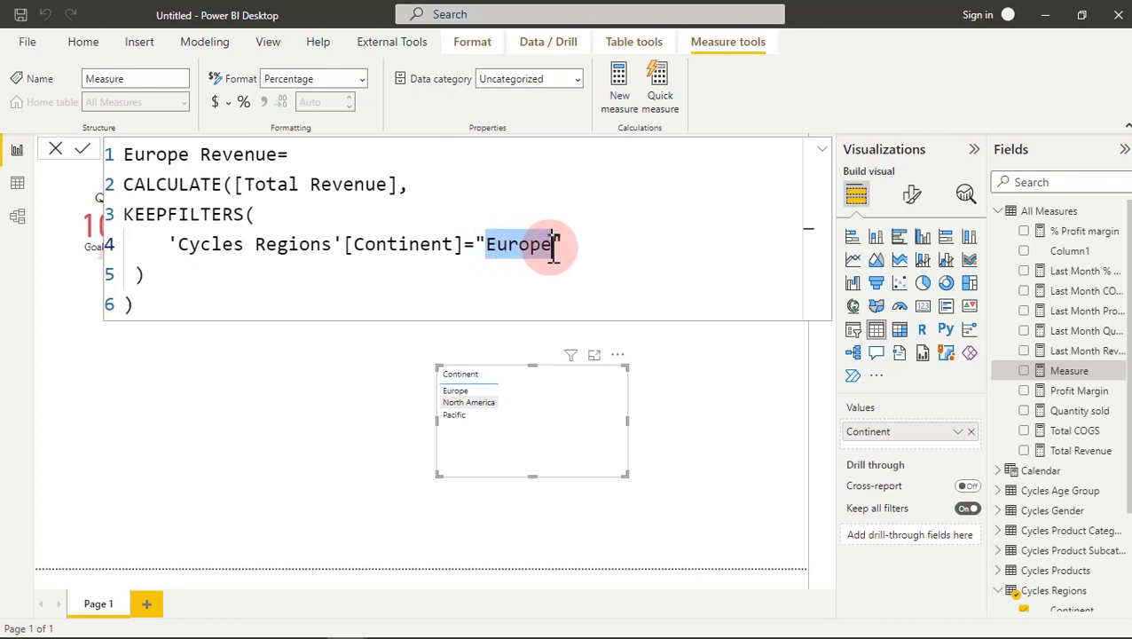
click(581, 248)
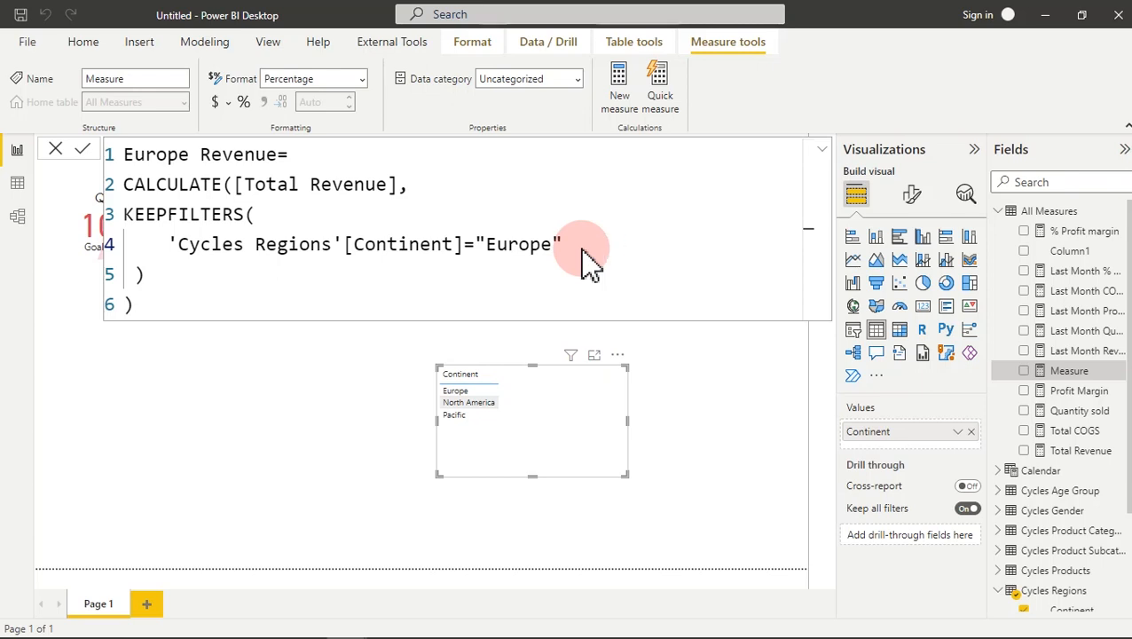
Step: Commit the Europe Revenue measure and format it as currency with 0 decimal places
key(Return)
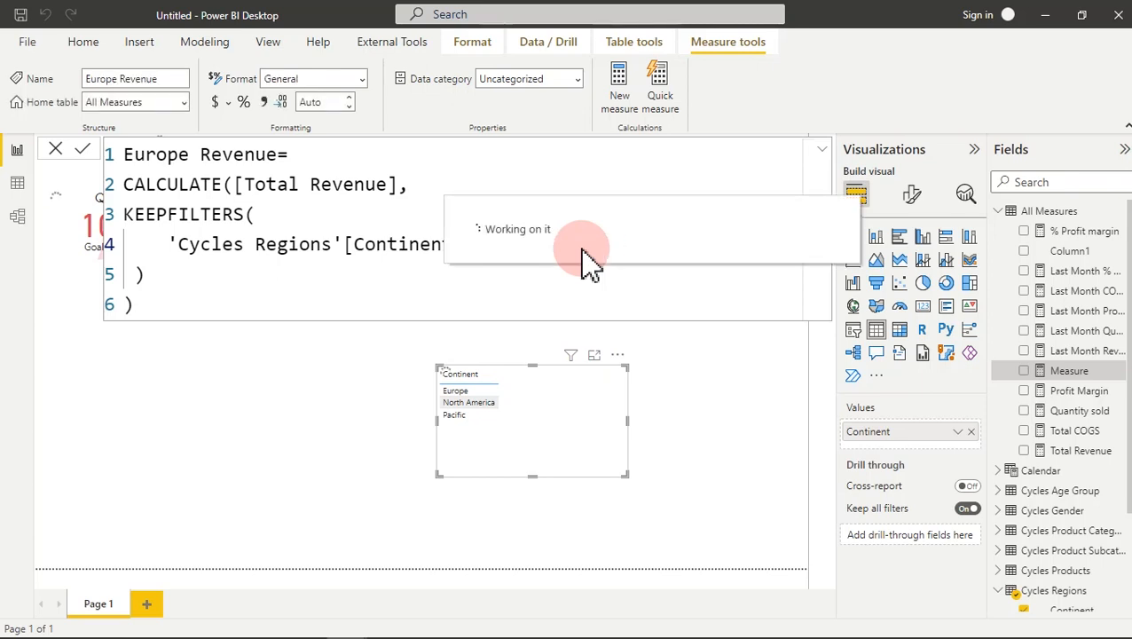
click(215, 102)
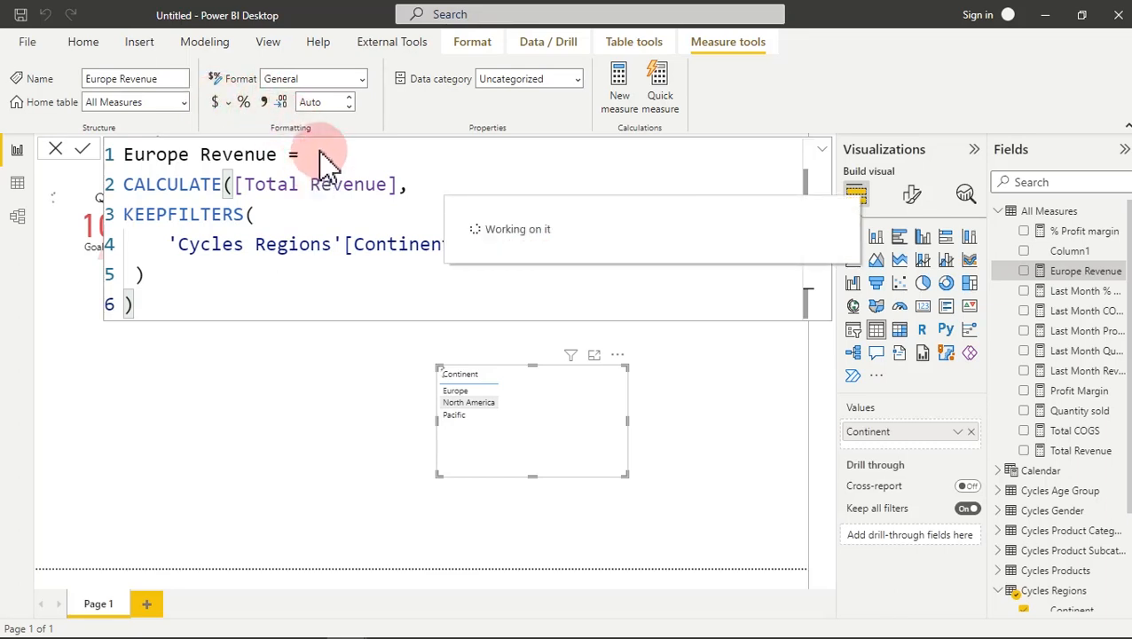
click(326, 102)
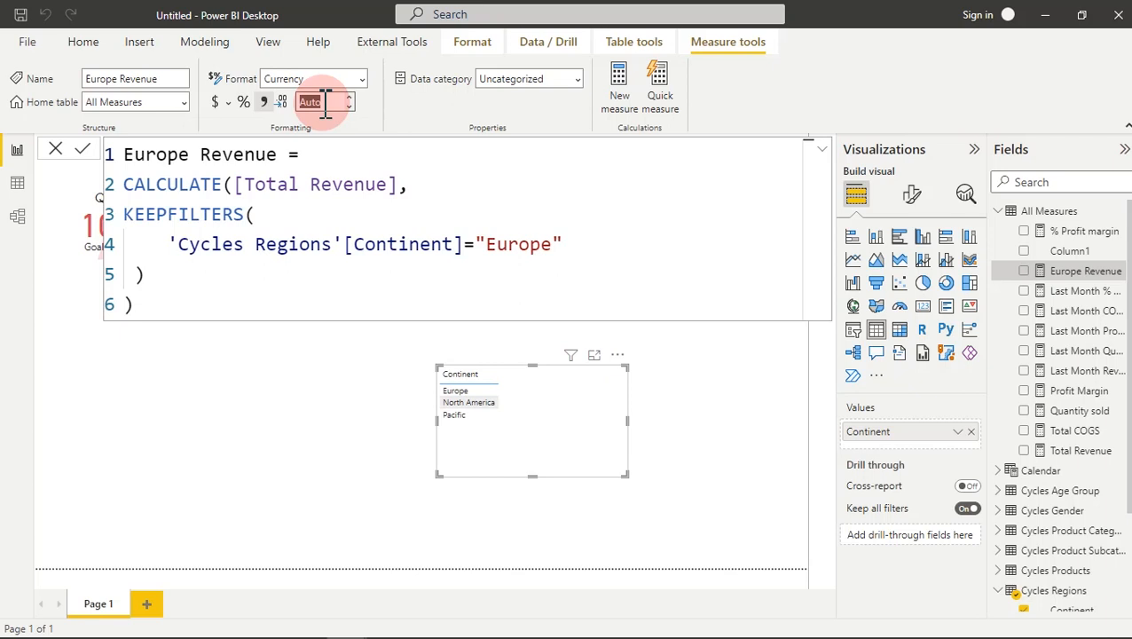
text(0)
key(BackSpace)
text(Auto)
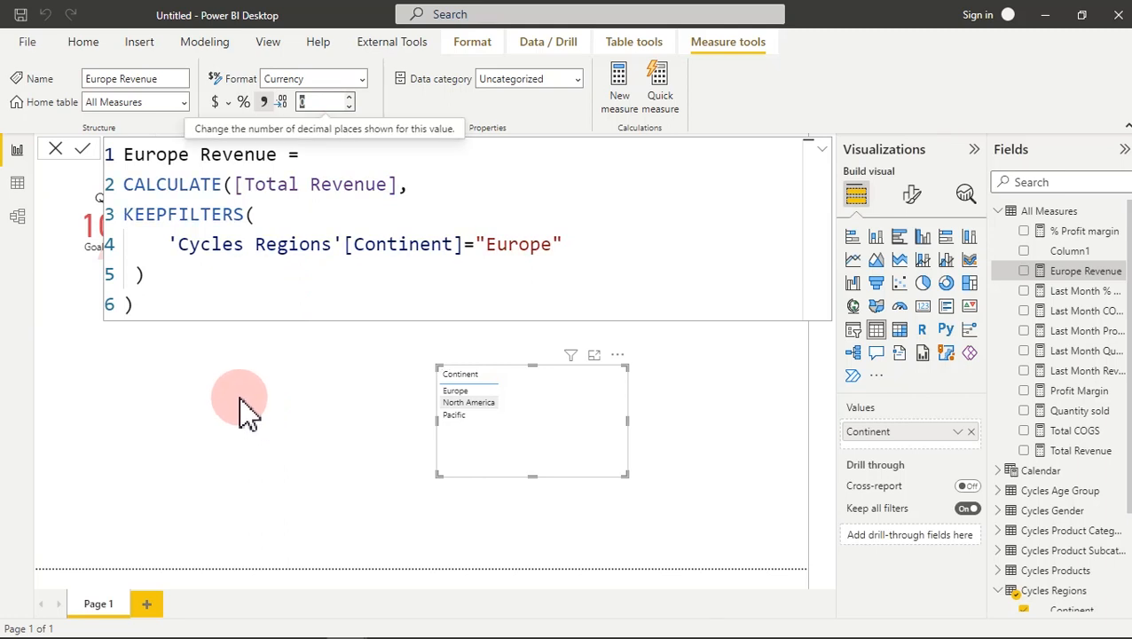
click(189, 404)
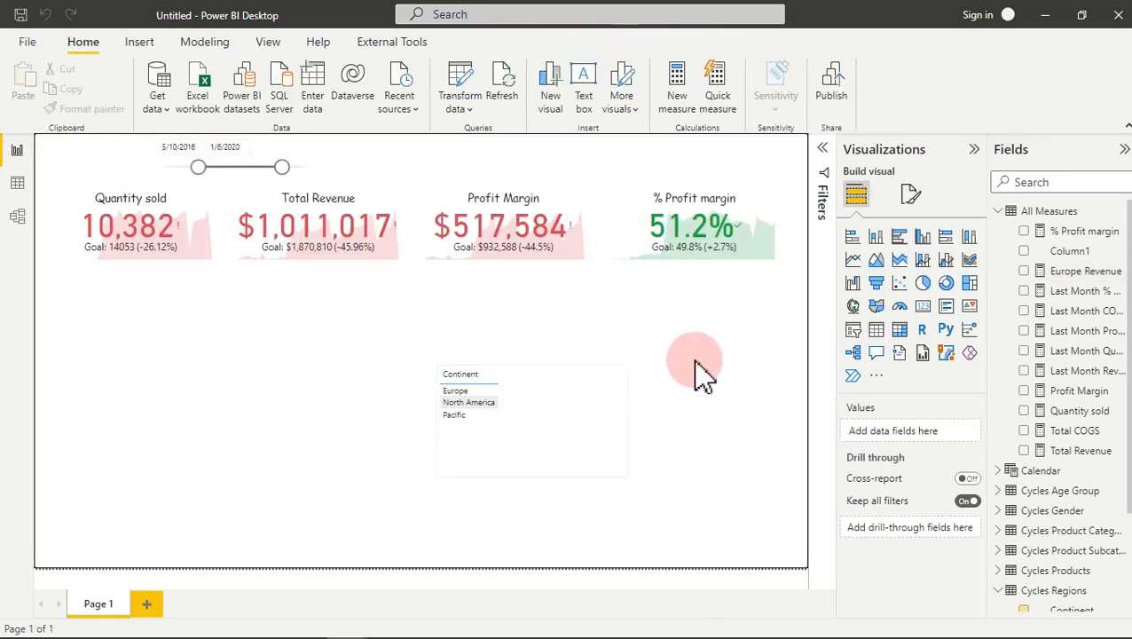
Step: Add a card visual showing Europe Revenue and place it in the empty area below the Quantity sold KPI
click(923, 306)
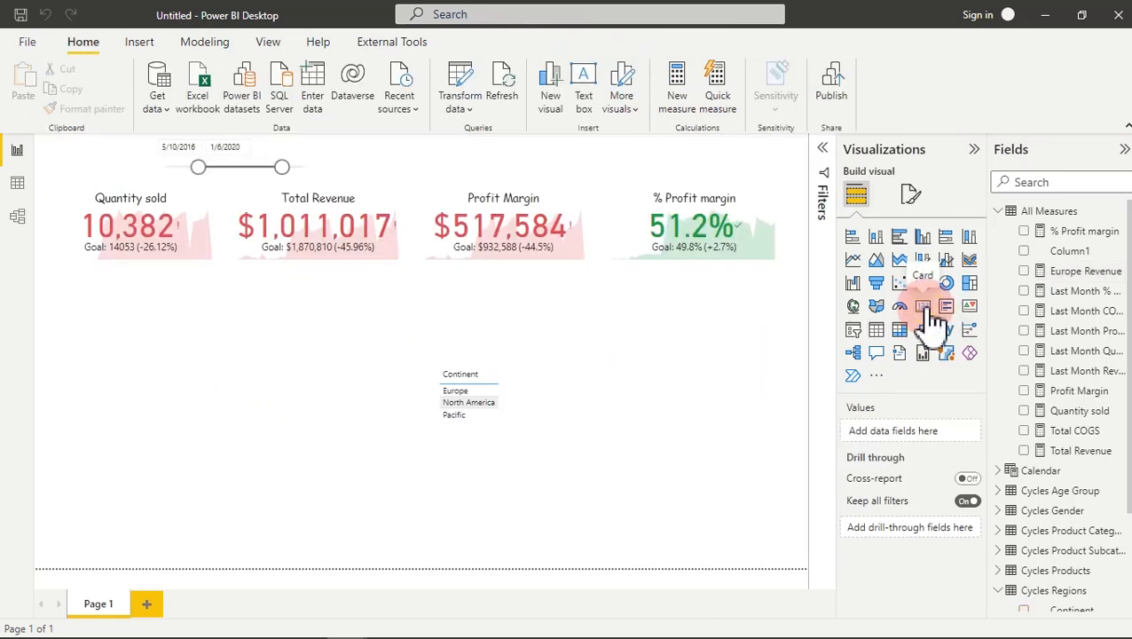
click(1029, 274)
drag(182, 308, 260, 429)
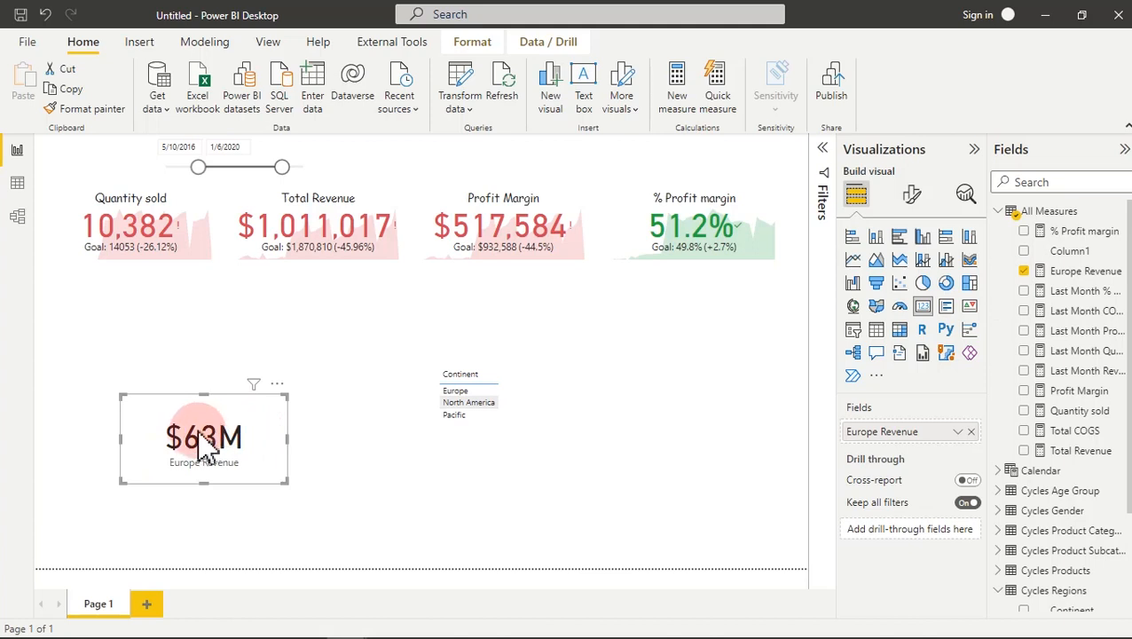
drag(250, 417, 249, 456)
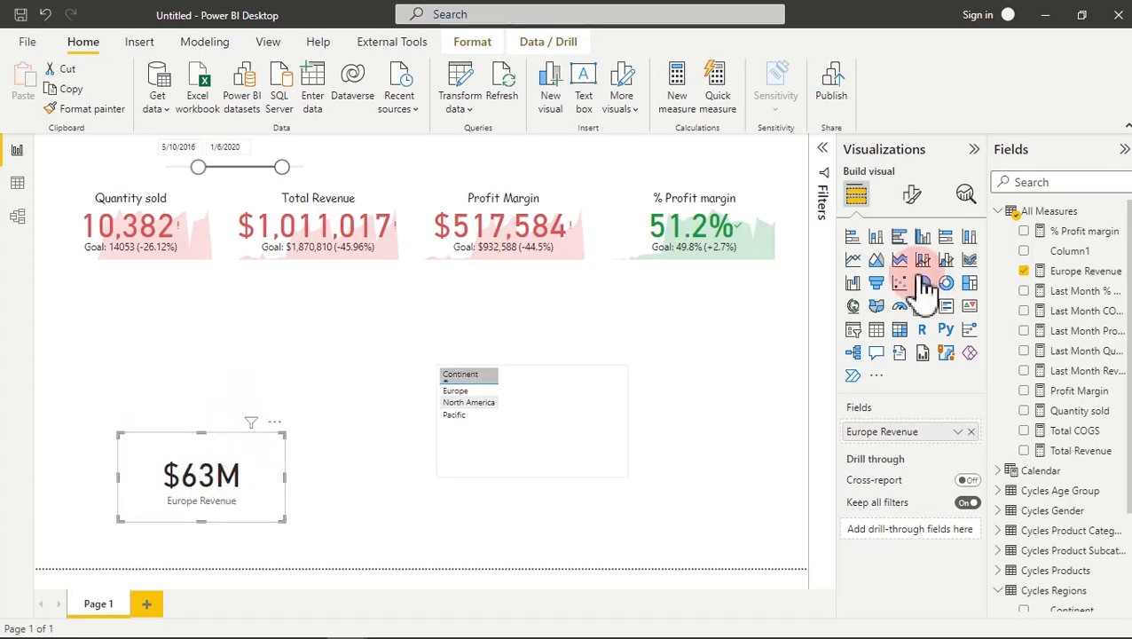
Step: Copy the full Europe Revenue expression into a new measure in the All Measures table
click(1091, 273)
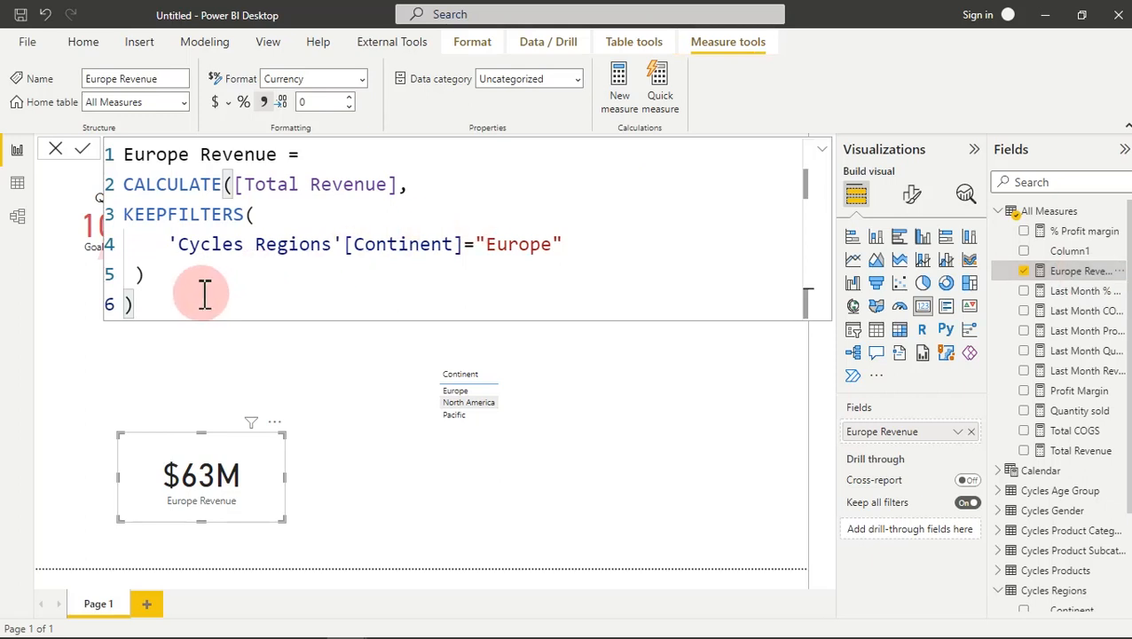
key(ctrl+a)
key(ctrl+c)
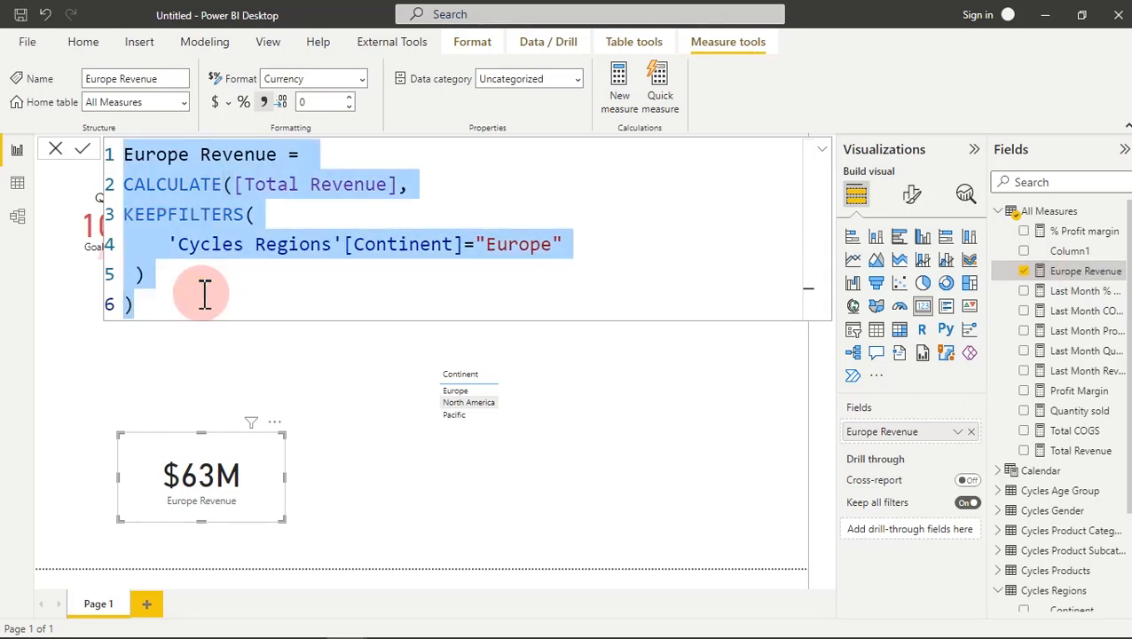
click(626, 91)
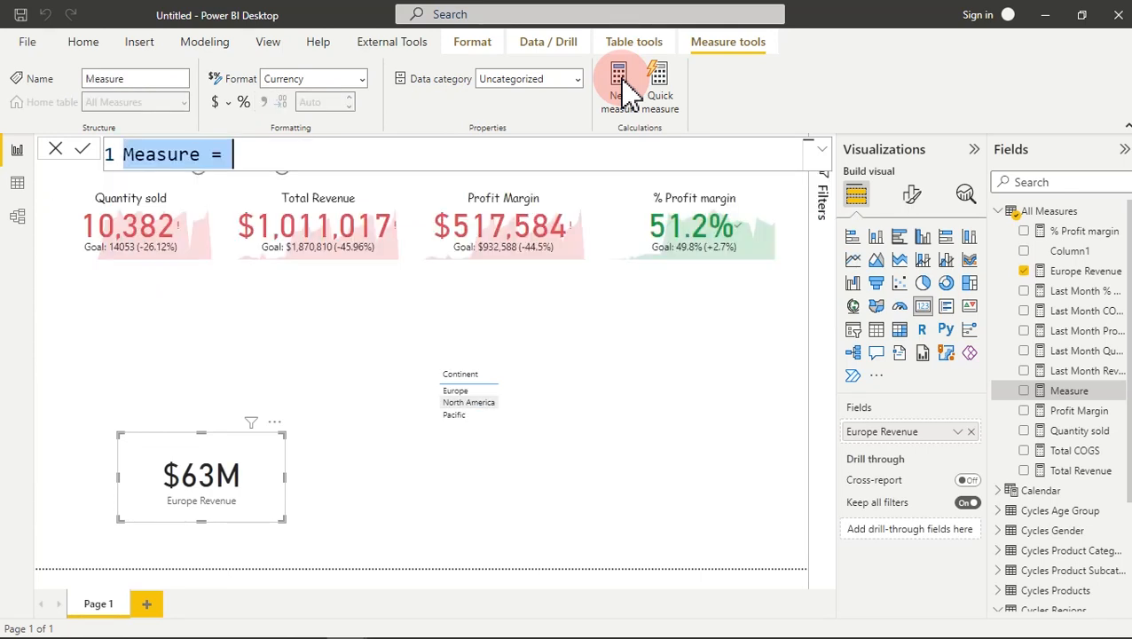
key(ctrl+v)
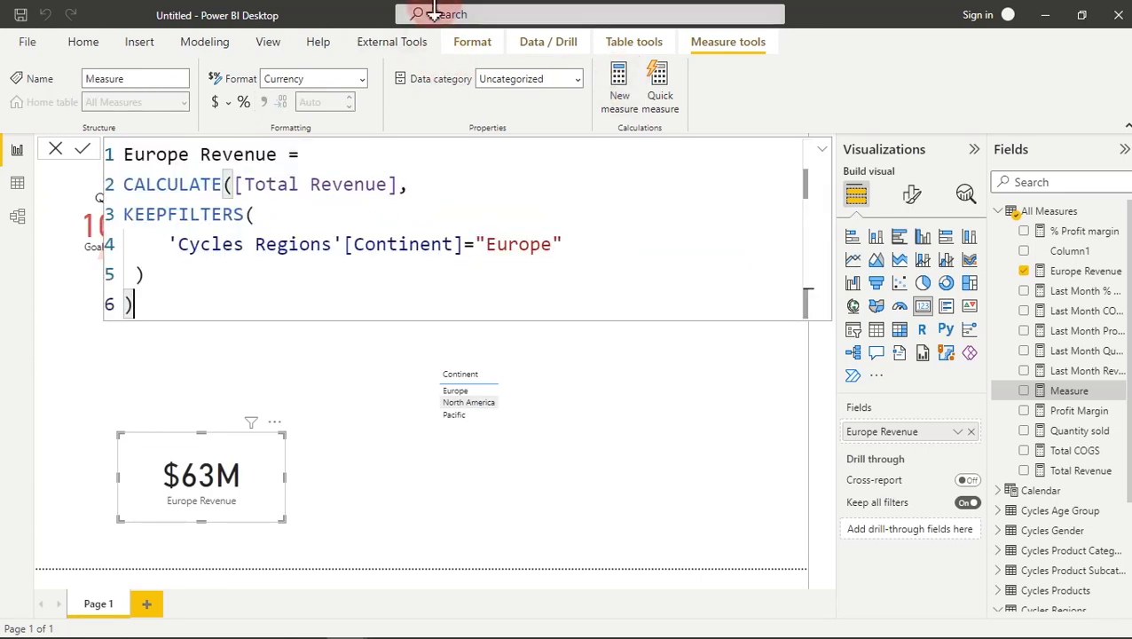
Step: Rename the pasted measure Pacific Revenue, set its Continent filter condition to "pacific" and commit it
drag(190, 155, 126, 156)
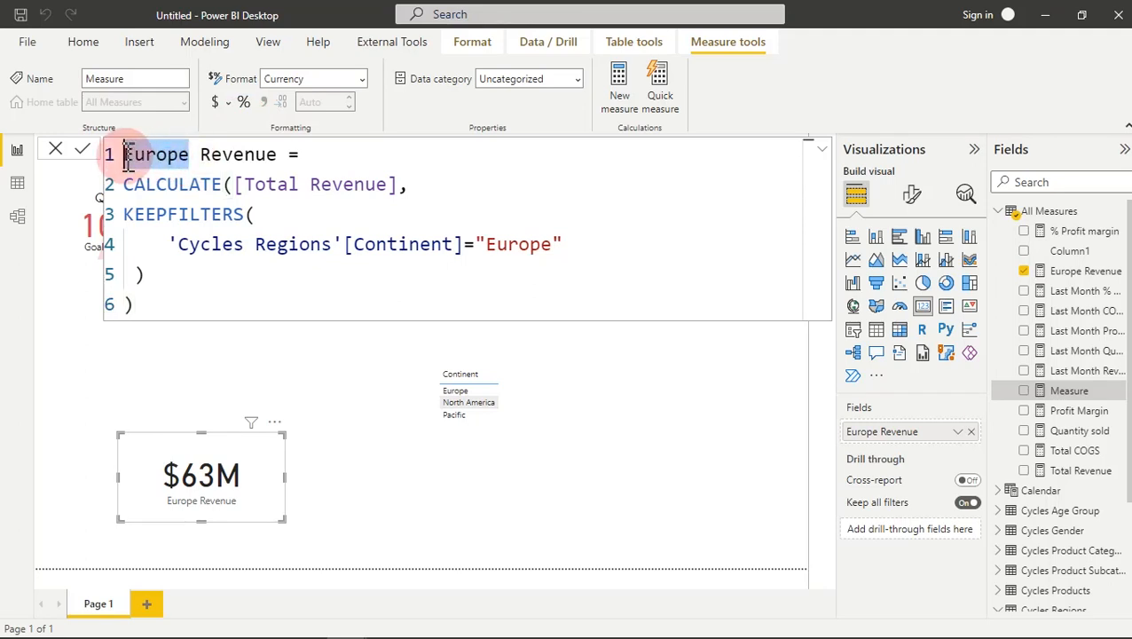
text(Paci)
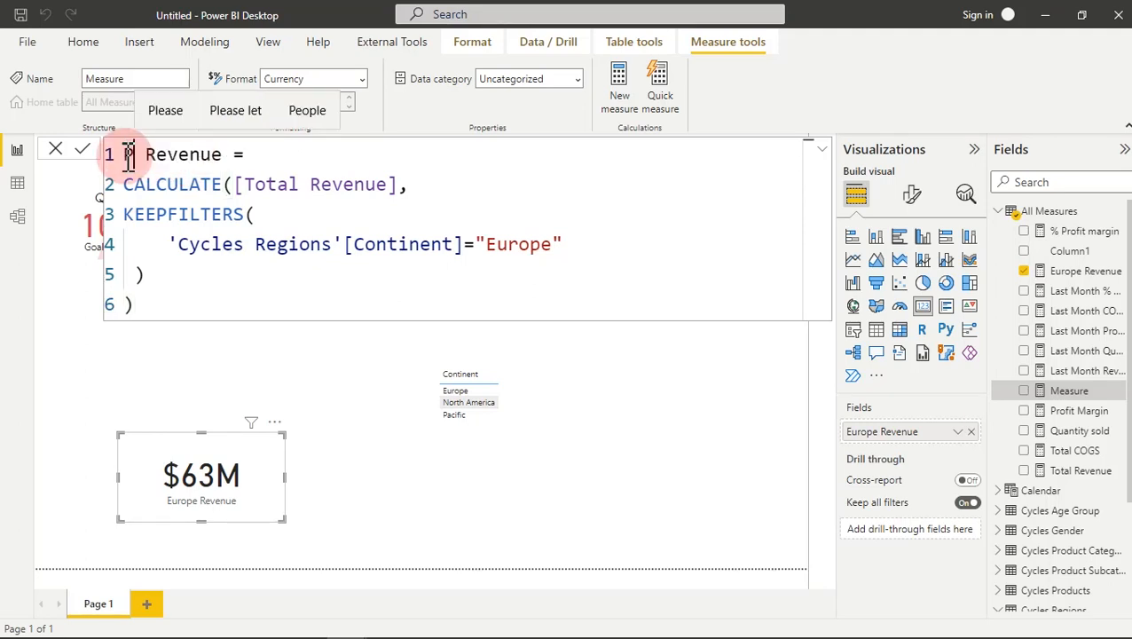
text(fic)
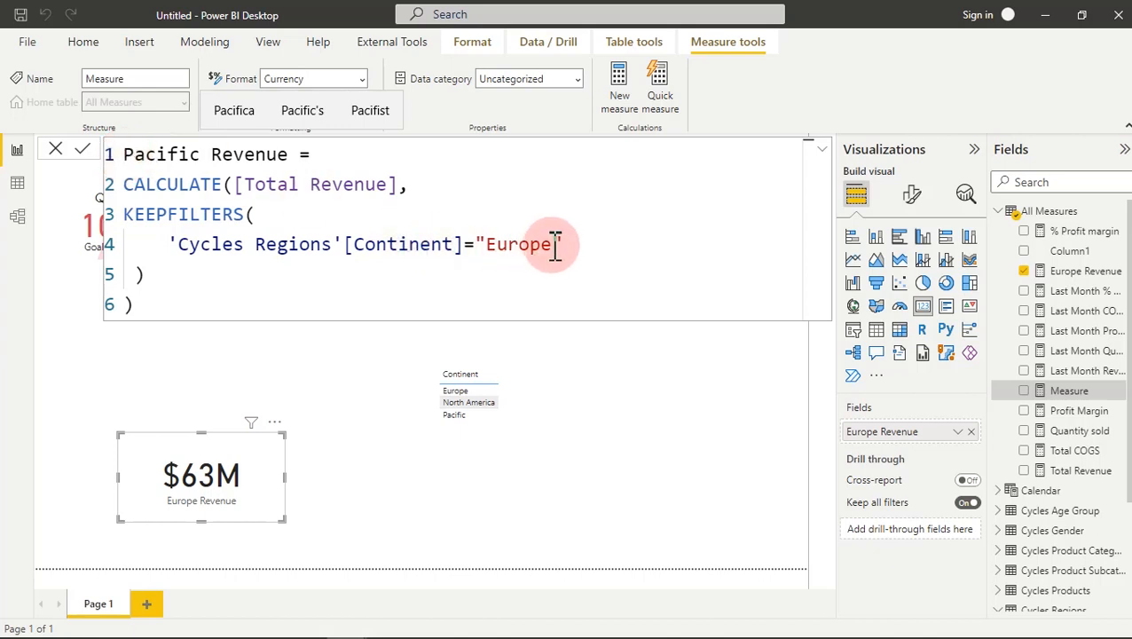
drag(553, 245, 488, 245)
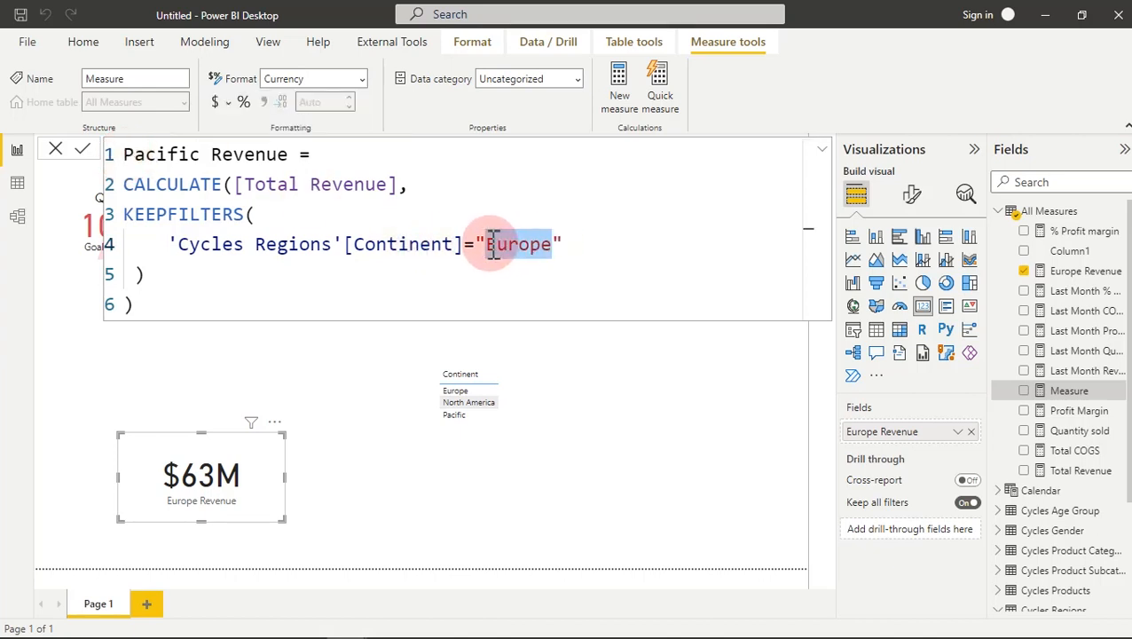
text(p)
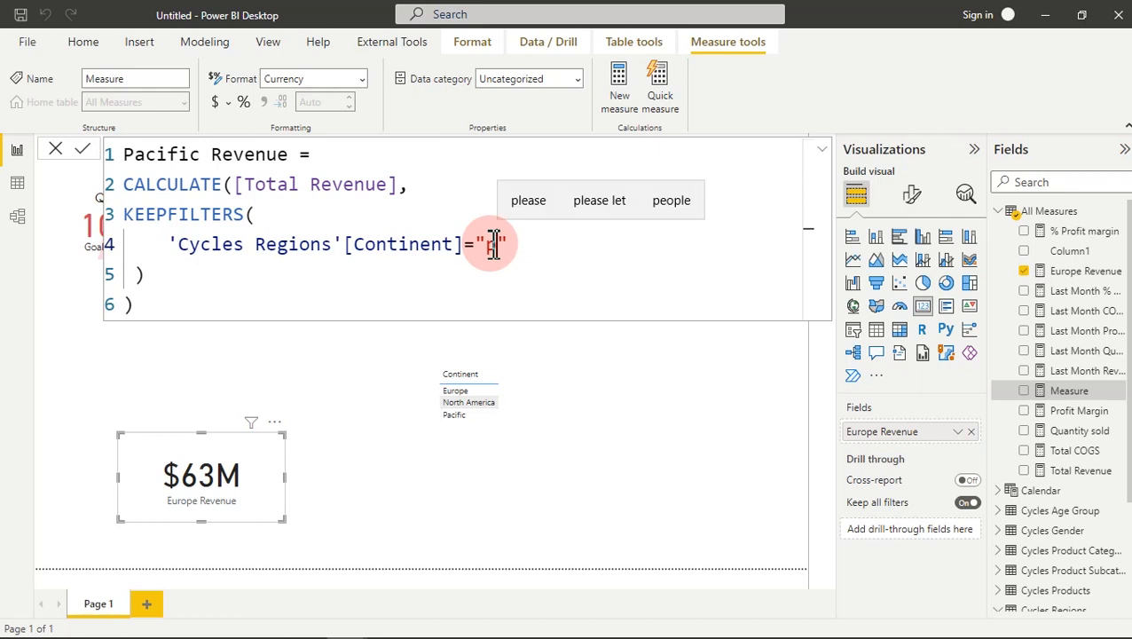
text(acifi)
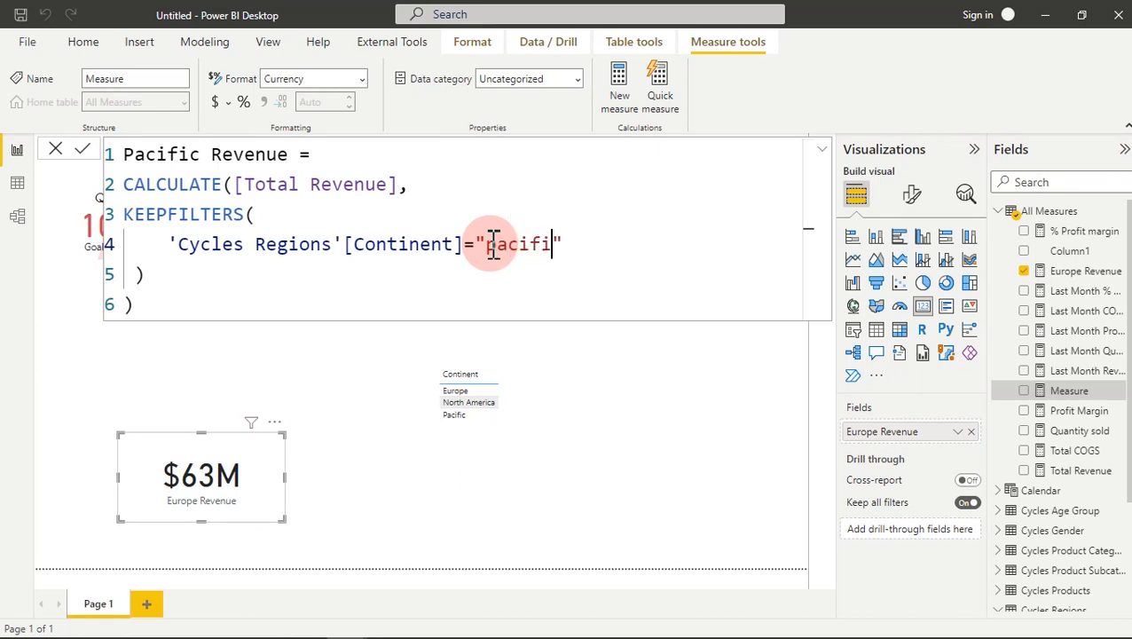
text(c)
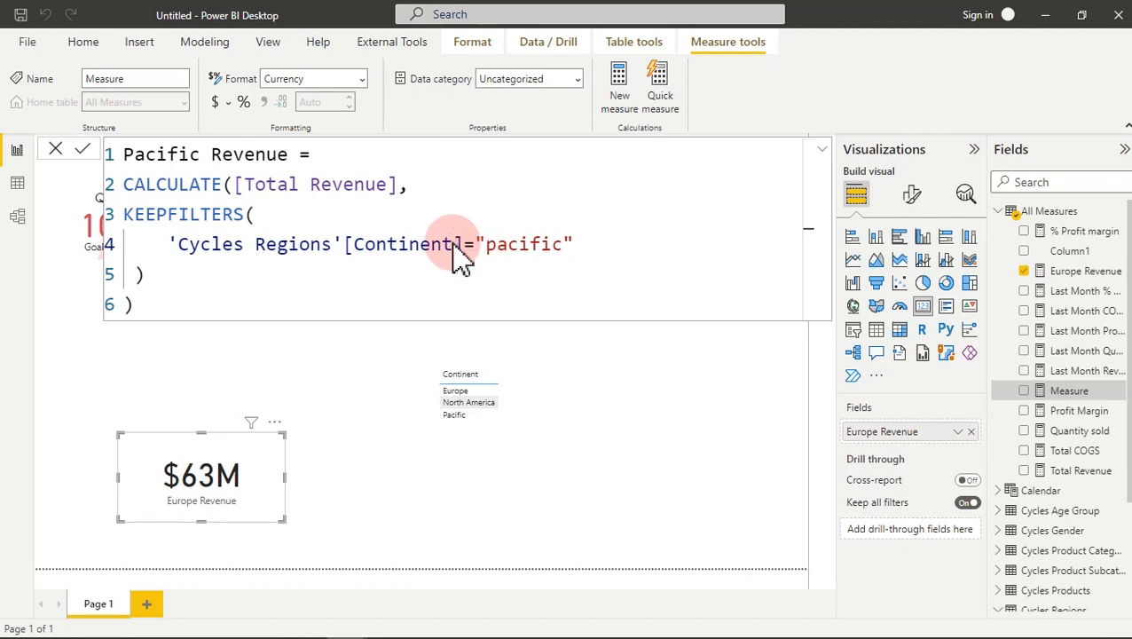
key(Return)
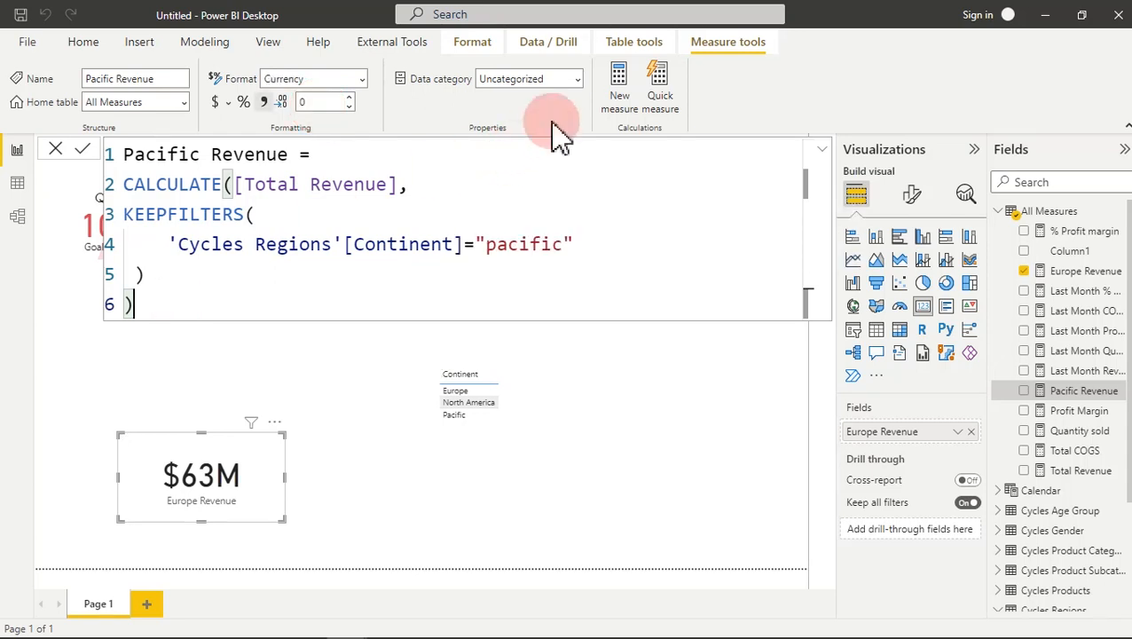
Step: Create another measure from the copied Europe Revenue expression and name it North America Revenue
click(619, 84)
key(ctrl+v)
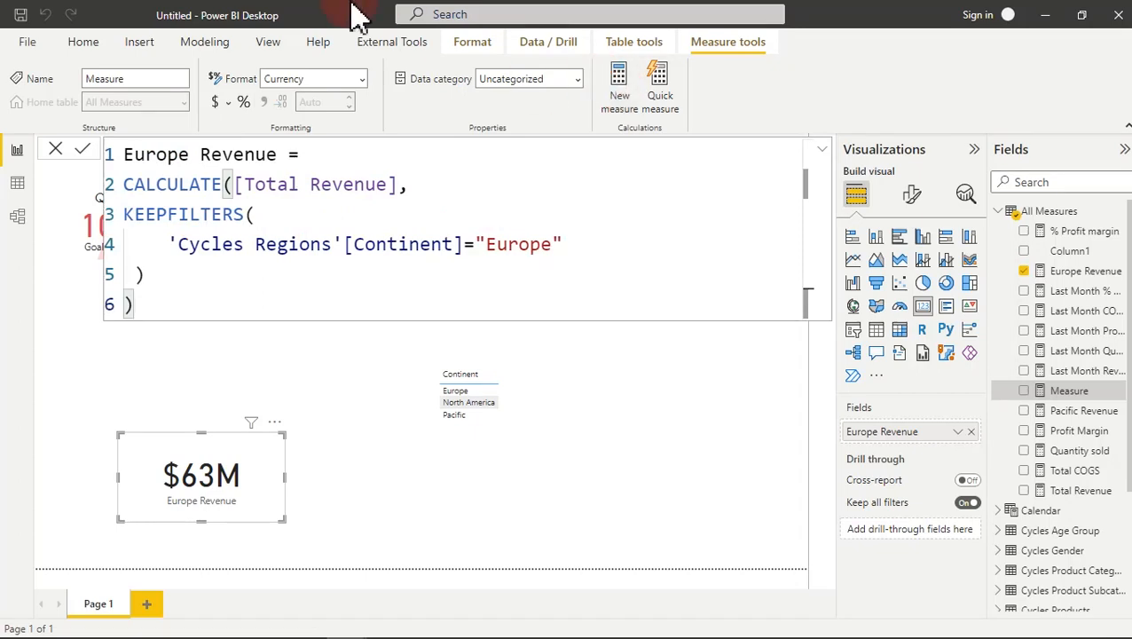
drag(195, 156, 125, 164)
text(Norh)
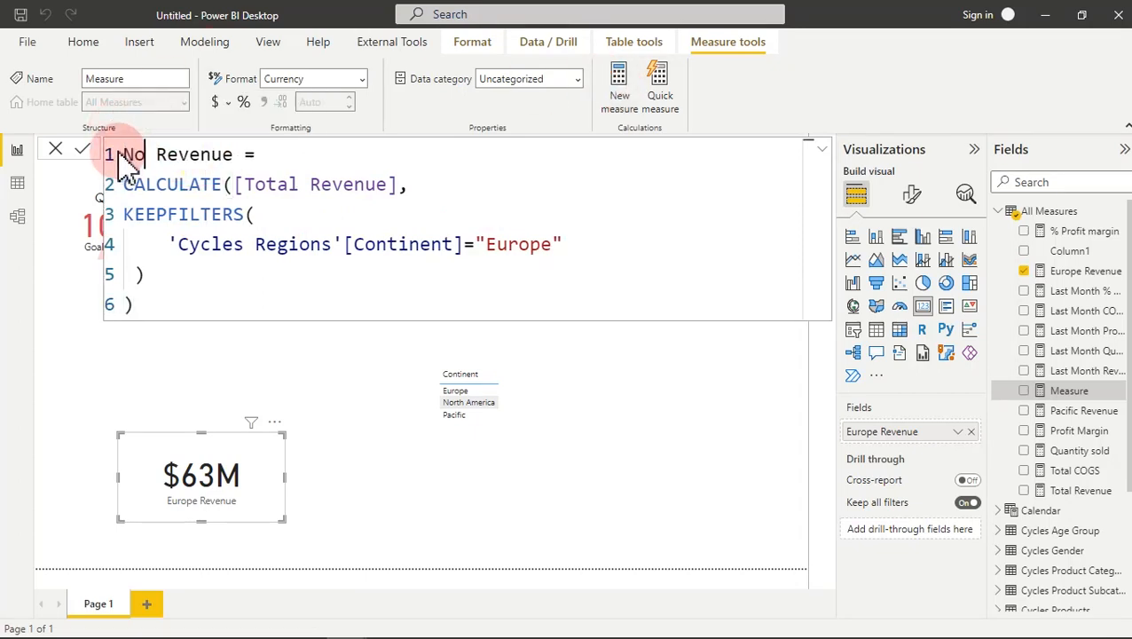
key(BackSpace)
key(BackSpace)
key(BackSpace)
text(rth An)
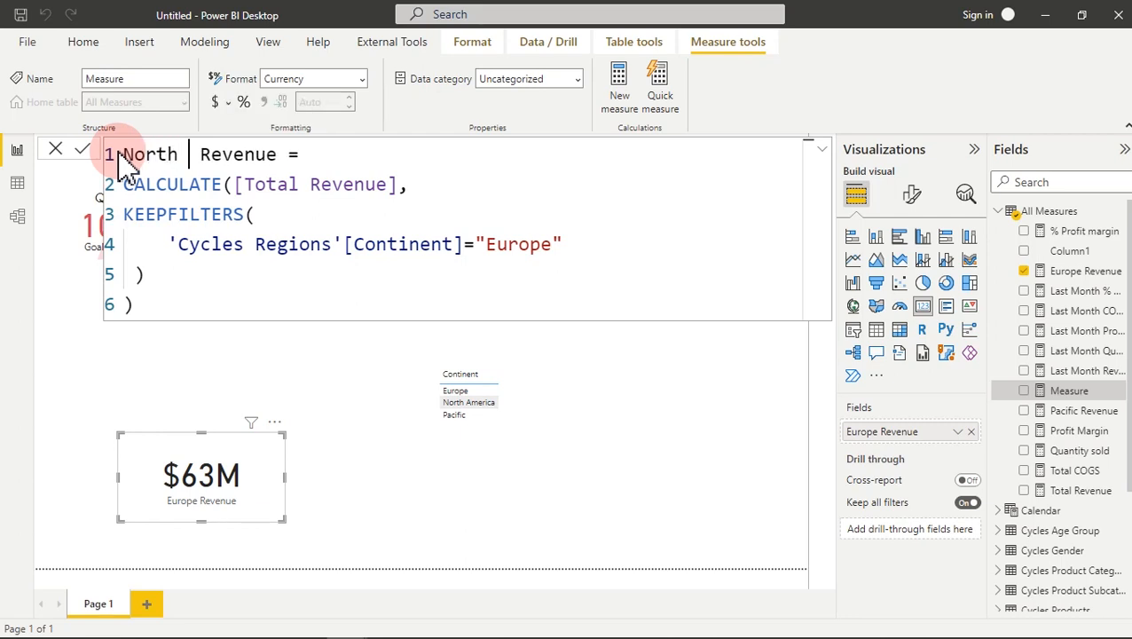
key(BackSpace)
text(meri)
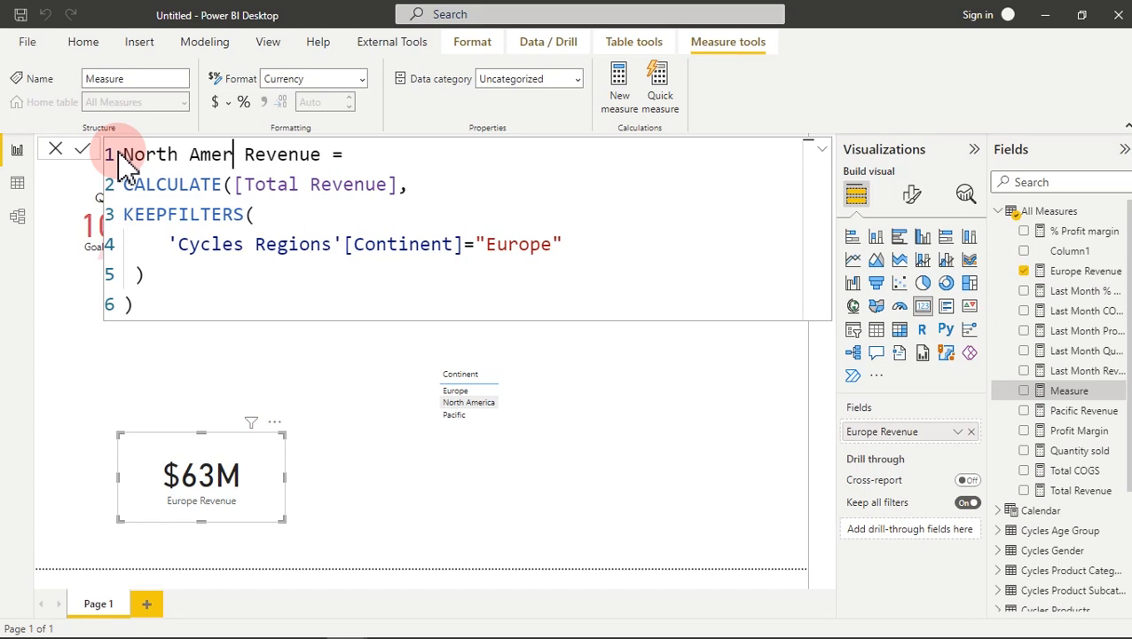
text(ca)
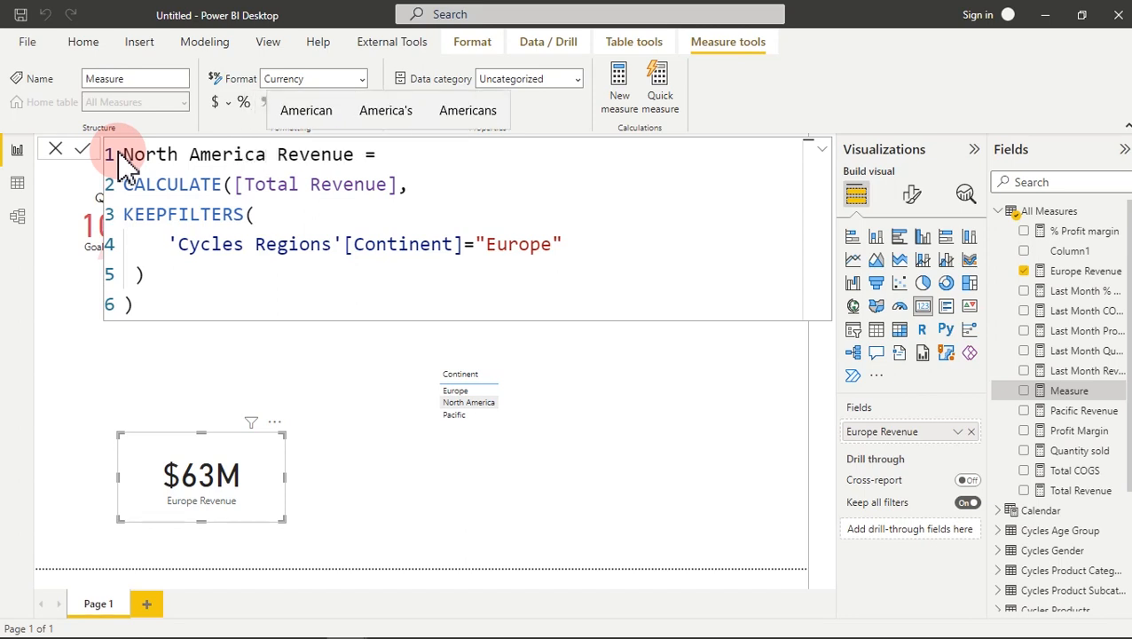
Step: Set the Continent filter condition of the North America Revenue expression to "North America"
drag(551, 245, 490, 249)
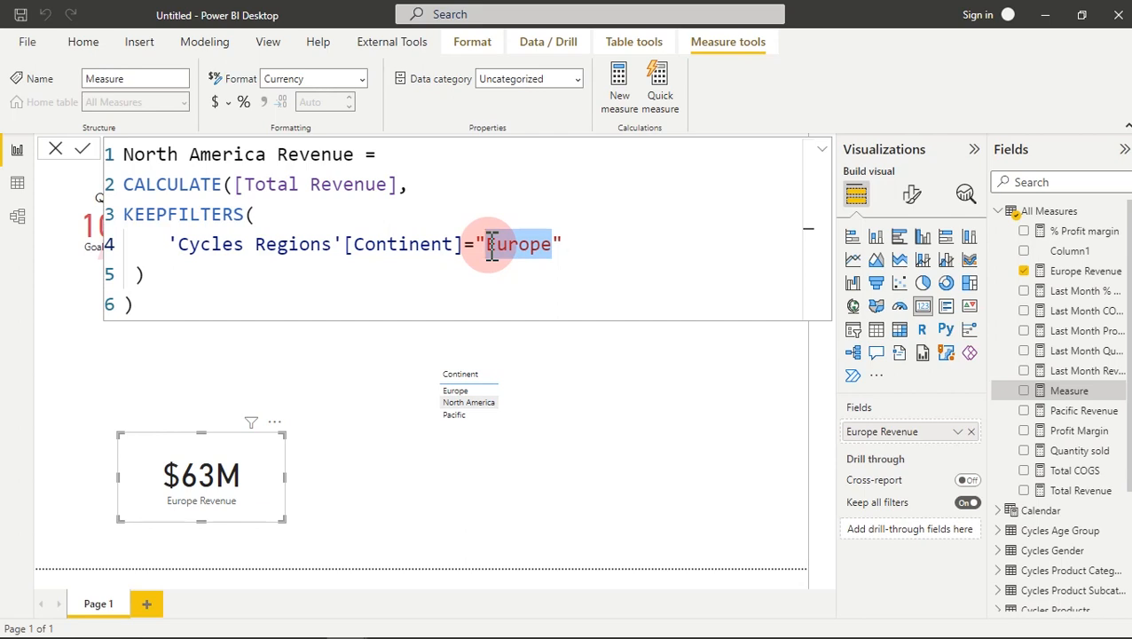
text(Nor)
key(BackSpace)
text(th America)
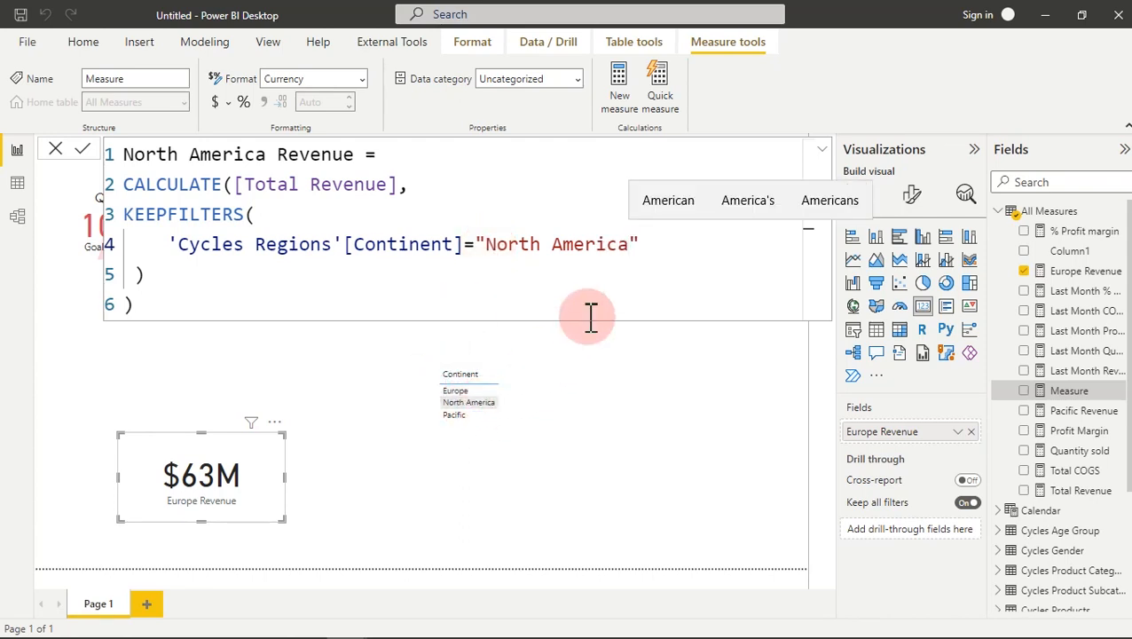
Step: Commit the North America Revenue measure and format it as currency with 0 decimal places
key(Return)
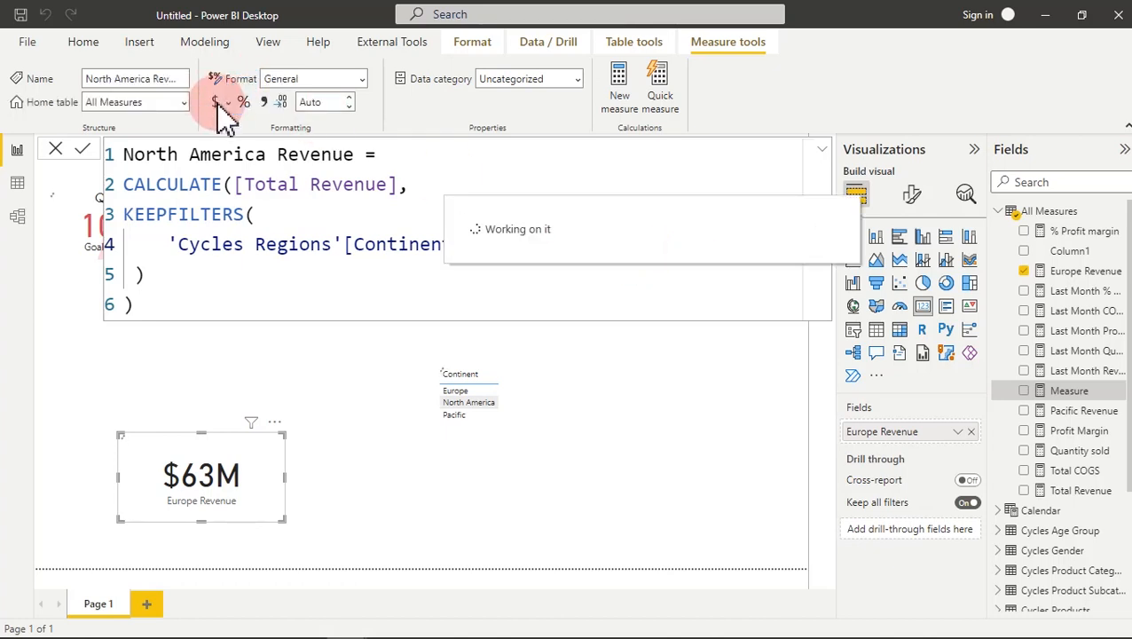
click(325, 102)
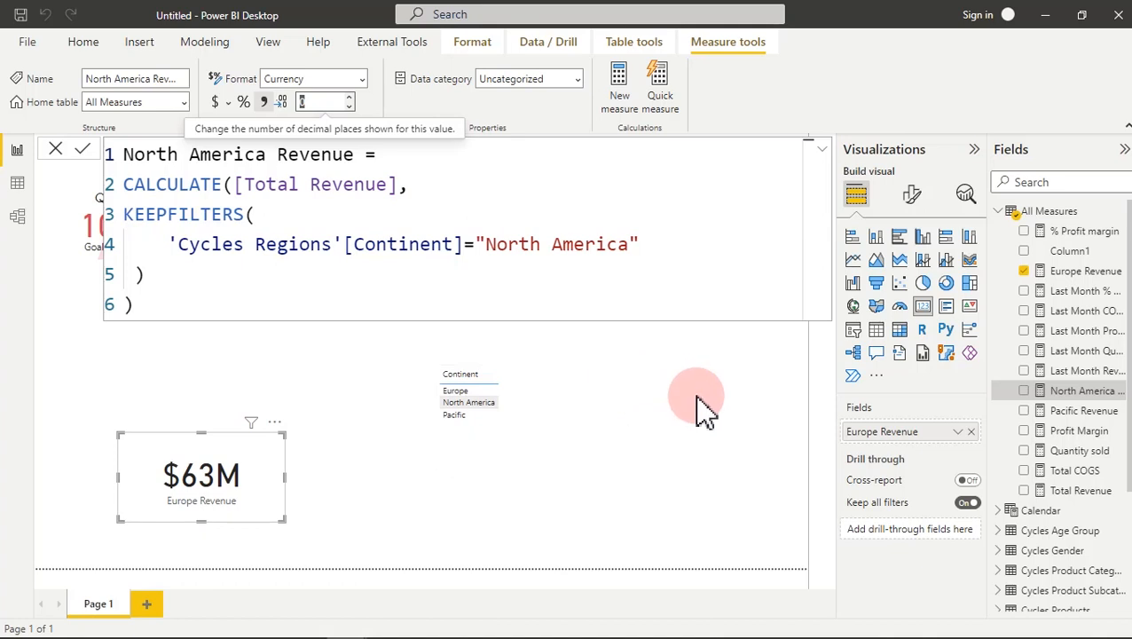
click(345, 459)
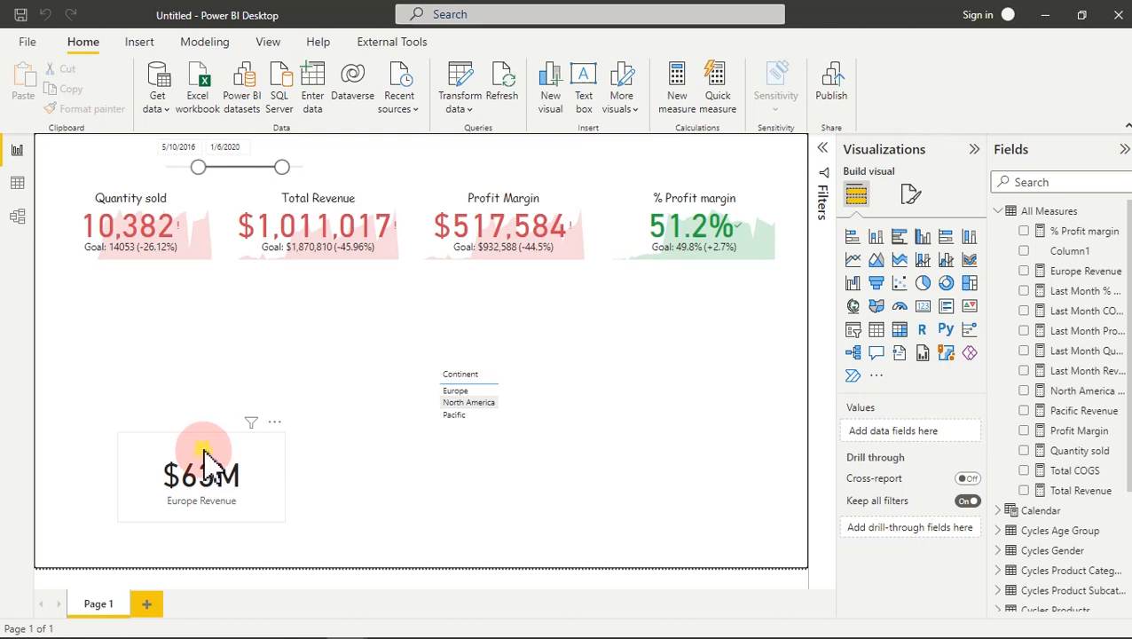
Step: Convert the Europe Revenue card into a donut chart, and move and enlarge it to fill the area below the first two KPIs
drag(203, 455, 184, 351)
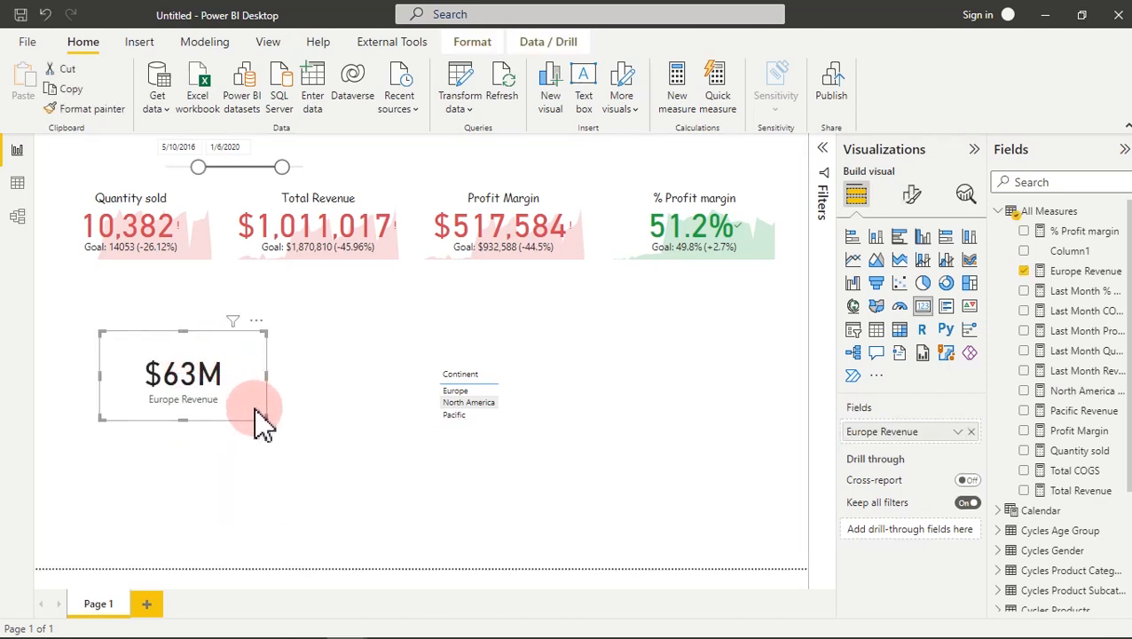
click(945, 283)
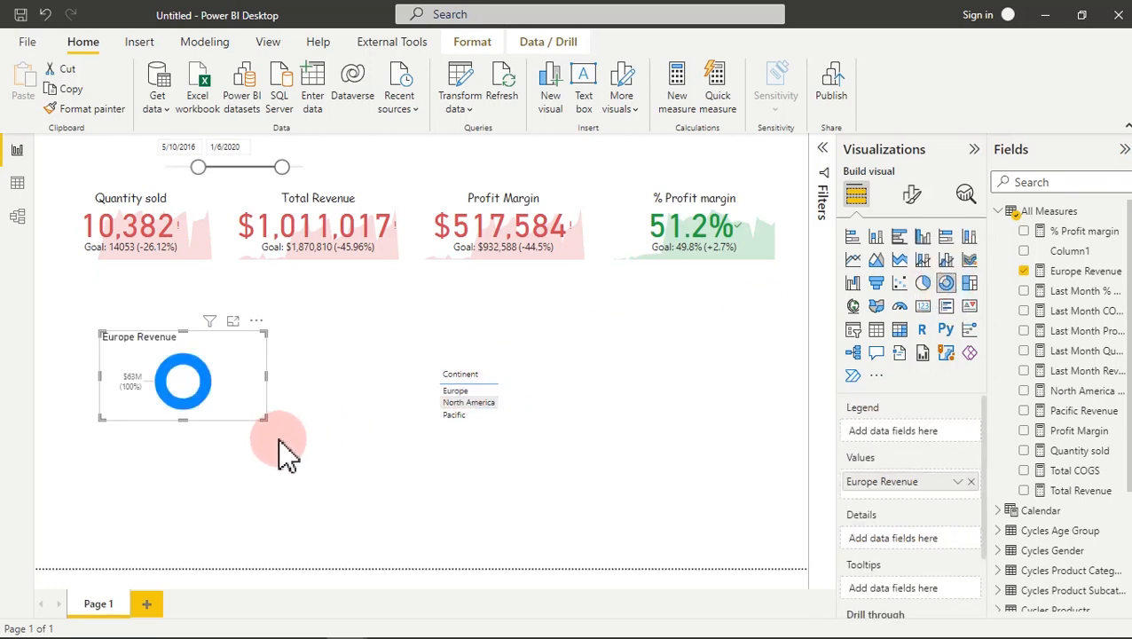
drag(264, 421, 378, 533)
drag(266, 358, 244, 337)
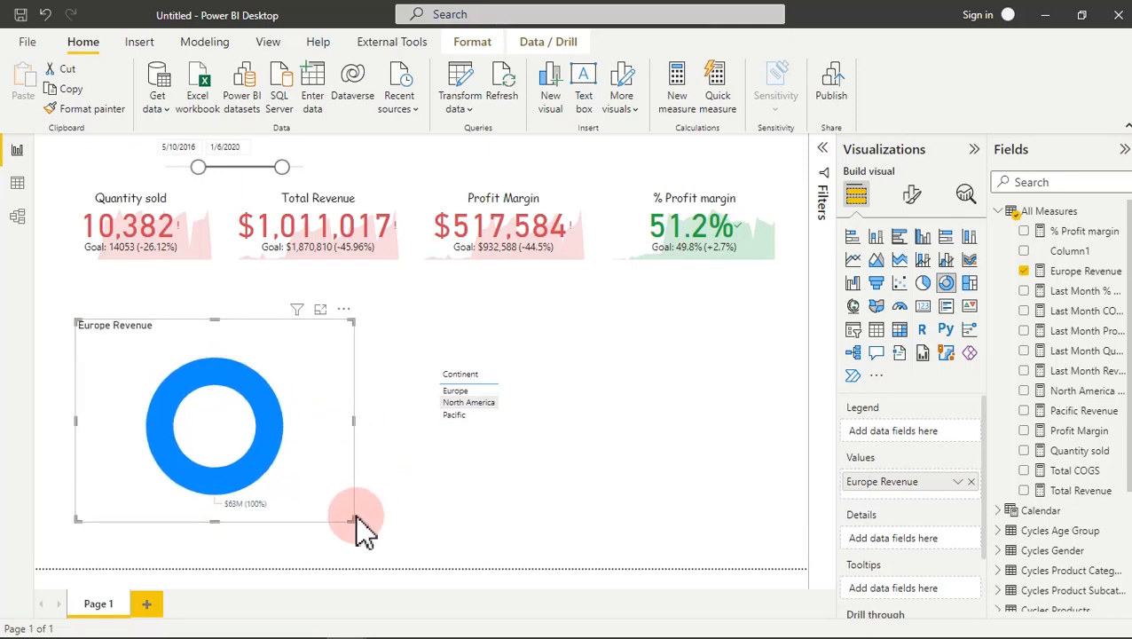
drag(354, 521, 376, 528)
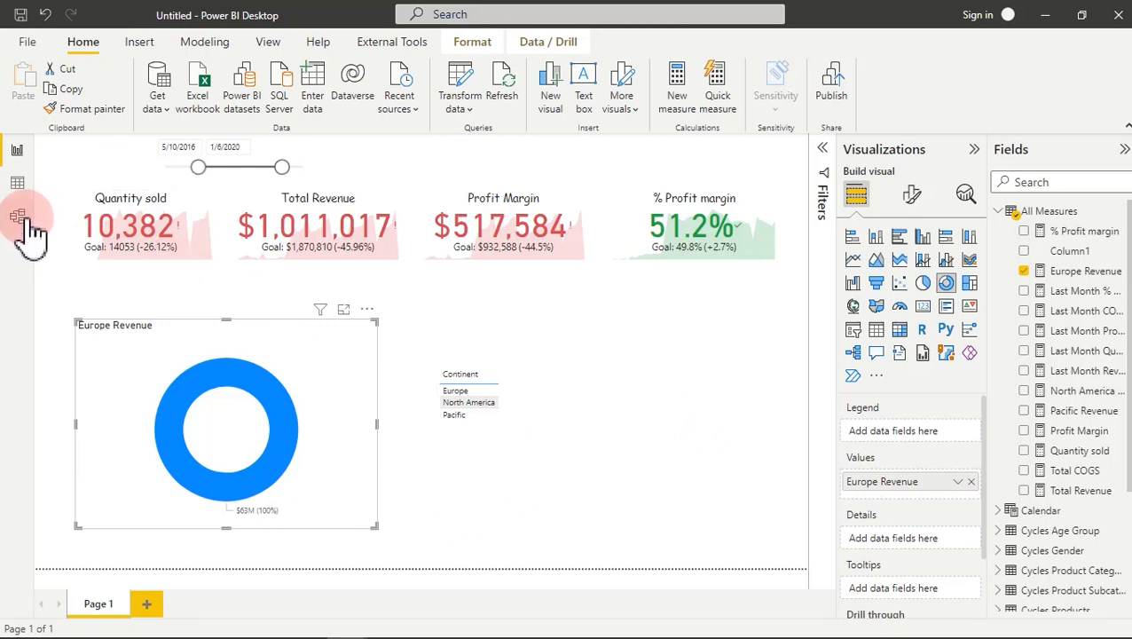
click(25, 188)
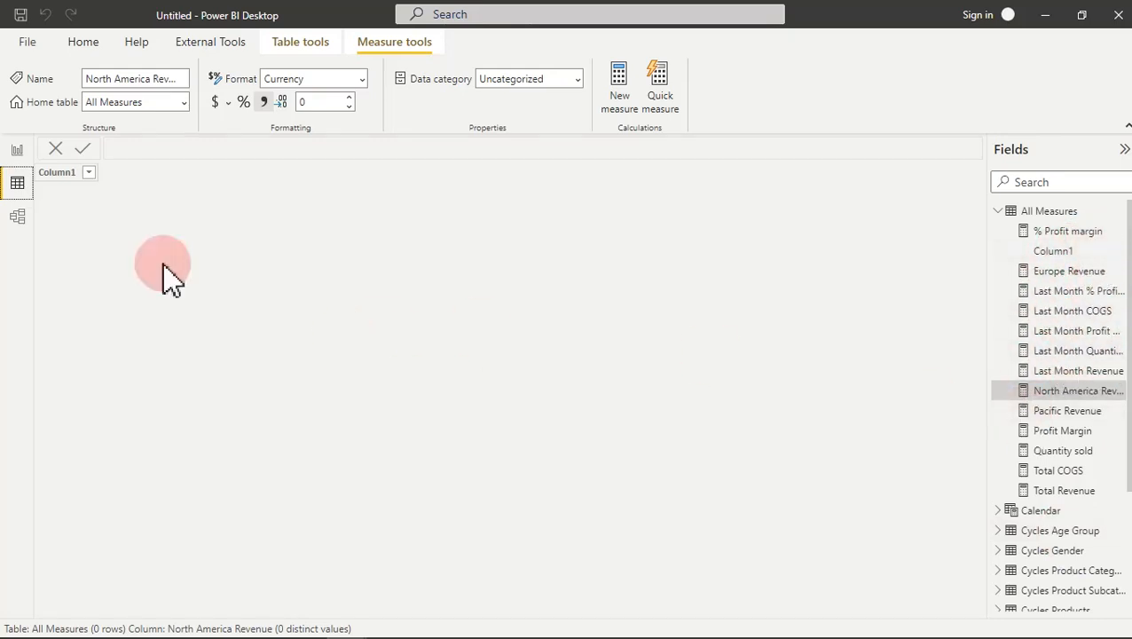
click(19, 153)
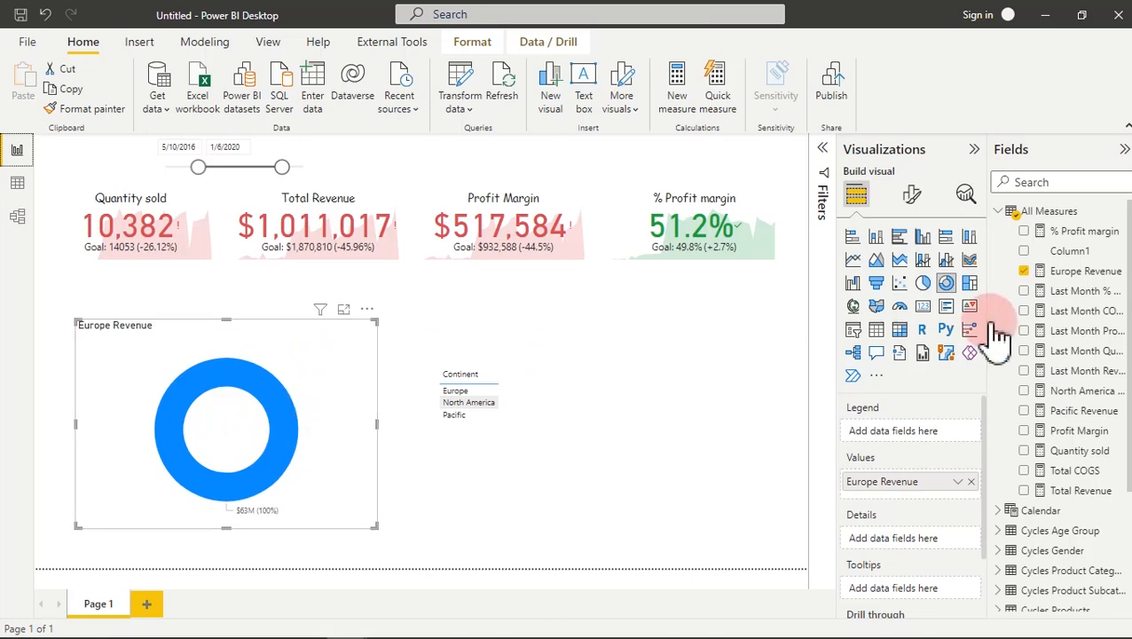
Step: Create a new measure in the All Measures table with the expression Targeted Measure = 50000000
click(1077, 293)
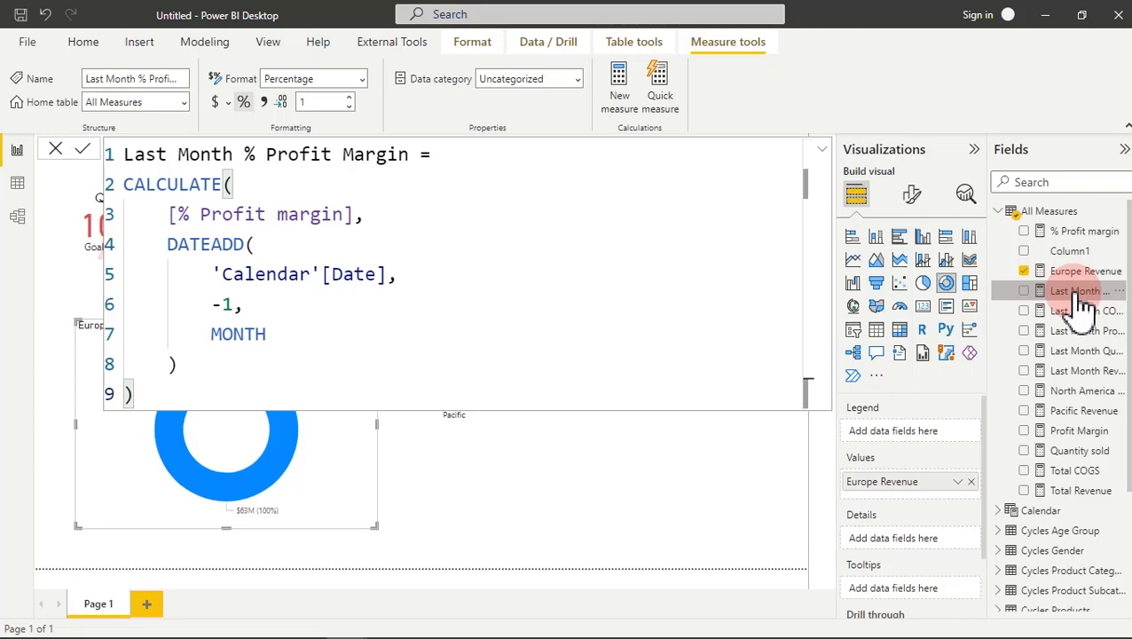
click(617, 84)
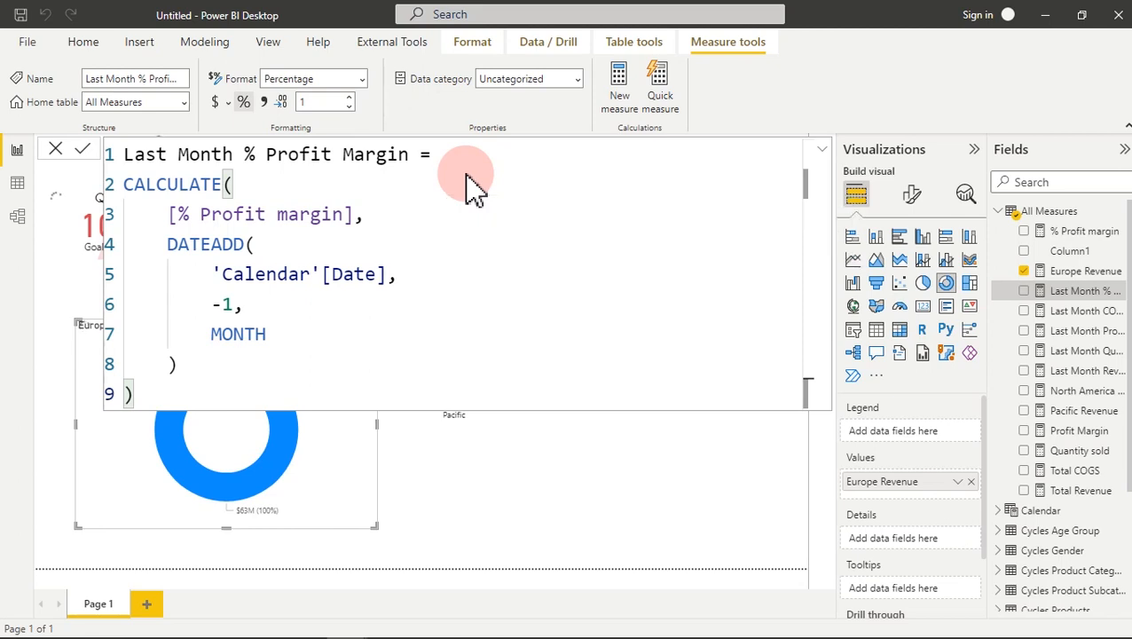
key(ctrl+a)
text(Ta)
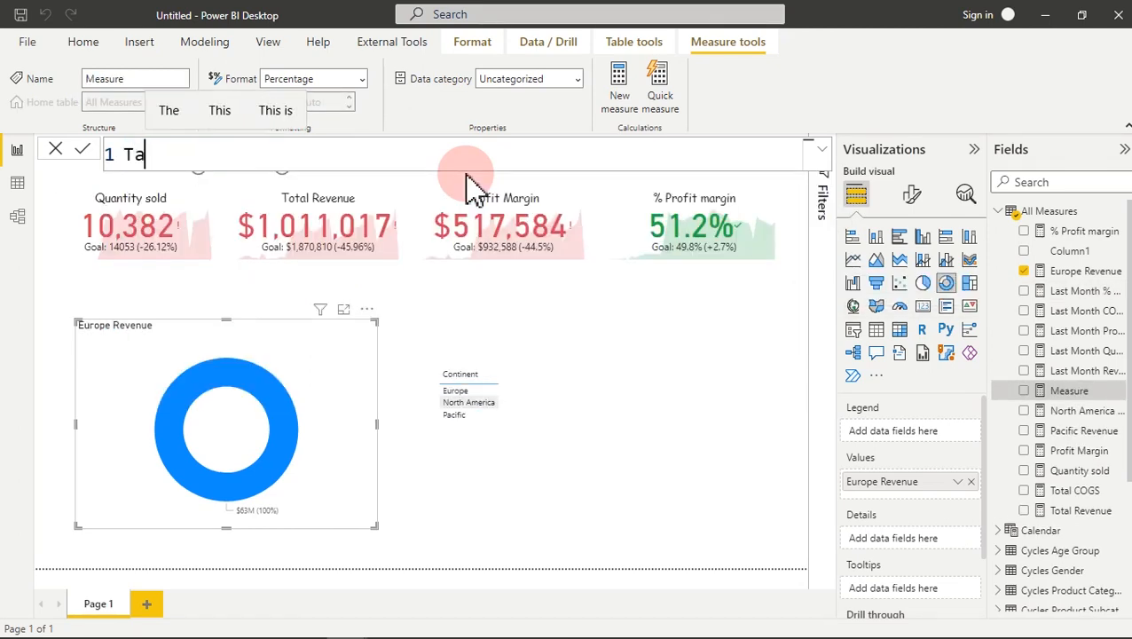
text(rget)
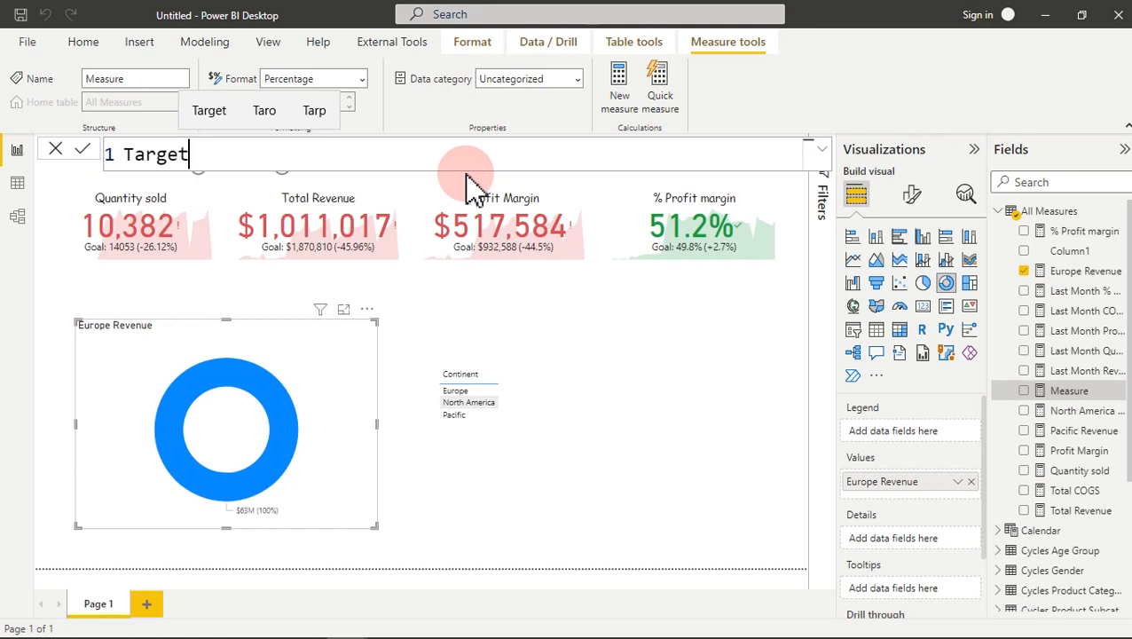
text(ed Mea)
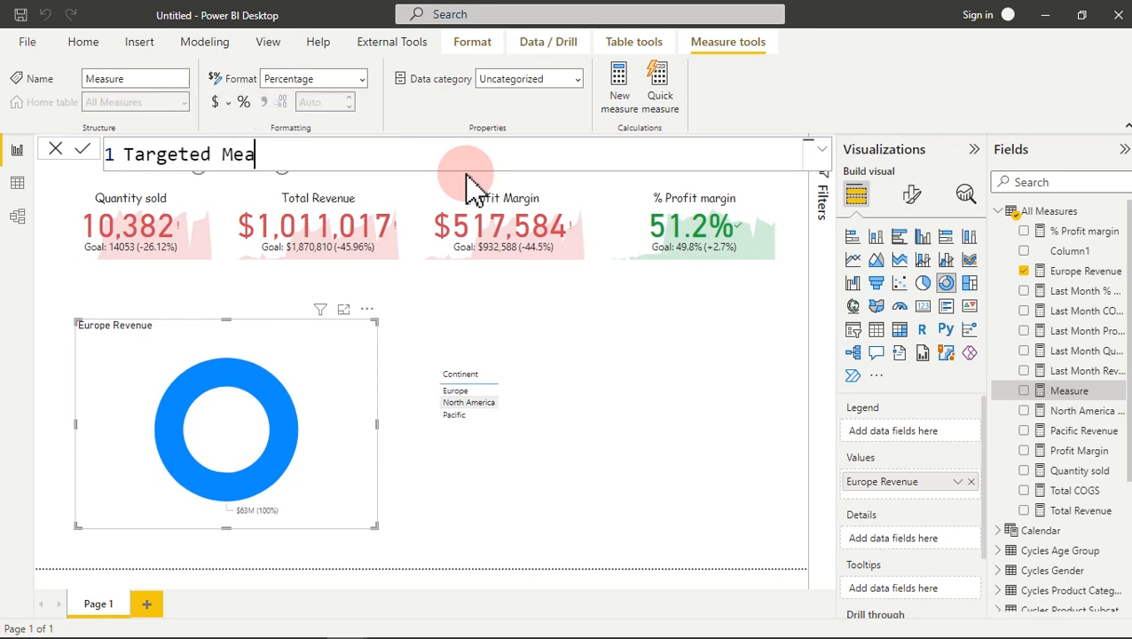
text(sure=)
text(50000000)
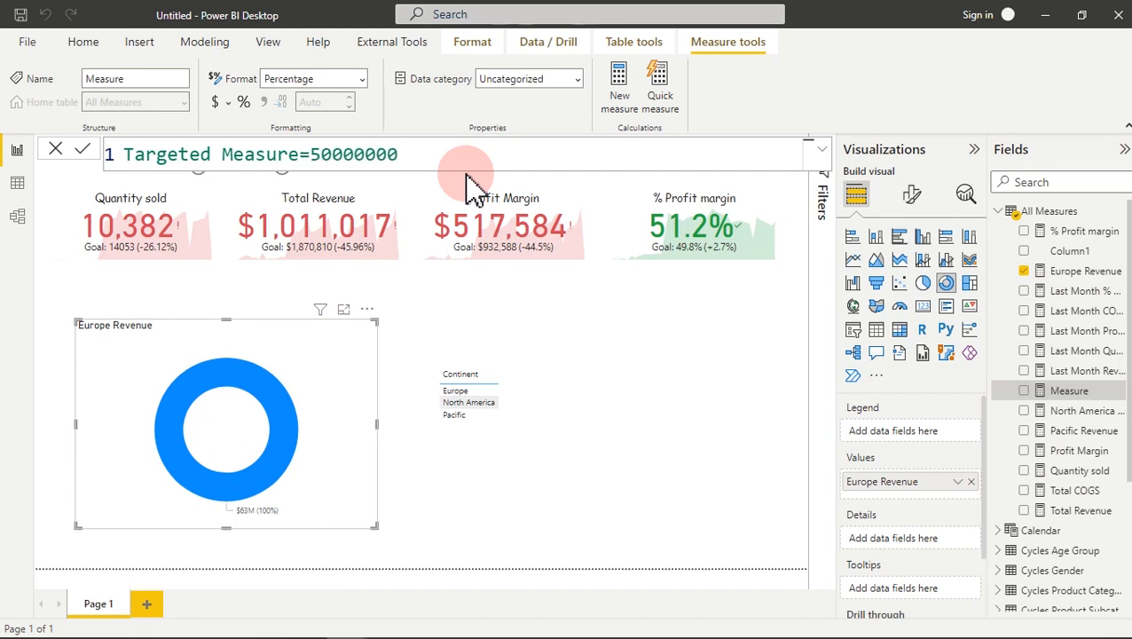
Step: Commit the Targeted Measure expression, format it as currency, and deselect the Europe Revenue donut chart
click(470, 187)
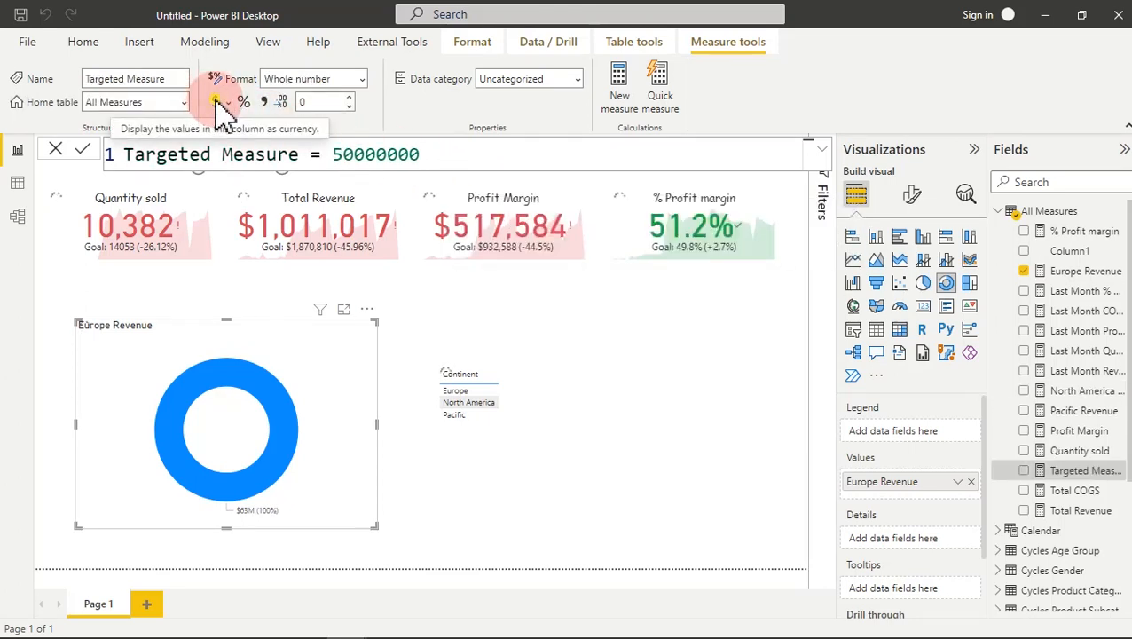
click(265, 100)
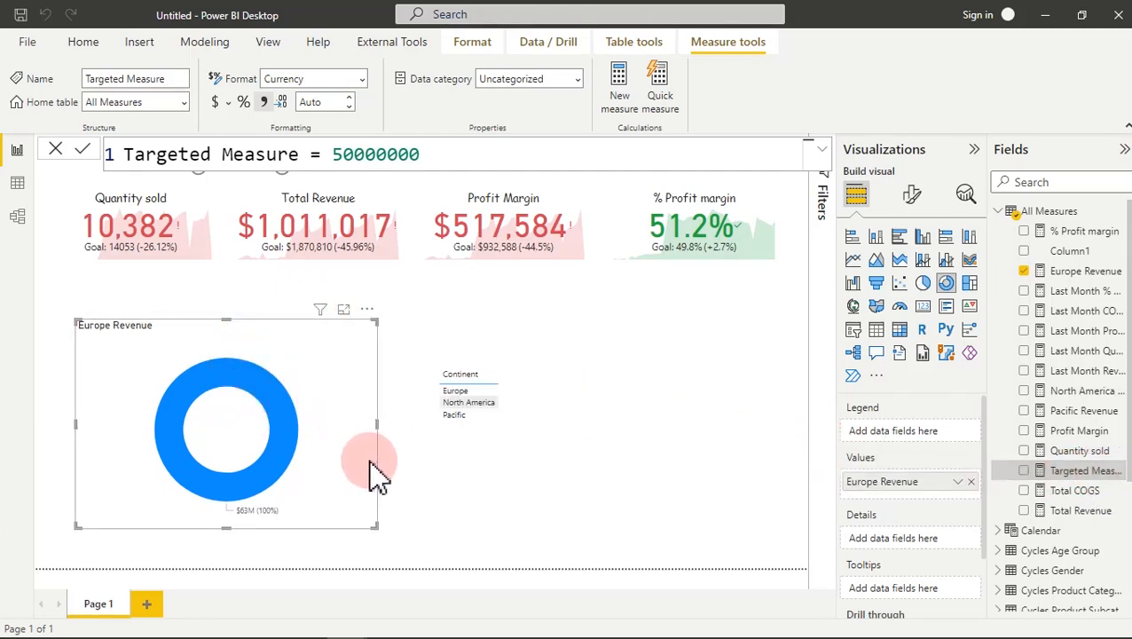
click(263, 299)
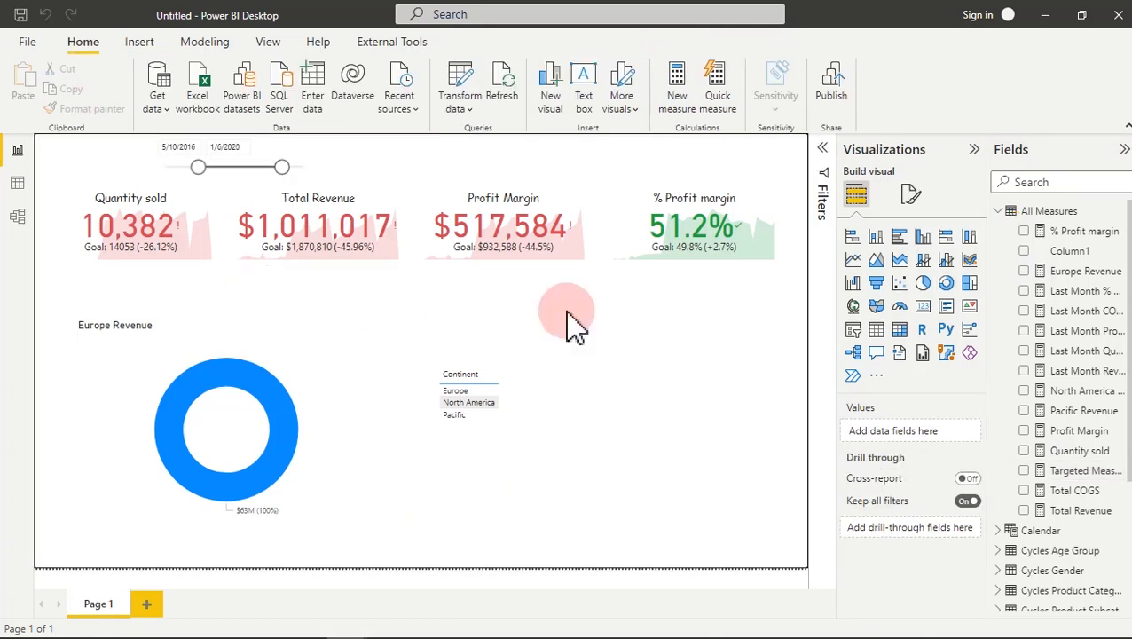
click(1046, 292)
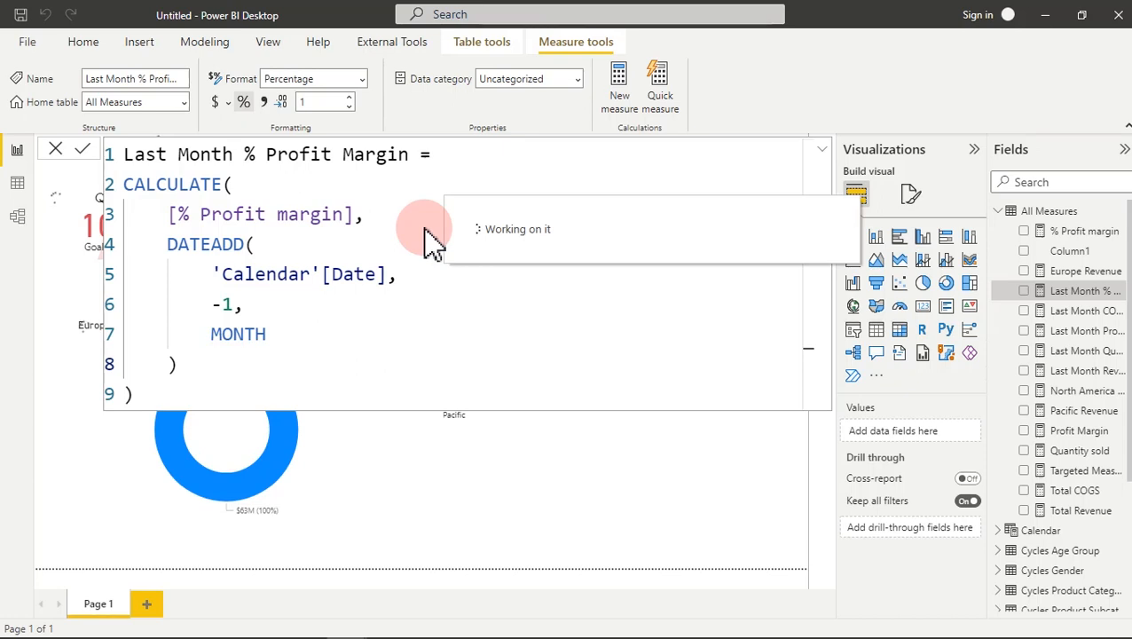
text(Europe vs Target)
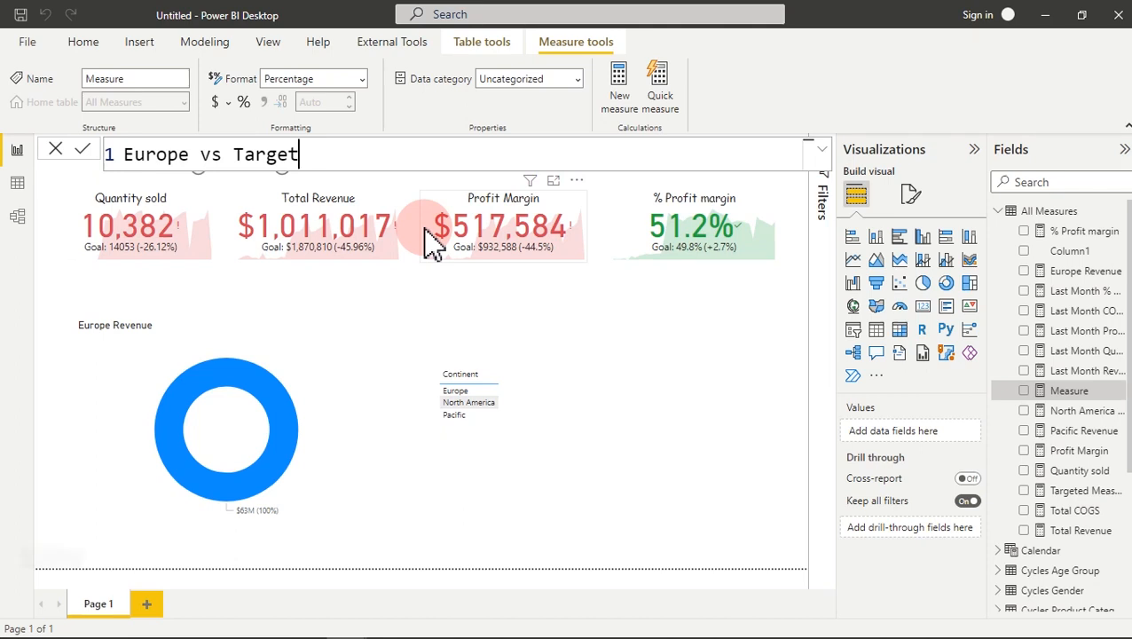
text(=)
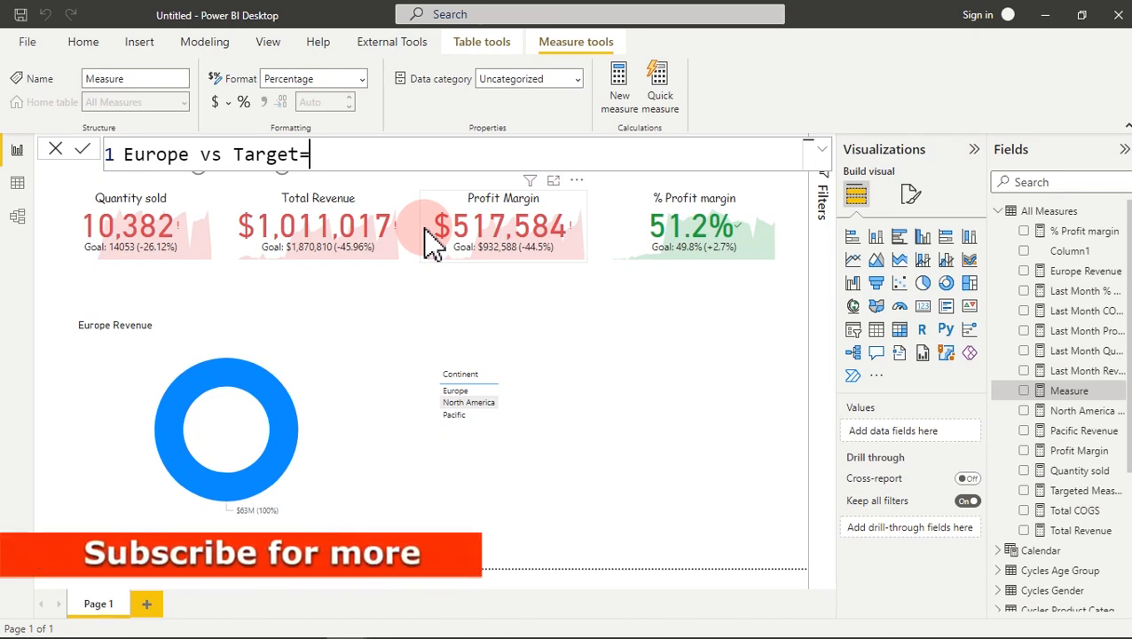
key(shift+Return)
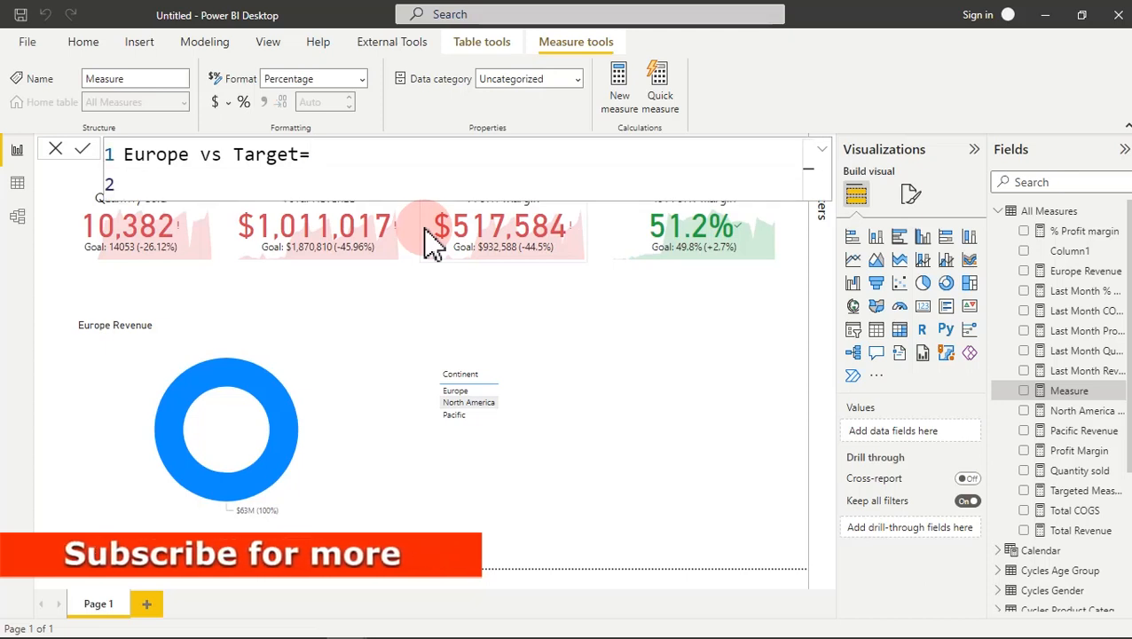
text(VAR)
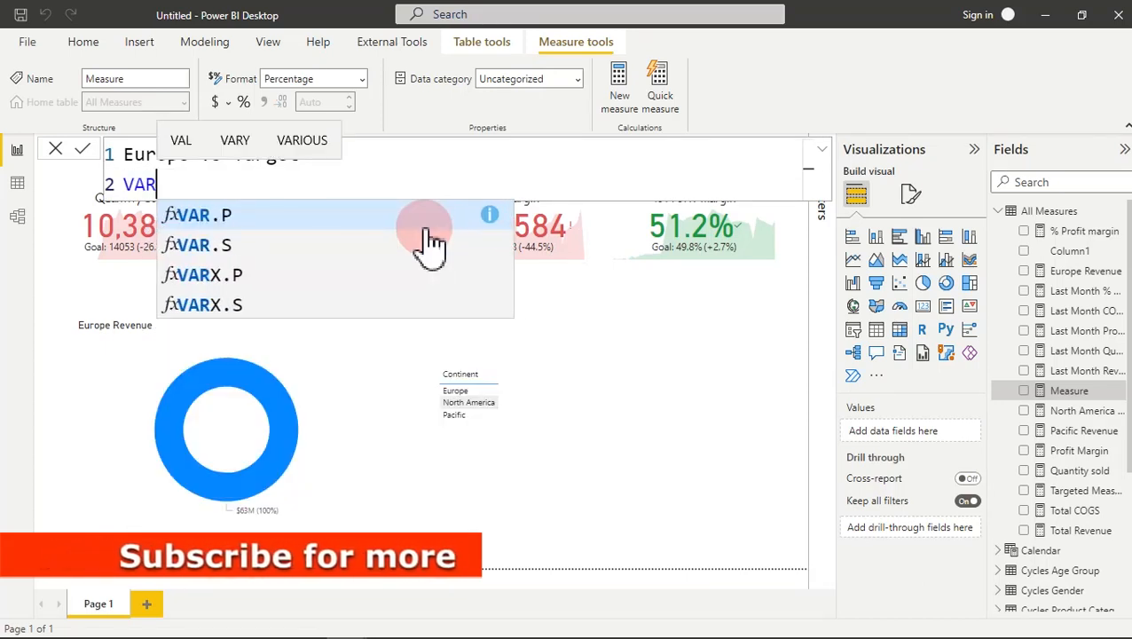
text( Targ)
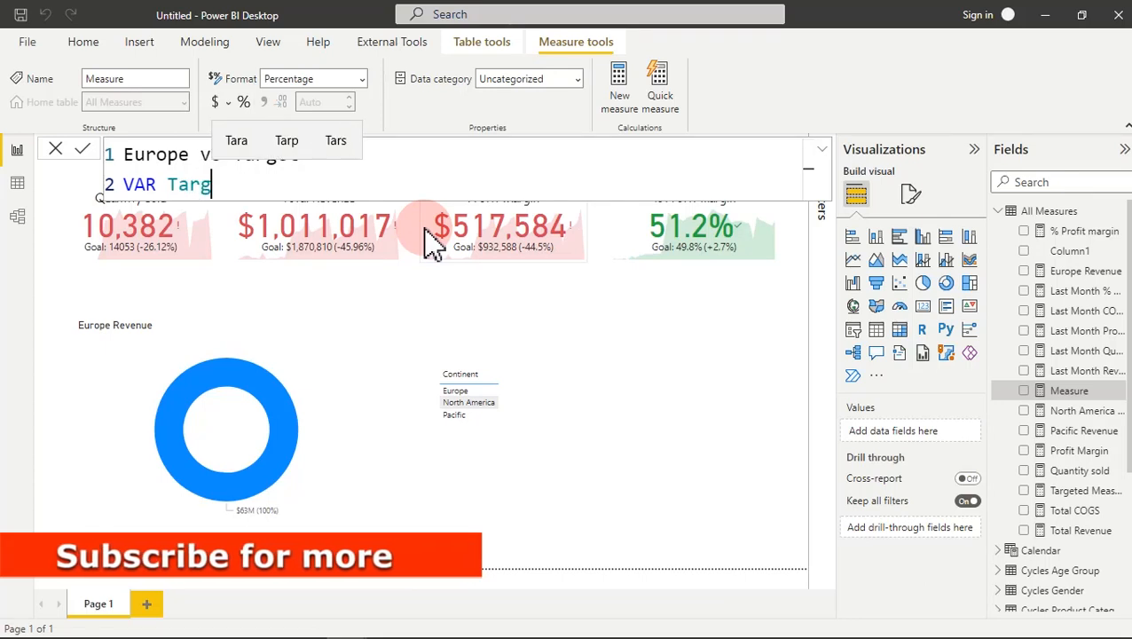
text(etedRe)
key(BackSpace)
key(BackSpace)
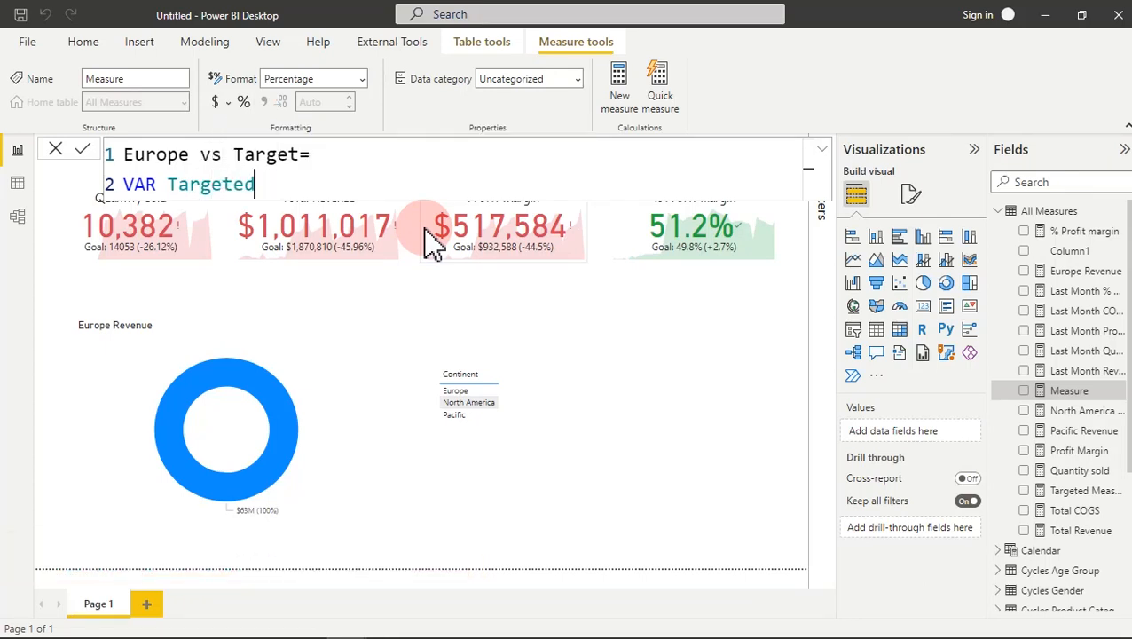
text(_Revenue)
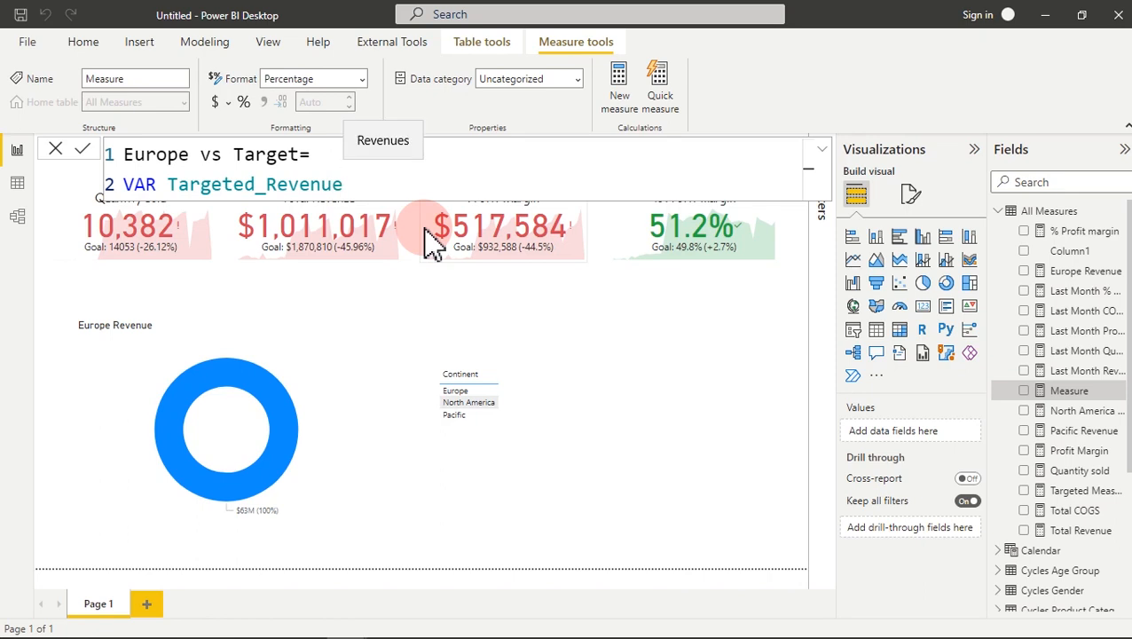
text(=)
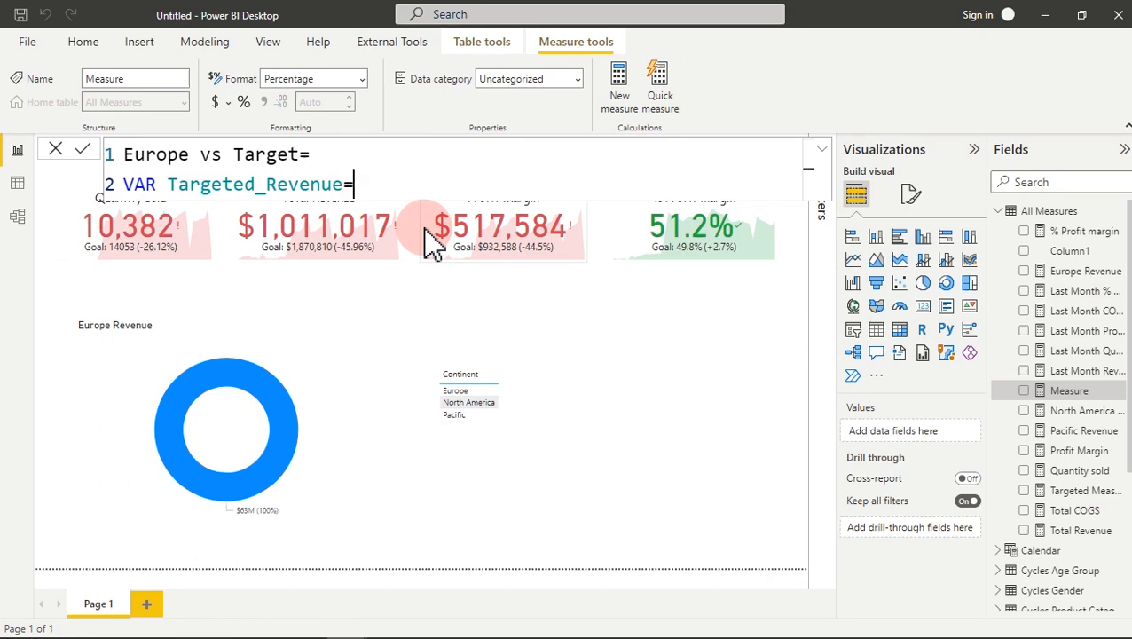
text([)
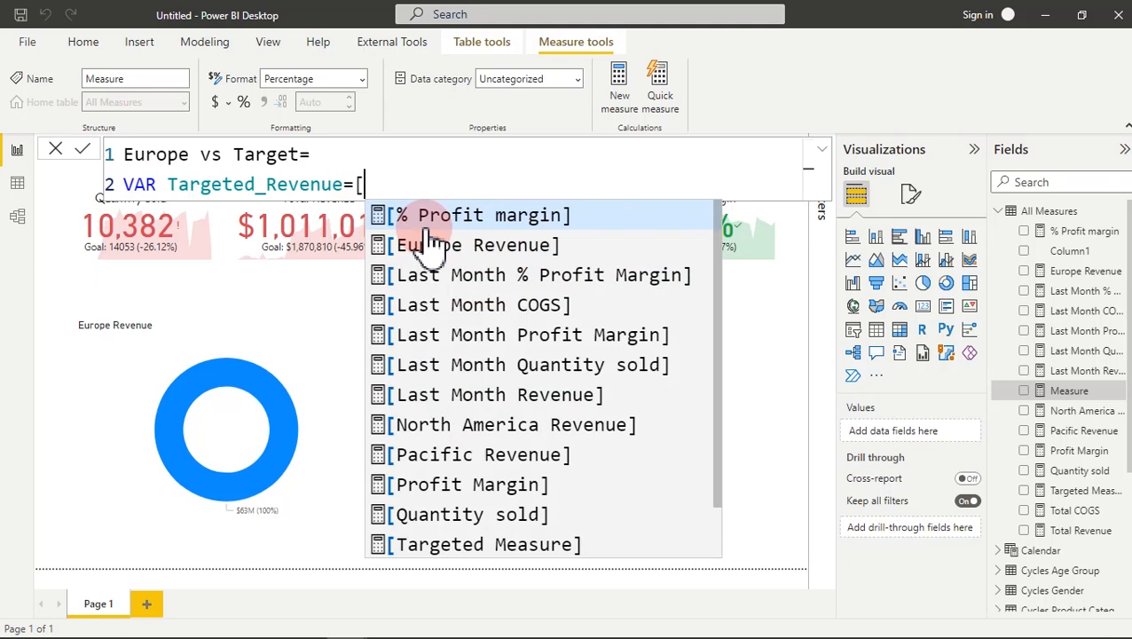
text(tar)
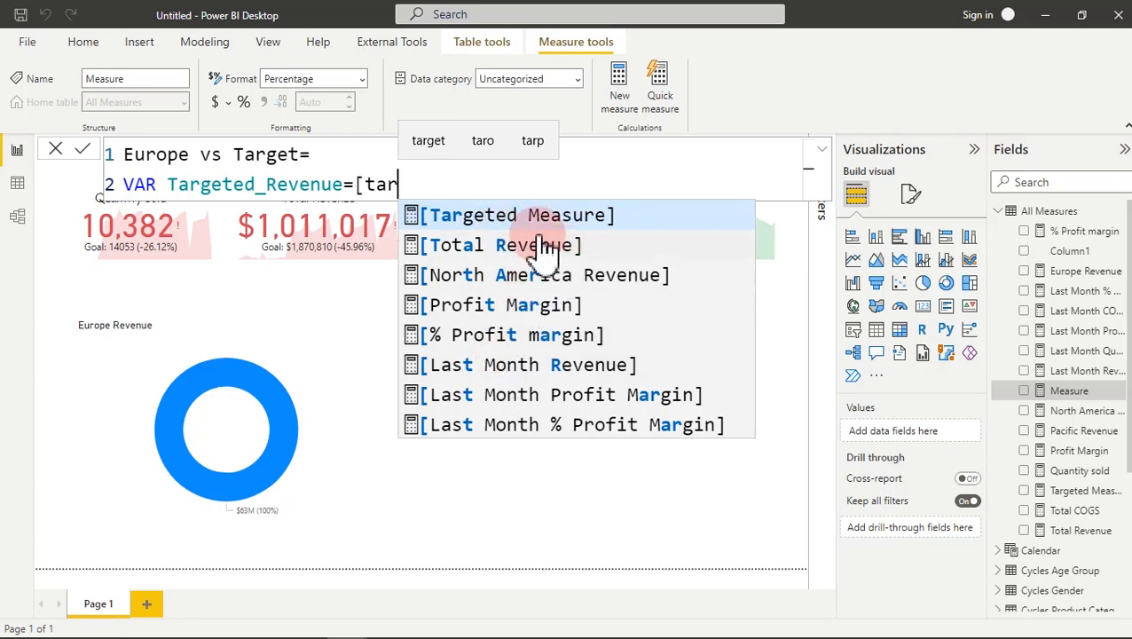
text(get)
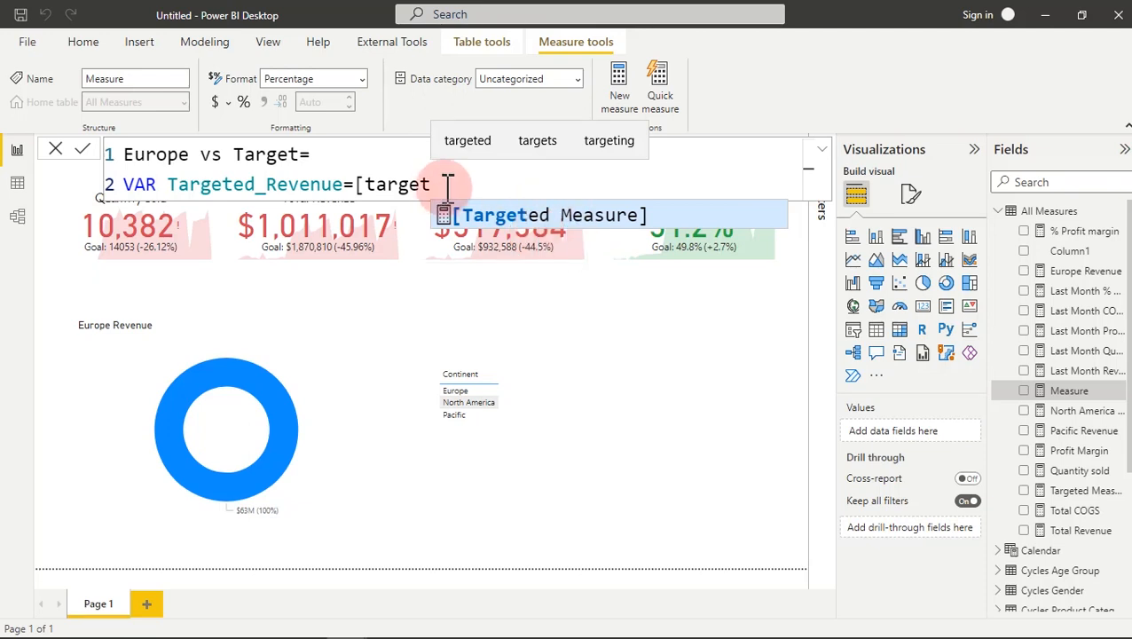
drag(450, 184, 105, 160)
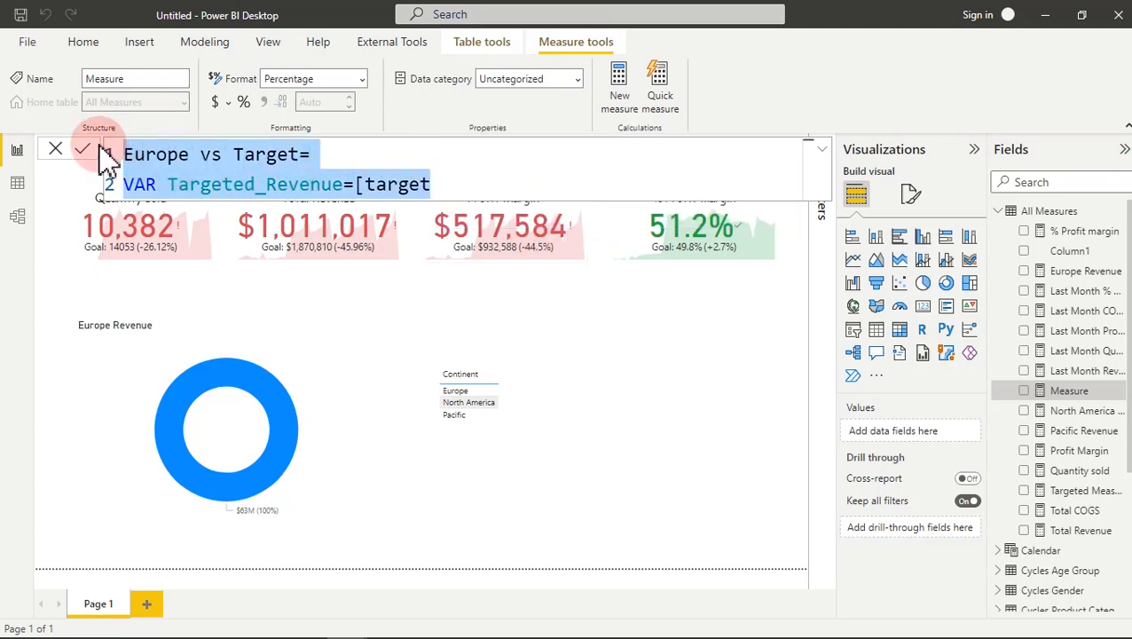
key(Delete)
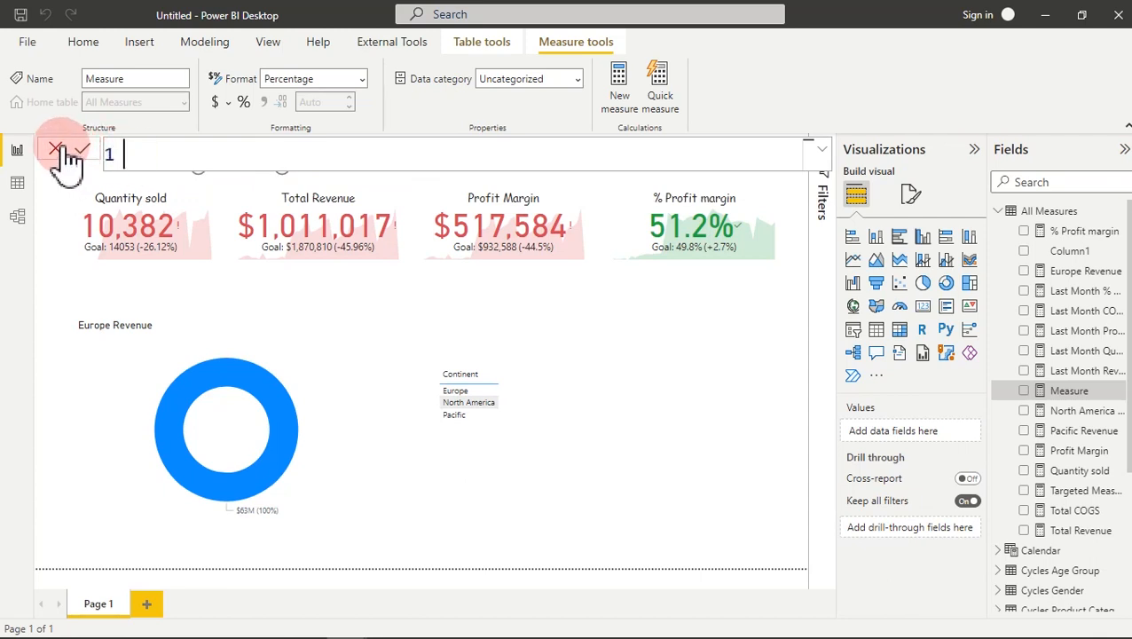
click(56, 150)
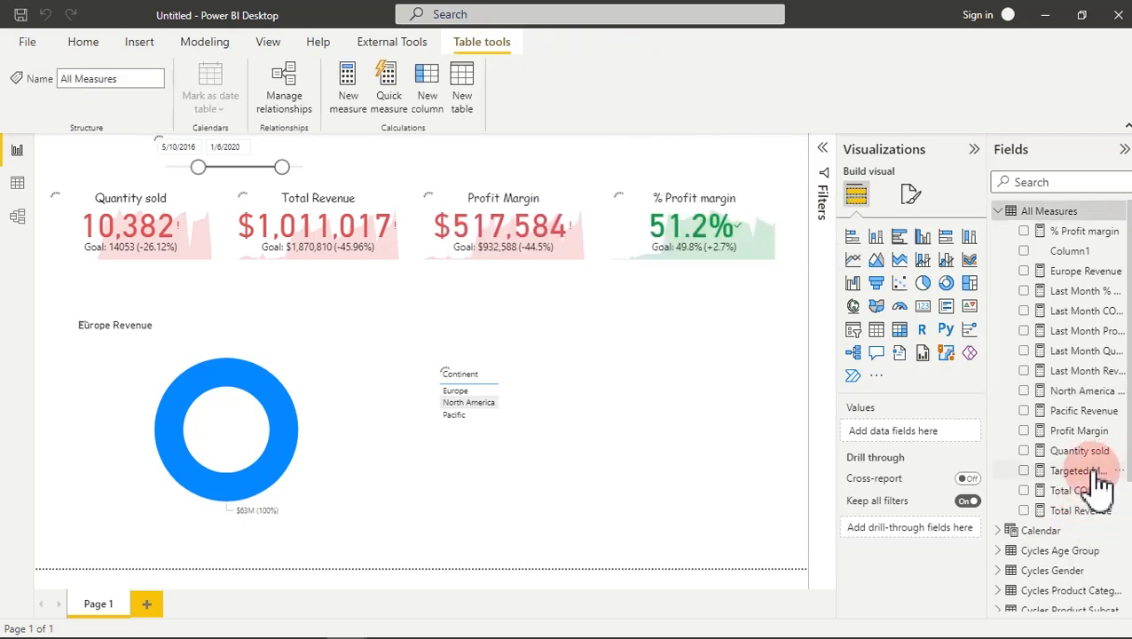
Step: Open the Targeted Measure expression and select the word "Measure" in its name for replacement
click(1093, 477)
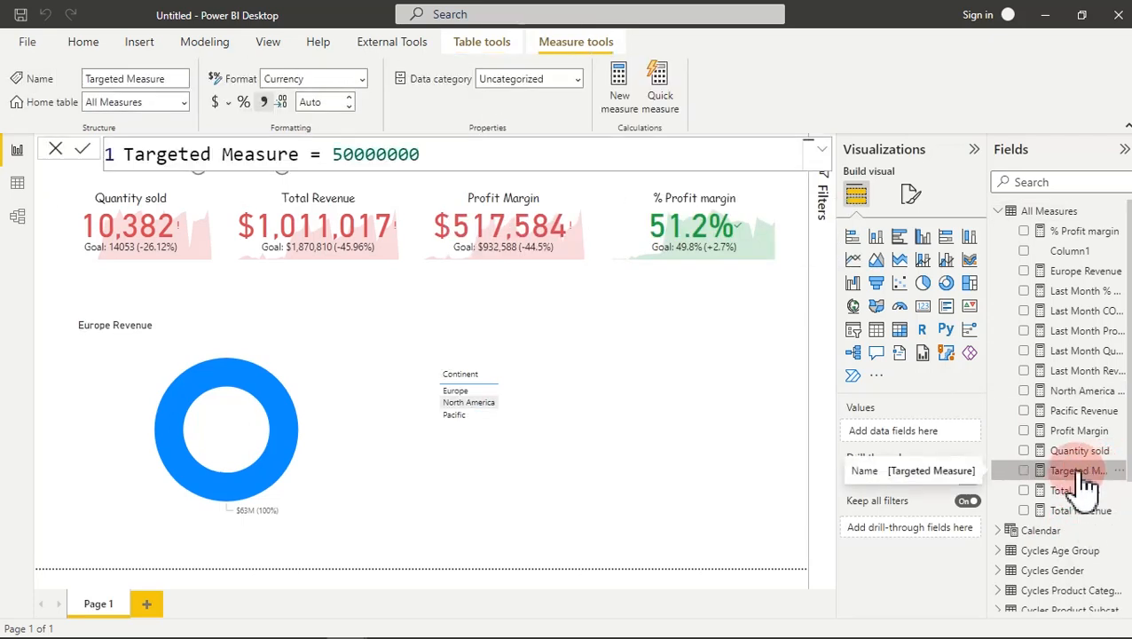
click(289, 156)
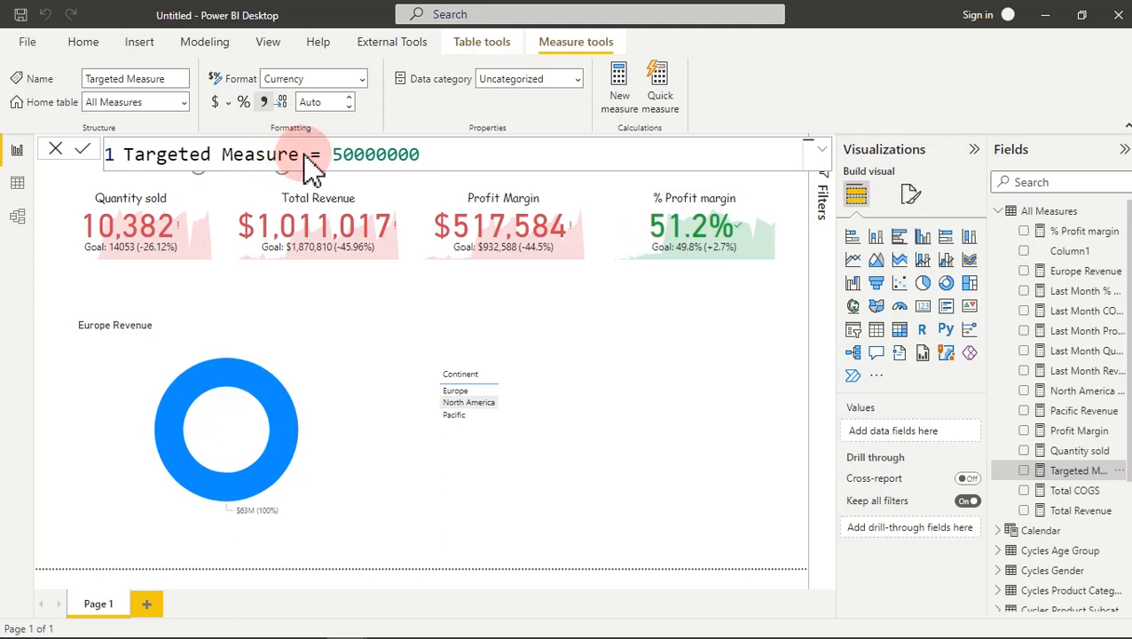
drag(298, 156, 226, 154)
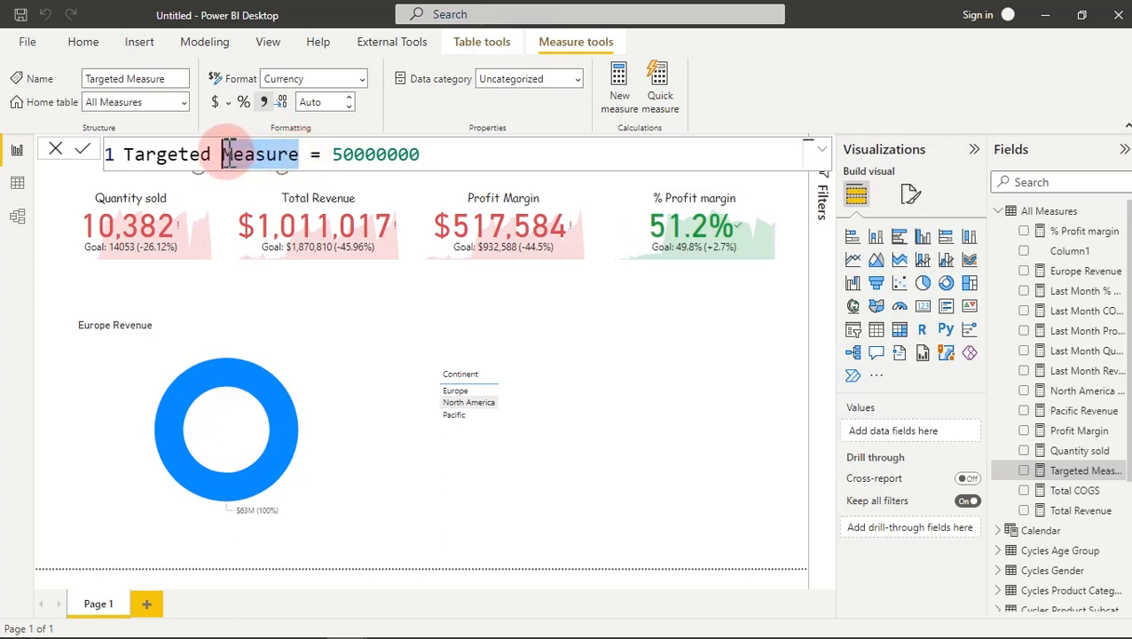
Step: Rename the Targeted Measure measure to "Targeted Revenue"
text(Revenue)
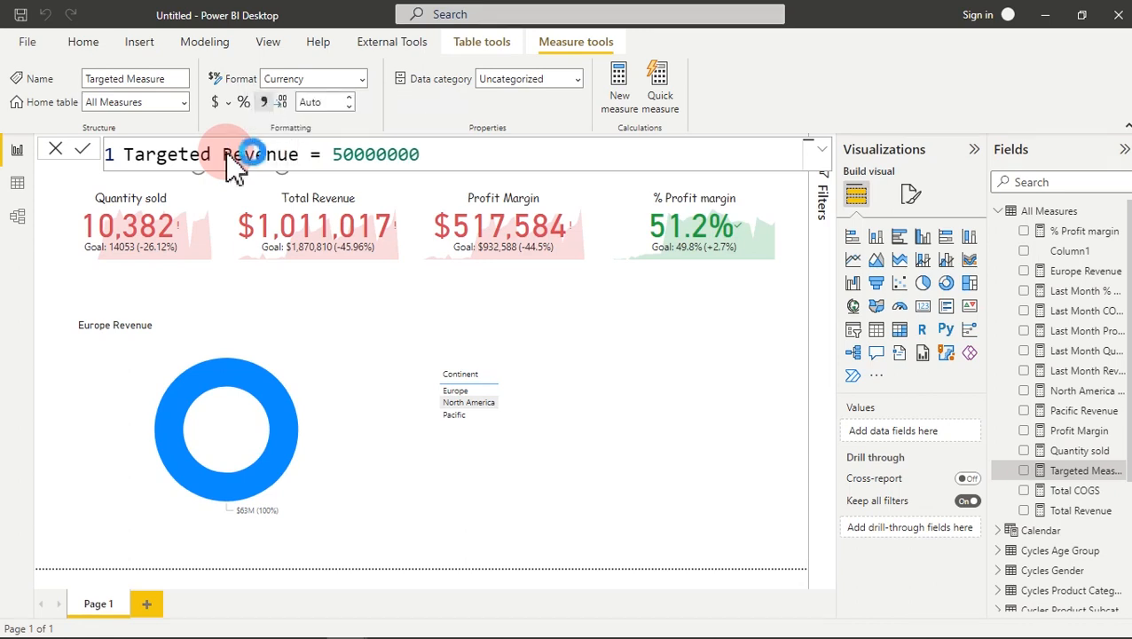
click(794, 282)
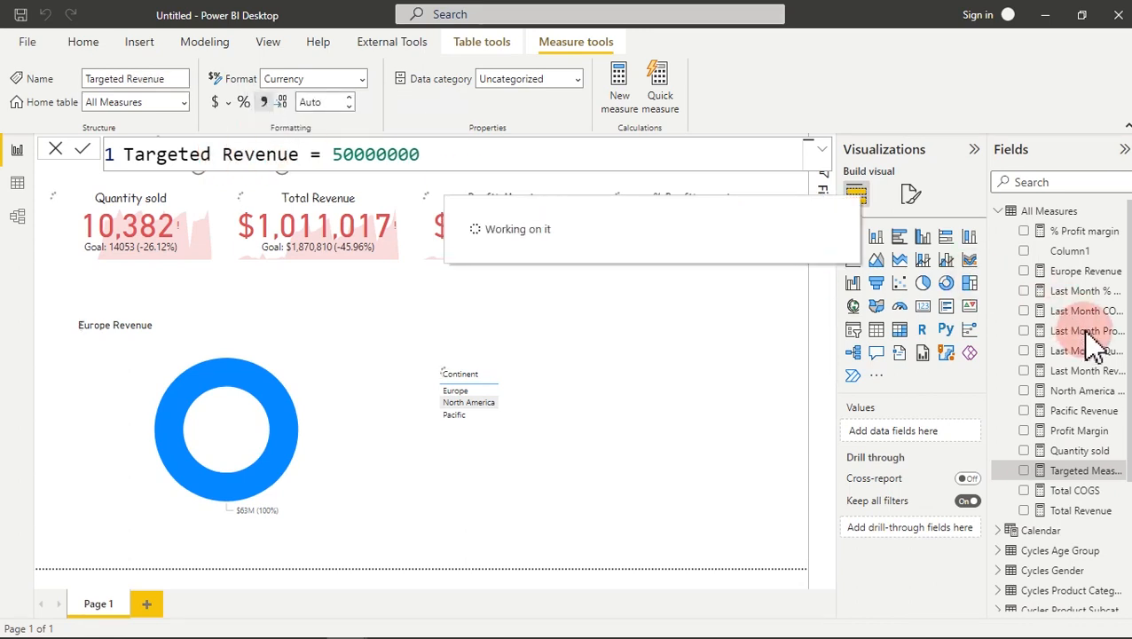
Step: Create a new measure named "Europe vs Target" and begin declaring a Targeted_Revenue variable on its second line
click(620, 89)
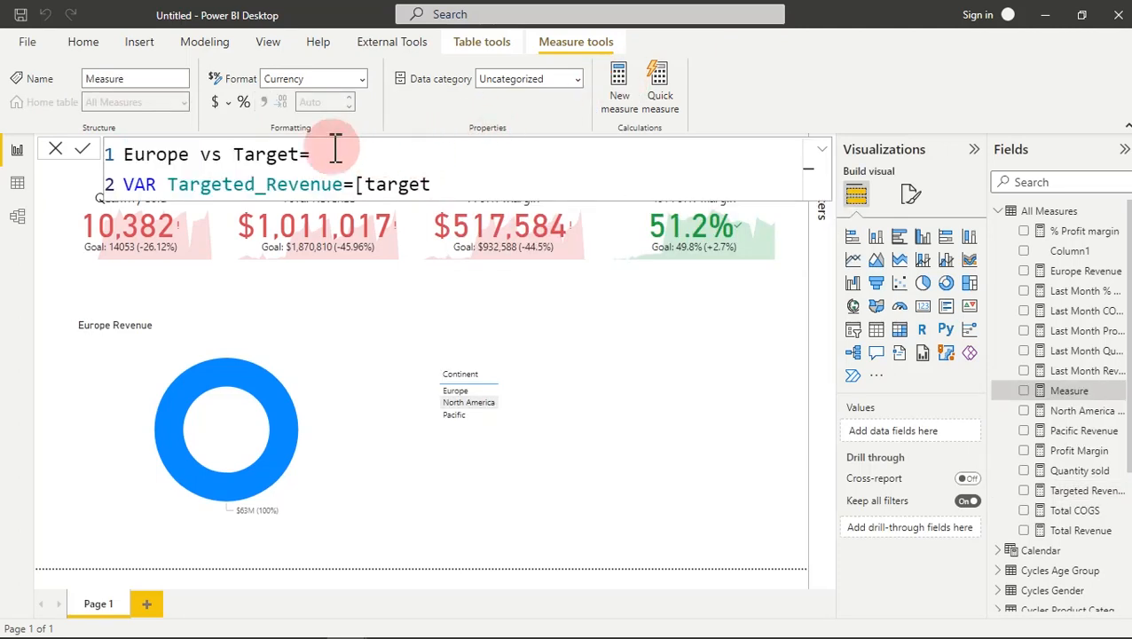
click(325, 152)
drag(325, 152, 126, 169)
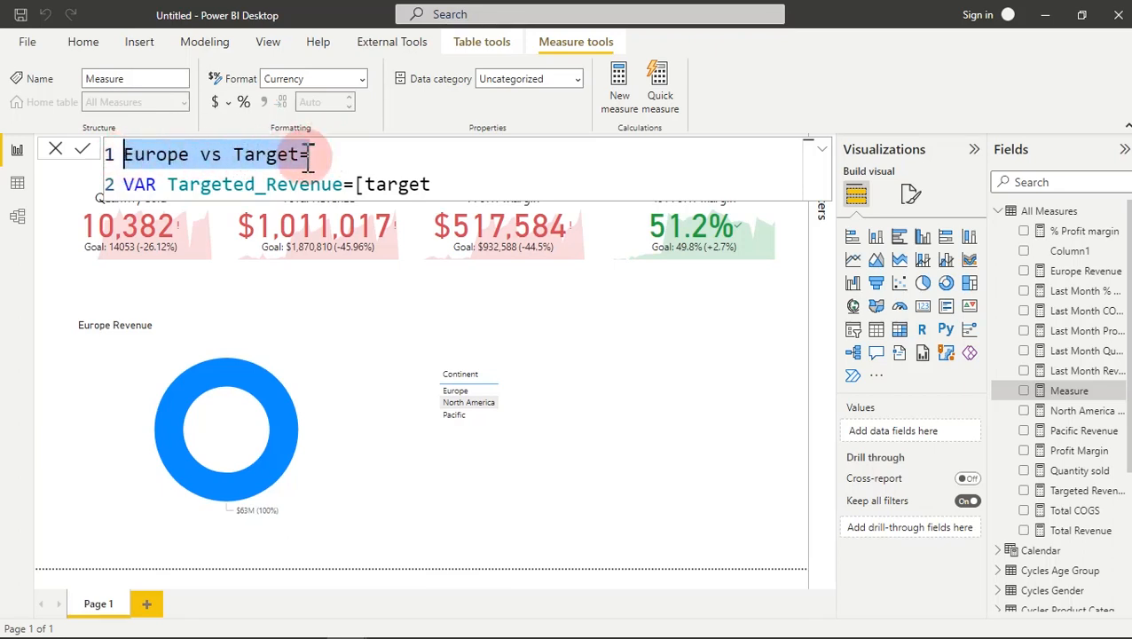
click(447, 181)
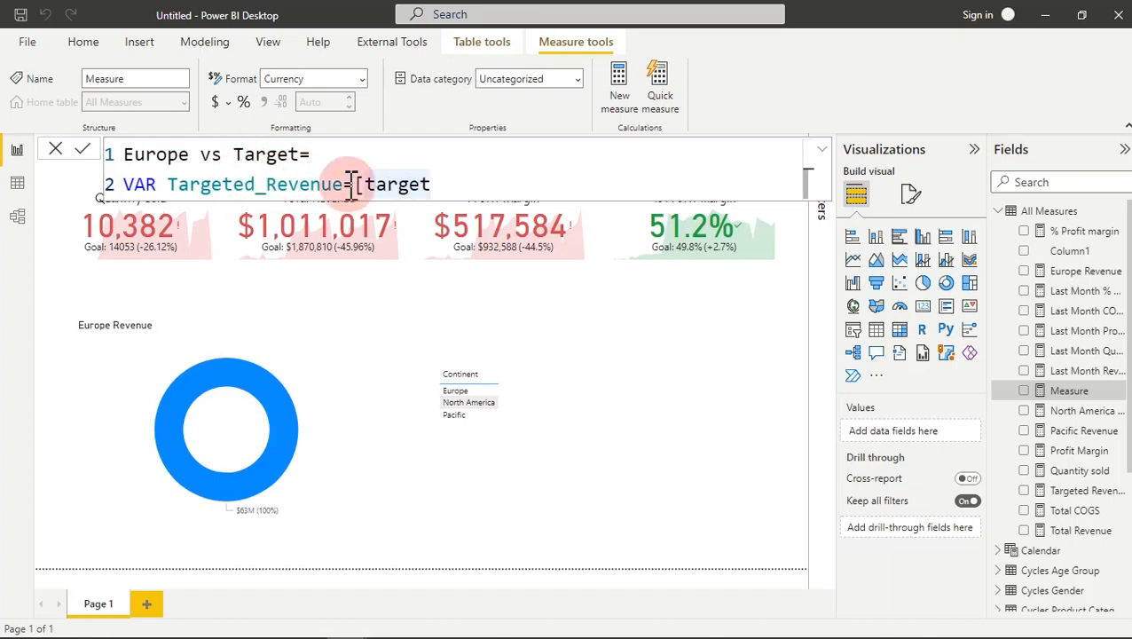
Step: Define the Targeted_Revenue variable as the existing measure [Targeted Revenue], replacing the incomplete reference
key(BackSpace)
key(BackSpace)
key(BackSpace)
key(BackSpace)
key(BackSpace)
key(BackSpace)
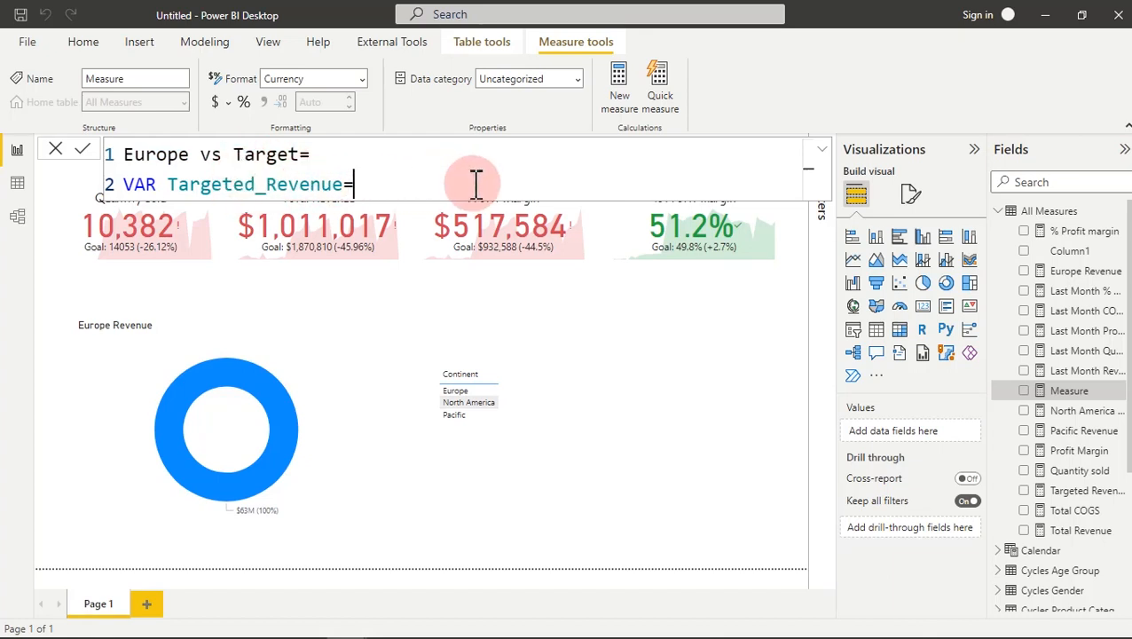
drag(376, 177, 169, 185)
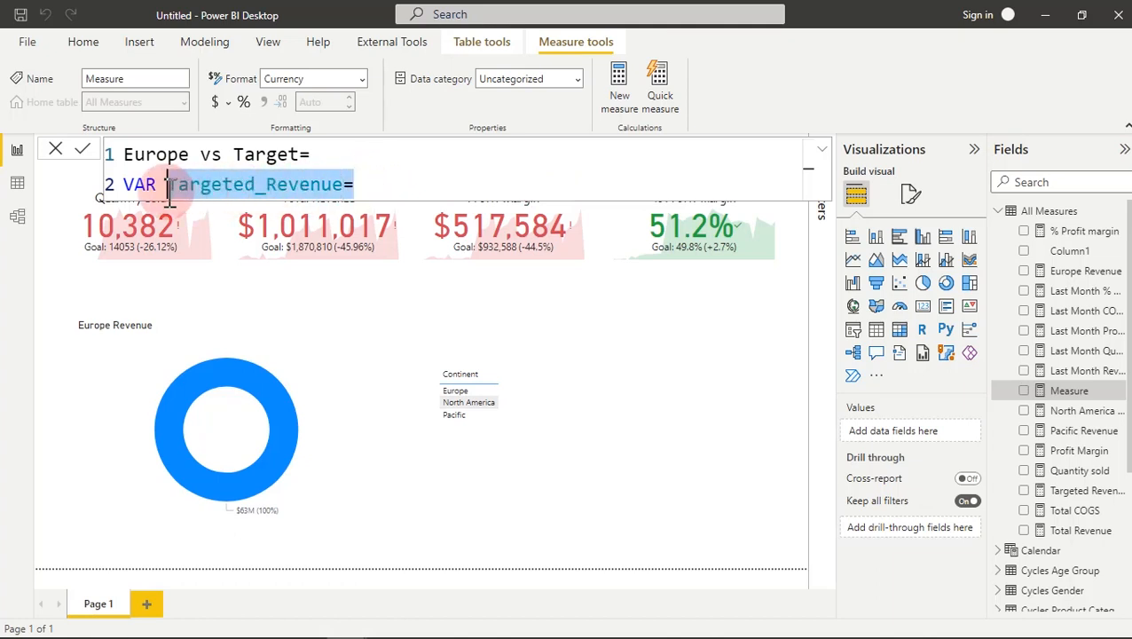
click(378, 187)
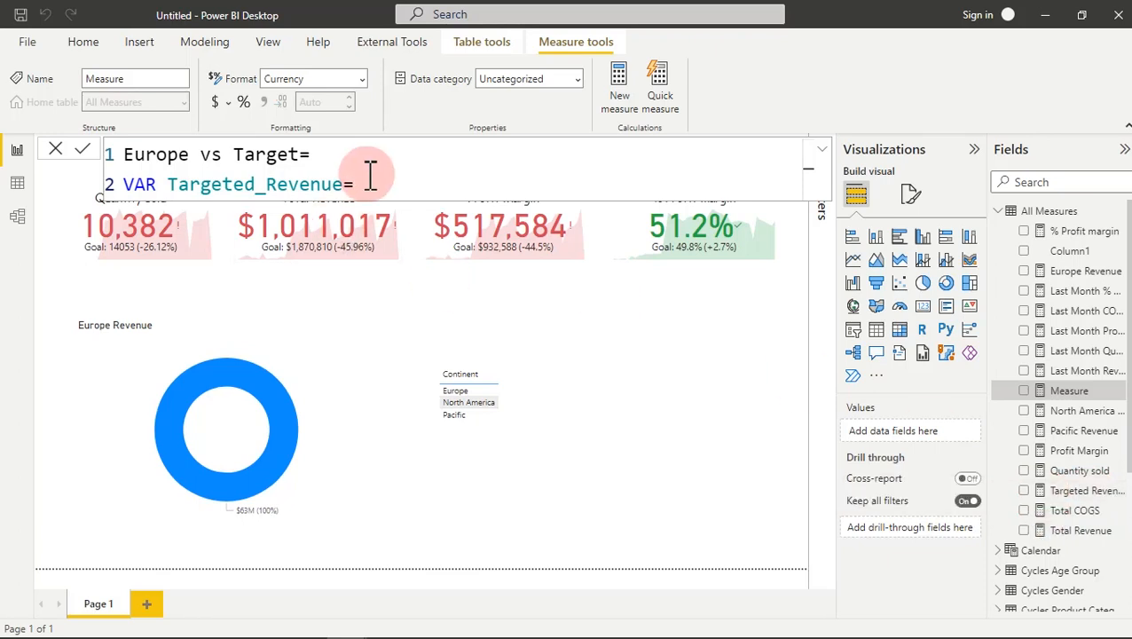
text([Tar)
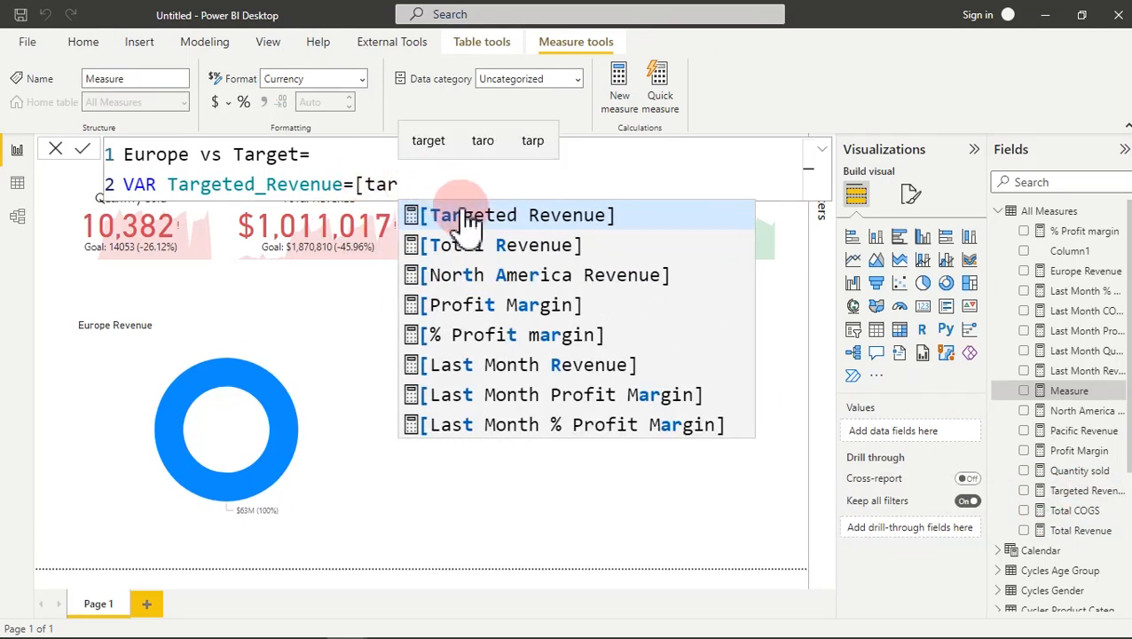
click(415, 219)
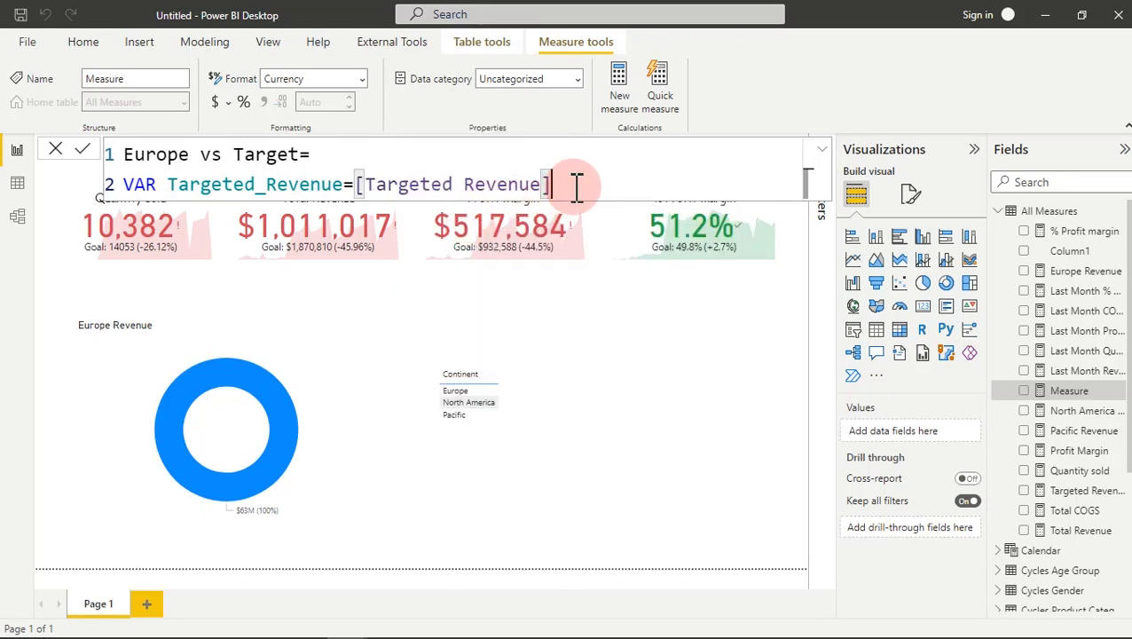
Step: Add a third formula line declaring the variable Europ_Revenue as the measure [Europe Revenue]
key(shift+Return)
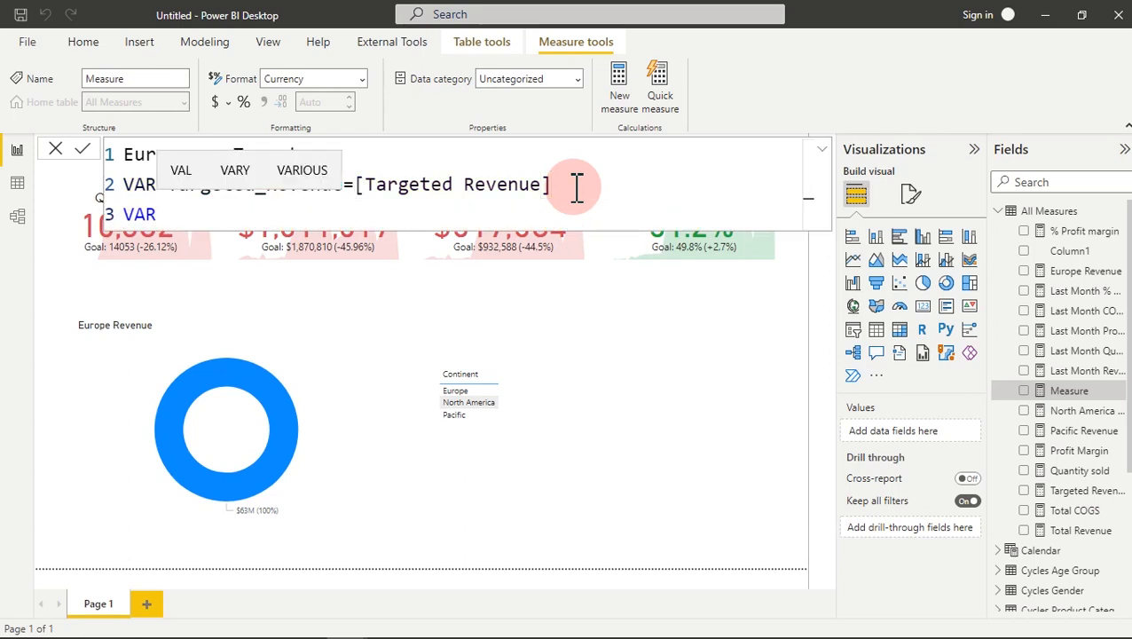
click(446, 160)
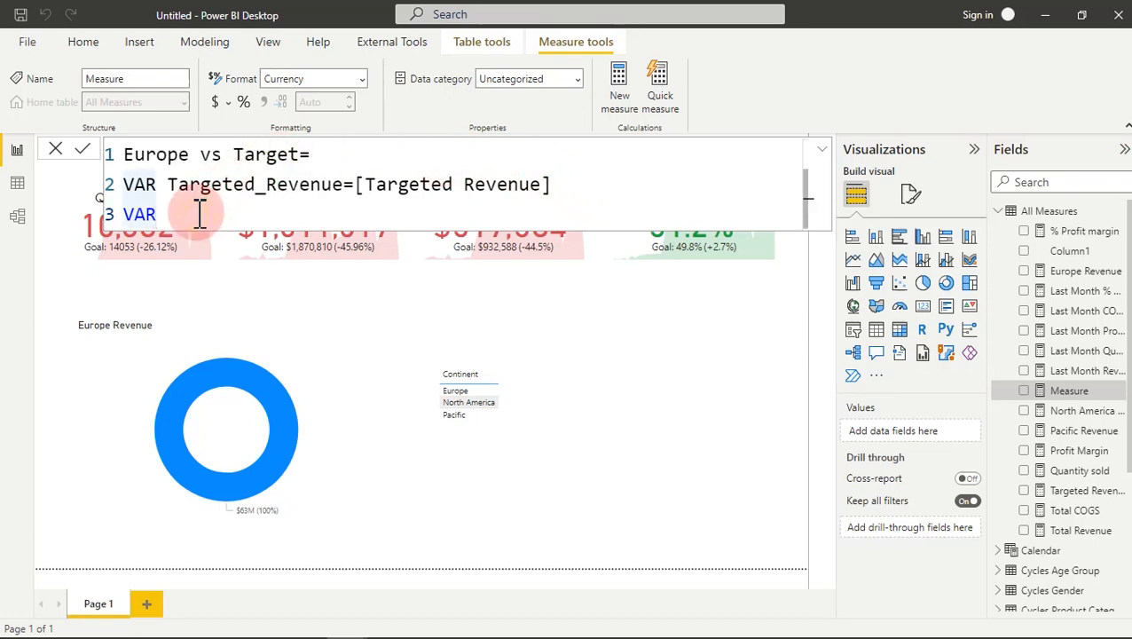
text(E)
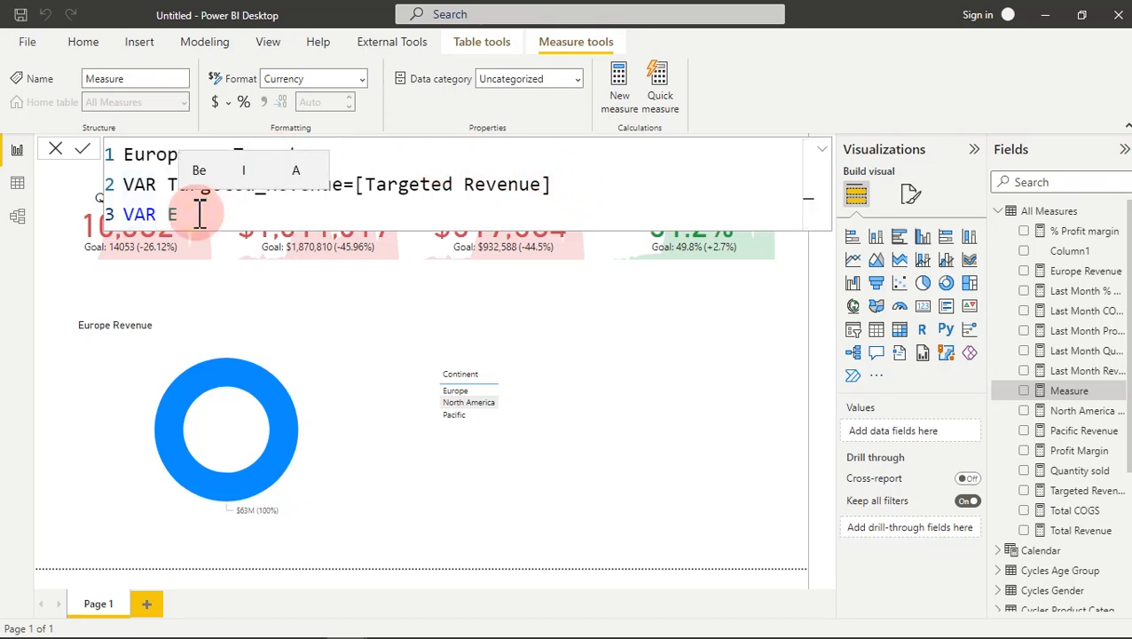
text(urop)
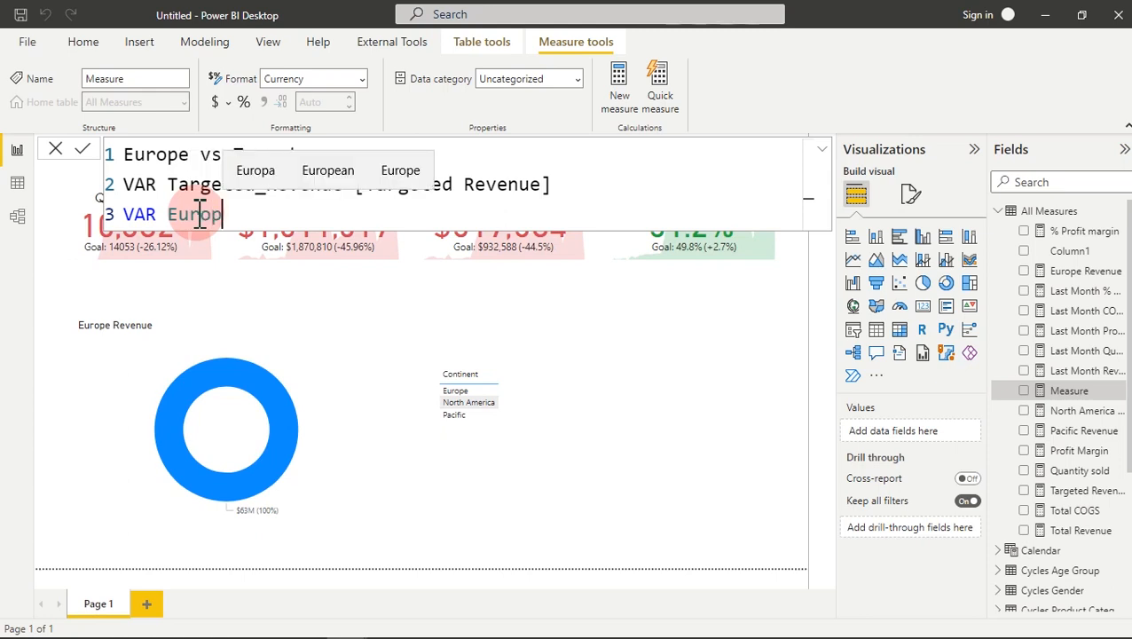
text(_Re)
text(venue=)
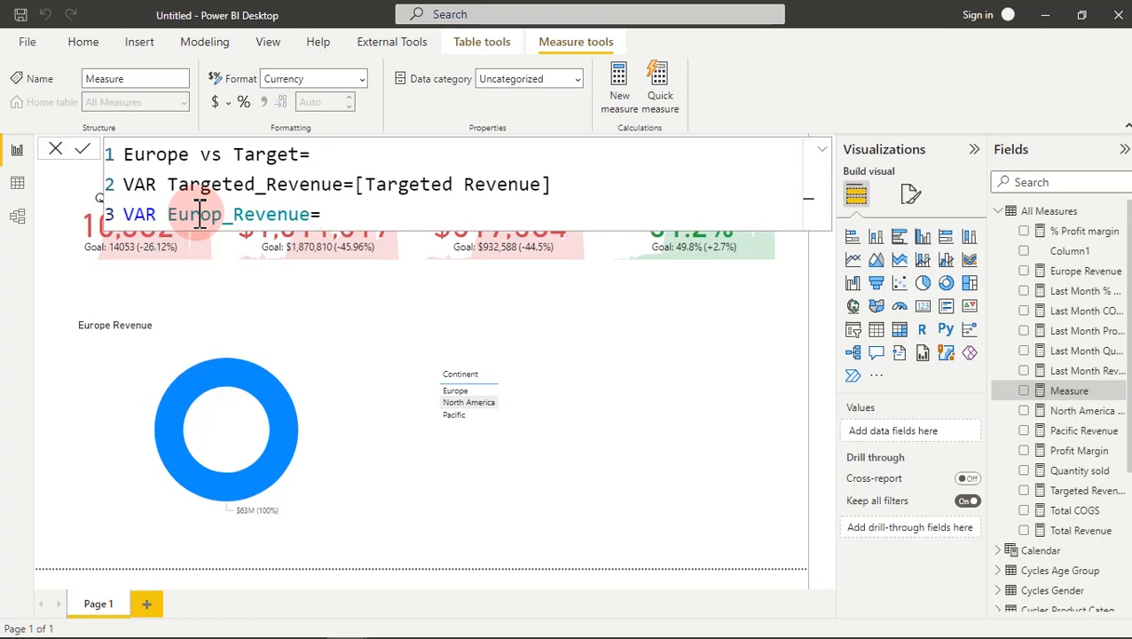
text([er)
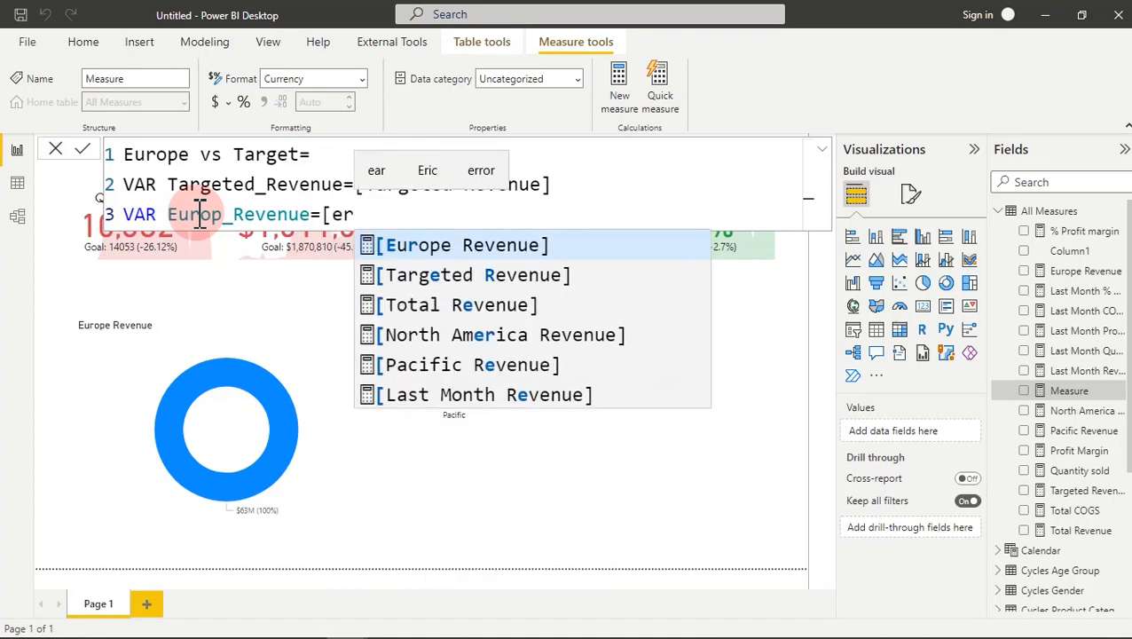
click(441, 257)
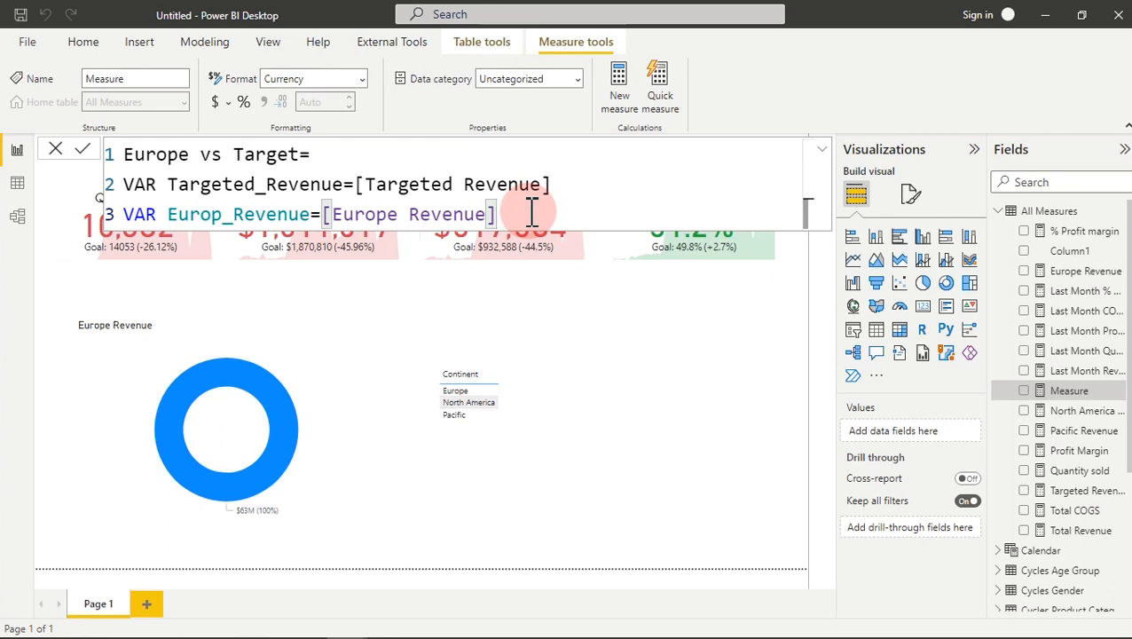
Step: Add a fourth formula line declaring the variable Result as Targeted_Revenue-Europ_Revenue
key(shift+Return)
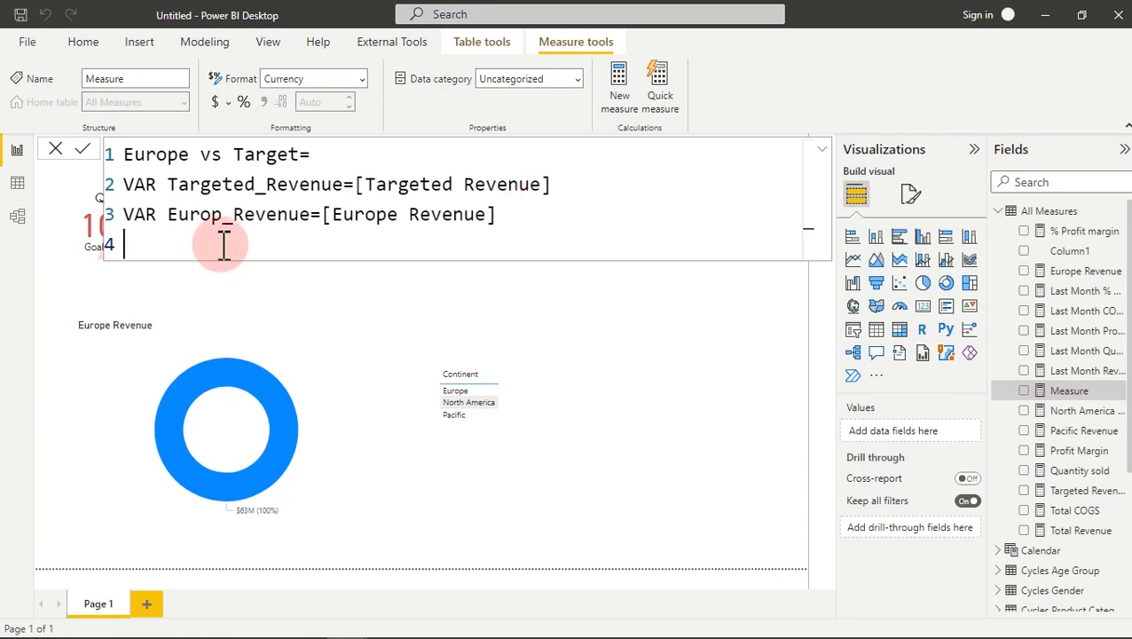
text(VAR )
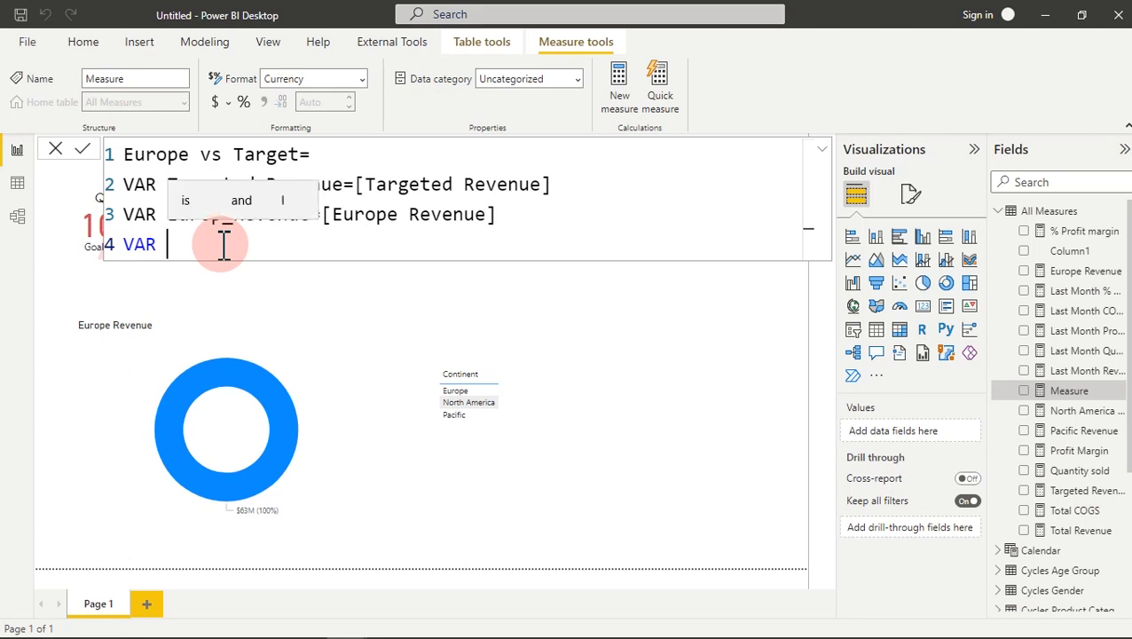
text(Res)
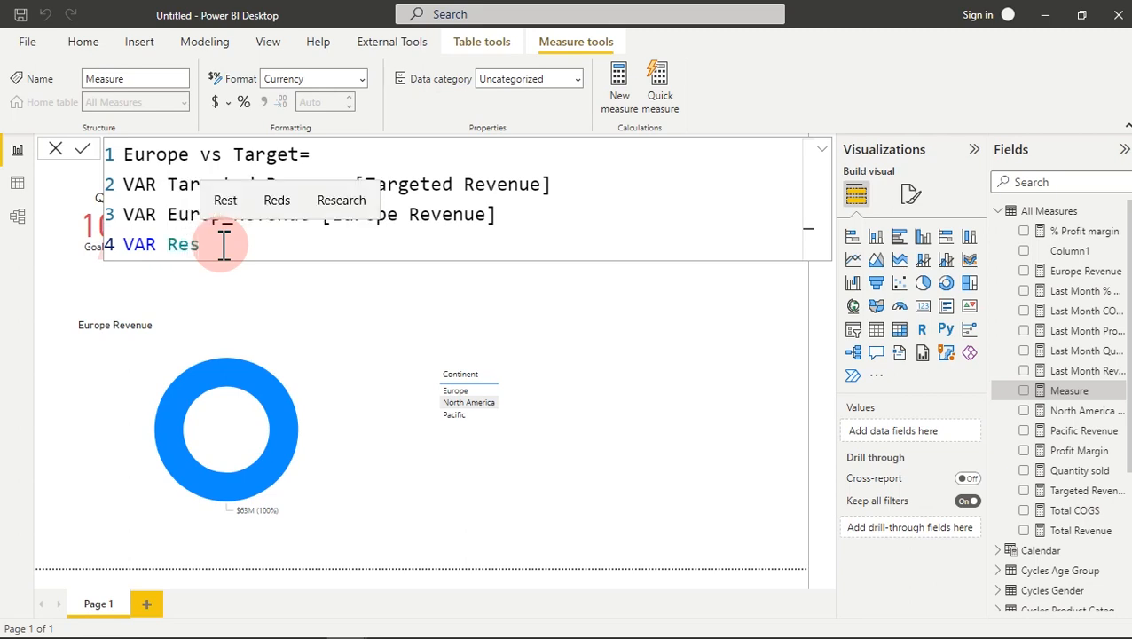
text(ult)
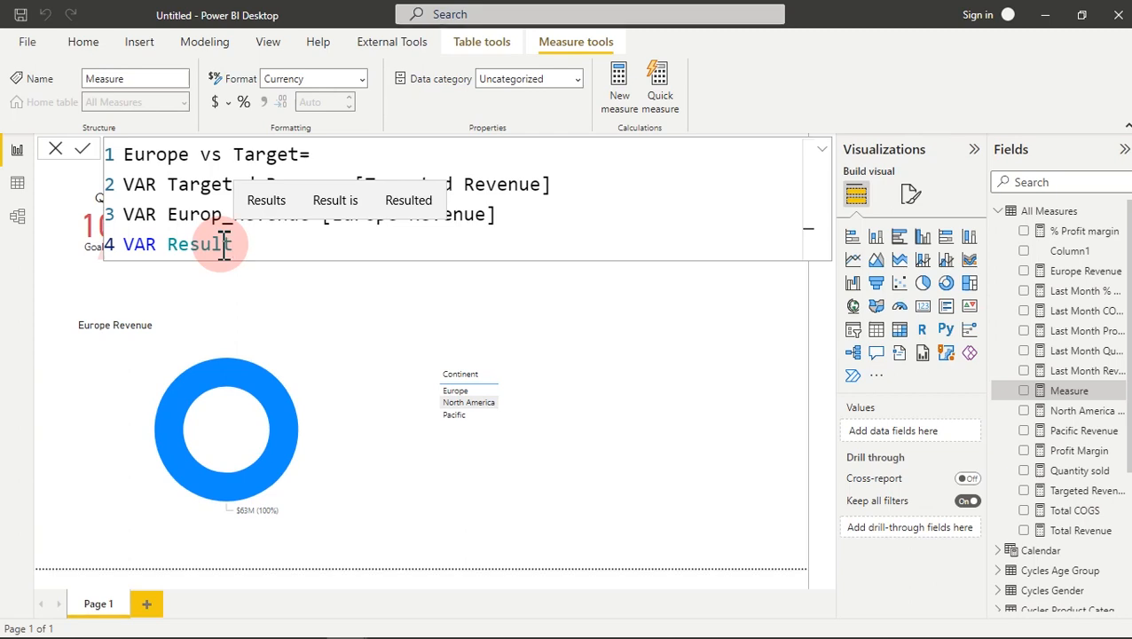
text(=)
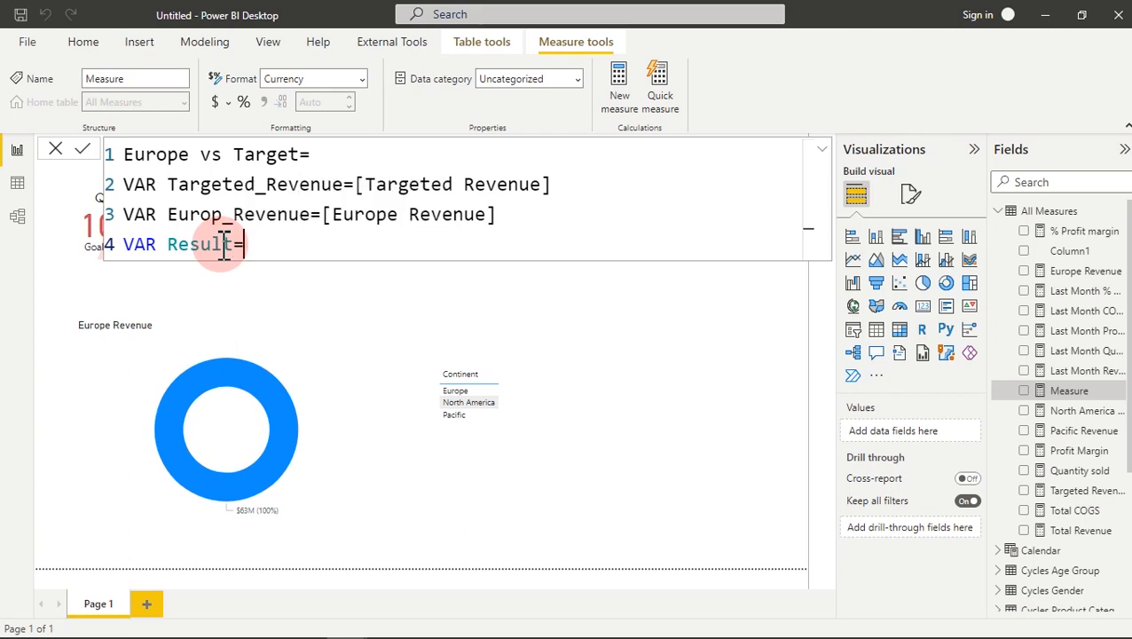
click(330, 233)
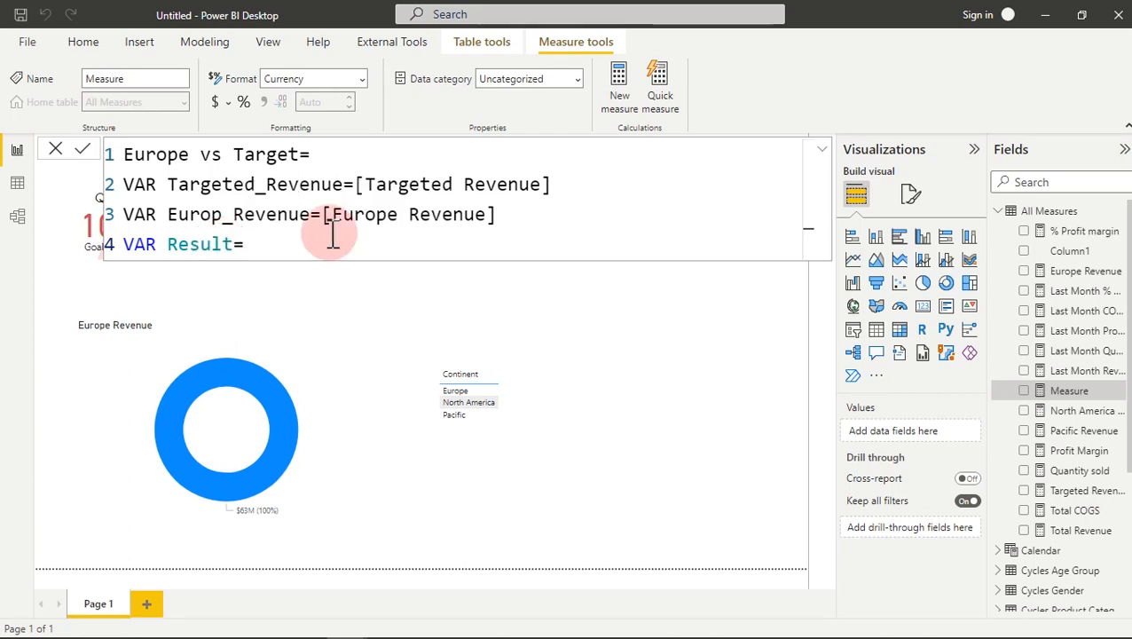
text(tar)
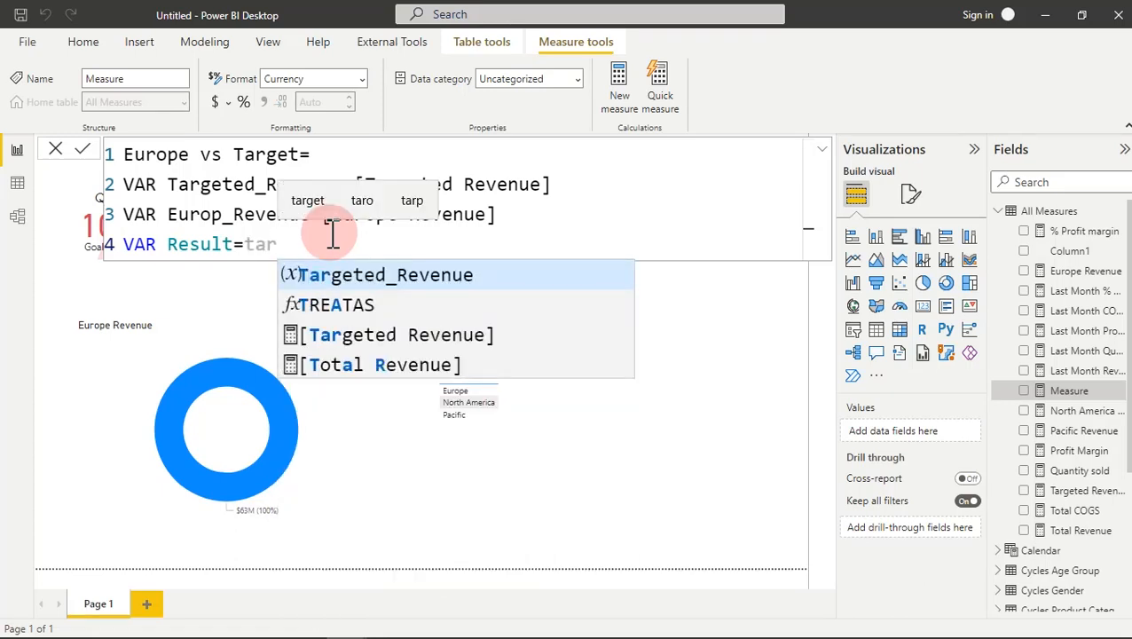
click(405, 285)
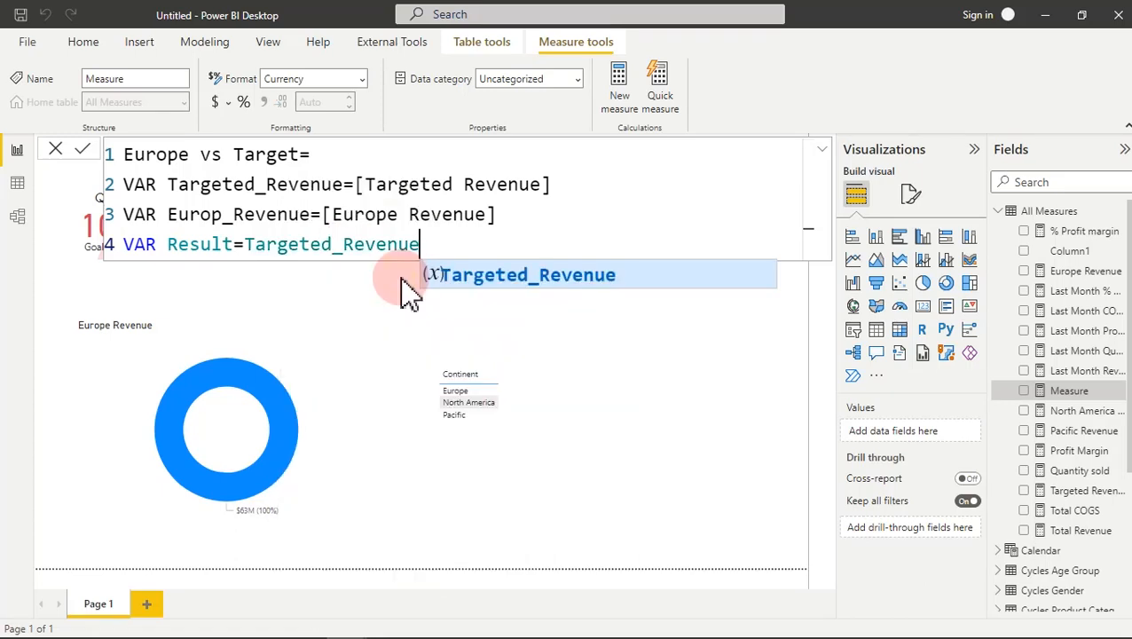
text(-eur)
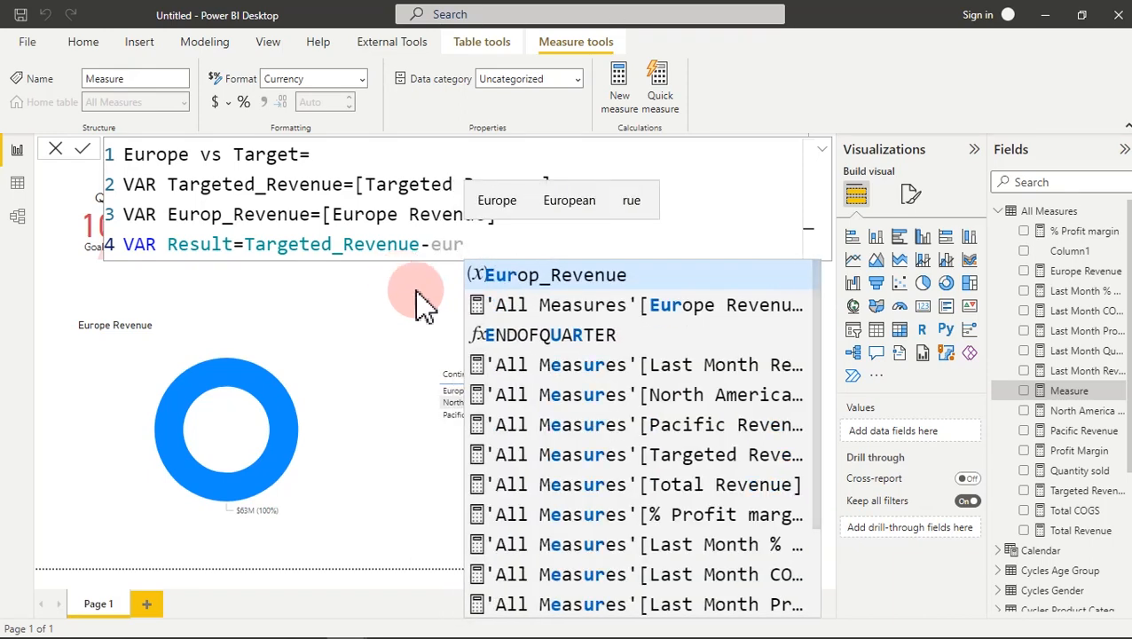
click(555, 277)
click(604, 241)
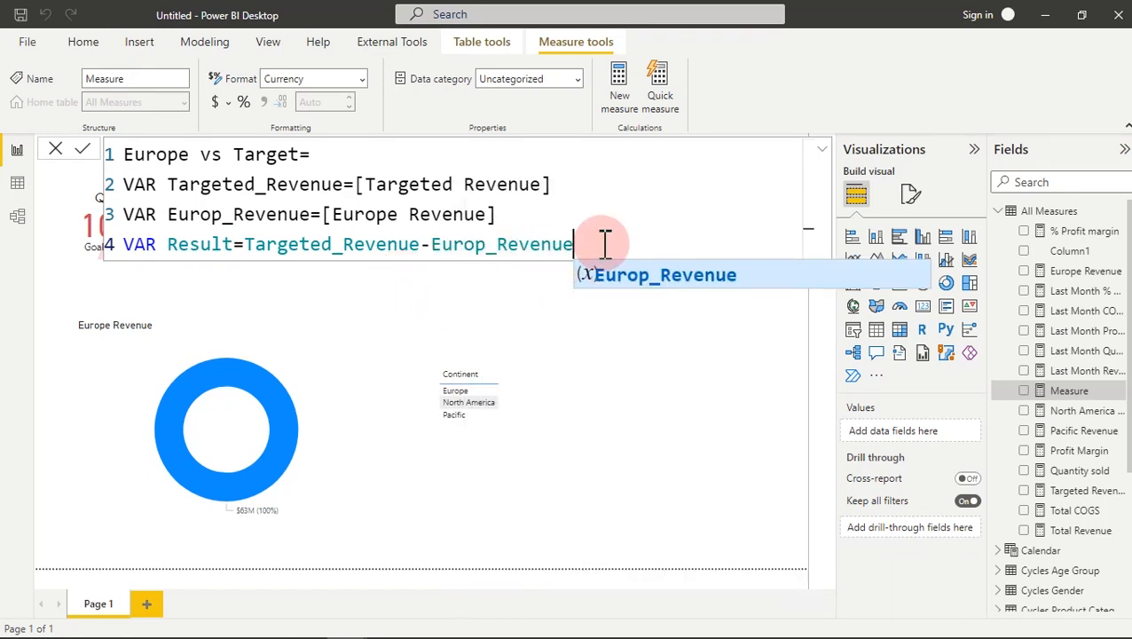
drag(518, 242, 222, 213)
drag(343, 184, 288, 183)
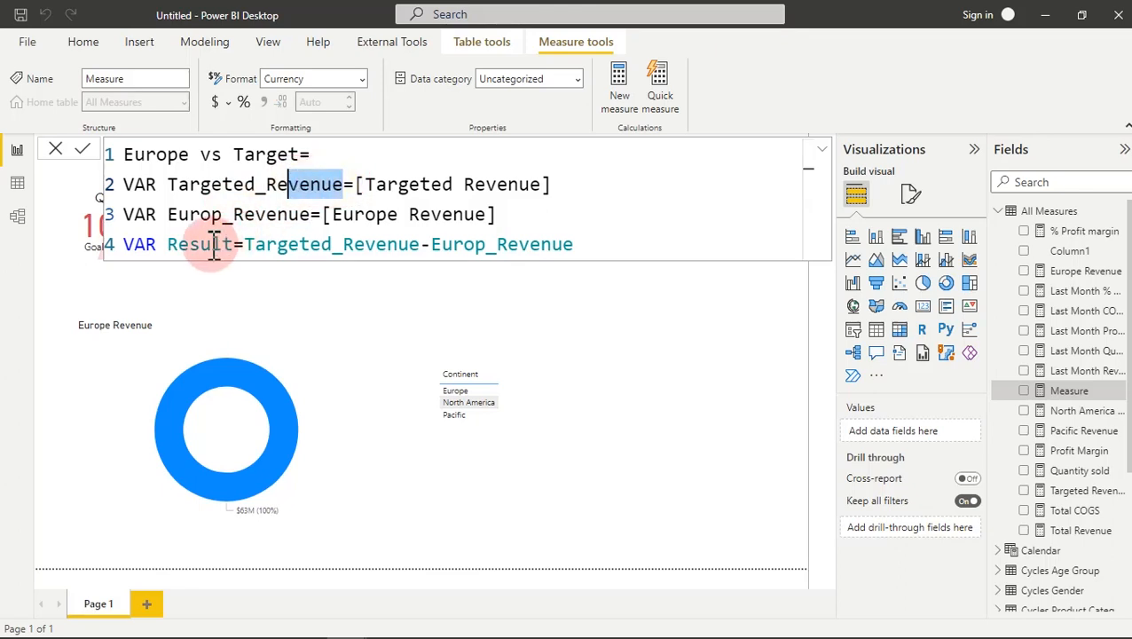
click(248, 245)
drag(247, 245, 581, 248)
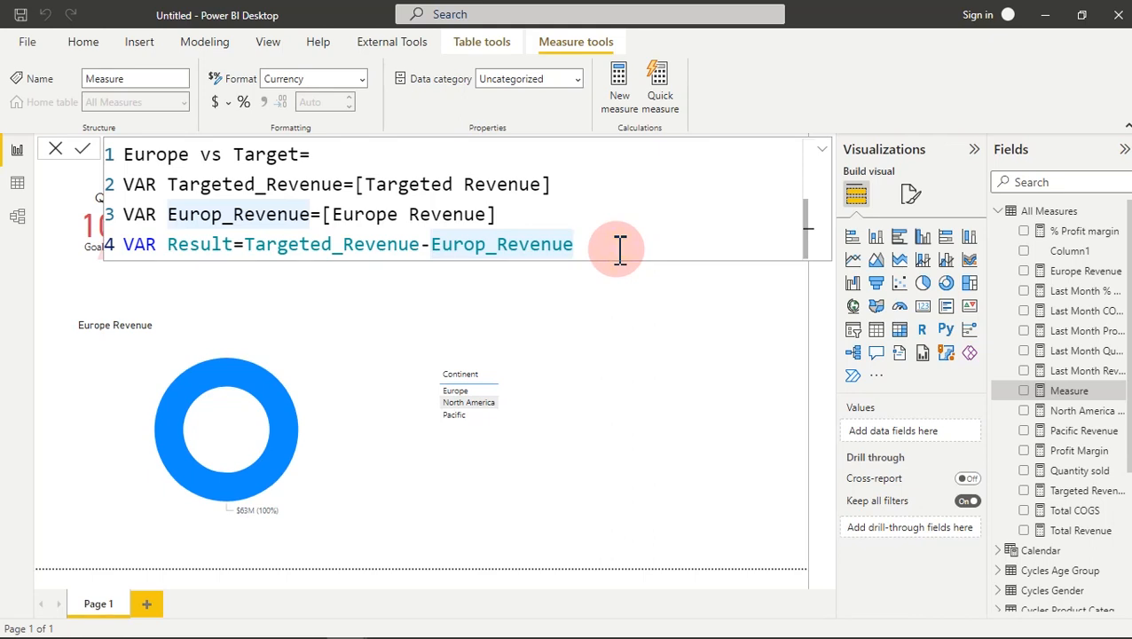
Step: Add a RETURN statement below the variables, separated by a blank line, and start a new line under it
click(620, 250)
key(shift+Return)
key(shift+Return)
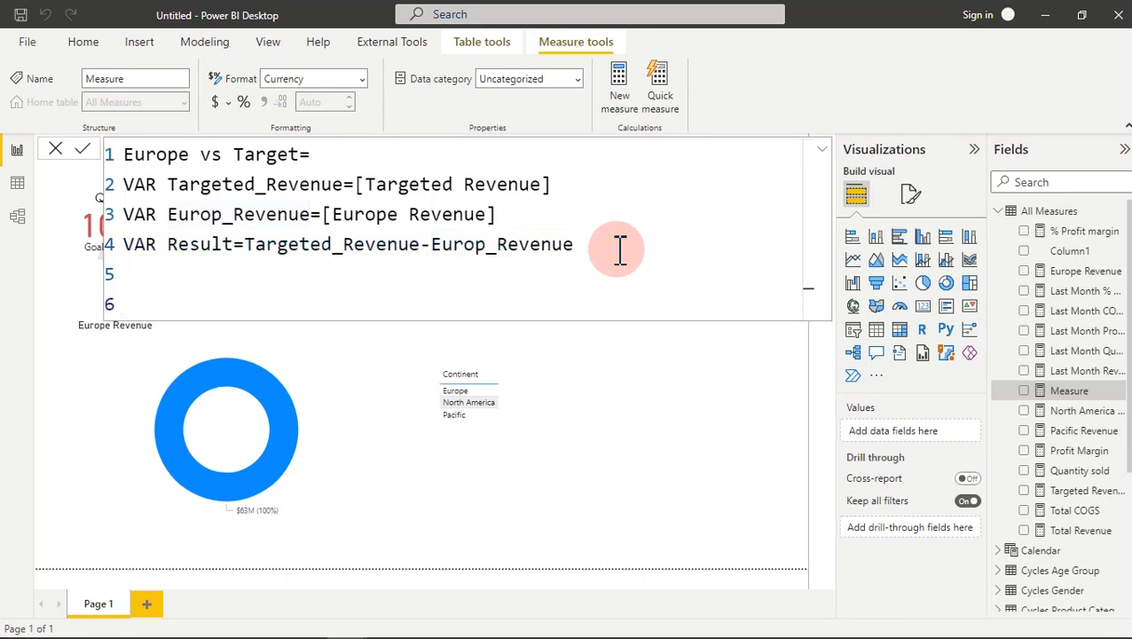
text(RETURN)
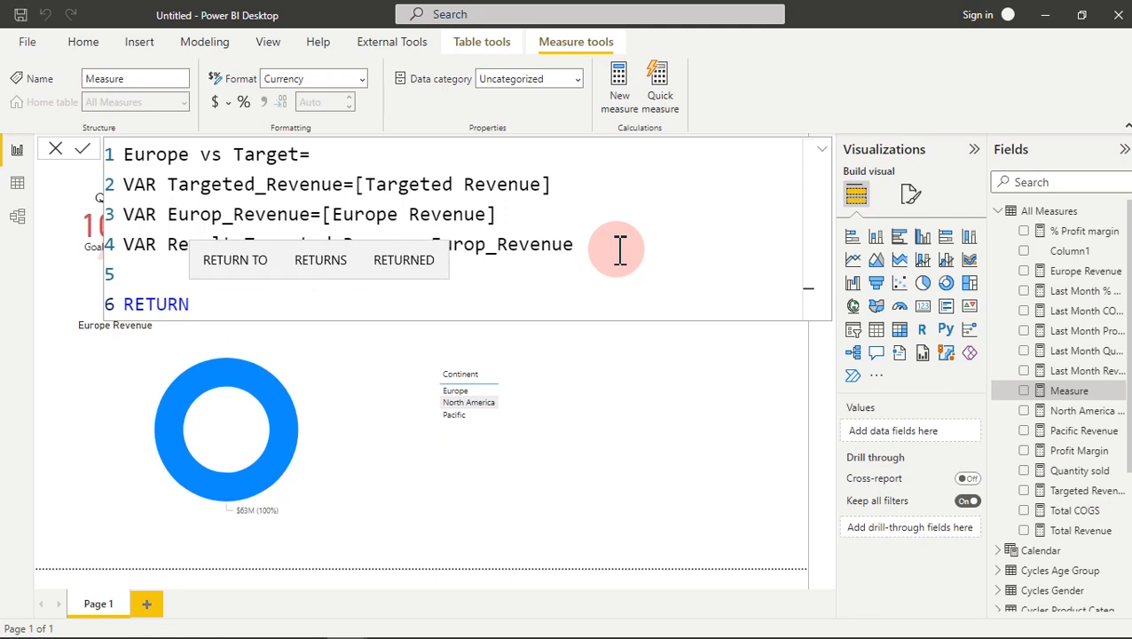
key(shift+Return)
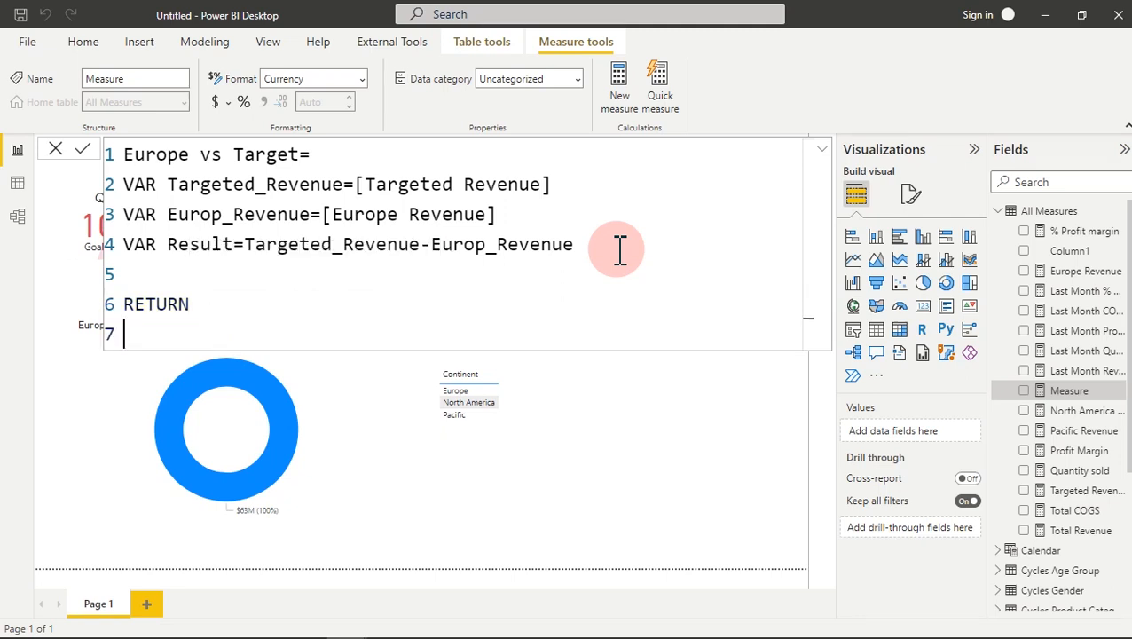
Step: Start an IF function below RETURN with the variable Result as its logical test
text(if)
key(Tab)
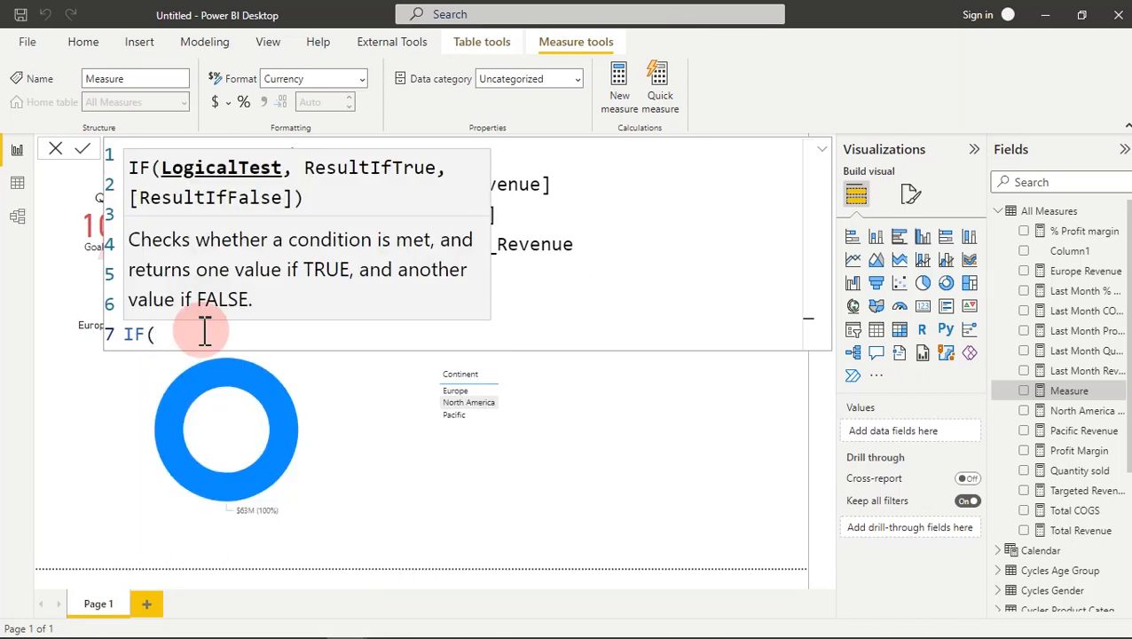
text(resu)
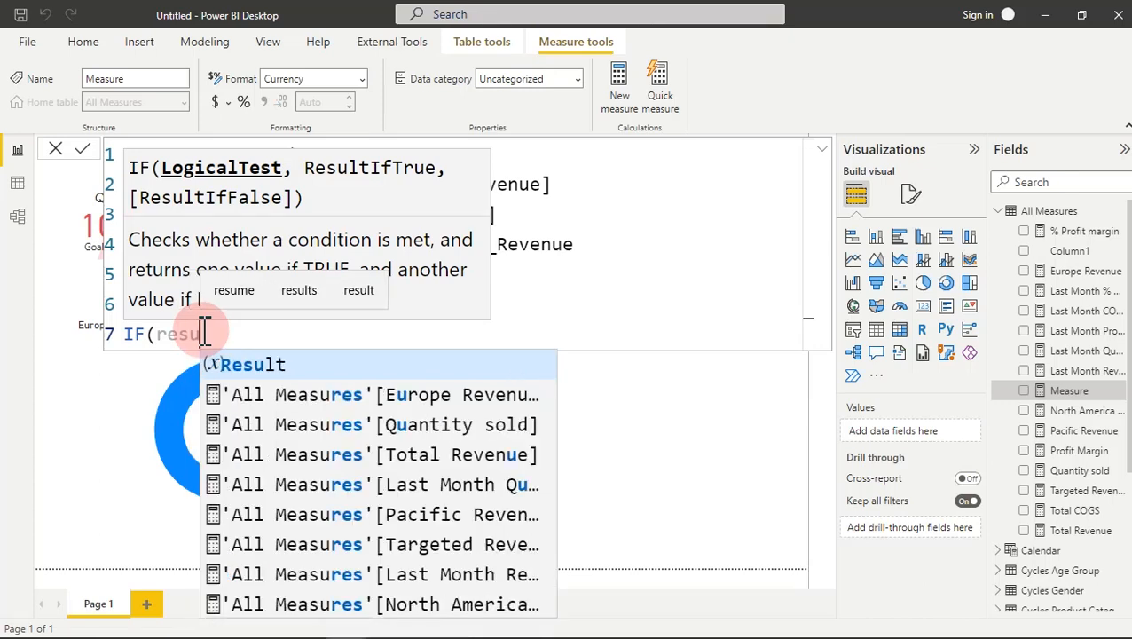
click(254, 366)
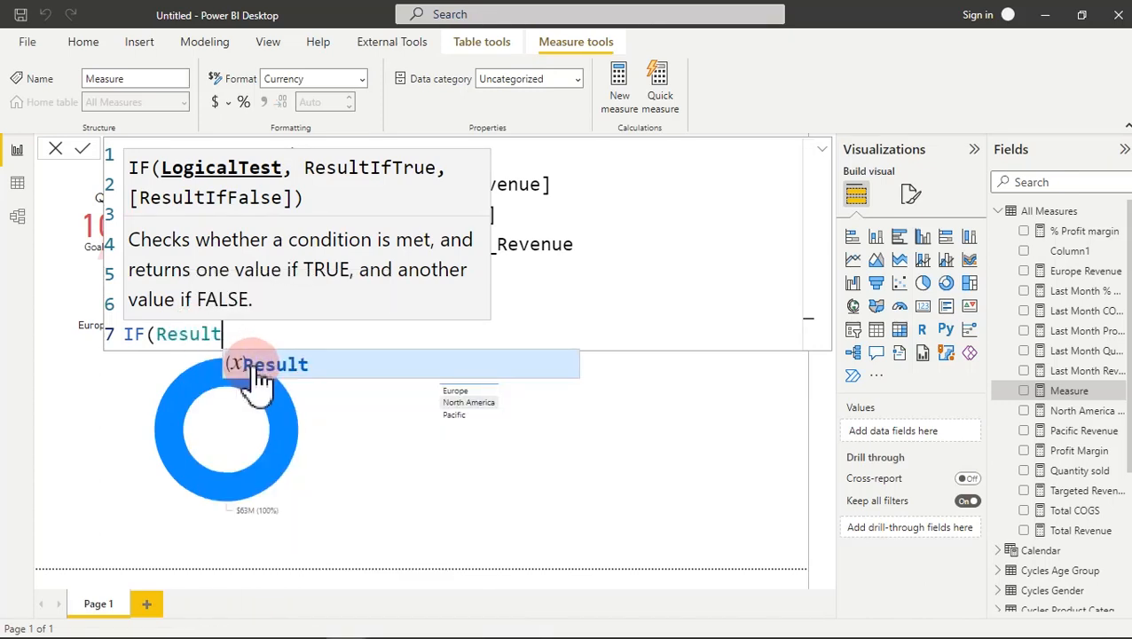
click(531, 275)
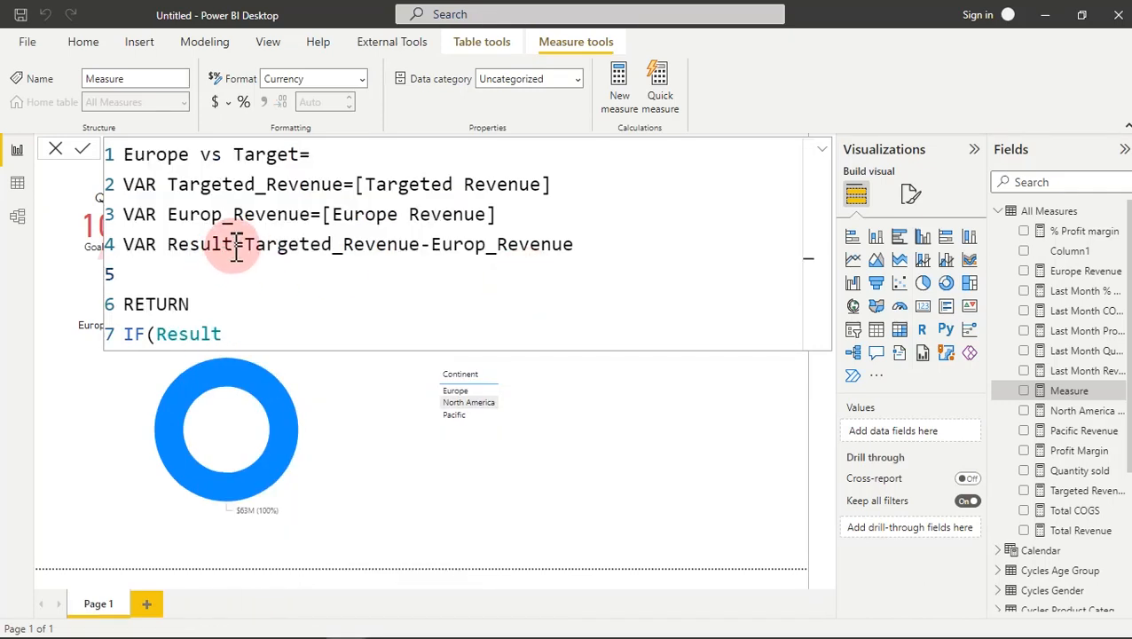
Step: Rename the variable declared on line 4 of the formula to Variance_Result
click(169, 247)
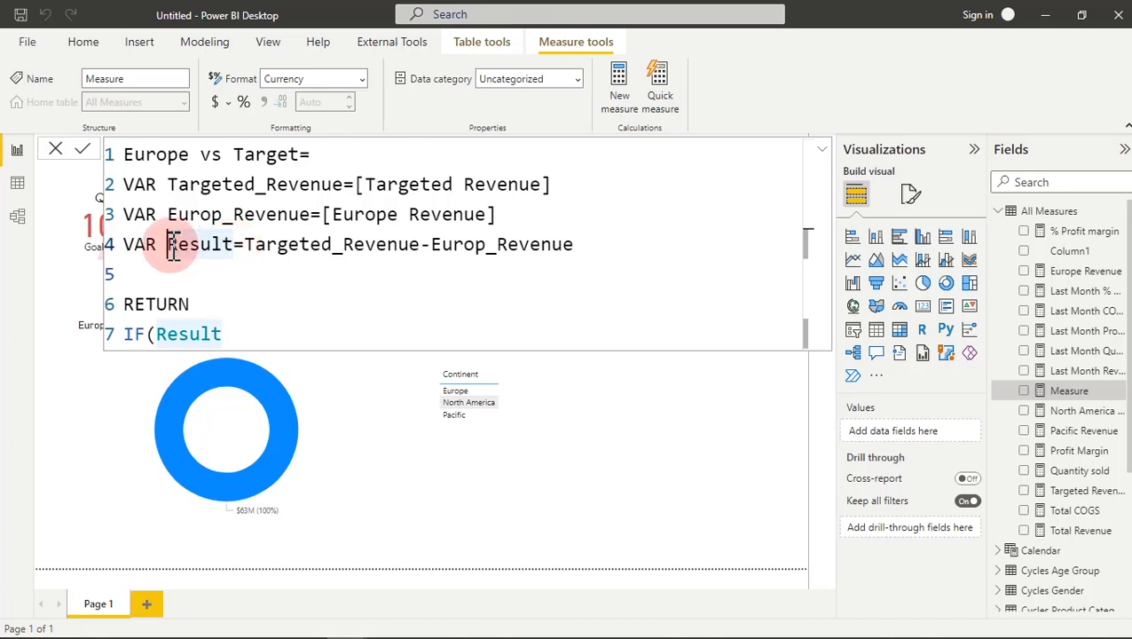
text(Varia)
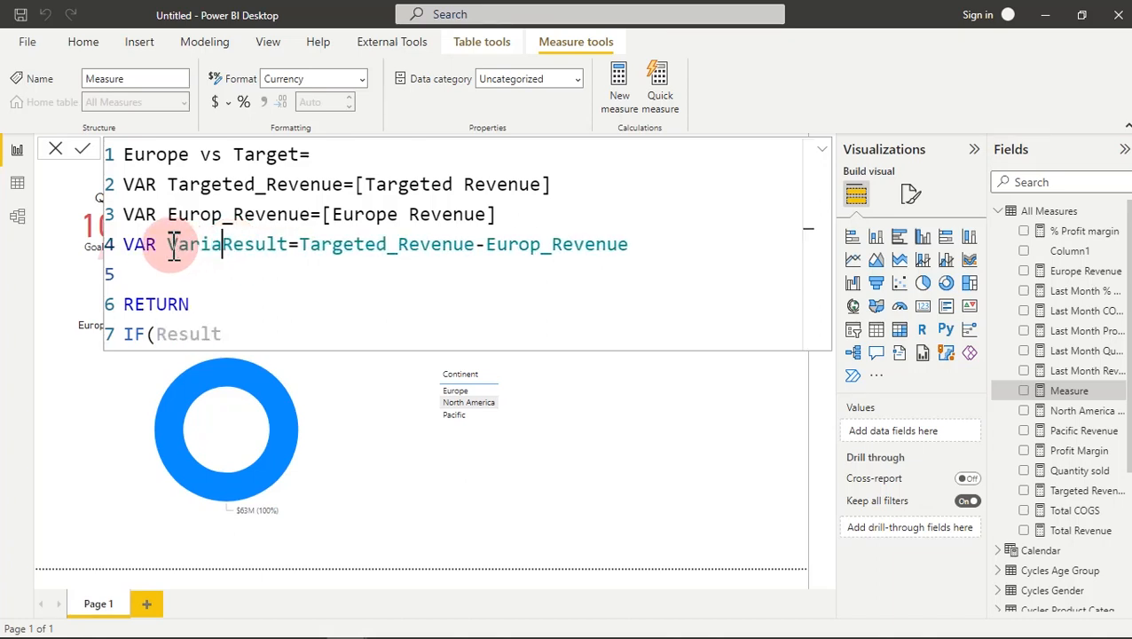
text(nce)
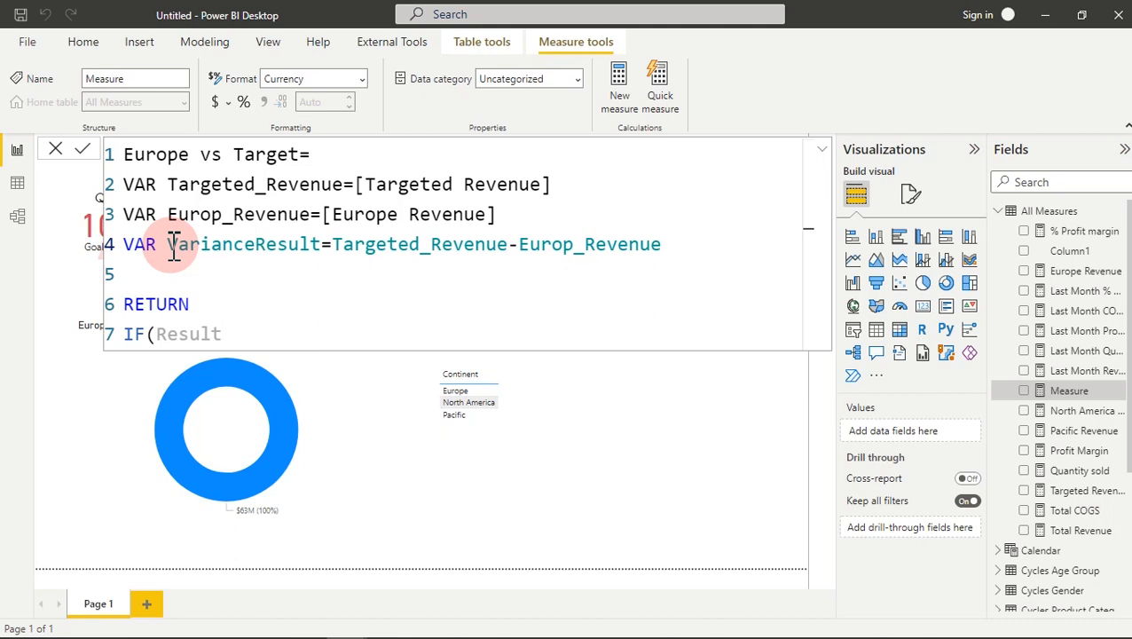
text(_)
Step: Replace the outdated Result reference inside the IF function with the variable Variance_Result
click(236, 336)
drag(236, 335, 162, 337)
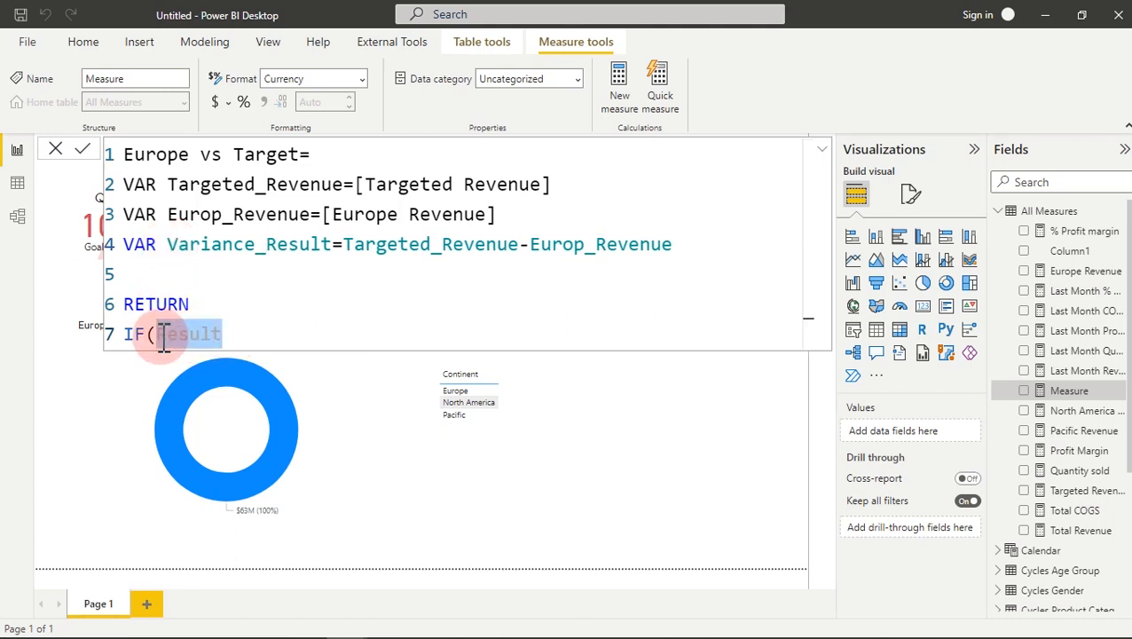
key(BackSpace)
text(Var)
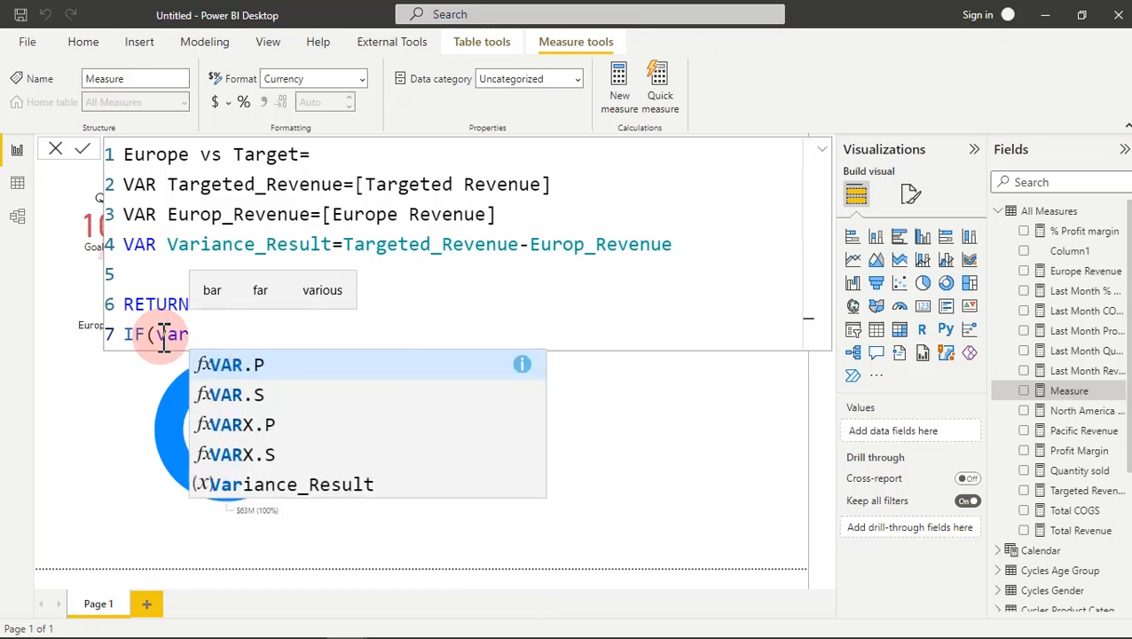
click(253, 486)
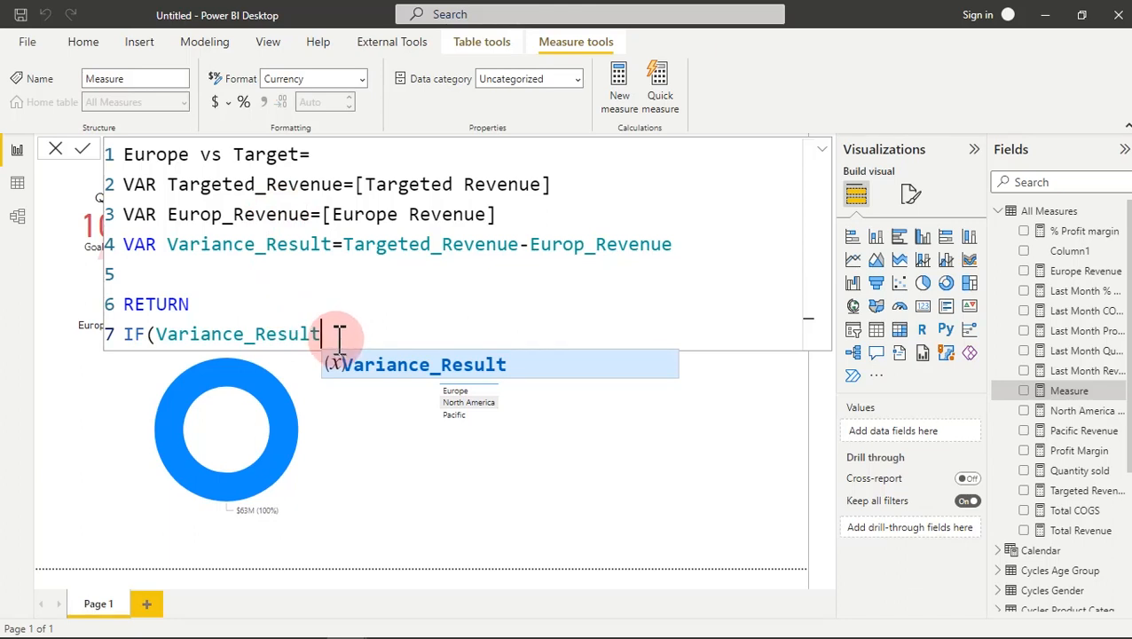
Step: Complete the IF arguments so that Variance_Result>=0 returns Variance_Result and otherwise 0
click(386, 330)
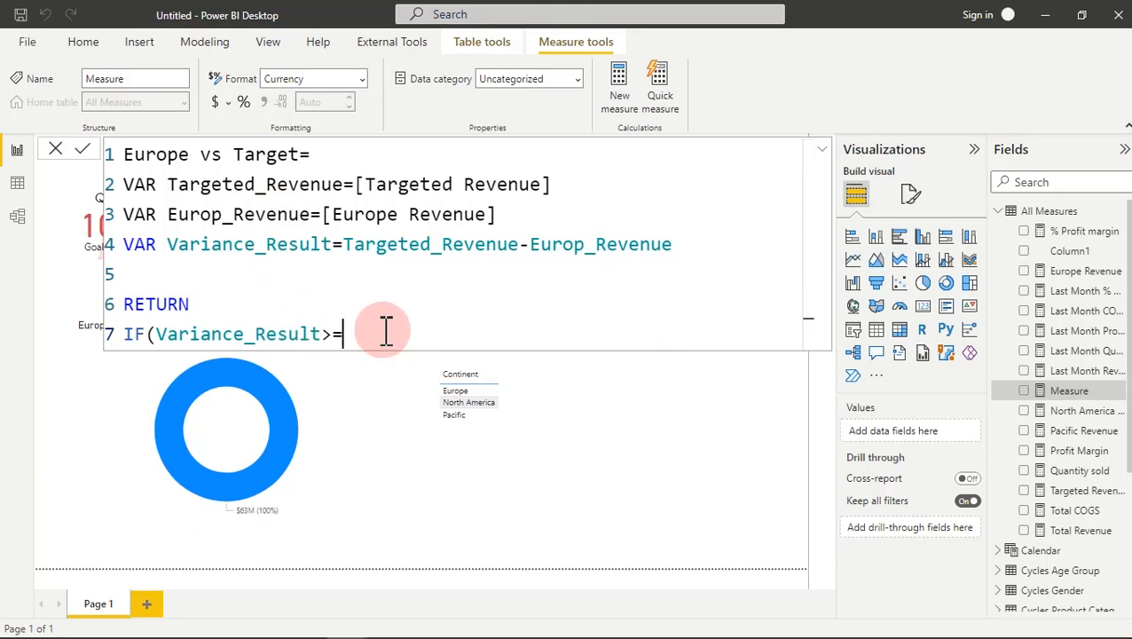
text(>=0,)
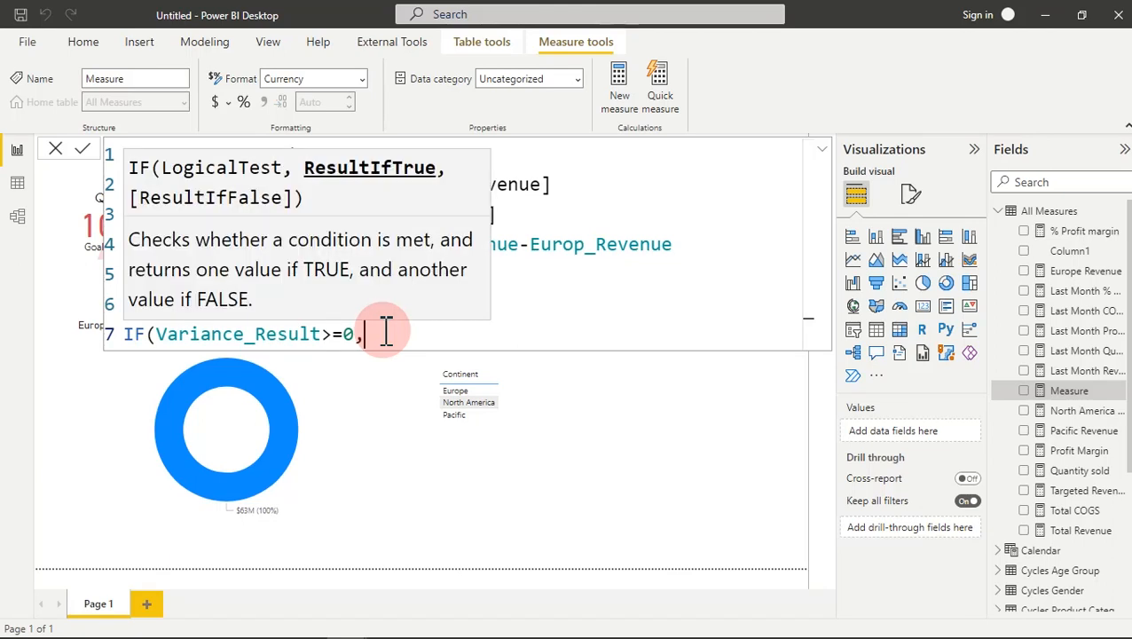
text(va)
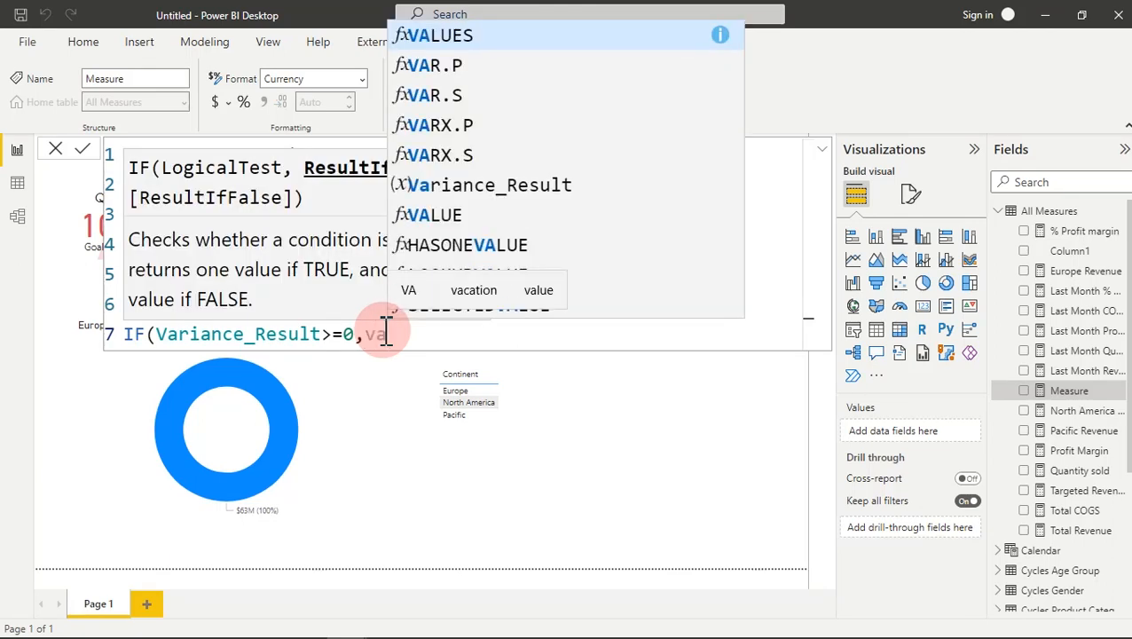
text(r)
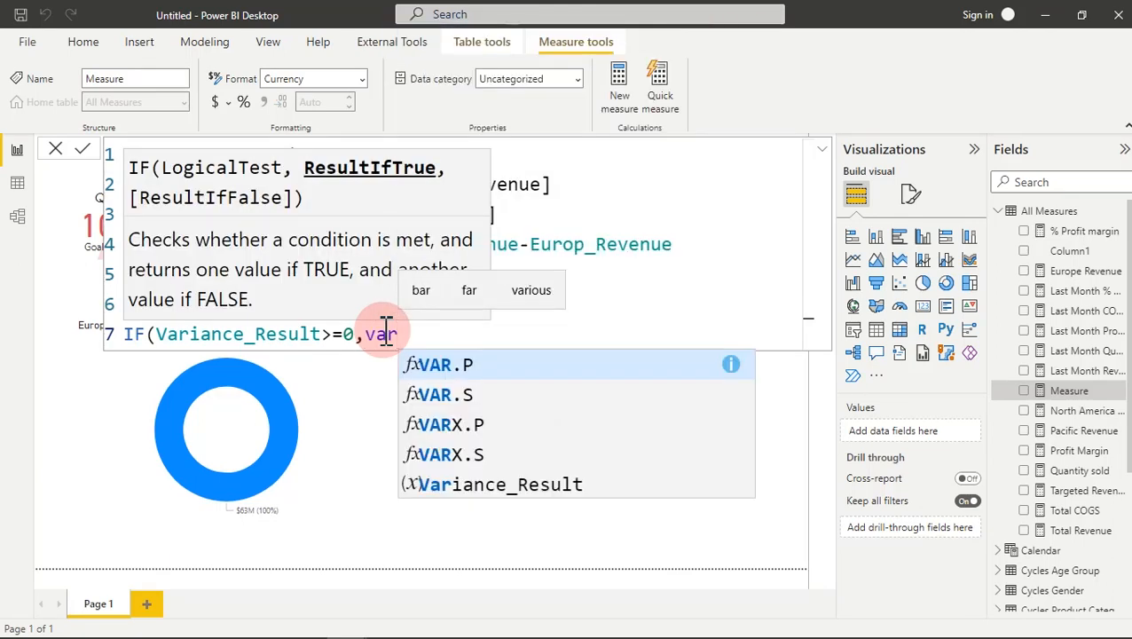
click(494, 484)
text(,0)
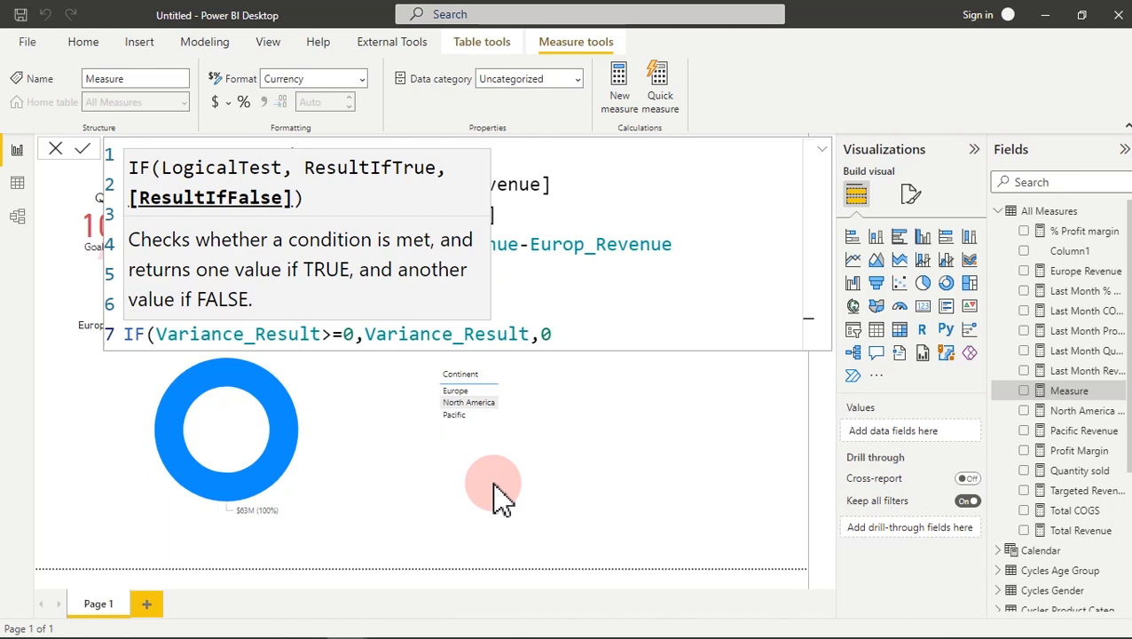
Step: Close the IF function with a parenthesis on its own line and commit the Europe vs Target measure
key(shift+Return)
text())
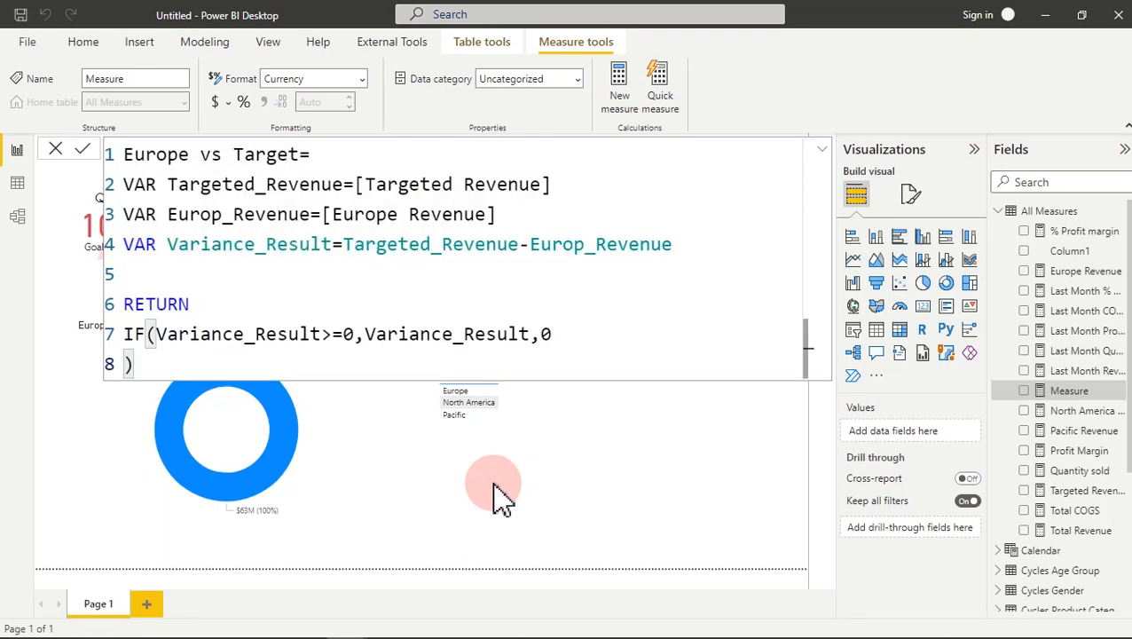
click(501, 497)
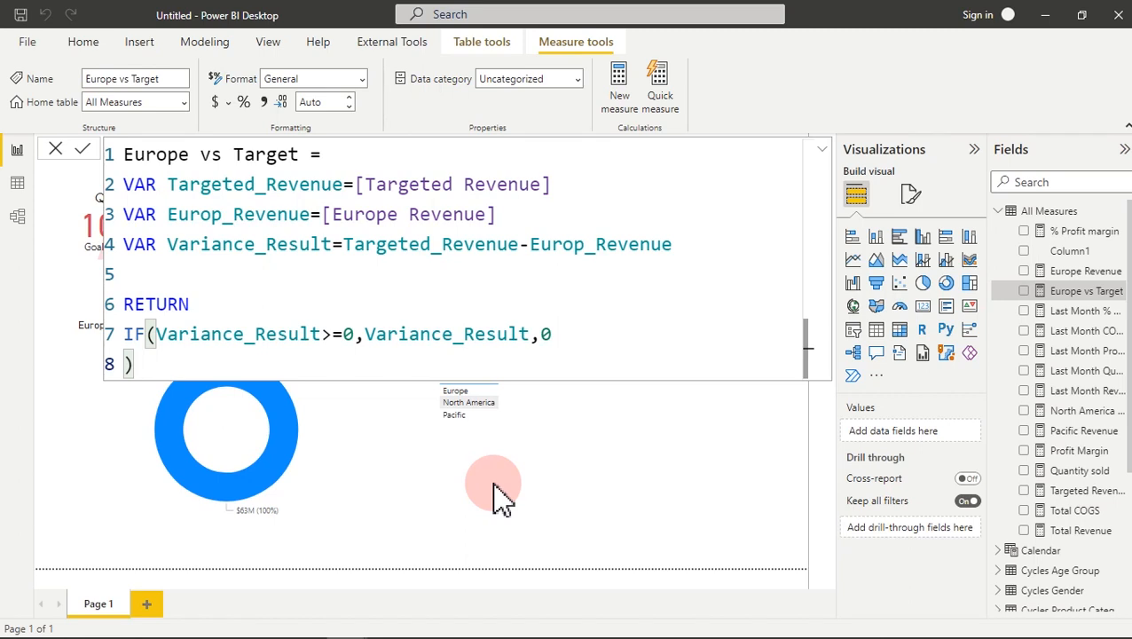
Step: Add the Europe vs Target measure to the Europe Revenue donut chart's values and review the measure's formula
click(330, 448)
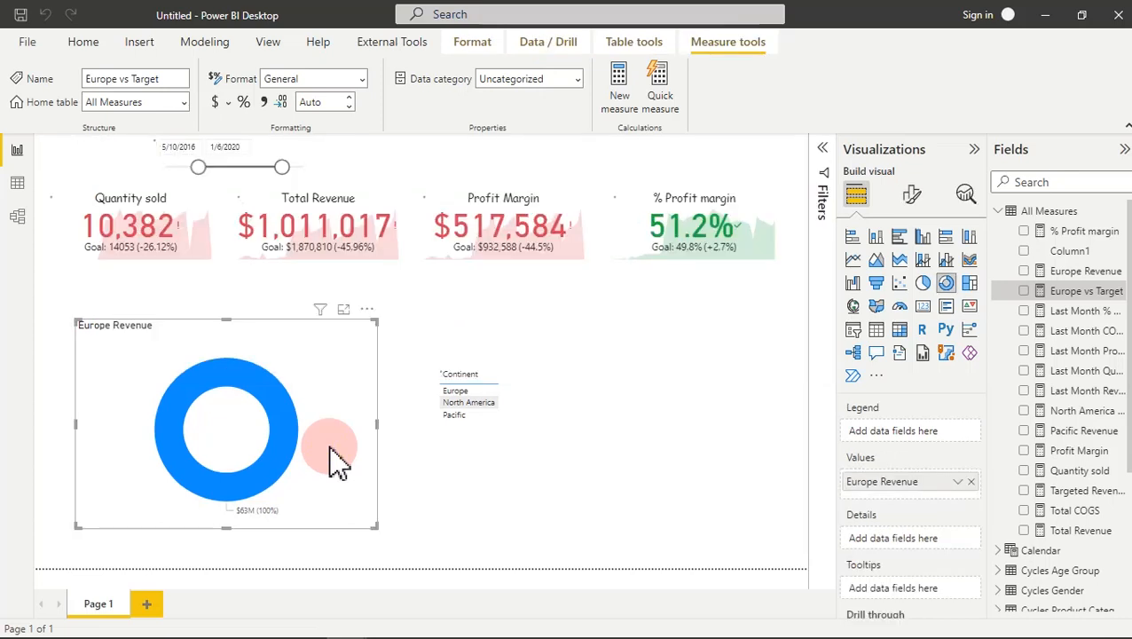
click(1026, 292)
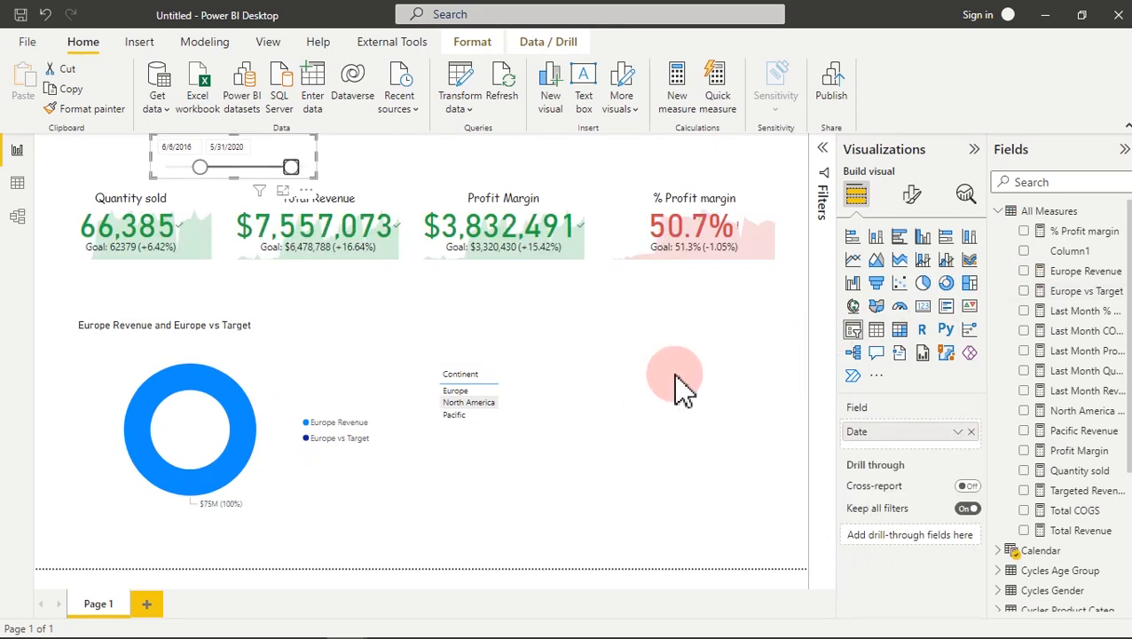
click(1075, 293)
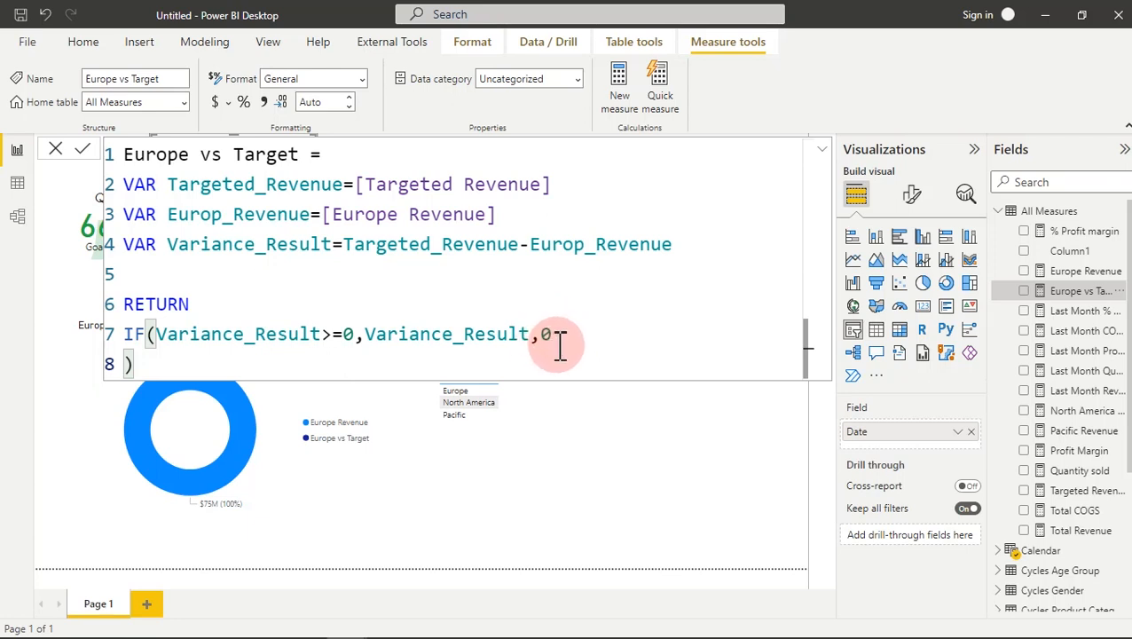
click(670, 479)
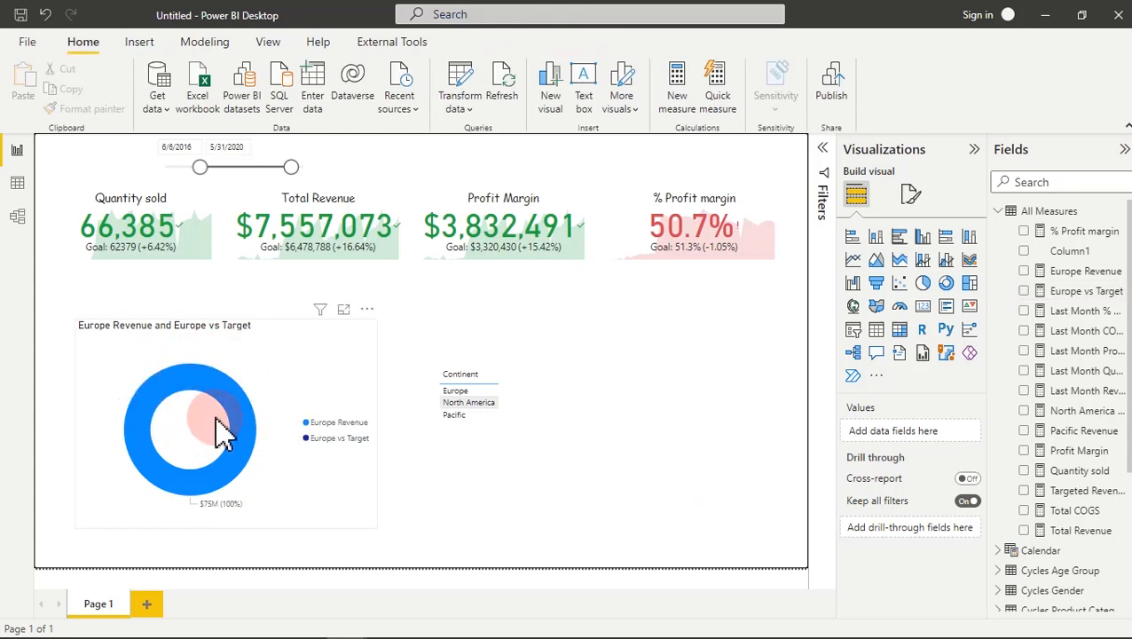
Step: Set the date slicer's end date to 10/12/2018 and inspect the donut's Europe vs Target segment
drag(292, 168, 253, 169)
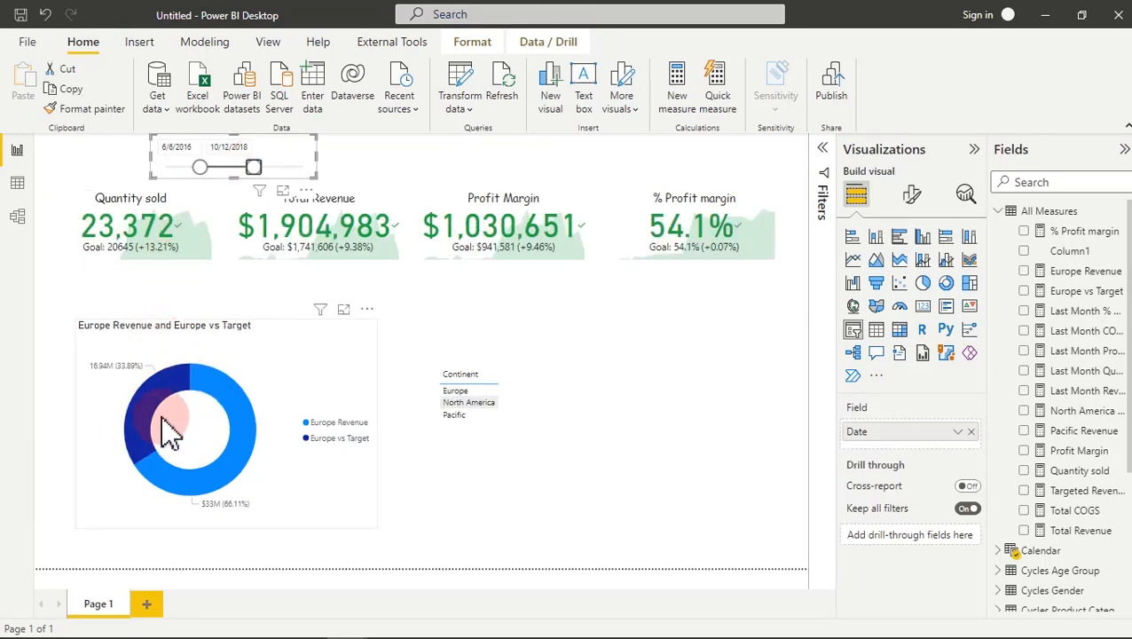
mouse_move(152, 410)
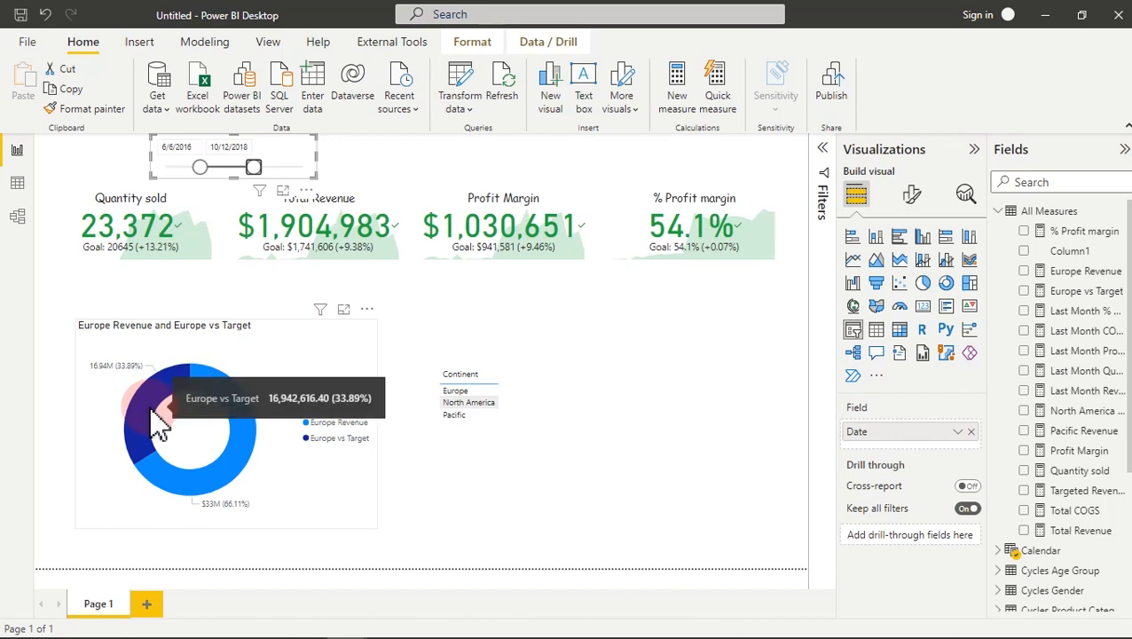
click(707, 446)
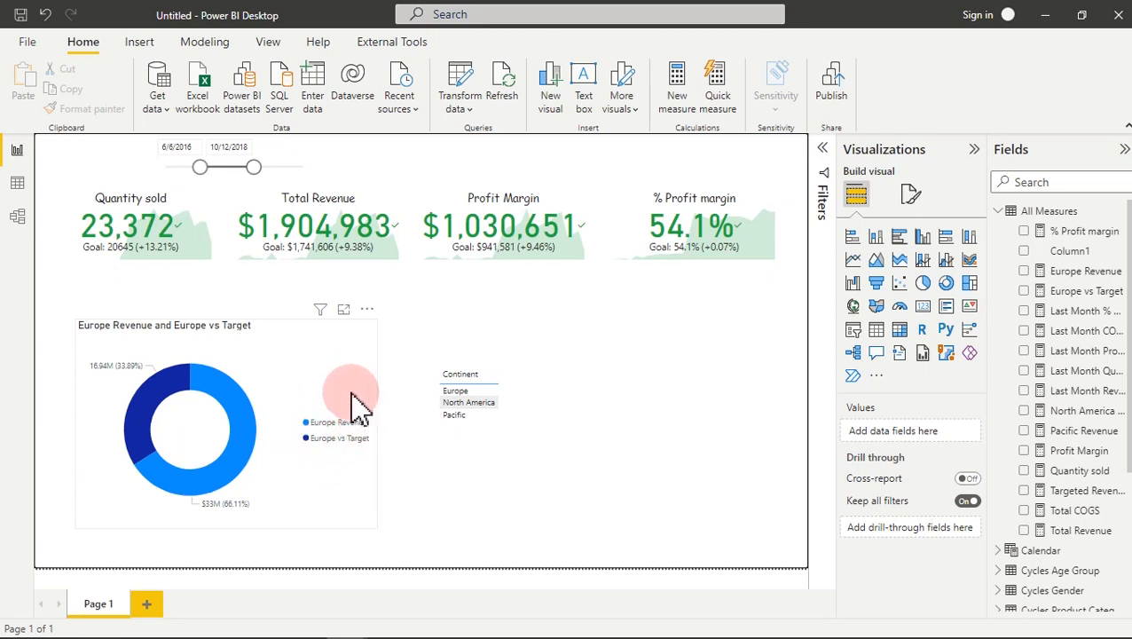
Step: Create a new measure in All Measures with the formula Europe BlankSpace =[Europe Revenue]+[Europe vs Target]
click(1071, 292)
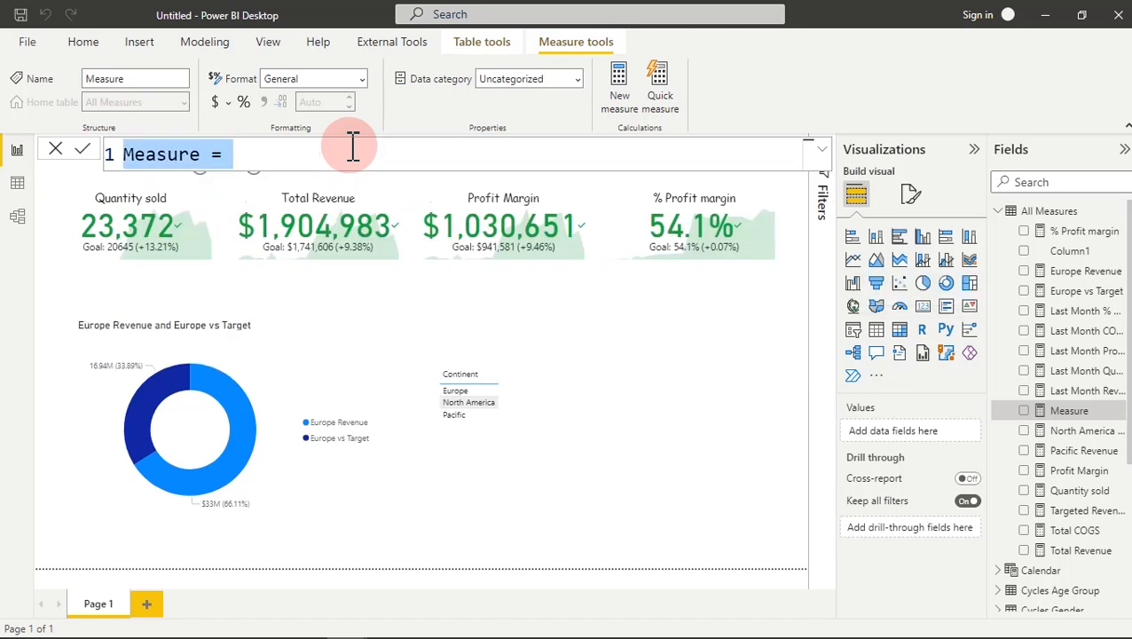
text(Europe BlankSpace =)
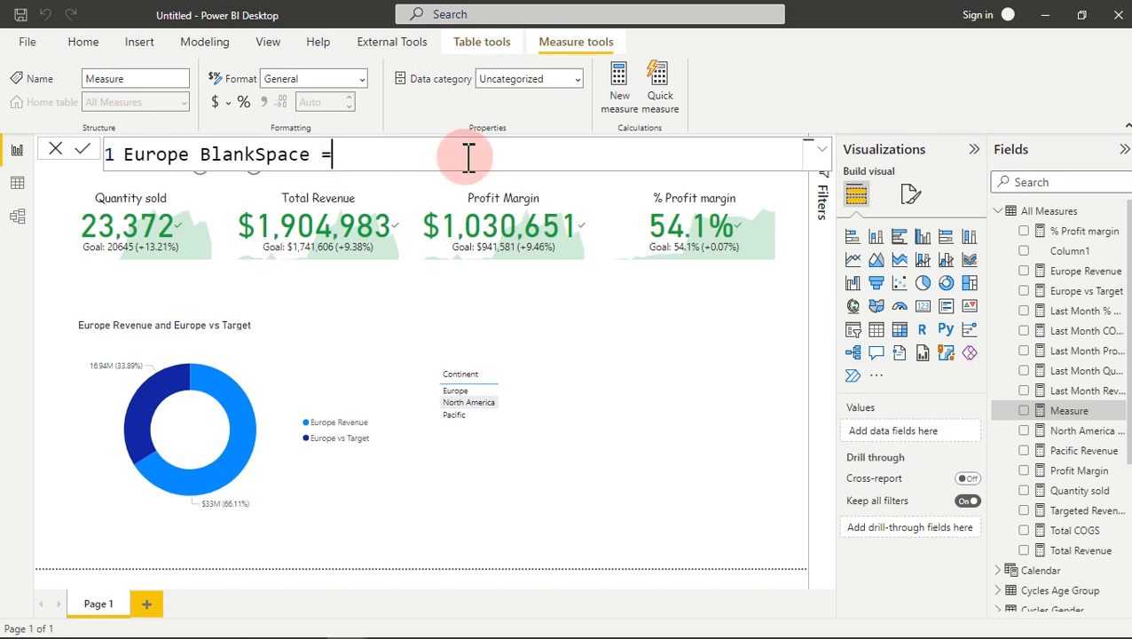
text([)
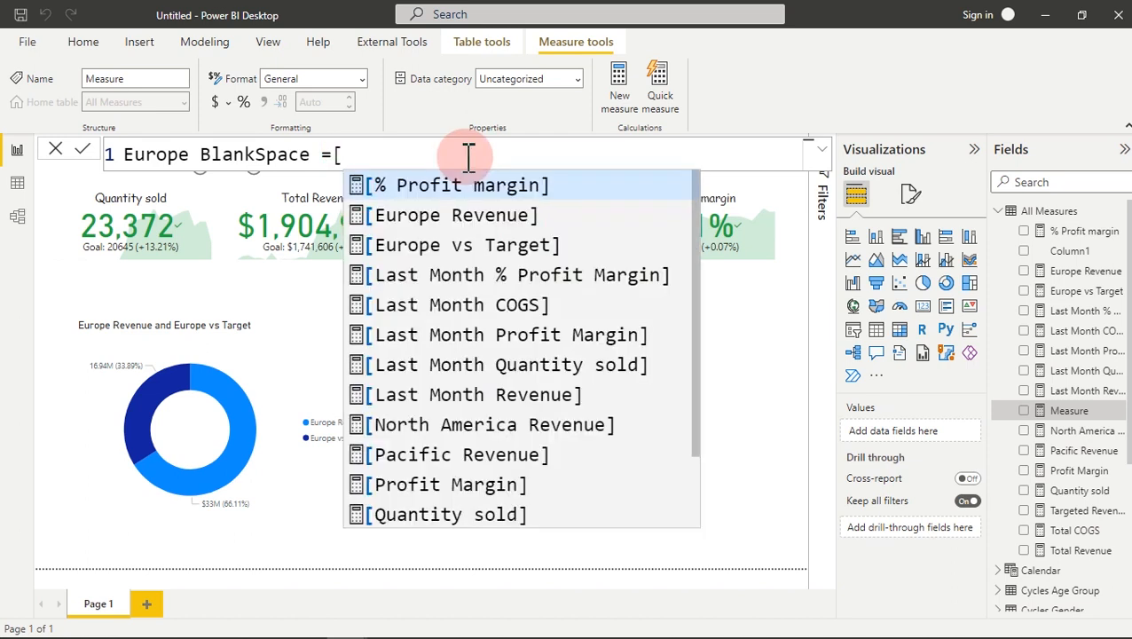
click(491, 217)
text(+e)
key(BackSpace)
text([e)
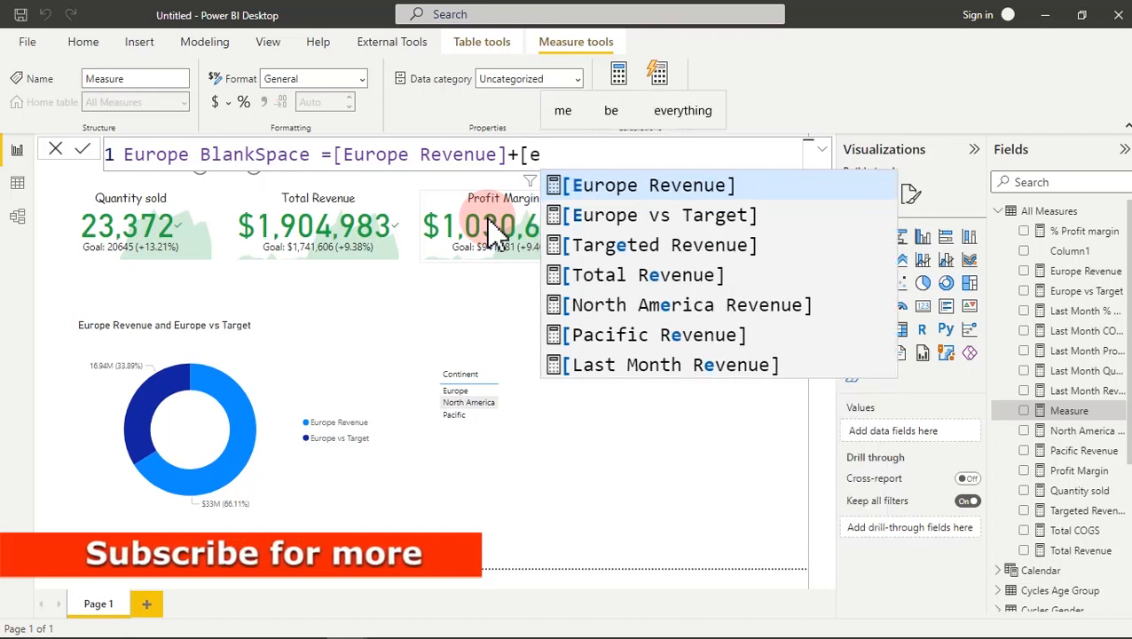
click(676, 217)
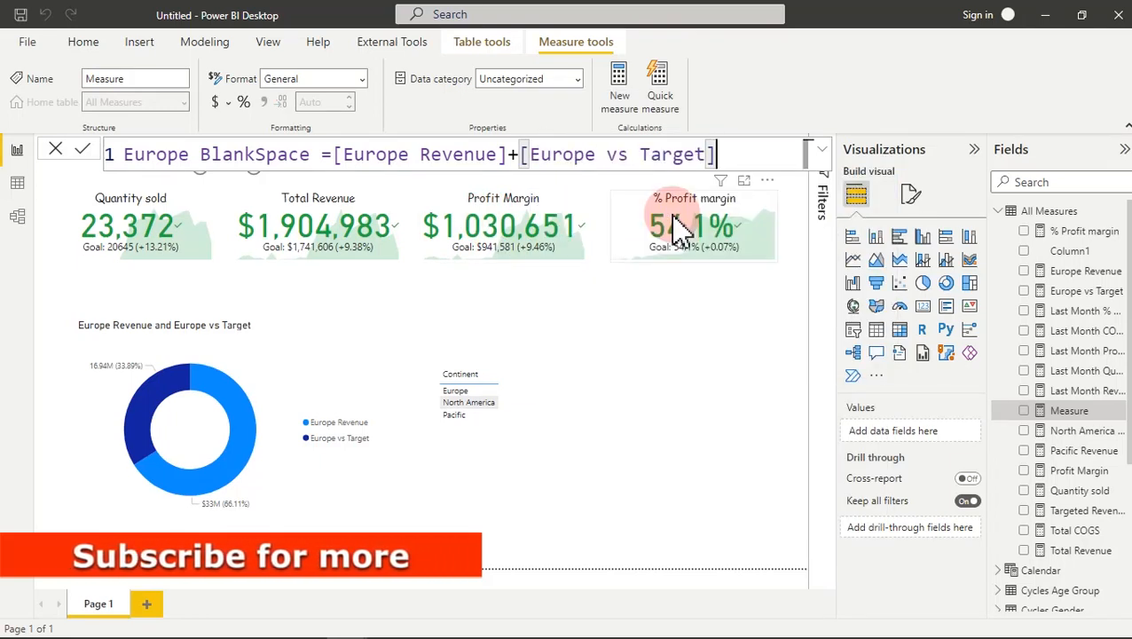
Step: Enclose the Europe BlankSpace sum in parentheses, multiply it by (1/3), and commit the measure
click(336, 157)
text(()
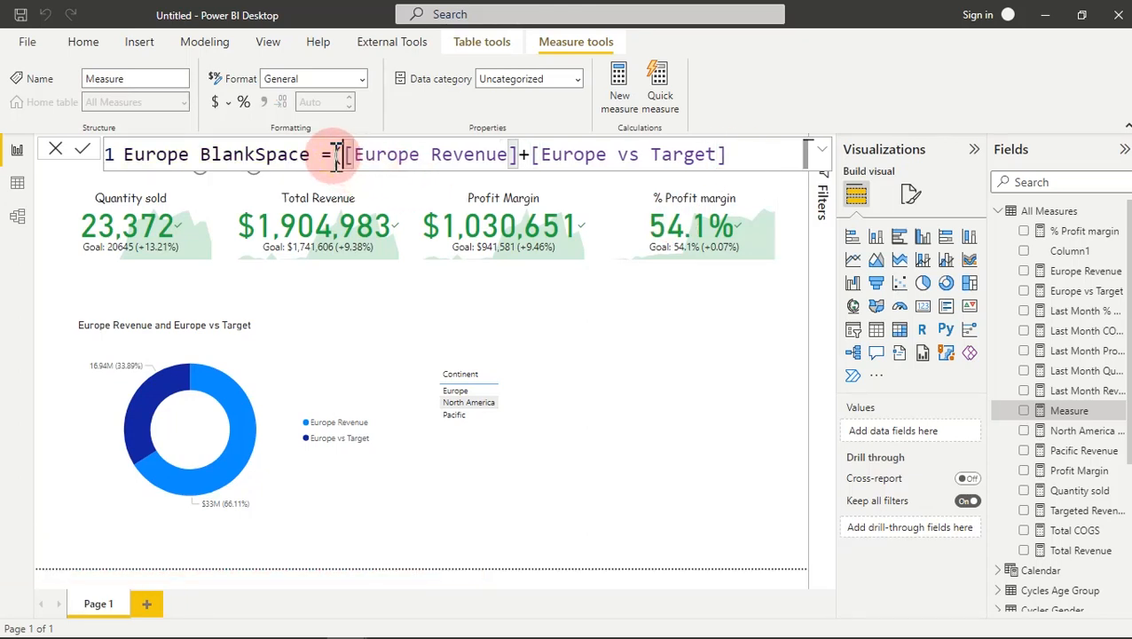
click(725, 156)
text()*(1/3)
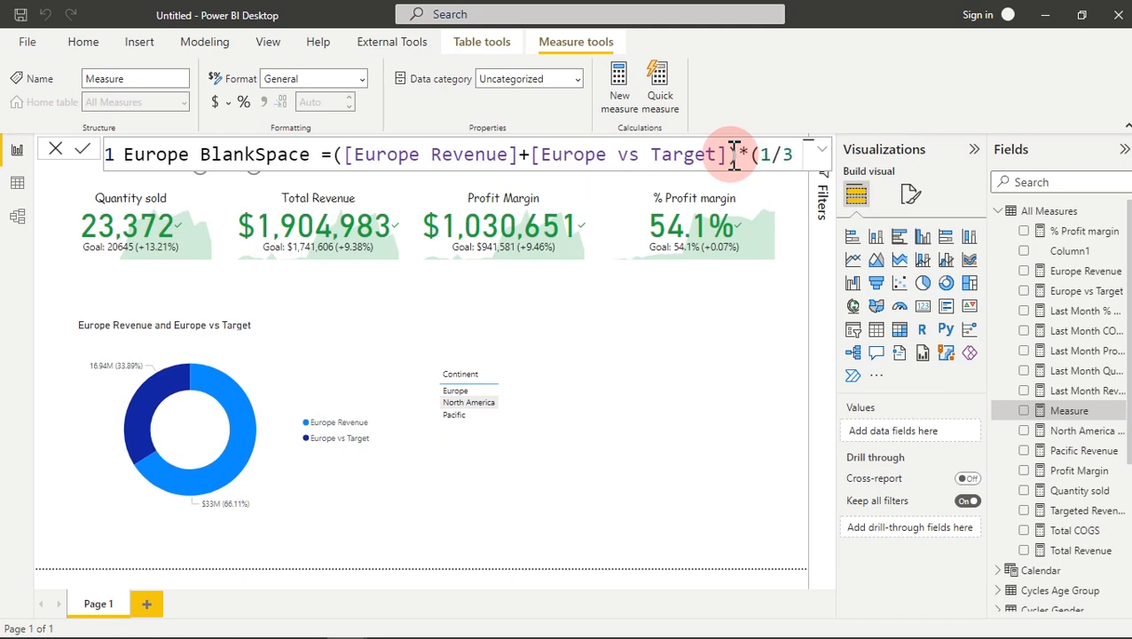
text())
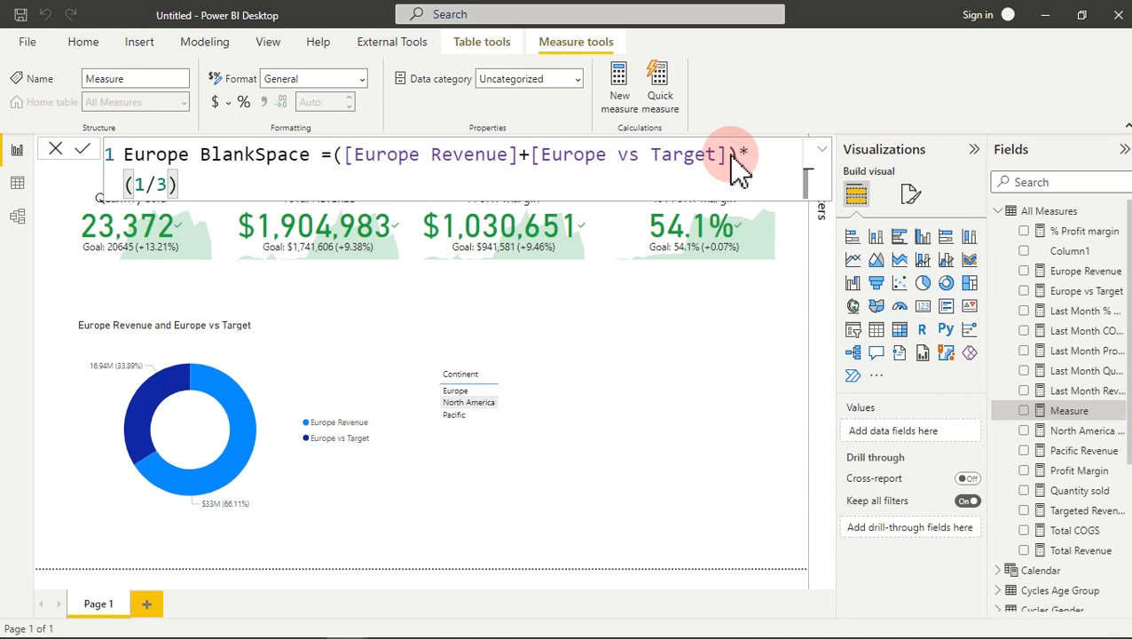
key(Return)
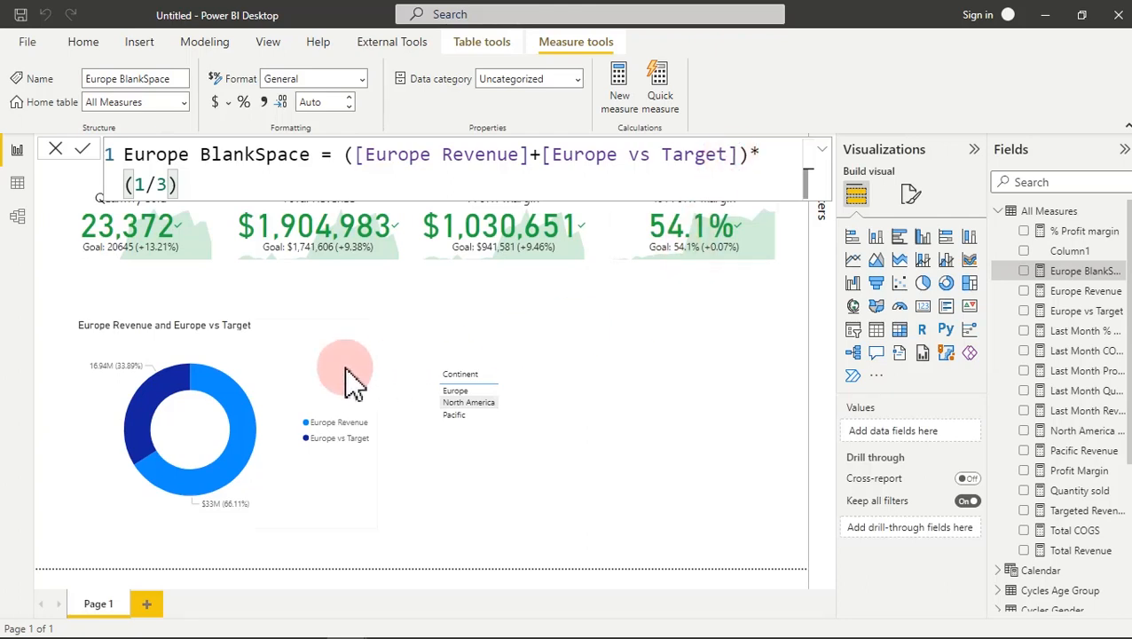
Step: Add the Europe BlankSpace measure to the donut chart's values
click(289, 372)
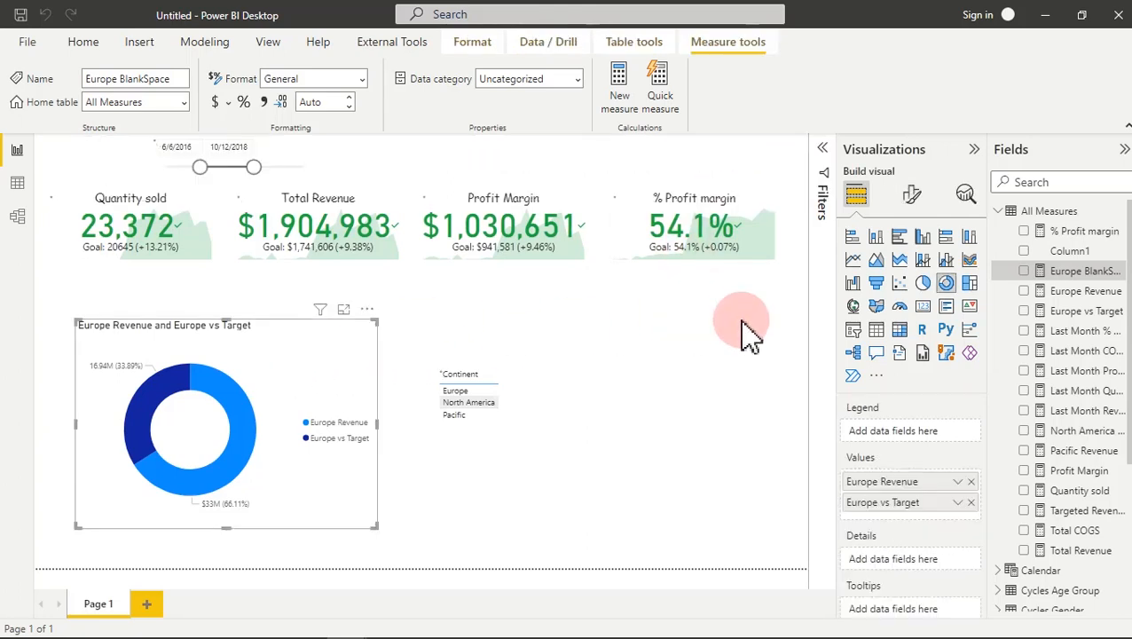
click(1031, 272)
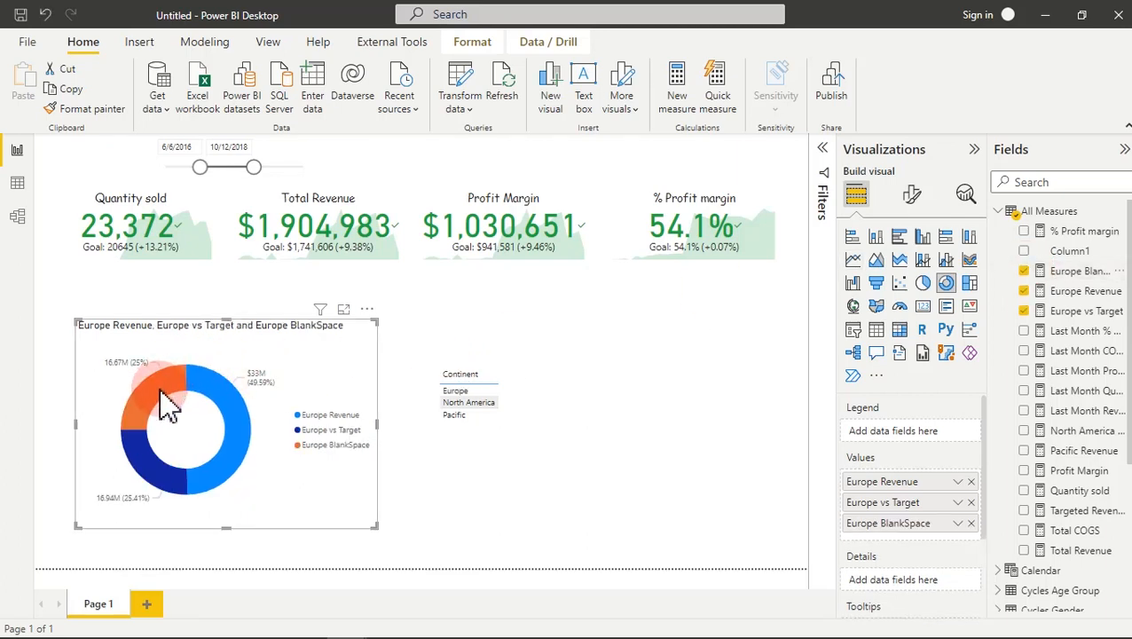
Step: Compare the donut with the finished Cycle Dashboard report's continent chart, and inspect the donut's Europe Revenue segment
mouse_move(193, 393)
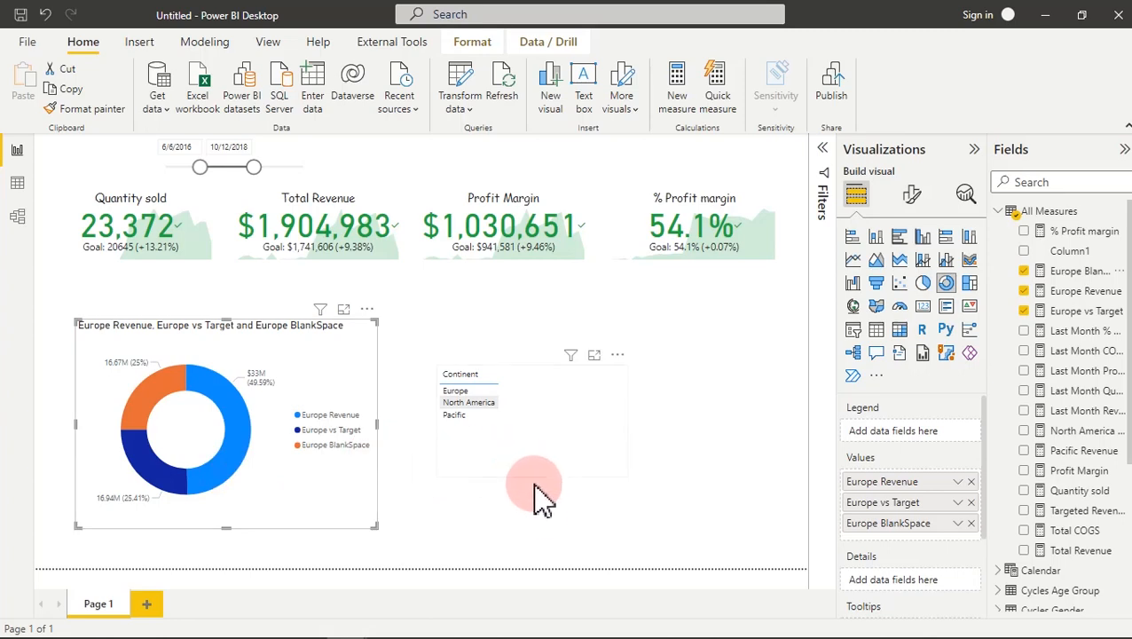
click(545, 524)
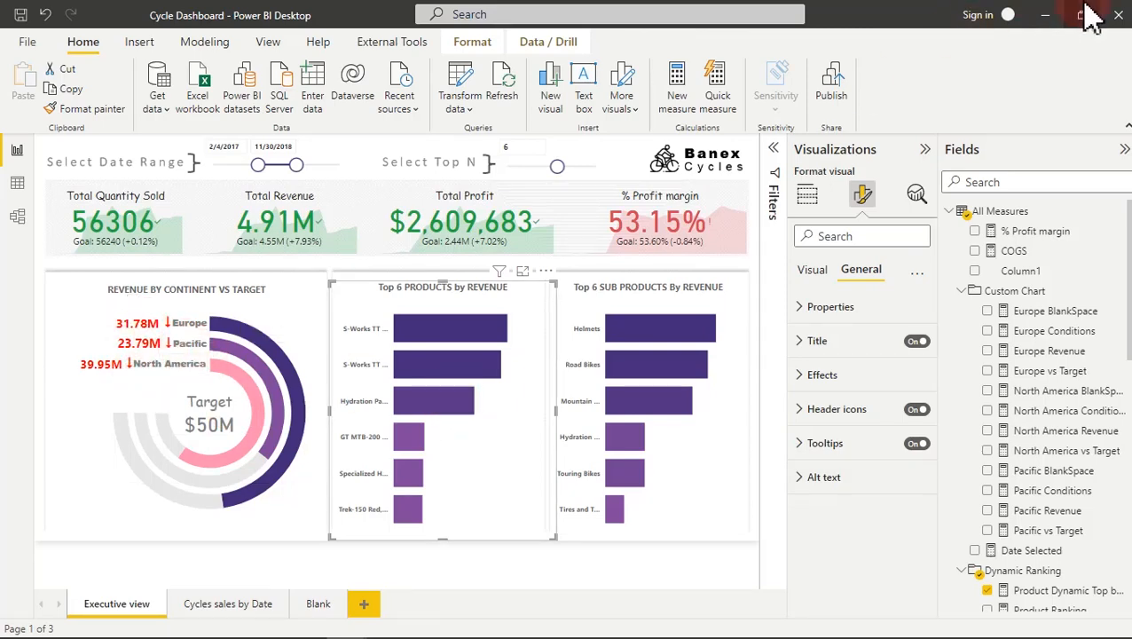
click(1044, 27)
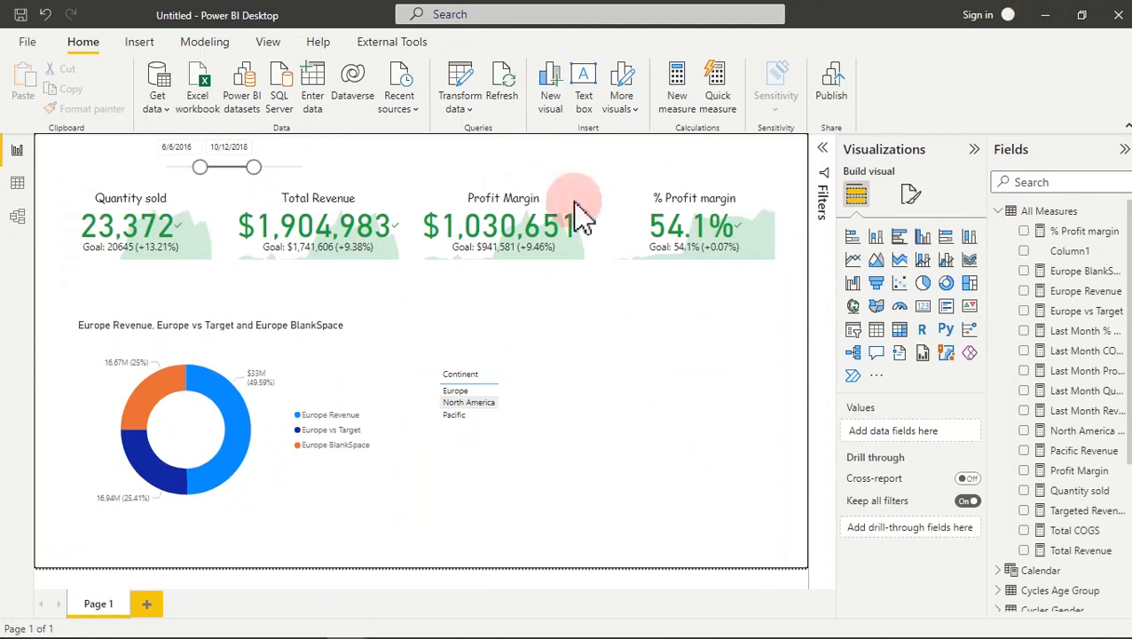
click(339, 384)
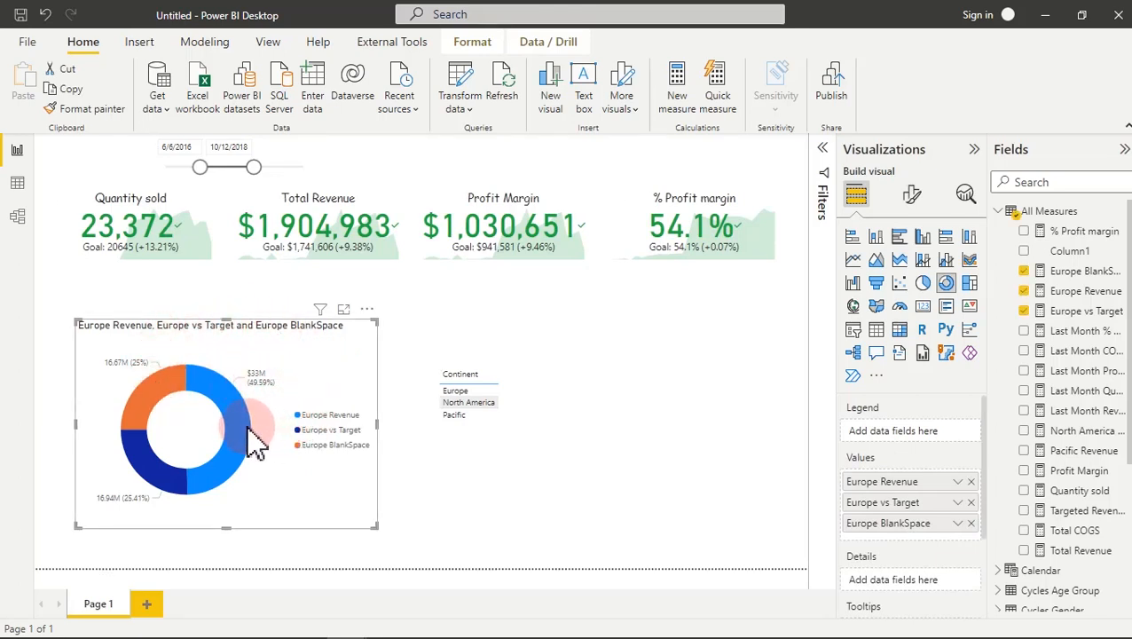
mouse_move(250, 428)
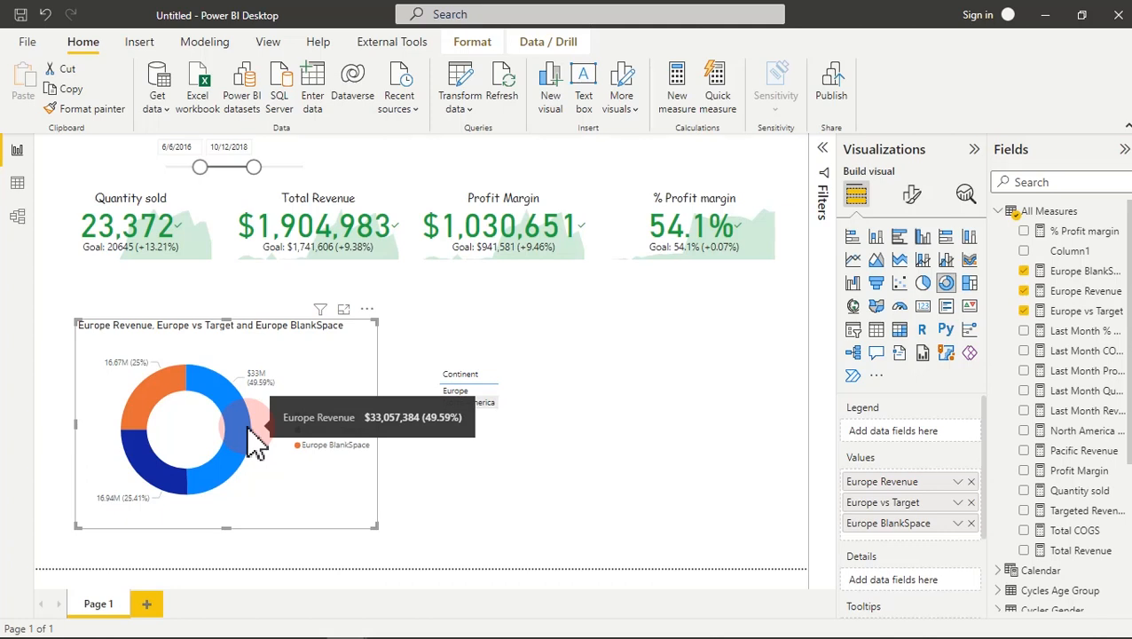
Step: Turn off the donut chart's detail labels and legend
click(915, 202)
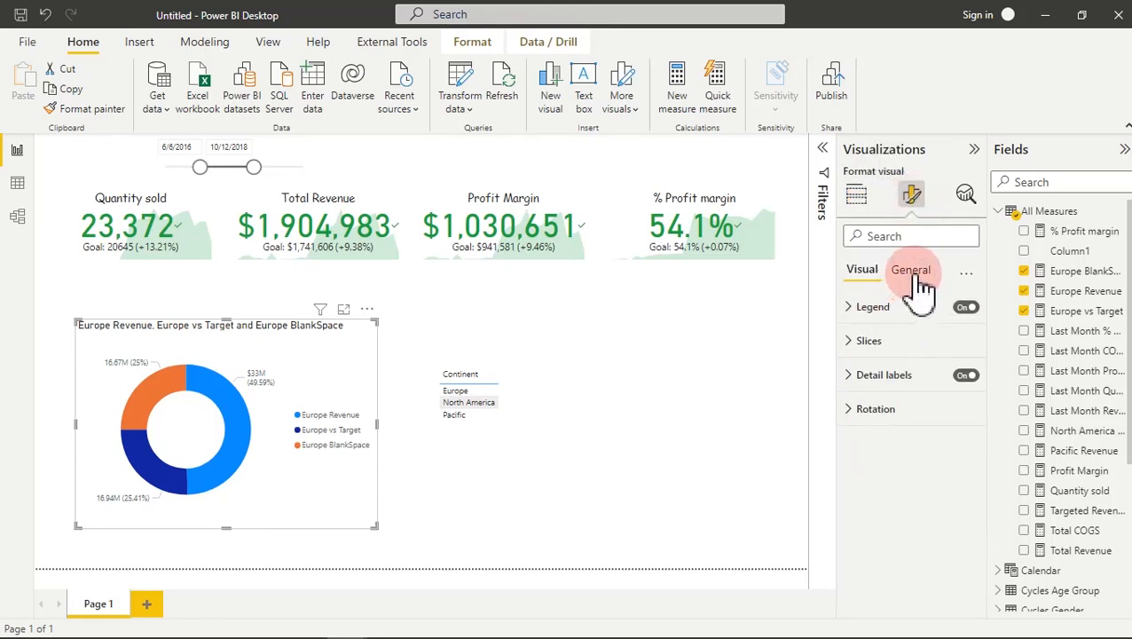
click(967, 376)
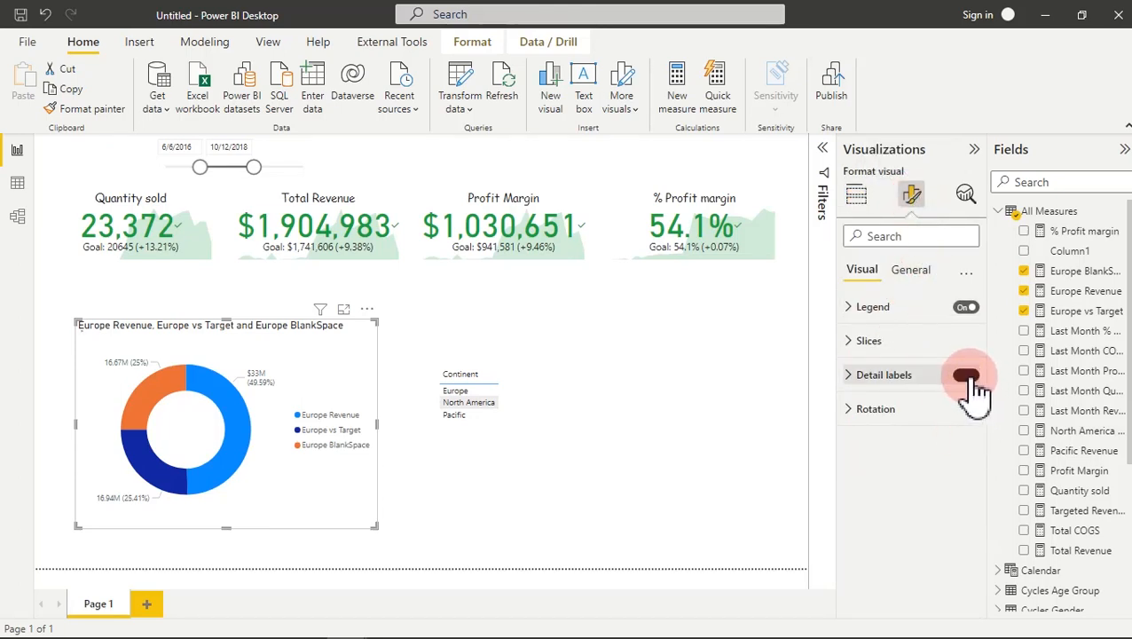
click(969, 309)
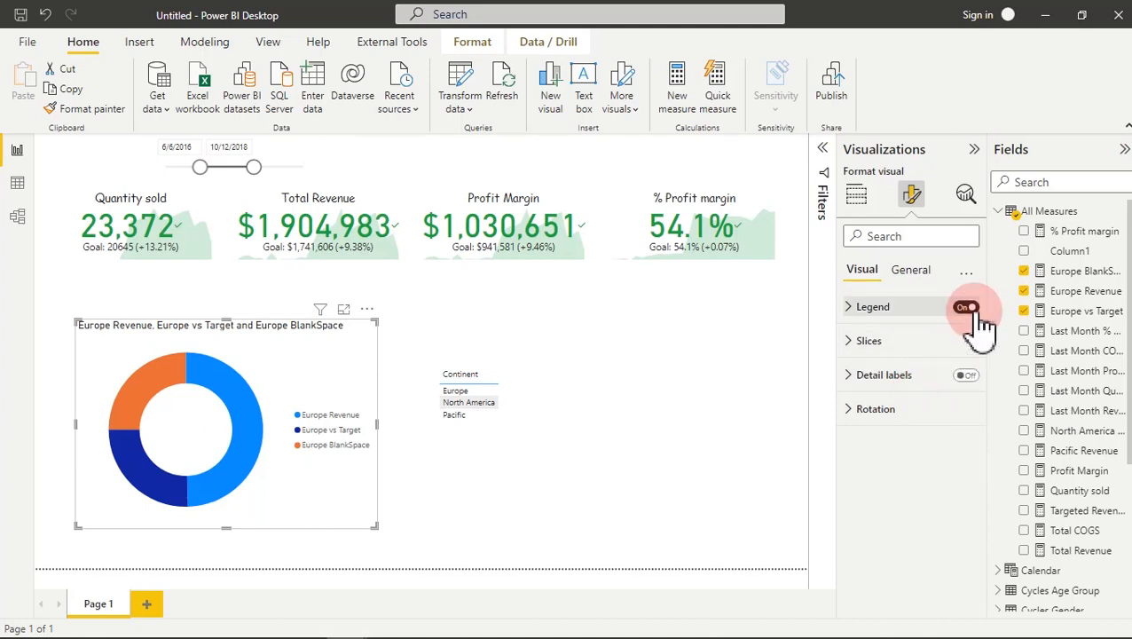
Step: Turn off the donut chart's tooltips and background
click(911, 270)
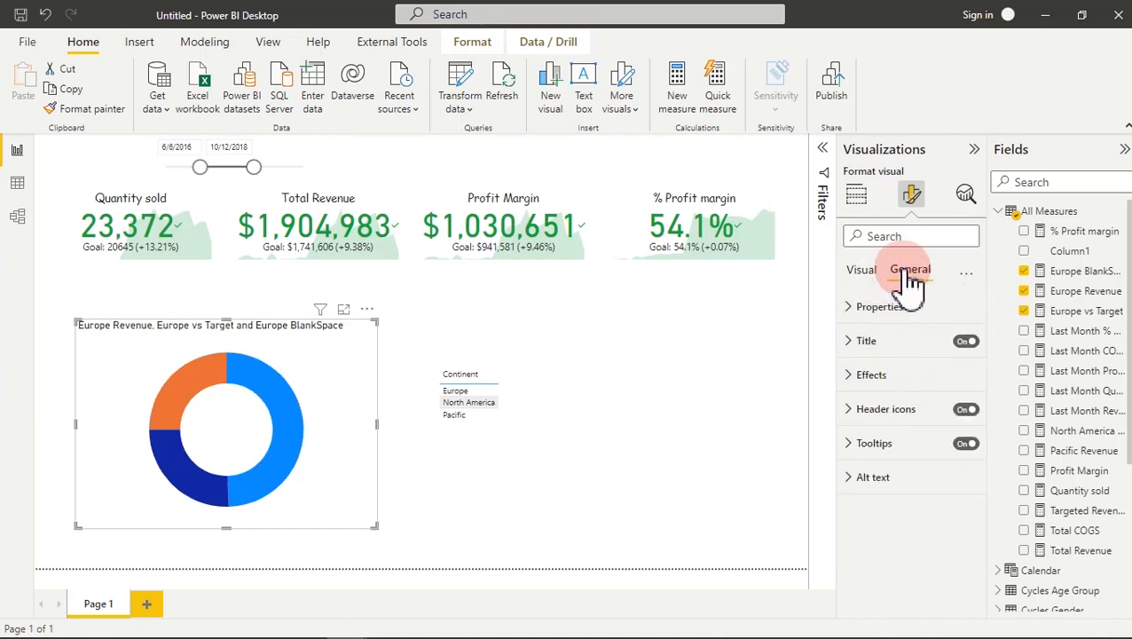
click(969, 445)
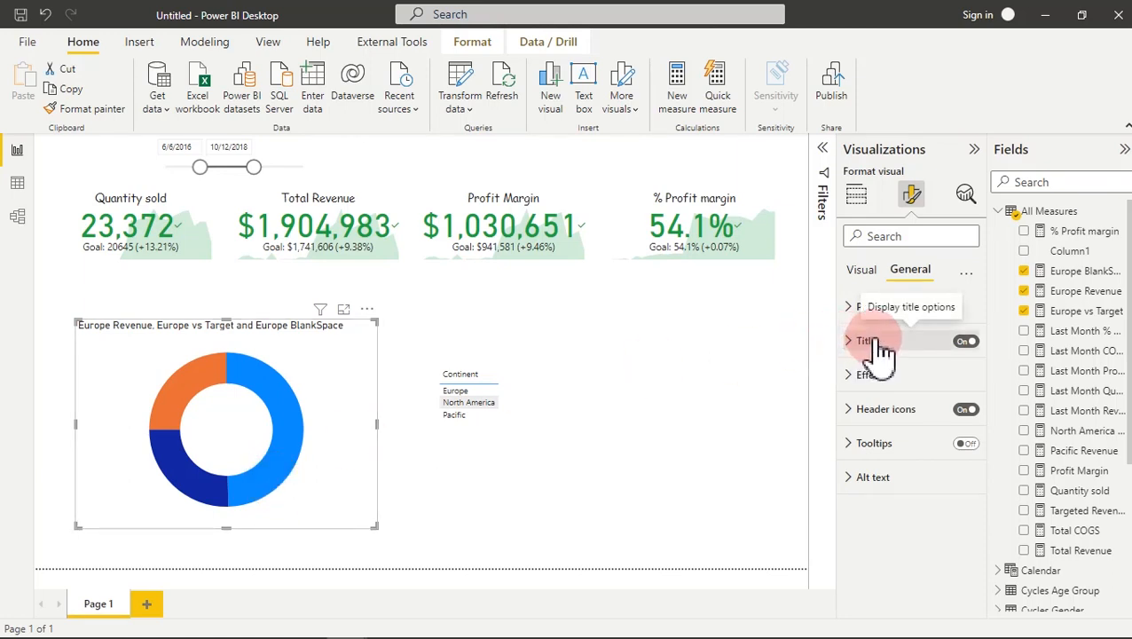
click(919, 380)
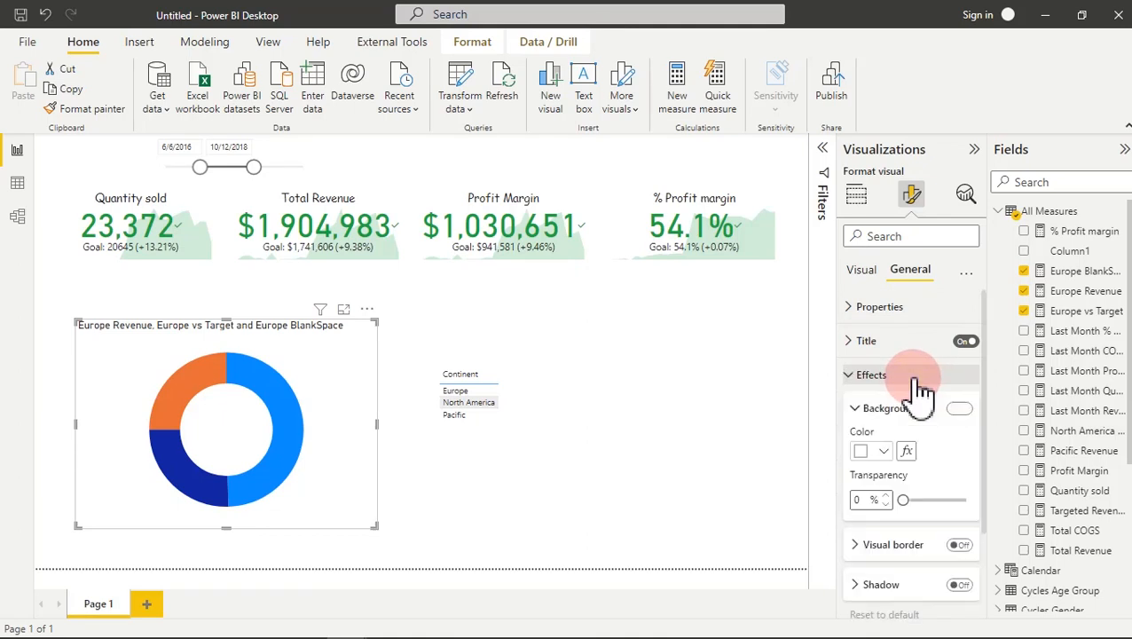
click(961, 410)
click(973, 413)
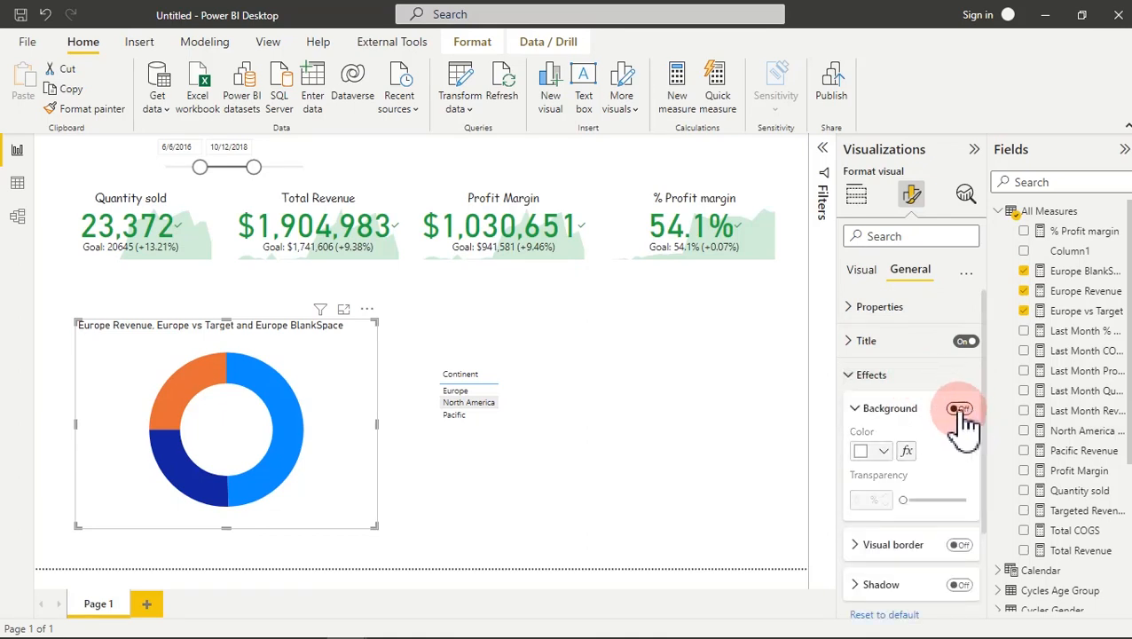
Step: Turn the donut chart's legend back on
click(869, 271)
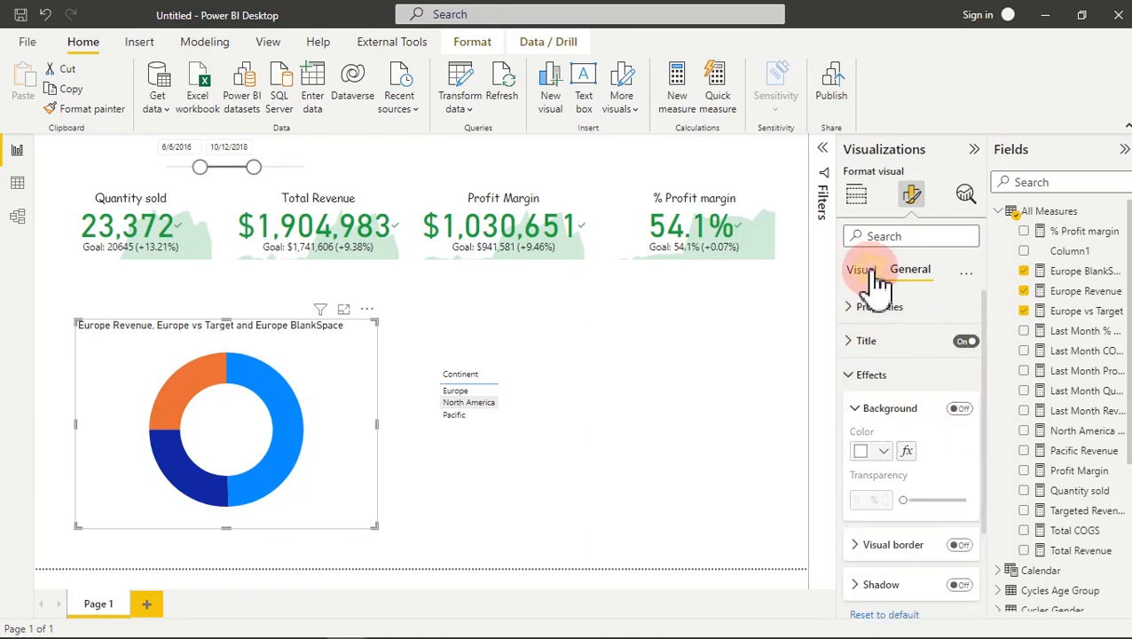
click(967, 307)
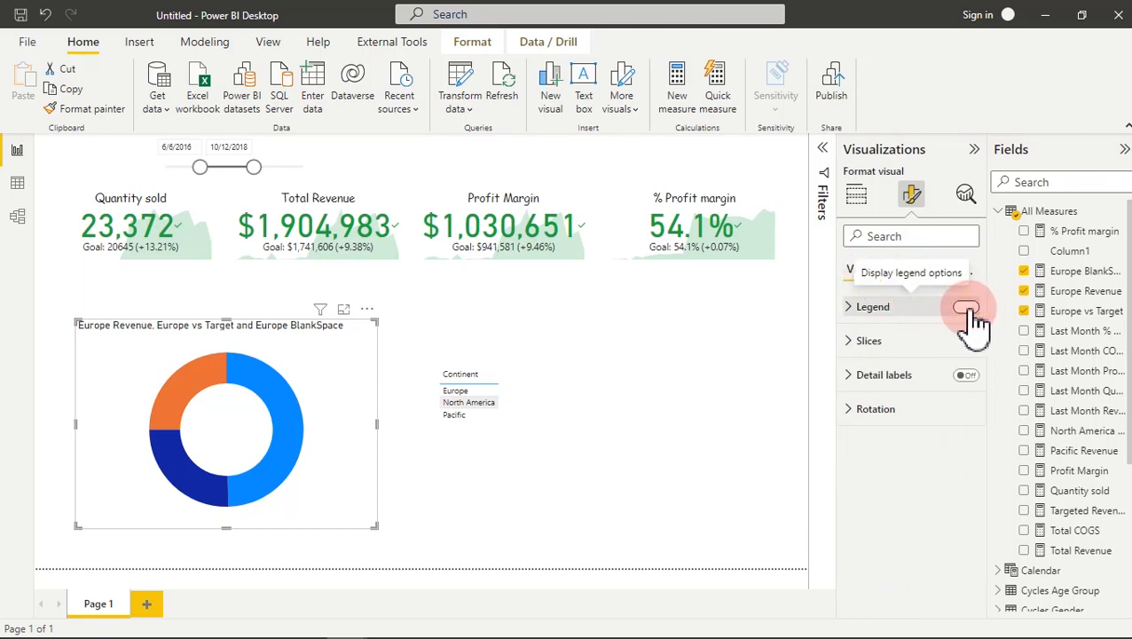
click(968, 309)
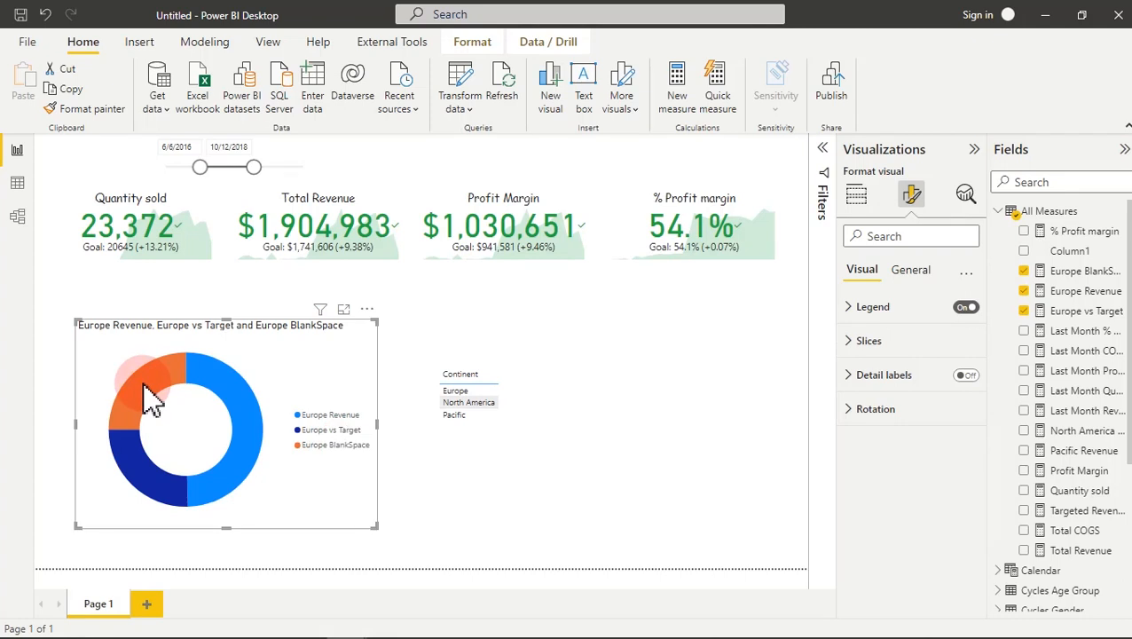
Step: Set the donut's Europe BlankSpace slice color to white
click(878, 344)
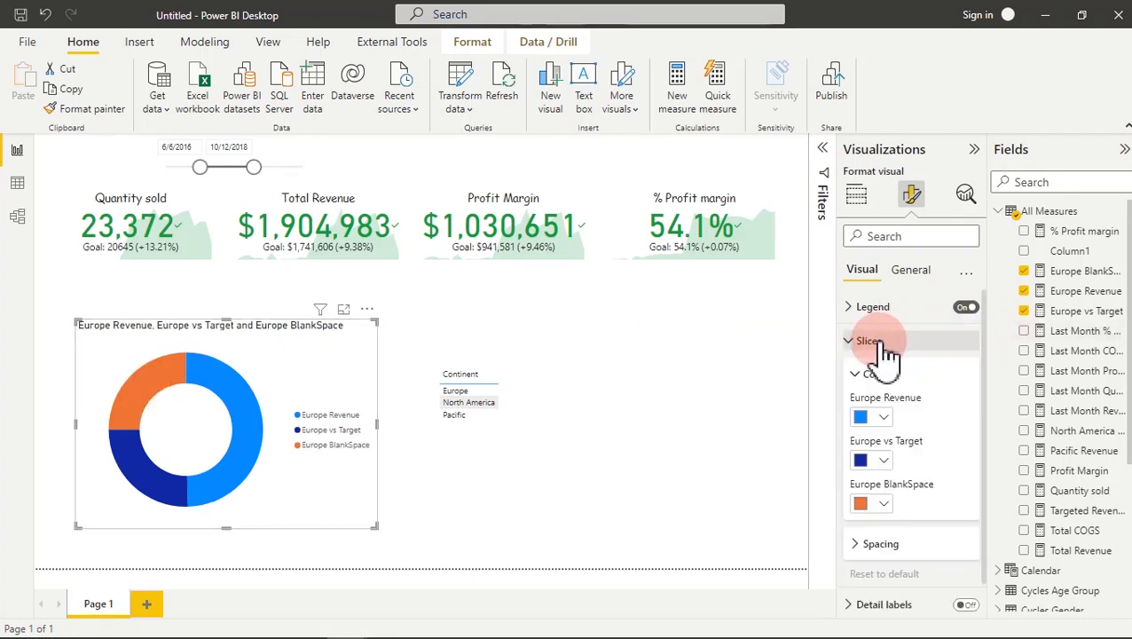
click(885, 504)
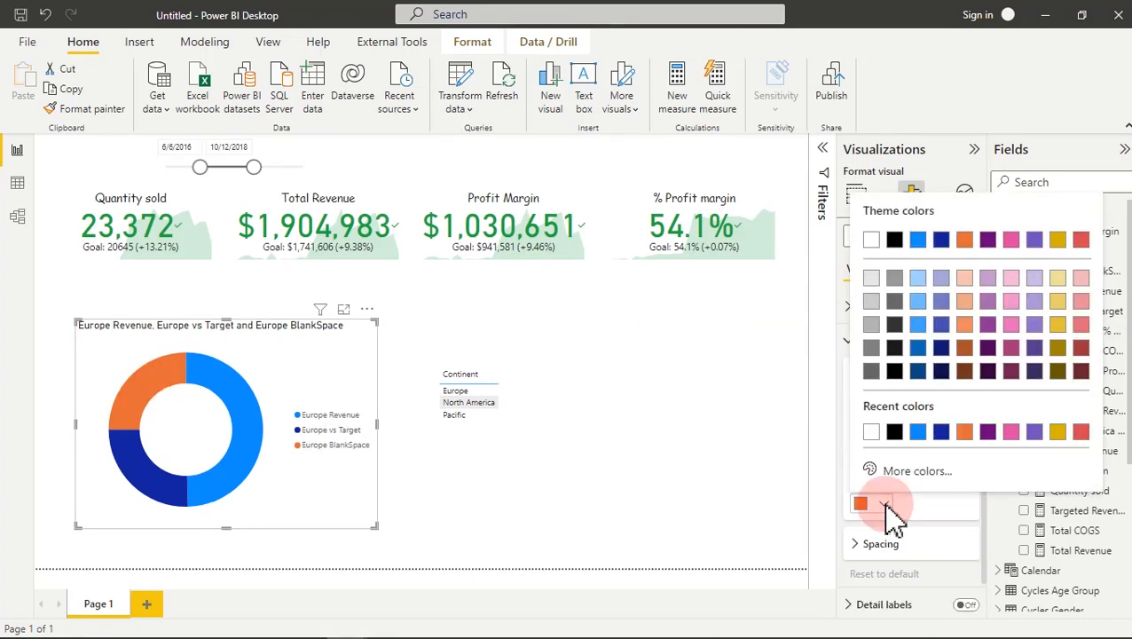
click(871, 241)
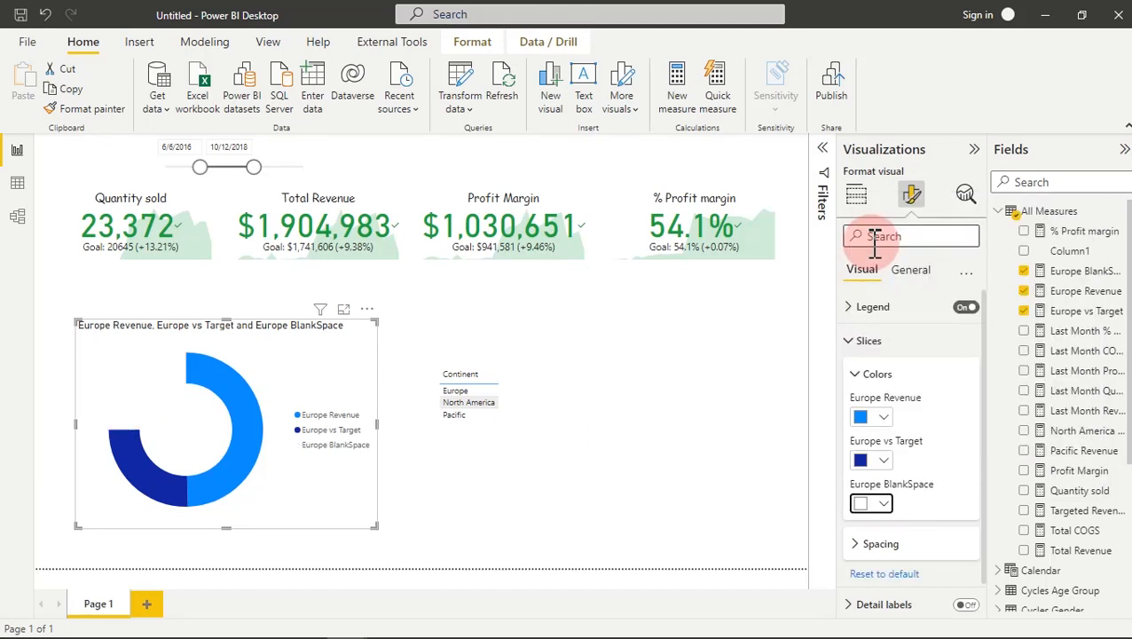
Step: Color the donut's Europe vs Target slice light gray, one shade darker than the palest, and set the date slicer's end date to 2/28/2018
click(883, 461)
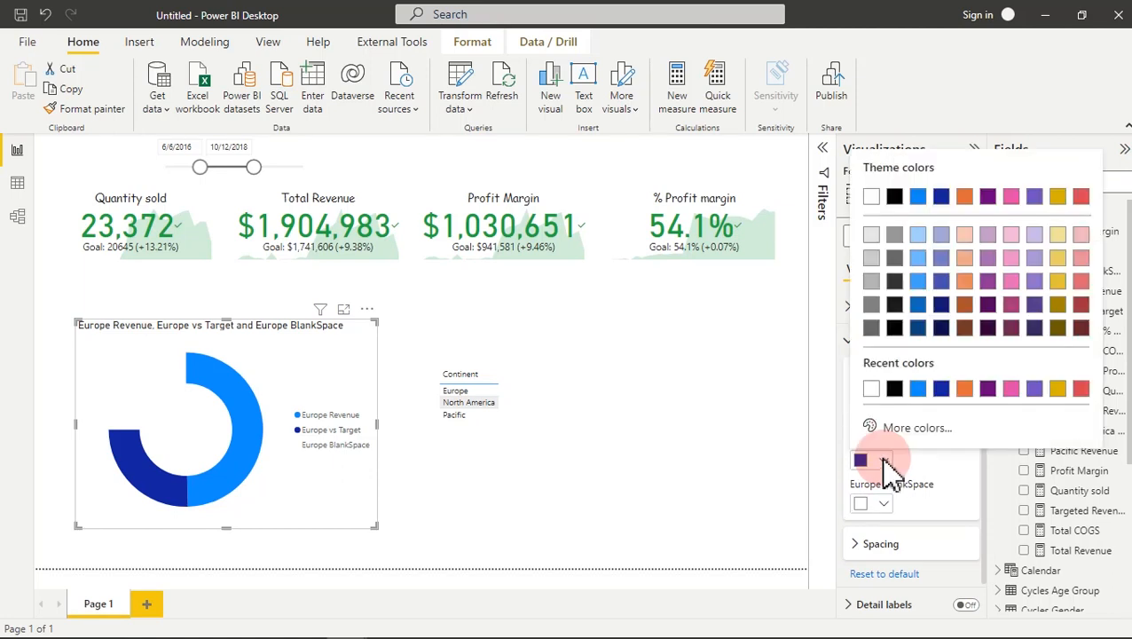
click(873, 236)
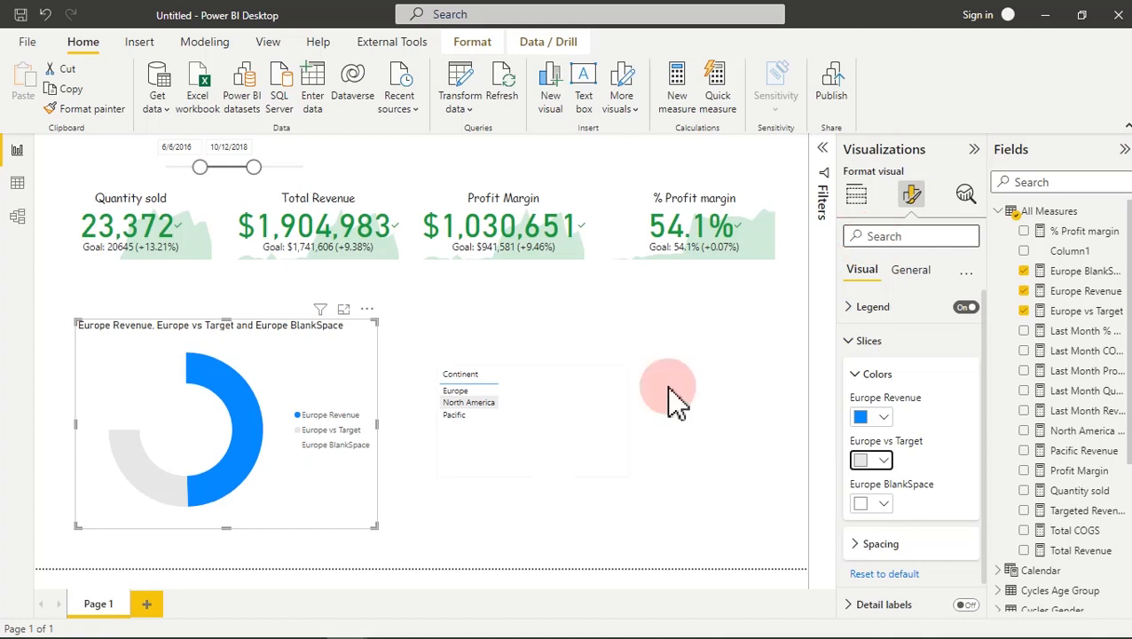
click(878, 462)
click(873, 259)
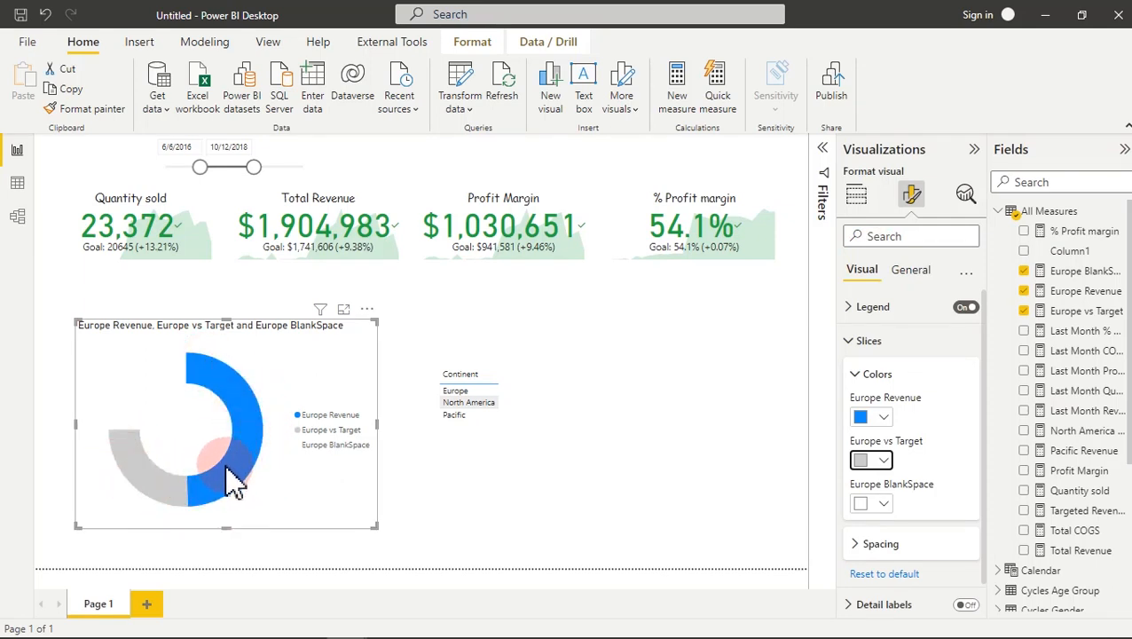
drag(253, 168, 244, 178)
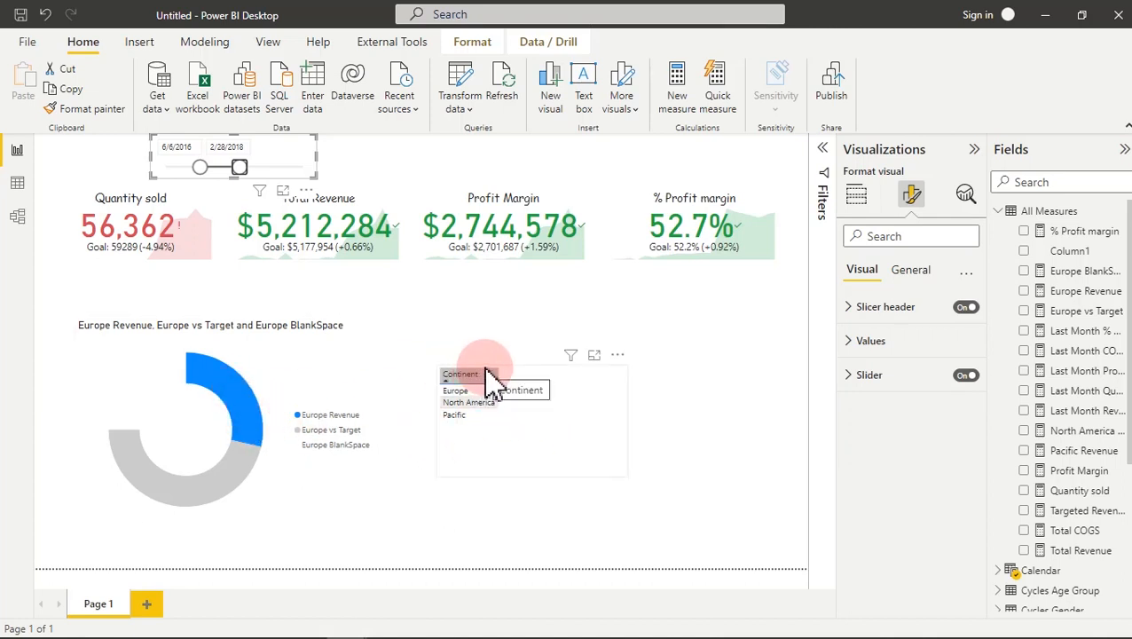
Step: Turn off the donut chart's legend and title
click(310, 371)
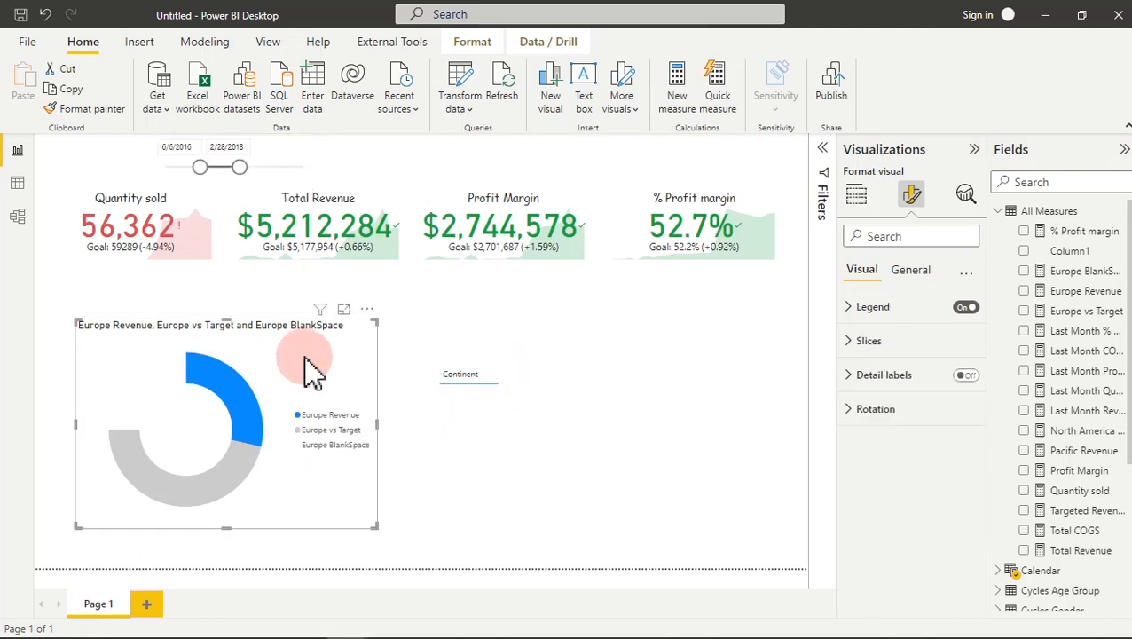
click(966, 307)
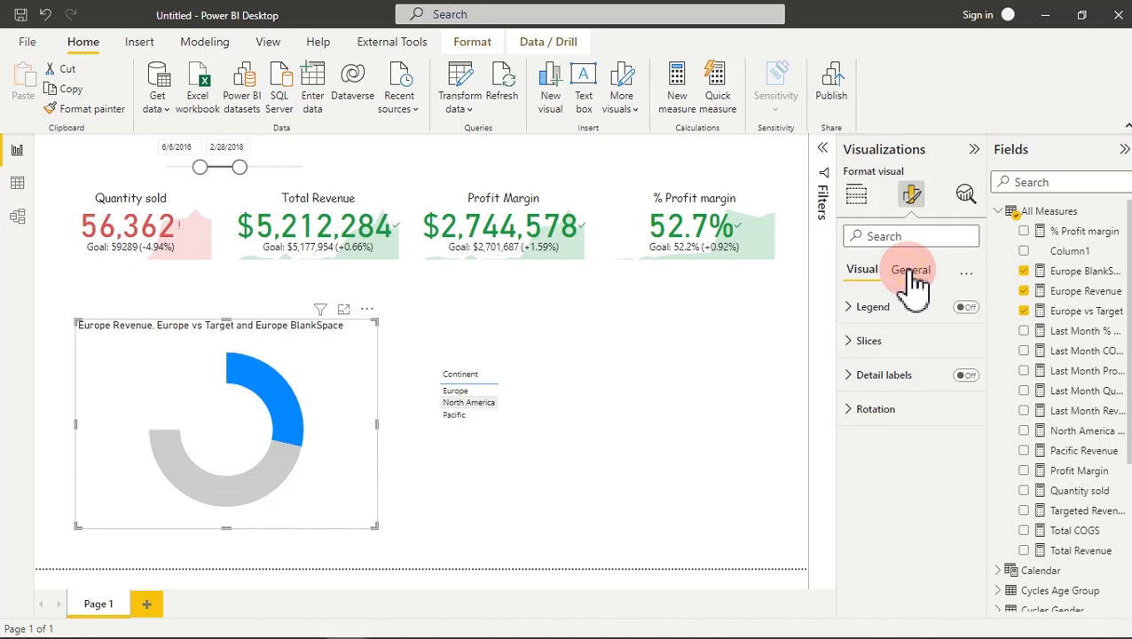
click(912, 271)
click(966, 342)
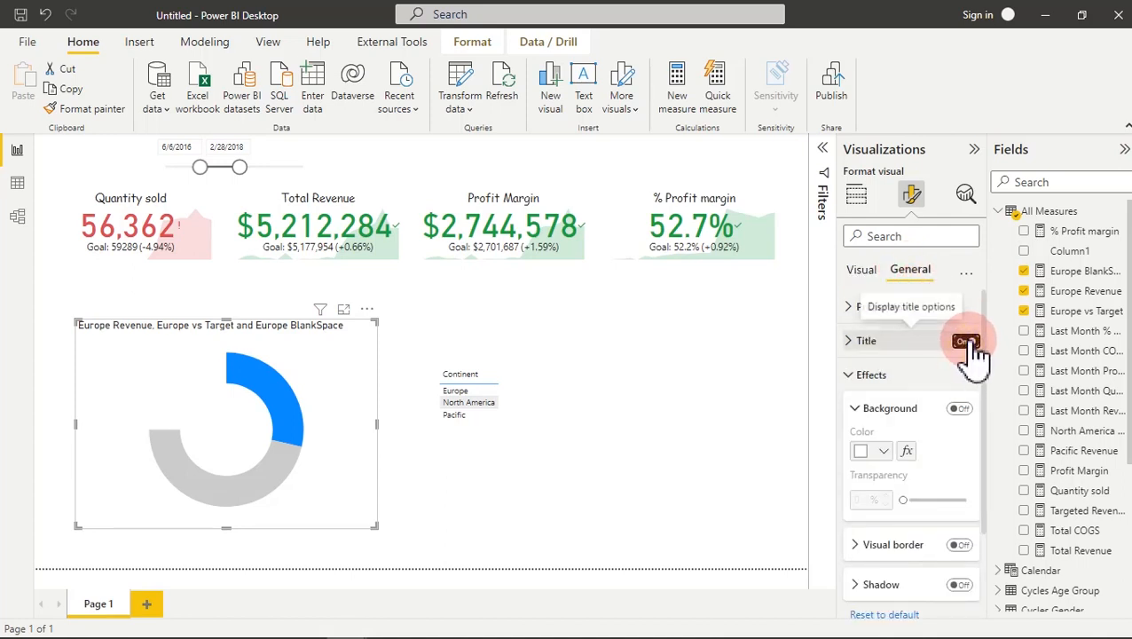
Step: Move the Continent table to the right edge of the report page, clearing space beside the donut
click(529, 371)
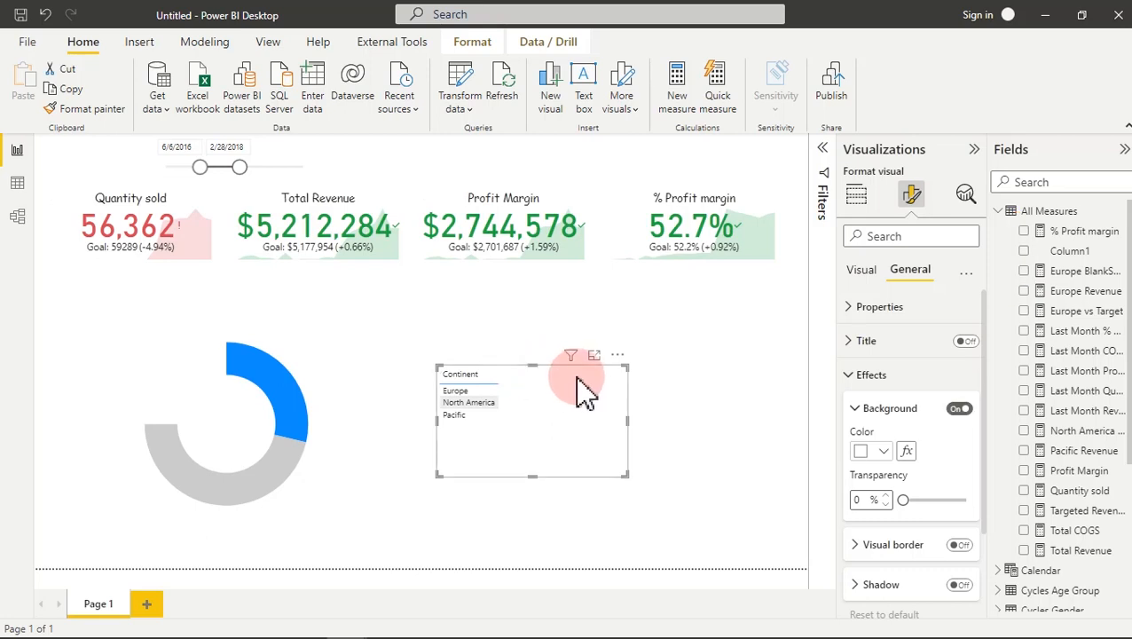
drag(621, 368, 816, 355)
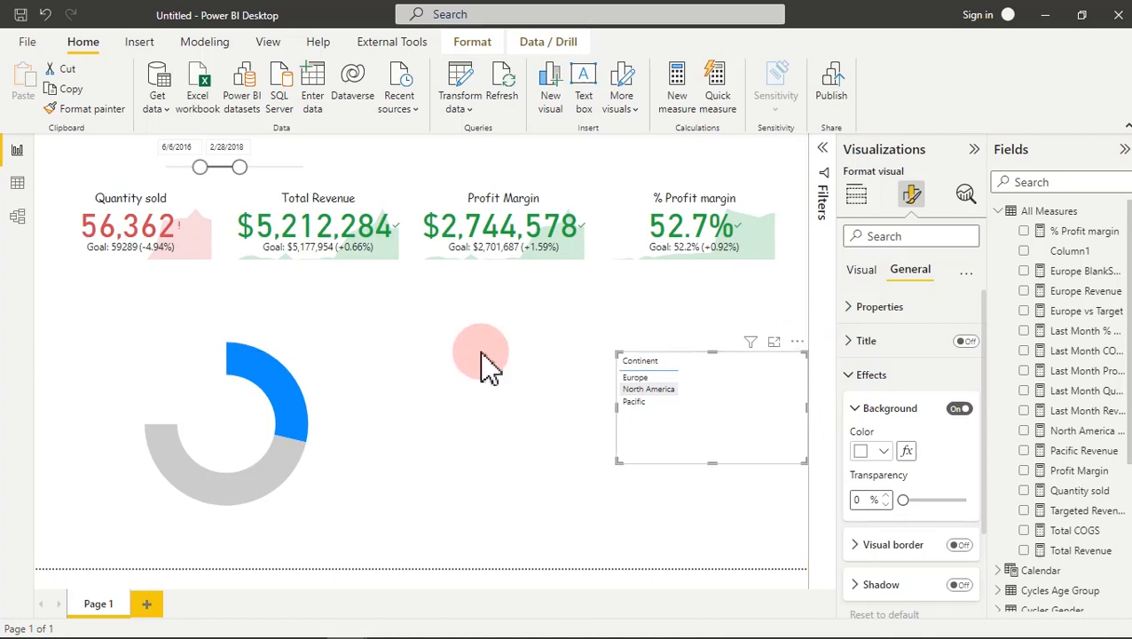
Step: Insert a card visual showing Europe Revenue between the donut and the Continent table, and reduce its height by about half
click(349, 375)
click(435, 384)
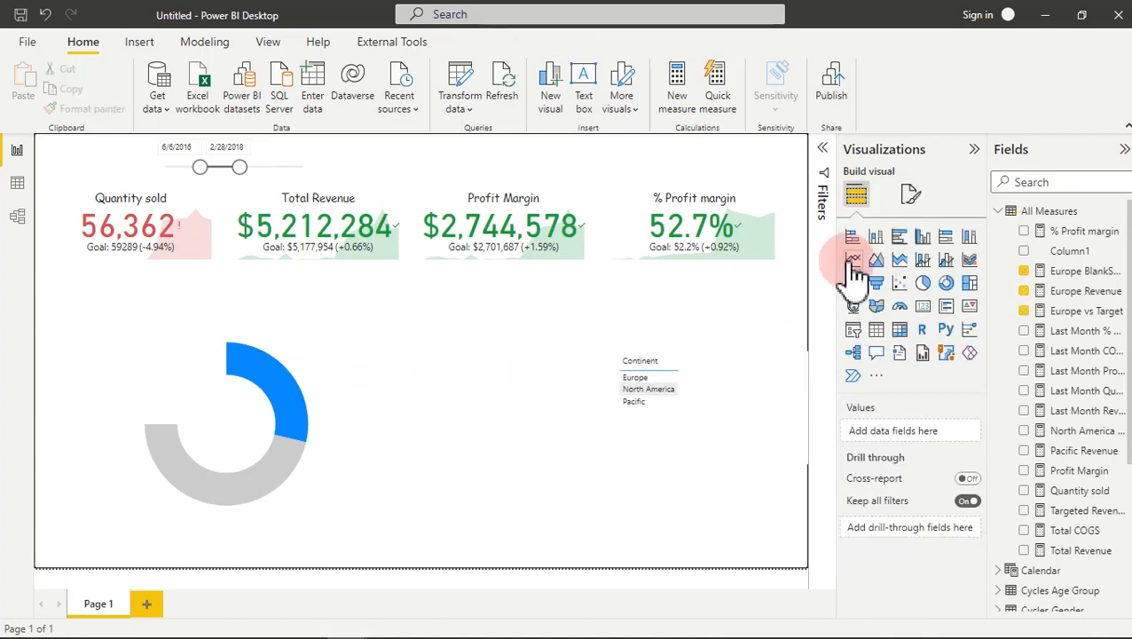
click(924, 307)
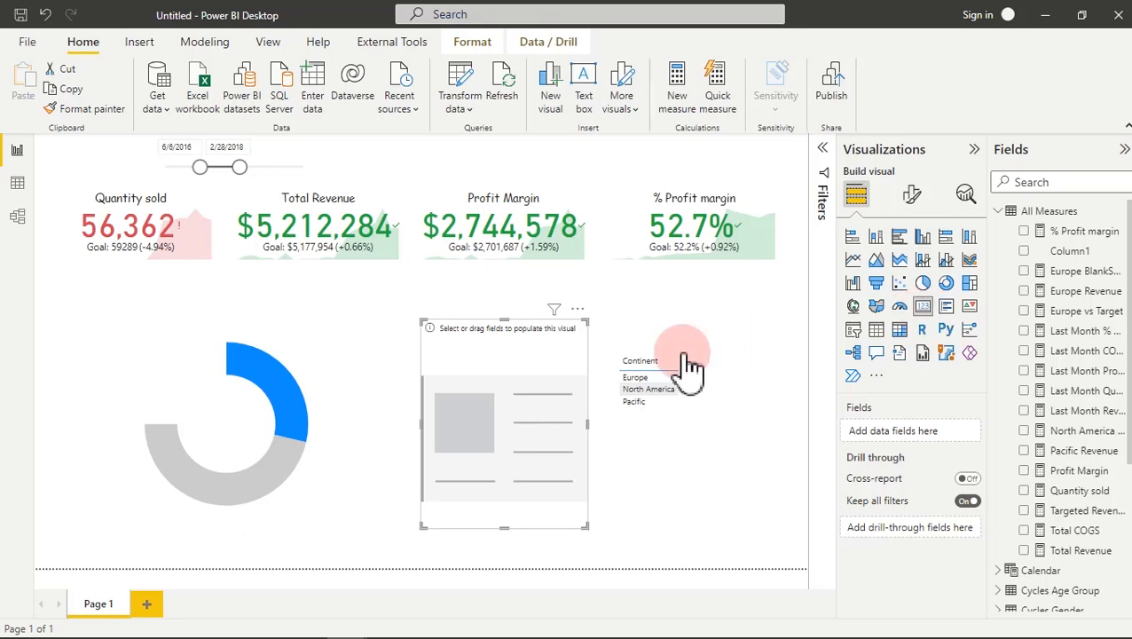
click(1024, 291)
drag(586, 525, 583, 427)
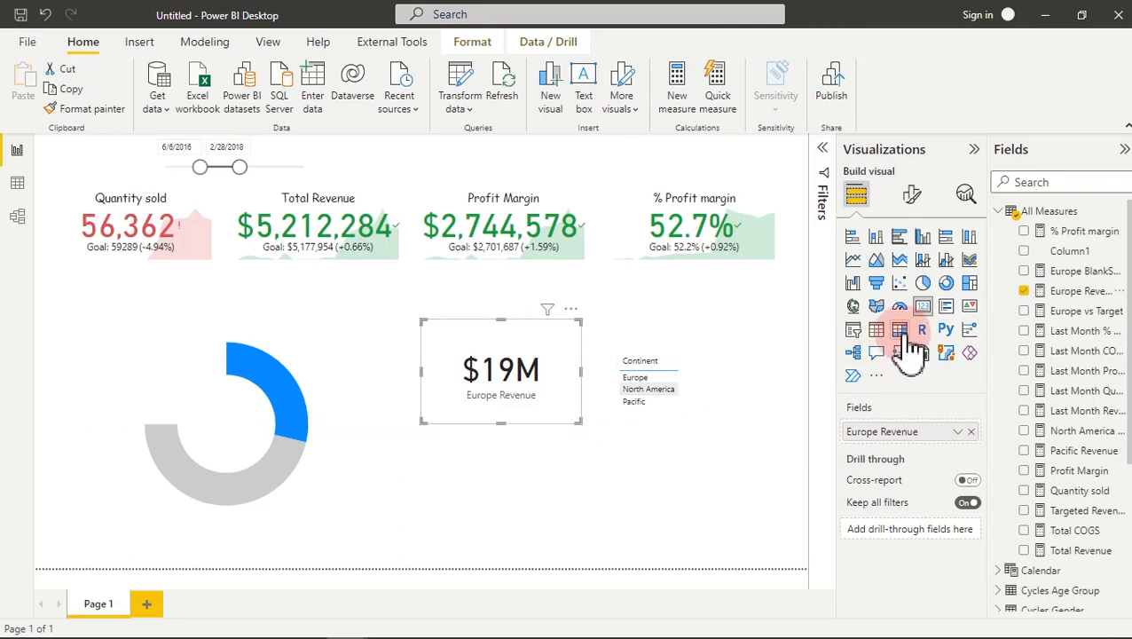
Step: Insert a second card visual showing Targeted Revenue below the Europe Revenue card and make it slightly smaller
click(581, 483)
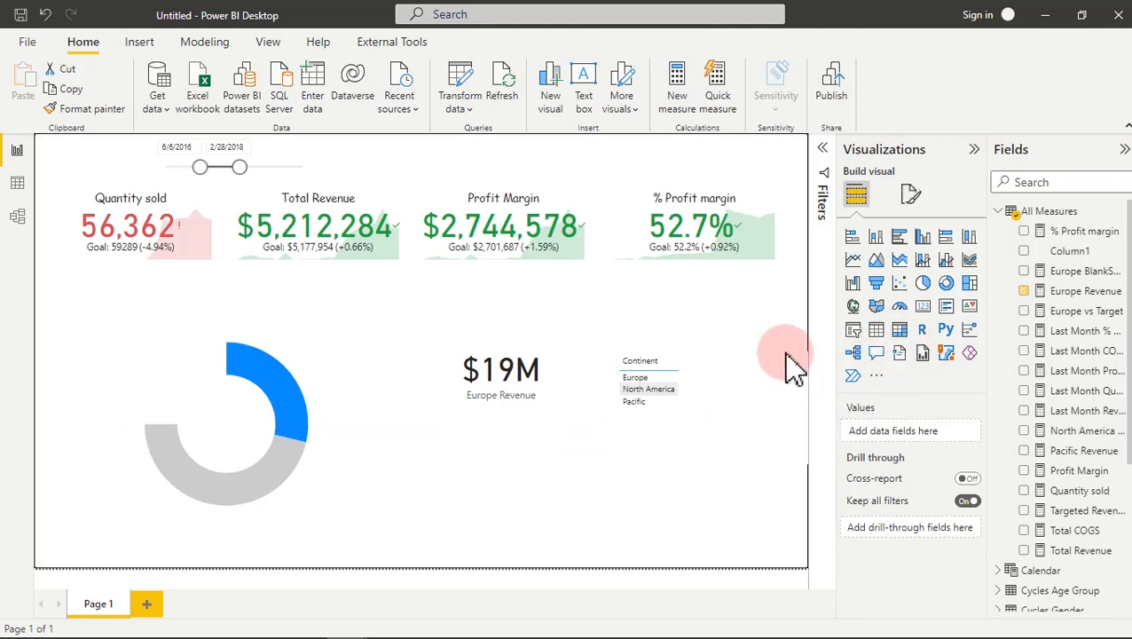
click(923, 312)
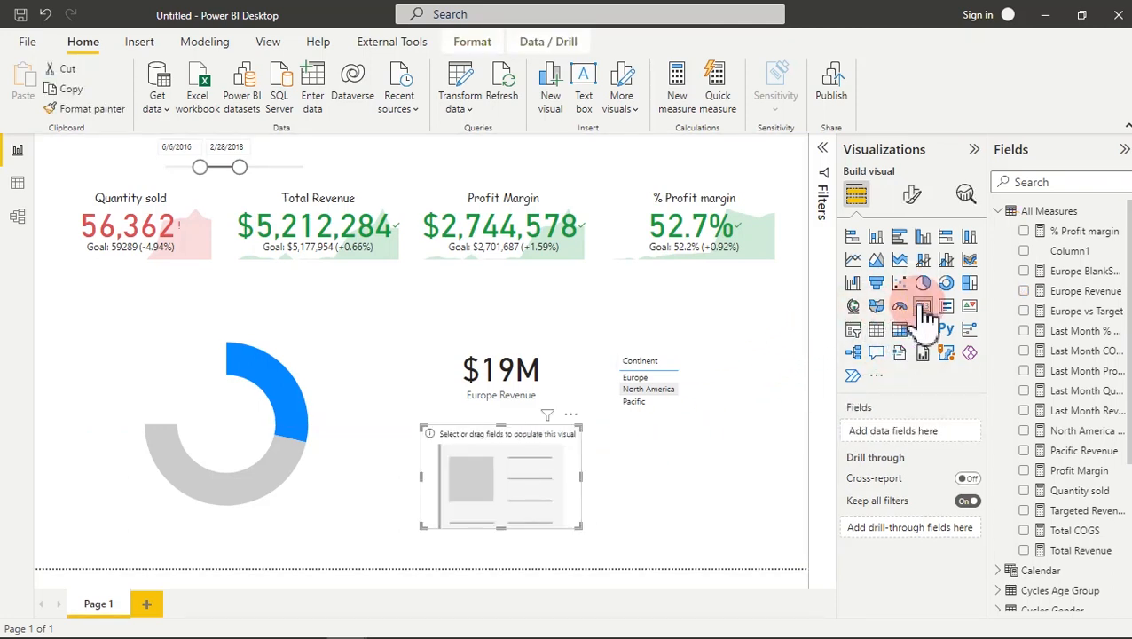
click(1026, 511)
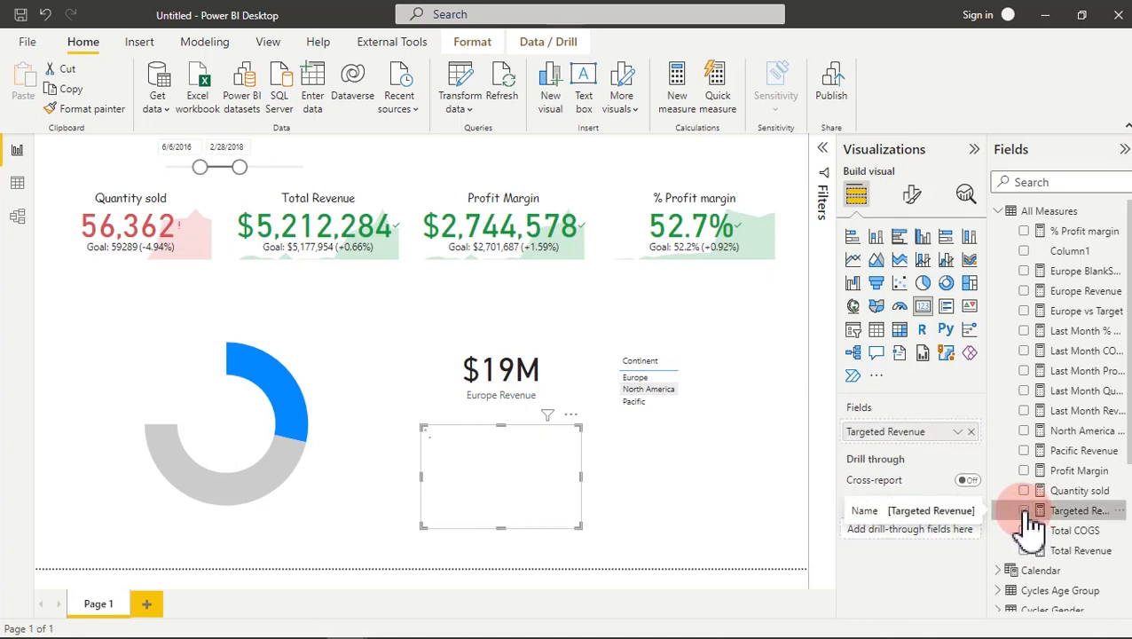
drag(579, 526, 548, 504)
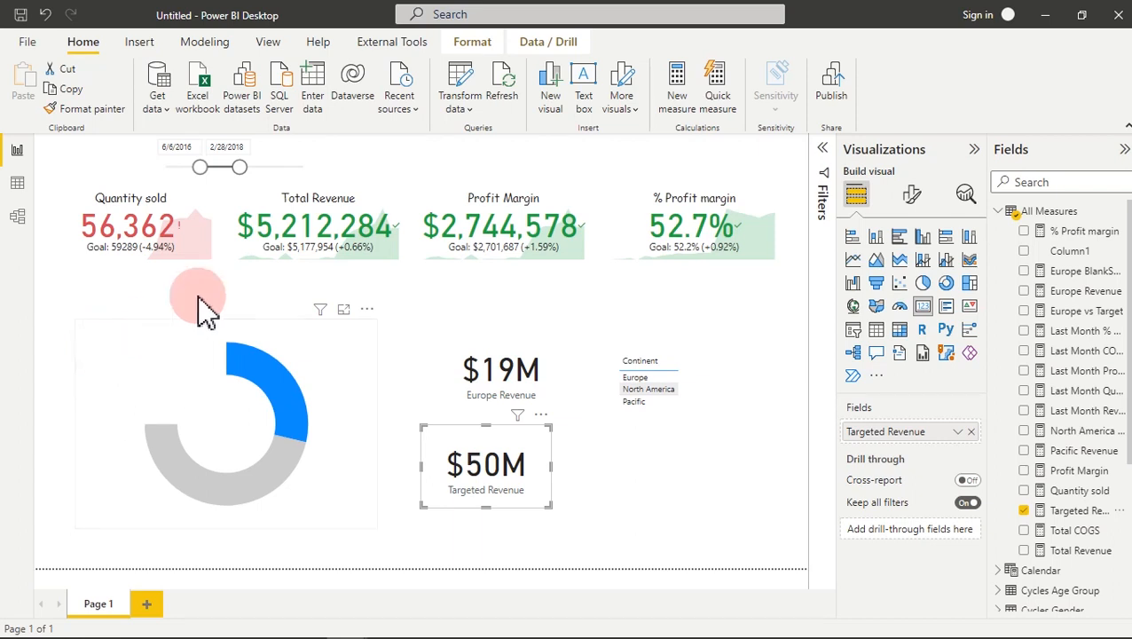
Step: Set the date slicer's end date to 5/25/2017
drag(239, 168, 222, 167)
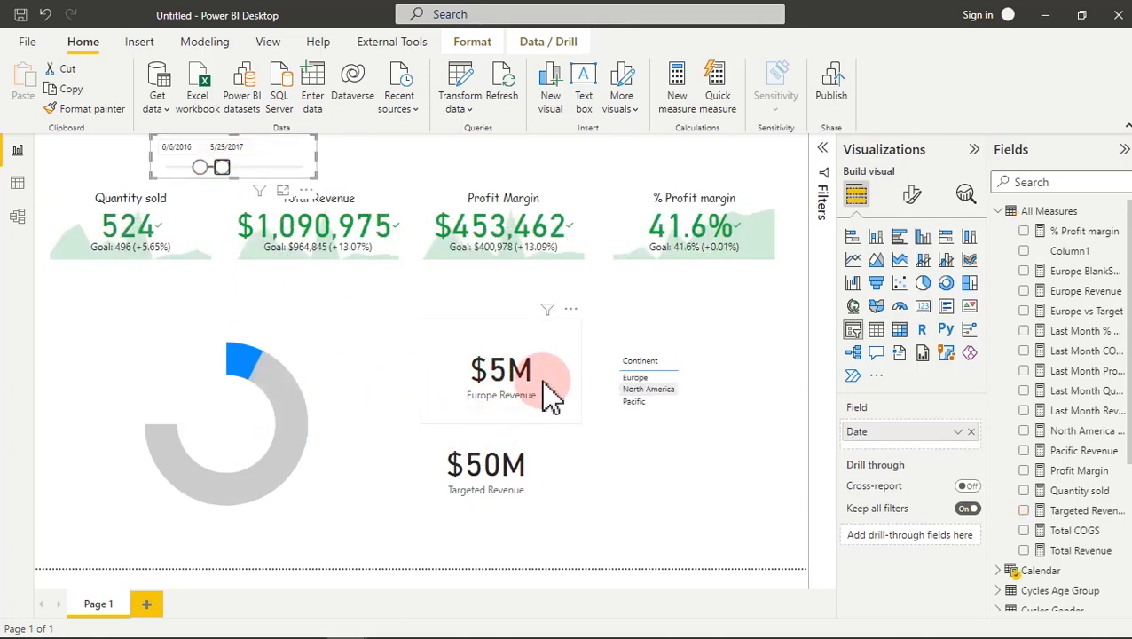
Step: Extend the date slicer's end date to 2/1/2020 and deselect the slicer
drag(222, 169, 288, 181)
click(212, 176)
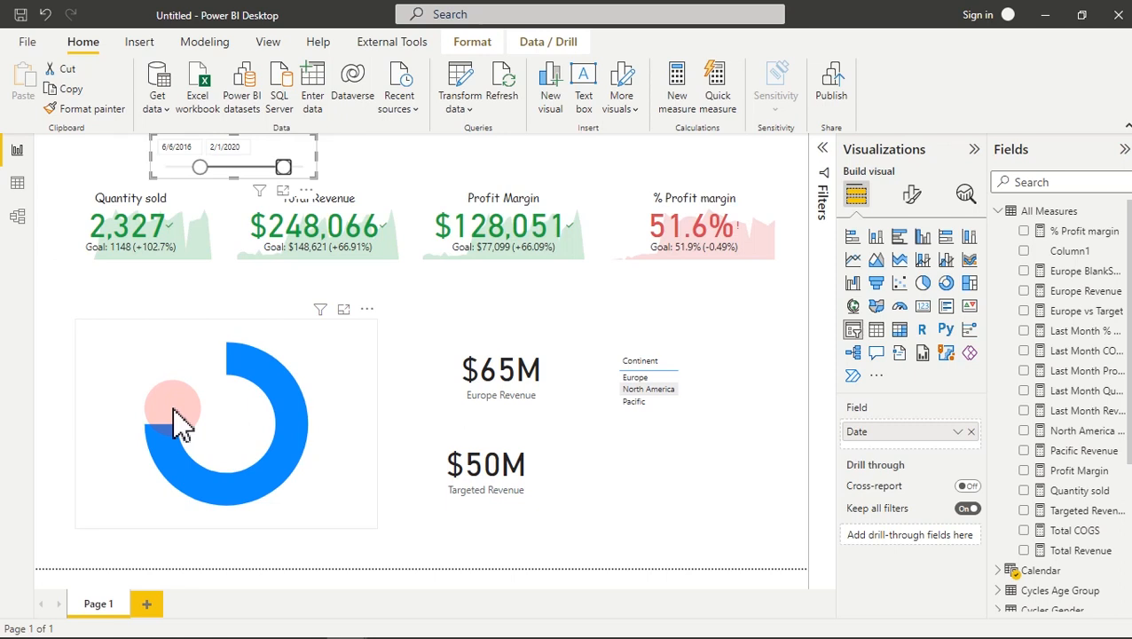
click(46, 312)
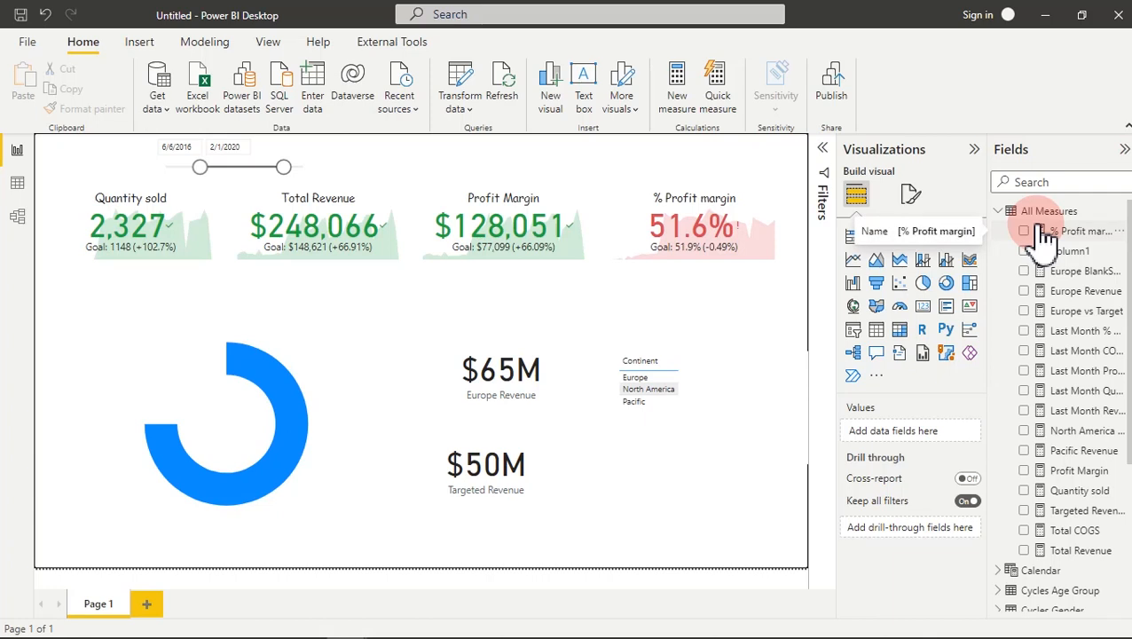
Step: Copy the Europe Revenue measure's full formula into a new measure
click(1074, 273)
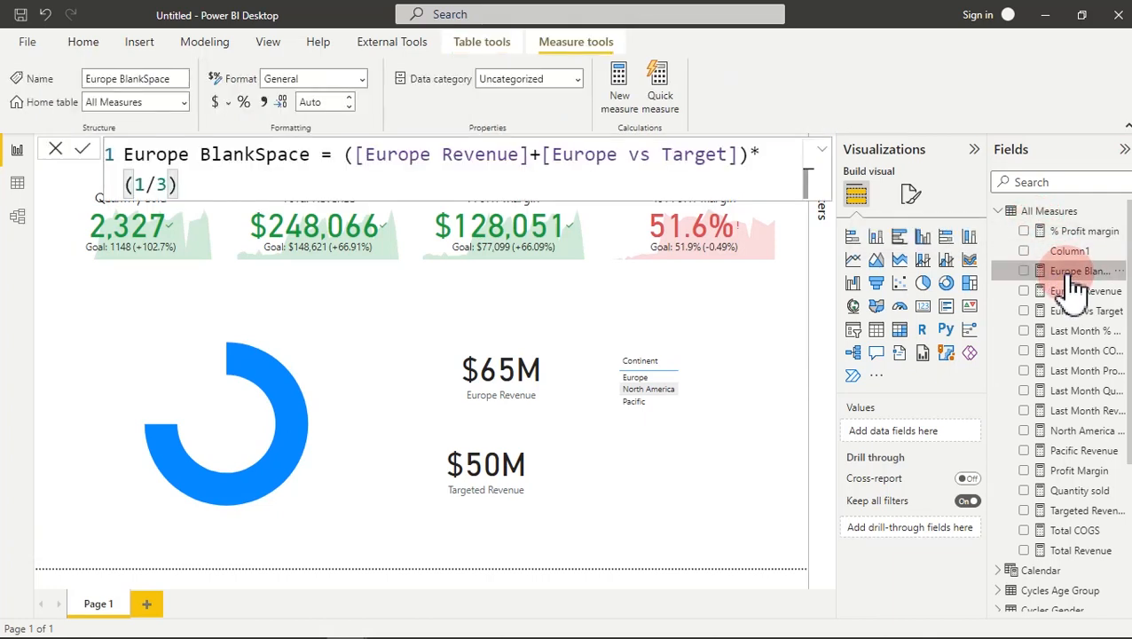
click(1075, 291)
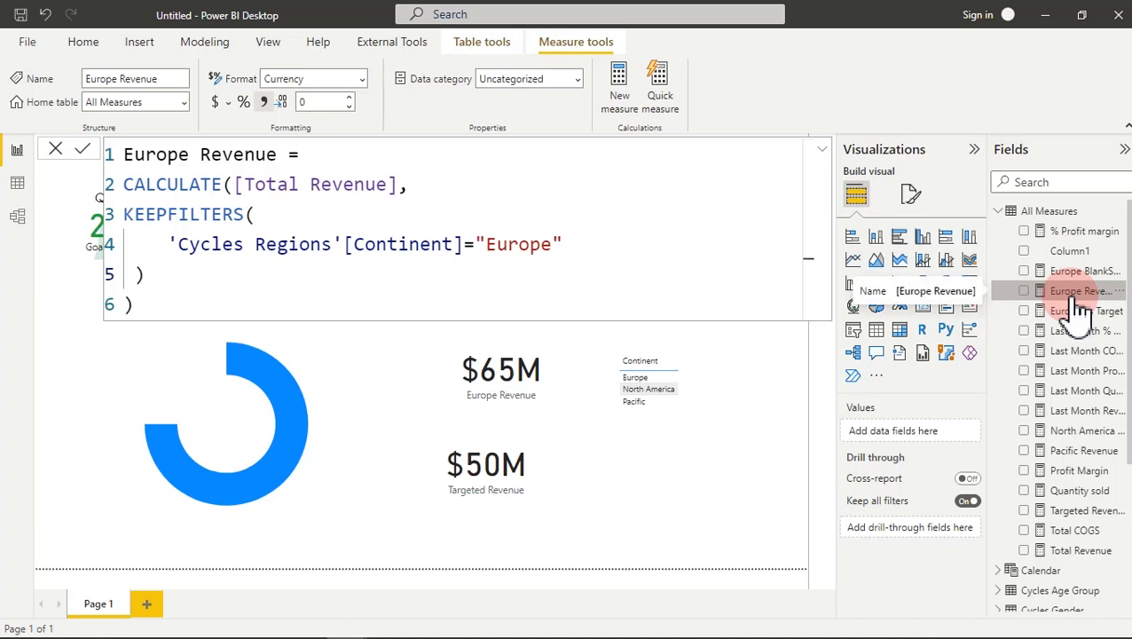
drag(149, 305, 105, 158)
key(ctrl+c)
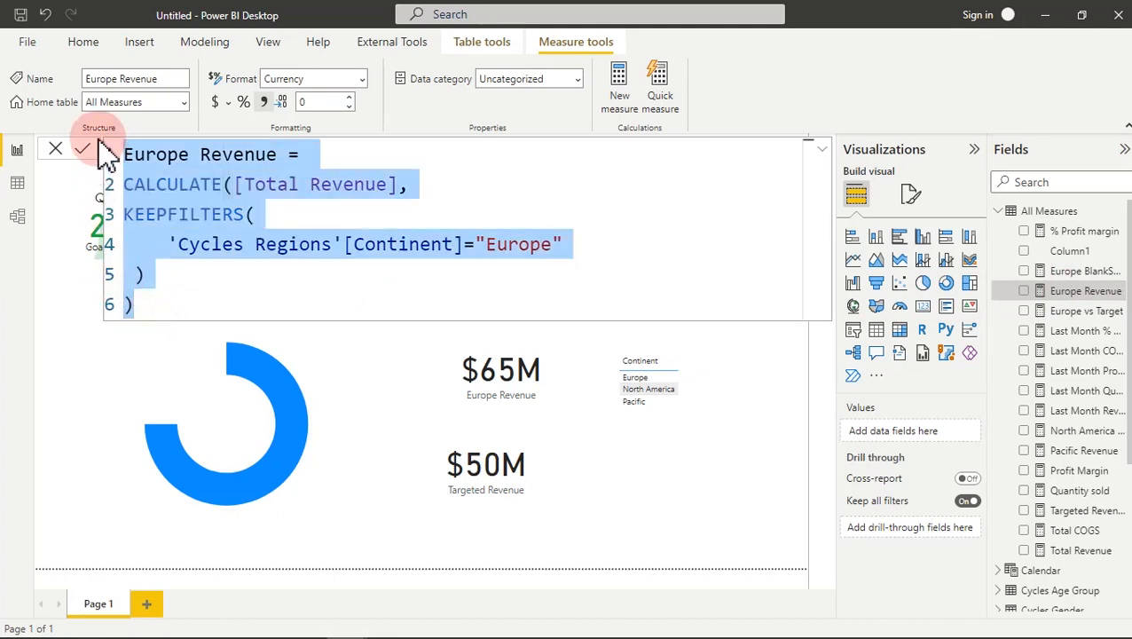
click(618, 83)
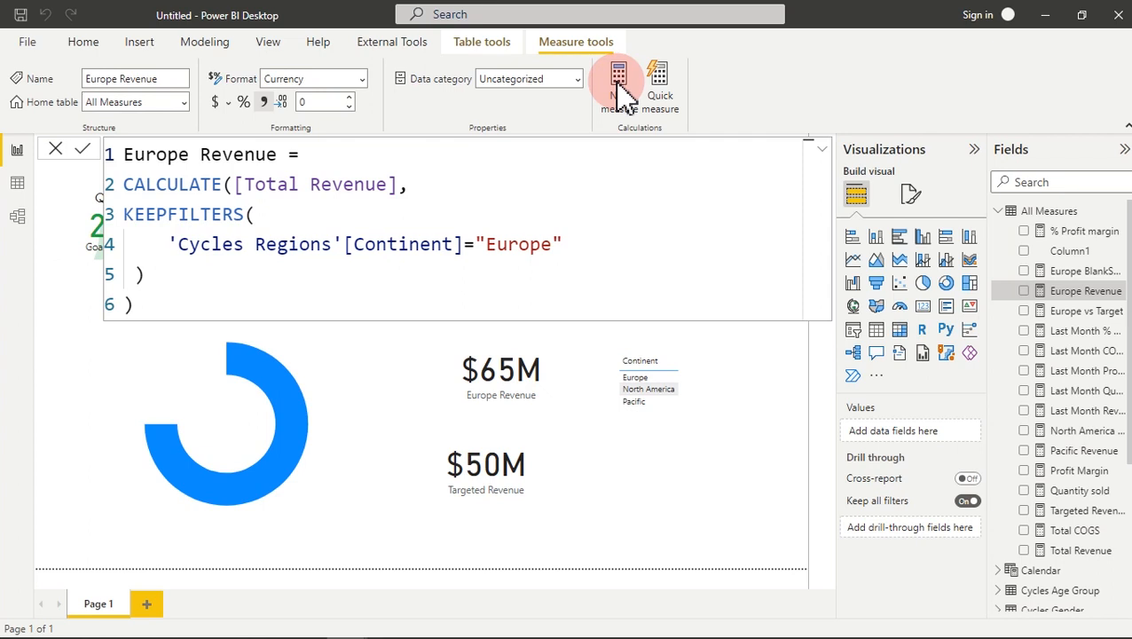
click(620, 85)
key(ctrl+v)
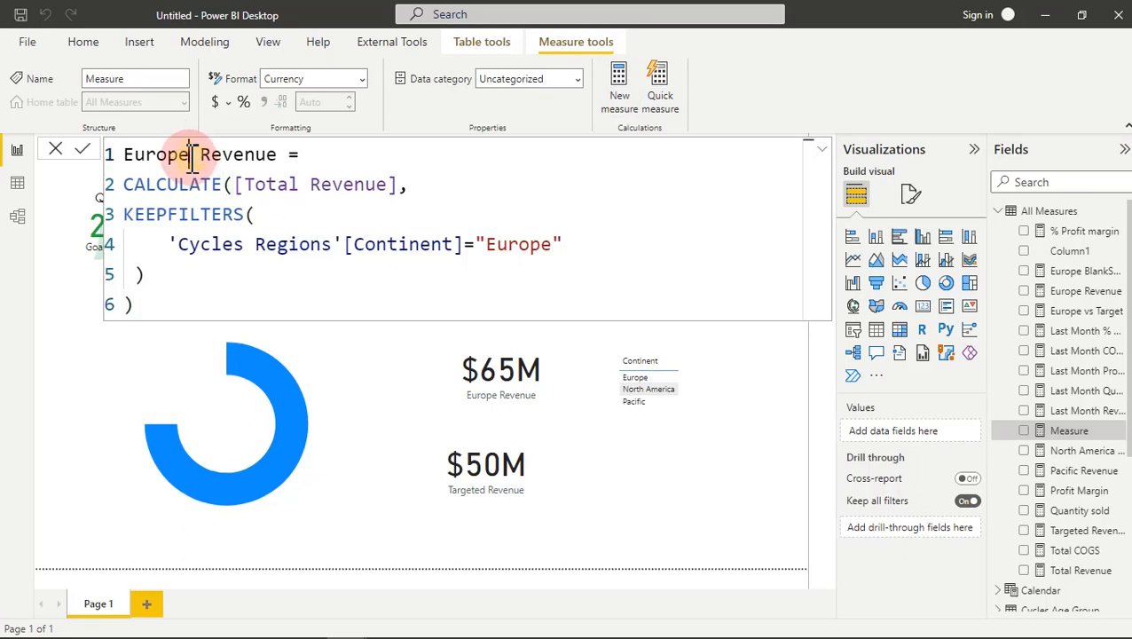
Step: Try to save the copied formula as Pacific Revenue with the Continent filter set to "Pacific", and discard the new measure
drag(188, 156, 132, 155)
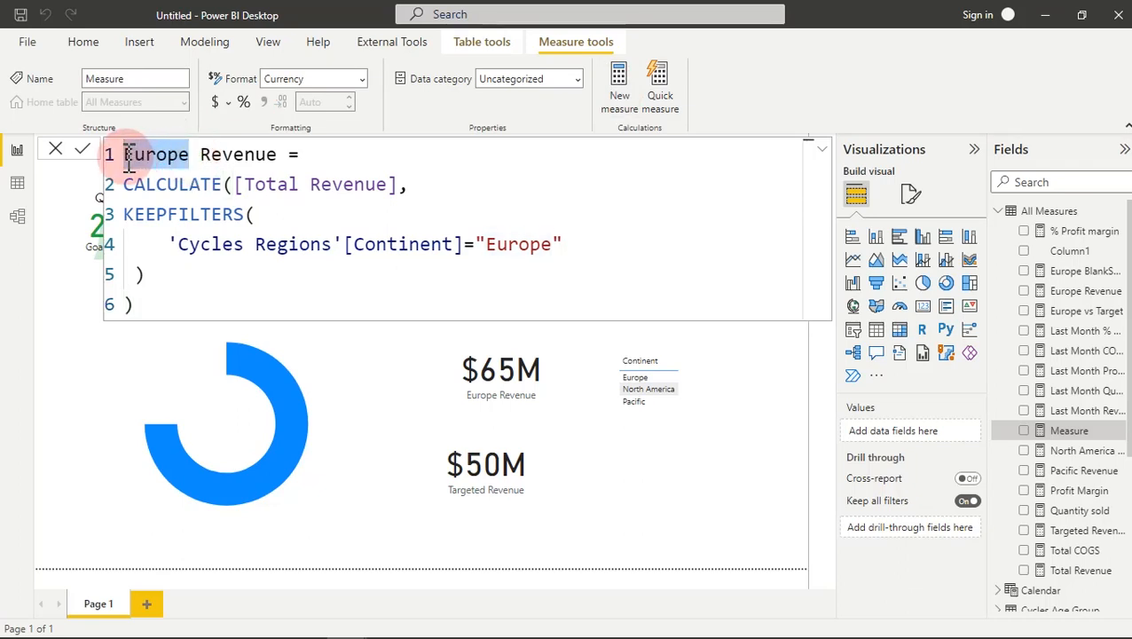
text(Pacifi)
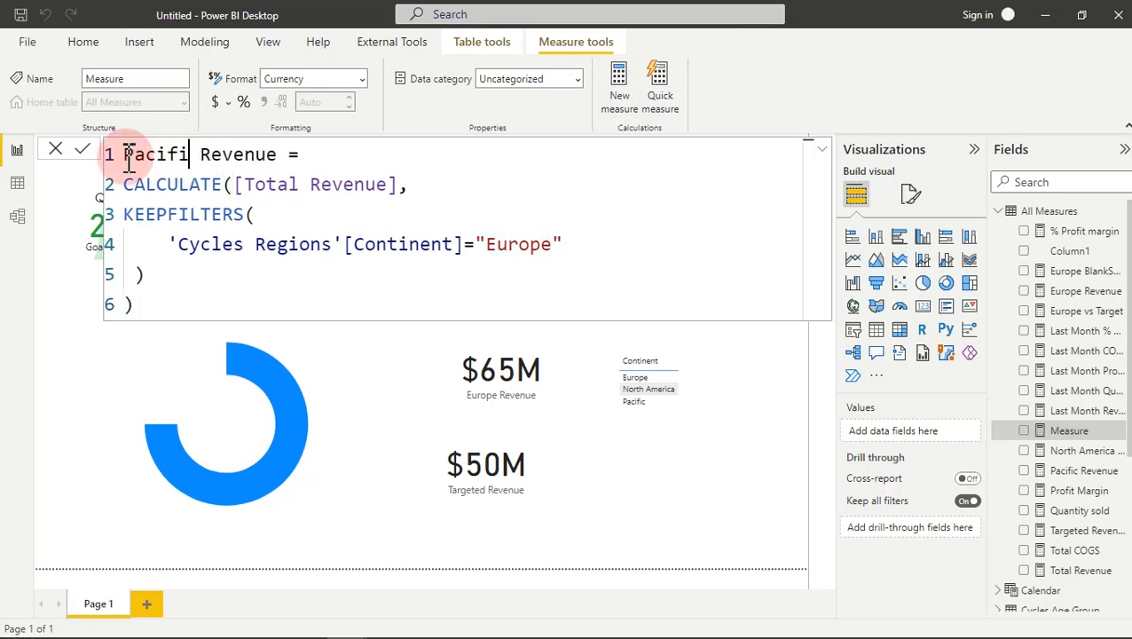
text(c)
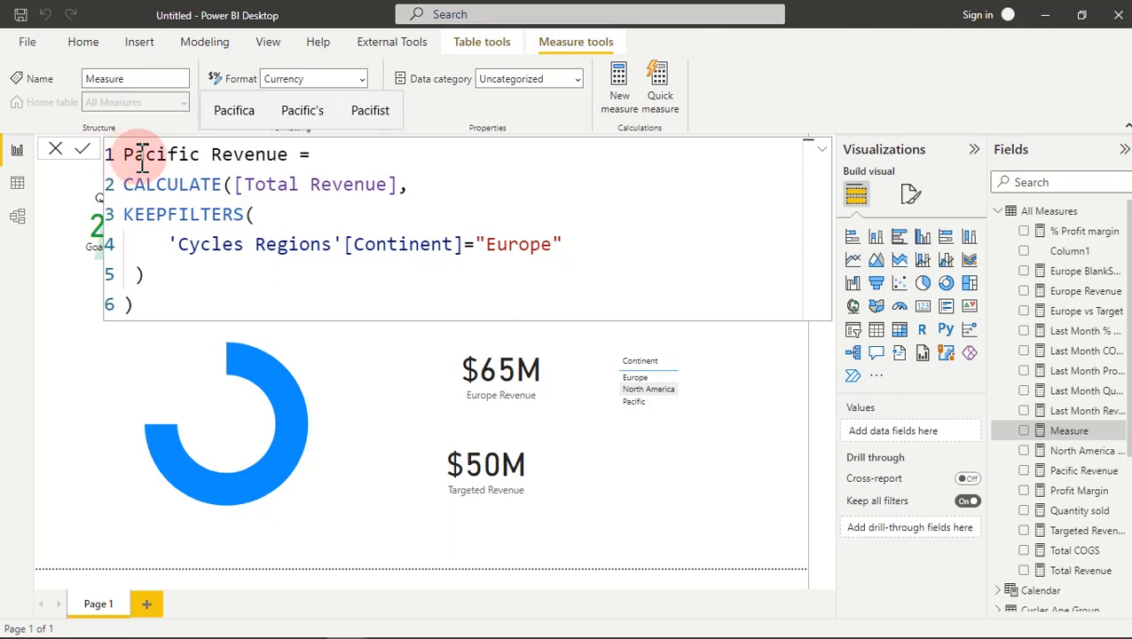
drag(209, 154, 133, 154)
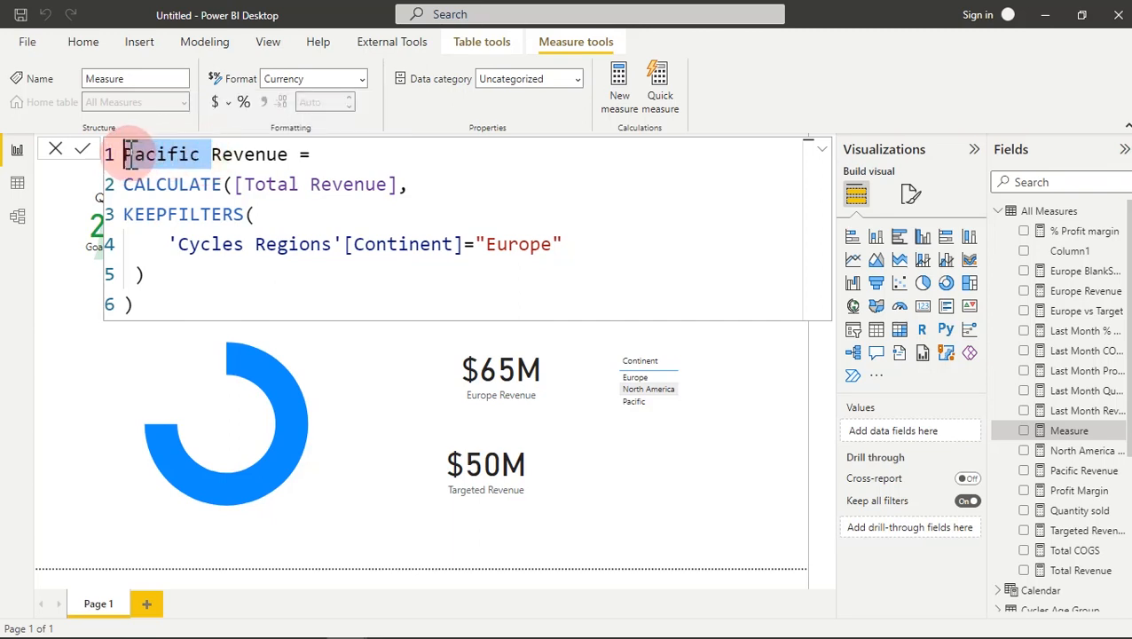
double_click(547, 243)
text(Pacific)
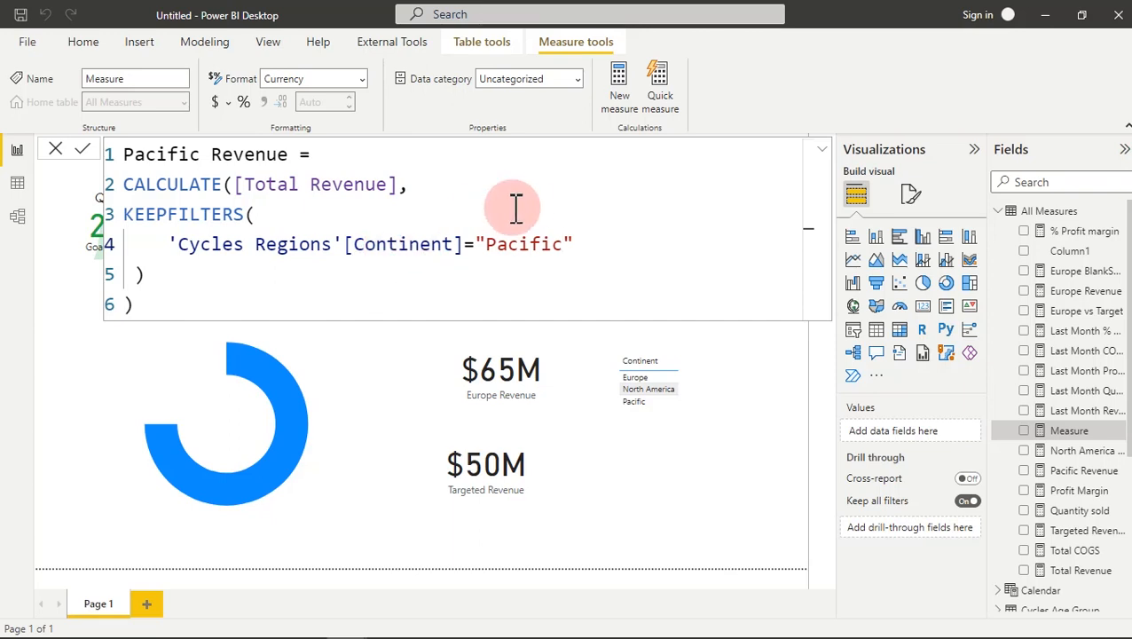
key(Return)
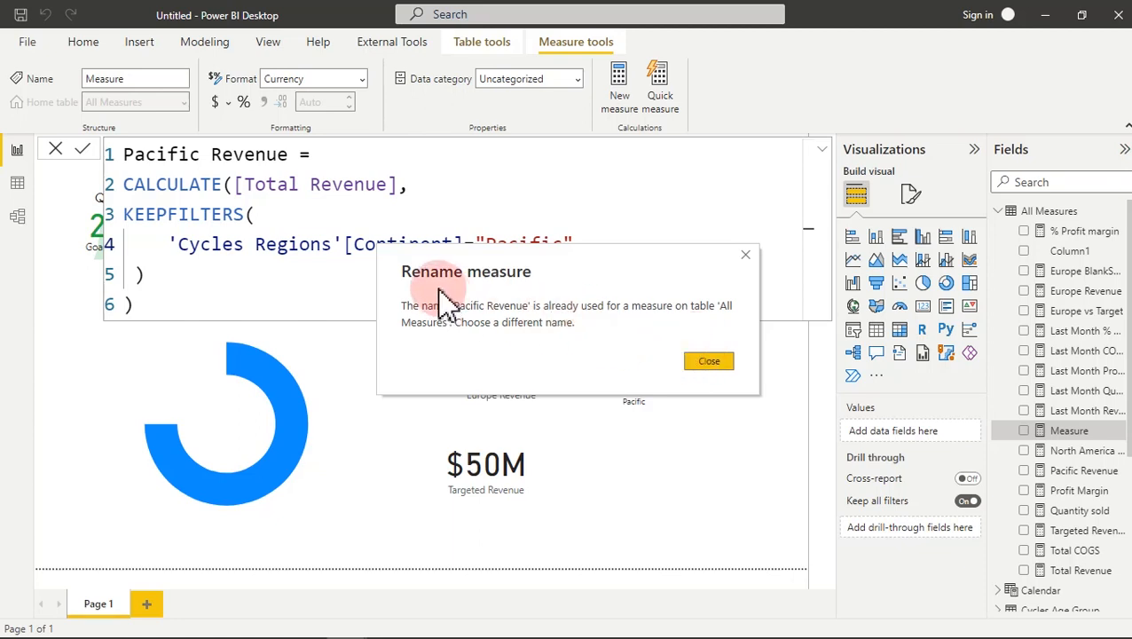
click(712, 361)
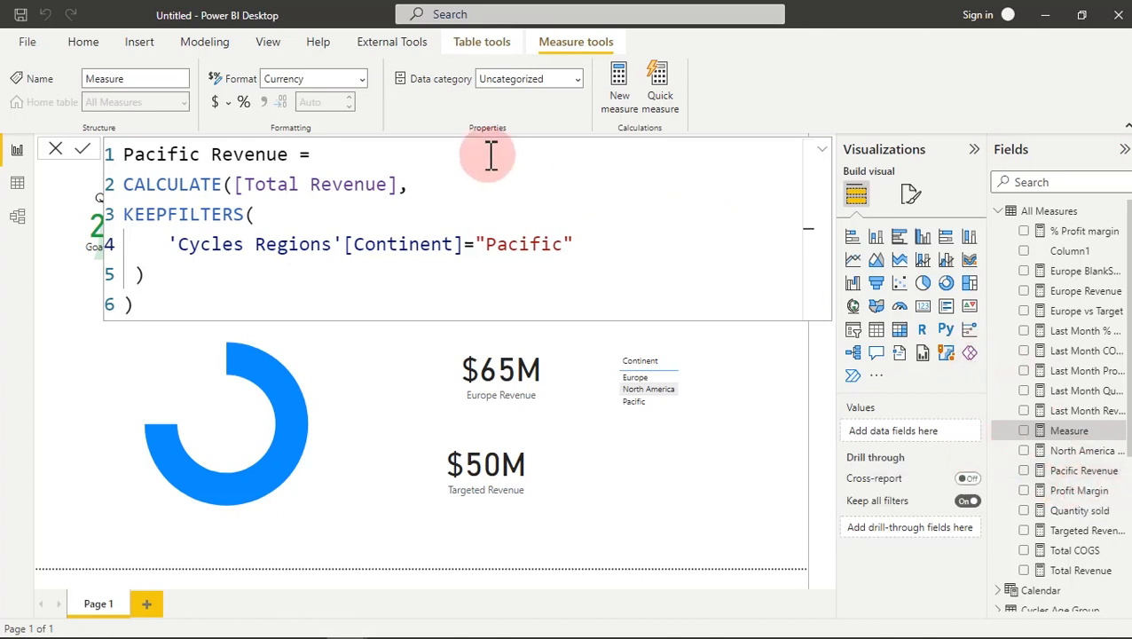
click(55, 151)
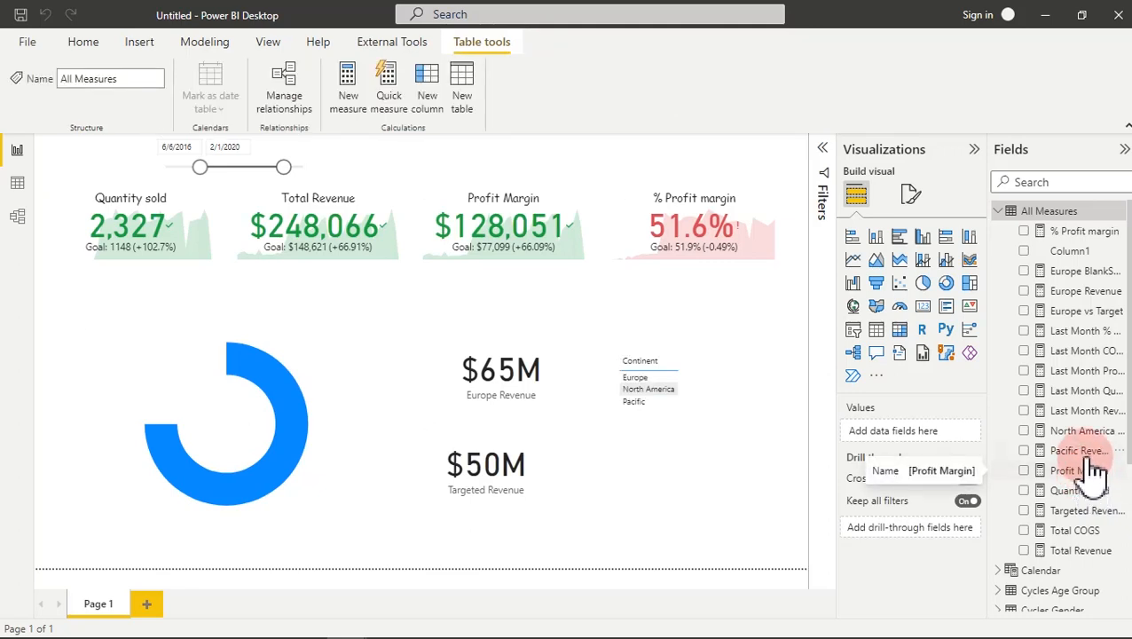
Step: Copy the Europe vs Target measure's full formula into a new measure
click(1084, 452)
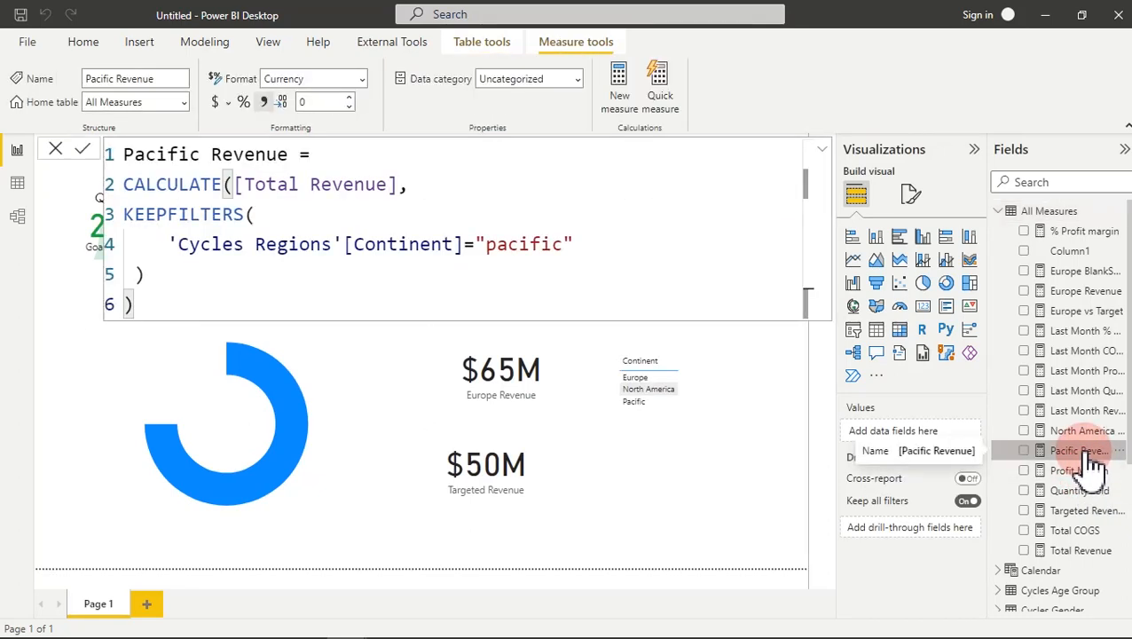
click(1071, 275)
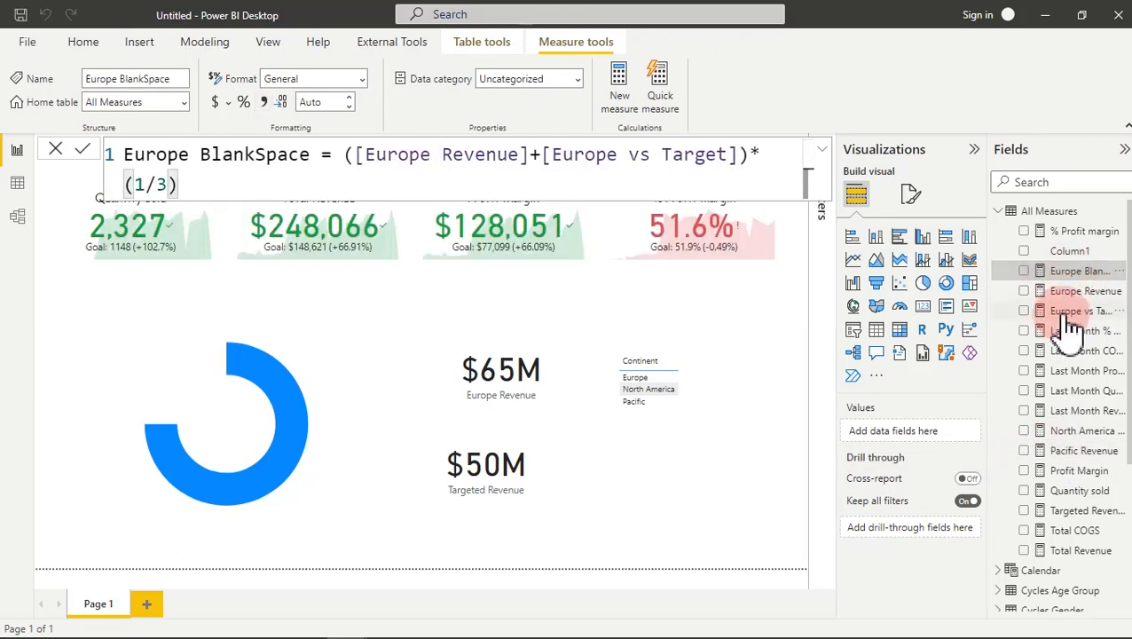
click(1069, 314)
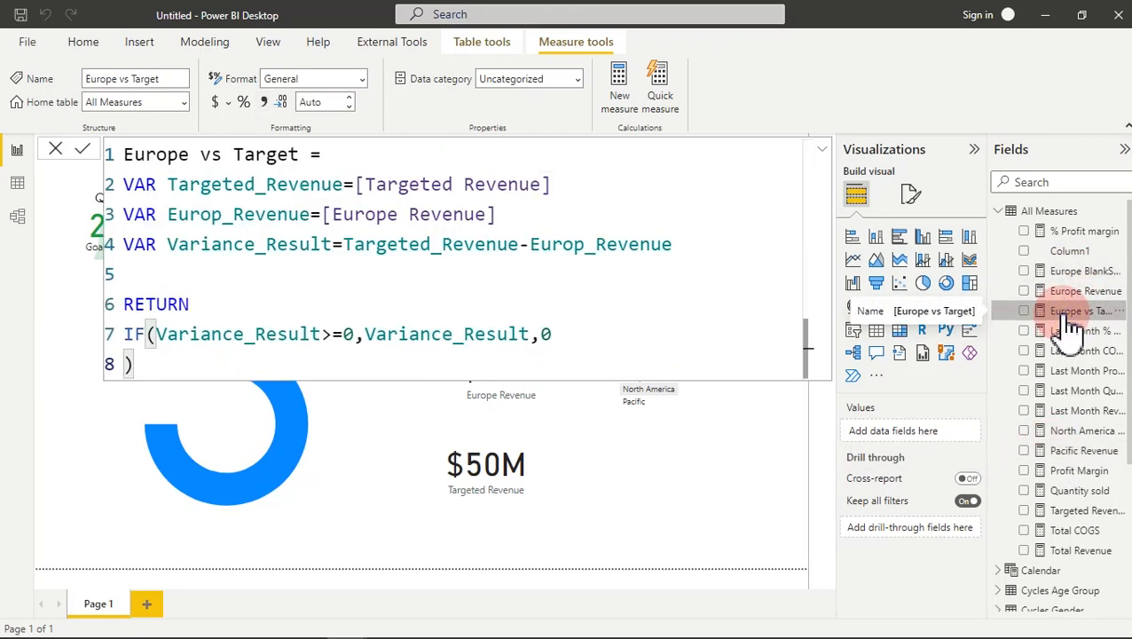
click(585, 334)
key(ctrl+a)
key(ctrl+c)
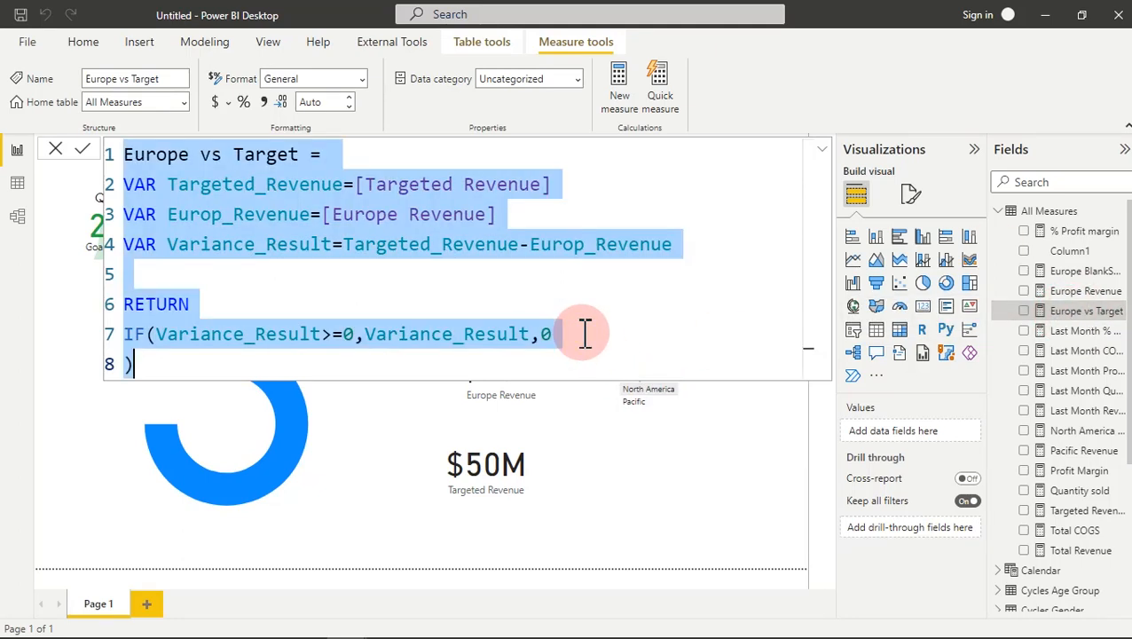
click(621, 91)
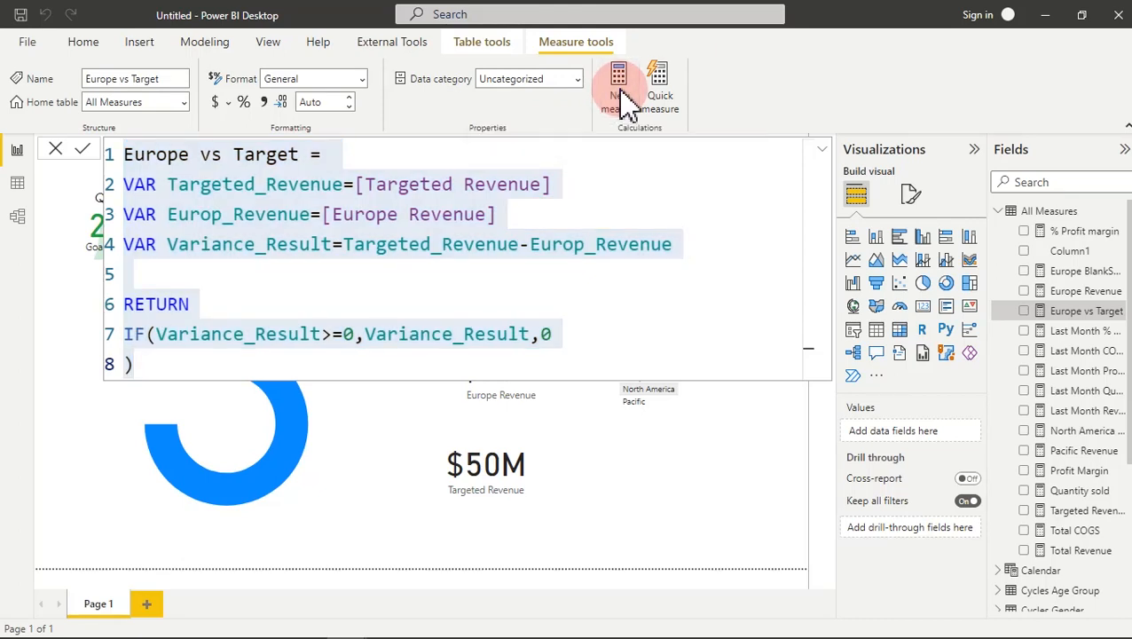
click(625, 99)
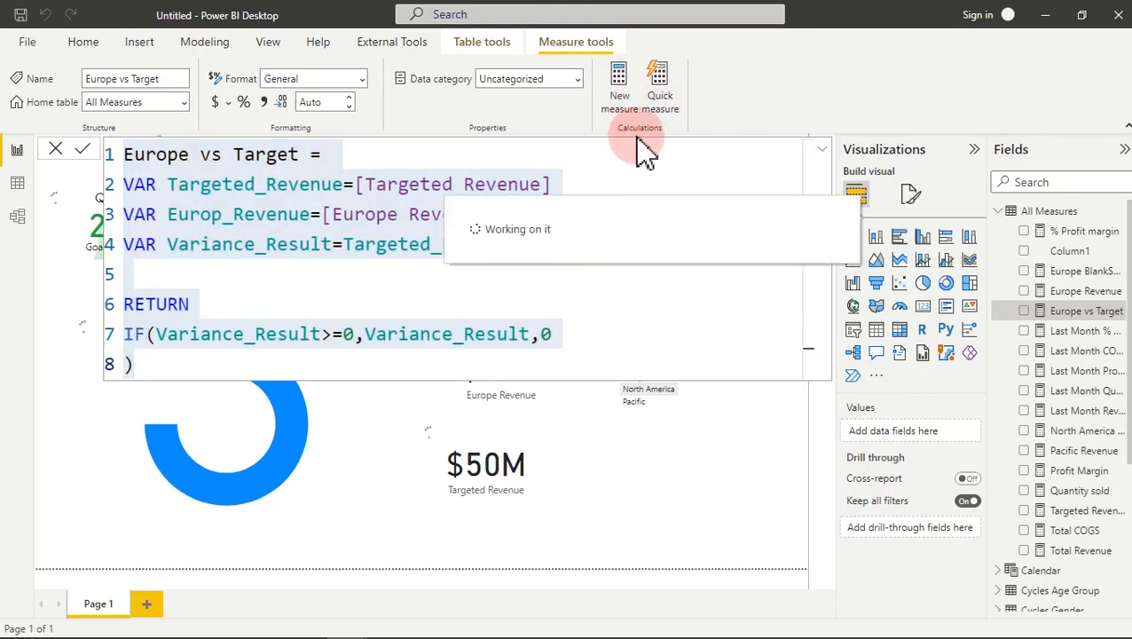
click(278, 221)
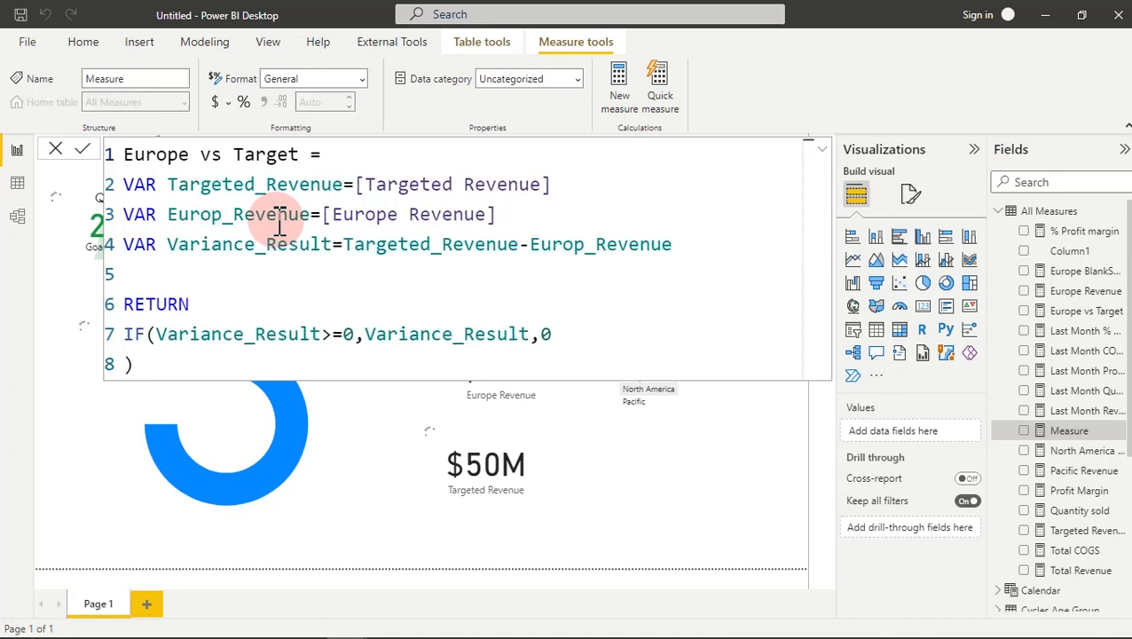
key(ctrl+v)
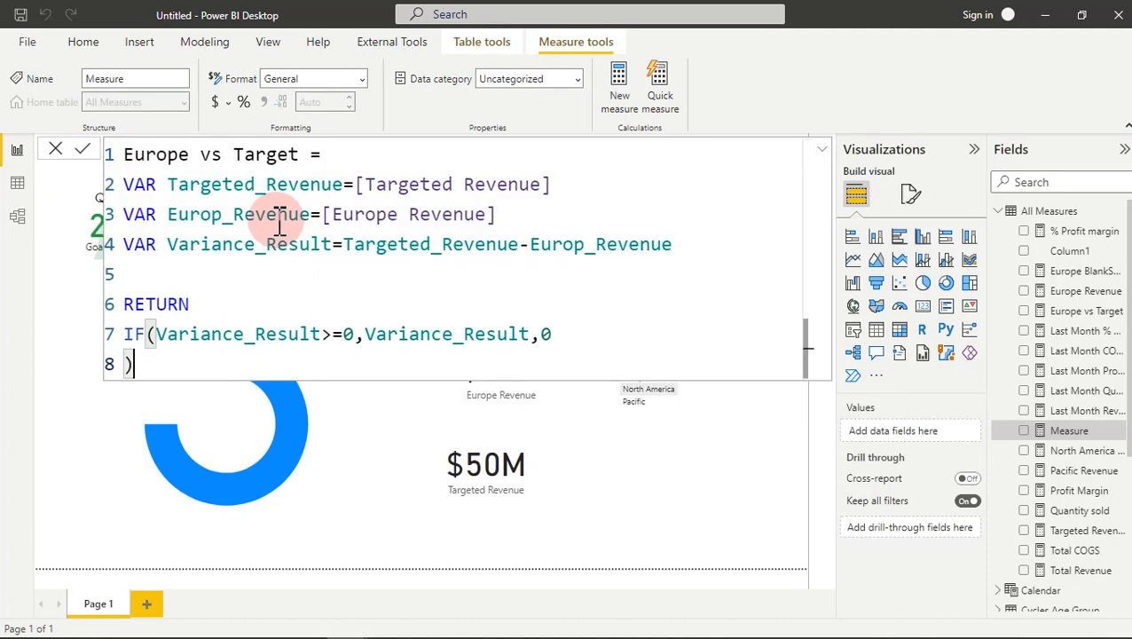
Step: Name the new measure Pacific vs Target and rename the Europ_Revenue variable to Pacific_Revenue in its declaration and in the variance calculation
drag(192, 154, 135, 152)
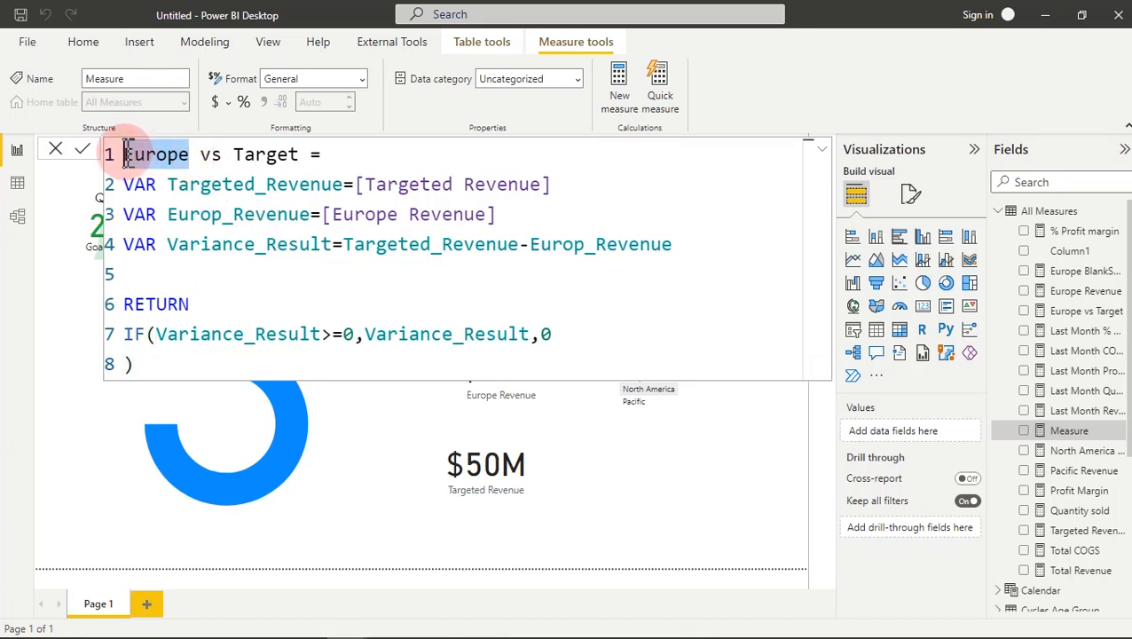
text(Pacifi)
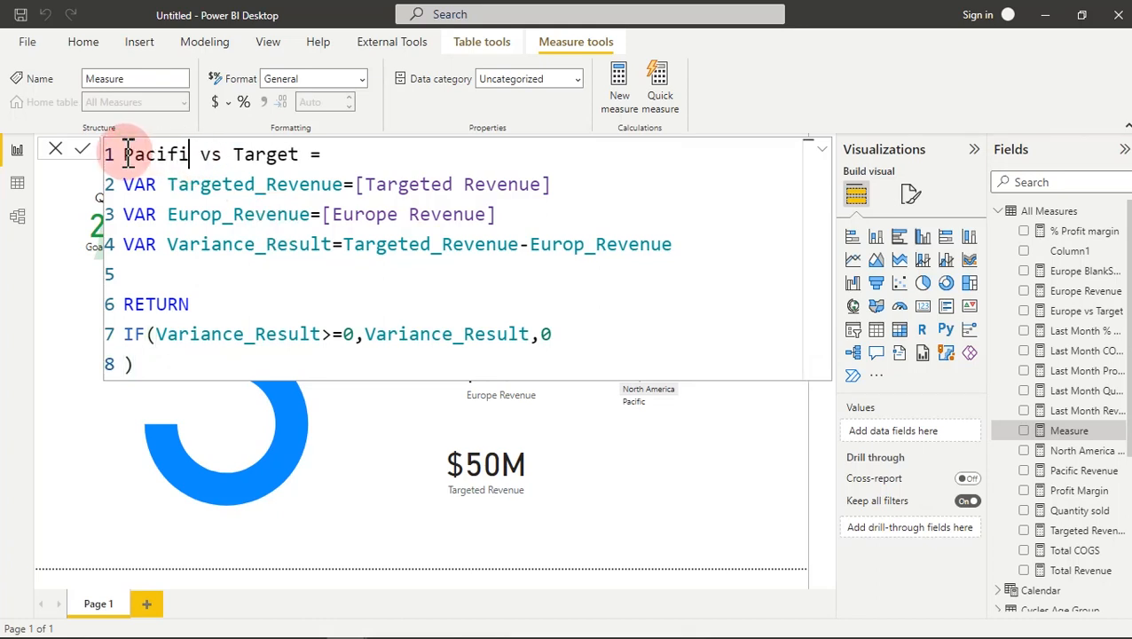
text(c)
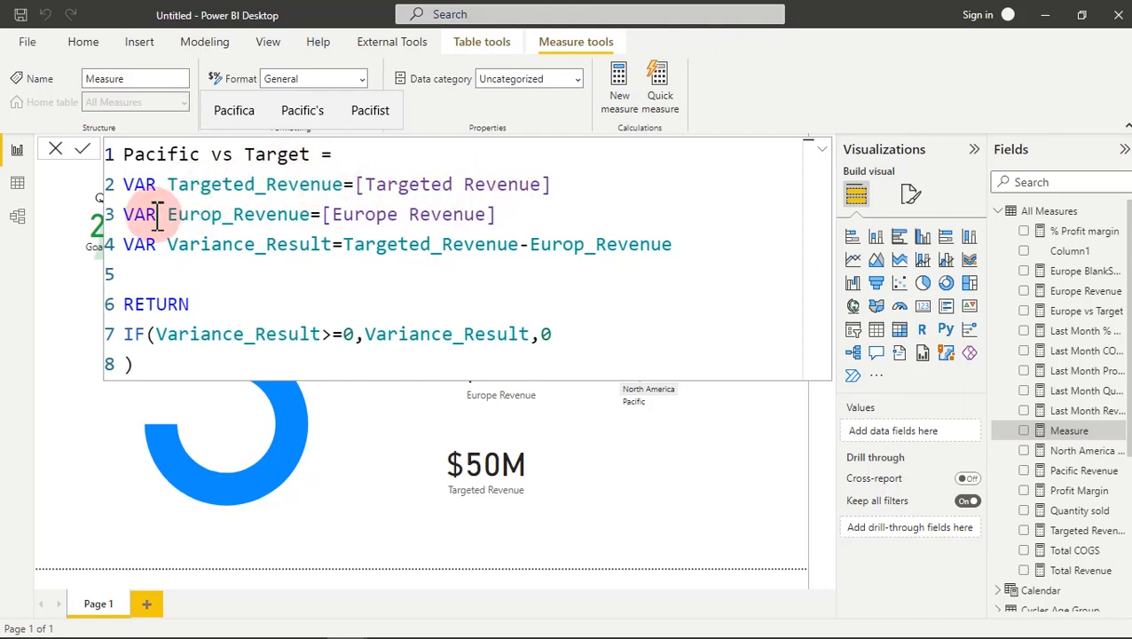
drag(225, 216, 180, 216)
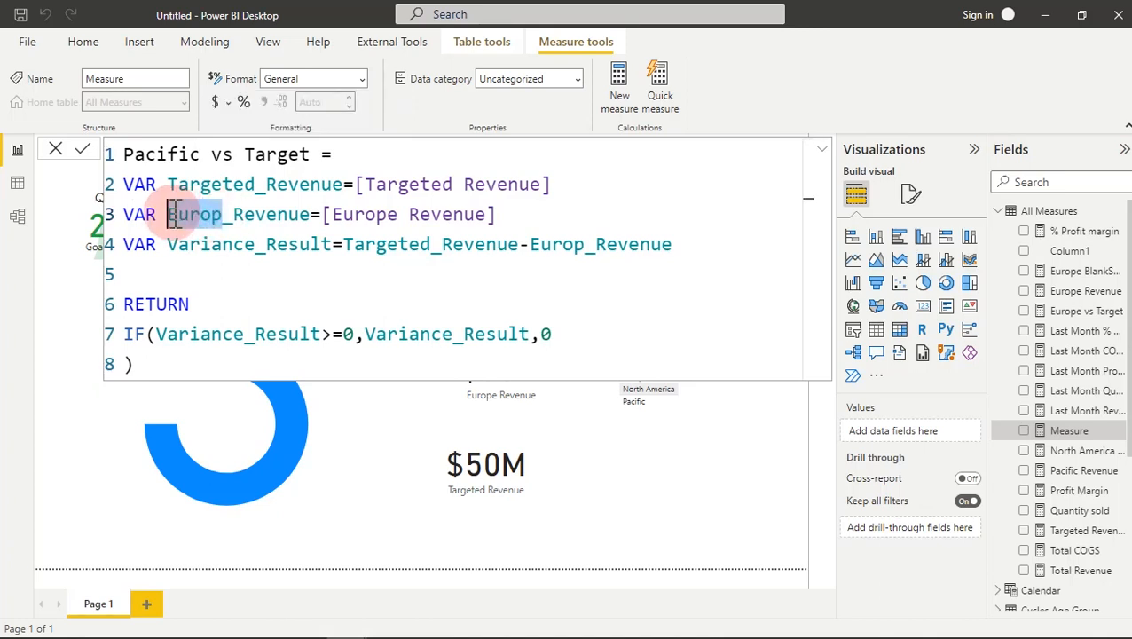
text(Pacific)
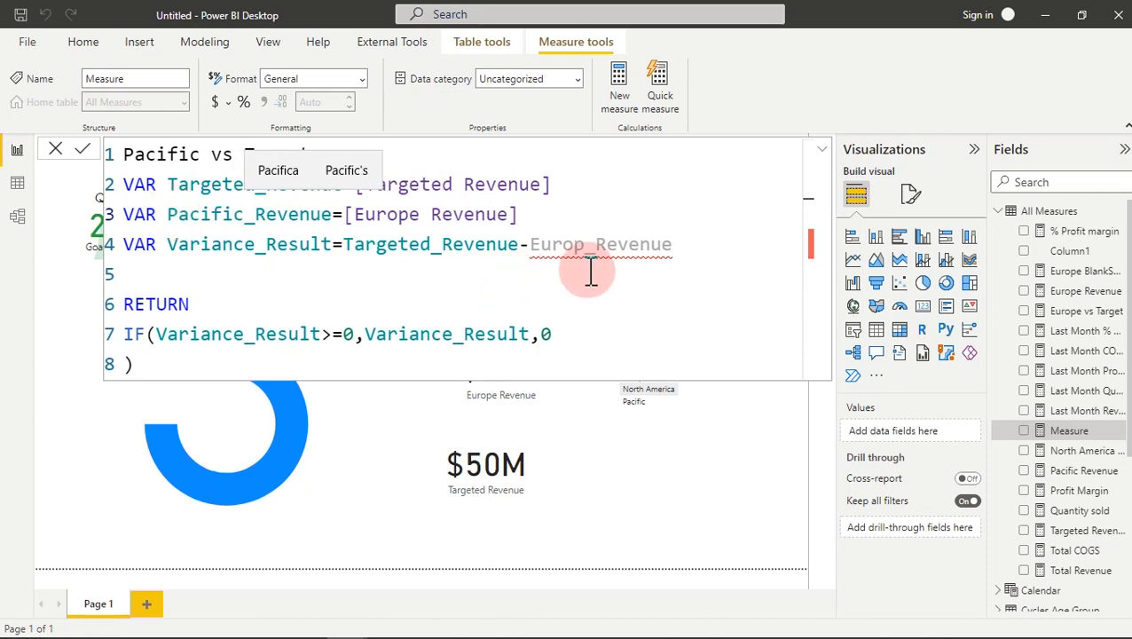
mouse_move(587, 248)
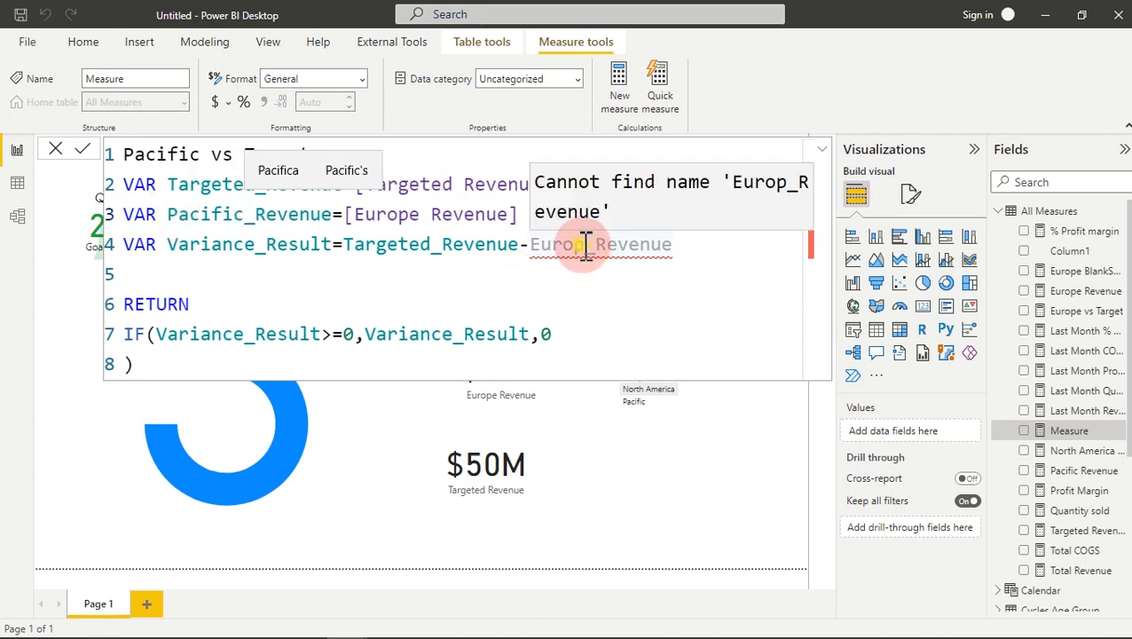
drag(587, 247, 538, 247)
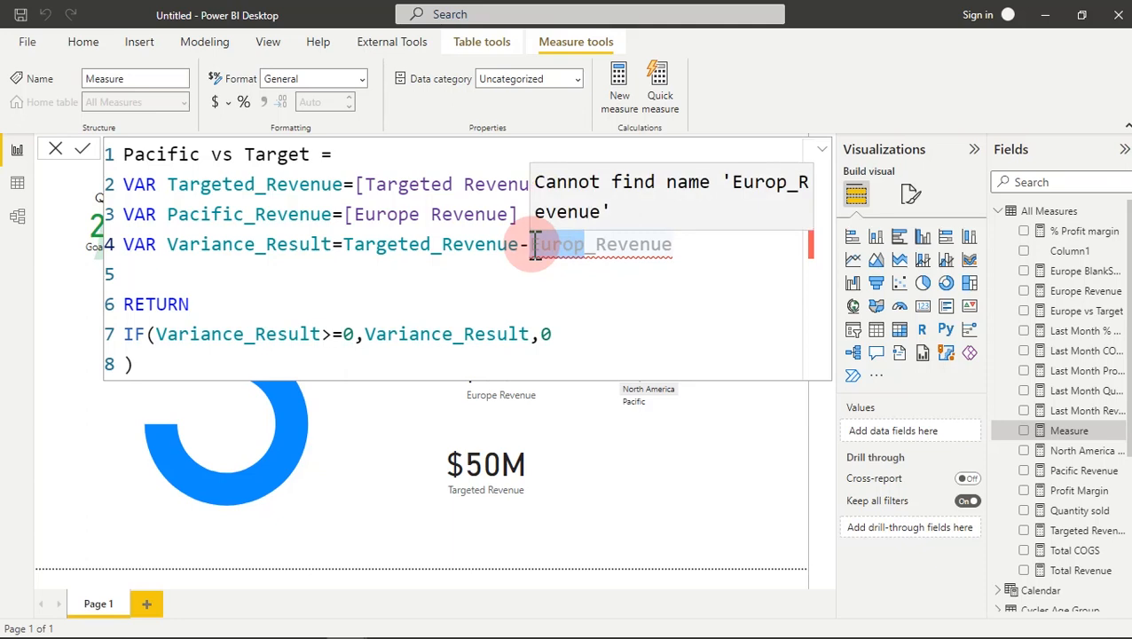
text(Pacific)
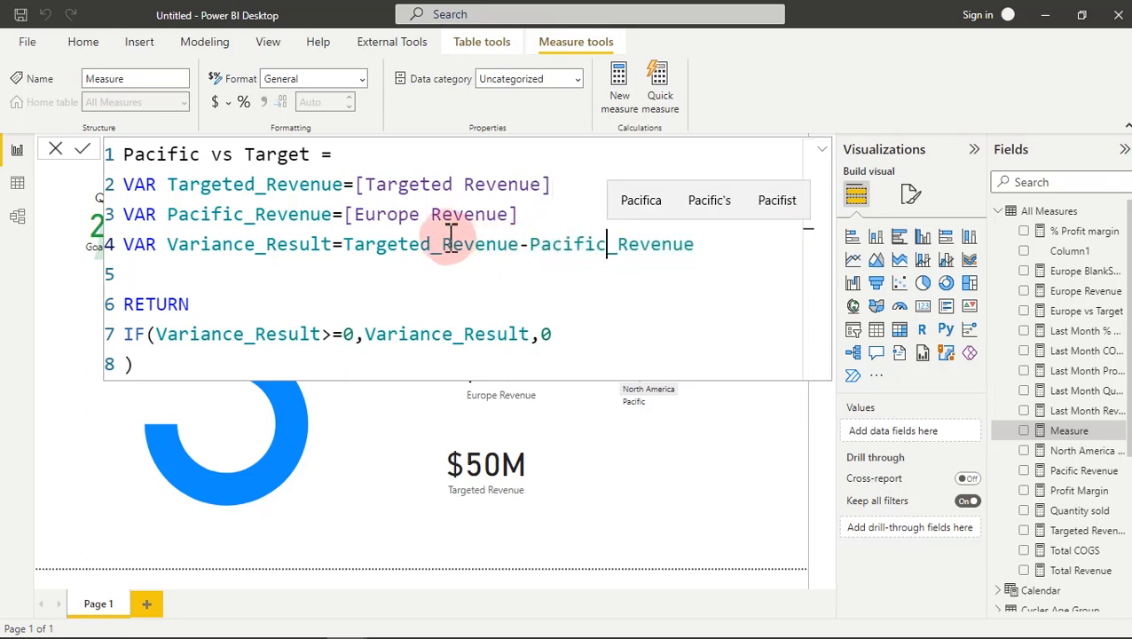
Step: Assign the [Pacific Revenue] measure to the Pacific_Revenue variable in place of [Europe Revenue]
drag(518, 214, 353, 216)
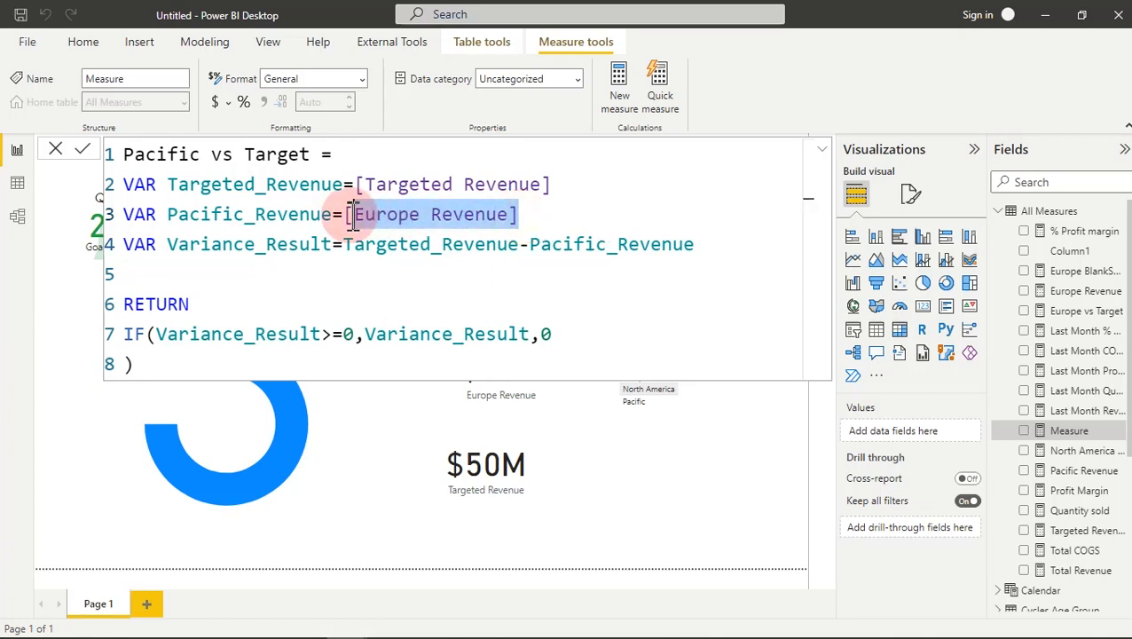
key(BackSpace)
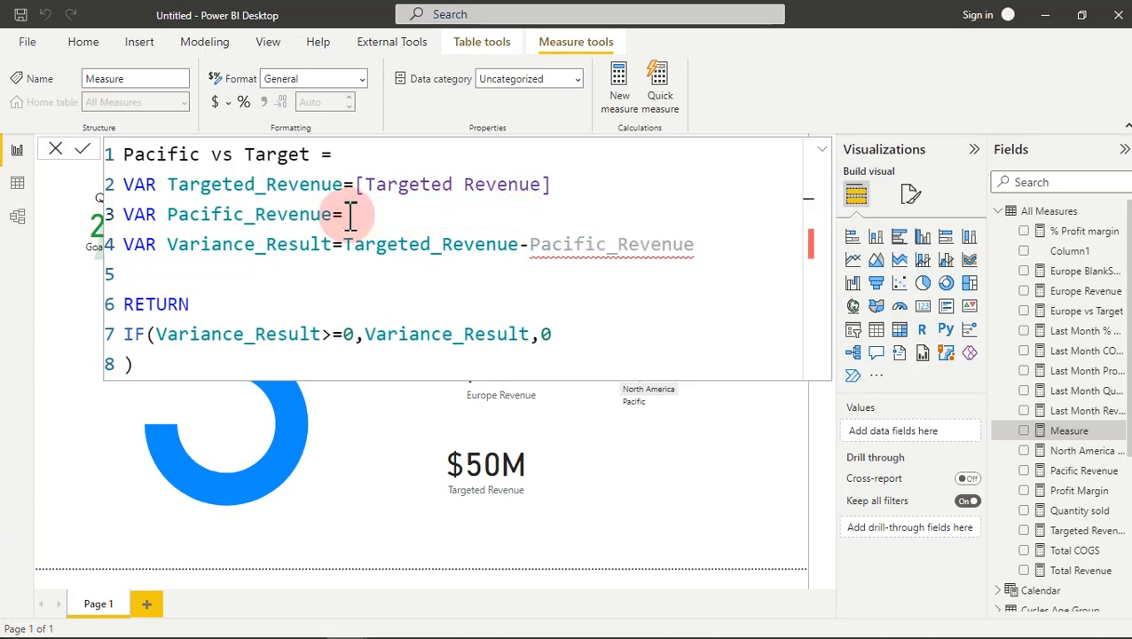
text([)
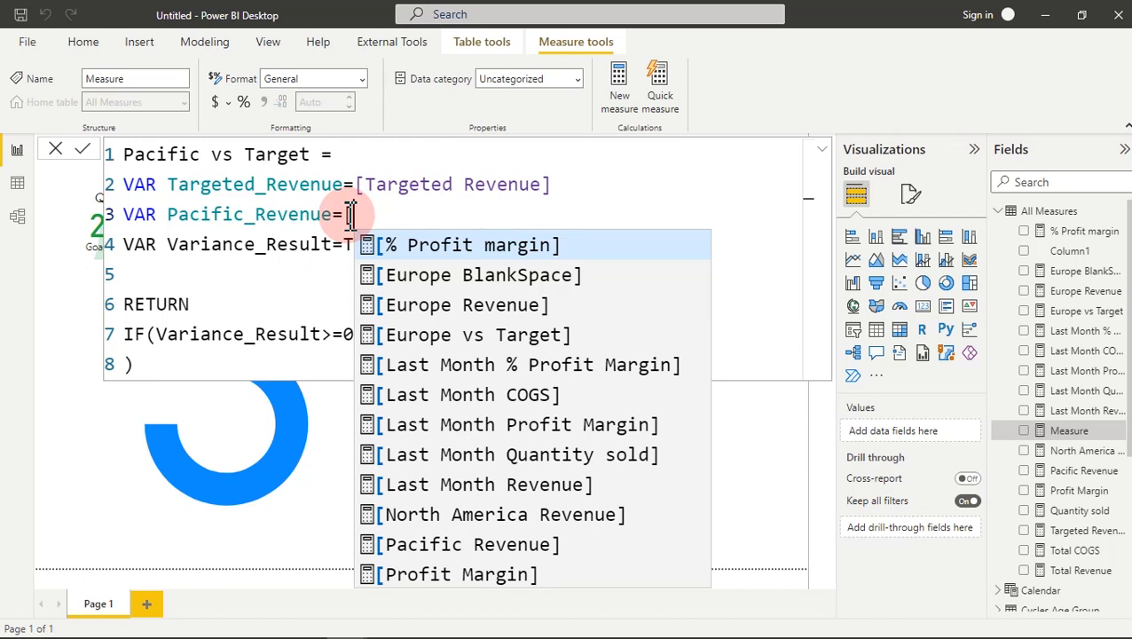
click(497, 545)
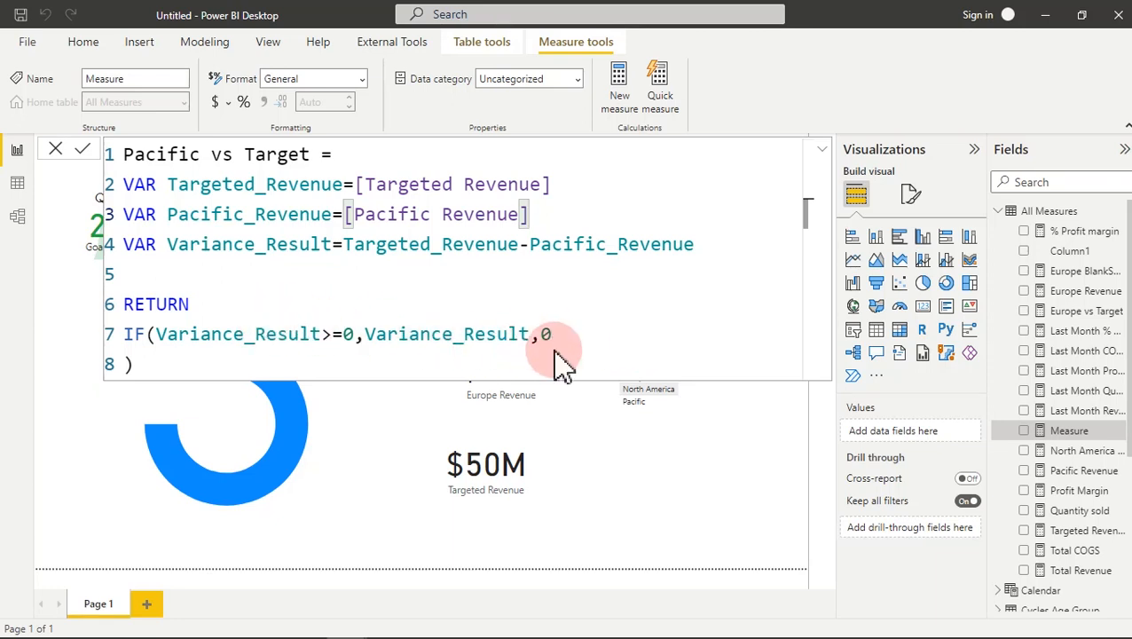
Step: Save the Pacific vs Target measure and paste the Europe vs Target formula into another new measure
key(Return)
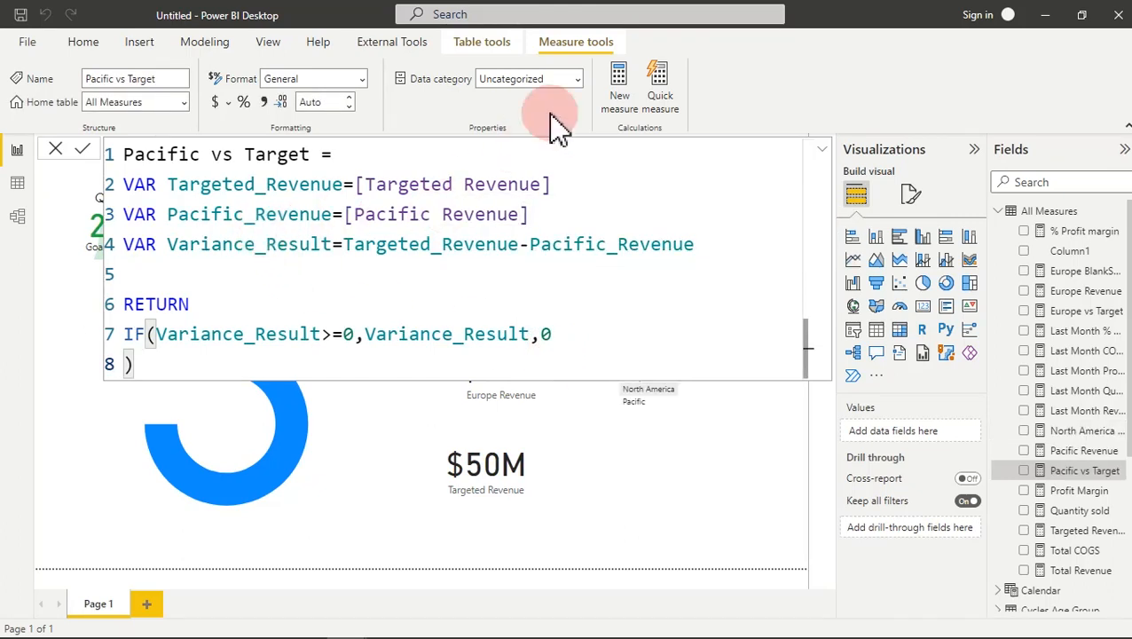
click(624, 87)
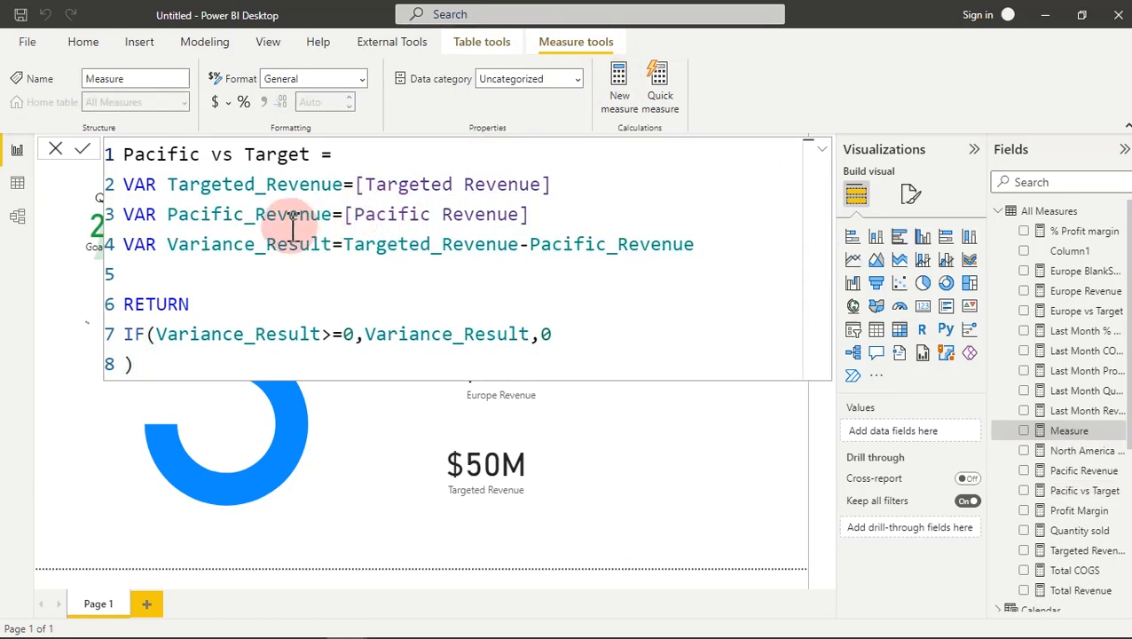
text(Europe vs Target = VAR Targeted_Revenue=[Targeted Revenue] VAR Europ_Revenue=[Europe Revenue] VAR Variance_Result=Targeted_Revenue-Europ_Revenue  RETURN IF(Variance_Result>=0,Variance_Result,0 ))
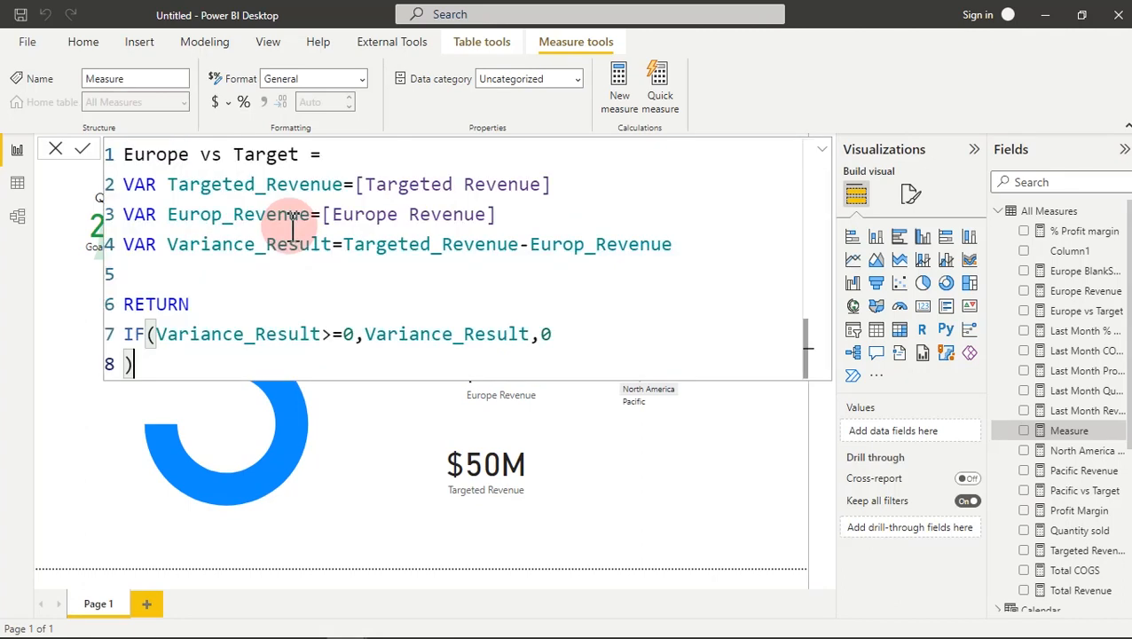
Step: Name the new measure North America vs Target in place of Europe vs Target
drag(183, 154, 98, 157)
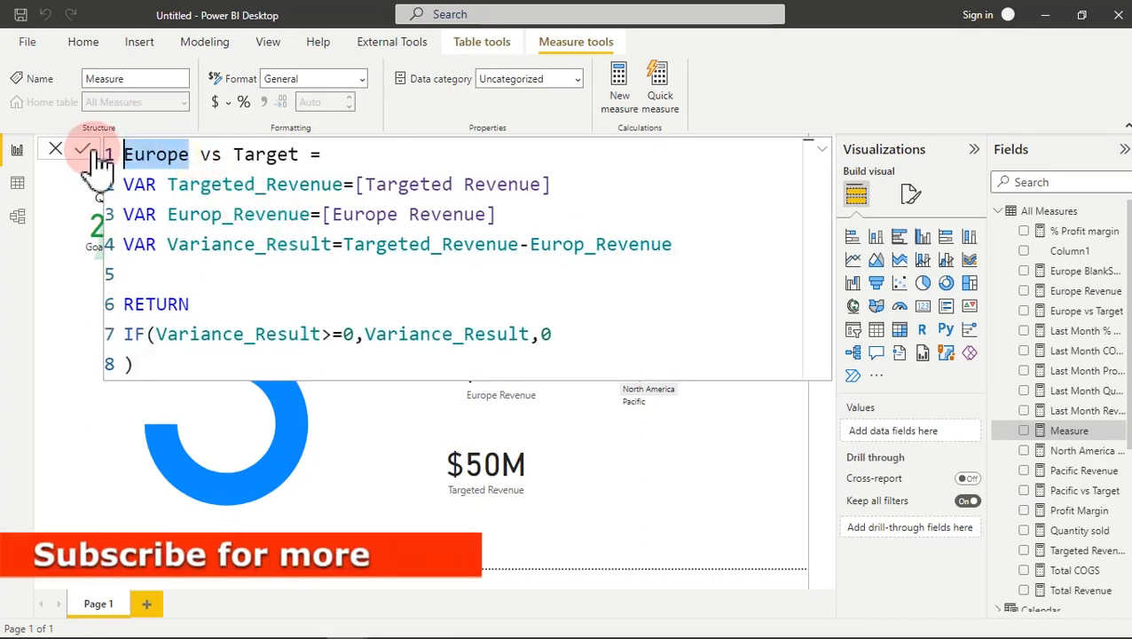
text(North )
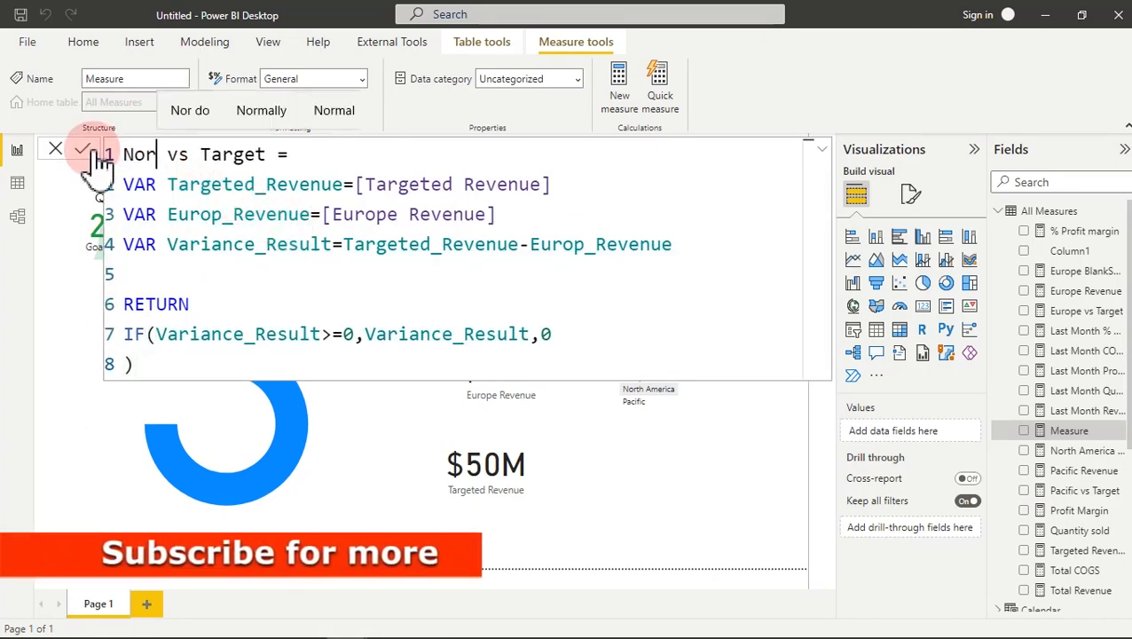
text(Am)
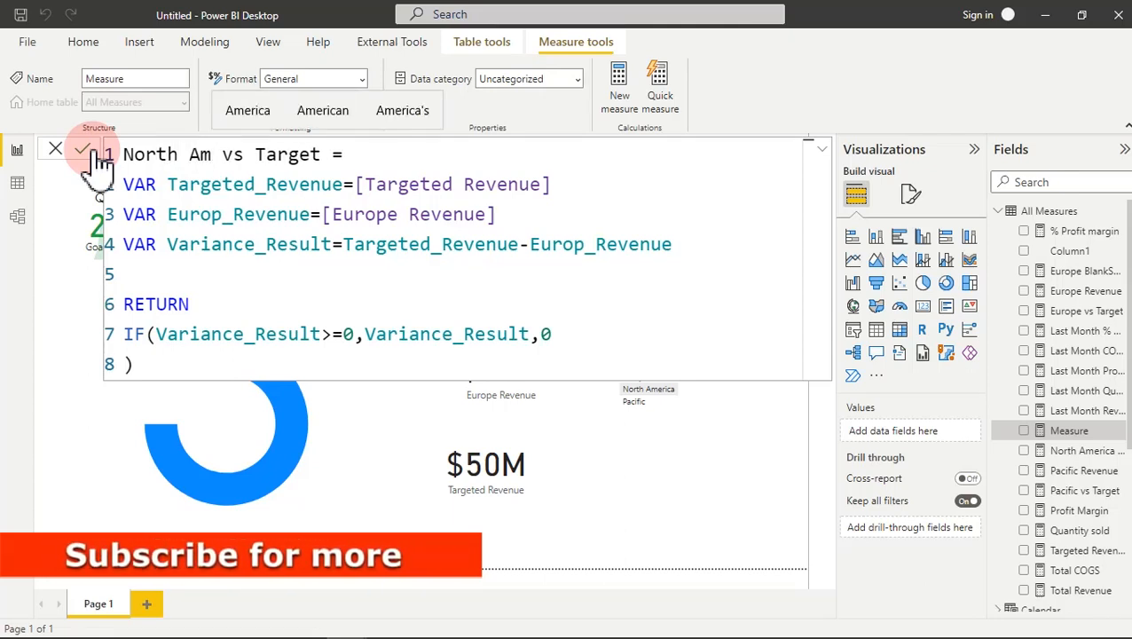
text(eriac)
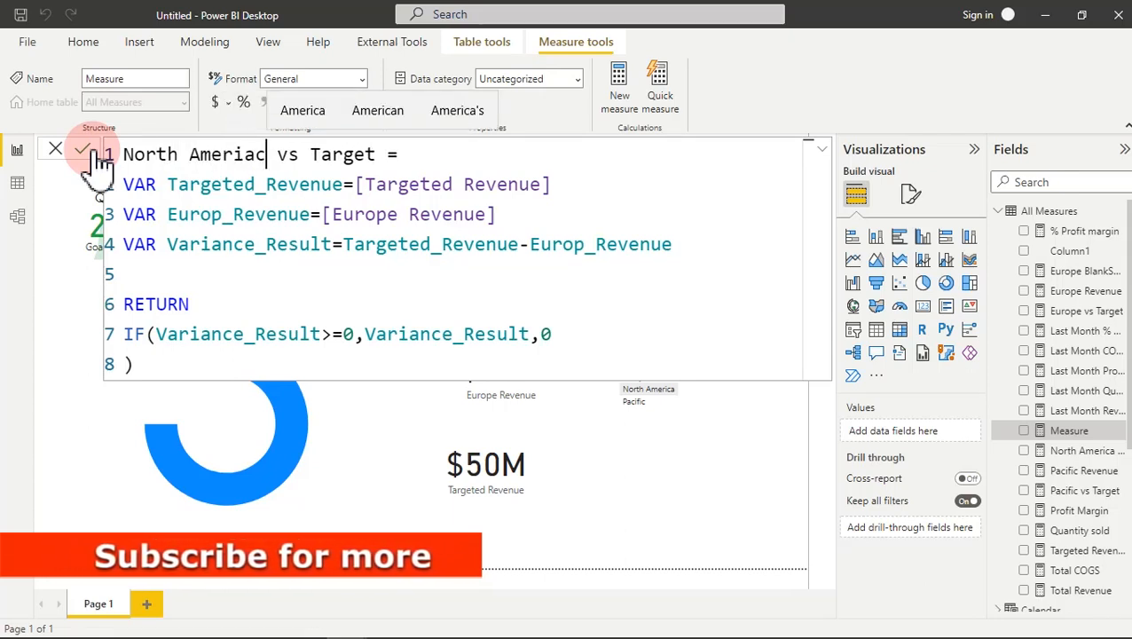
key(BackSpace)
text(c)
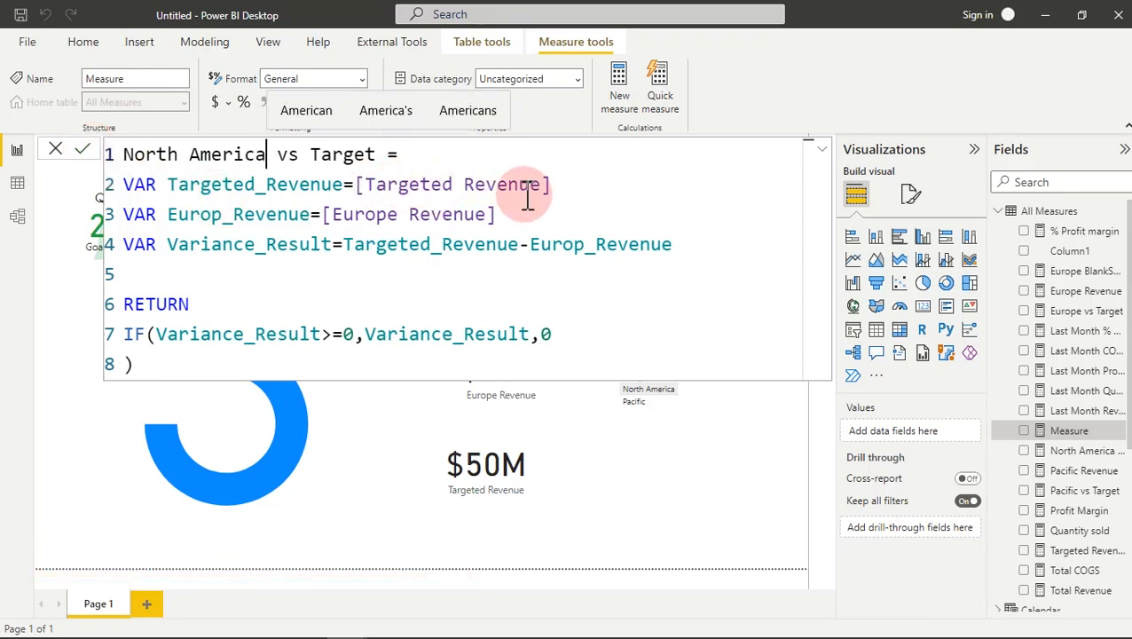
Step: Assign the [North America Revenue] measure to the Europ_Revenue variable in place of [Europe Revenue]
drag(515, 211, 331, 213)
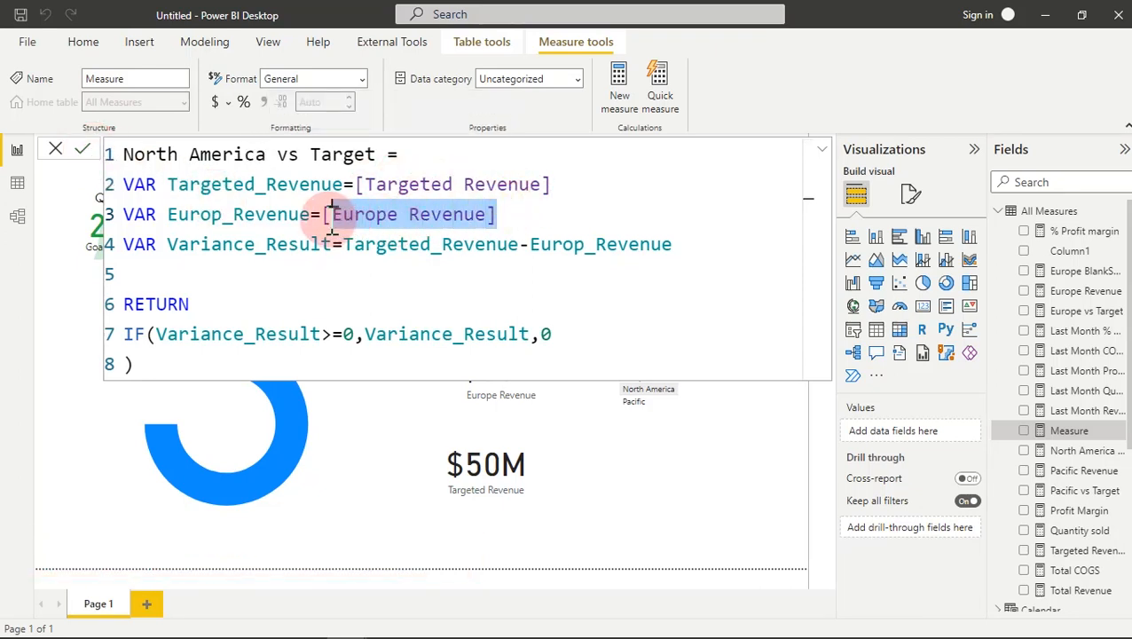
key(BackSpace)
text([)
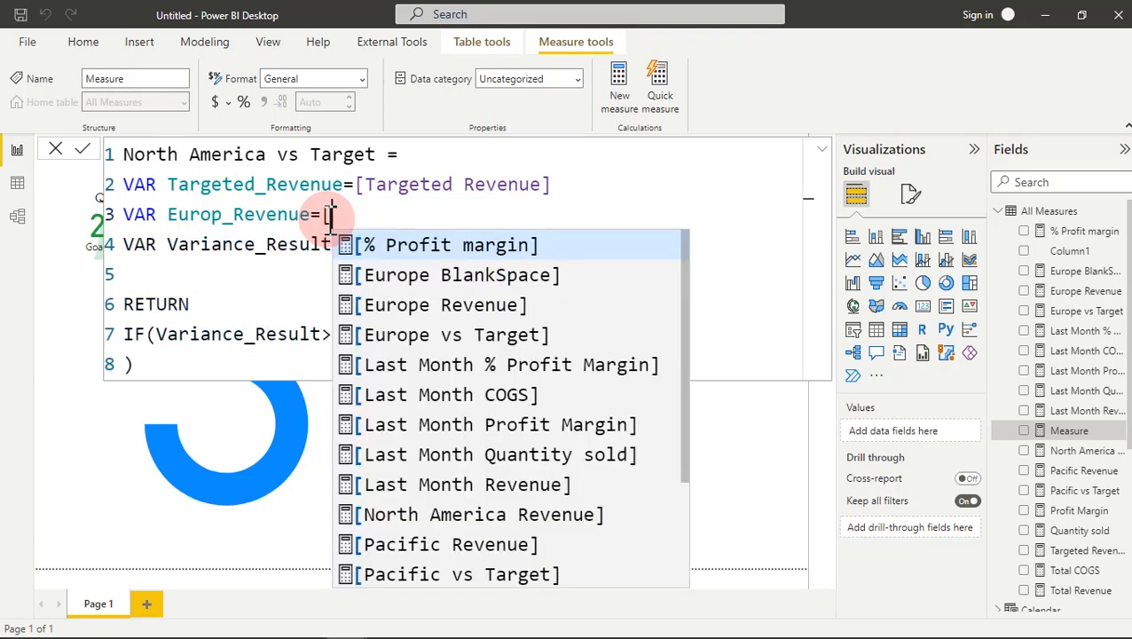
text(no)
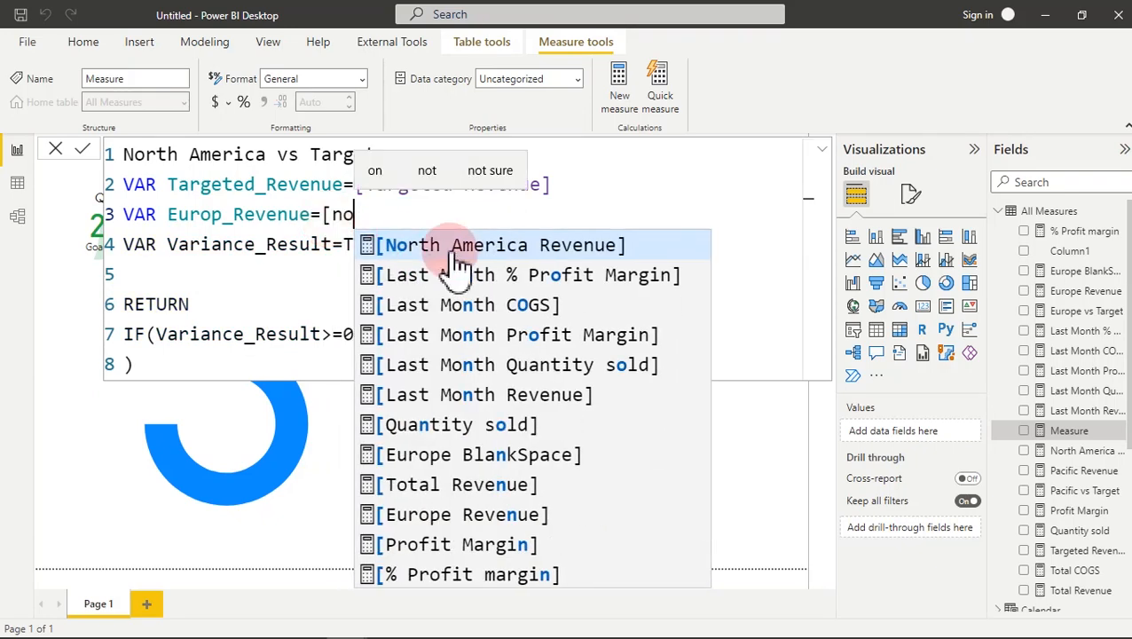
click(479, 253)
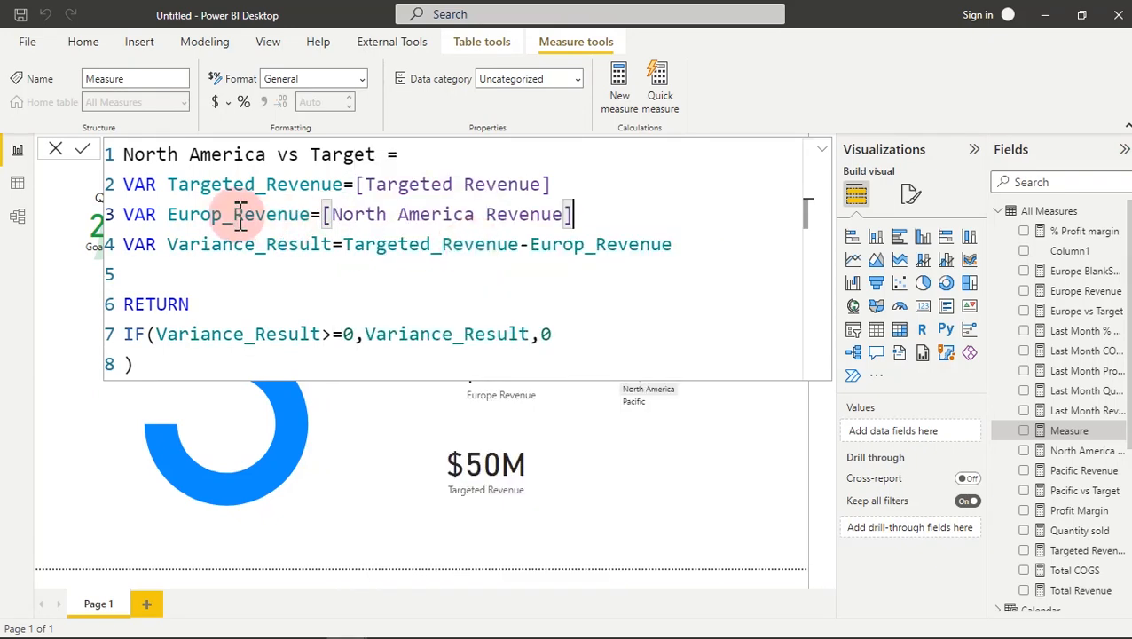
Step: Rename the Europ_Revenue variable to NorthA_Revenue in its declaration and in the variance calculation, and save the measure
drag(223, 213, 161, 214)
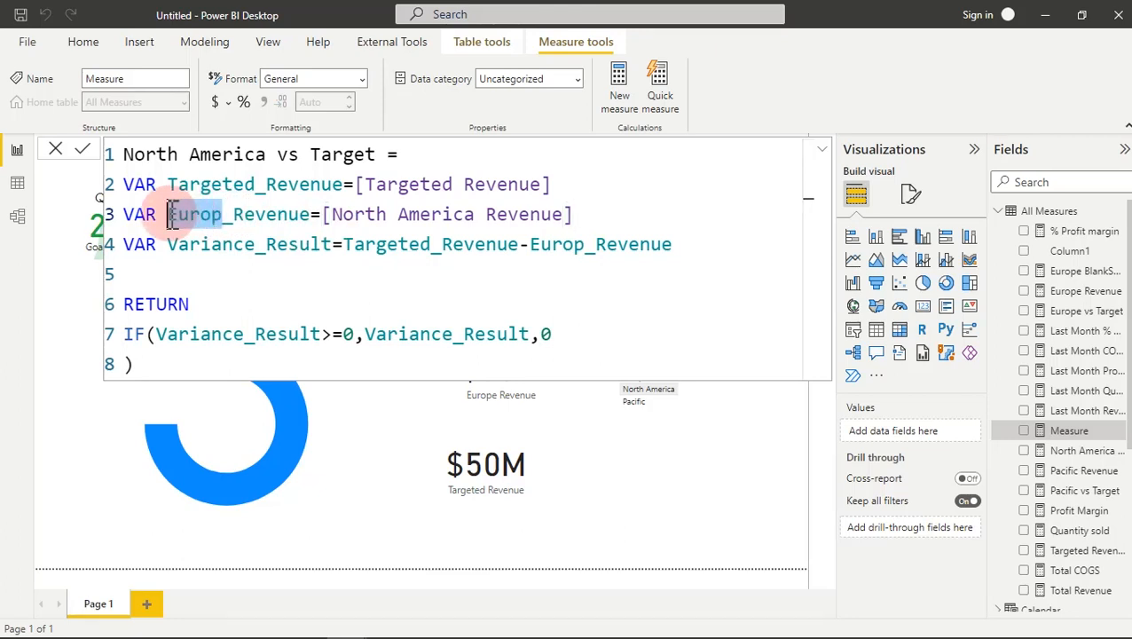
drag(265, 156, 129, 160)
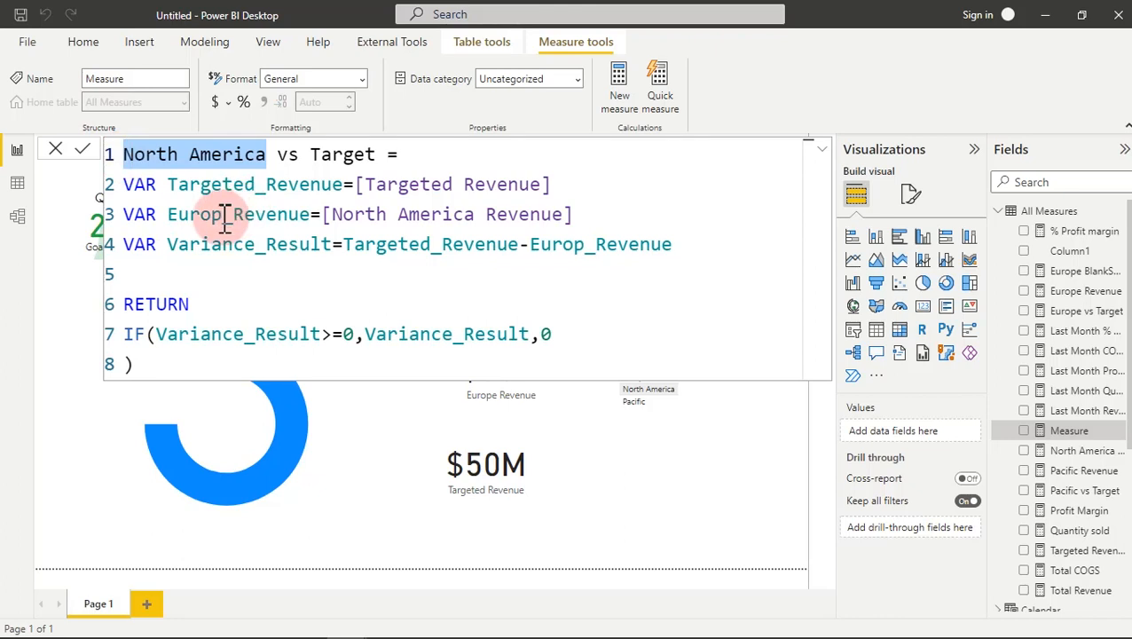
drag(223, 213, 174, 222)
text(North)
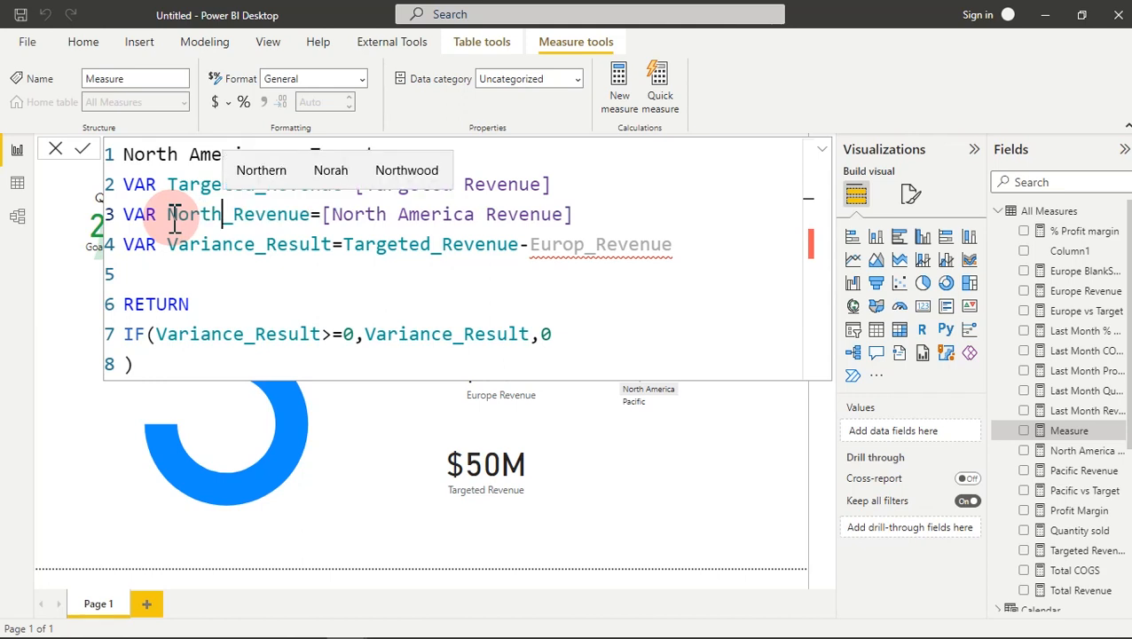
text(A)
drag(679, 250, 540, 251)
click(583, 238)
text(Nort)
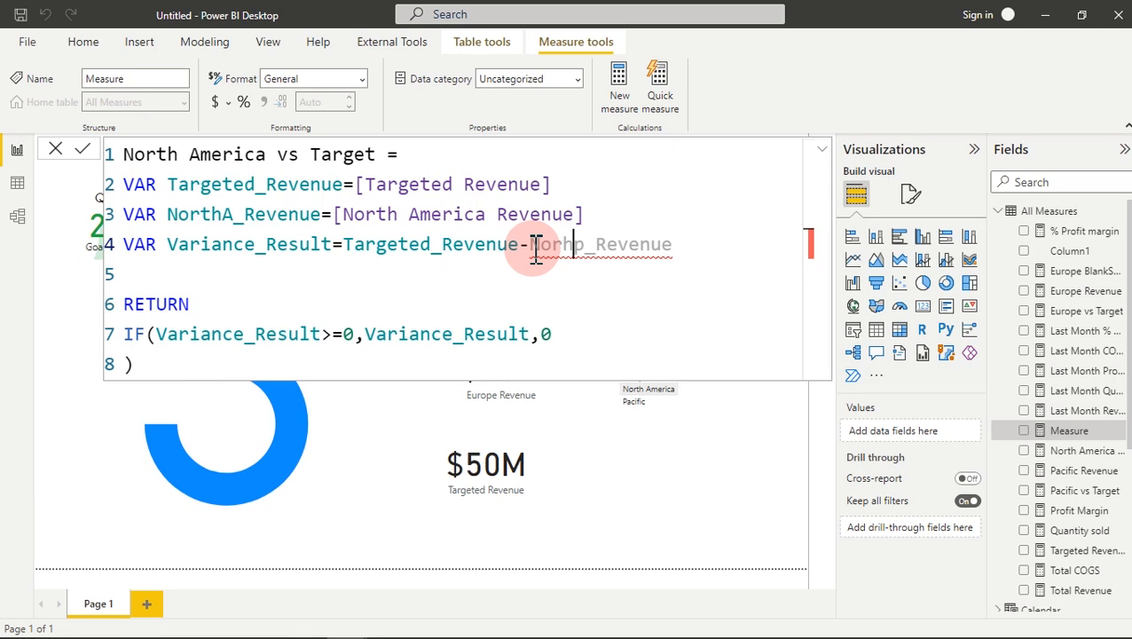
text(hA)
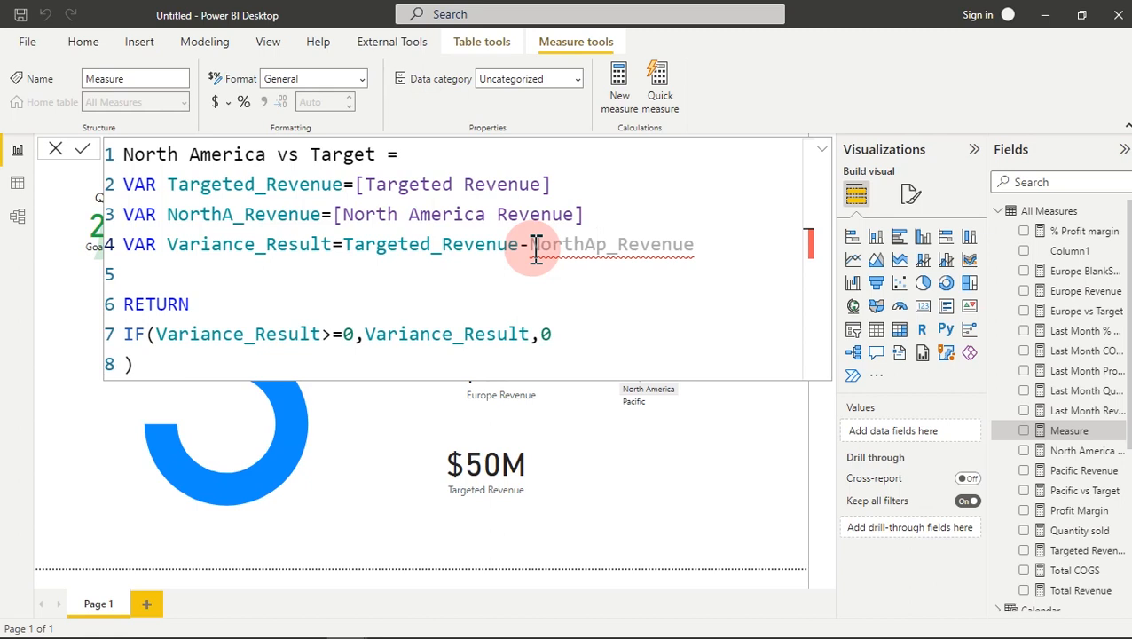
key(Delete)
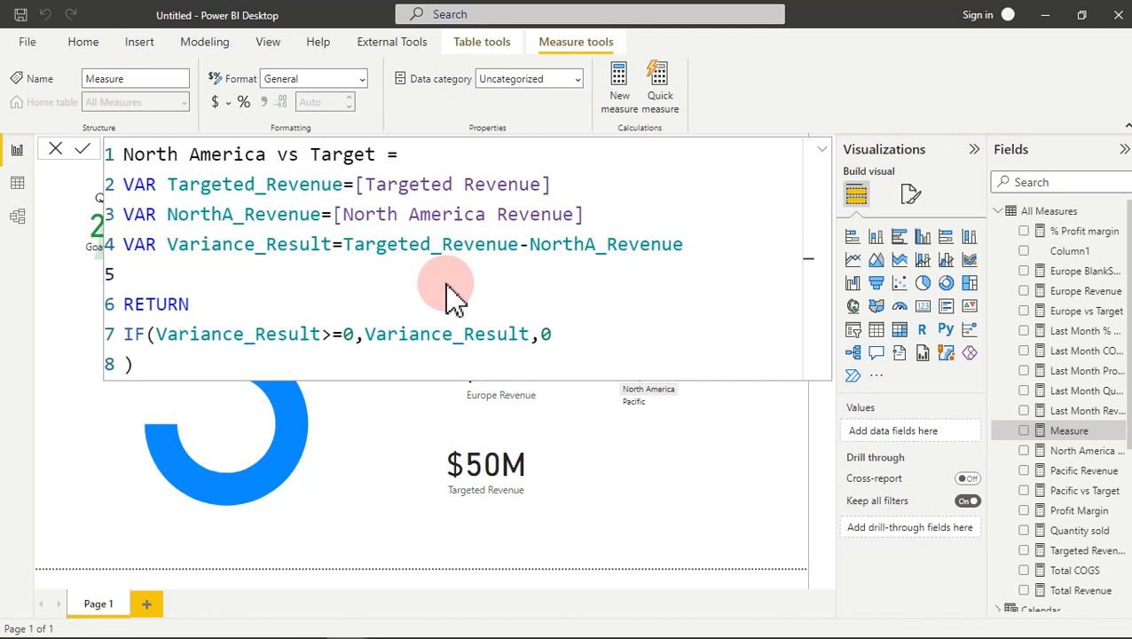
key(Return)
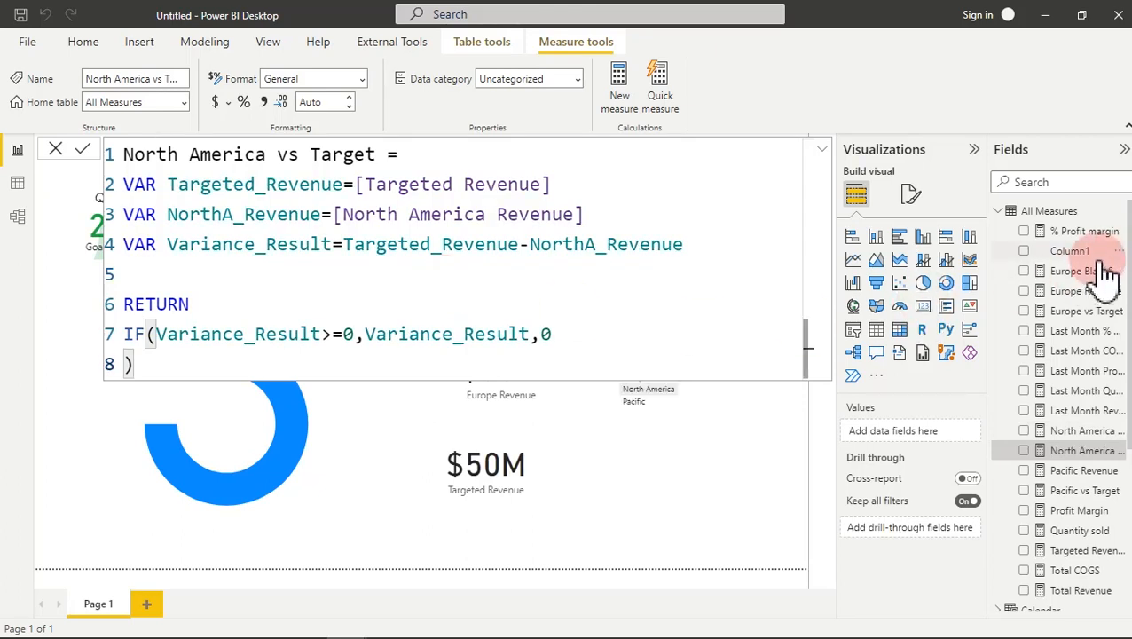
Step: Copy the Europe BlankSpace measure's full formula into a new measure
click(1080, 275)
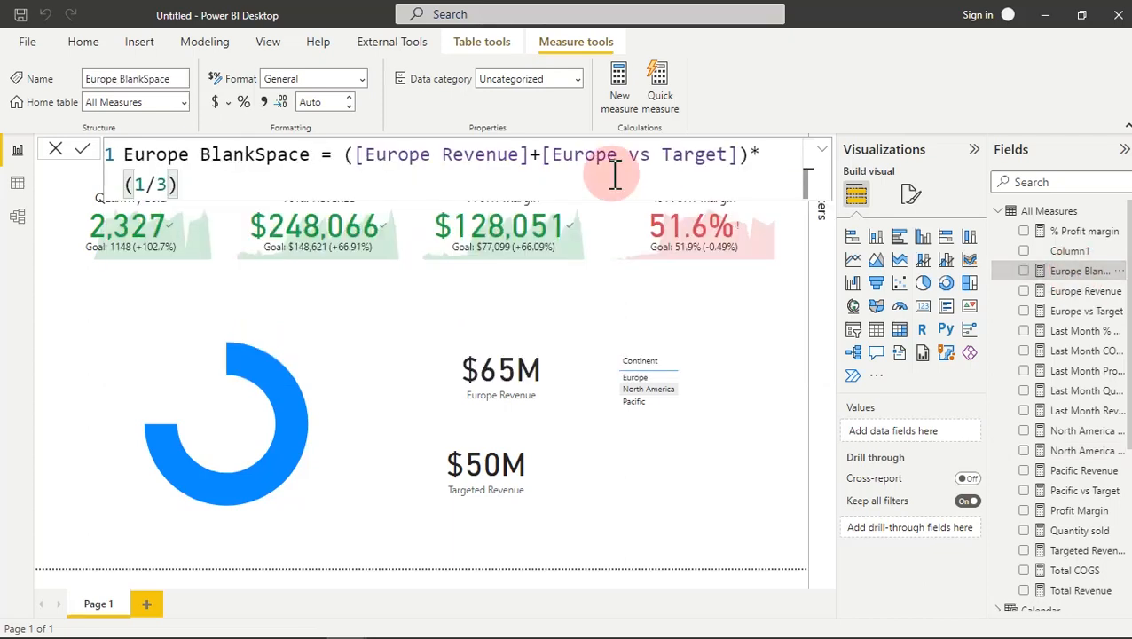
click(401, 162)
key(ctrl+a)
key(ctrl+c)
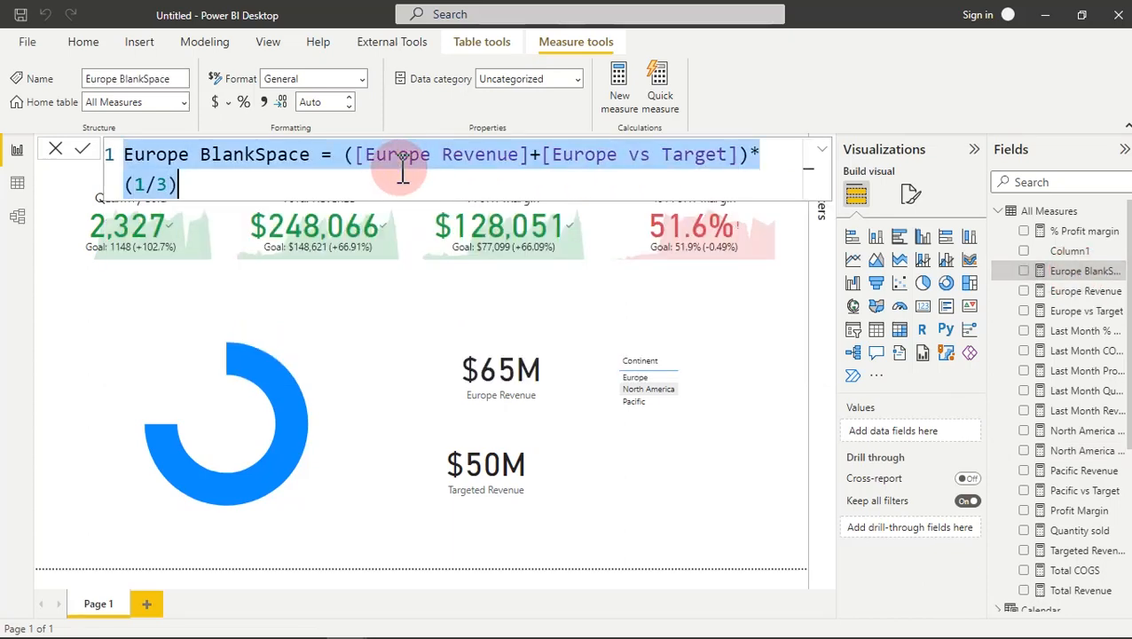
click(619, 81)
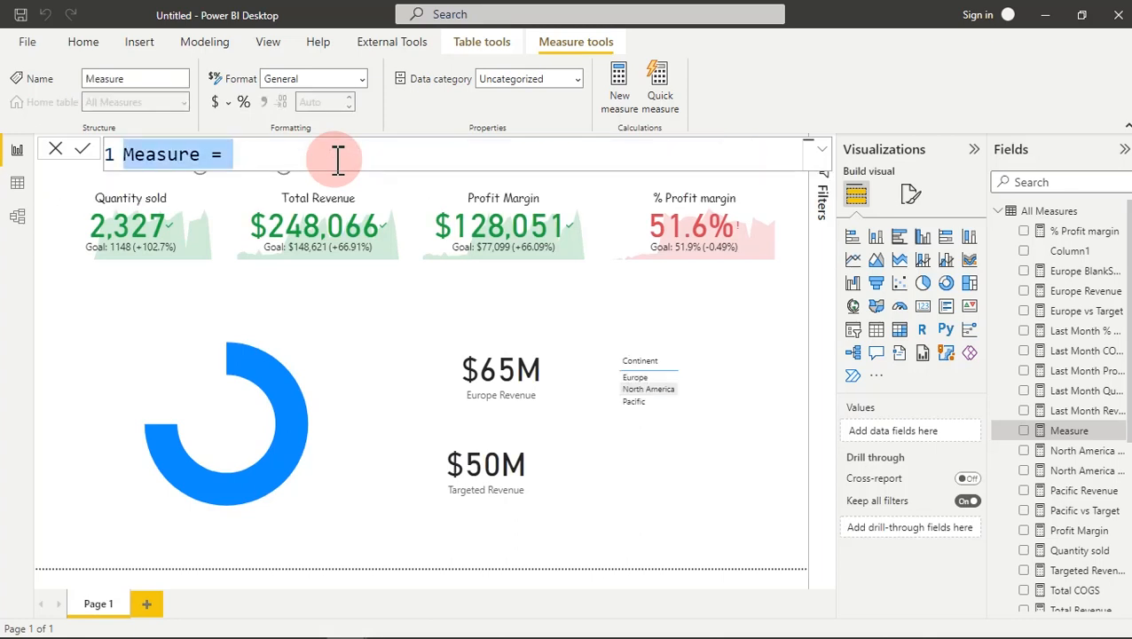
key(ctrl+v)
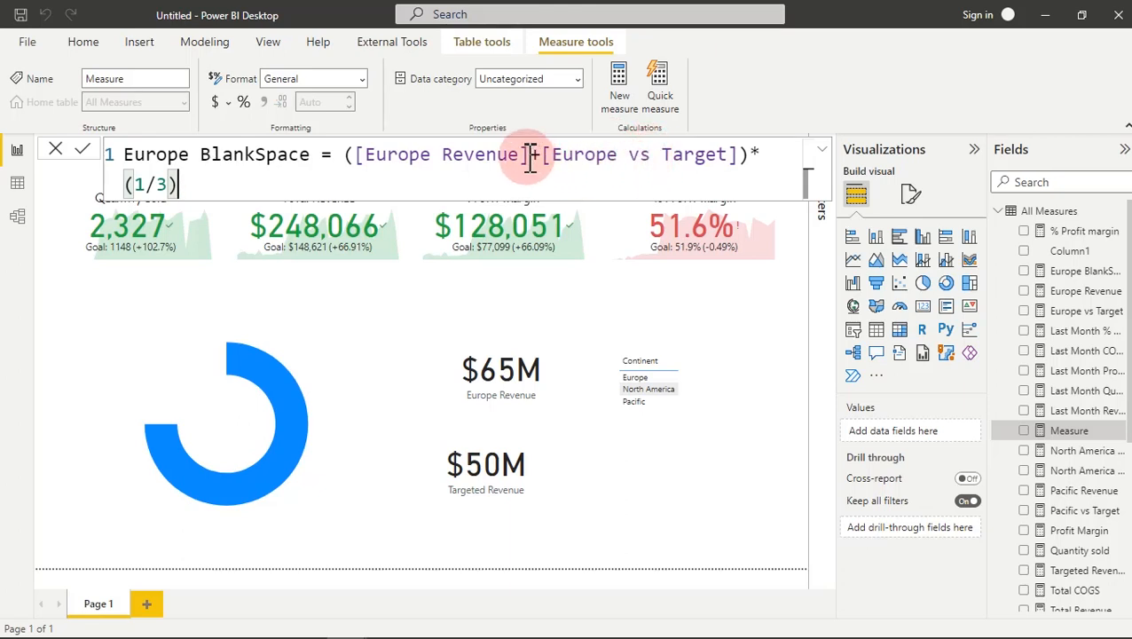
Step: Replace [Europe Revenue] with [Pacific Revenue] in the copied BlankSpace formula
drag(530, 156, 360, 165)
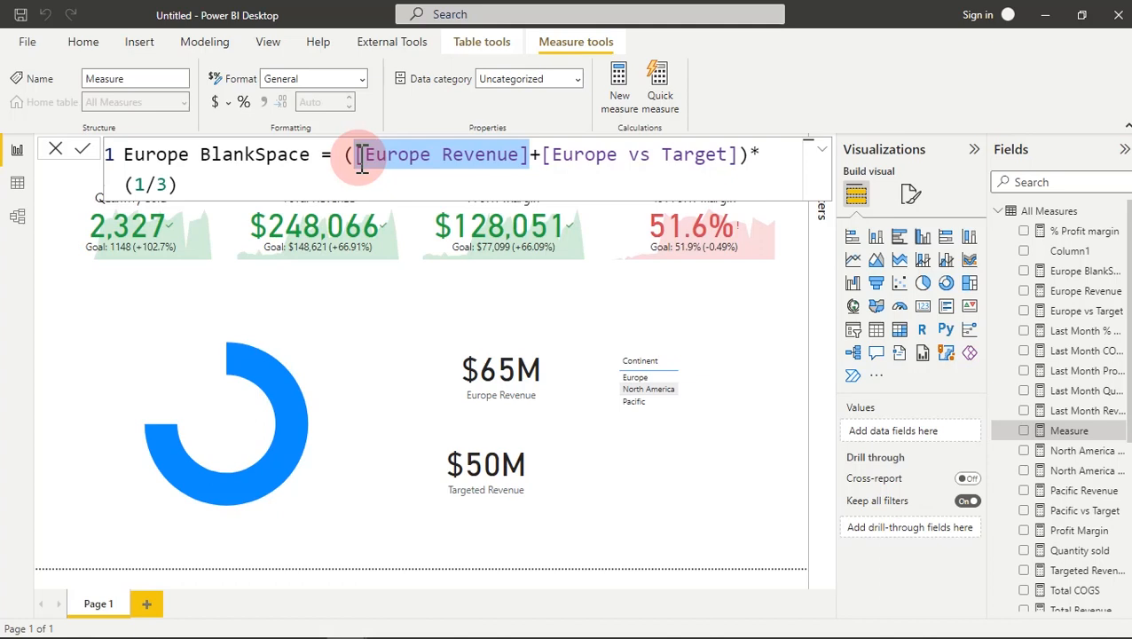
key(Delete)
text([)
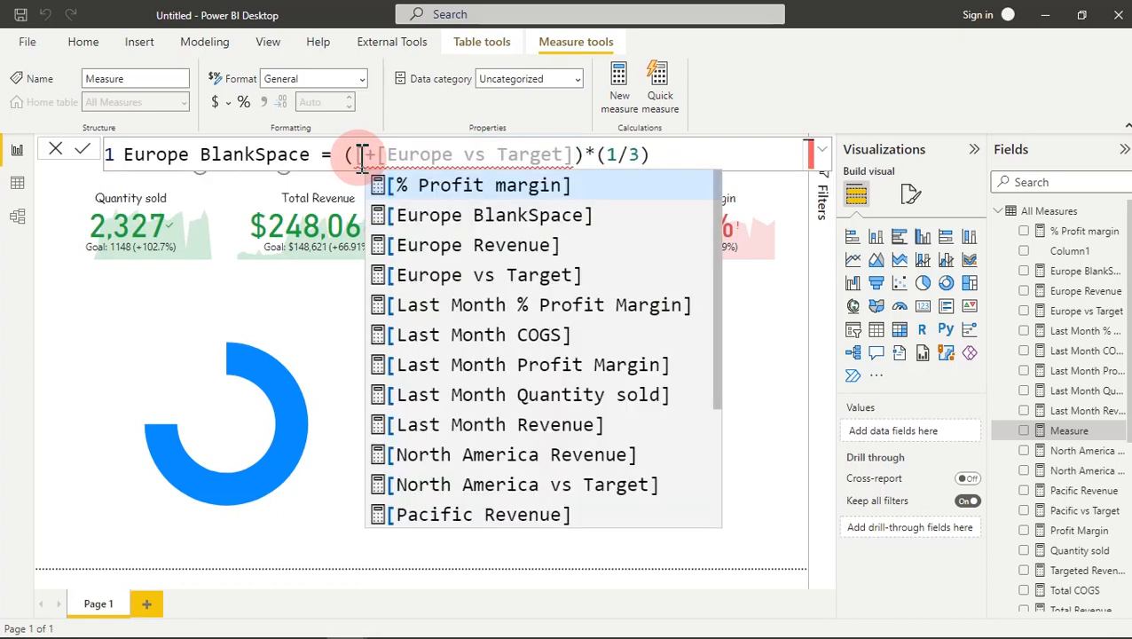
text(pac)
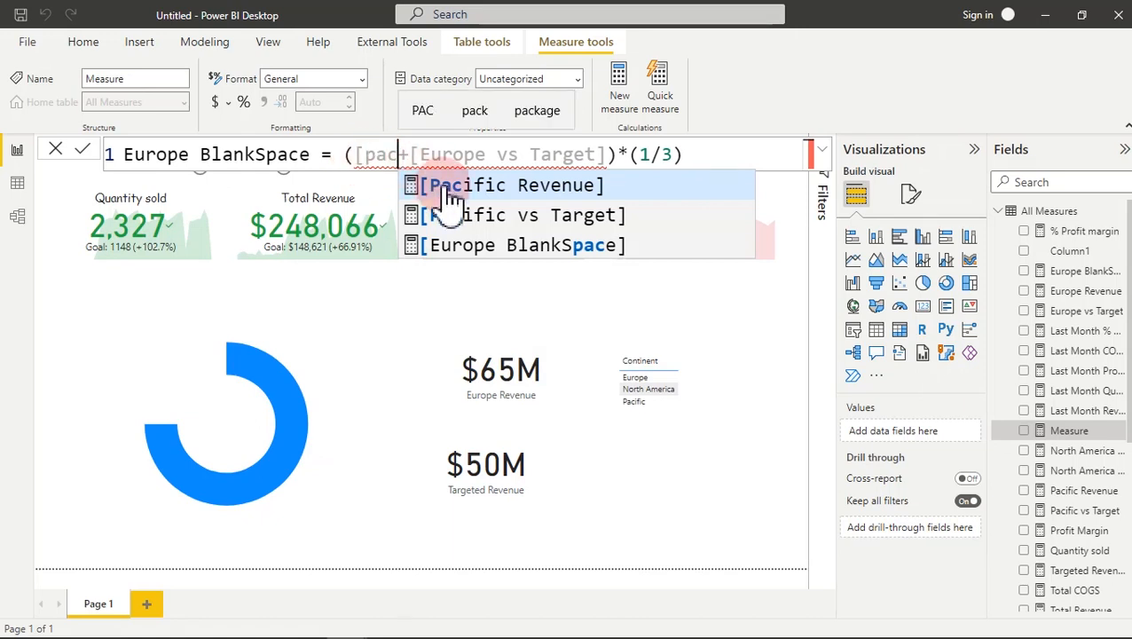
click(454, 186)
Step: Name the copied measure Pacific BlankSpace and save it
click(184, 153)
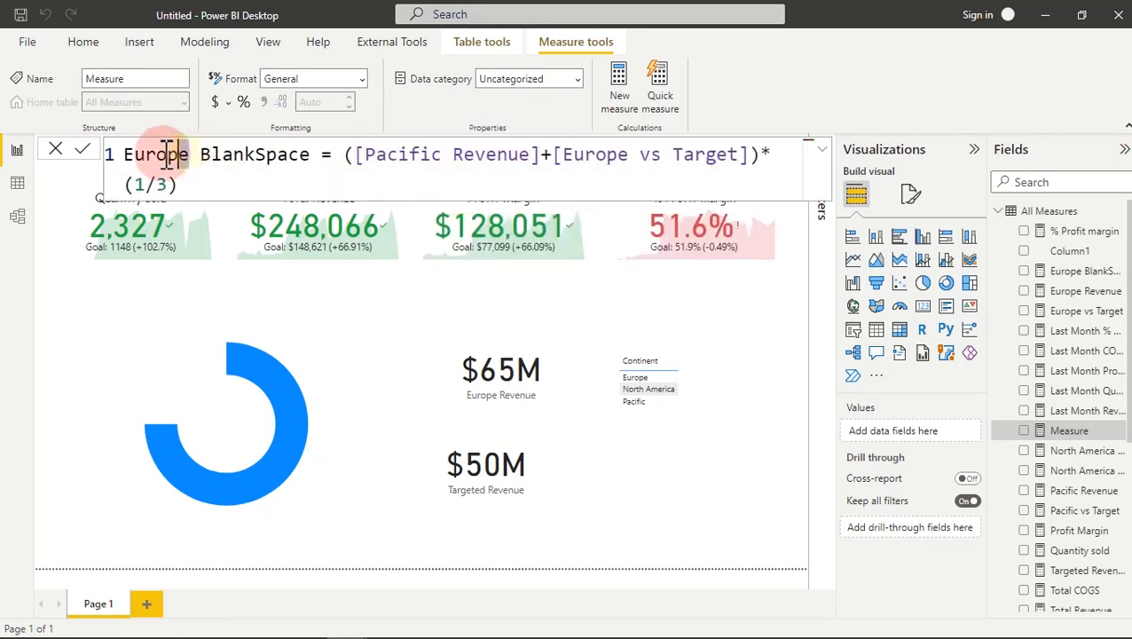
drag(167, 154, 102, 178)
text(Pacific)
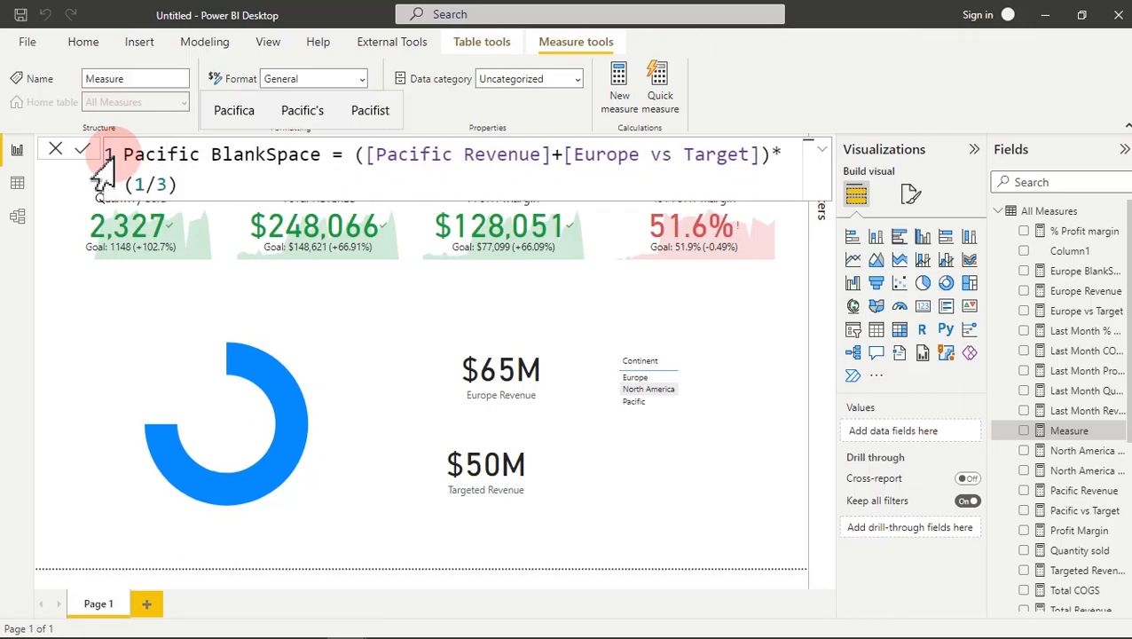
click(232, 165)
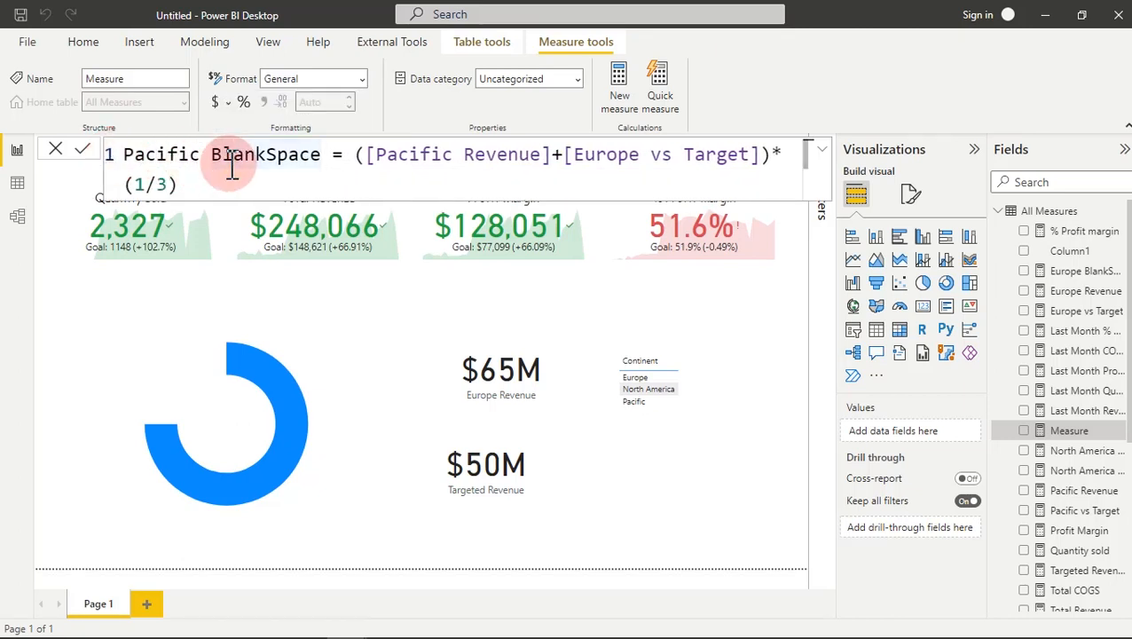
key(Return)
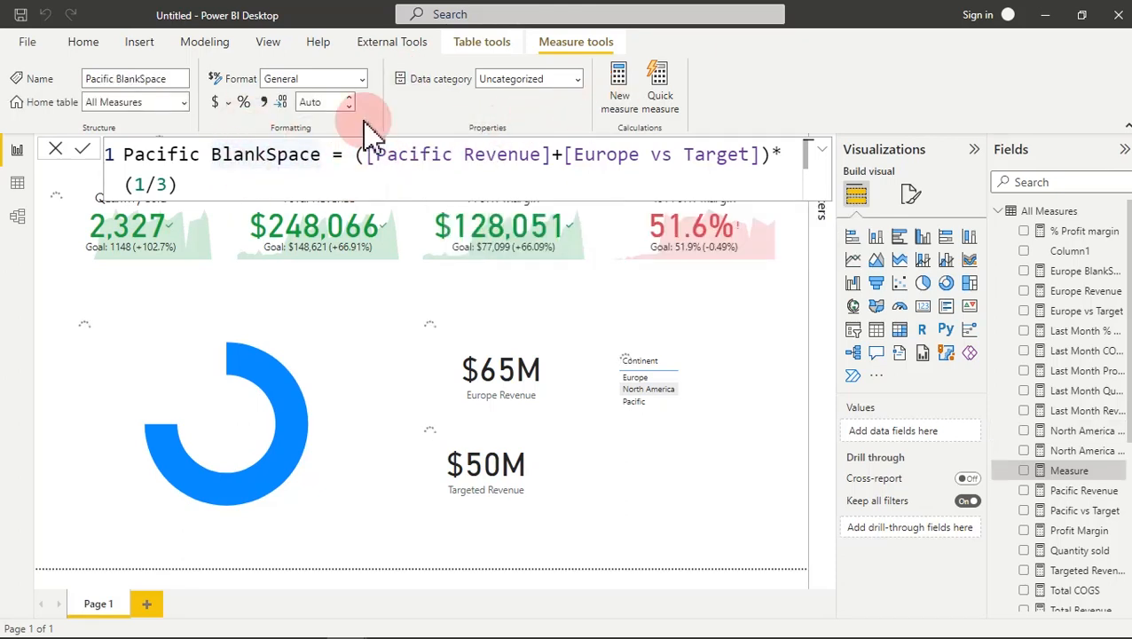
Step: Paste the Europe BlankSpace formula into another new measure and name it North America BlankSpace
click(625, 89)
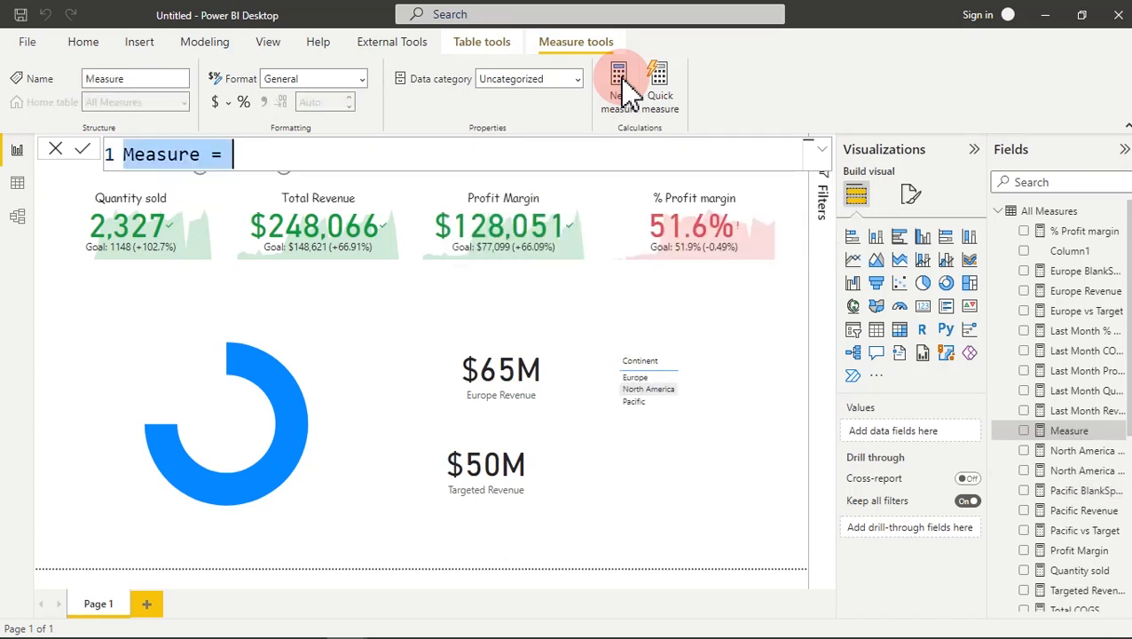
key(ctrl+v)
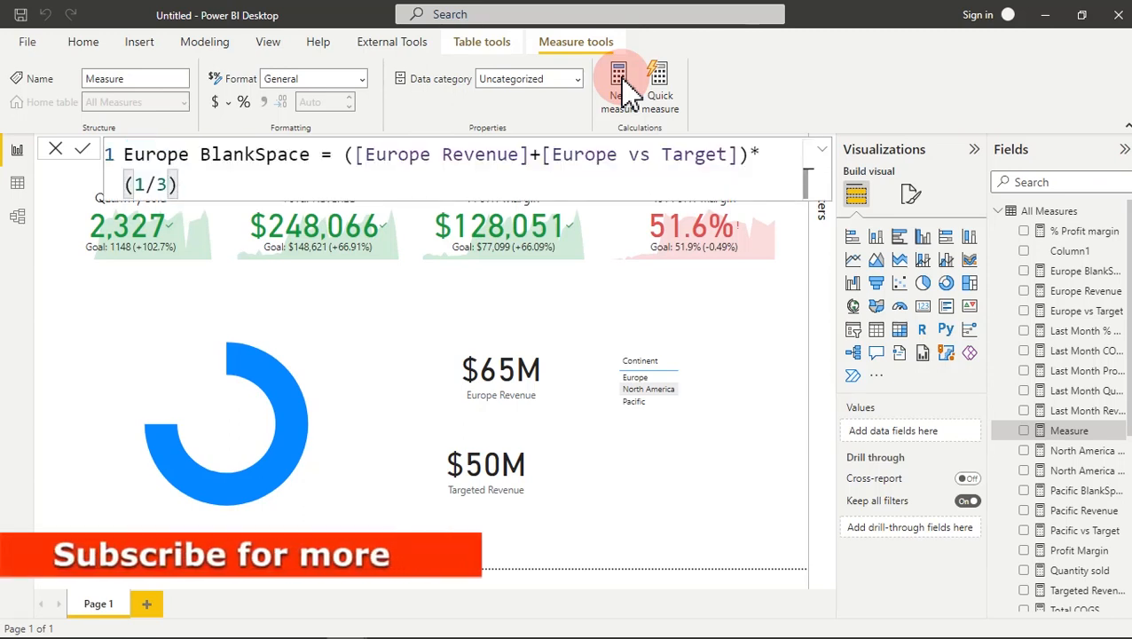
drag(190, 158, 90, 177)
text(North )
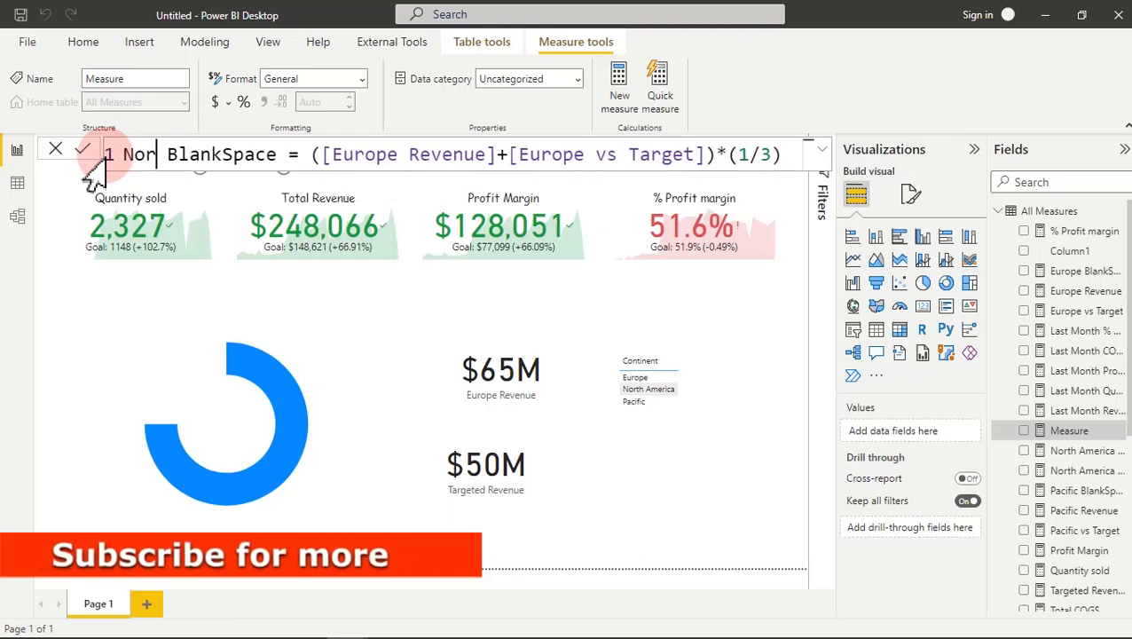
text(America)
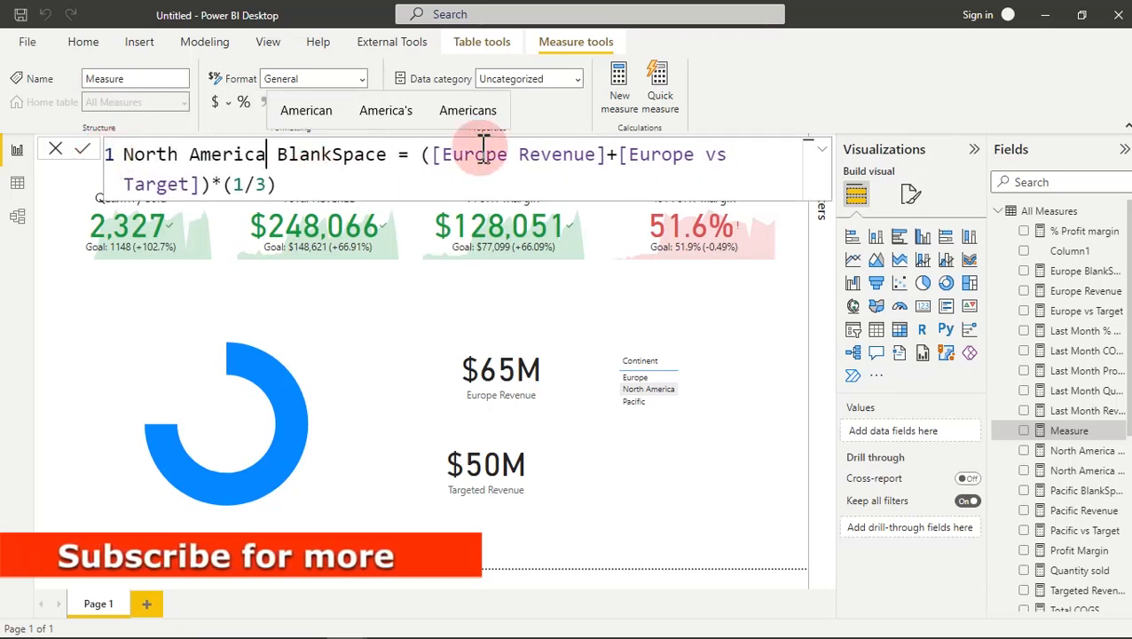
Step: Replace [Europe Revenue] with [North America Revenue] in the North America BlankSpace formula and save the measure
drag(603, 154, 436, 158)
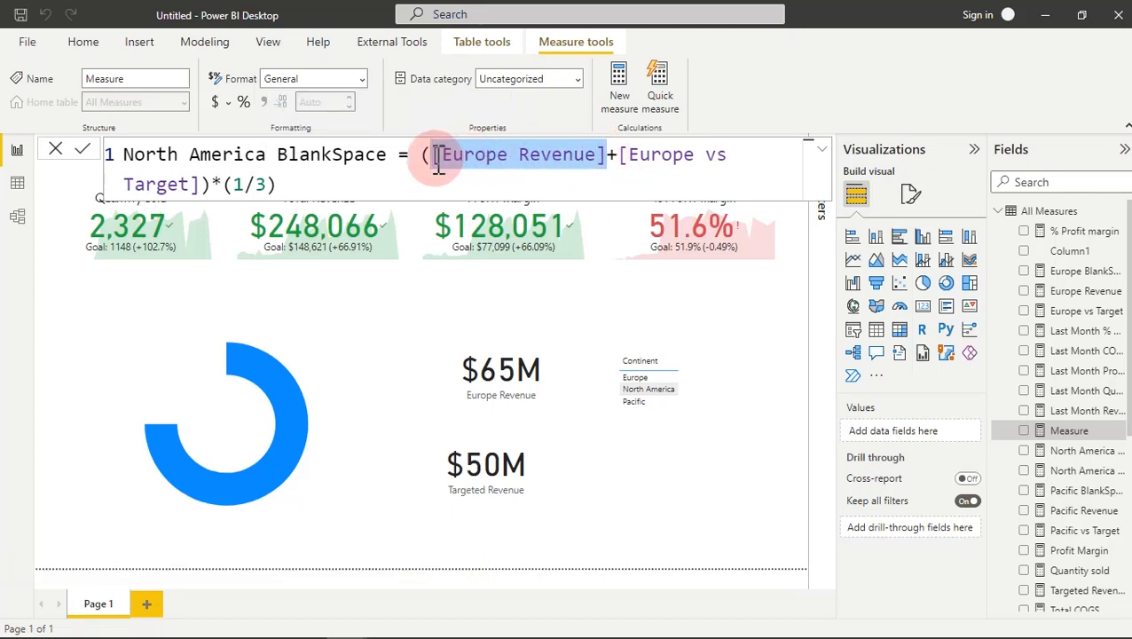
key(Delete)
text([nor)
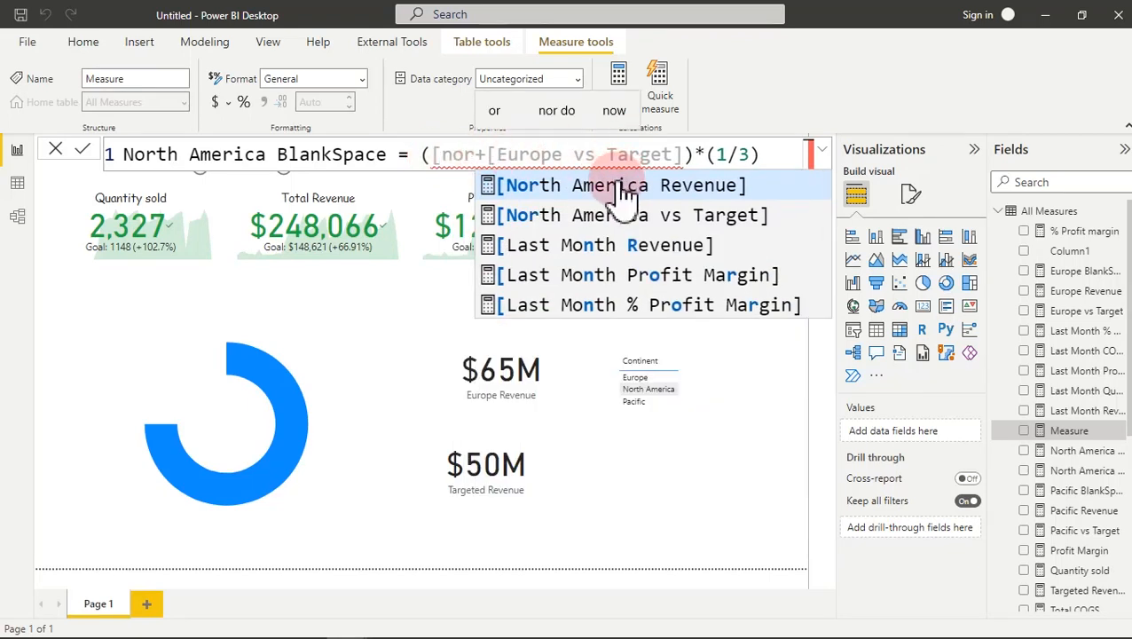
click(621, 186)
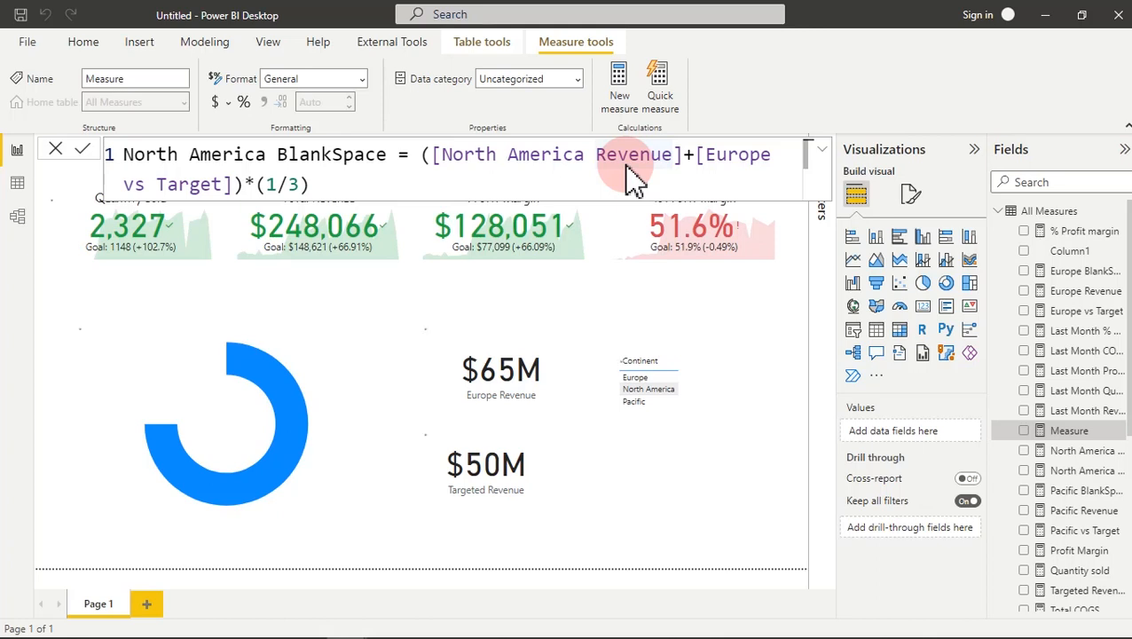
key(Return)
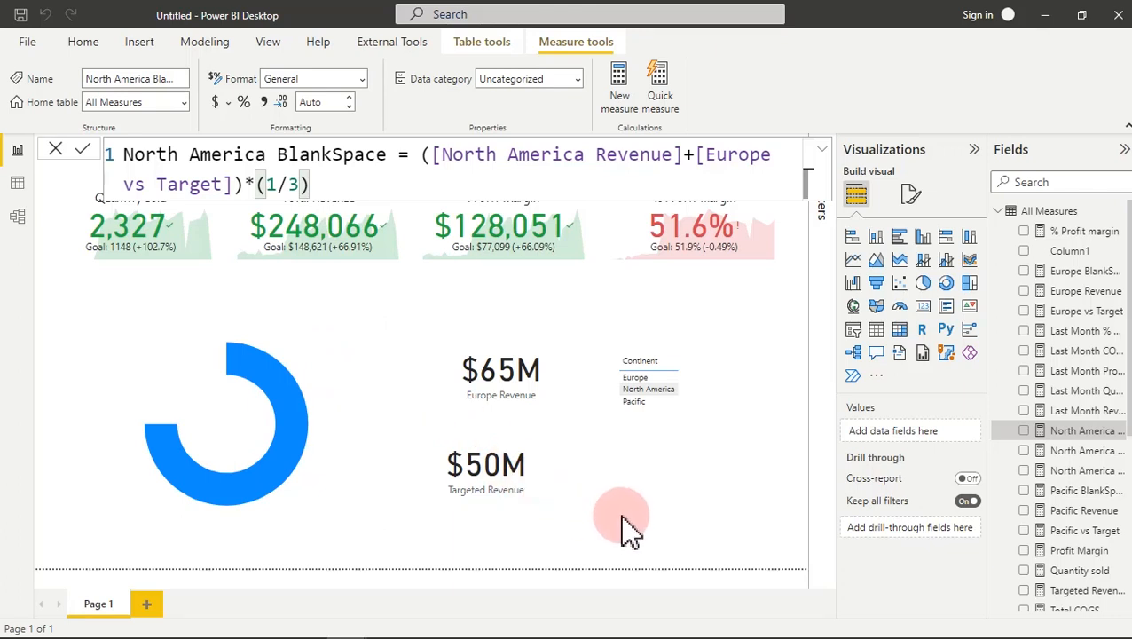
Step: Delete the Europe Revenue and Targeted Revenue cards and place a copy of the Europe donut chart in the freed space
drag(611, 532, 417, 291)
key(Delete)
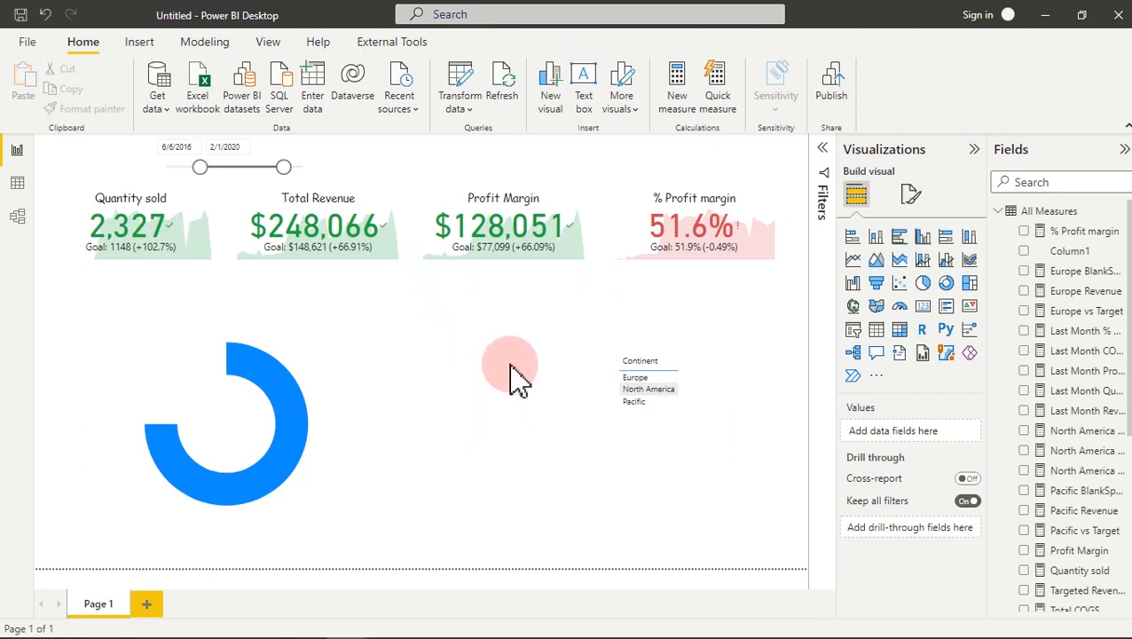
click(311, 360)
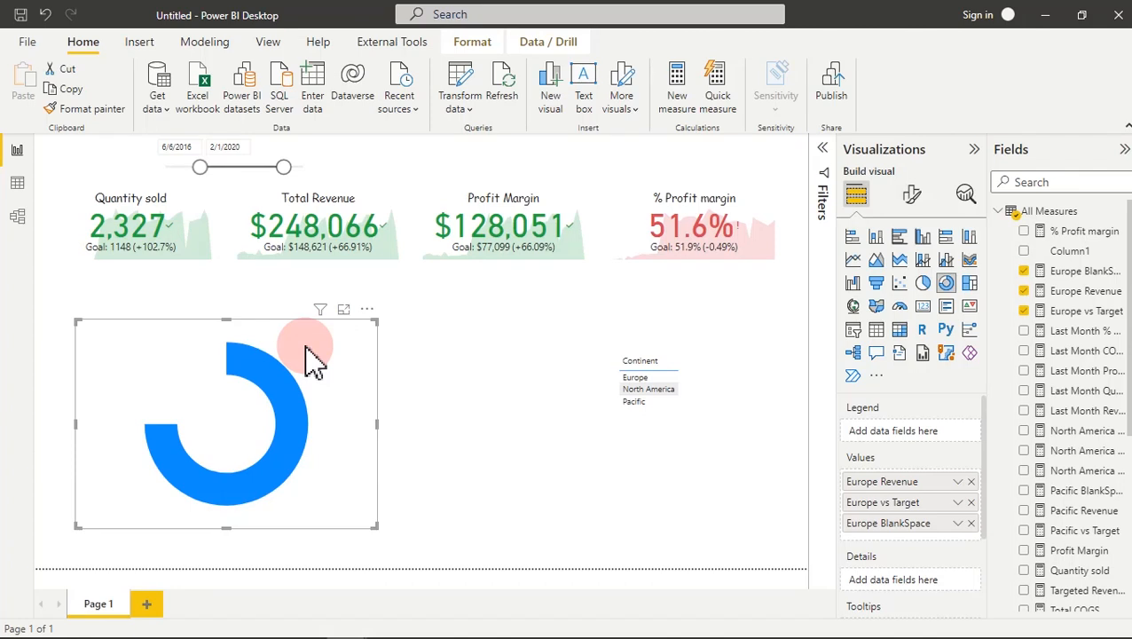
click(27, 89)
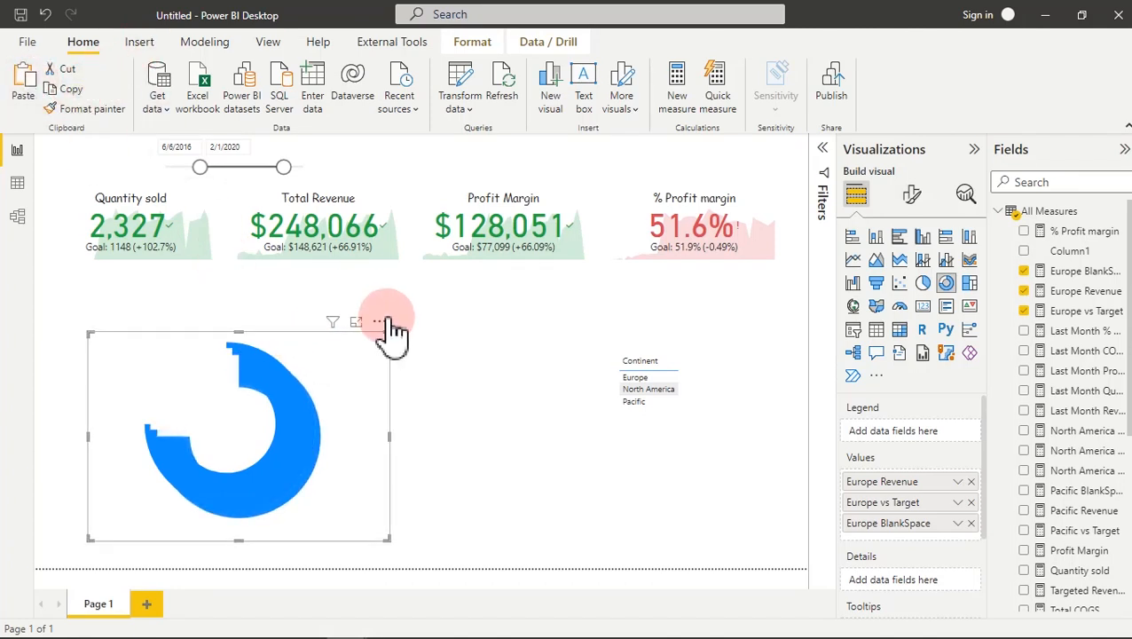
drag(384, 336, 685, 421)
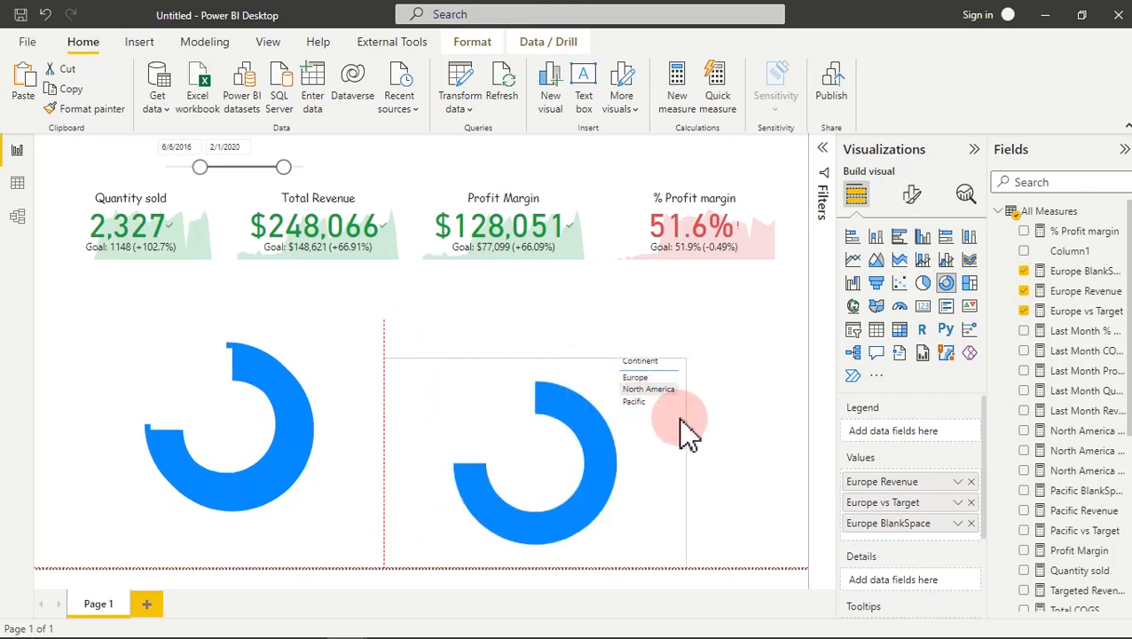
Step: Place a second donut copy in the middle of the page and move the first copy to the page's right edge
click(348, 373)
drag(372, 326, 488, 288)
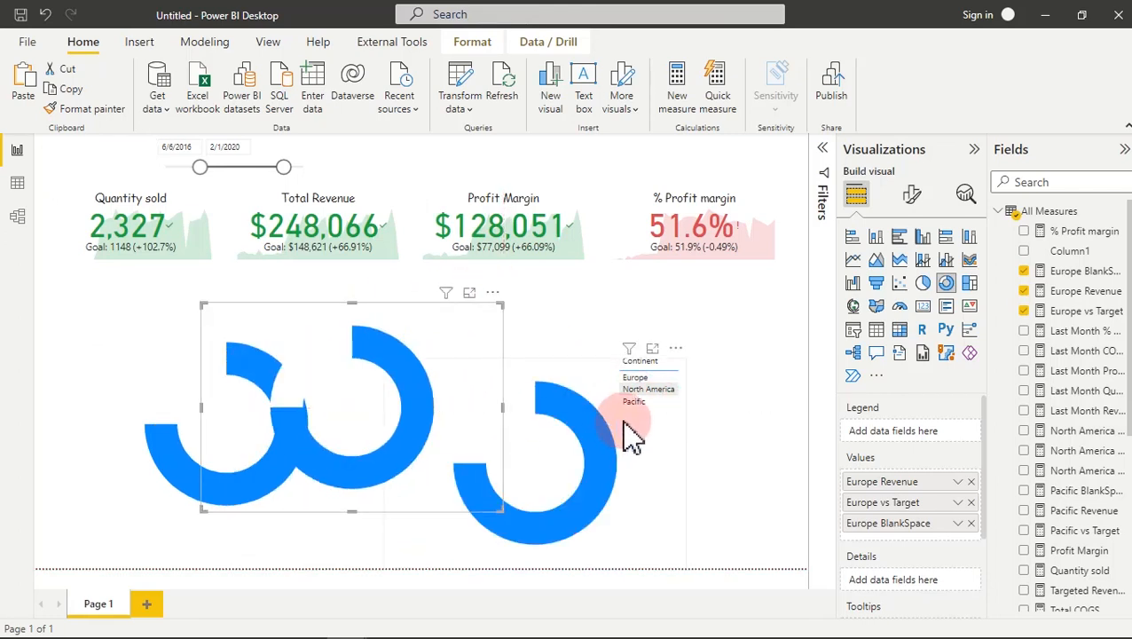
drag(683, 364, 843, 366)
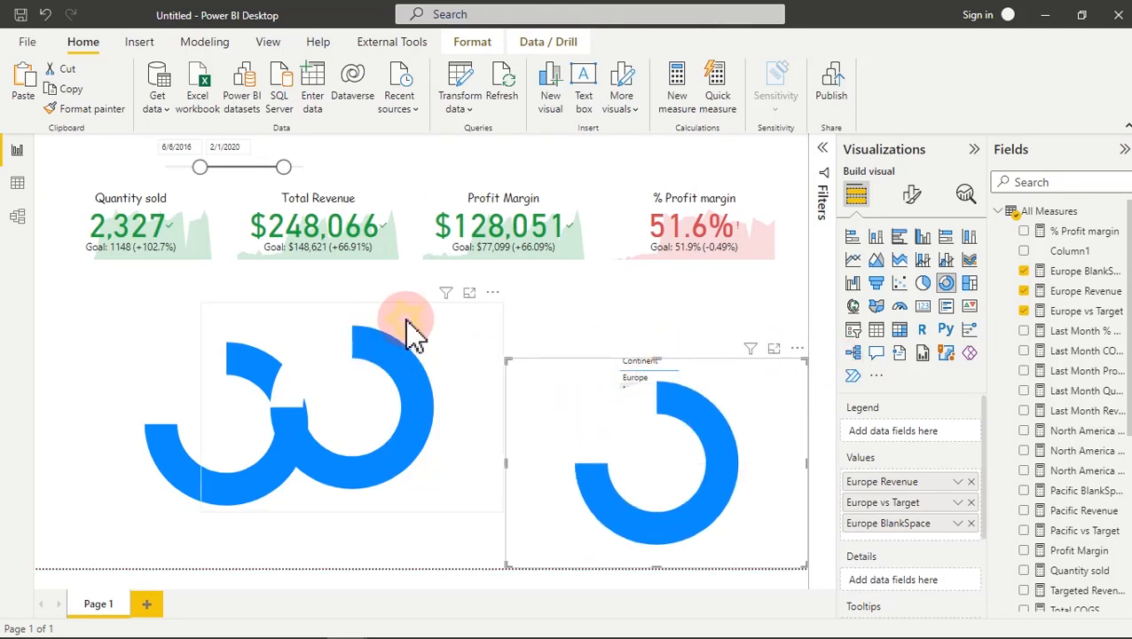
click(499, 307)
drag(499, 296, 564, 306)
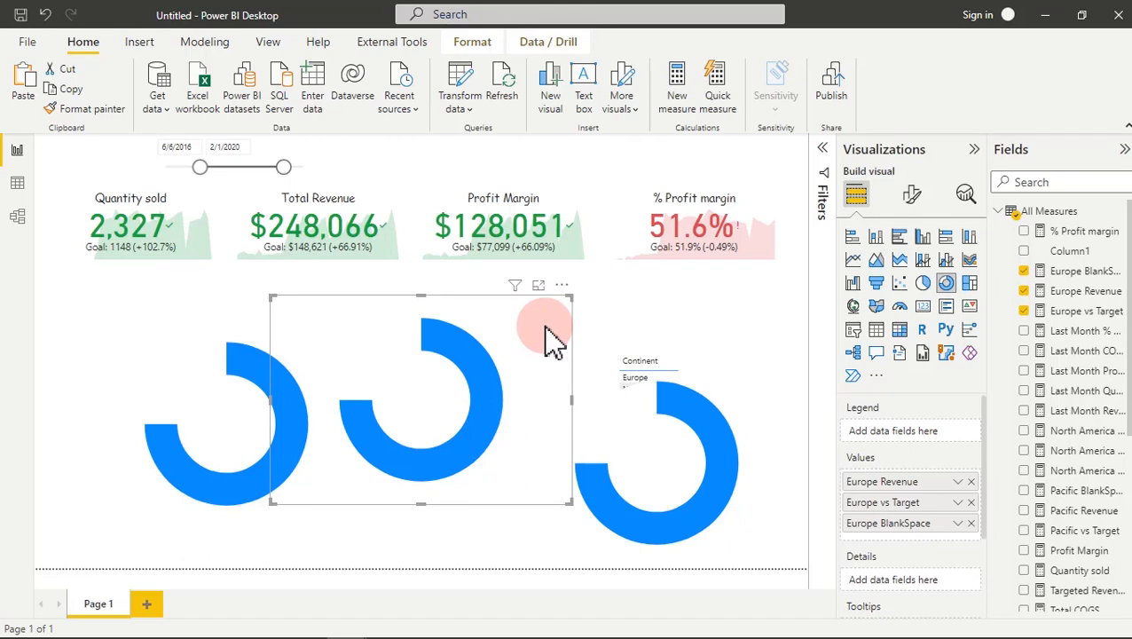
Step: Remove Europe Revenue, Europe vs Target and Europe BlankSpace from the middle donut chart's values
click(971, 481)
click(971, 481)
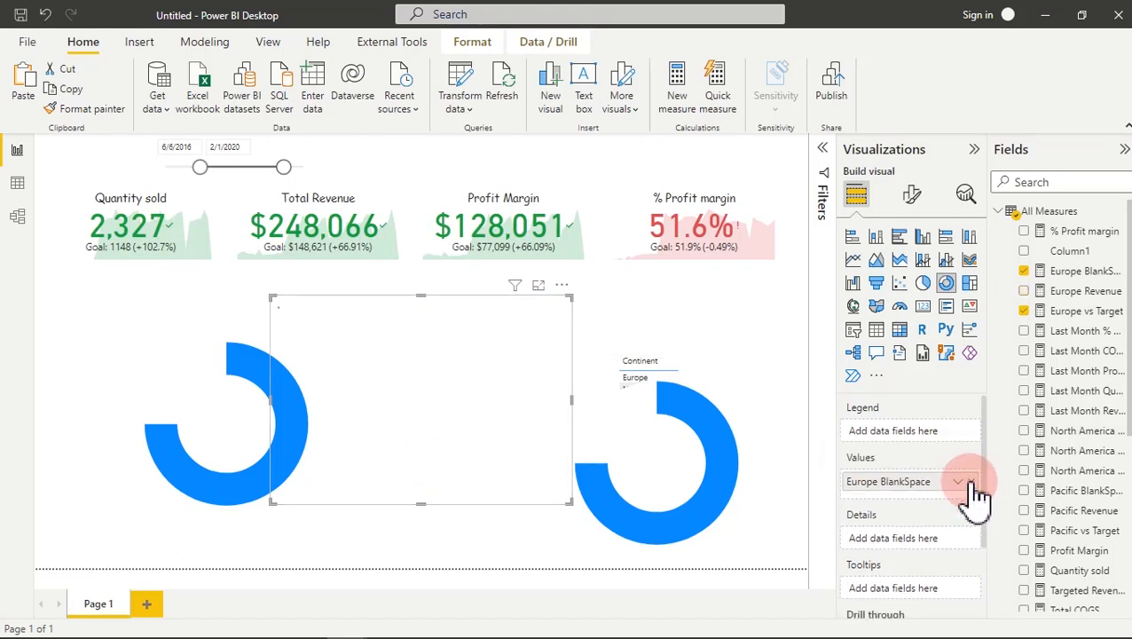
click(972, 481)
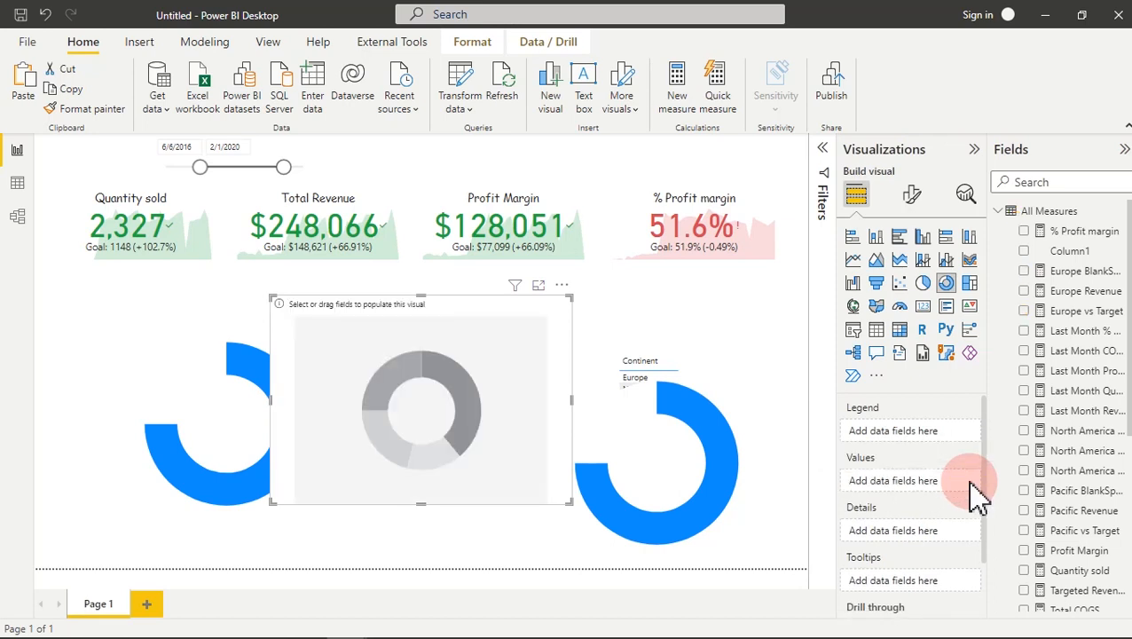
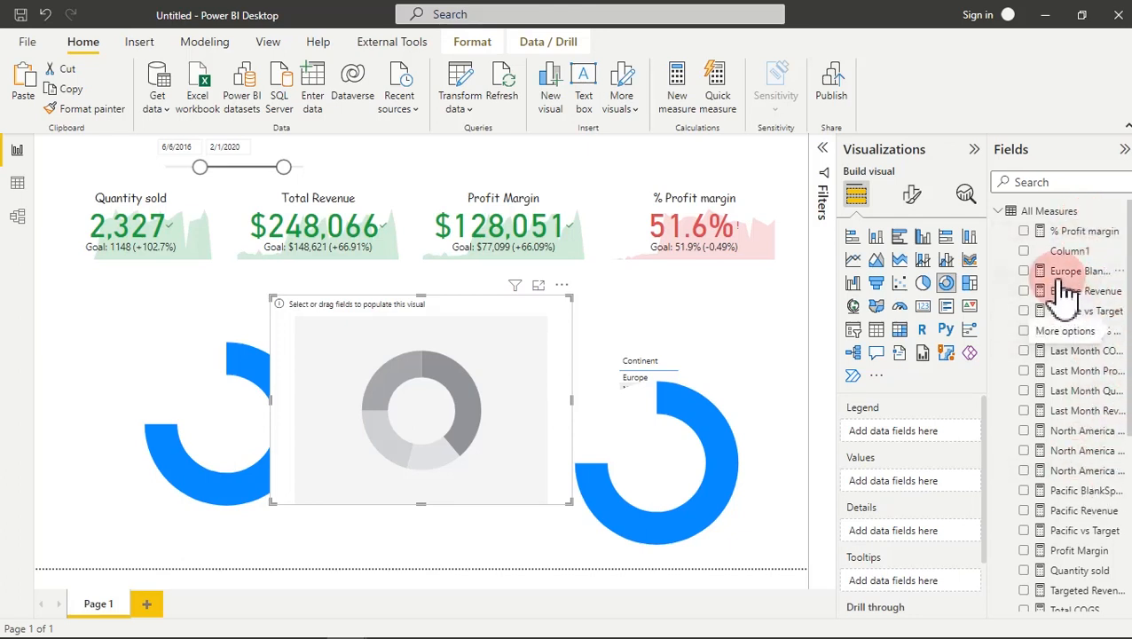
Step: Add North America Revenue, North America vs Target and North America BlankSpace as values of the middle donut chart
drag(1093, 277, 1119, 321)
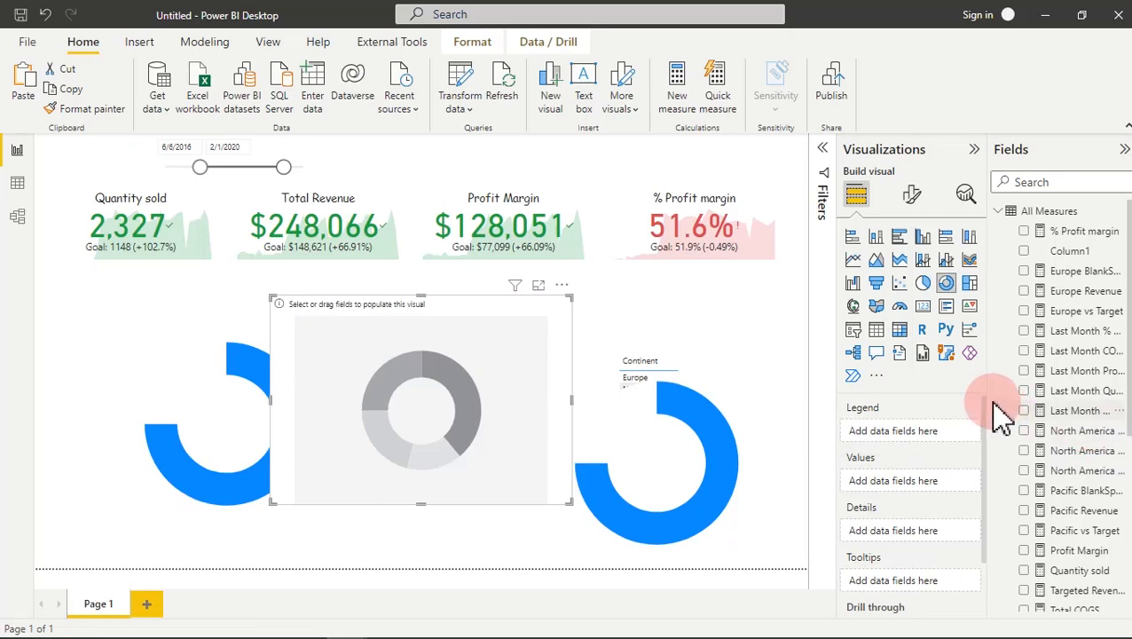
drag(986, 381, 937, 407)
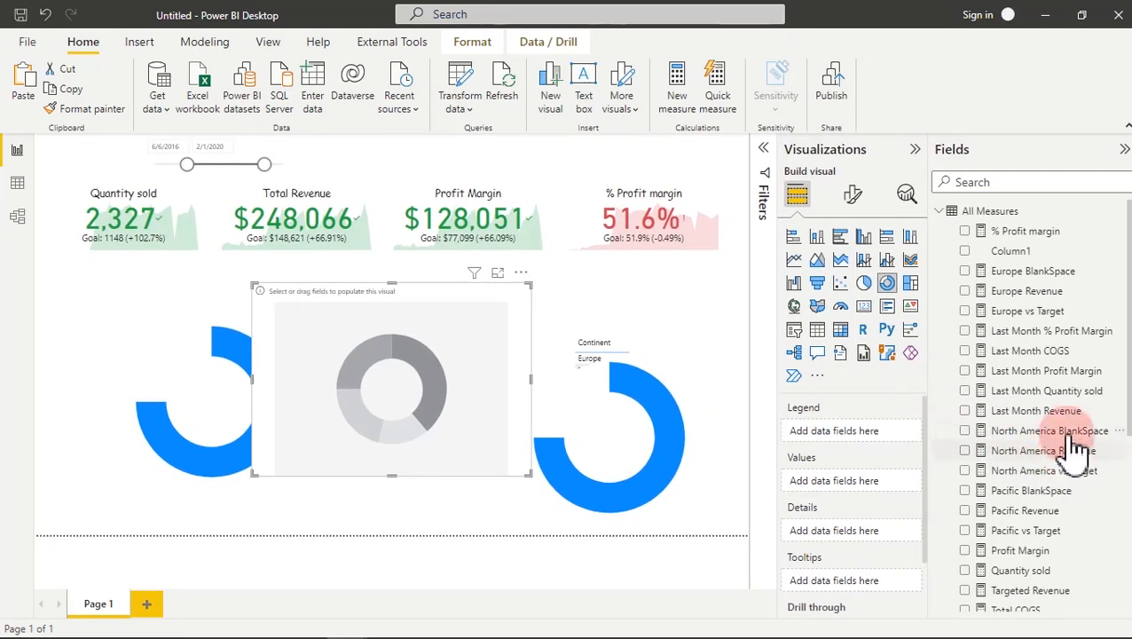
drag(1029, 460, 902, 467)
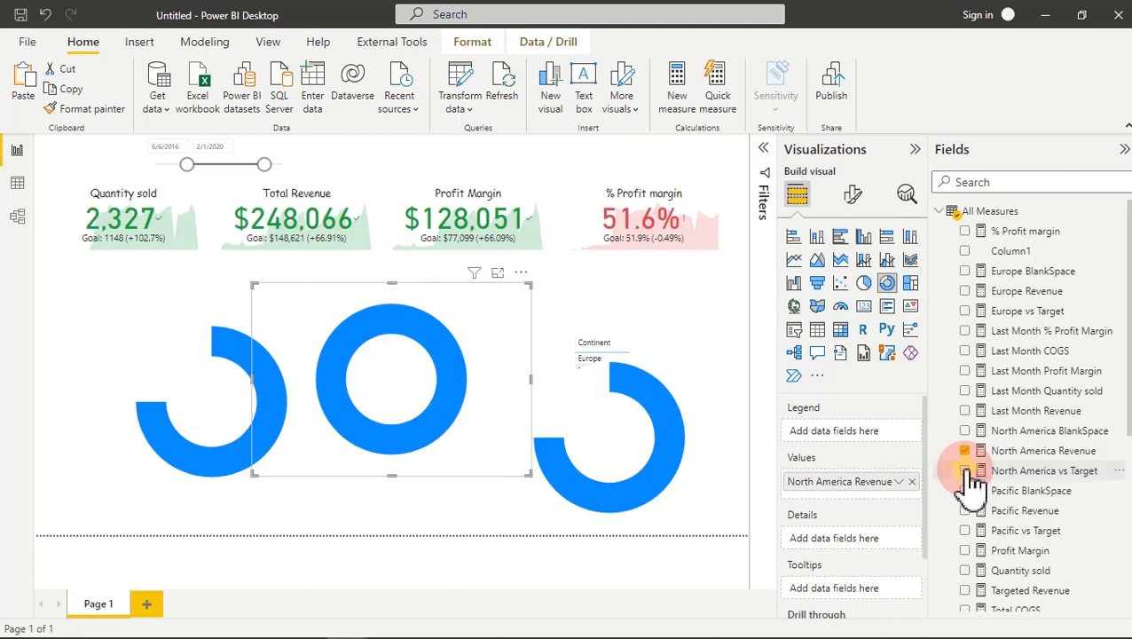
click(965, 470)
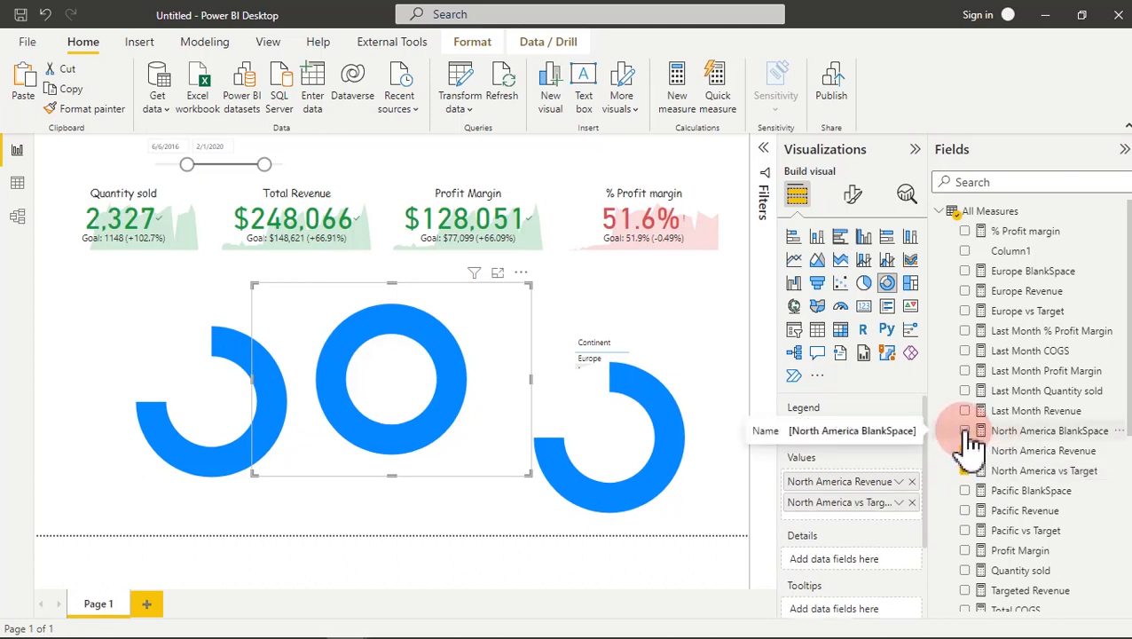
click(966, 431)
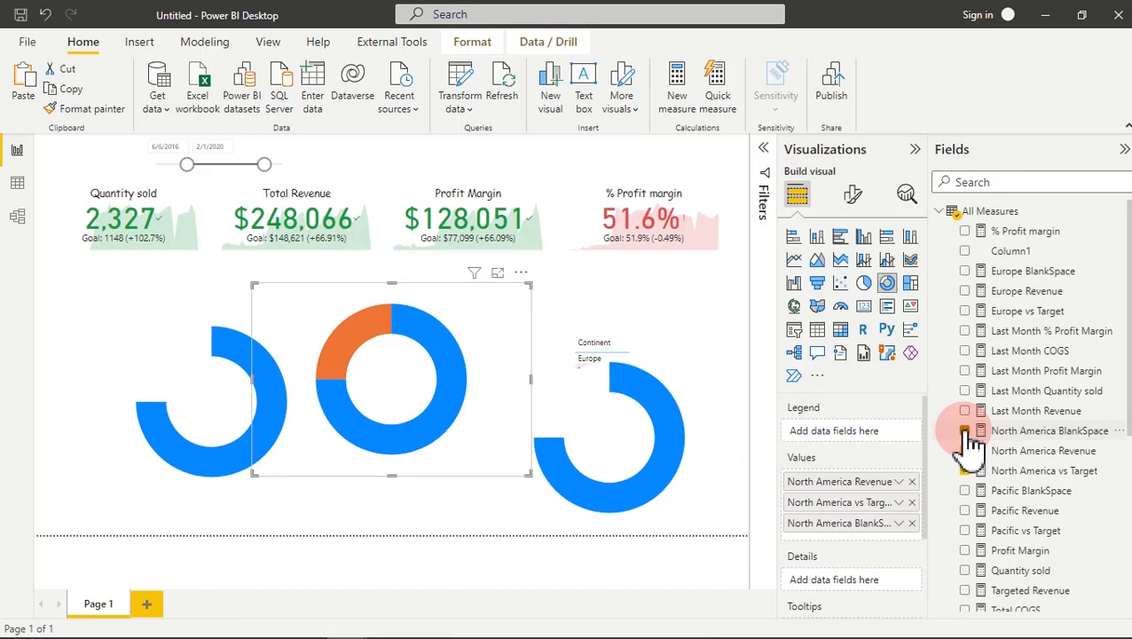
Step: Set the date slicer's end date to 11/12/2018 and open the formatting options of the North America donut chart
drag(263, 165, 239, 168)
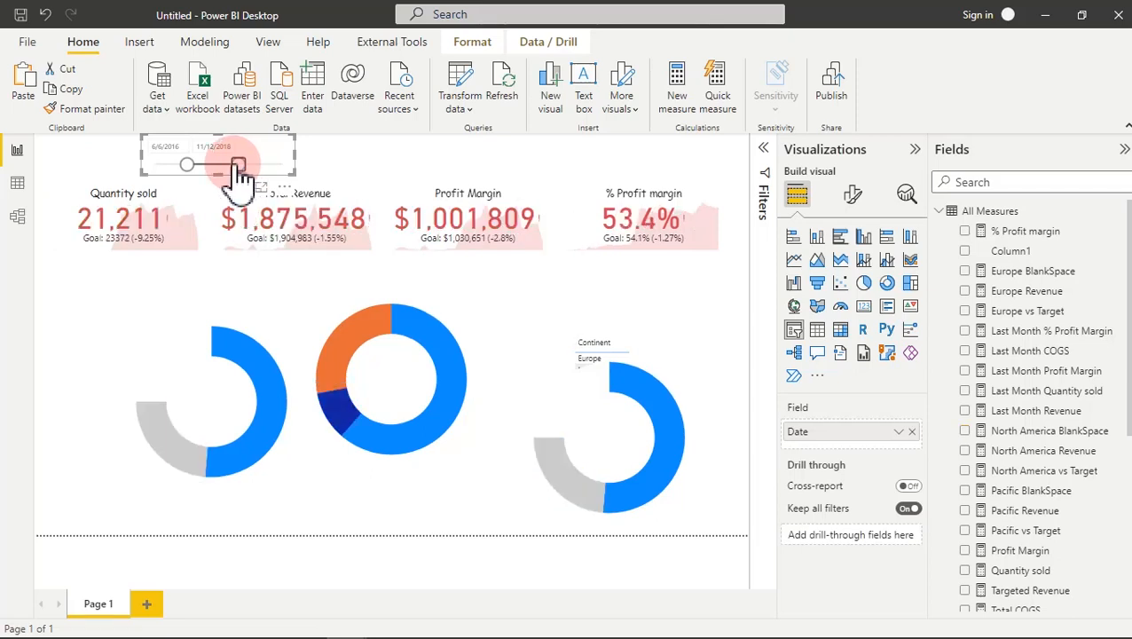
click(483, 340)
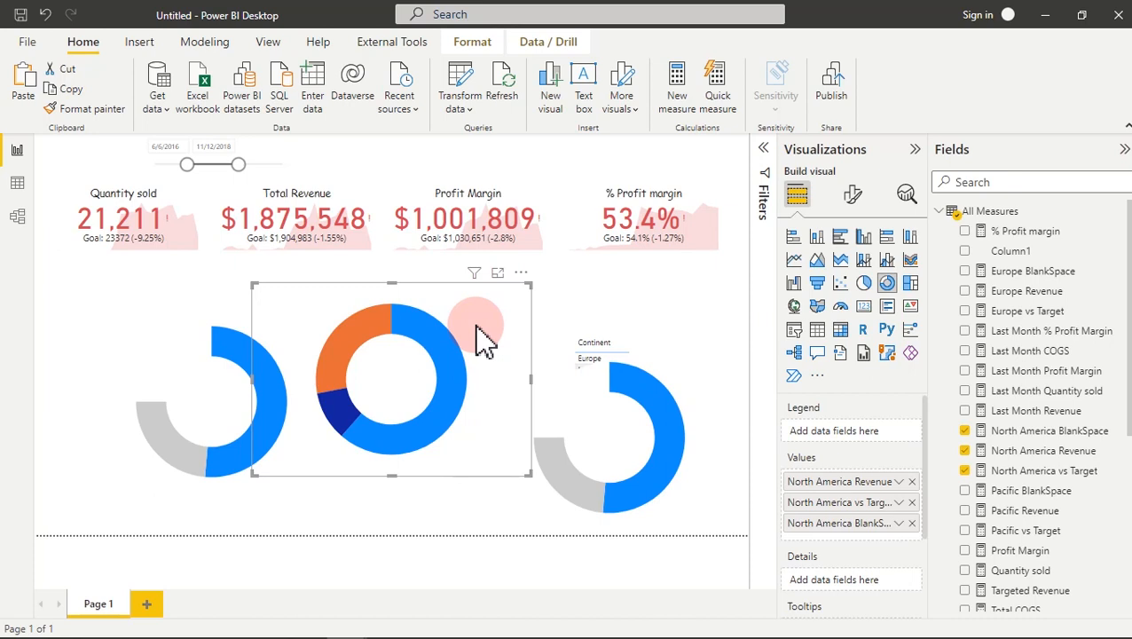
click(854, 197)
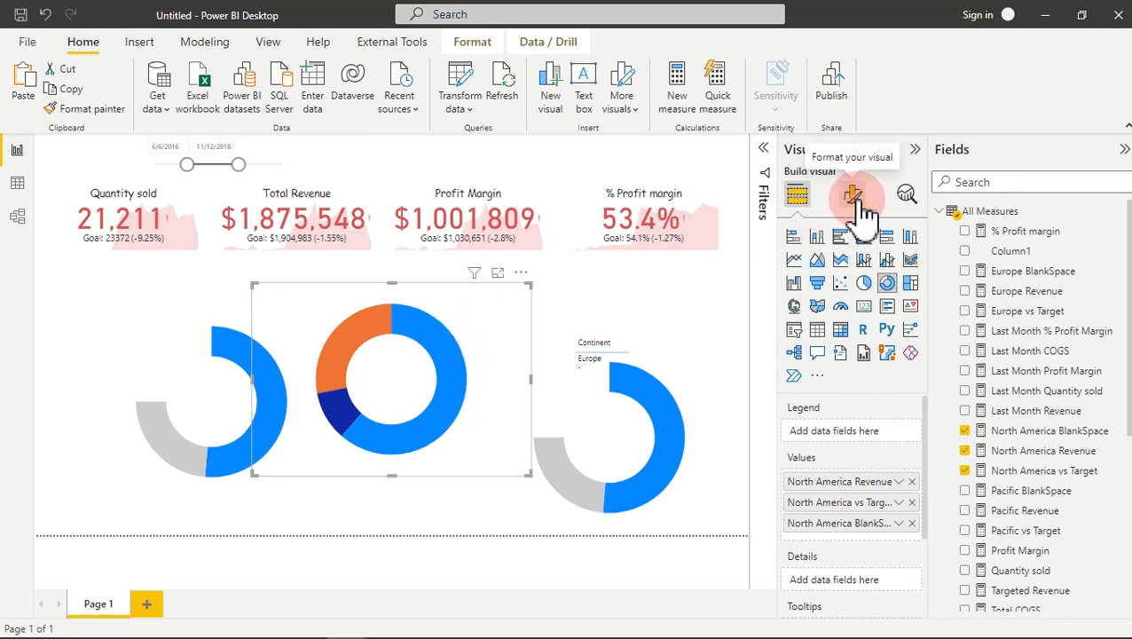
click(907, 308)
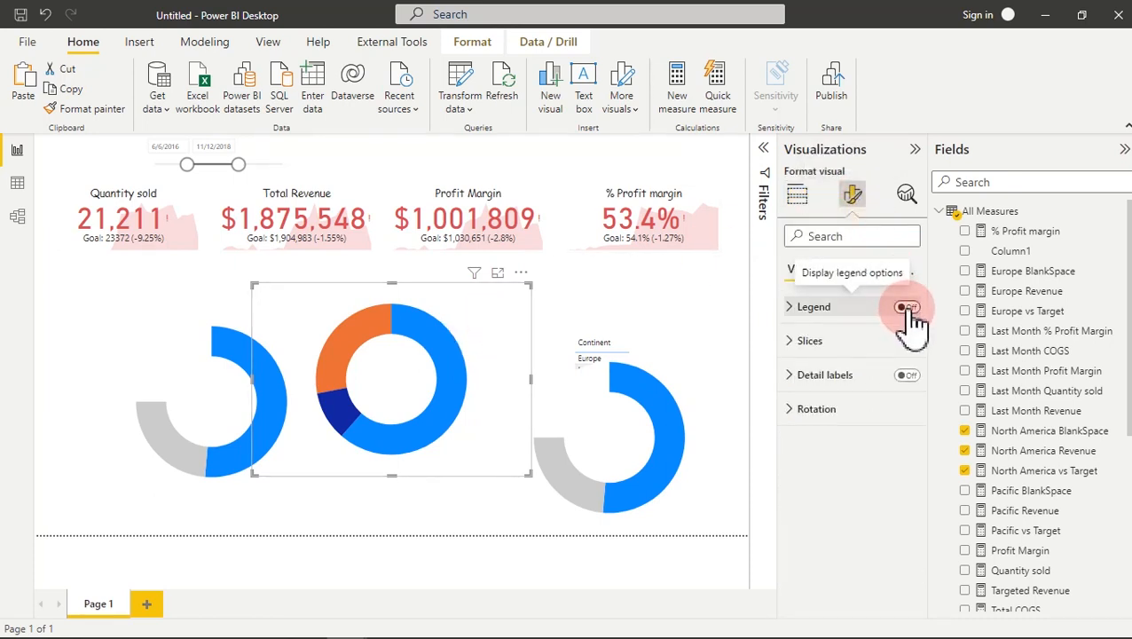
click(853, 270)
click(906, 341)
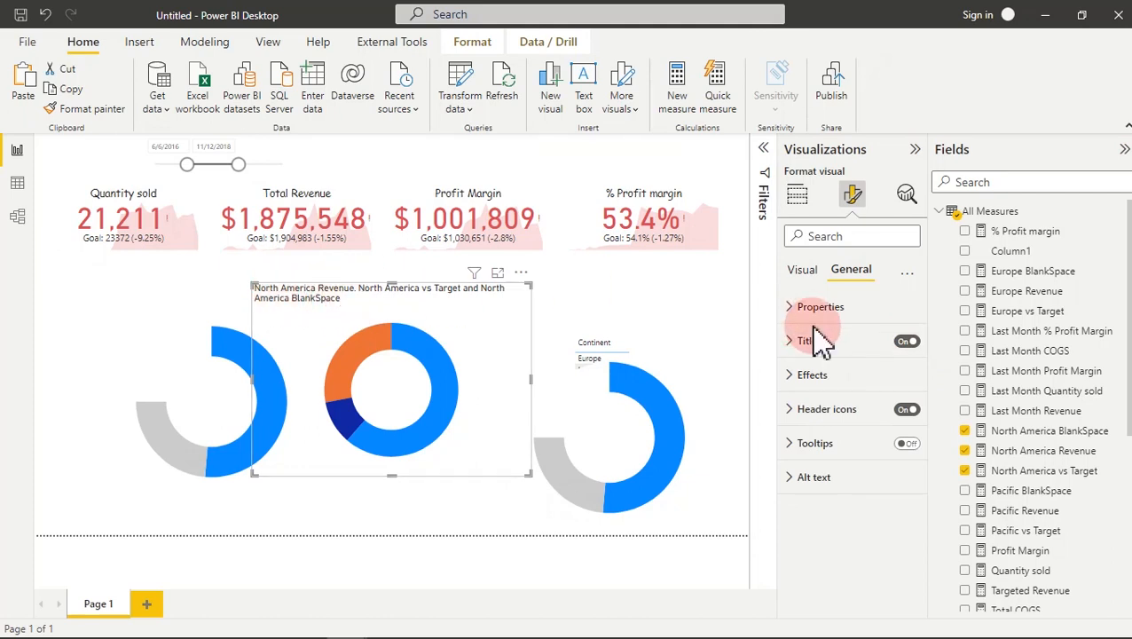
click(906, 345)
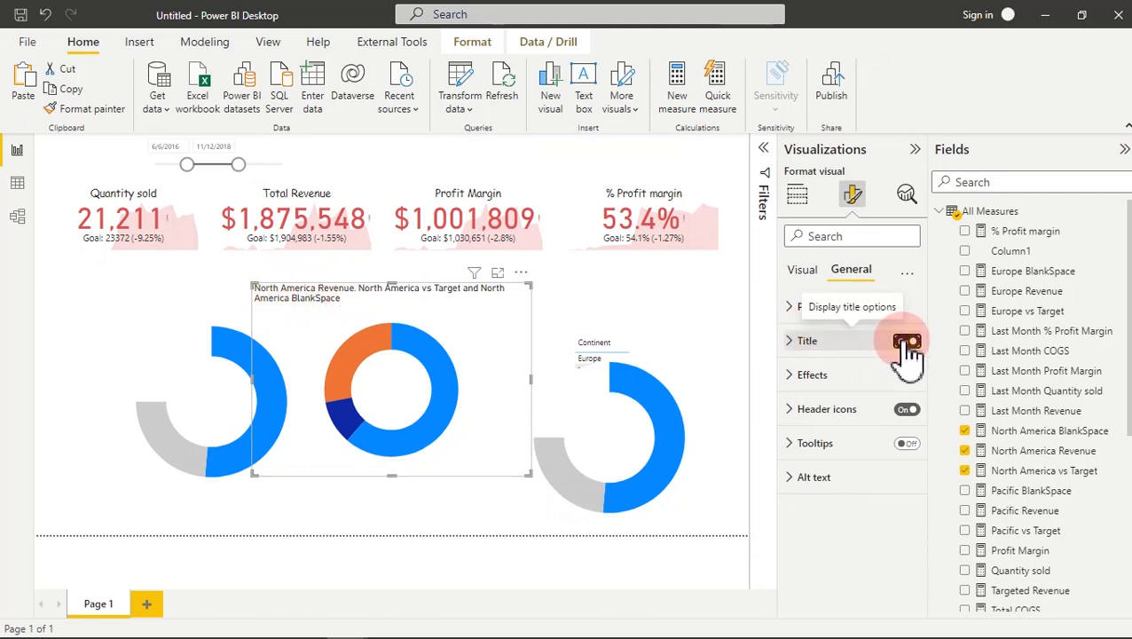
click(807, 275)
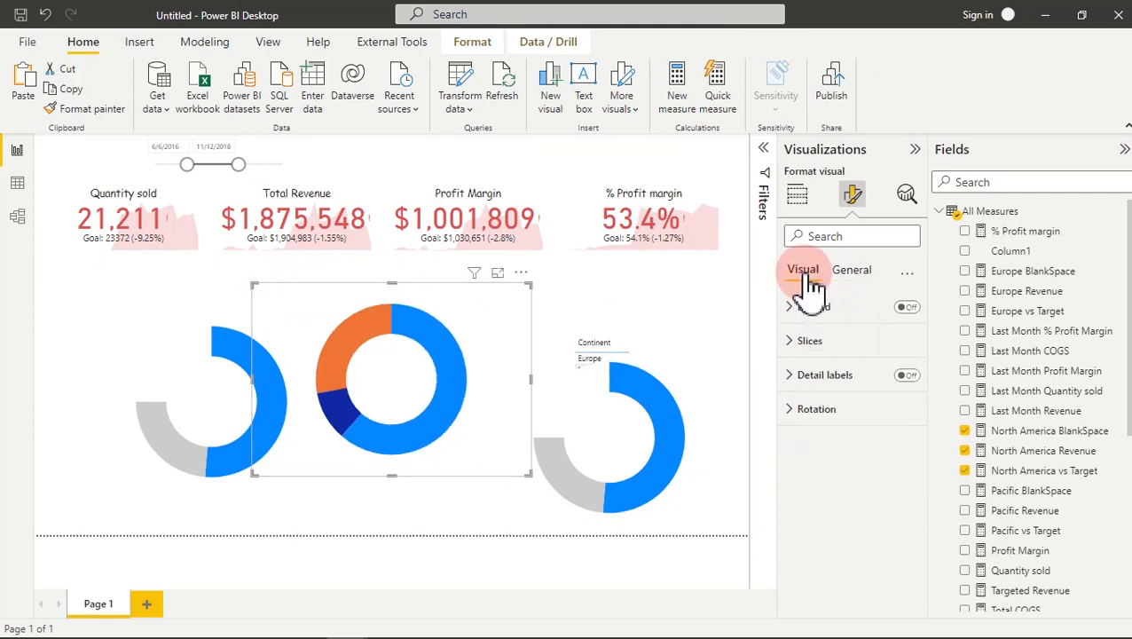
Step: Color the North America BlankSpace slice white and the North America vs Target slice light grey
click(816, 341)
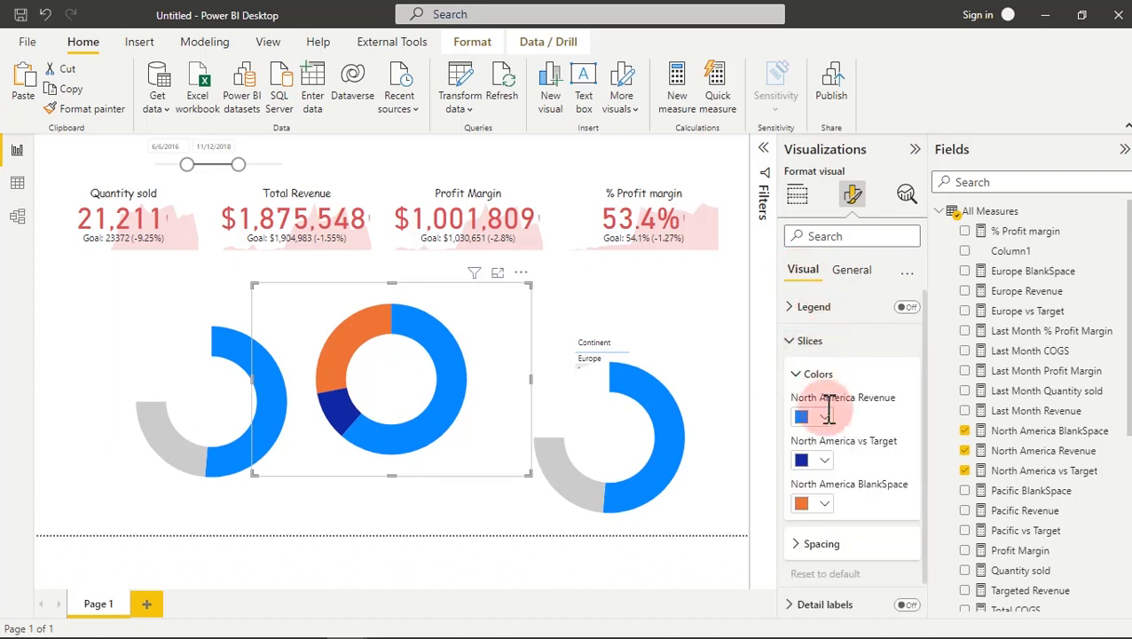
click(824, 506)
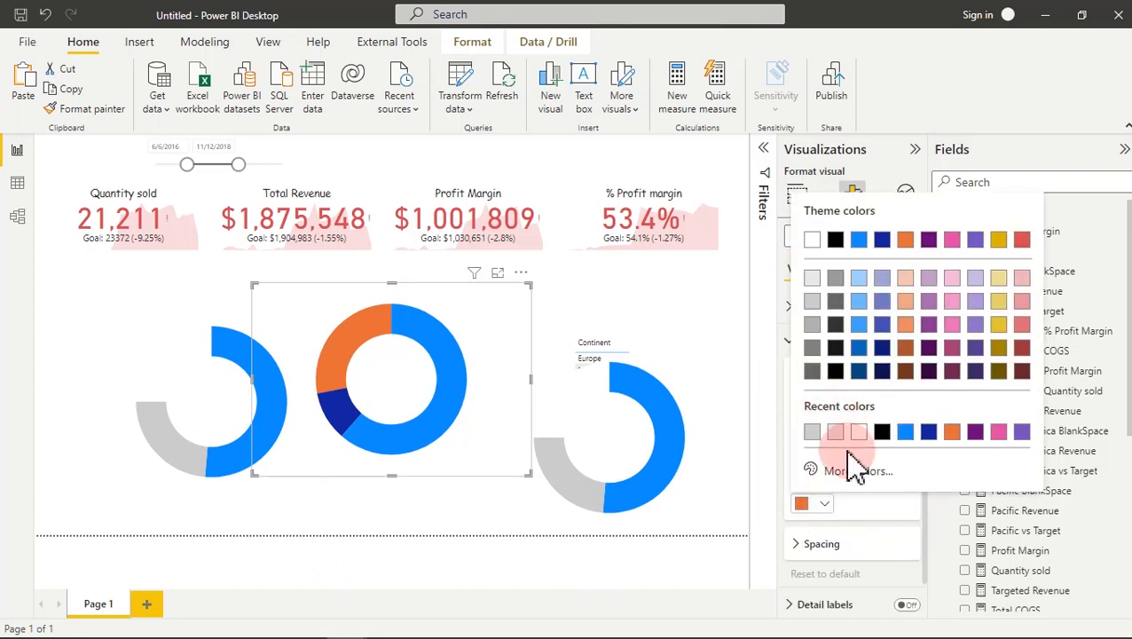
click(858, 431)
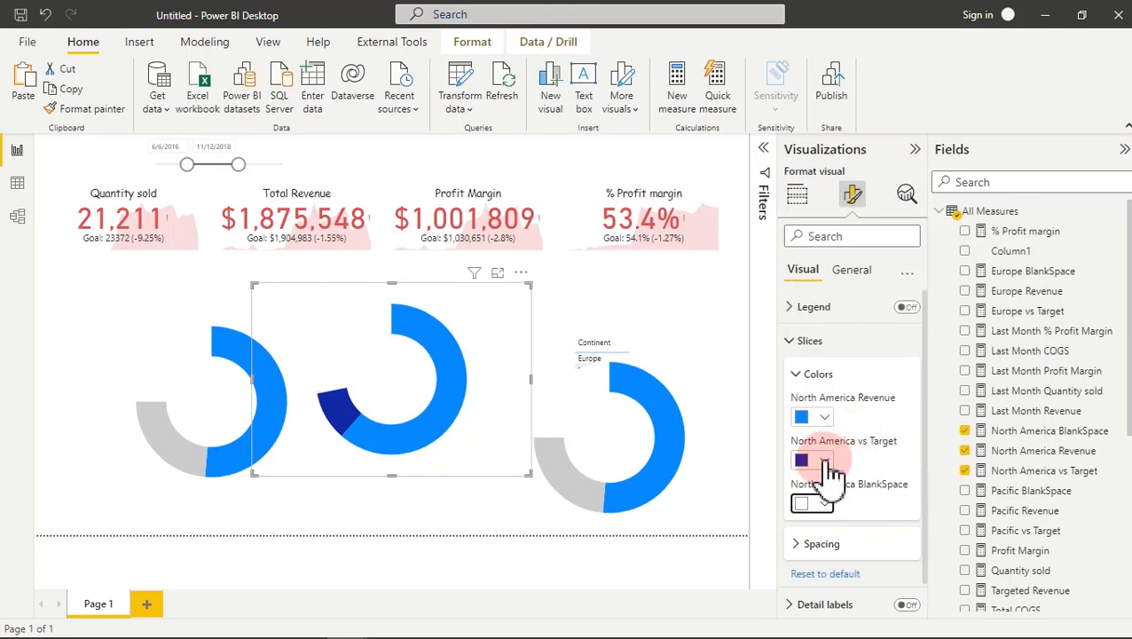
click(828, 462)
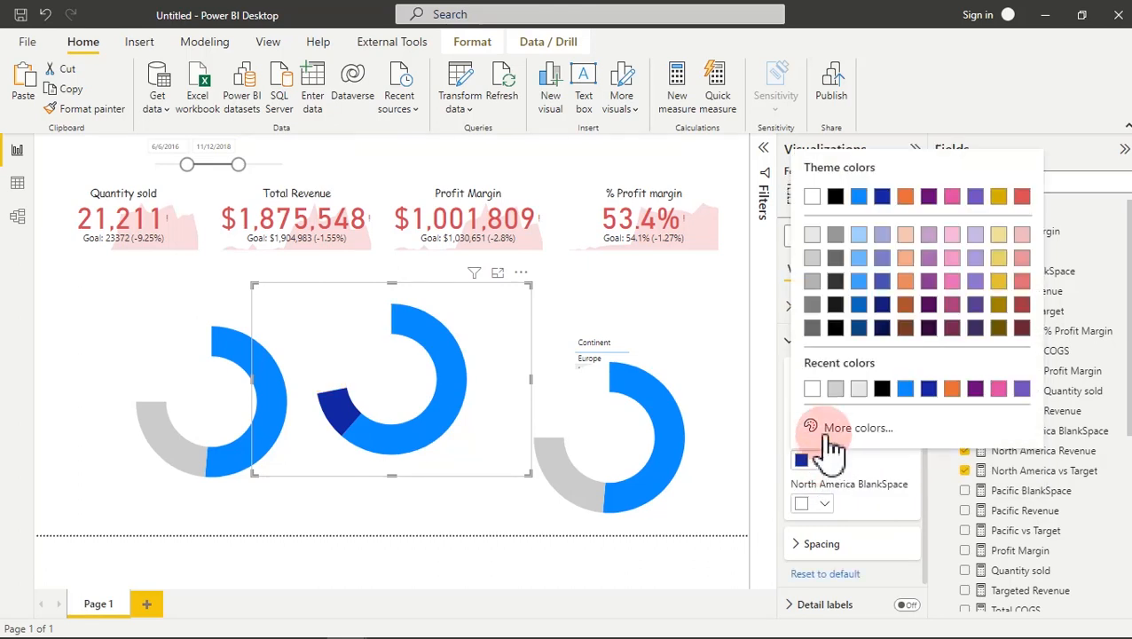
click(835, 390)
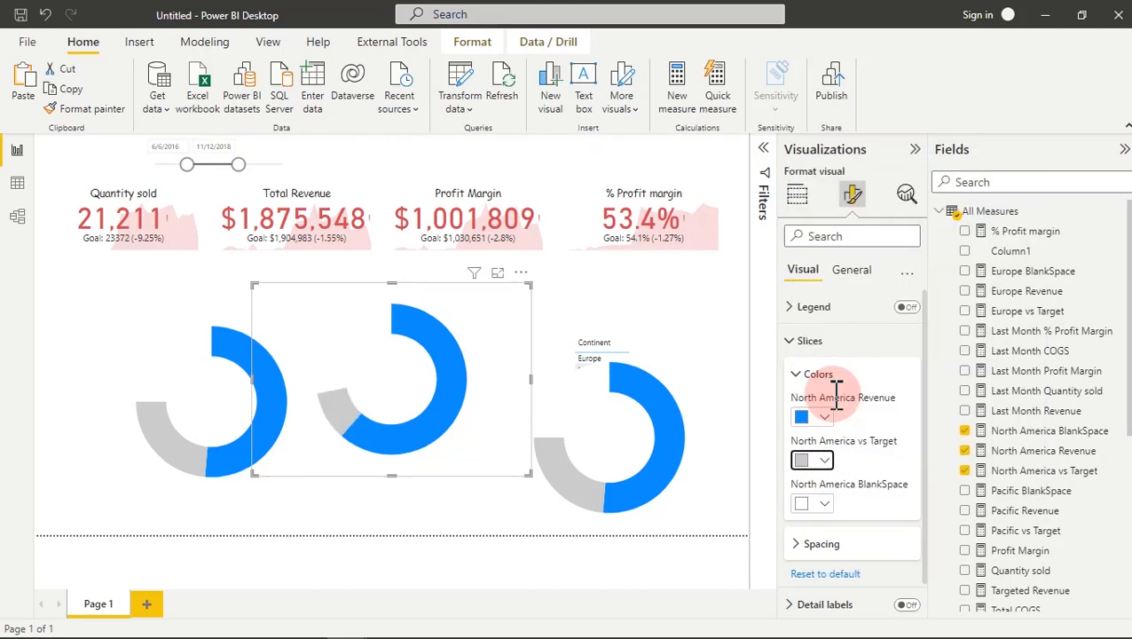
Step: Remove all three Europe measures from the values of the donut copy at the page's right edge
click(700, 368)
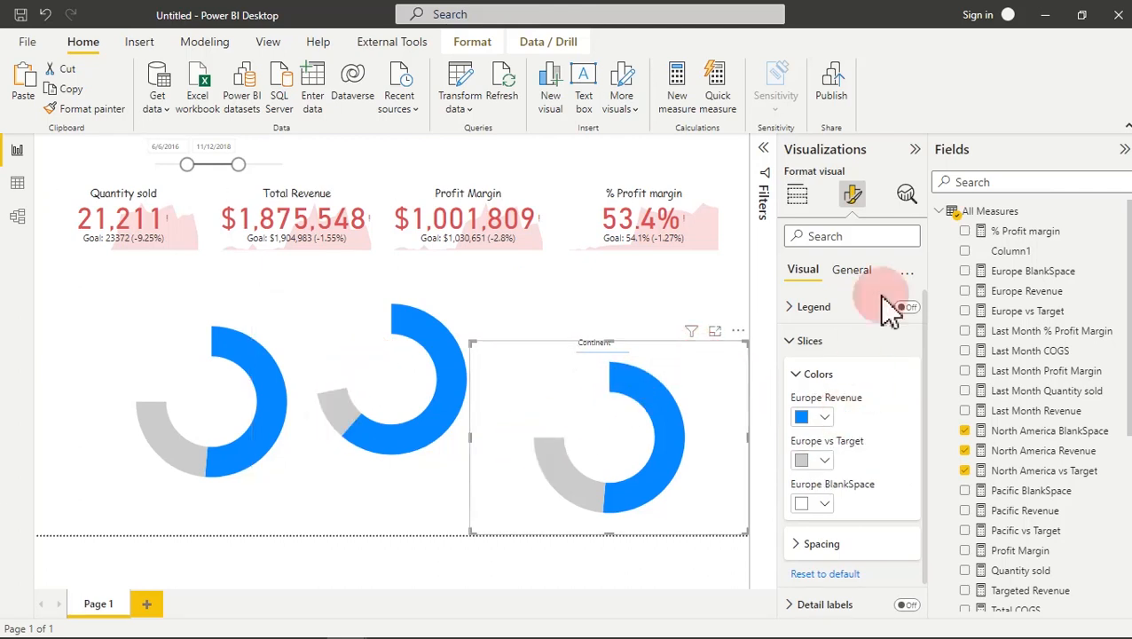
click(798, 199)
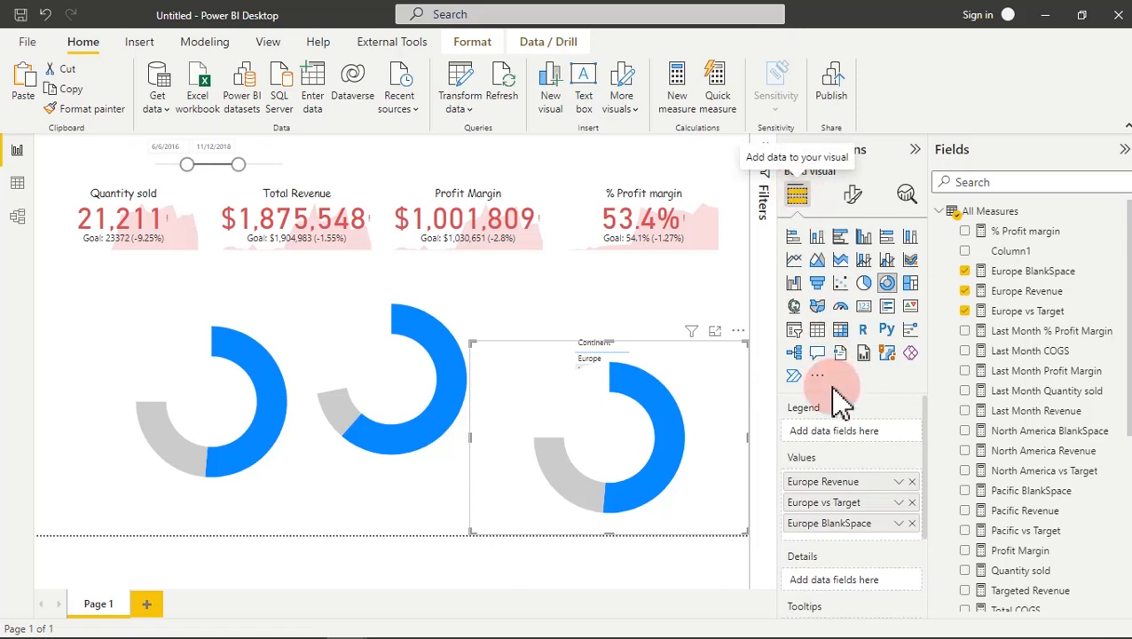
click(911, 482)
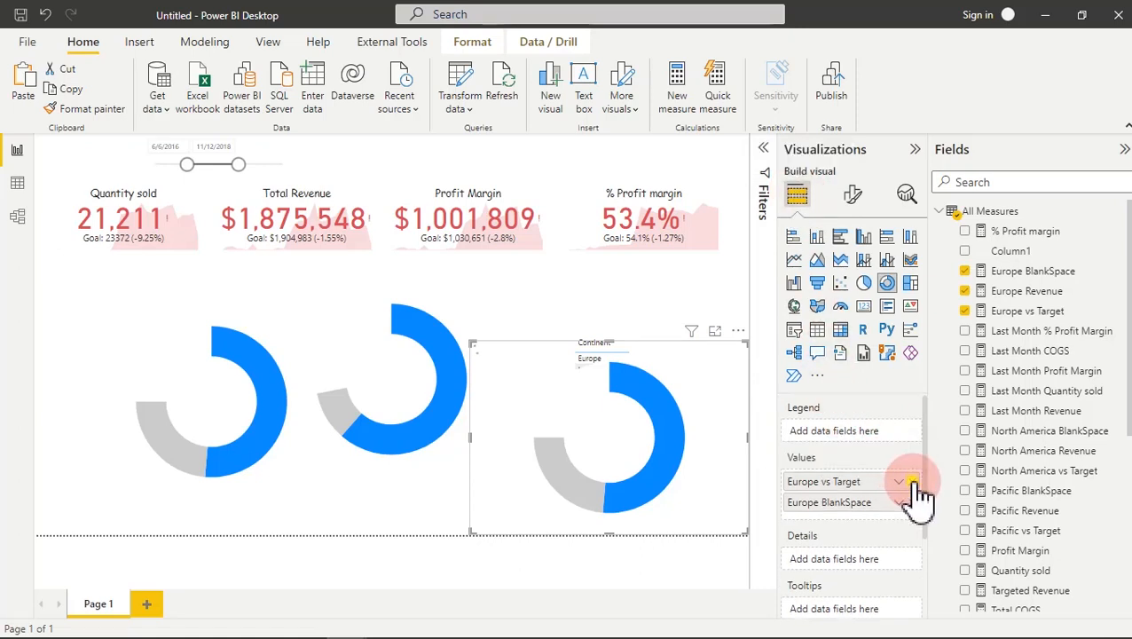
click(911, 481)
click(911, 482)
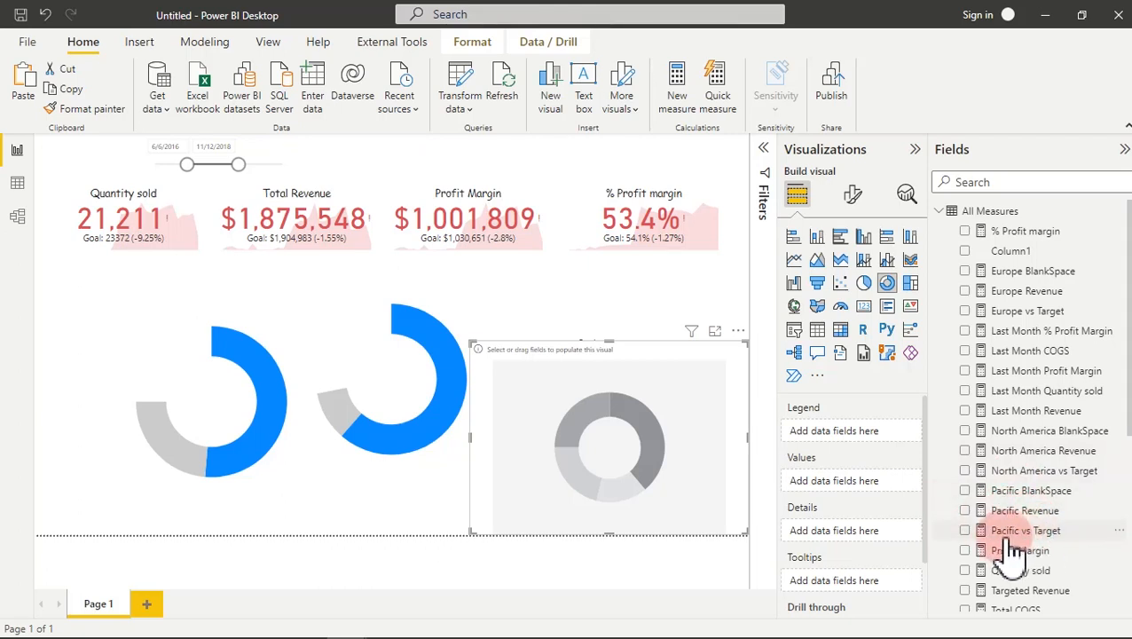
Step: Add Pacific Revenue, Pacific vs Target and Pacific BlankSpace as values of the empty donut chart
click(965, 511)
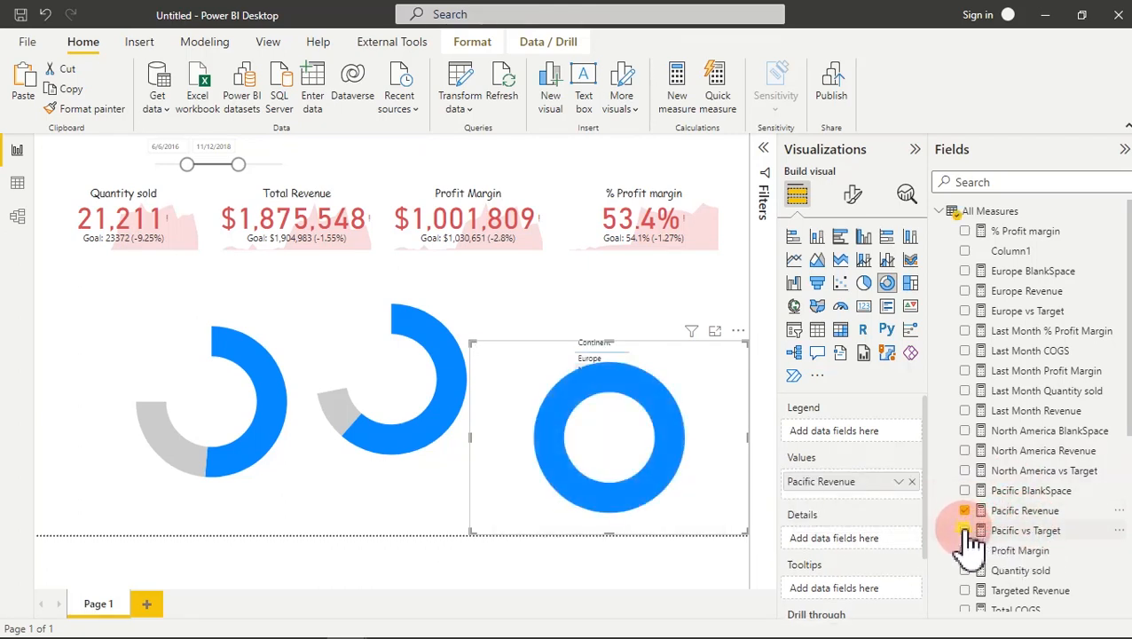
click(966, 531)
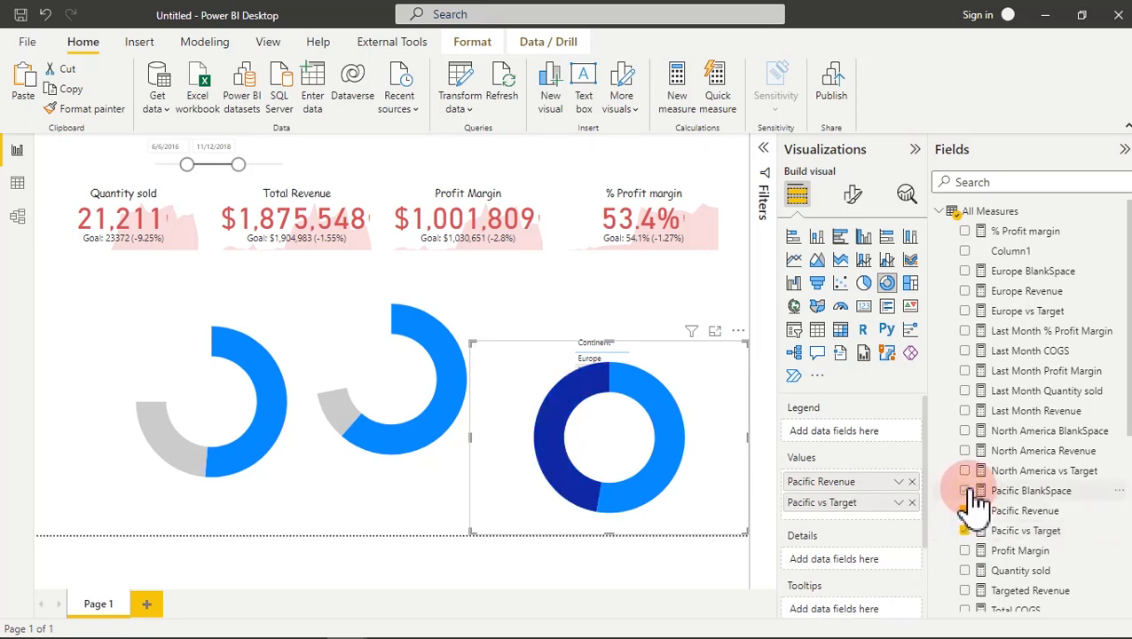
click(970, 490)
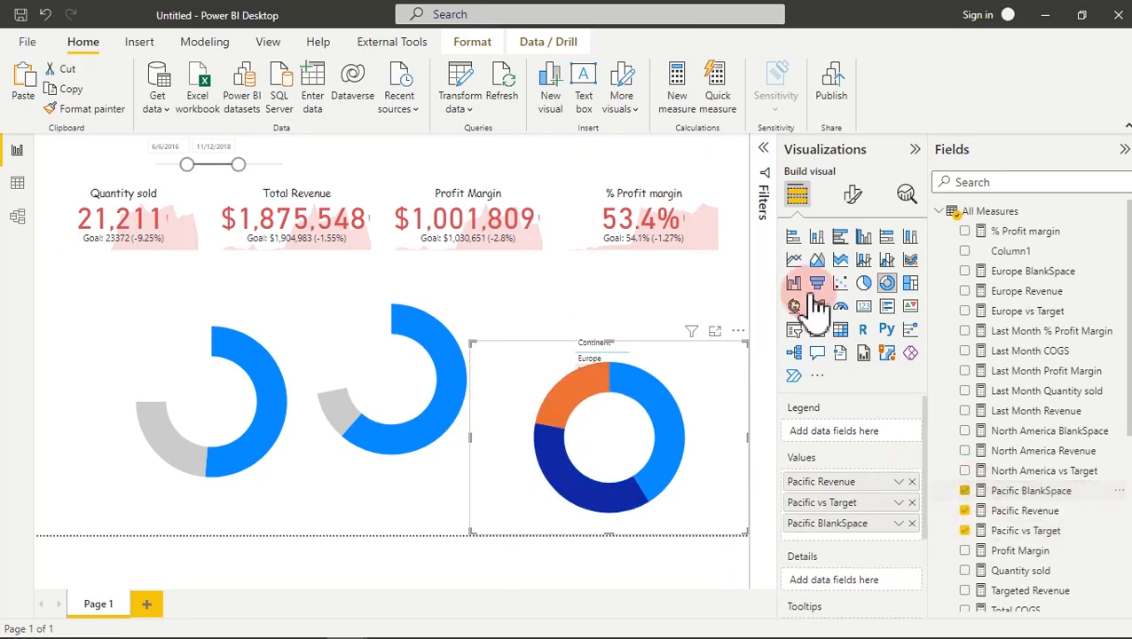
Step: Color the Pacific BlankSpace slice white and the Pacific vs Target slice light grey
click(853, 197)
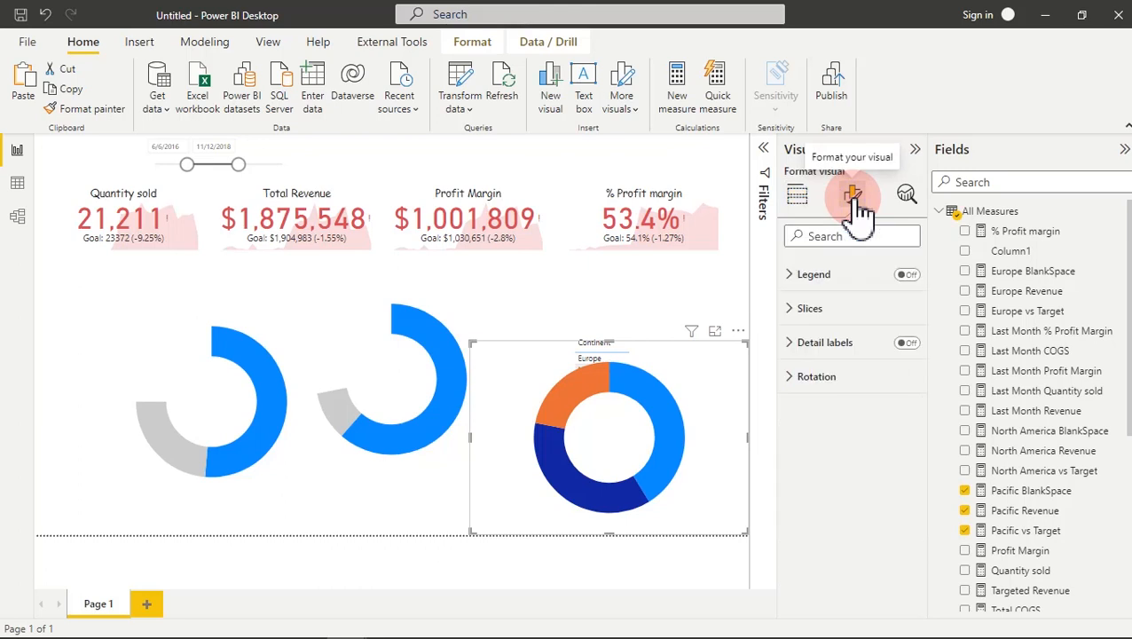
click(841, 348)
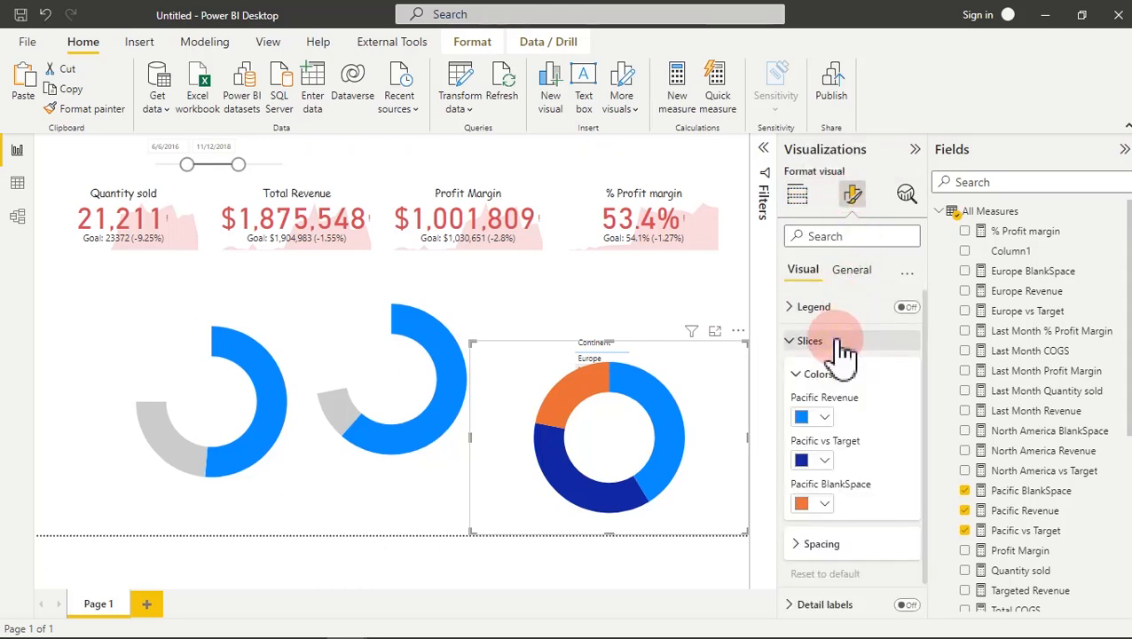
click(820, 505)
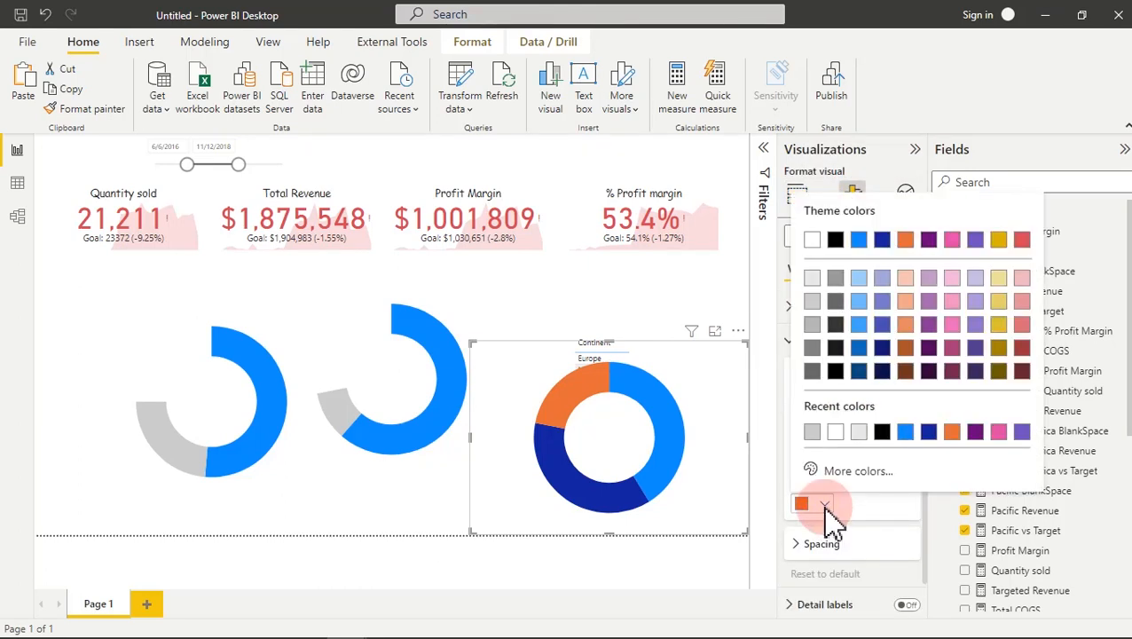
click(837, 432)
click(816, 461)
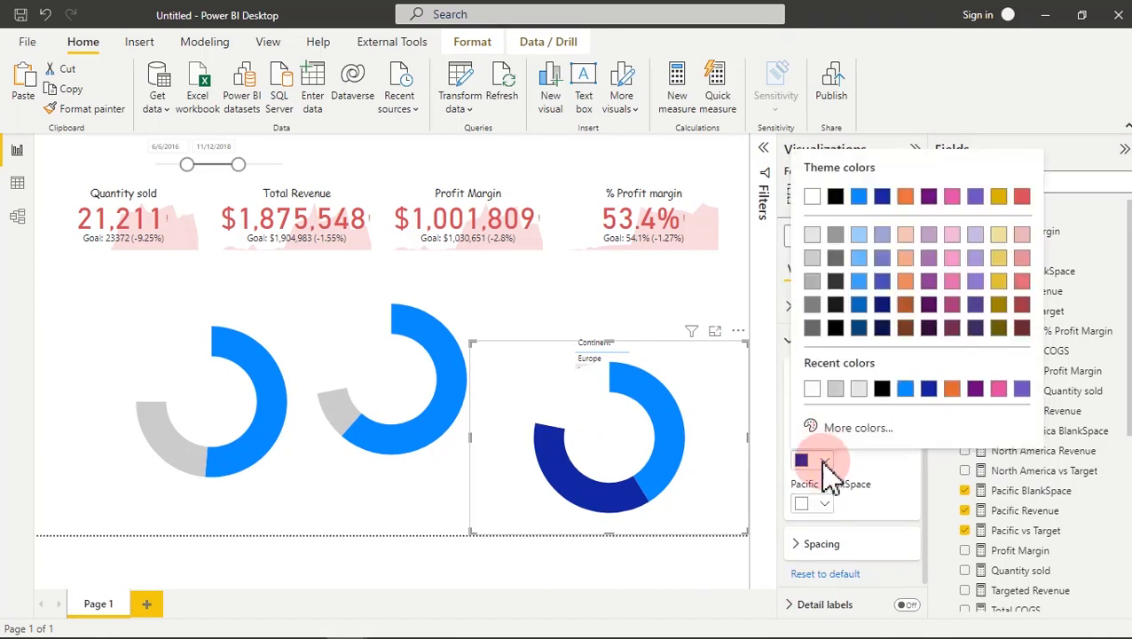
click(835, 391)
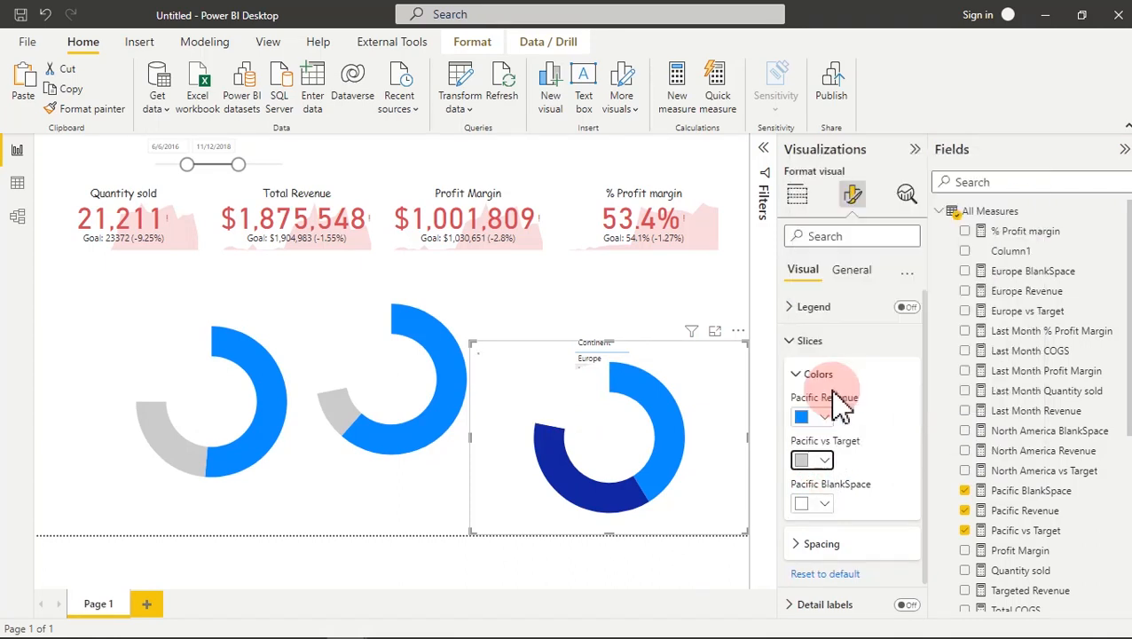
click(618, 387)
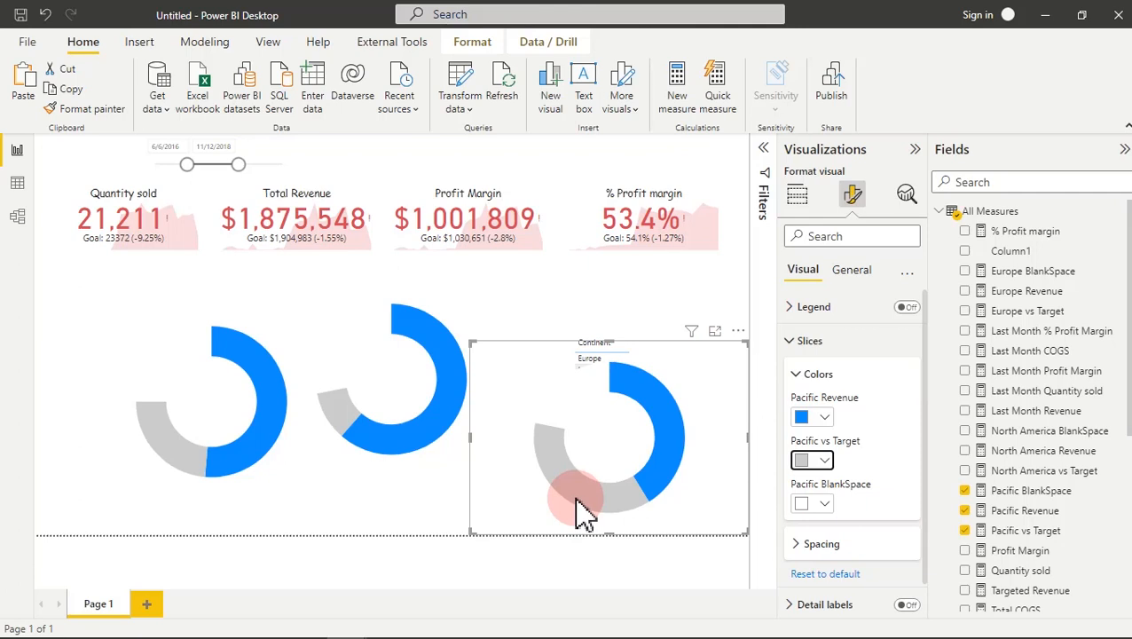
Step: Open the Europe BlankSpace measure and examine which measures its formula references
click(89, 293)
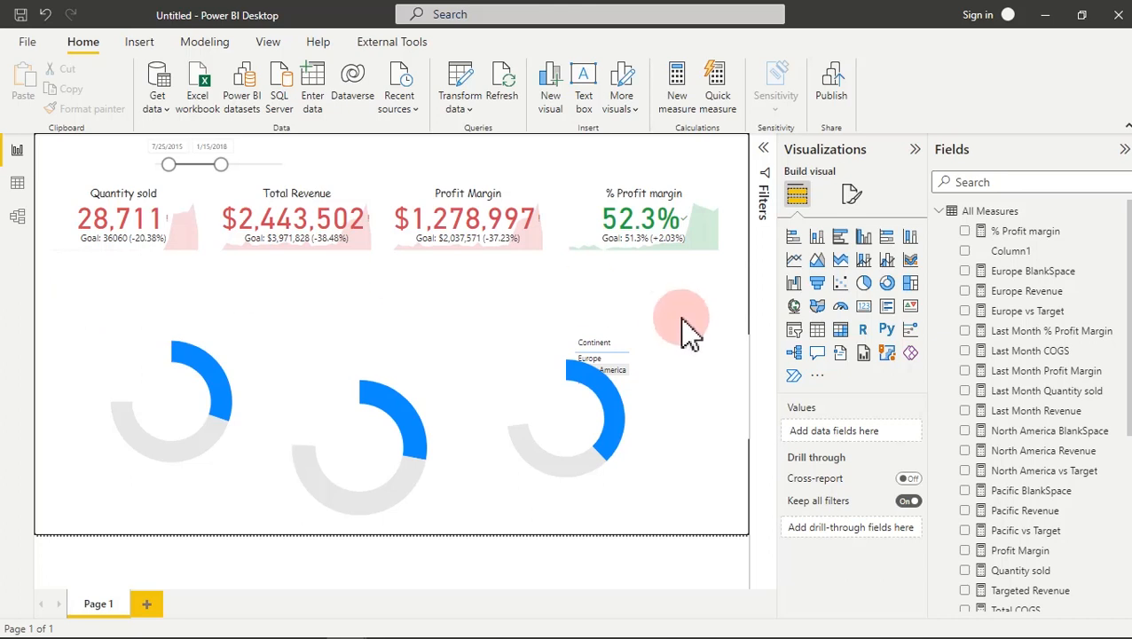
click(1012, 270)
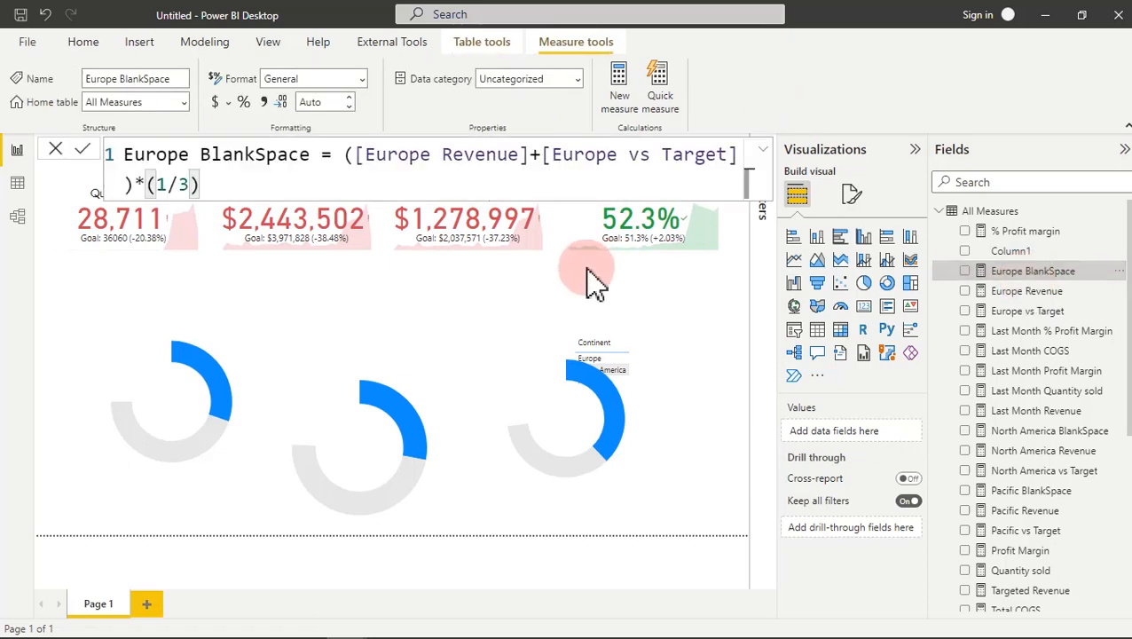
click(373, 159)
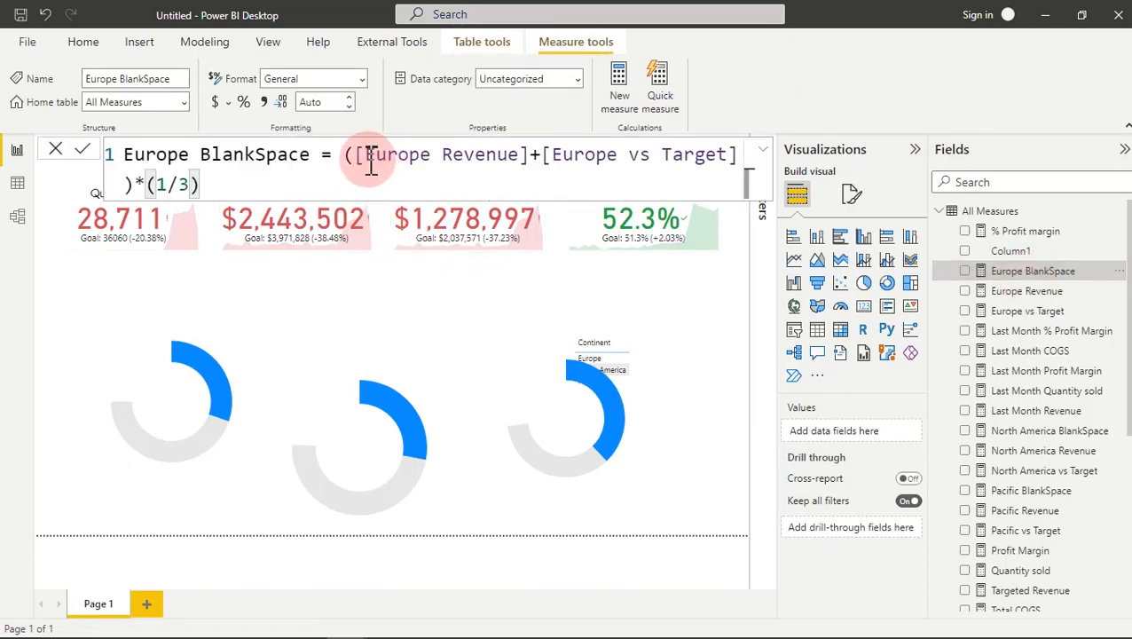
click(543, 165)
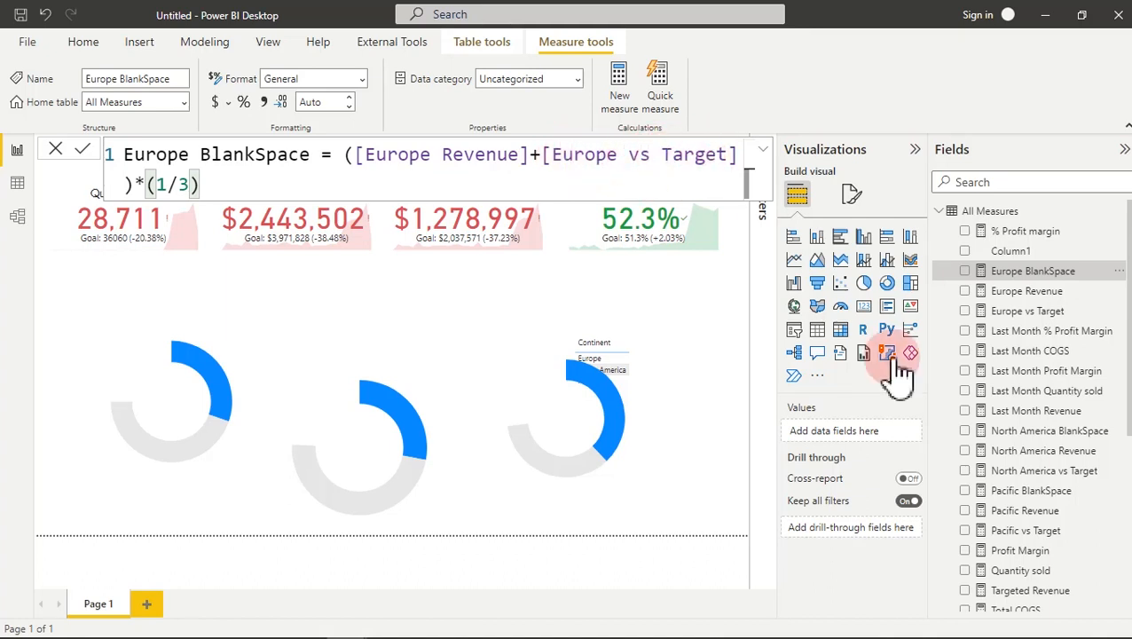
Step: Replace the Europe vs Target reference with [North America vs Target] in the North America BlankSpace measure
click(1027, 435)
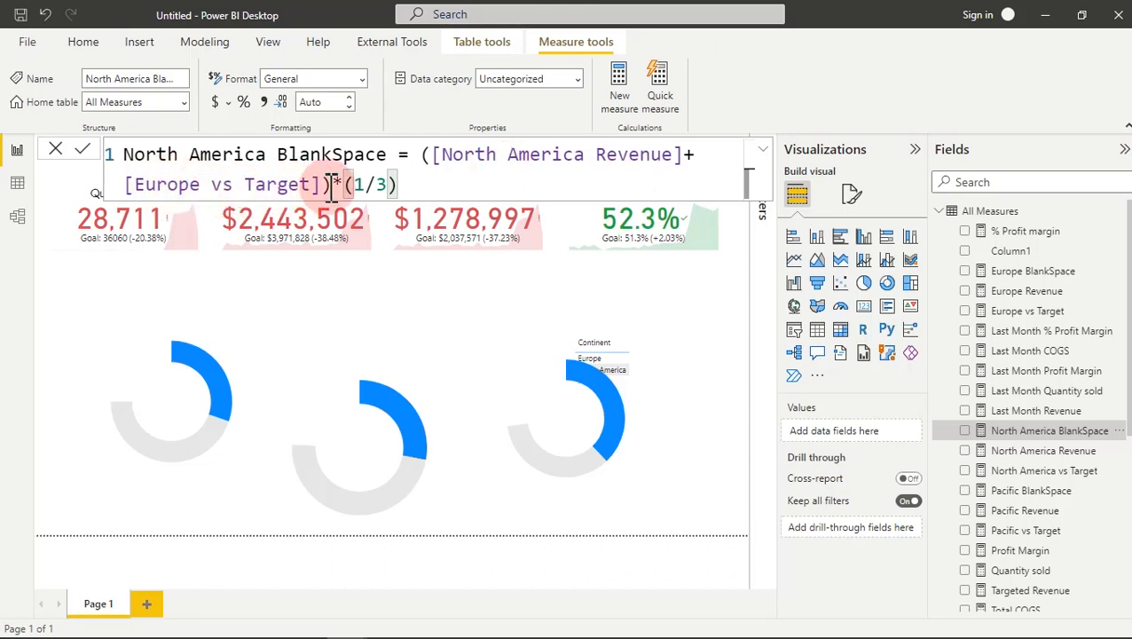
drag(324, 184, 135, 188)
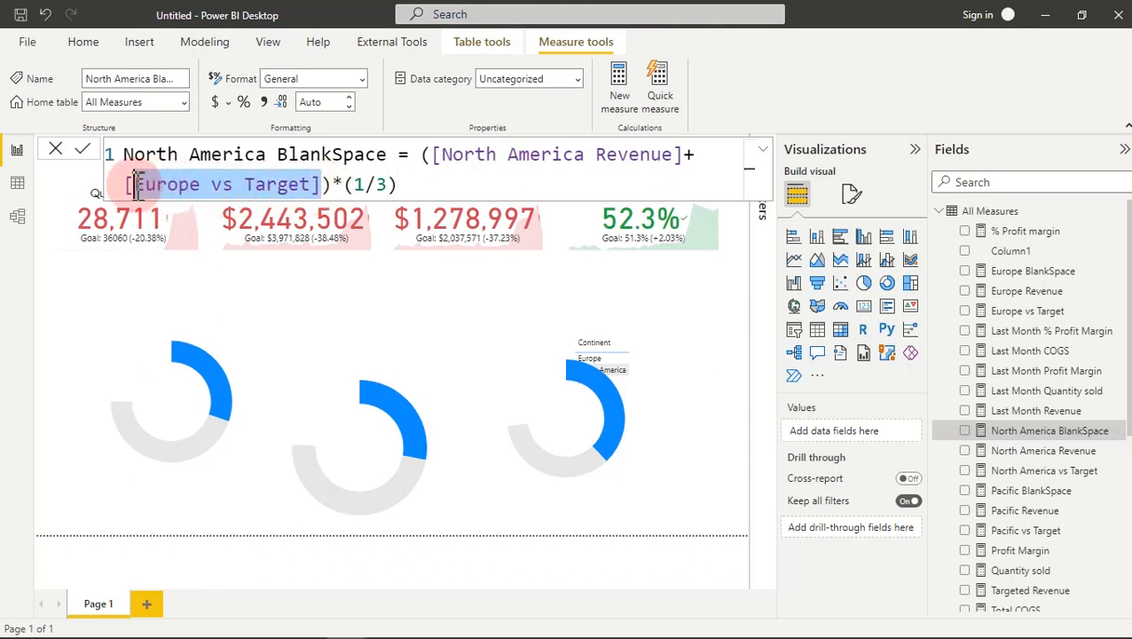
key(BackSpace)
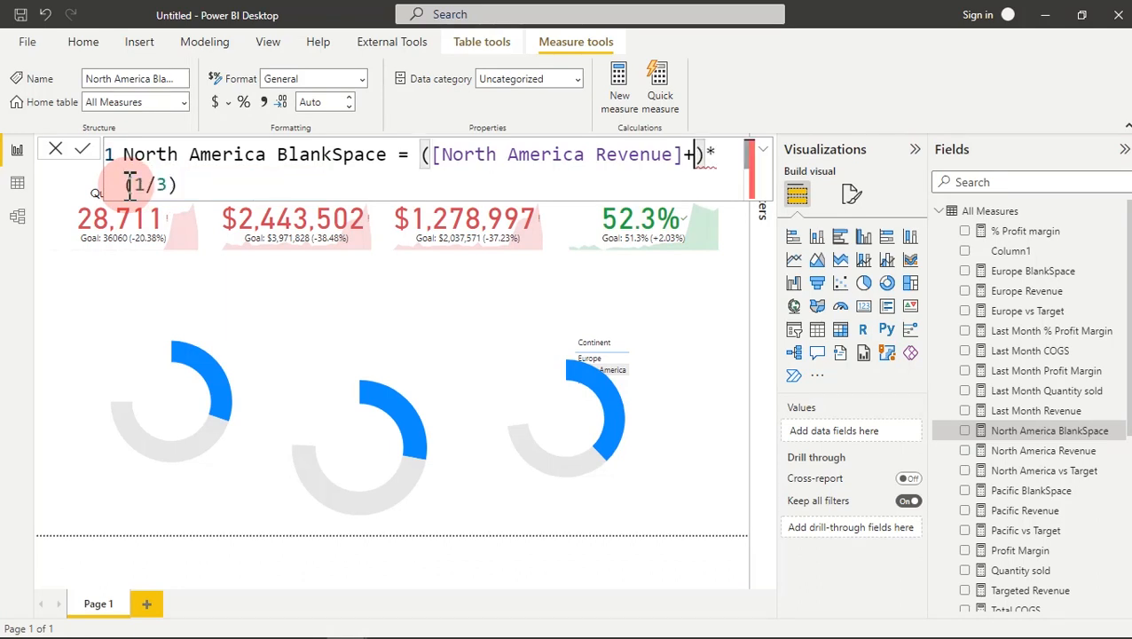
text([)
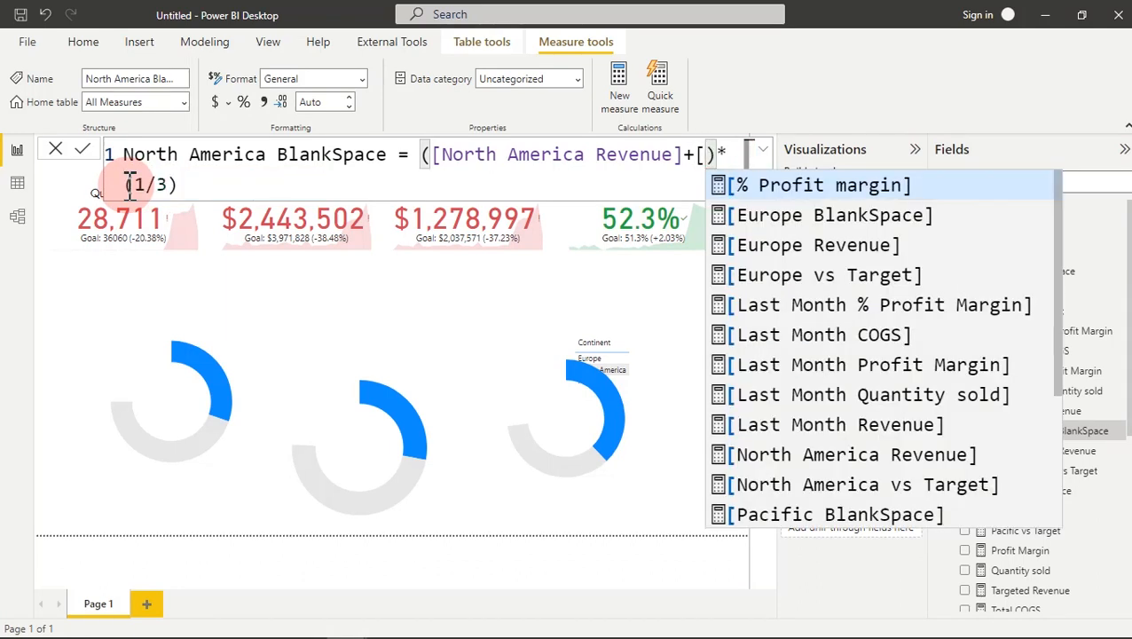
text(no)
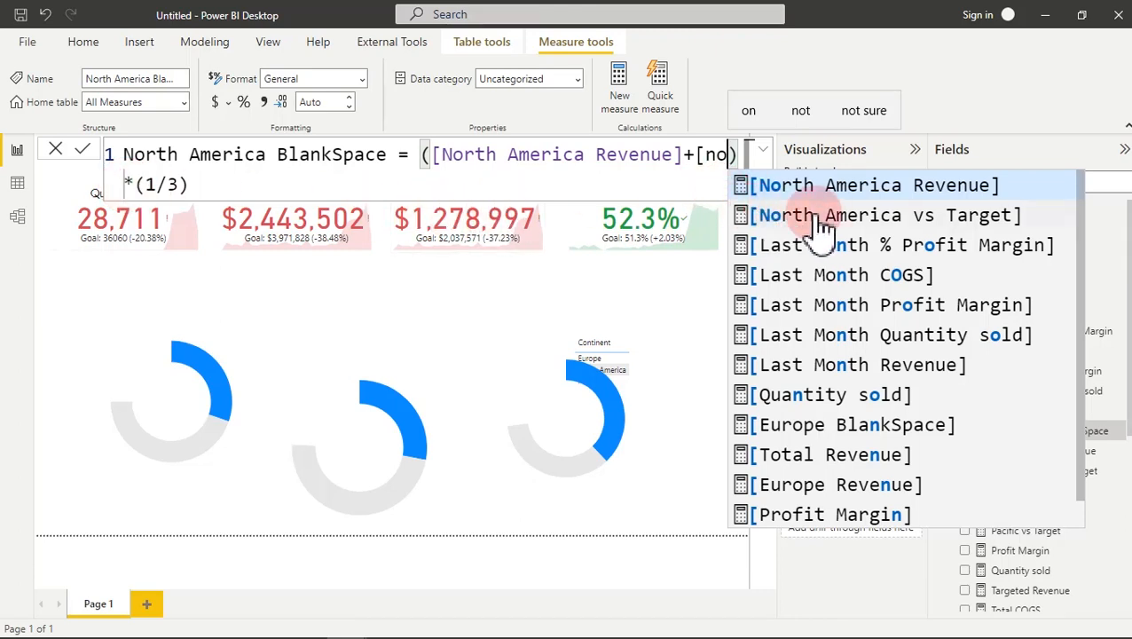
click(896, 223)
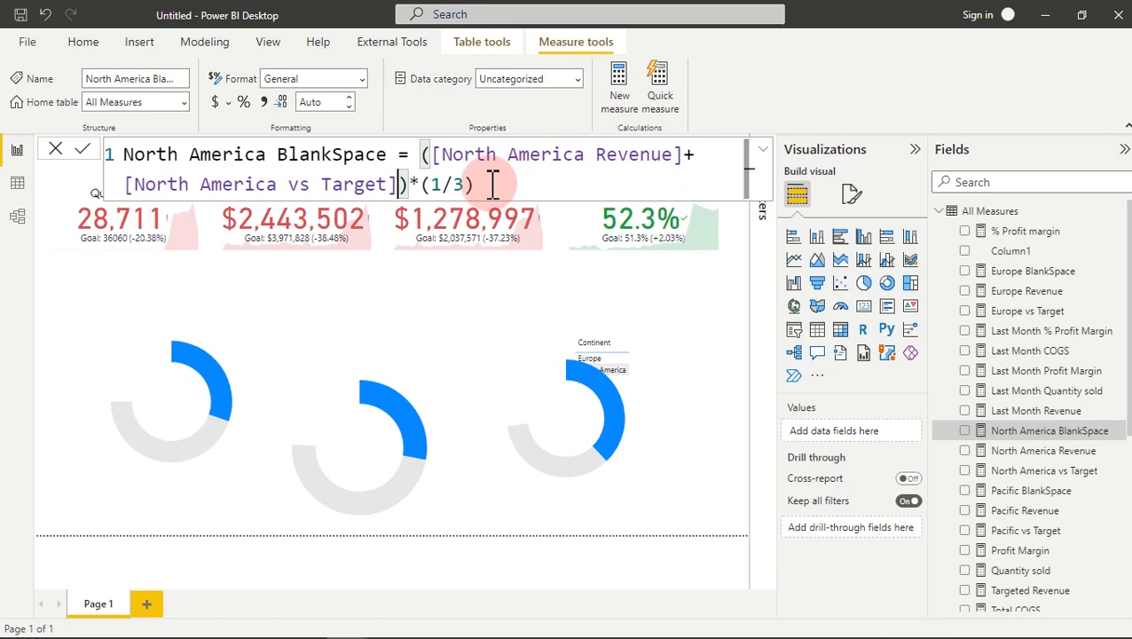
click(404, 397)
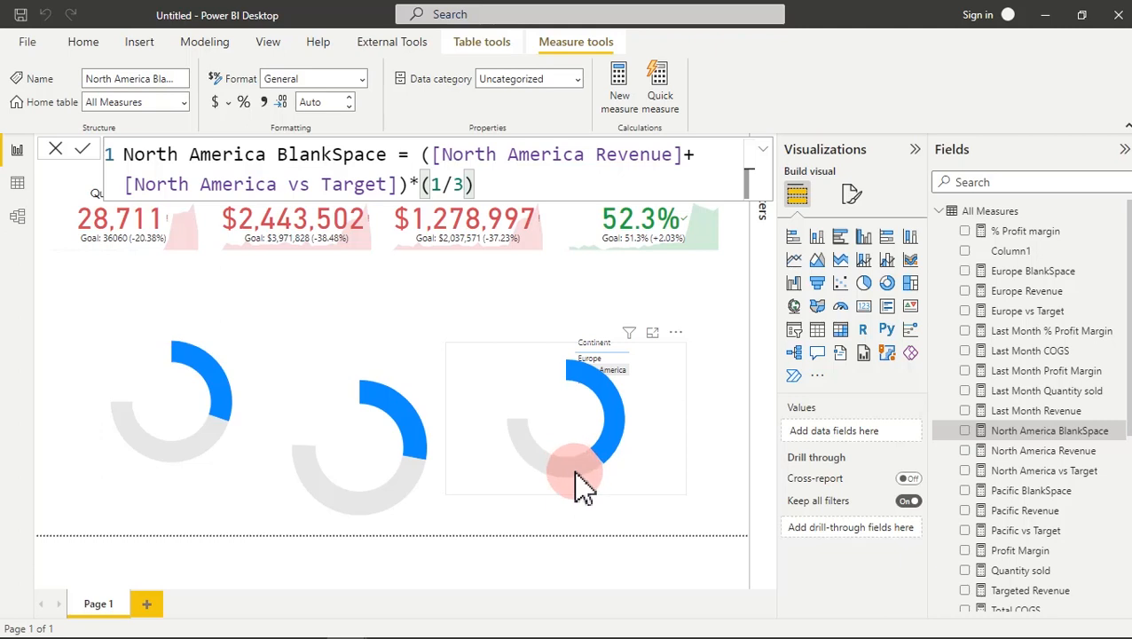
Step: Replace the Europe vs Target reference with [Pacific vs Target] in the Pacific BlankSpace measure
click(1058, 495)
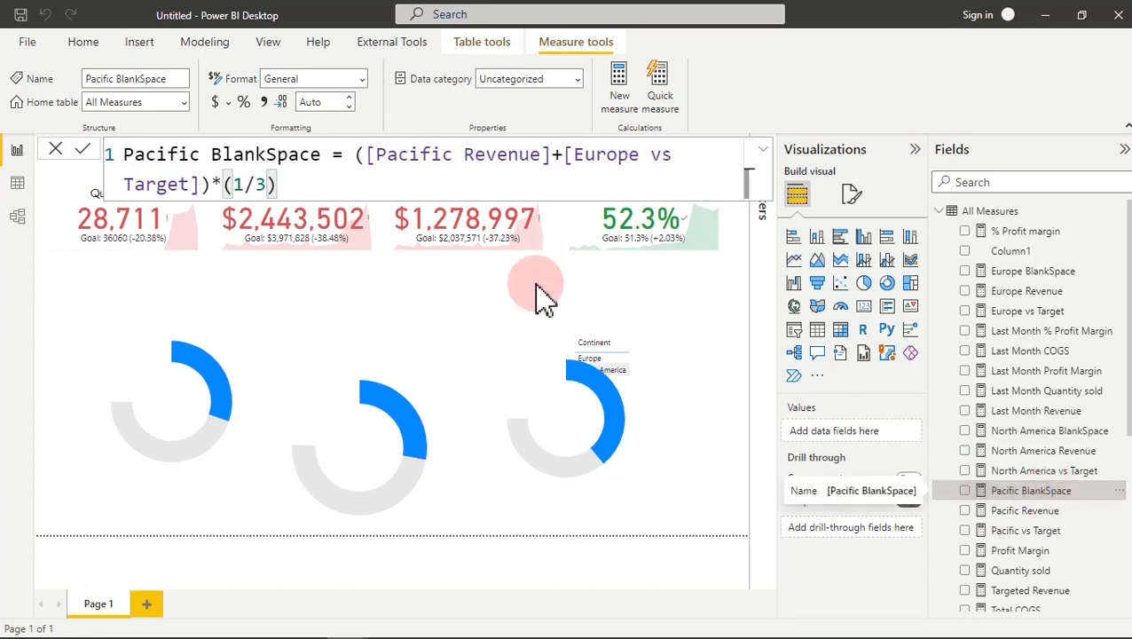
click(565, 167)
click(572, 158)
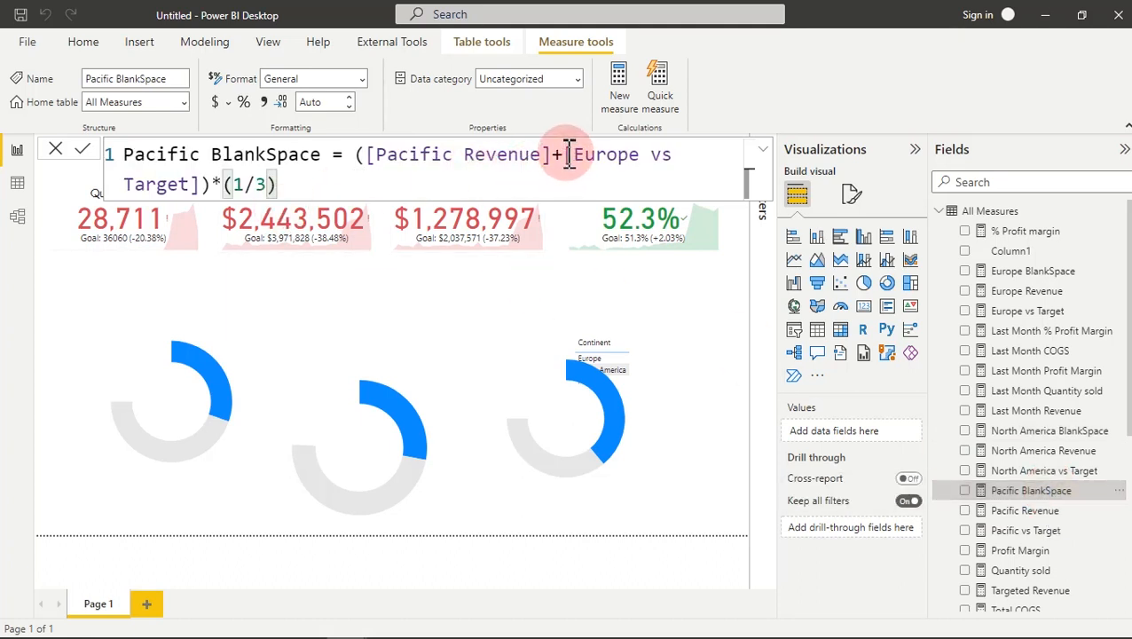
drag(571, 156, 210, 188)
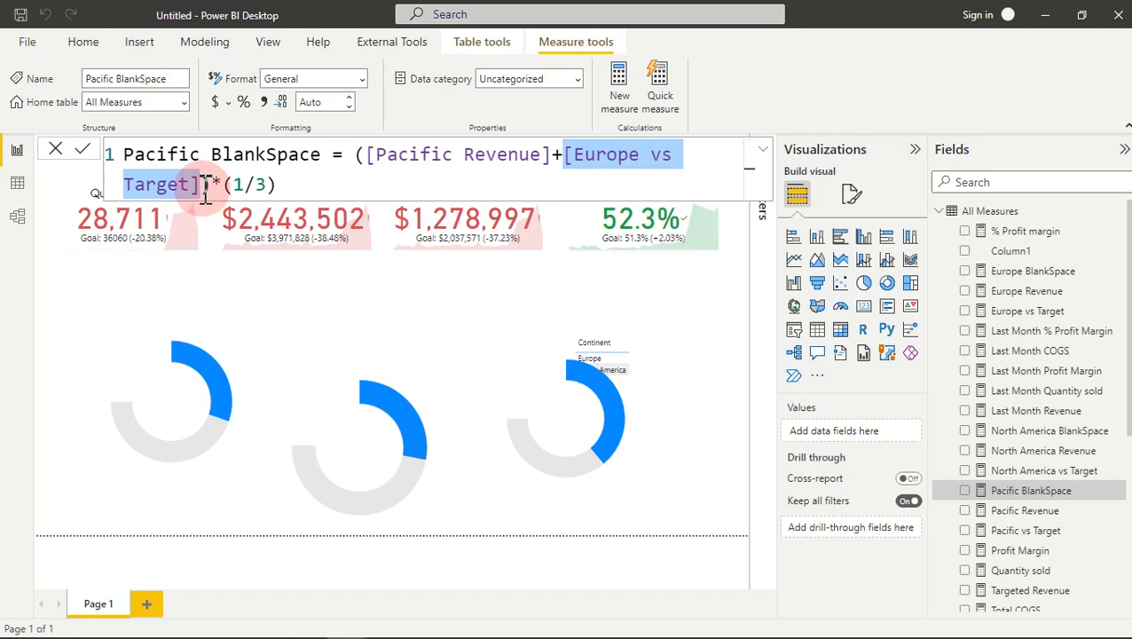
key(BackSpace)
text([)
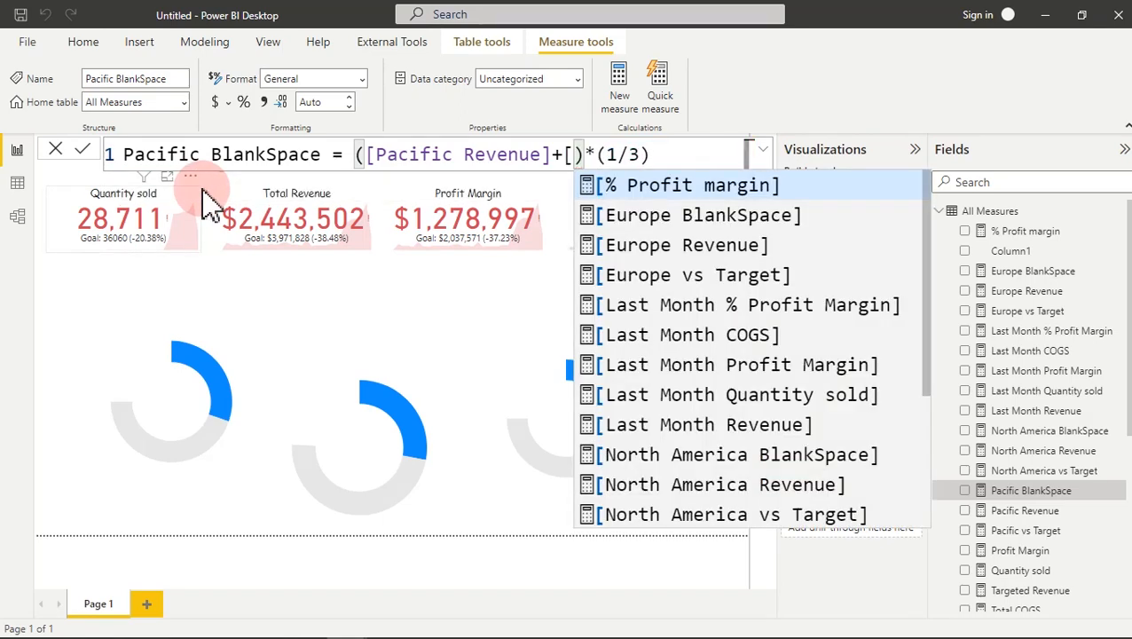
text(pac)
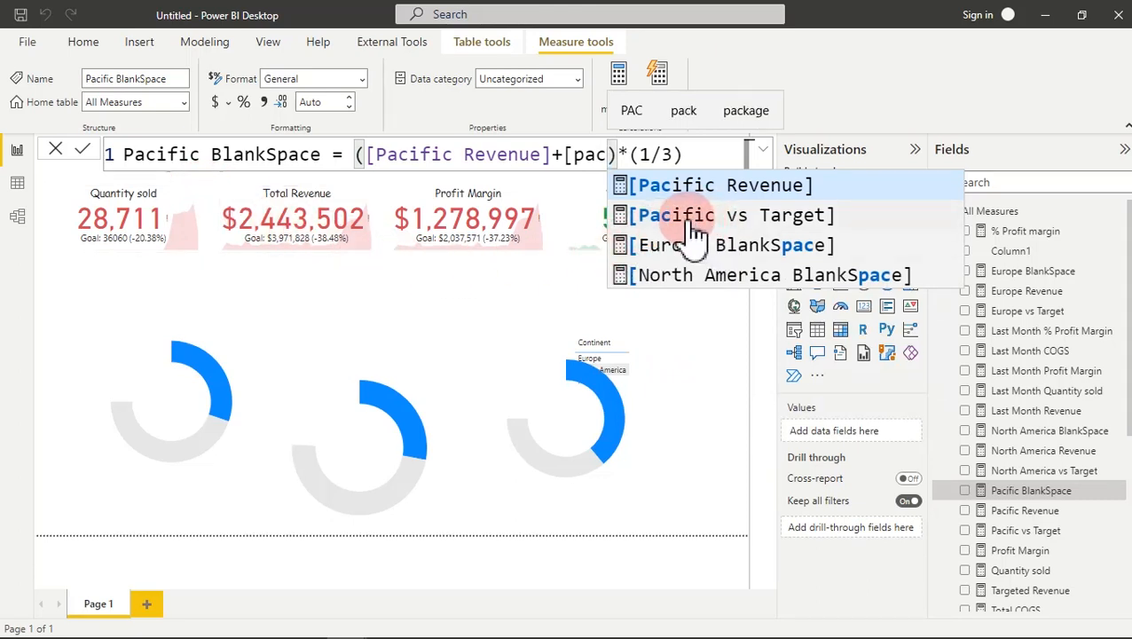
click(697, 223)
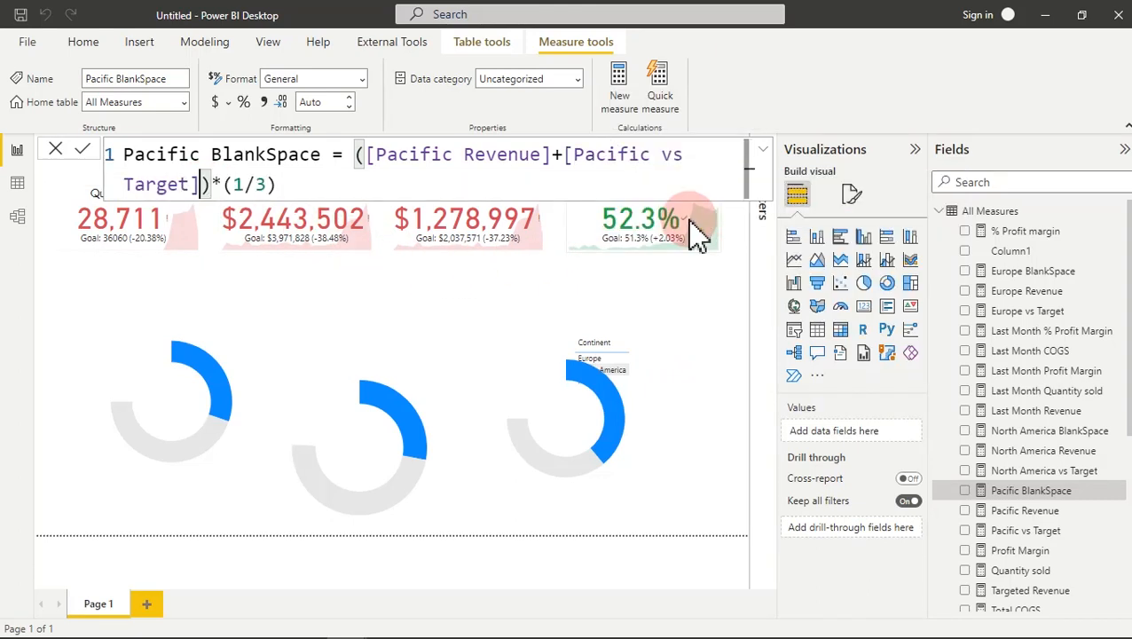
click(387, 180)
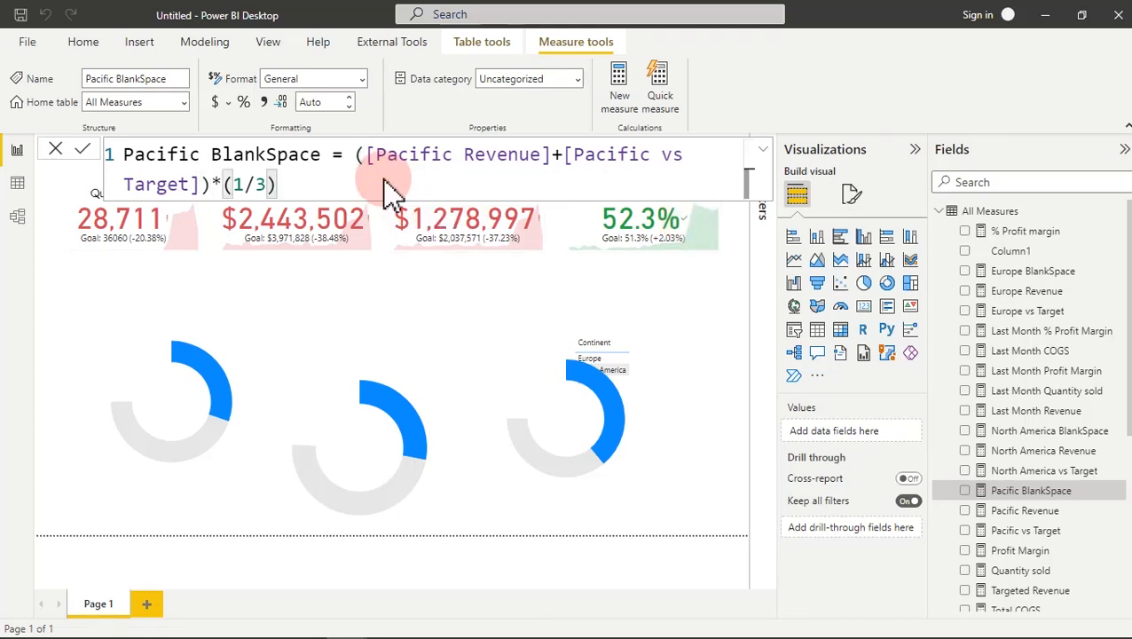
Step: Select the Pacific donut, consult the continents' hex color codes in Notepad and return to Power BI
click(415, 451)
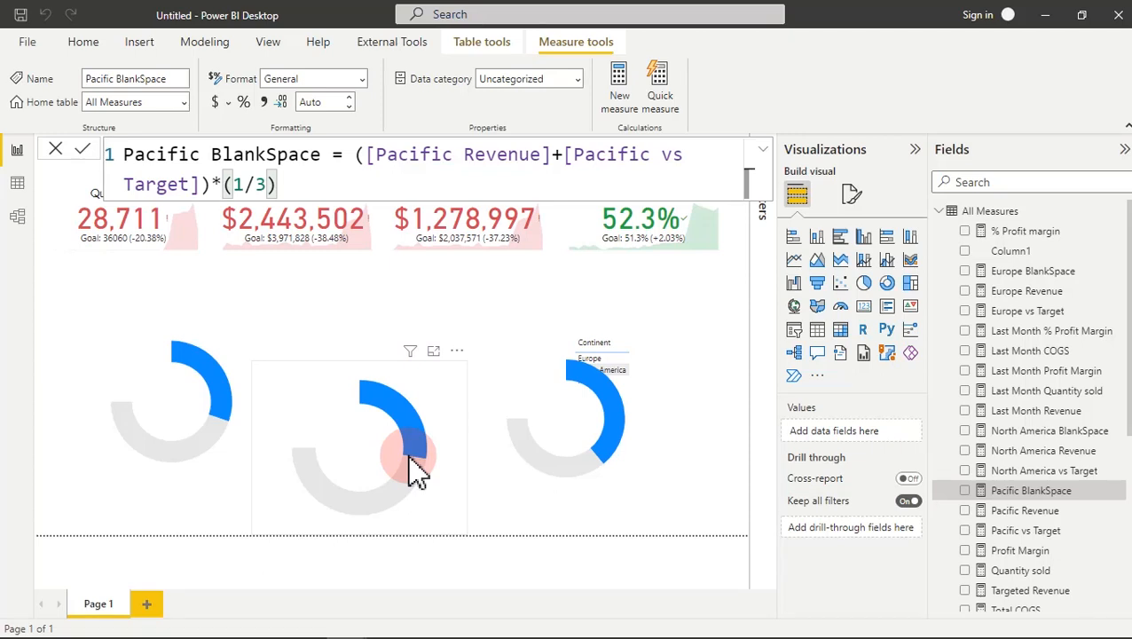
click(417, 470)
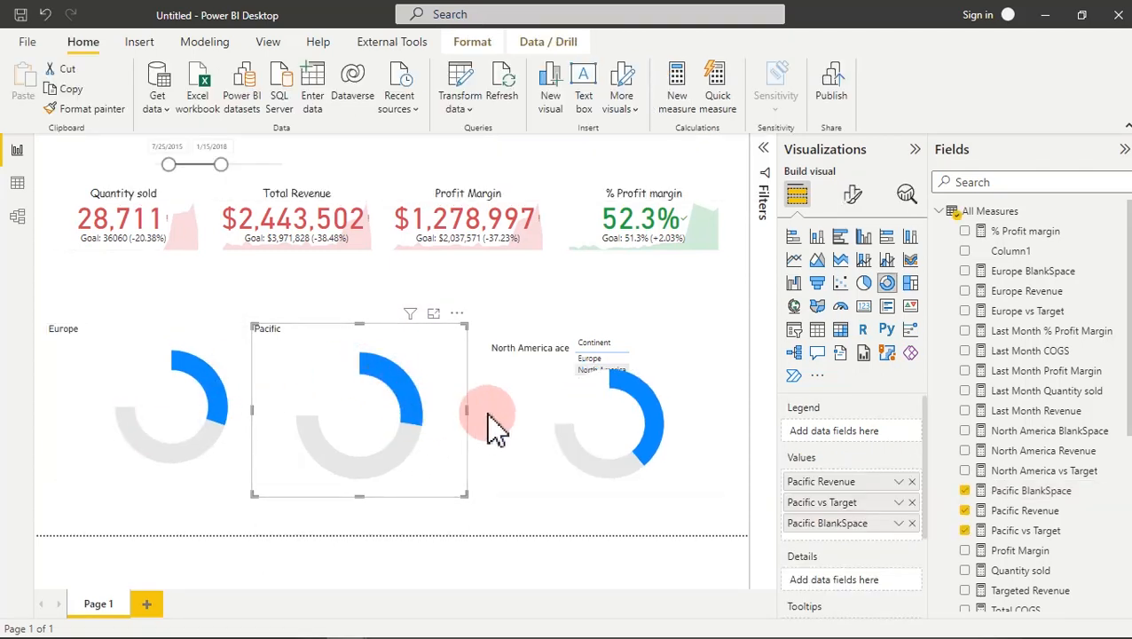
click(917, 622)
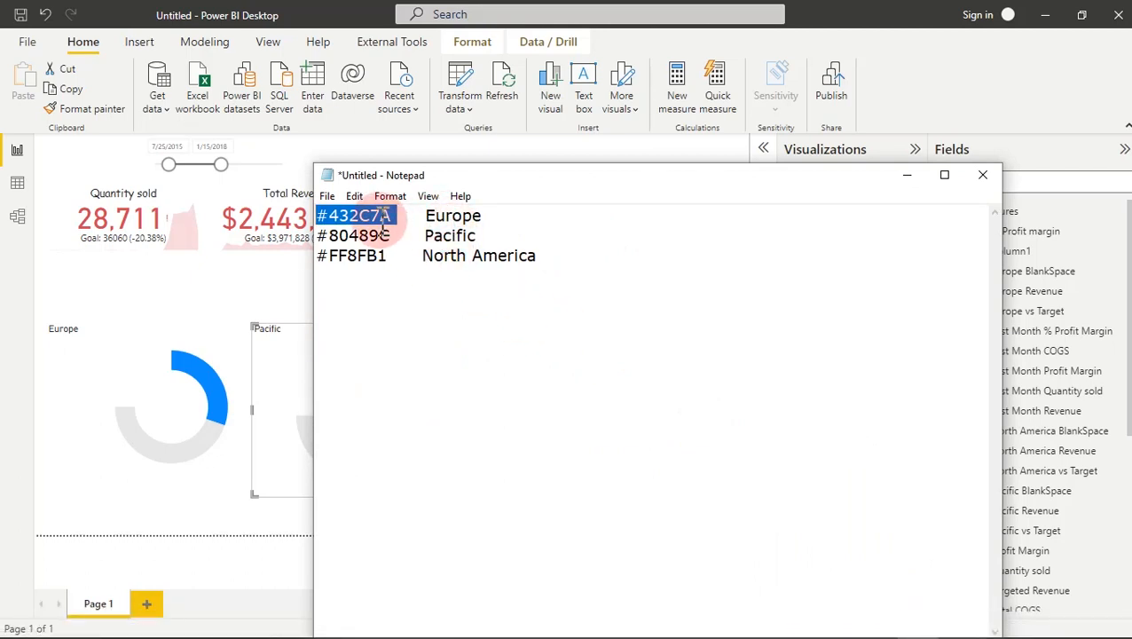
click(914, 181)
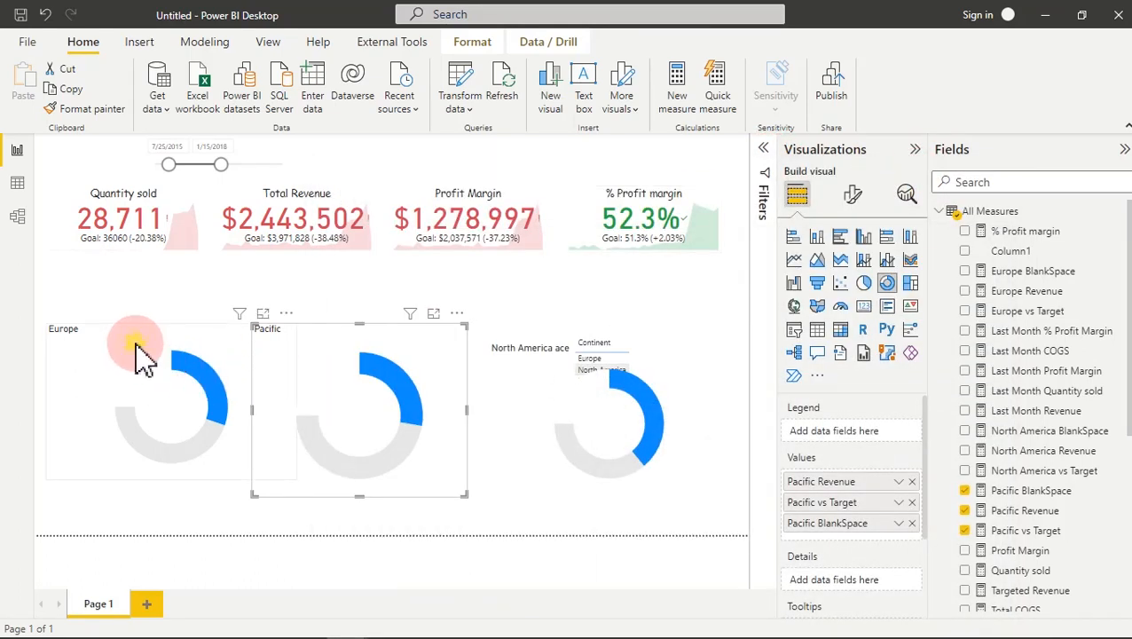
Step: Turn the title of the Europe donut chart off and back on in its general formatting options
click(142, 355)
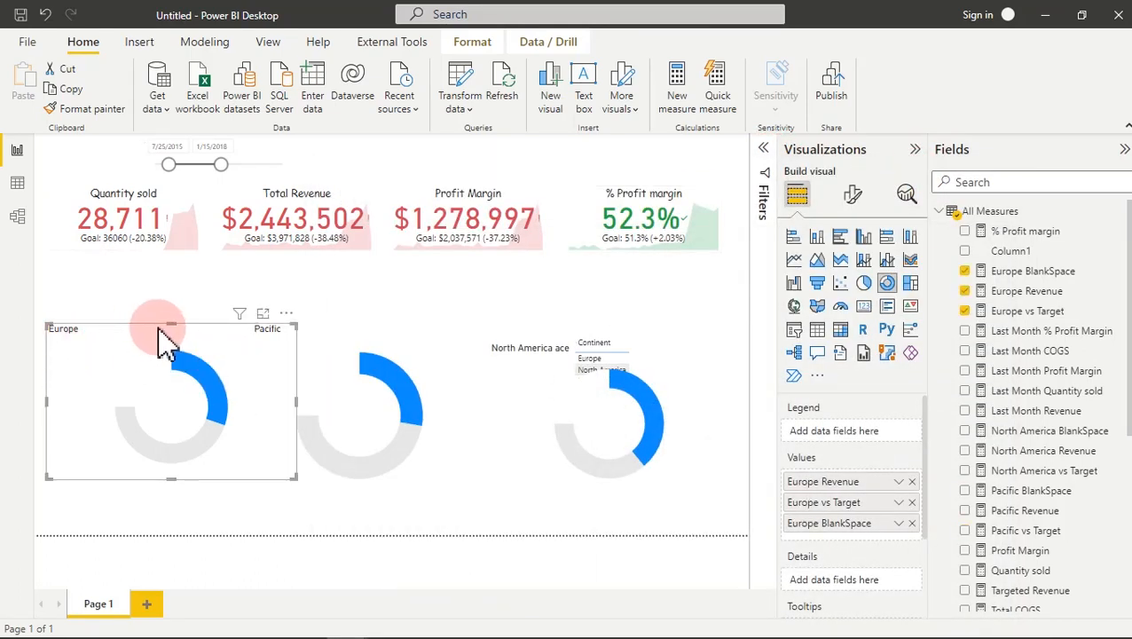
click(852, 195)
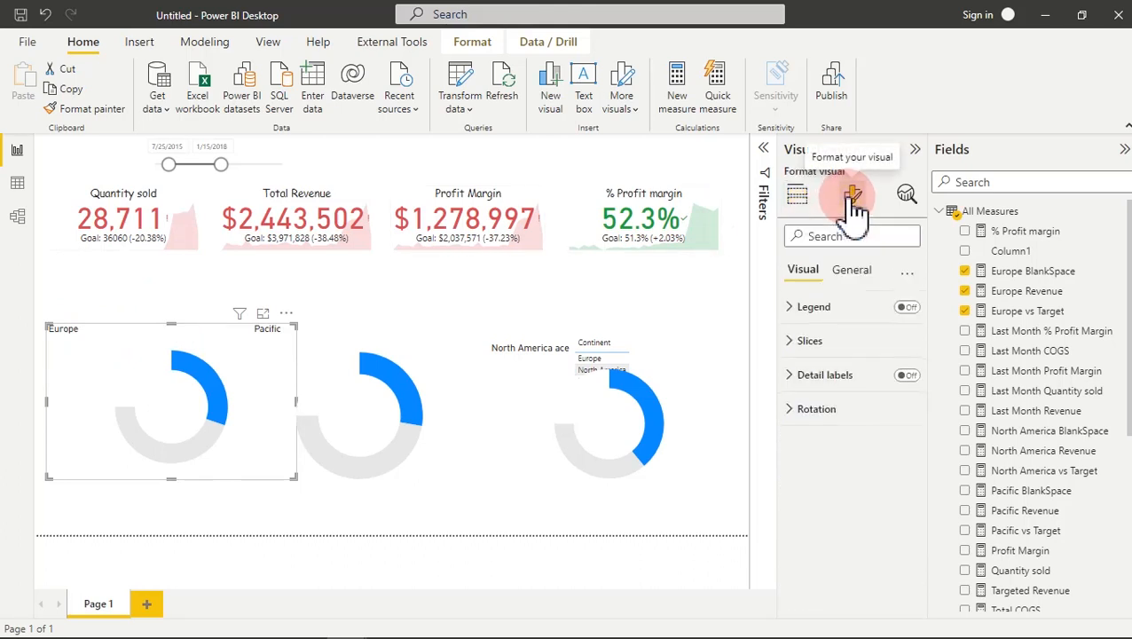
click(857, 268)
click(907, 342)
click(906, 342)
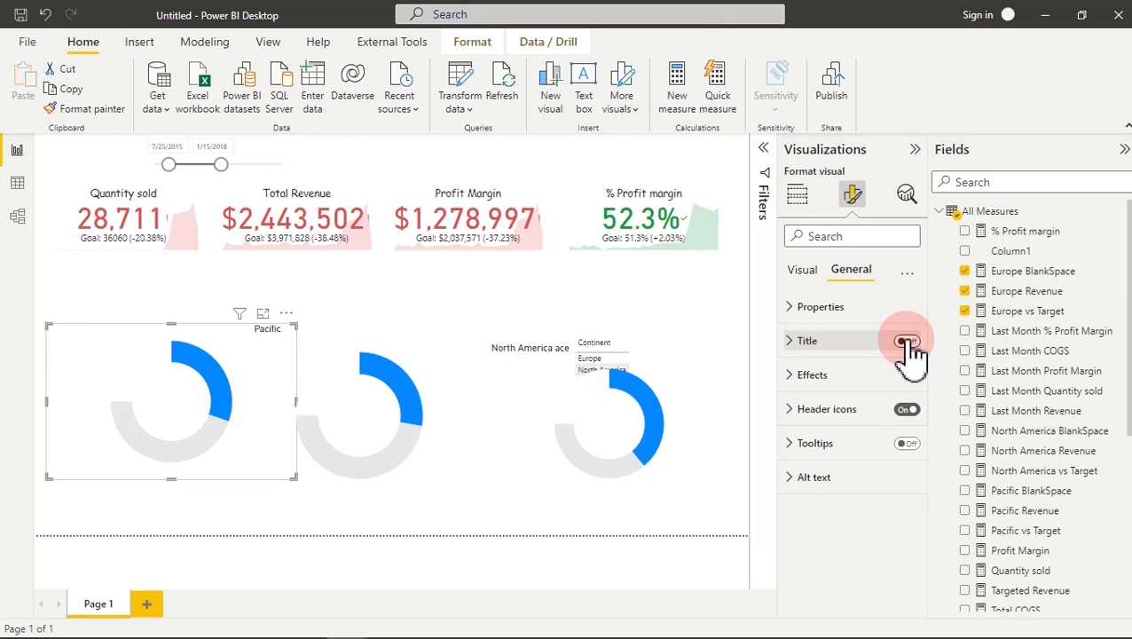
click(907, 342)
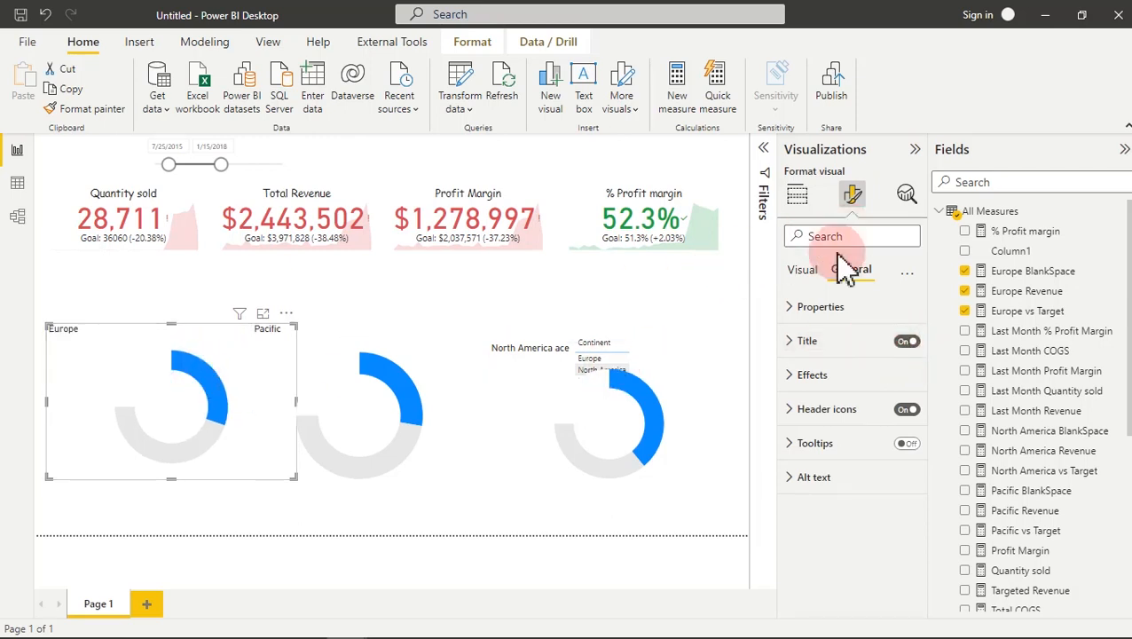
Step: Set the Europe Revenue slice color of the Europe donut to #432C7A
click(803, 271)
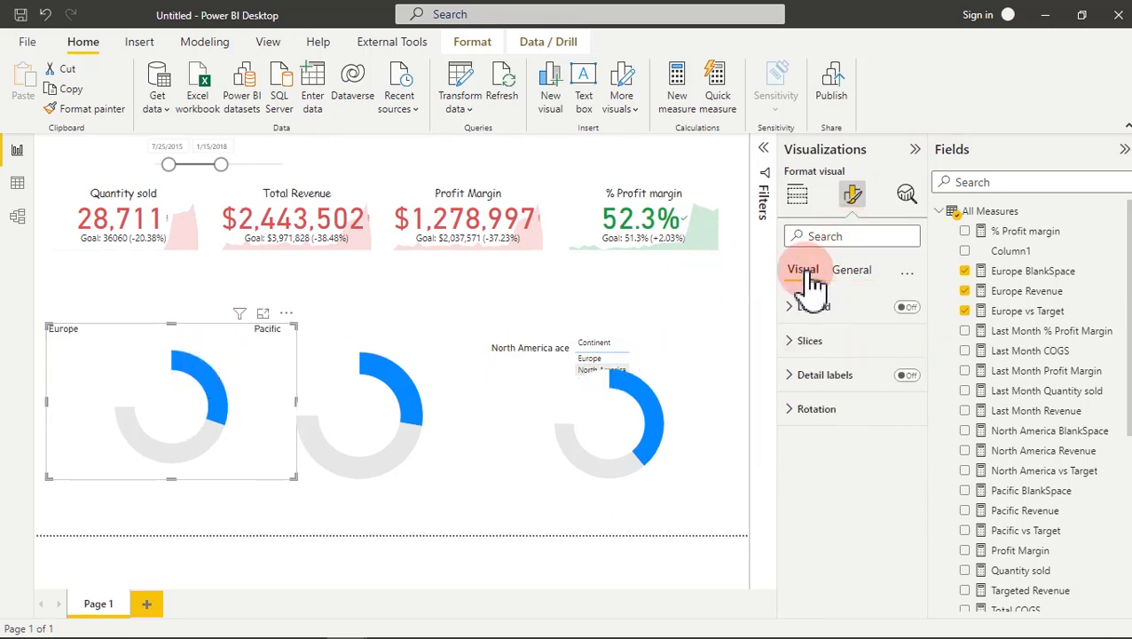
click(809, 343)
click(816, 419)
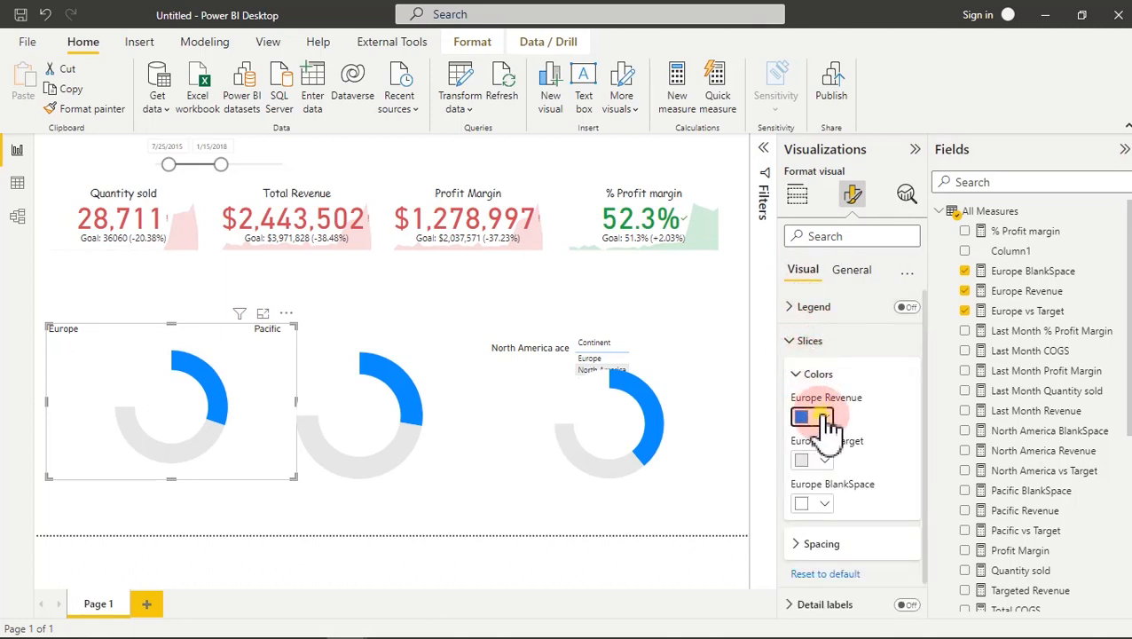
click(829, 384)
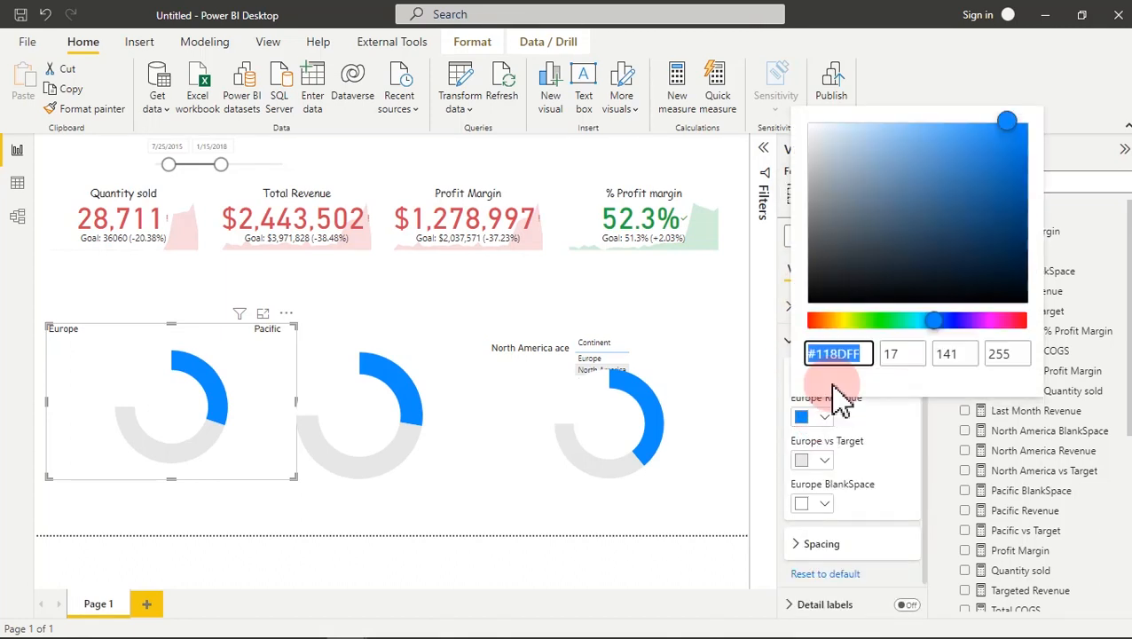
text(#432C7A)
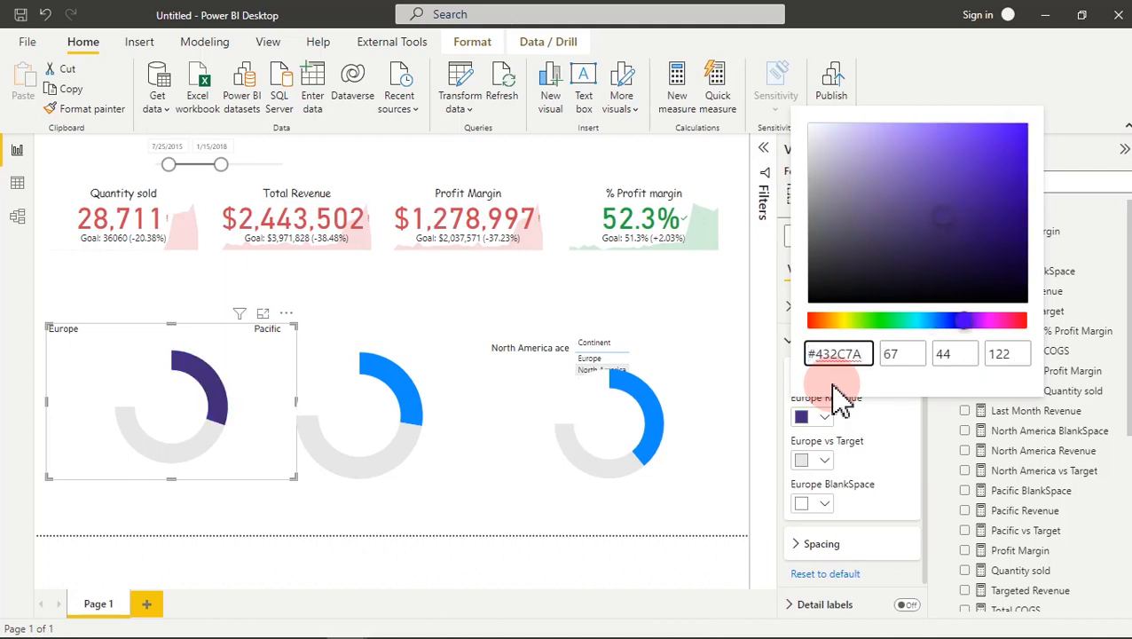
Step: Copy the Pacific hex code #80489C from Notepad and apply it to the Pacific Revenue slice in Power BI
mouse_move(677, 626)
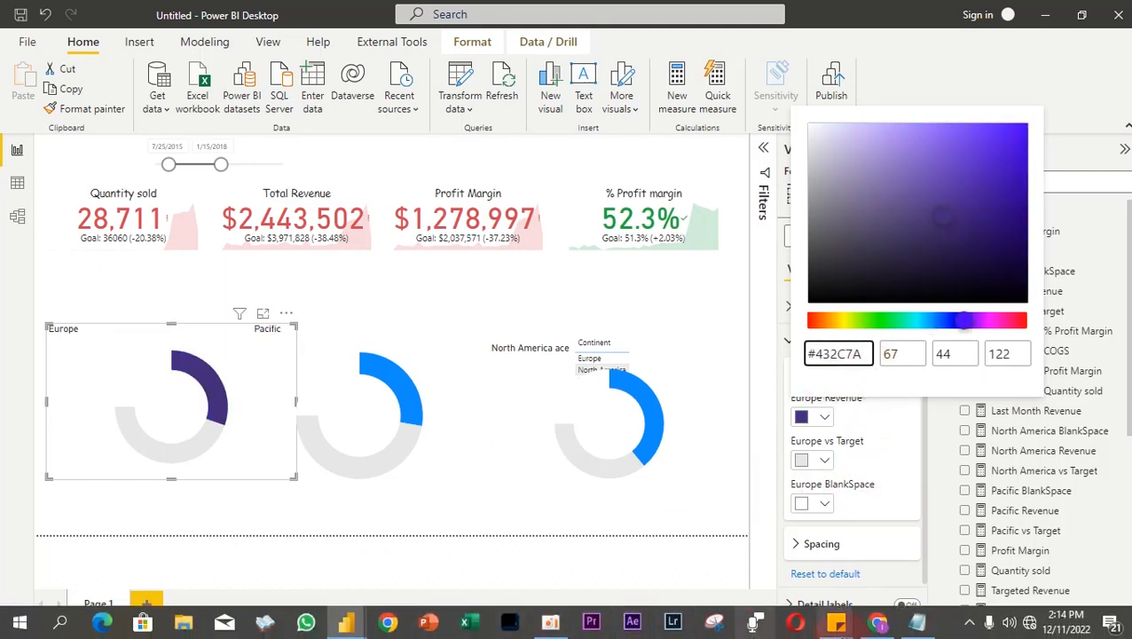
click(916, 621)
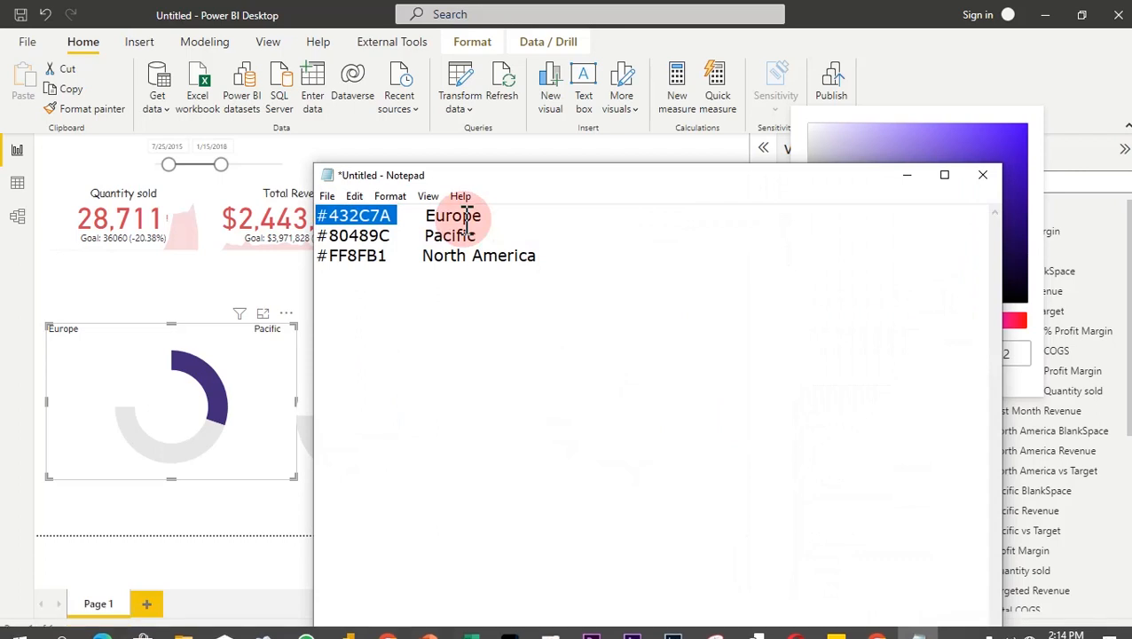
drag(394, 238, 295, 241)
key(ctrl+c)
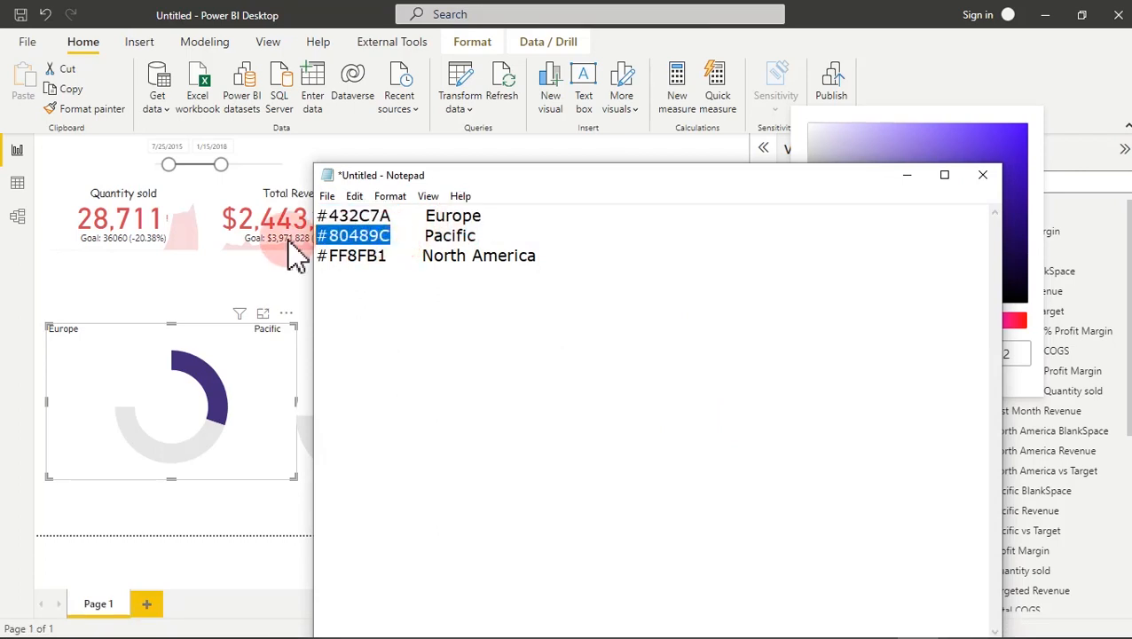
click(283, 412)
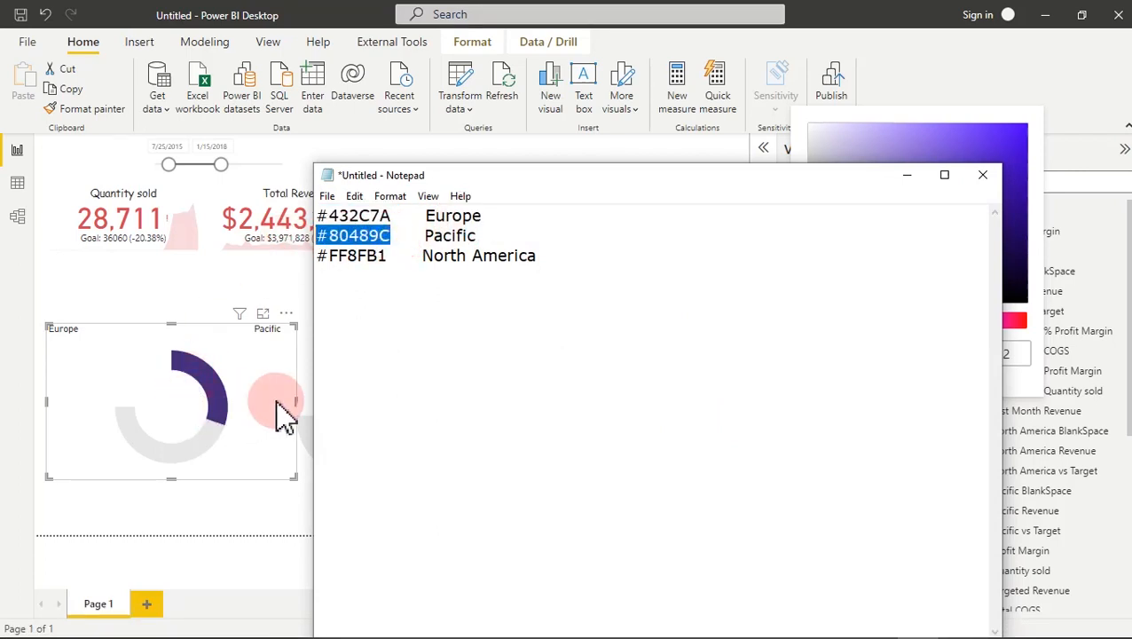
click(444, 380)
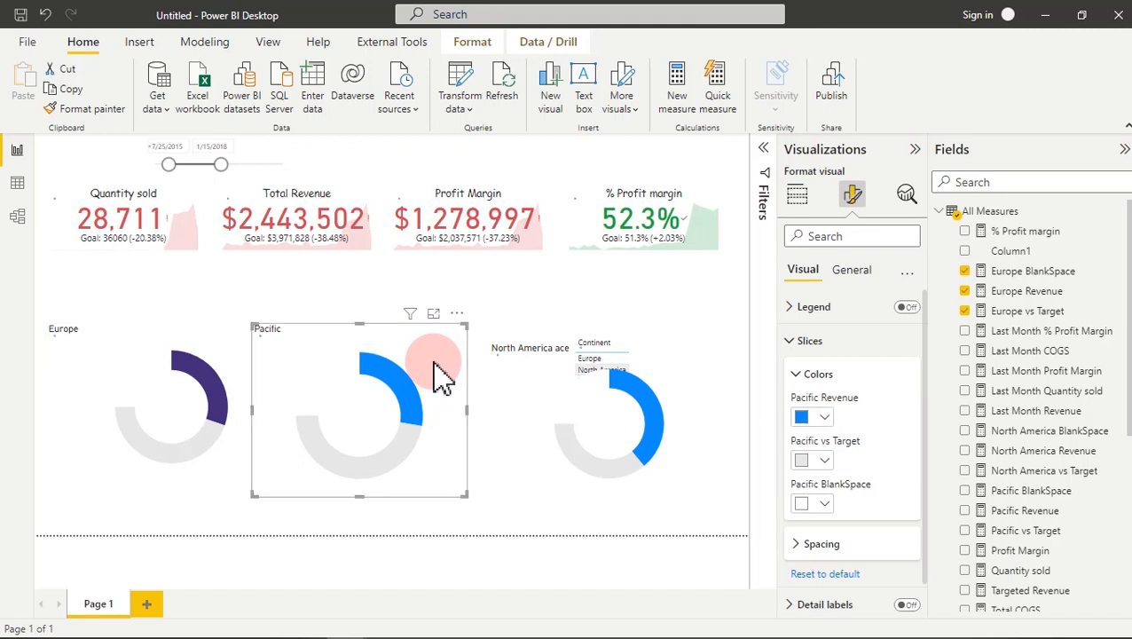
click(827, 421)
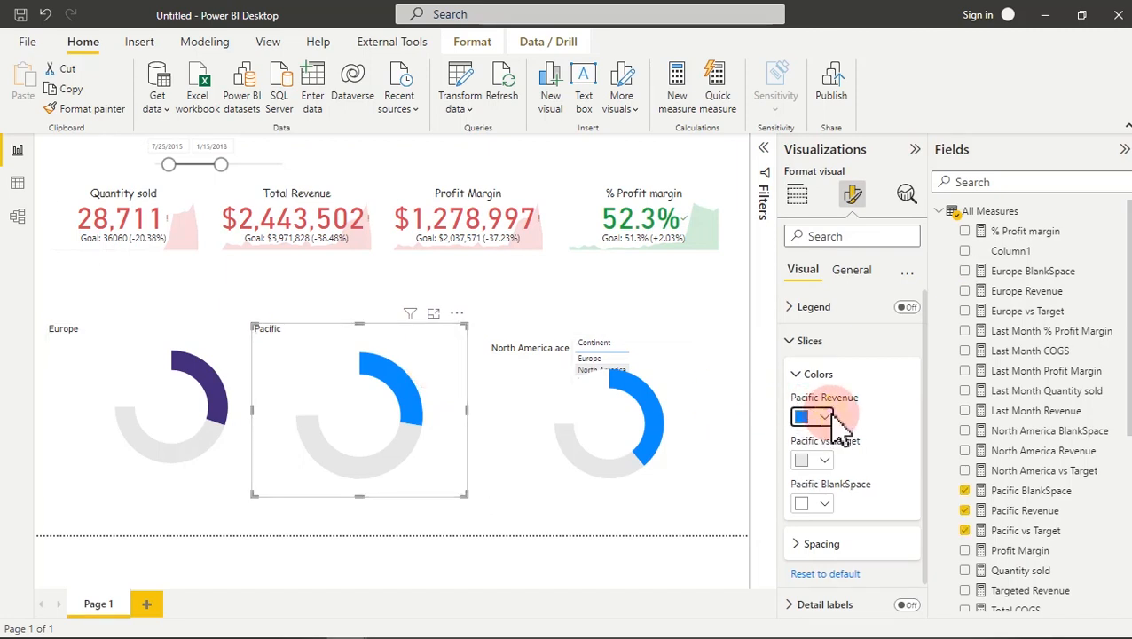
click(839, 387)
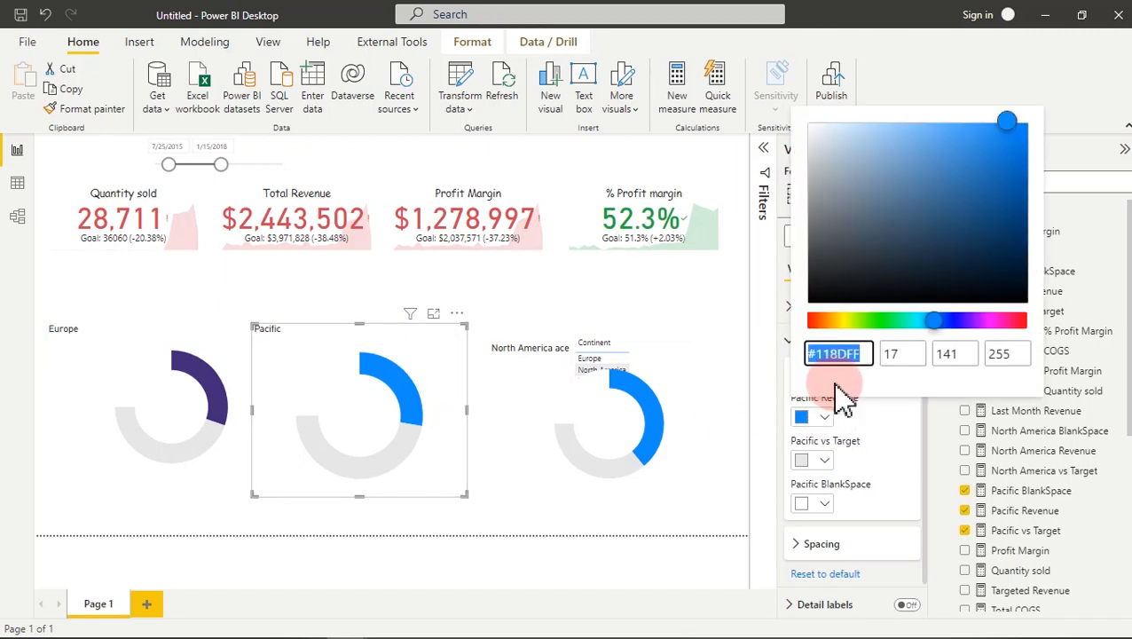
key(ctrl+v)
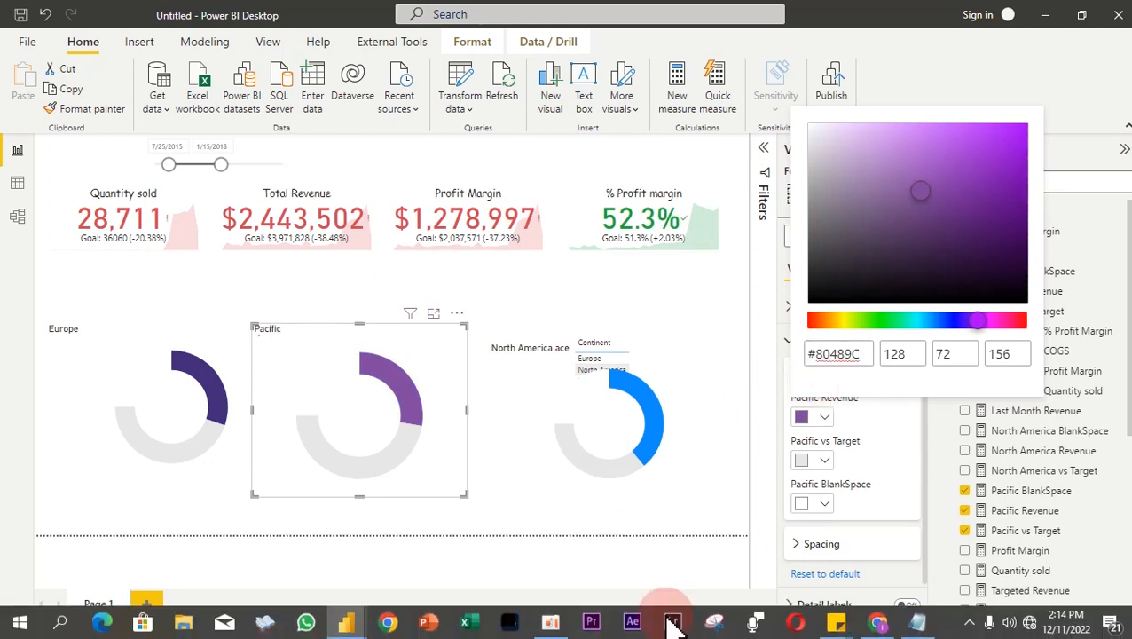
Step: Copy the North America hex code #FF8FB1 from Notepad and apply it to the North America Revenue slice in Power BI
click(914, 623)
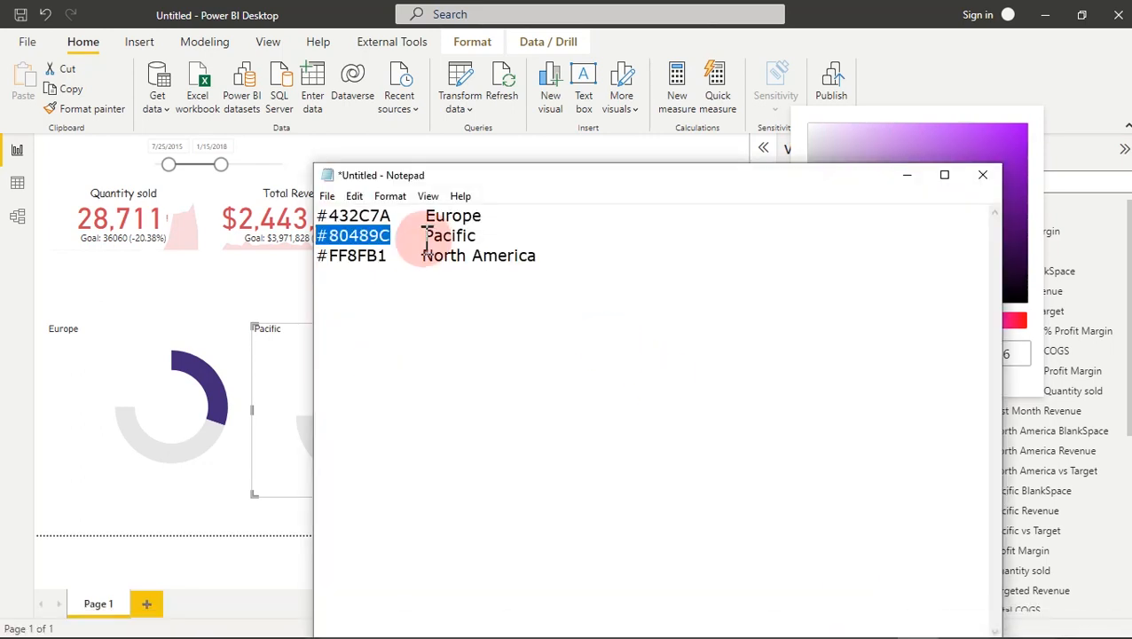
drag(402, 266, 275, 269)
key(ctrl+c)
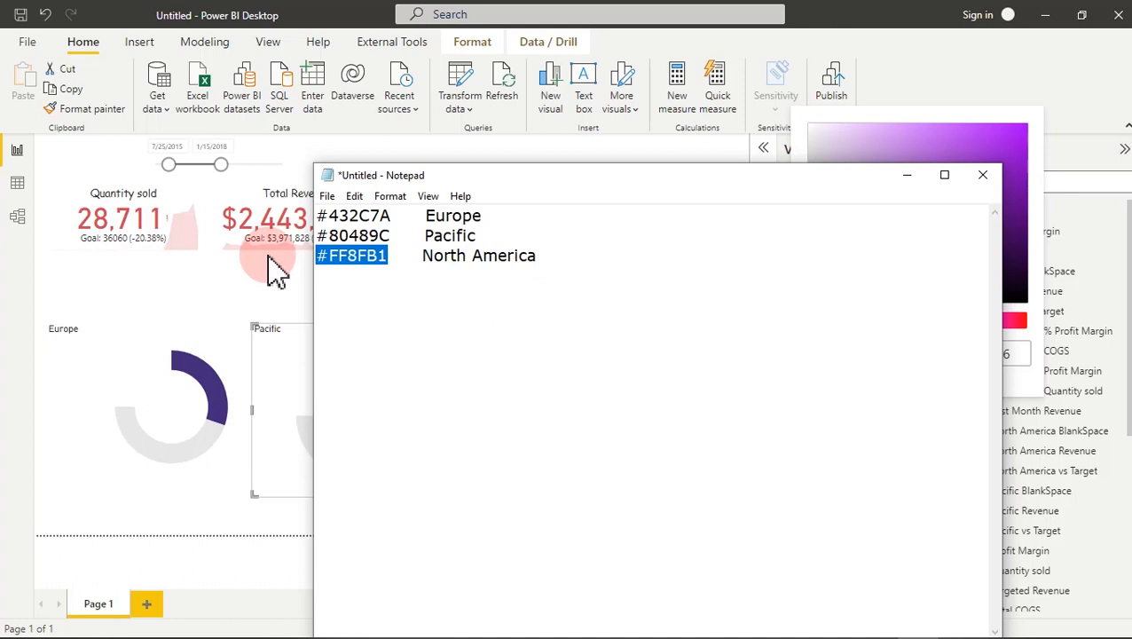
click(906, 177)
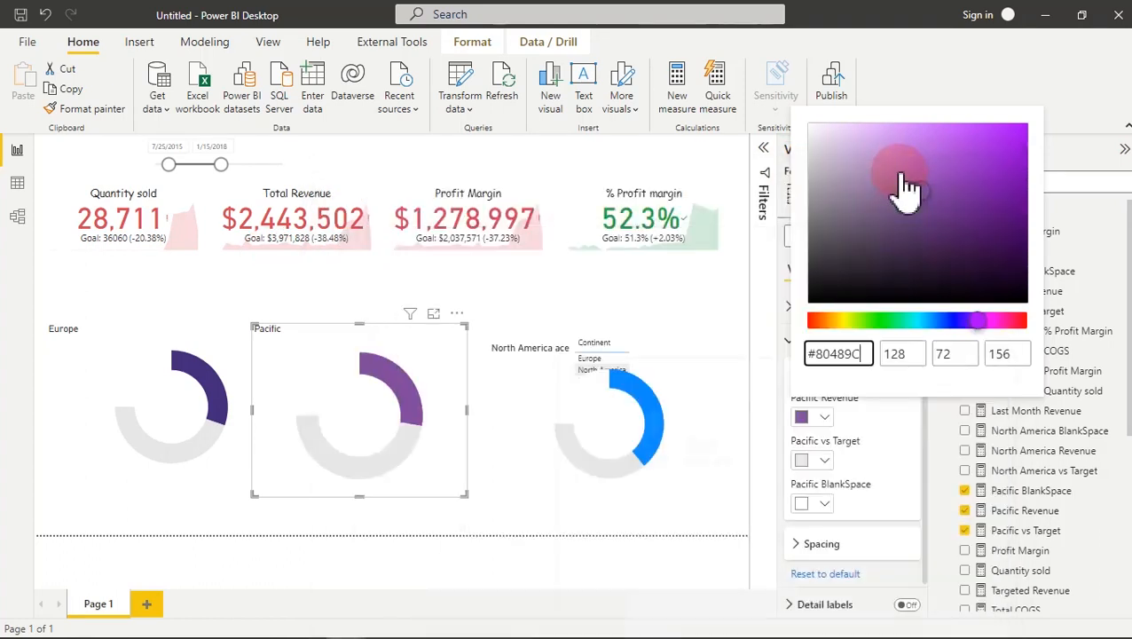
click(707, 417)
click(707, 417)
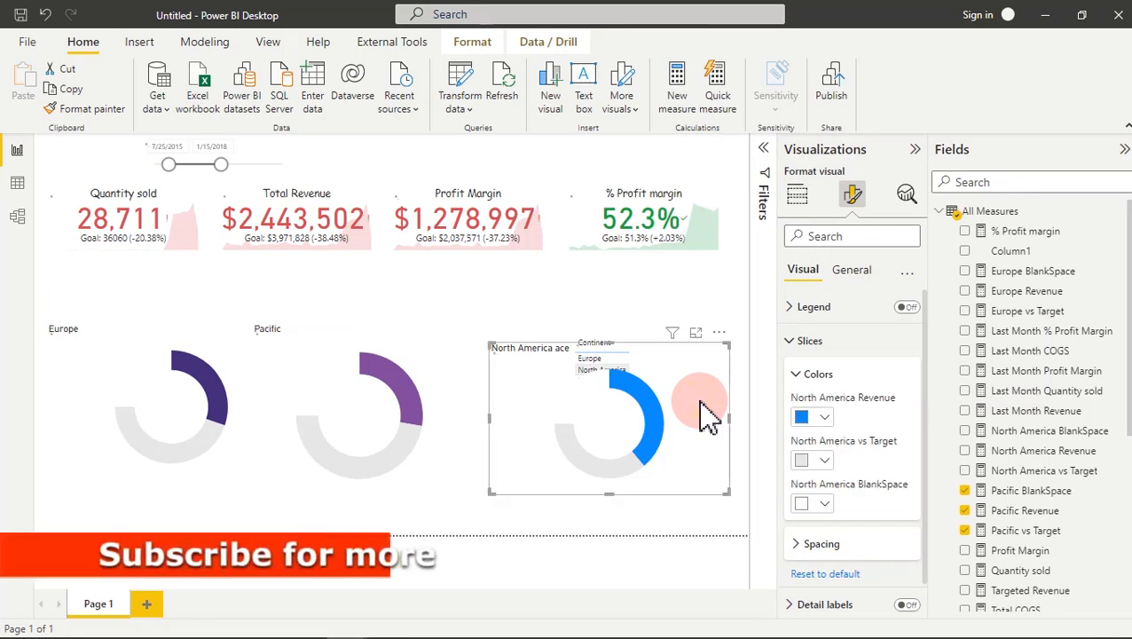
click(826, 418)
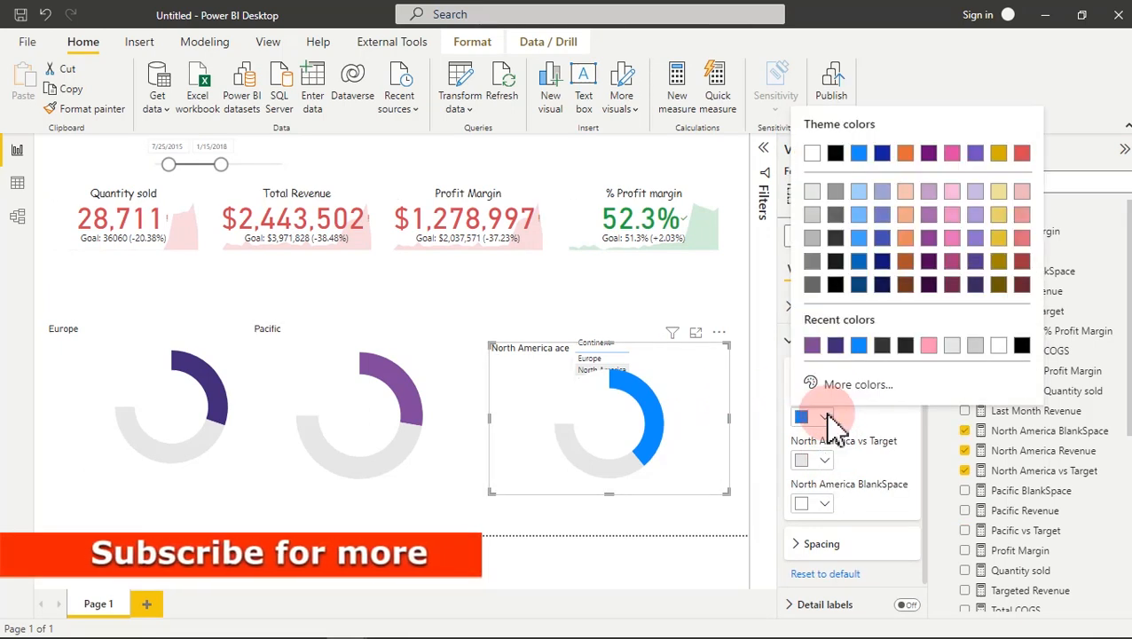
click(847, 404)
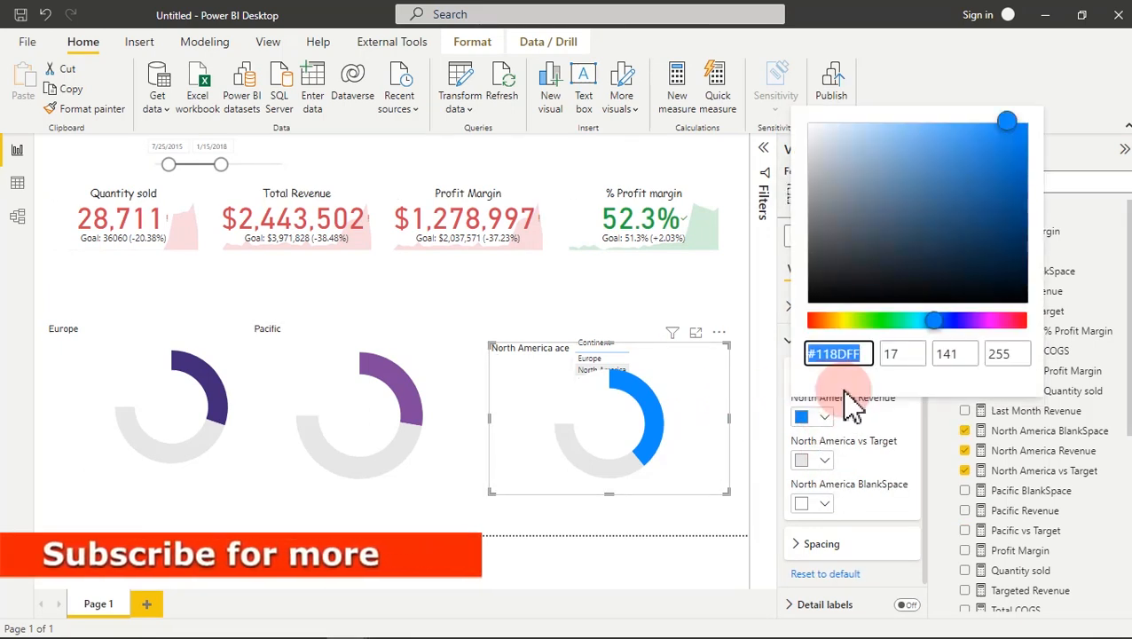
key(ctrl+v)
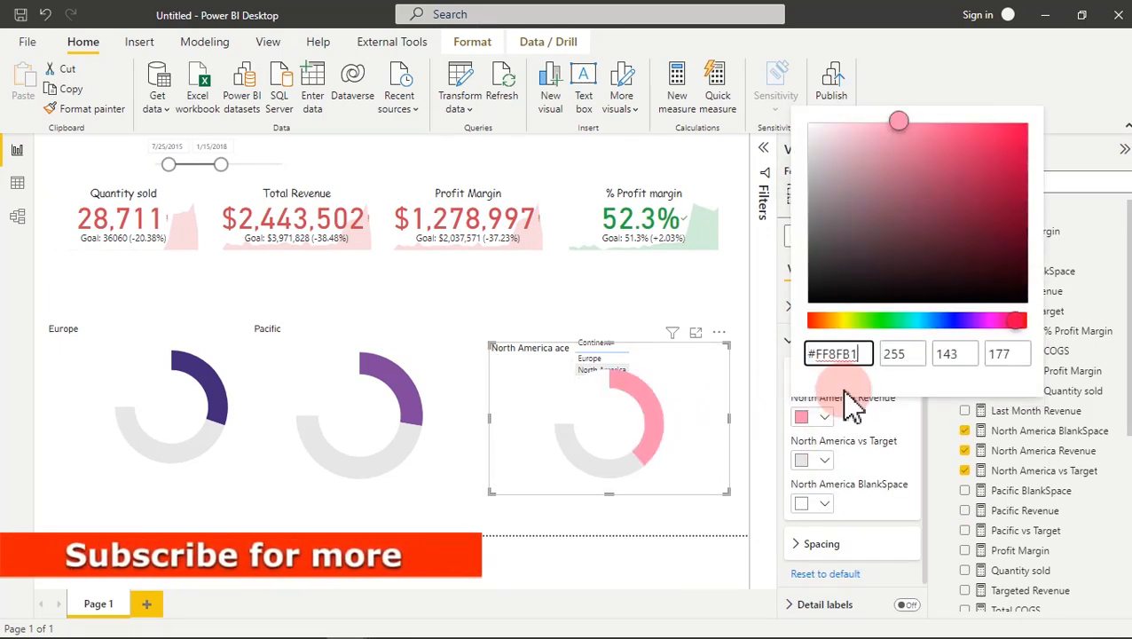
click(664, 290)
click(664, 293)
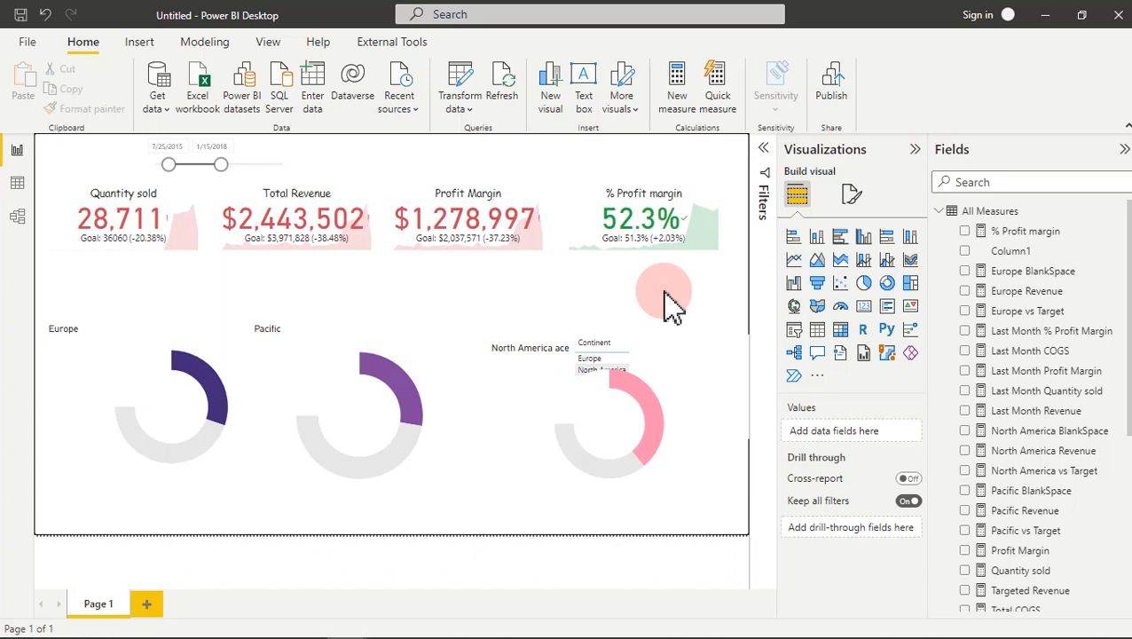
Step: Enlarge the Europe donut upward, sideways and down to the page's lower edge, so it extends over part of the Pacific donut
click(236, 346)
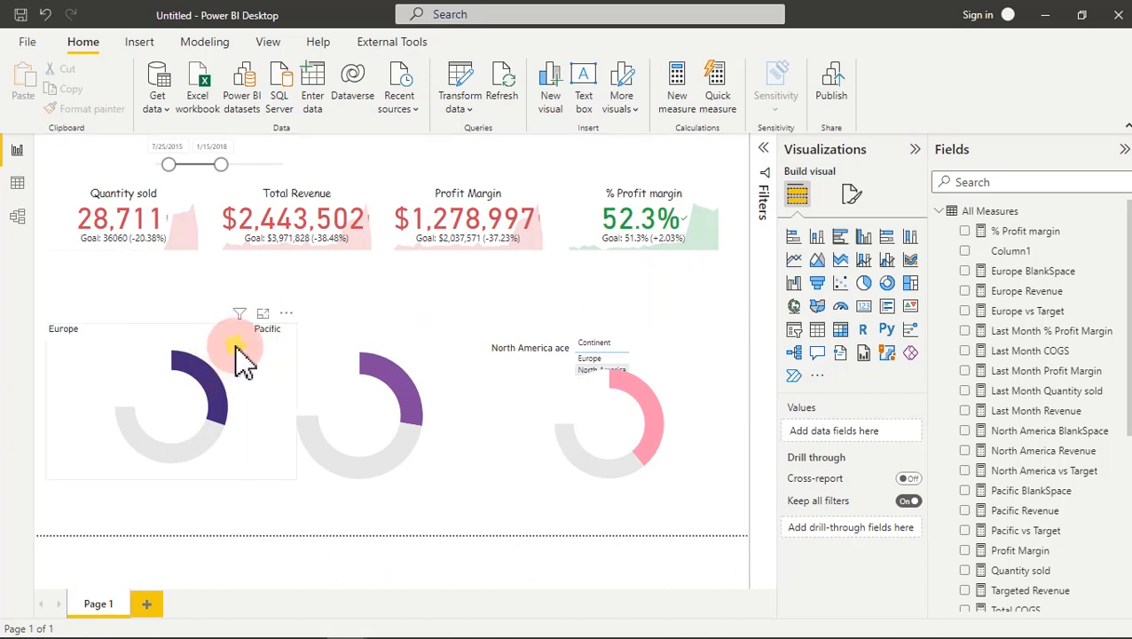
drag(297, 323, 357, 282)
drag(205, 484, 195, 533)
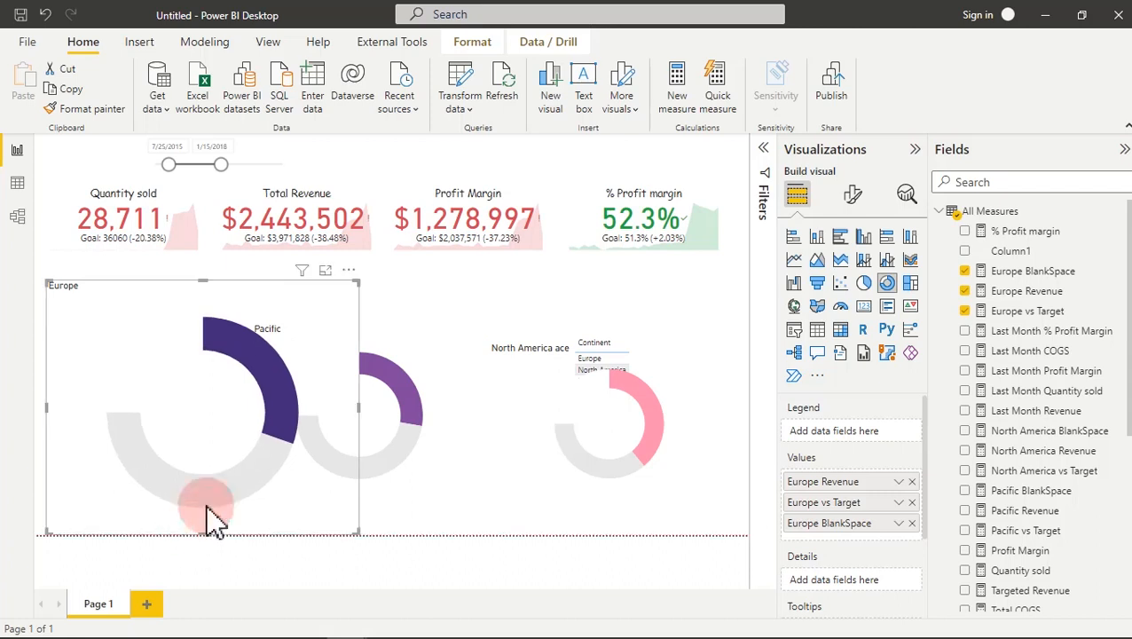
Step: Send the Europe donut chart to the back of the visuals' stacking order
right_click(336, 307)
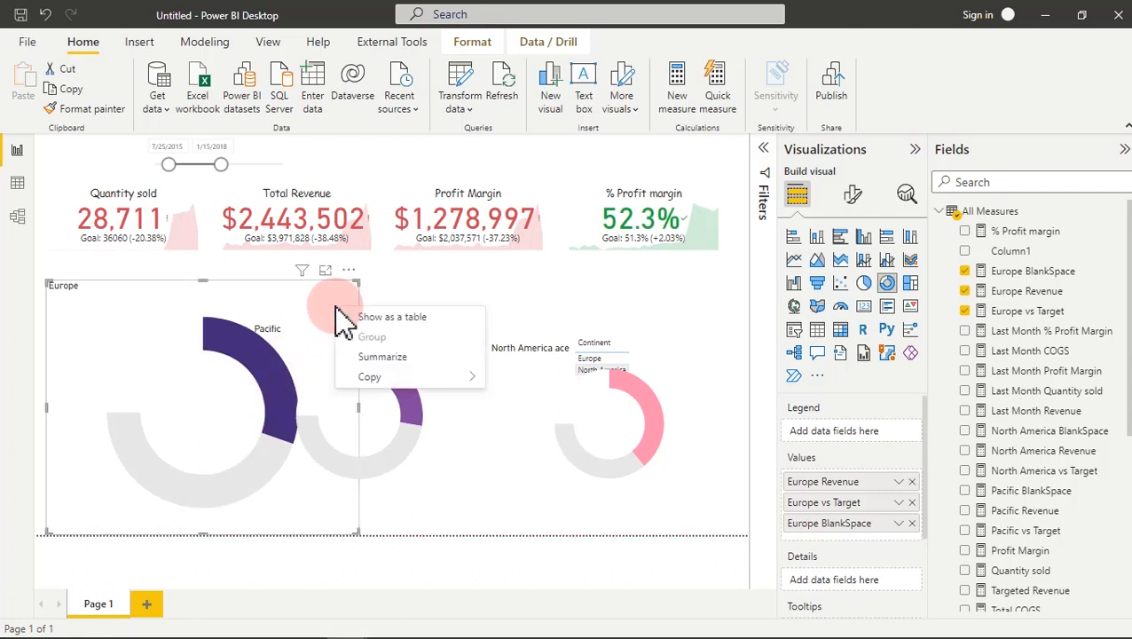
click(308, 313)
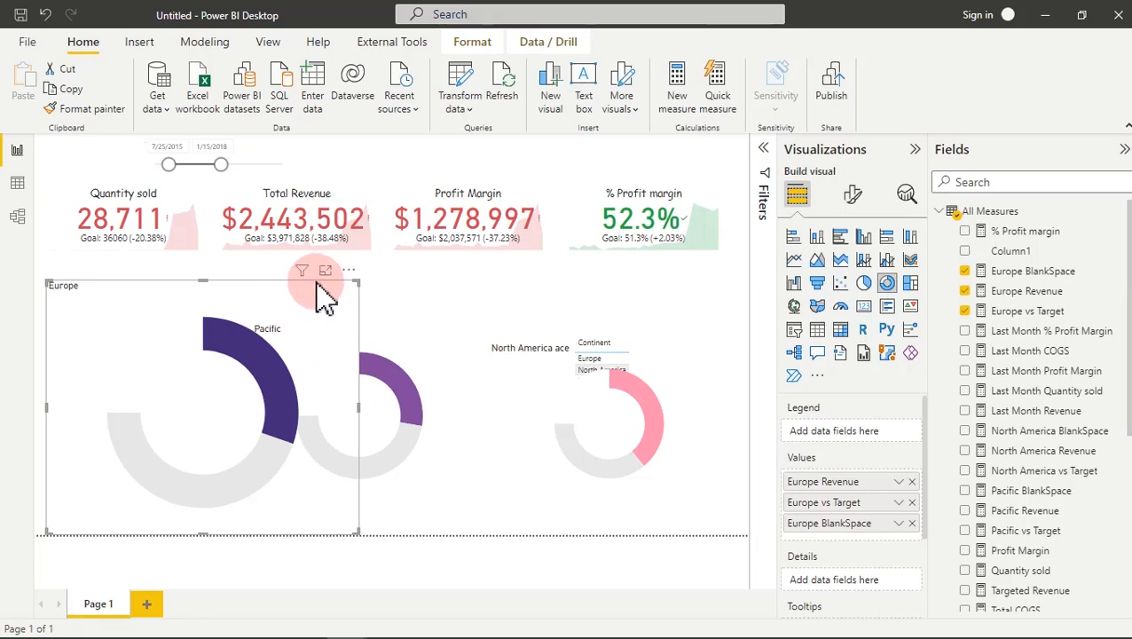
click(487, 46)
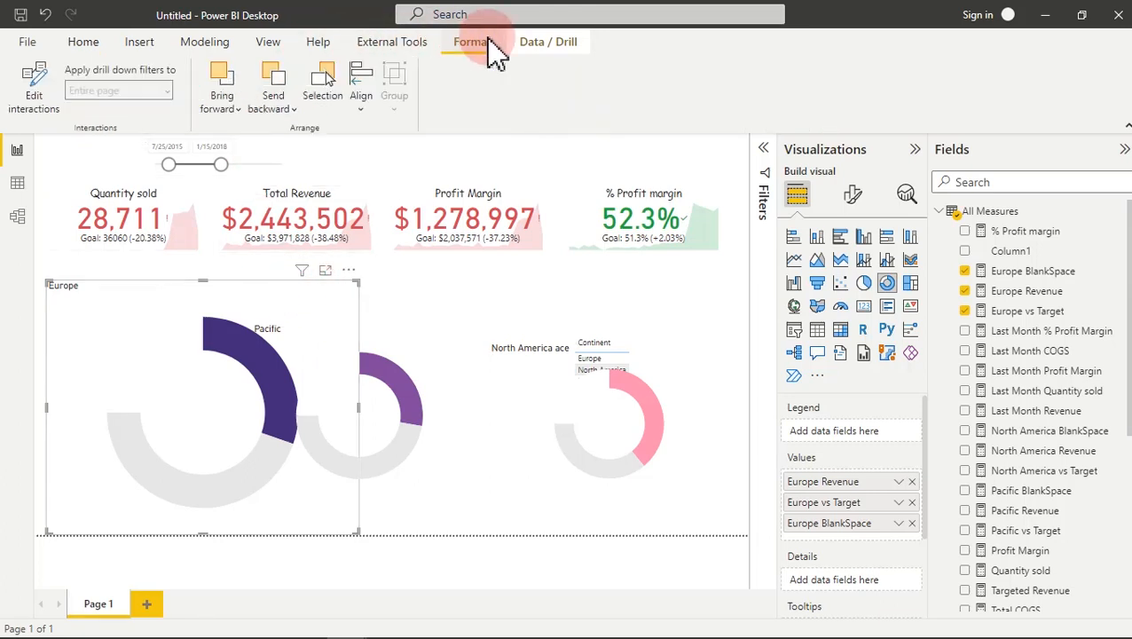
click(282, 108)
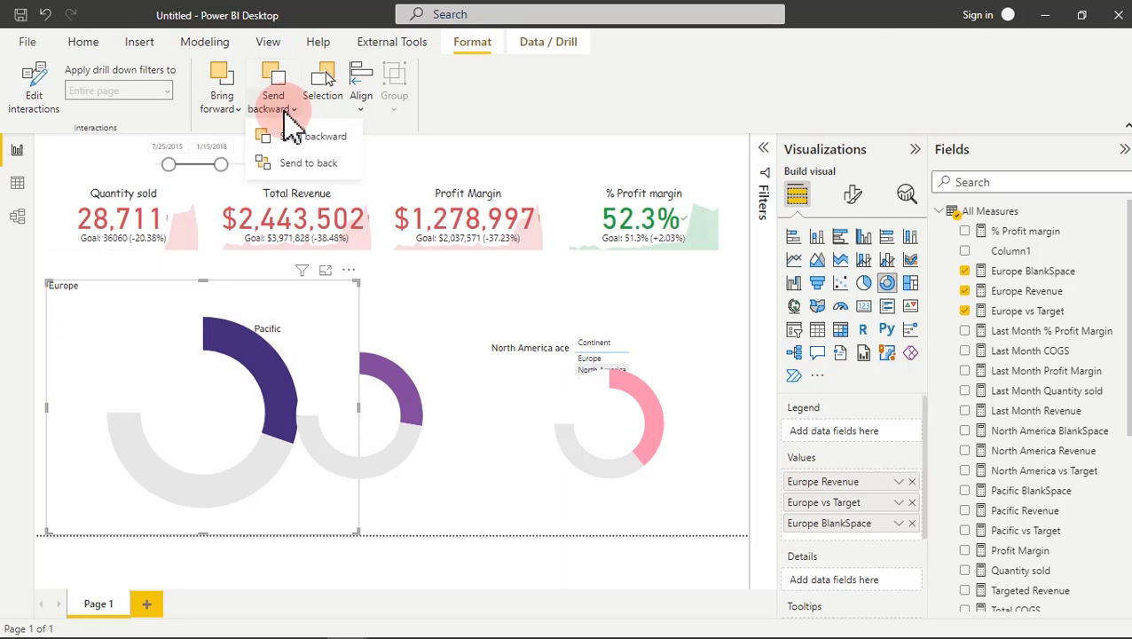
click(321, 163)
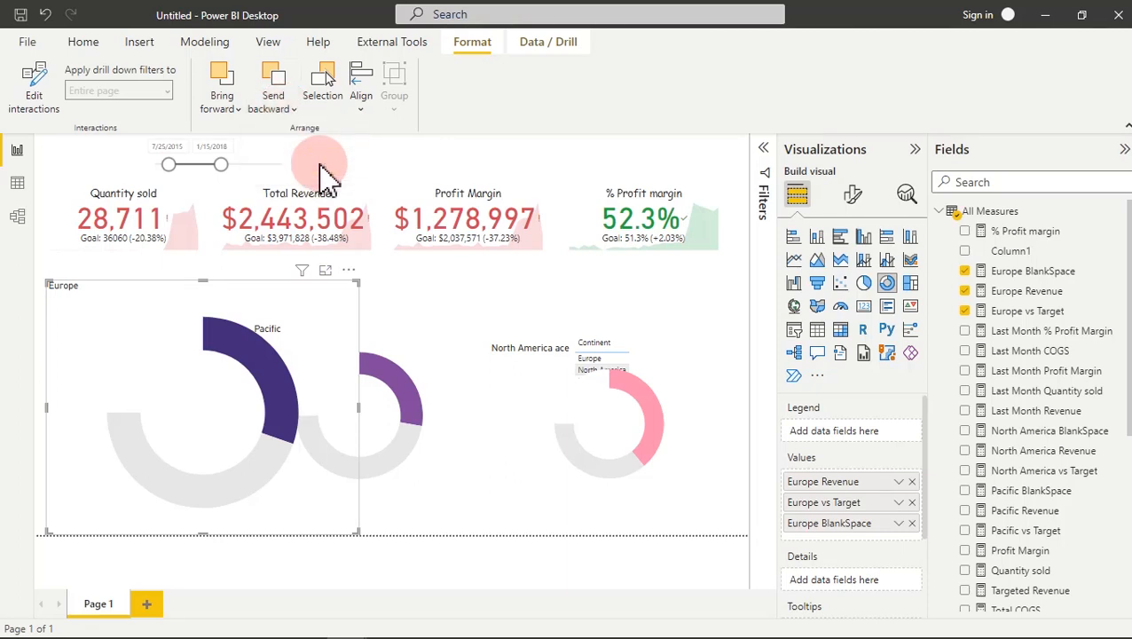
Step: Move the Pacific donut onto the center of the Europe donut and shrink it to fit as a concentric inner ring
click(451, 377)
drag(441, 360, 286, 360)
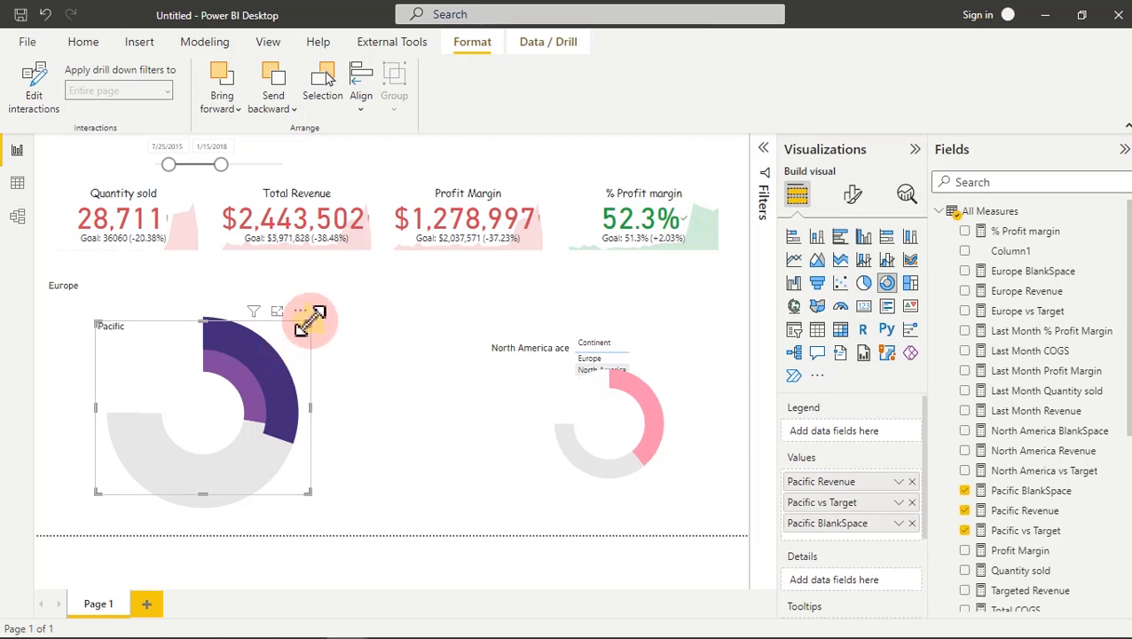
drag(309, 319, 303, 338)
drag(98, 491, 105, 485)
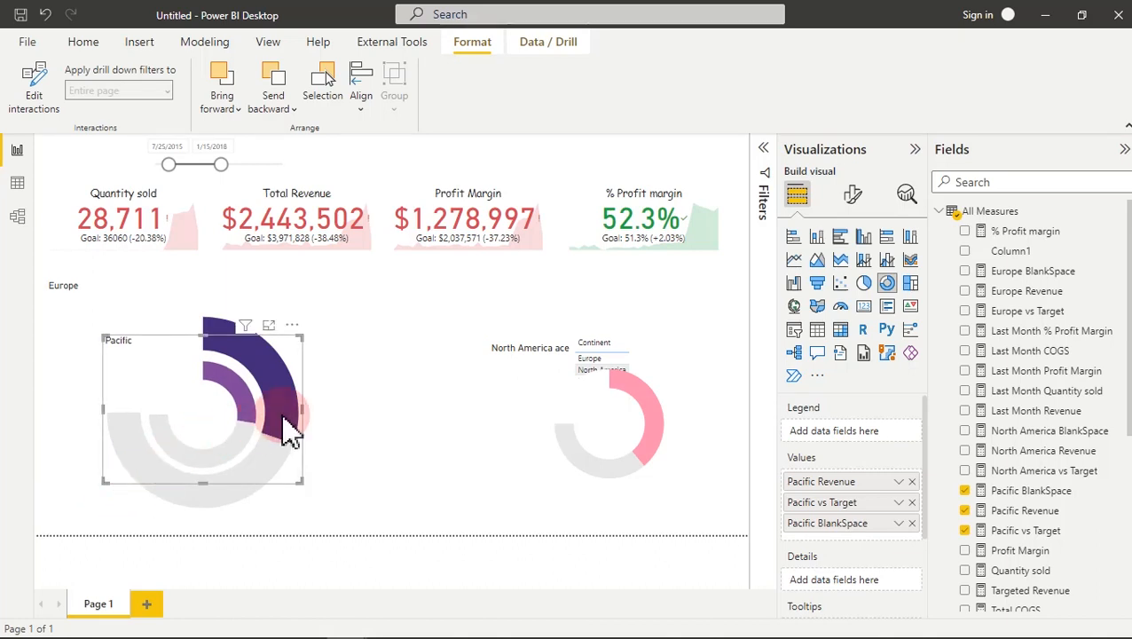
click(430, 370)
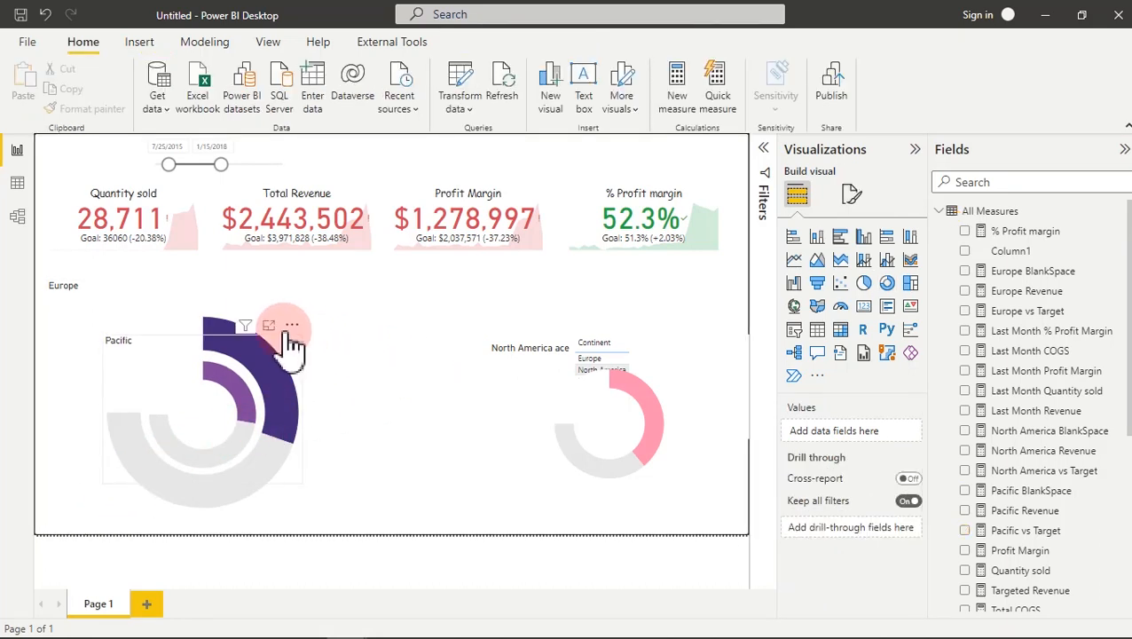
Step: Thin the Europe donut's ring by setting its slice inner radius to 85 px
click(265, 293)
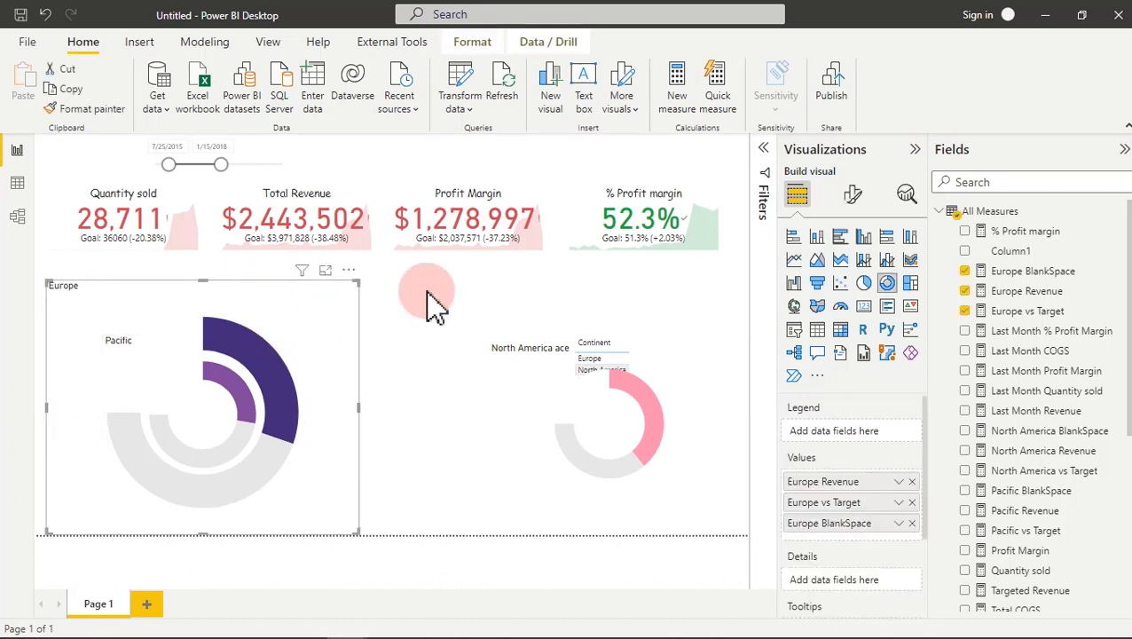
click(851, 193)
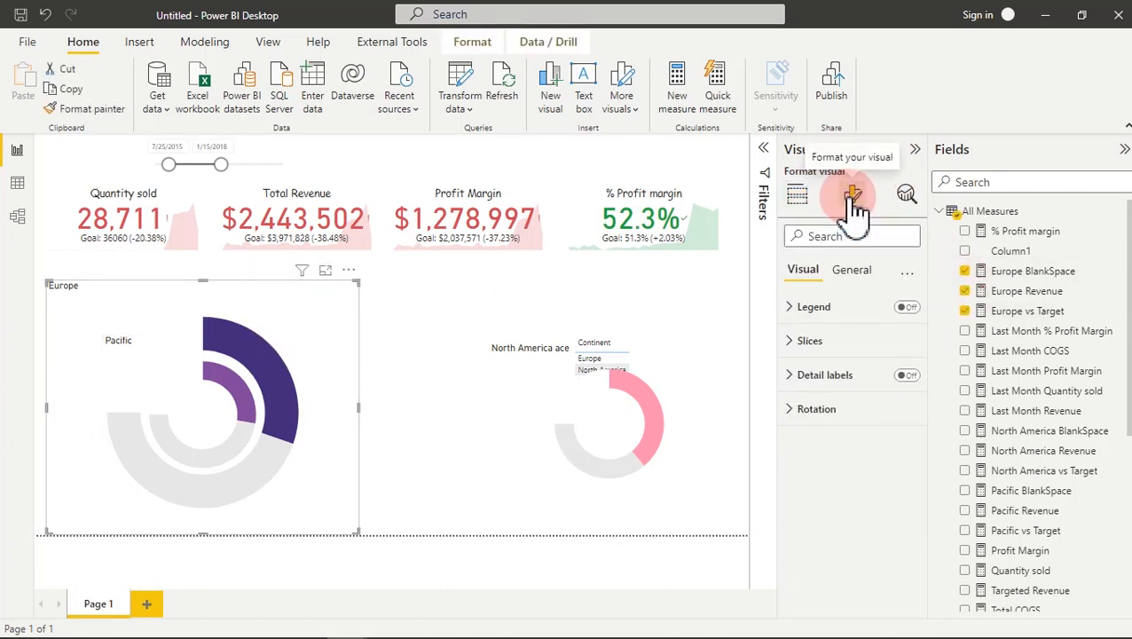
click(809, 341)
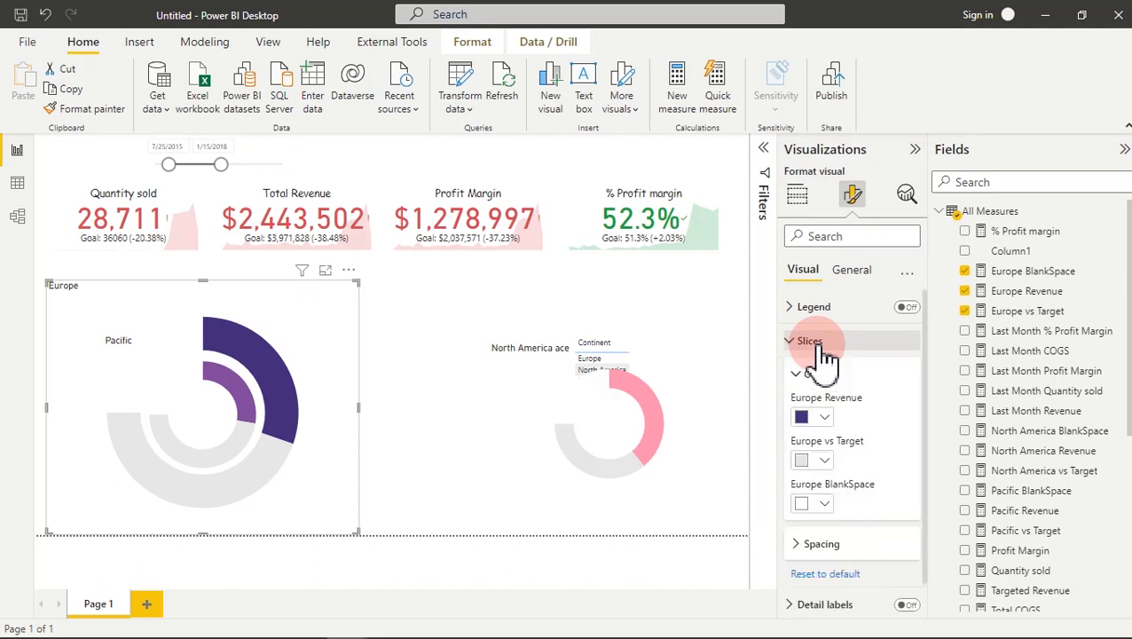
click(823, 545)
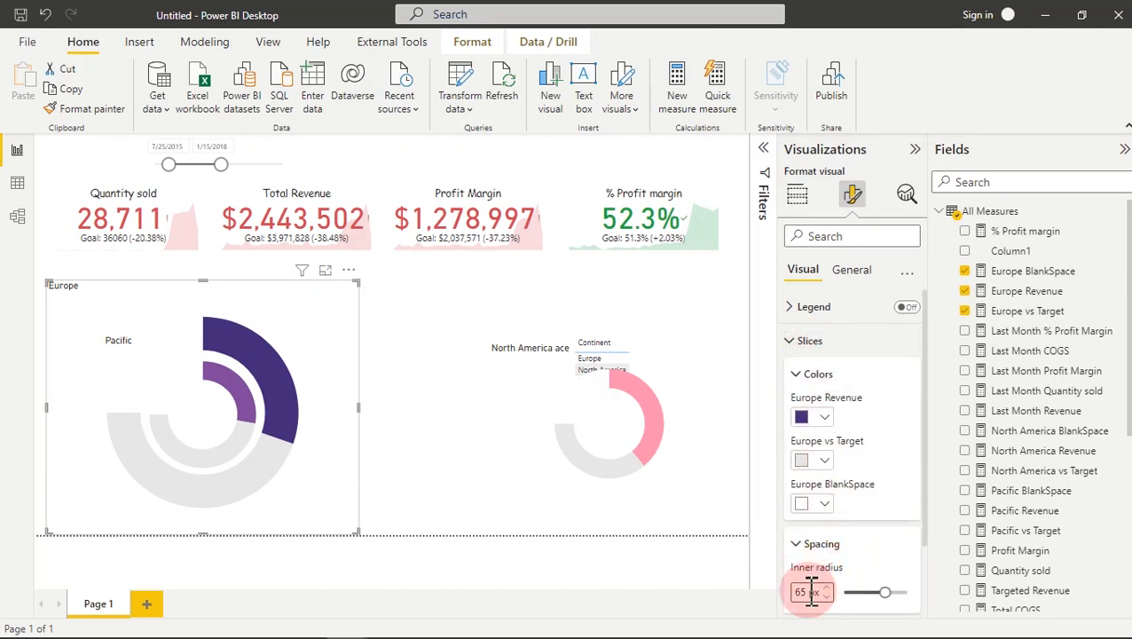
drag(810, 591, 790, 593)
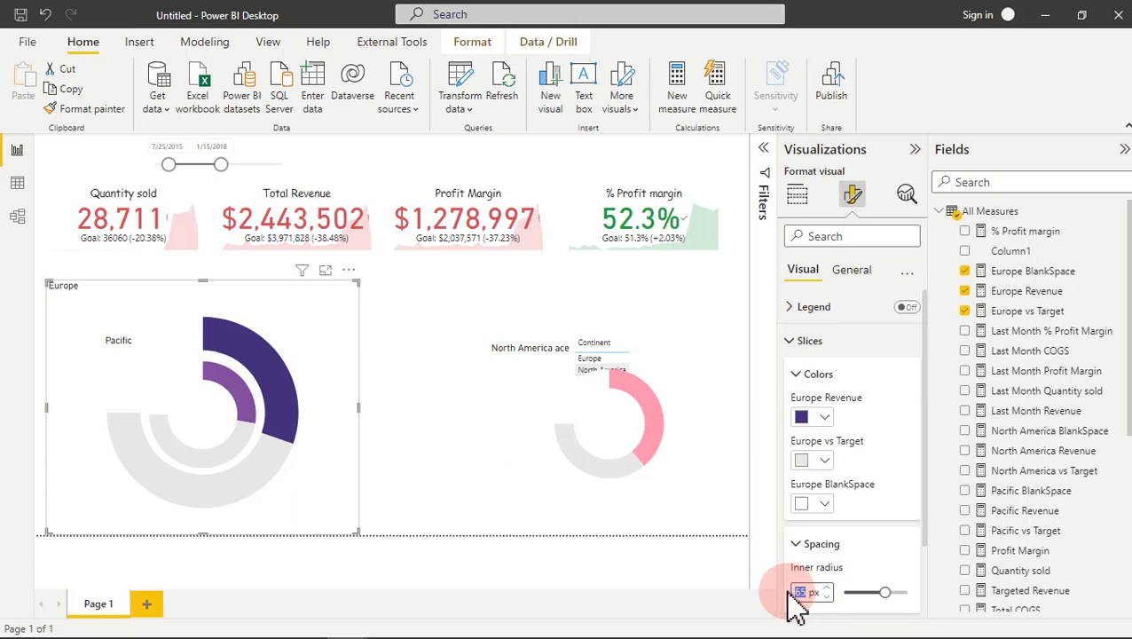
text(85)
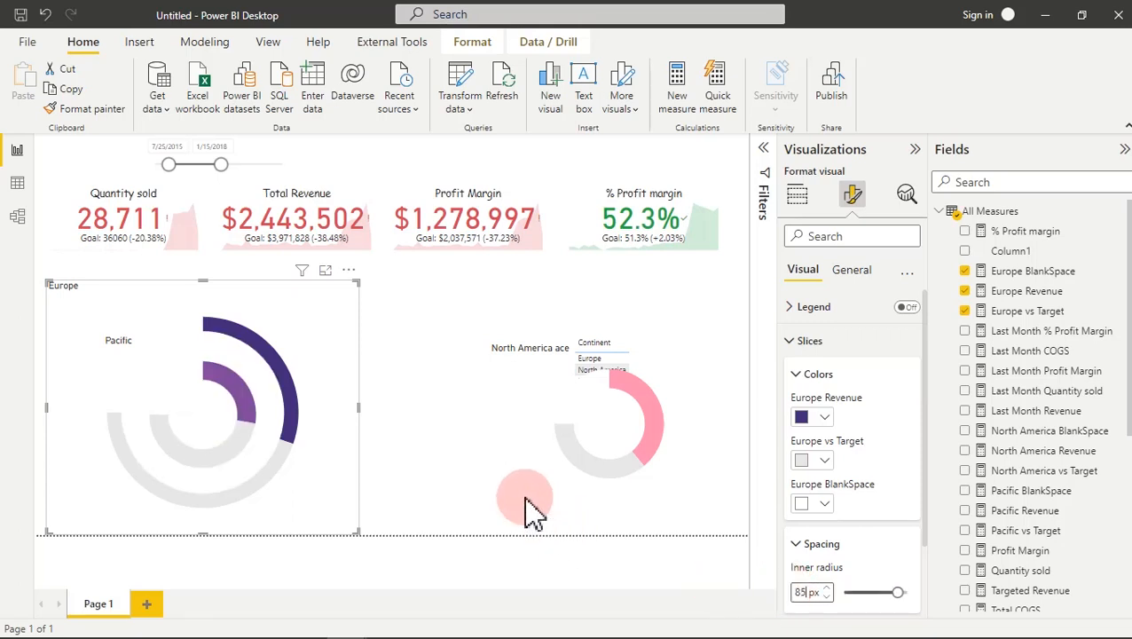
click(447, 415)
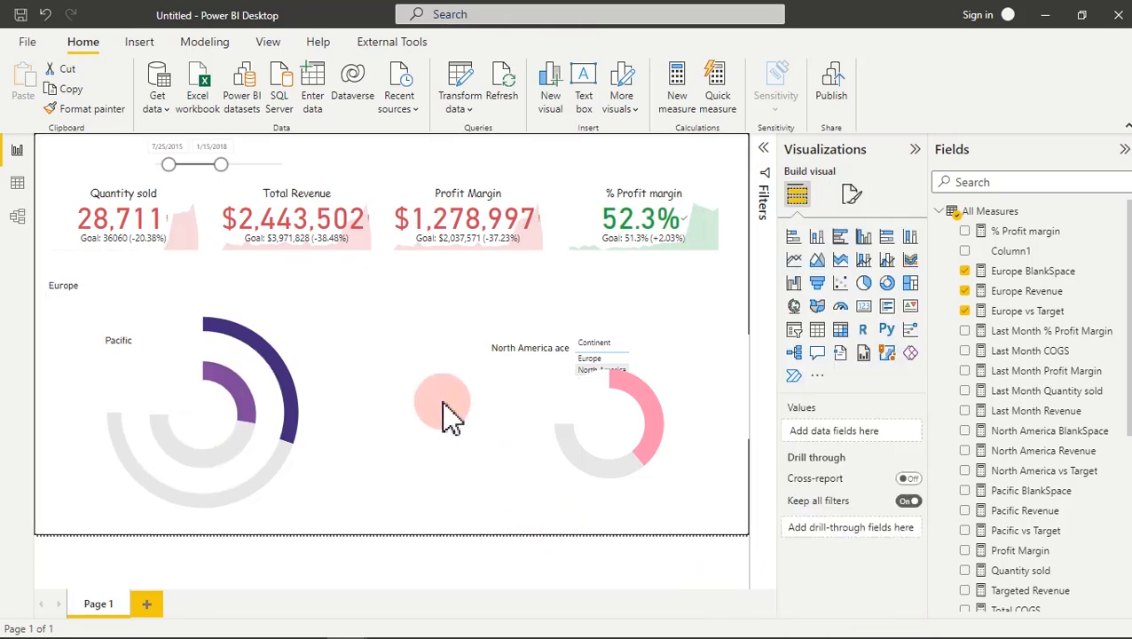
Step: Enlarge the Pacific donut at opposite corners so its ring sits concentrically just inside the Europe ring
click(219, 371)
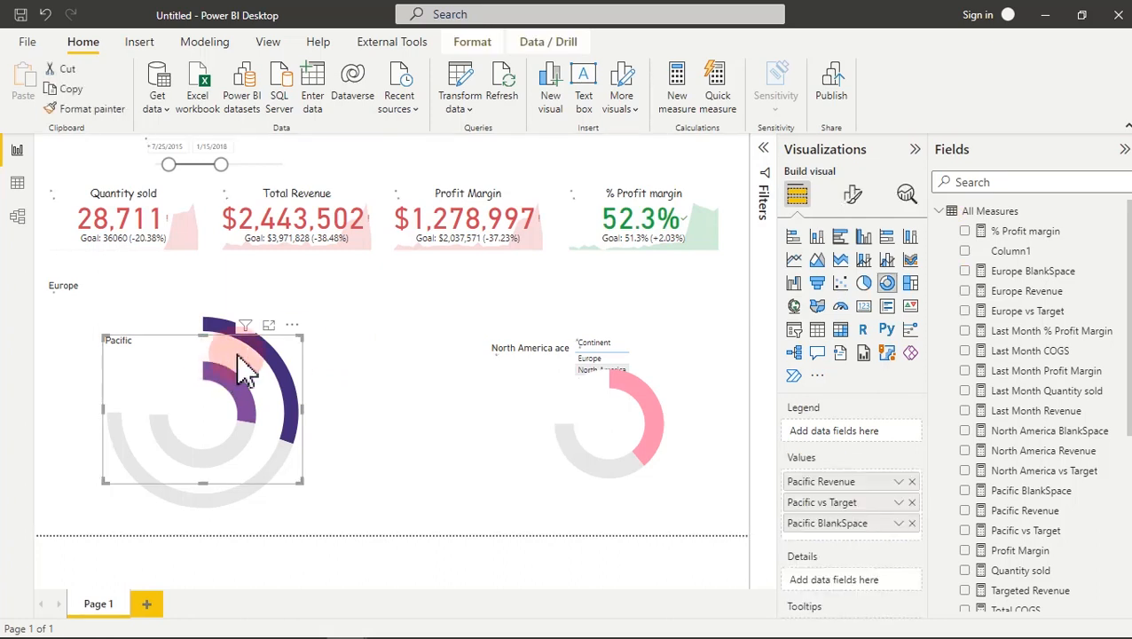
drag(301, 337, 308, 317)
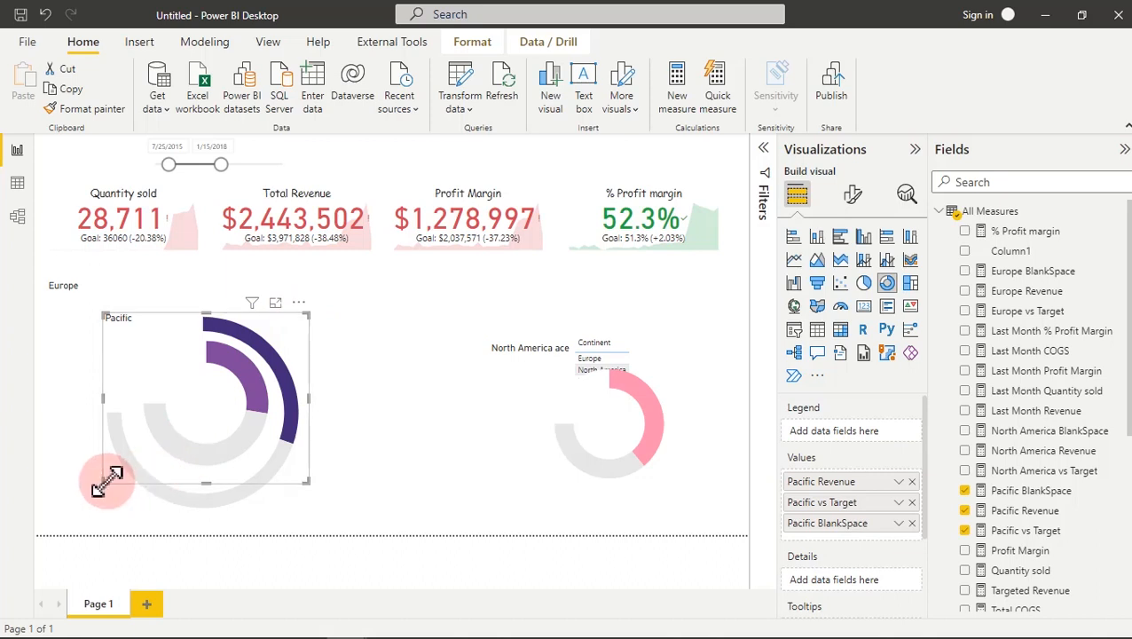
drag(104, 482, 95, 505)
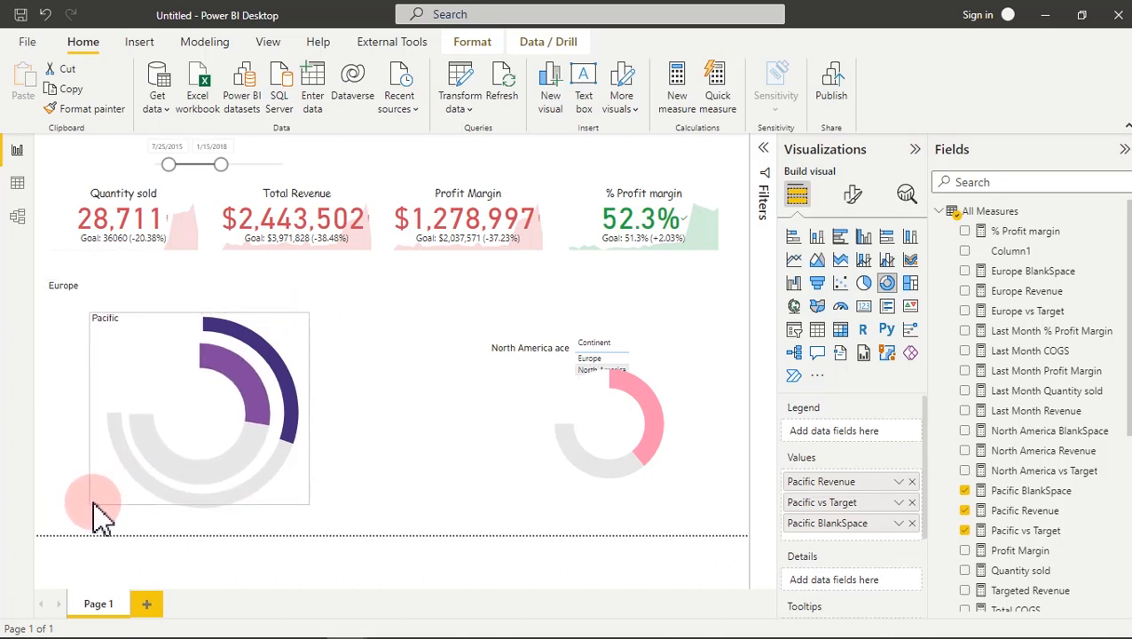
drag(310, 310, 315, 311)
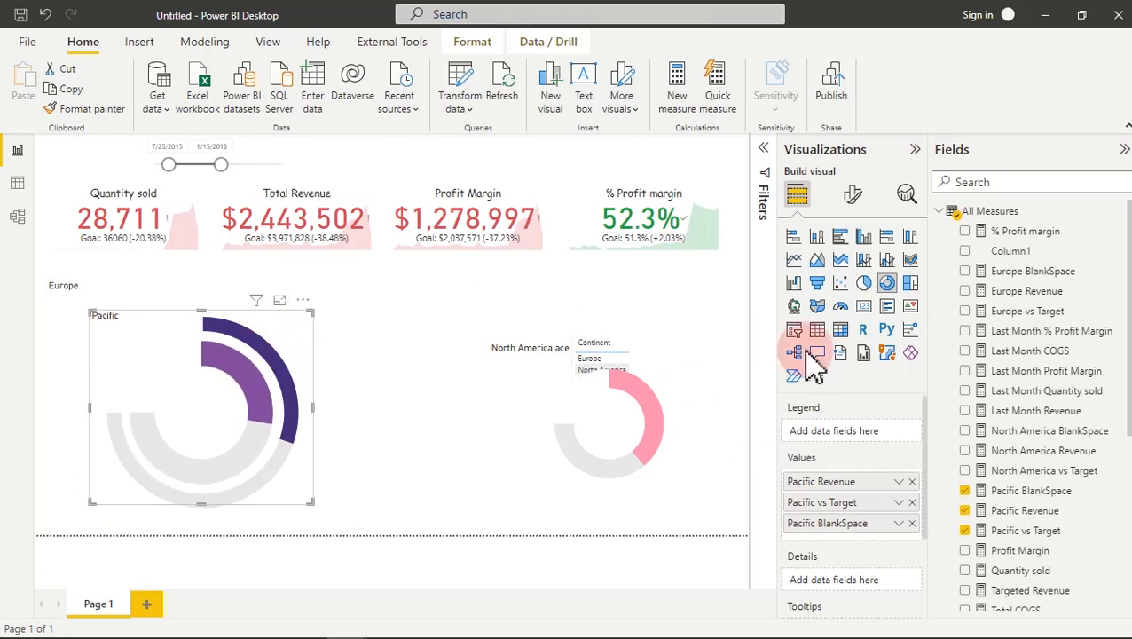
Step: Set the slice inner radius of the Pacific donut to 80 px
click(852, 197)
click(816, 397)
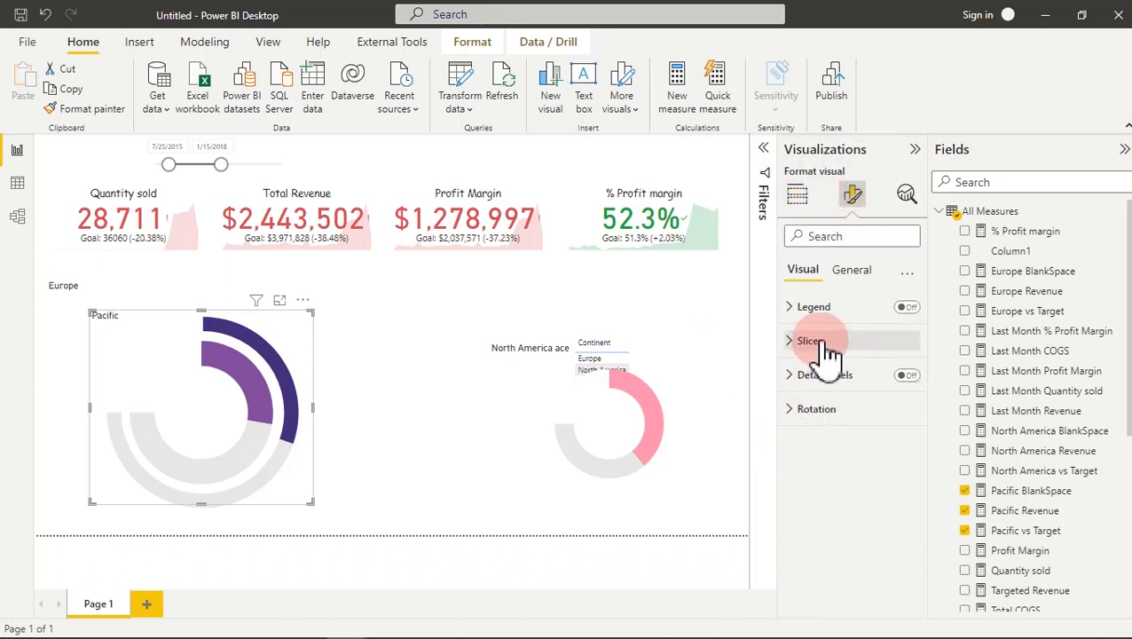
click(821, 346)
click(822, 543)
click(811, 591)
drag(807, 592, 794, 593)
text(80)
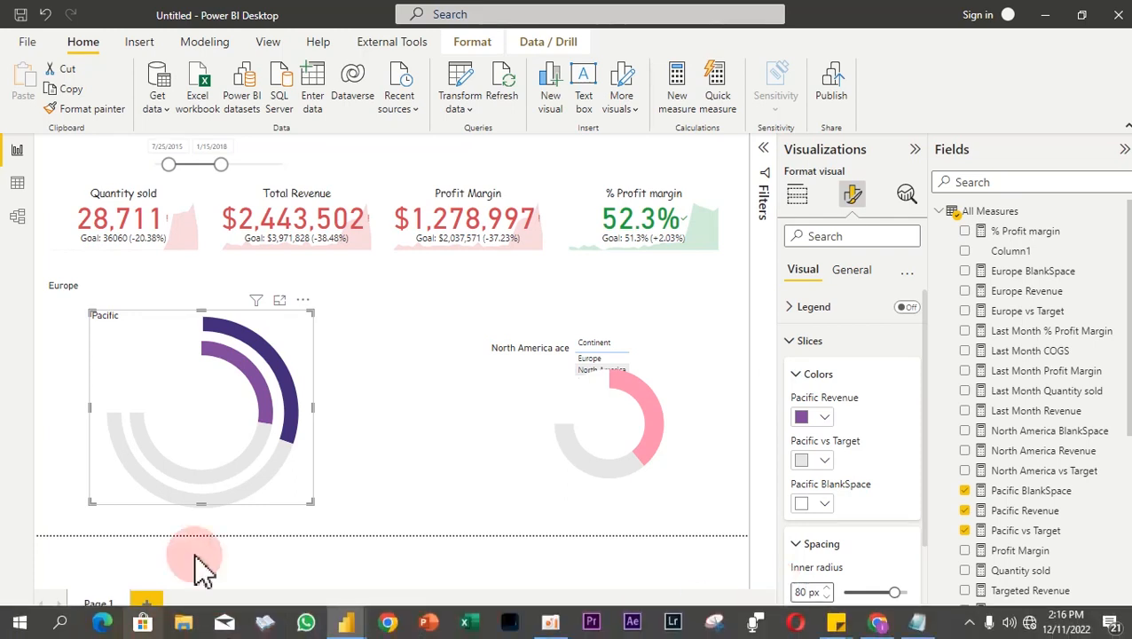
Step: Move the North America donut beside the Pacific and Europe rings and bring it forward in the stacking order
click(607, 422)
drag(727, 378, 524, 368)
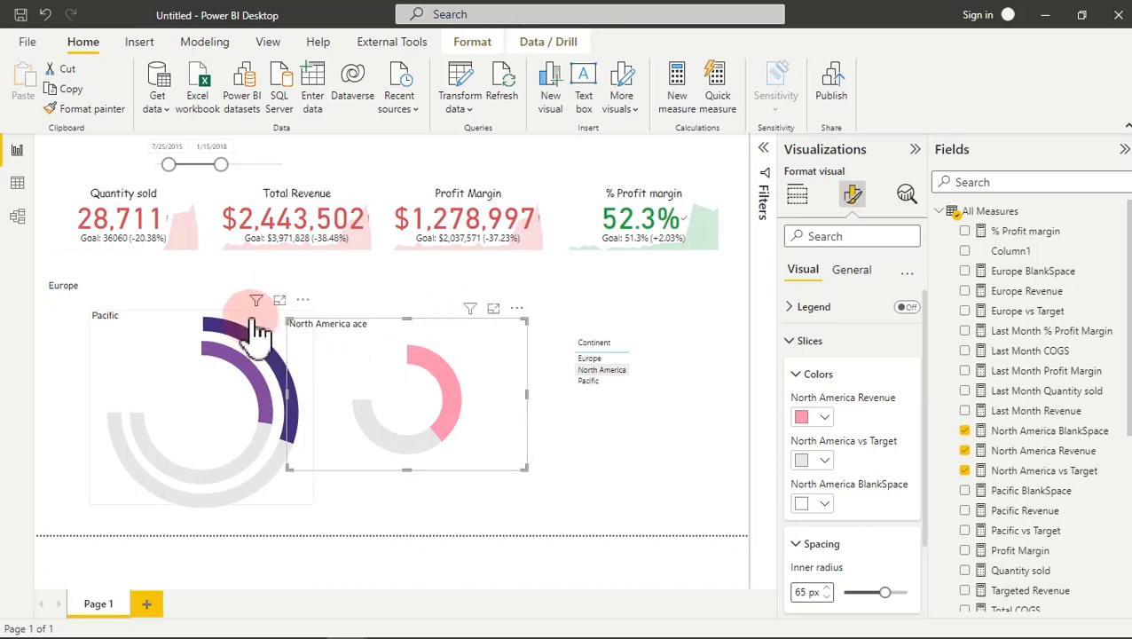
click(471, 44)
click(235, 114)
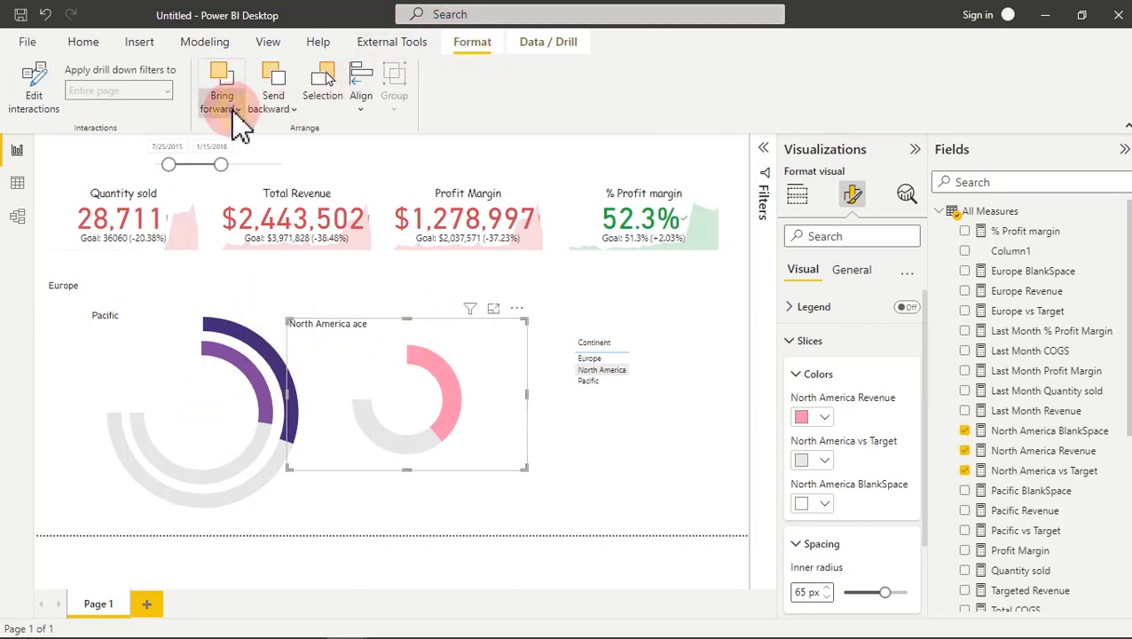
click(264, 163)
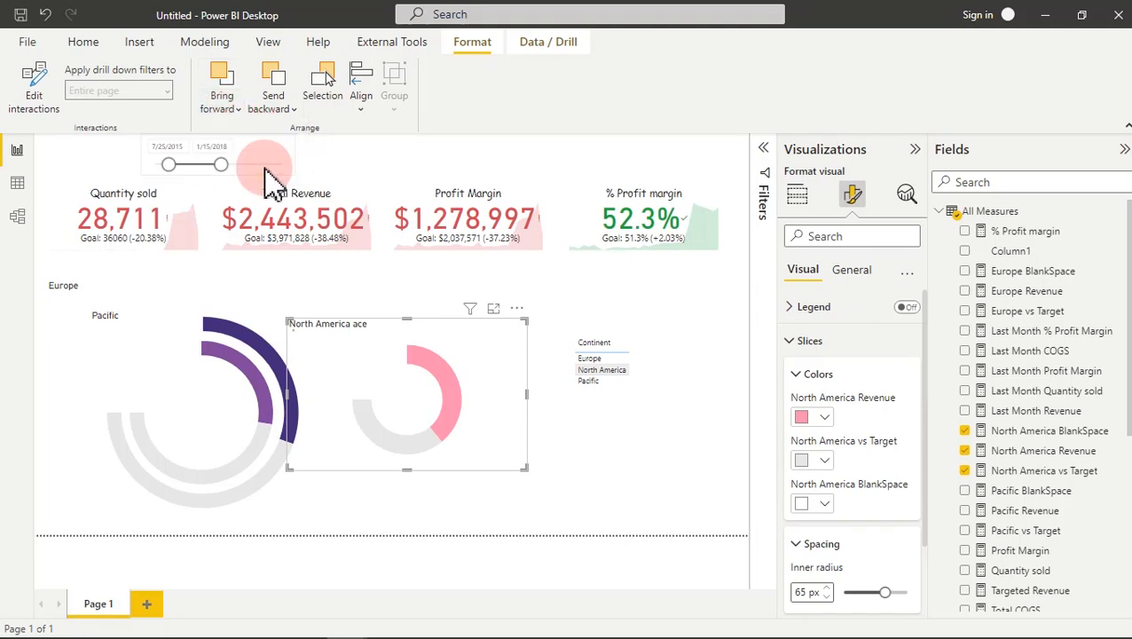
Step: Fit the North America donut concentrically inside the Pacific ring and set its inner radius to 73 px
drag(518, 343, 313, 337)
drag(81, 482, 89, 480)
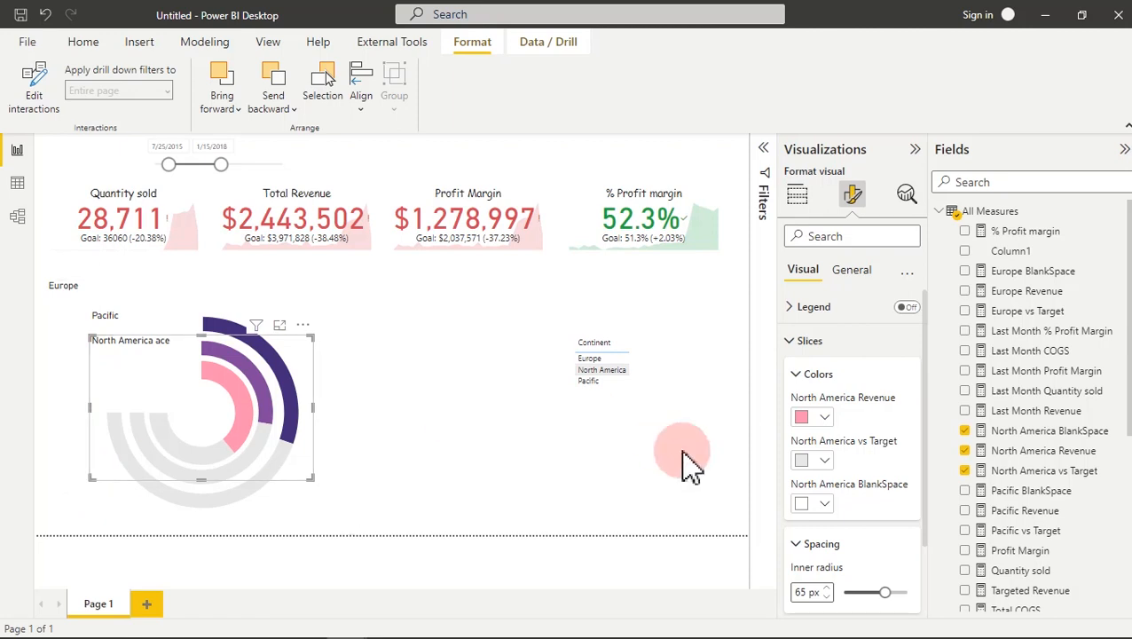
drag(809, 593, 787, 603)
text(73)
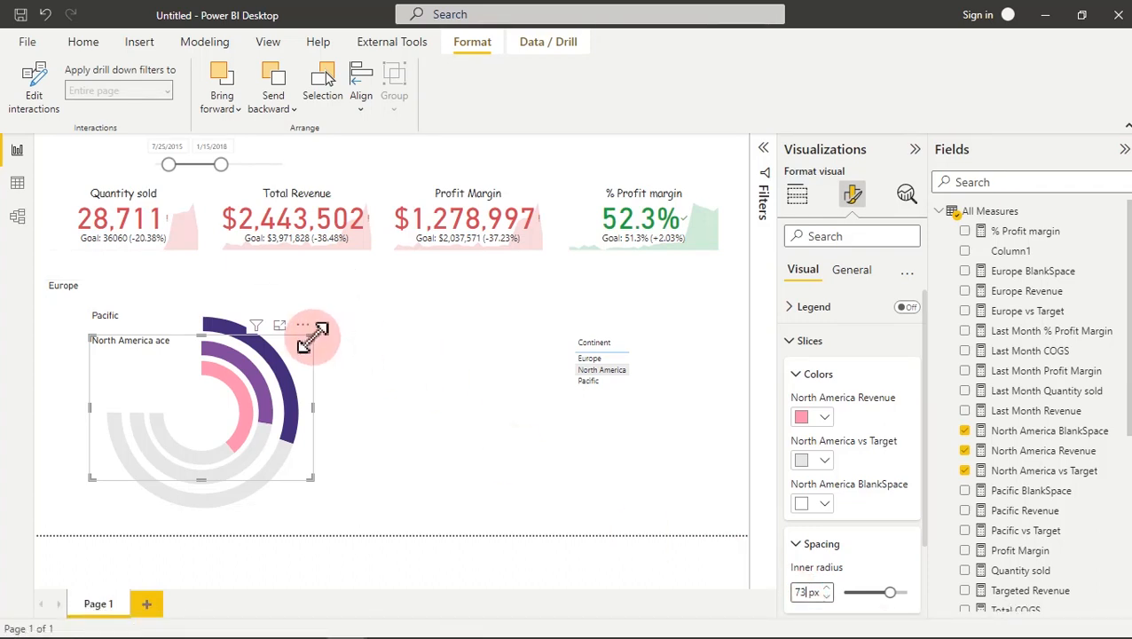
Step: Fine-tune the North America donut's size at its corners so its ring is evenly spaced within the Pacific ring
drag(310, 336, 307, 341)
drag(92, 479, 97, 475)
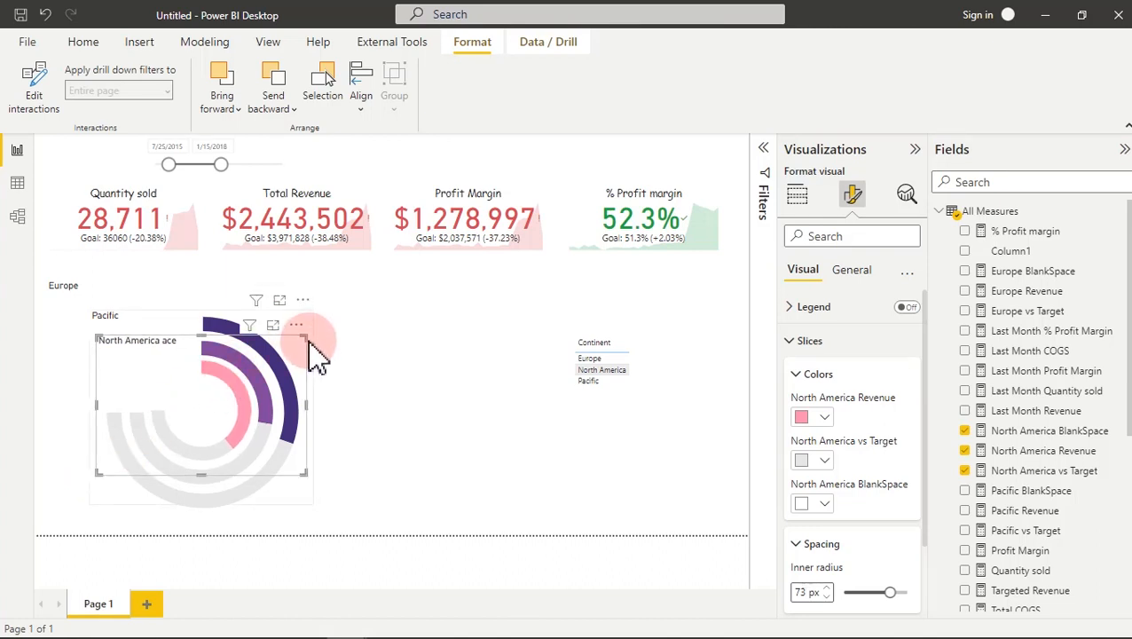
drag(305, 339, 304, 342)
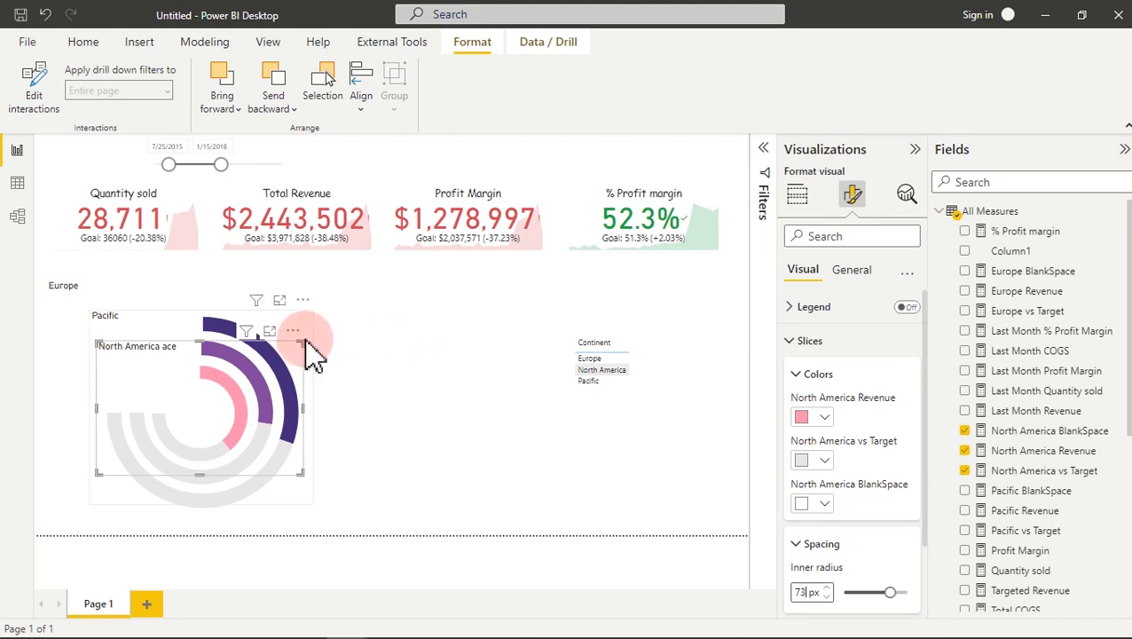
drag(308, 340, 308, 338)
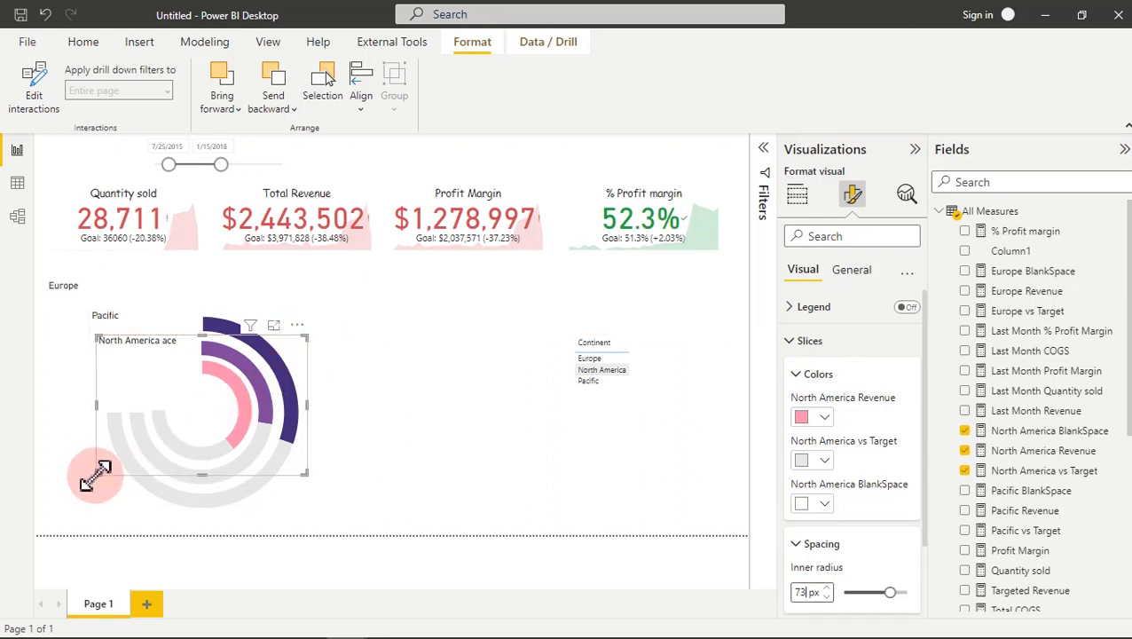
drag(95, 477, 96, 477)
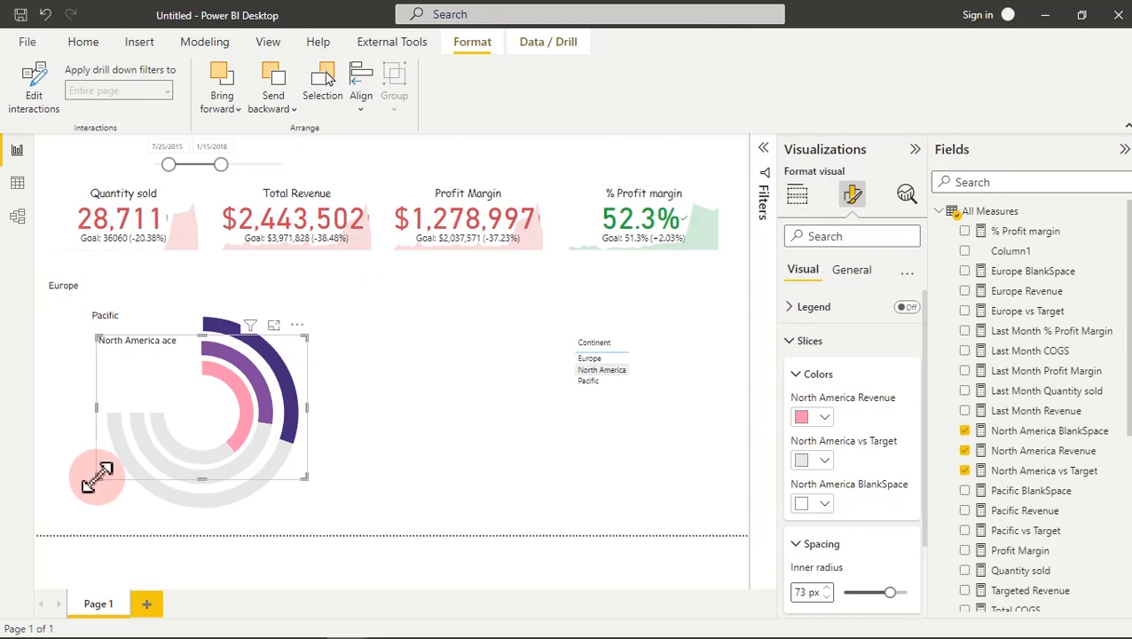
click(435, 386)
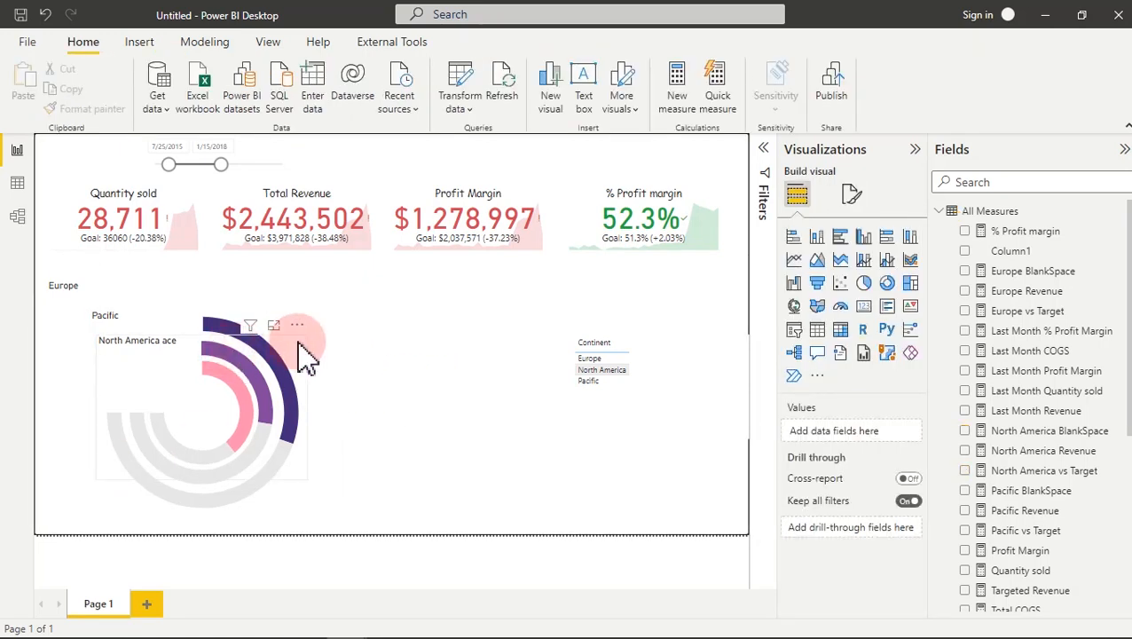
click(299, 344)
drag(308, 335, 308, 337)
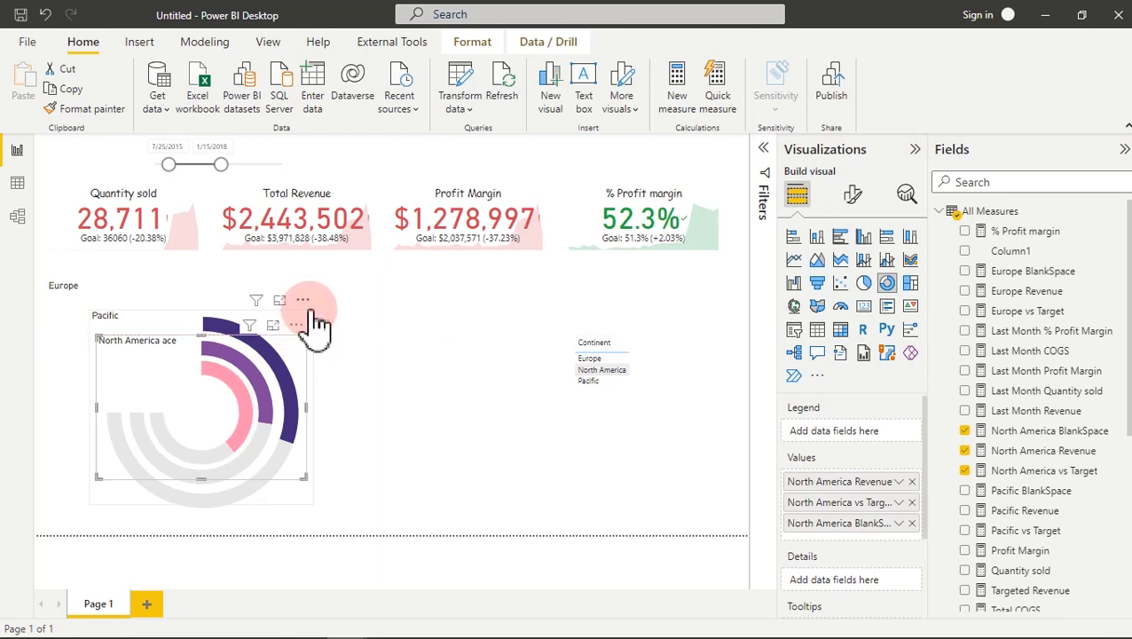
click(521, 355)
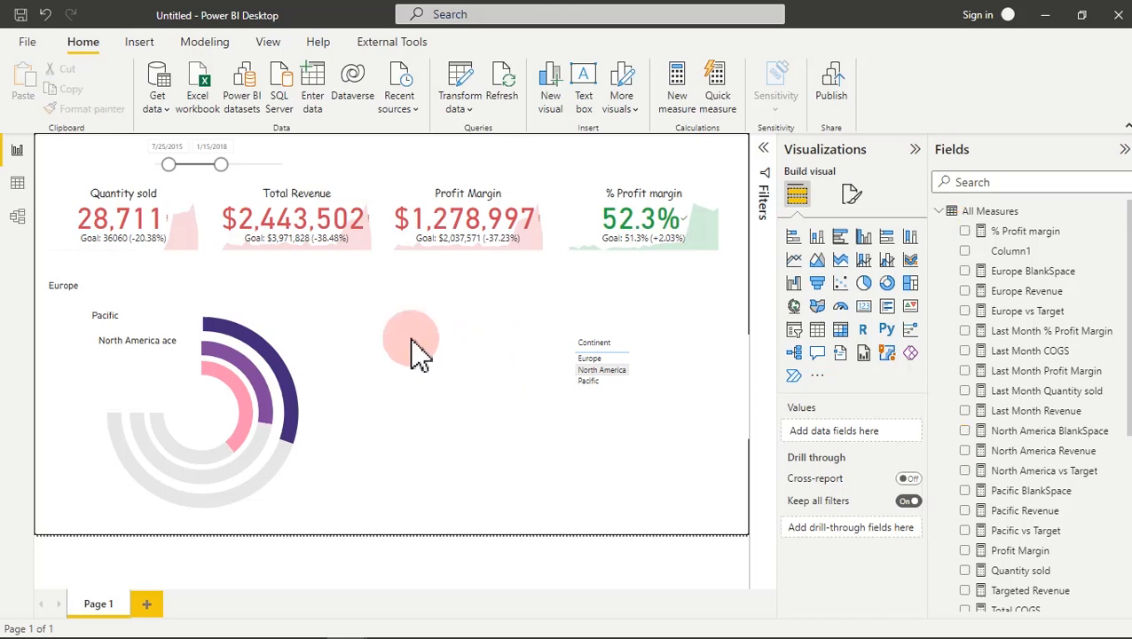
Step: Slightly enlarge the Pacific donut at opposite corners to center its ring between the Europe and North America rings
click(199, 325)
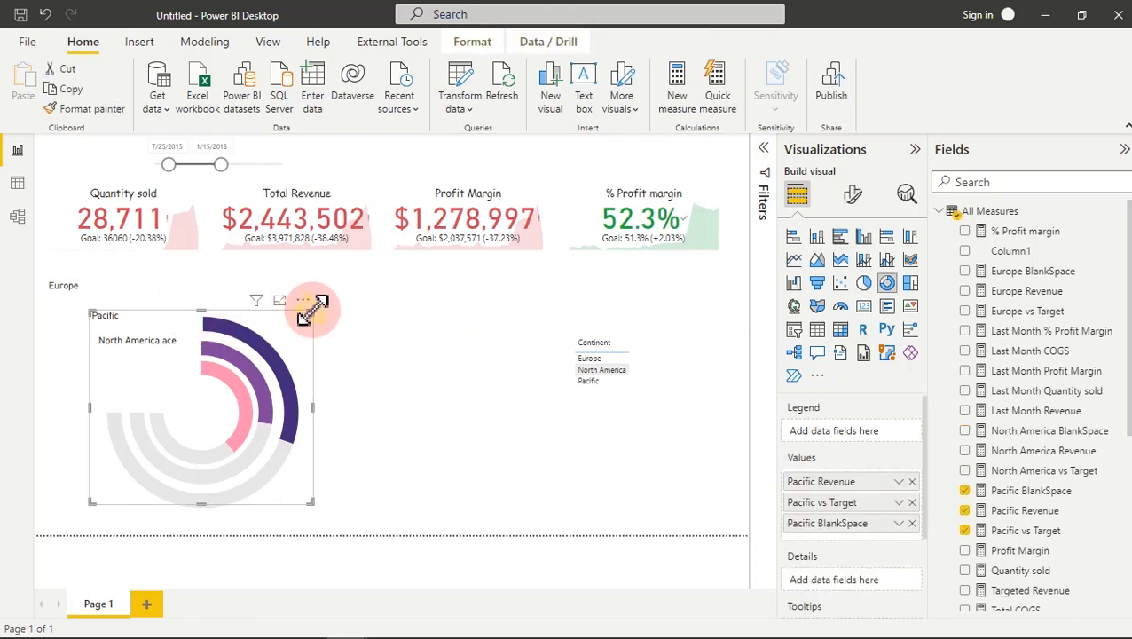
drag(313, 310, 317, 309)
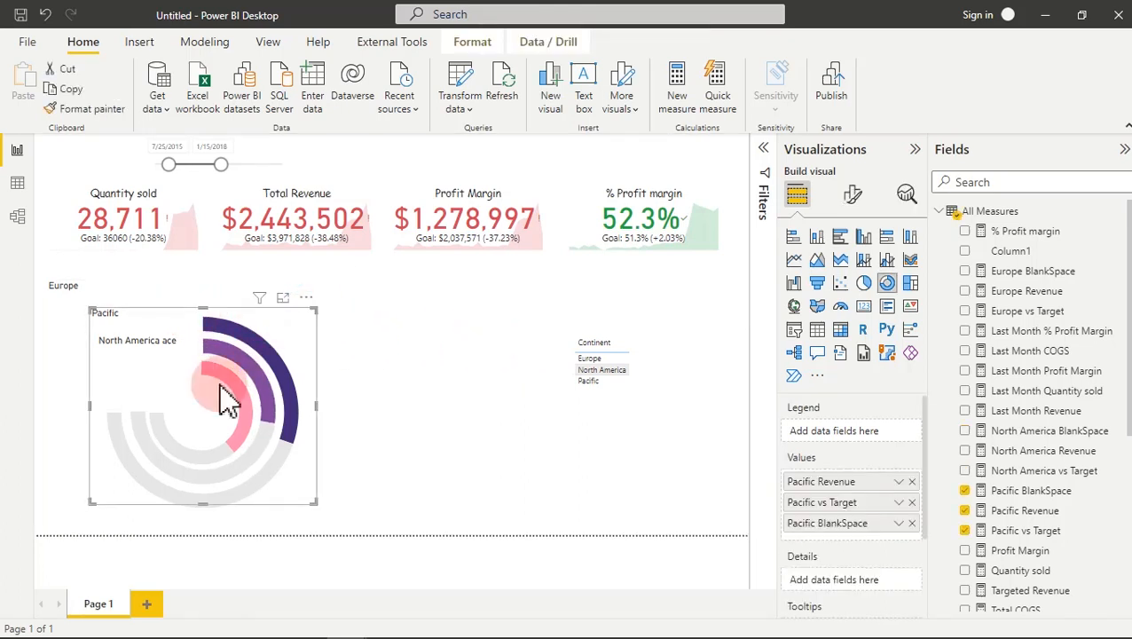
drag(91, 502, 90, 508)
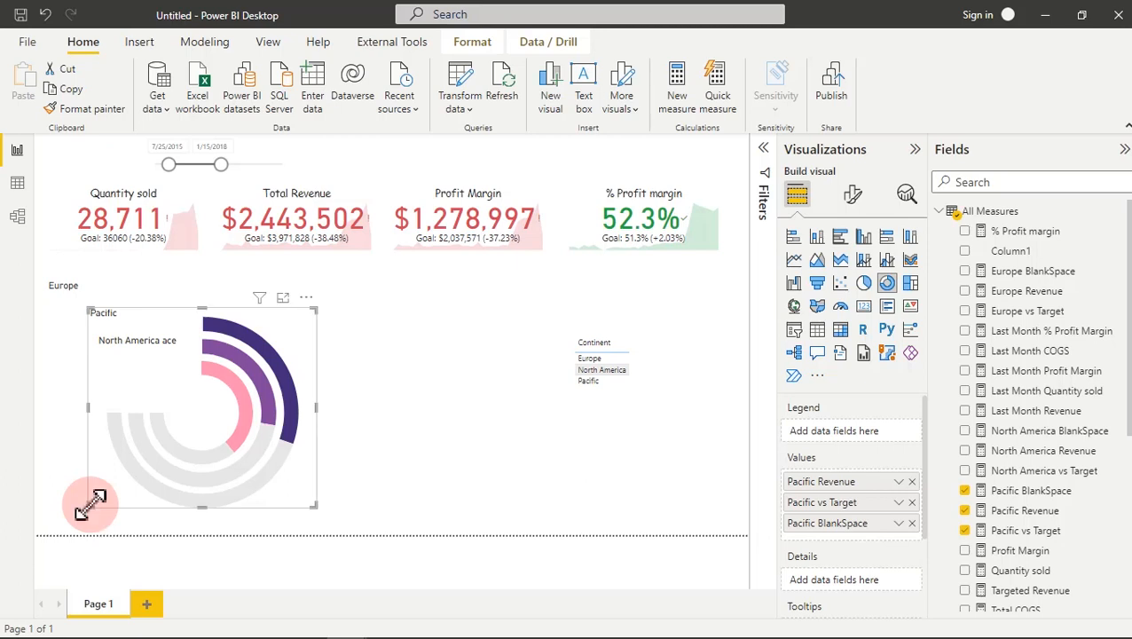
click(435, 424)
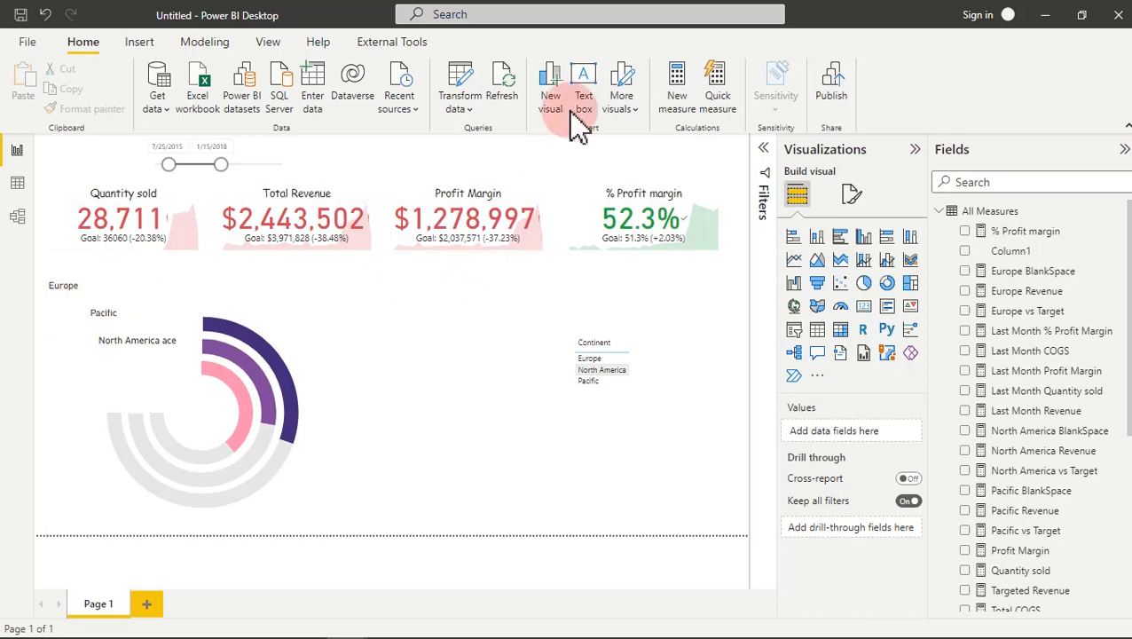
Step: Add a text box reading Europe and format the text as 12 pt Arial Black in dark gray
click(589, 86)
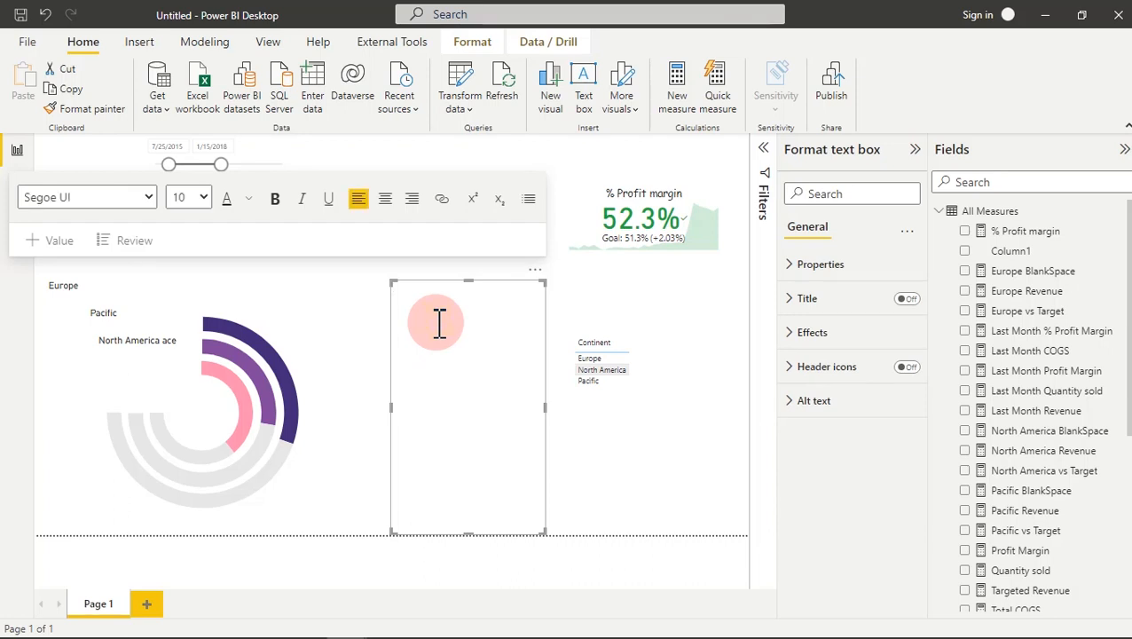
text(Europe)
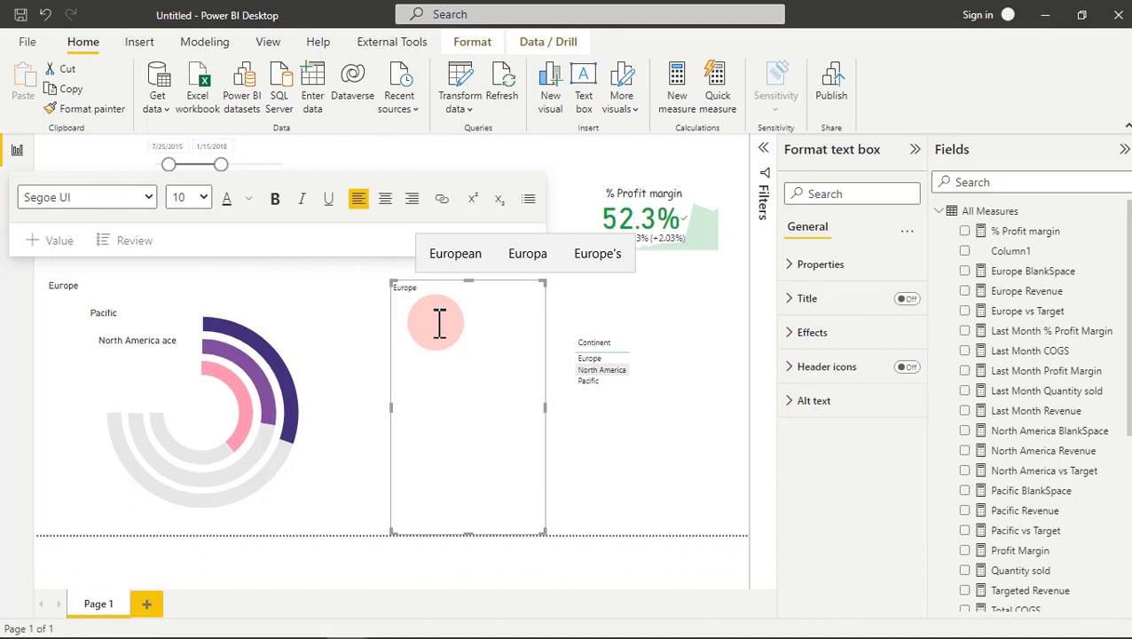
click(197, 198)
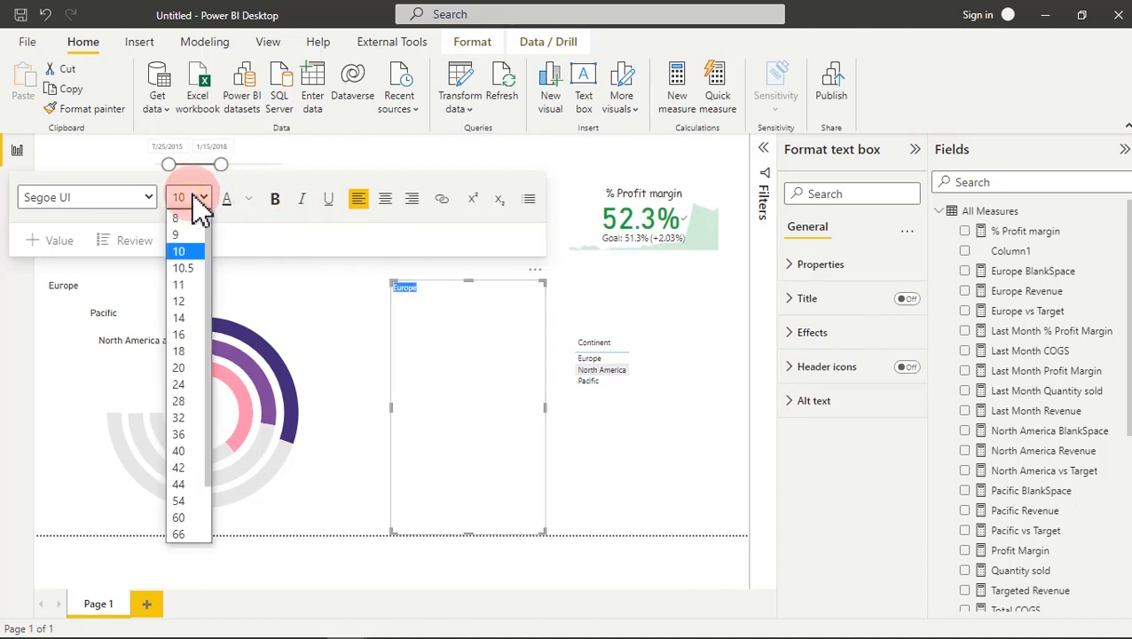
click(186, 302)
click(149, 197)
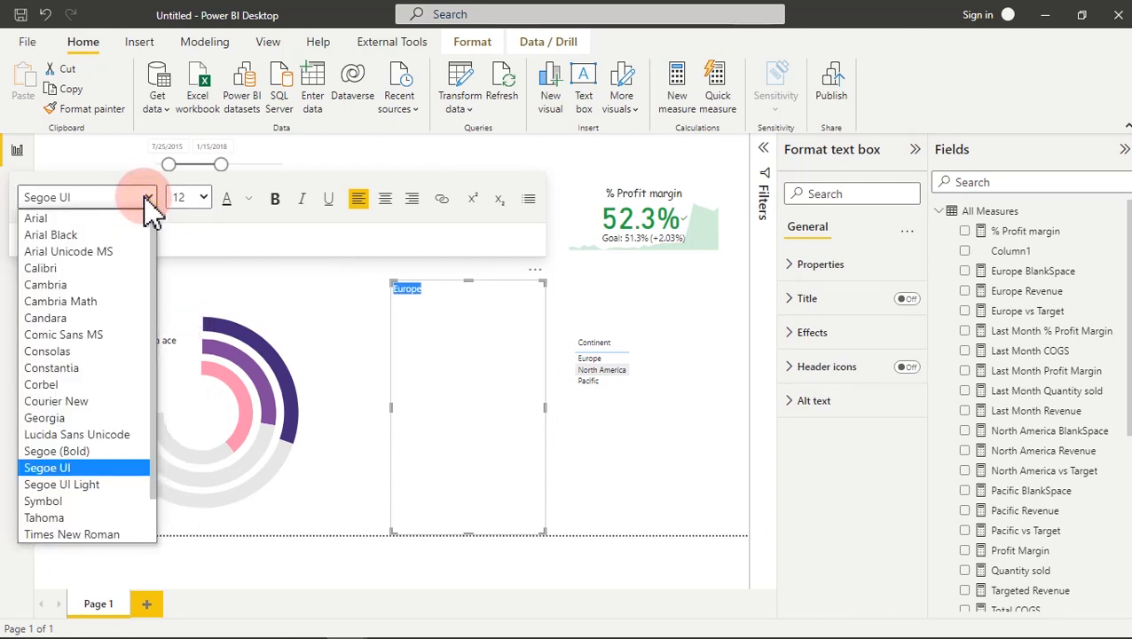
click(91, 236)
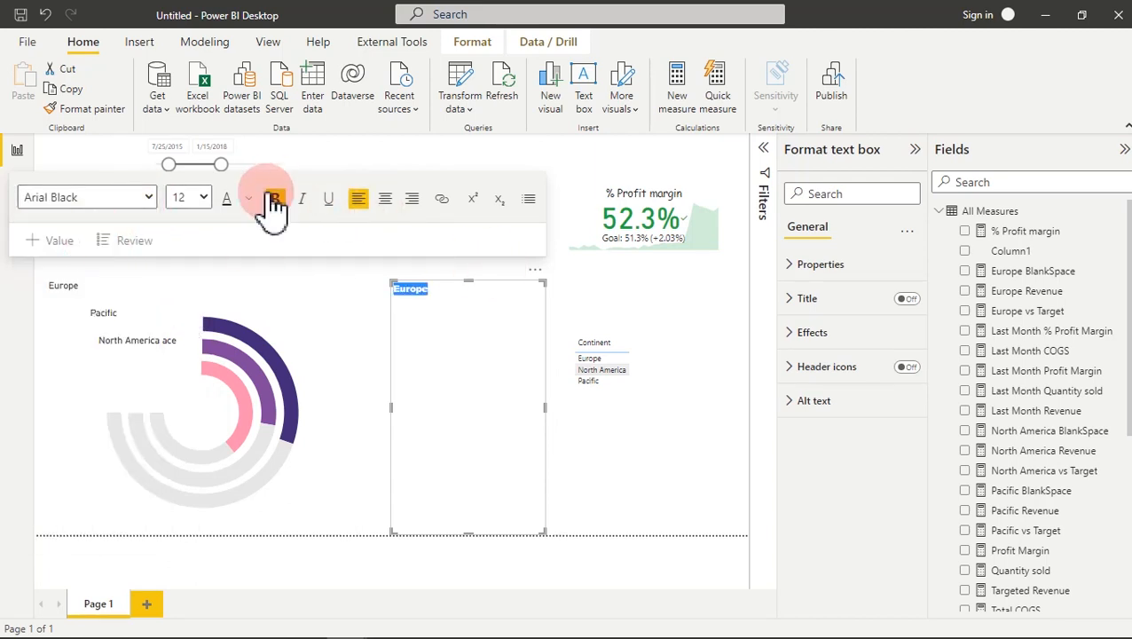
click(246, 198)
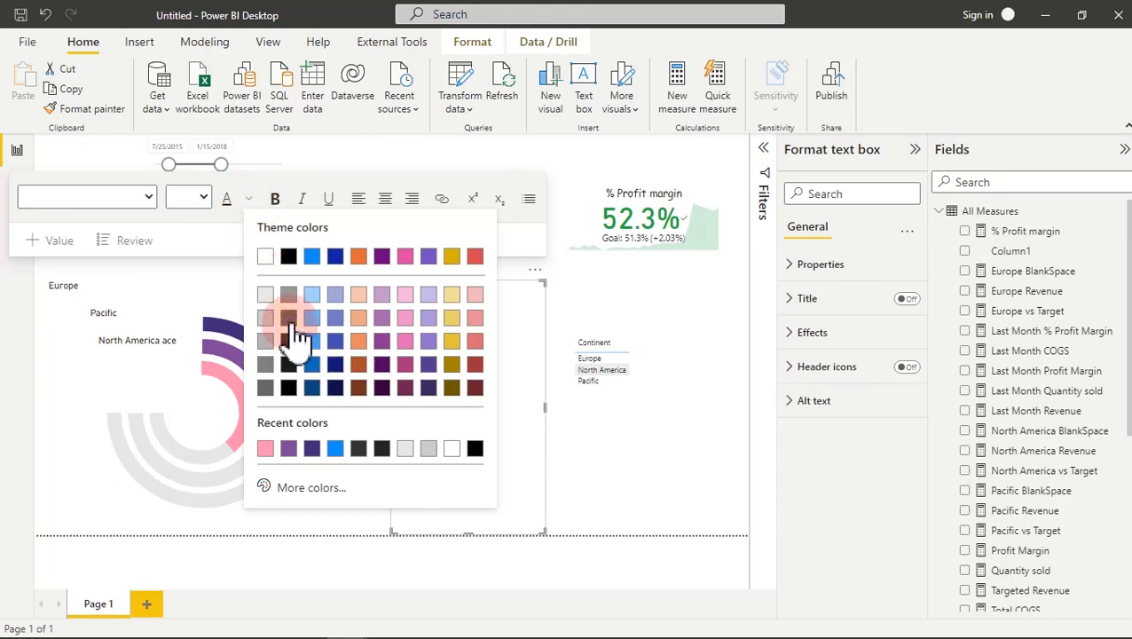
click(290, 320)
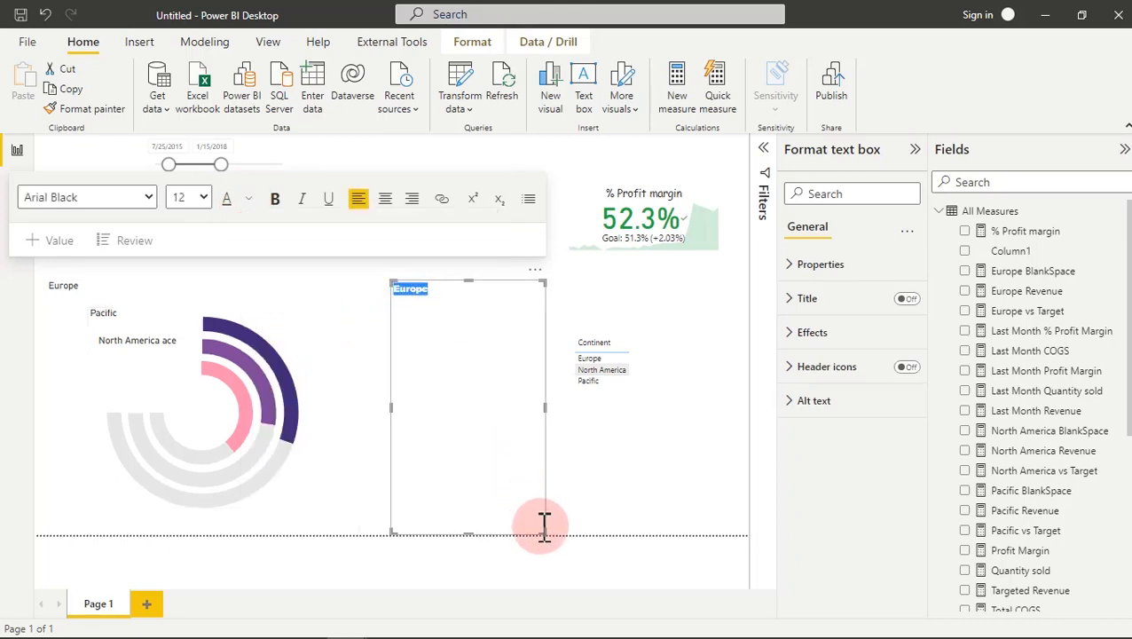
Step: Shrink the Europe text box to a small single-line label and right-align its text
drag(538, 527, 474, 307)
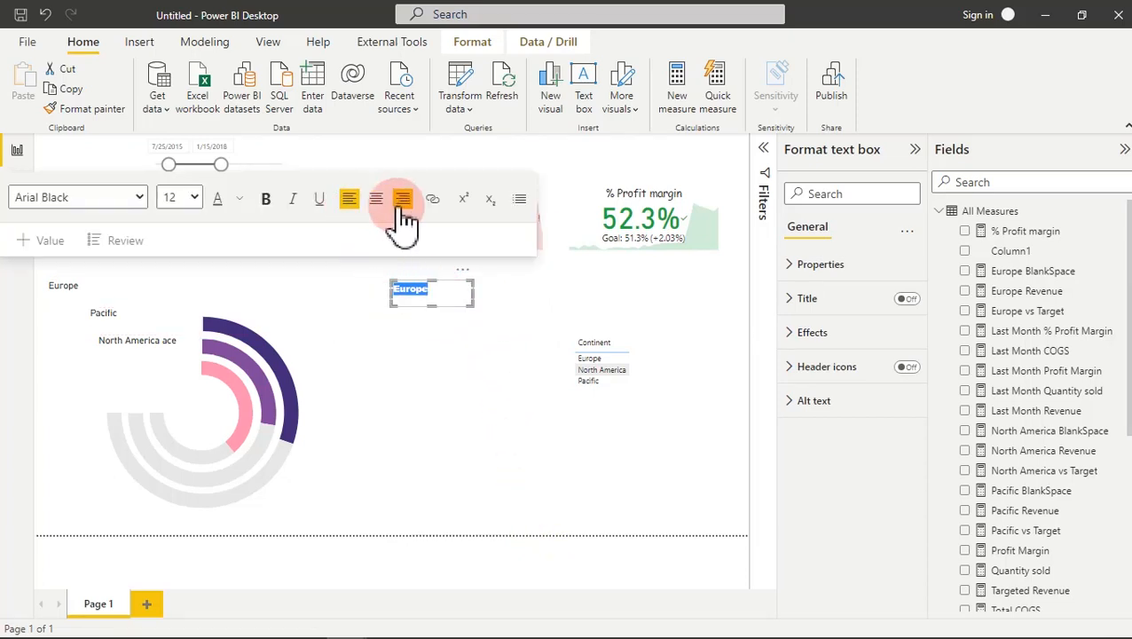
click(404, 217)
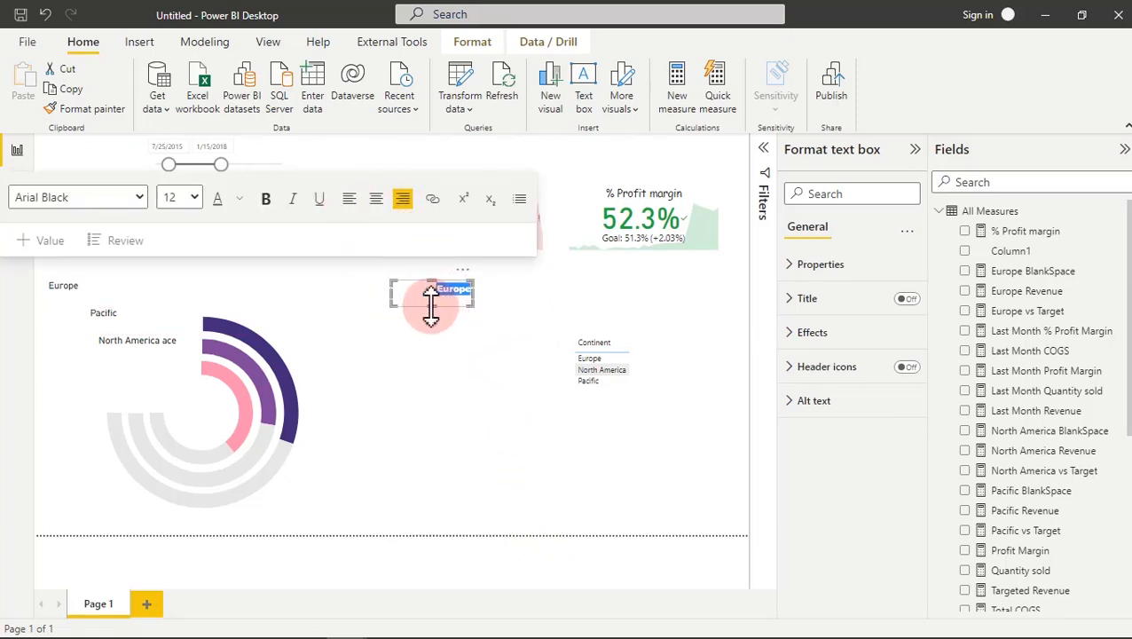
drag(433, 303, 432, 292)
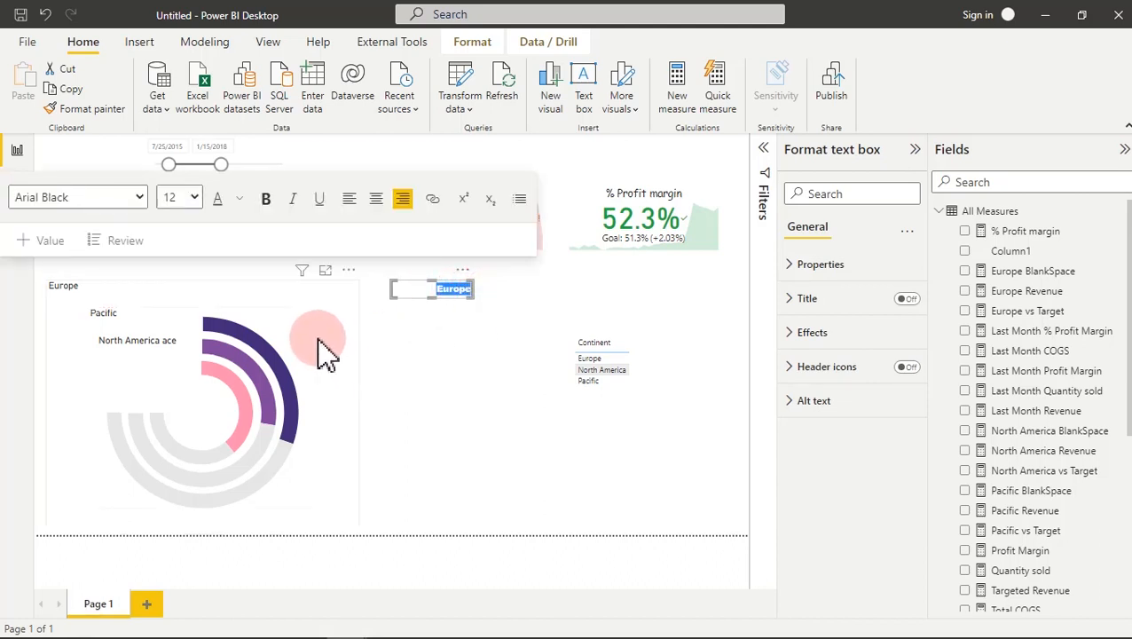
click(518, 381)
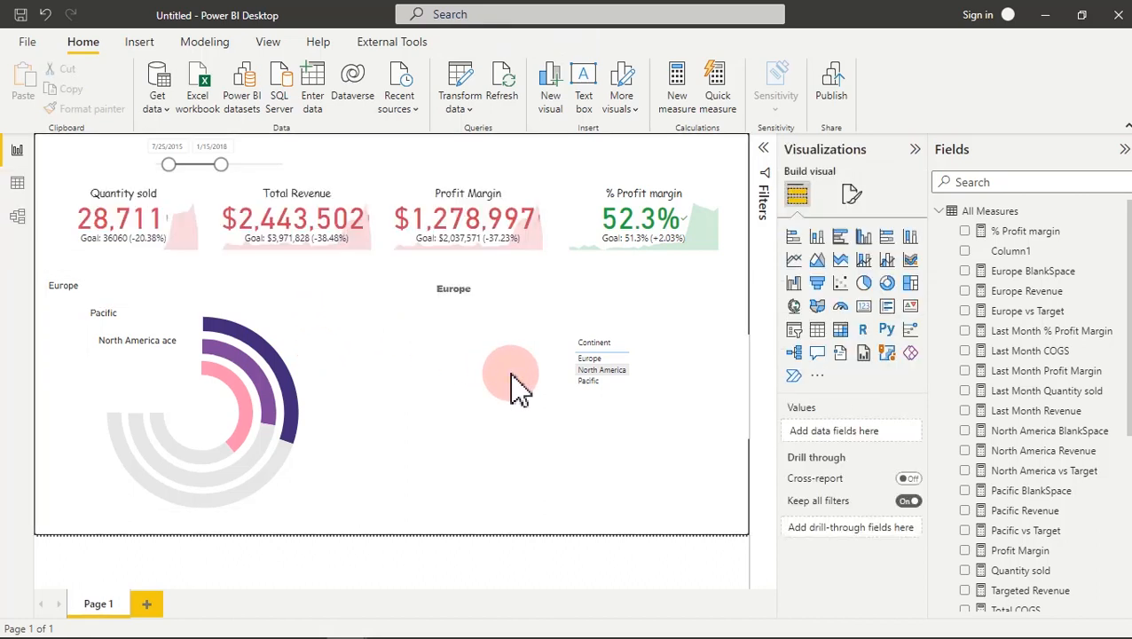
Step: Turn off the title of the Europe donut chart
click(347, 301)
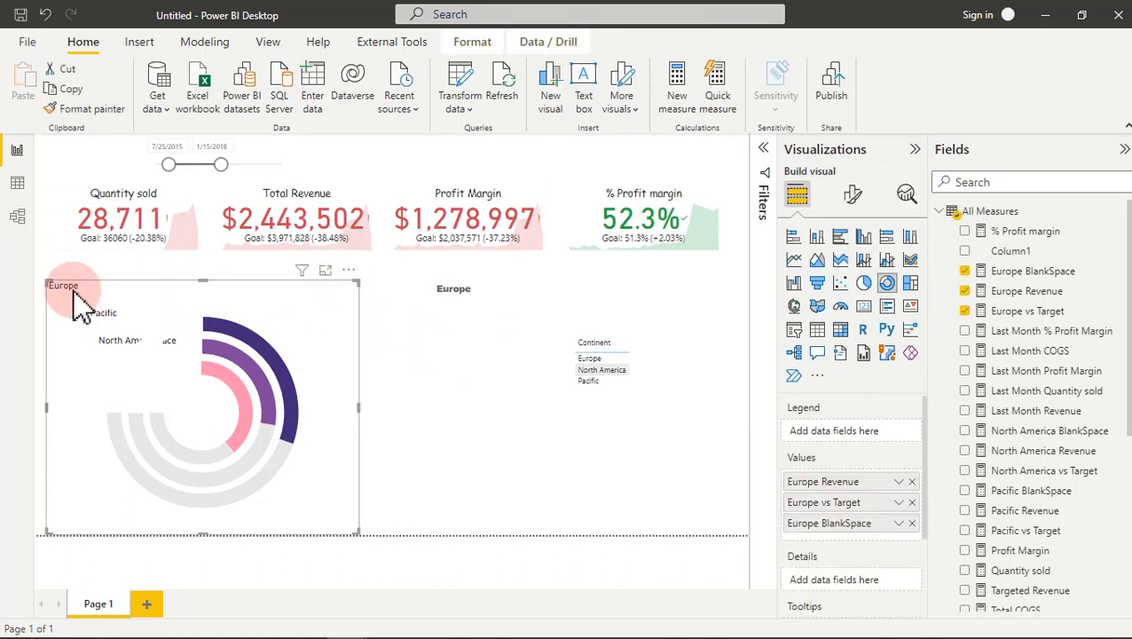
click(852, 194)
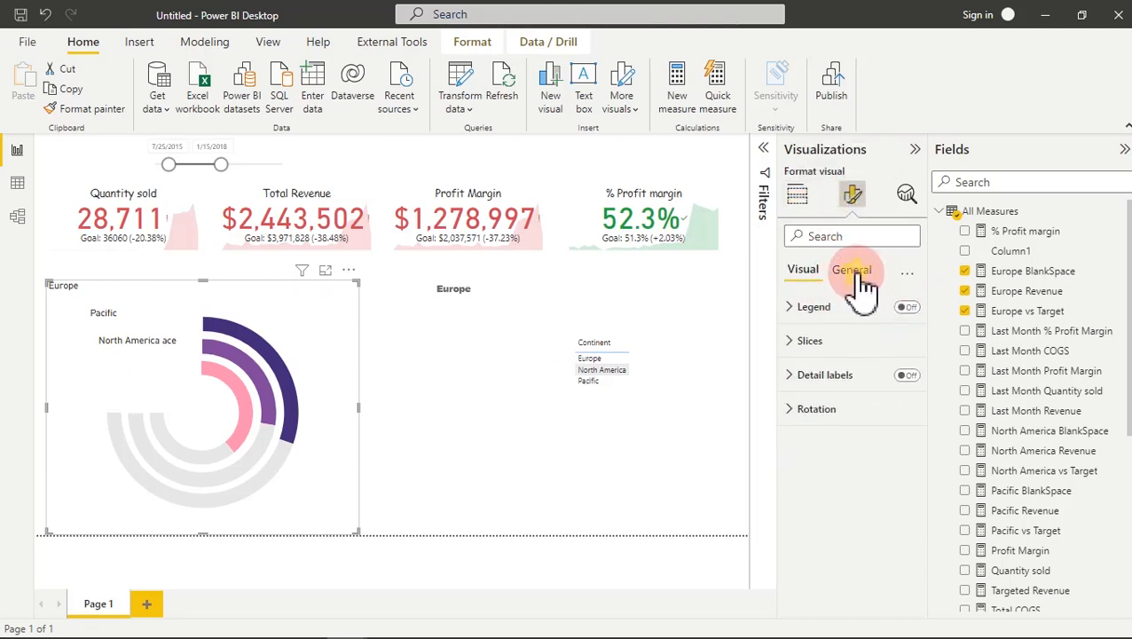
click(853, 271)
click(906, 342)
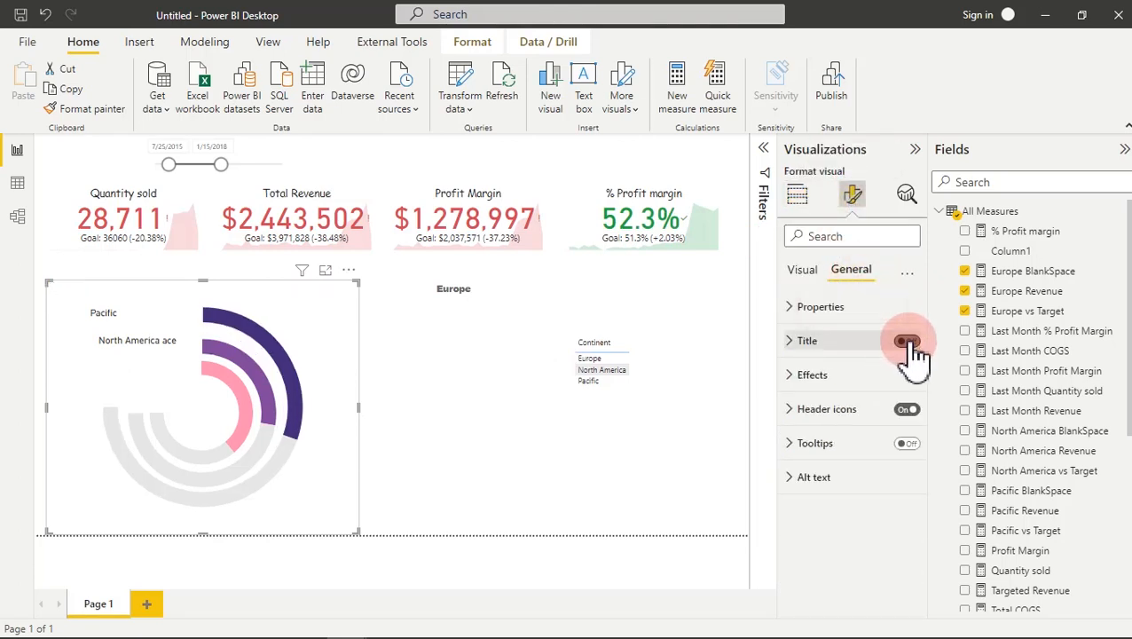
Step: Move the Europe label beside the start of the outer ring and turn off its background
click(480, 304)
drag(465, 306, 188, 311)
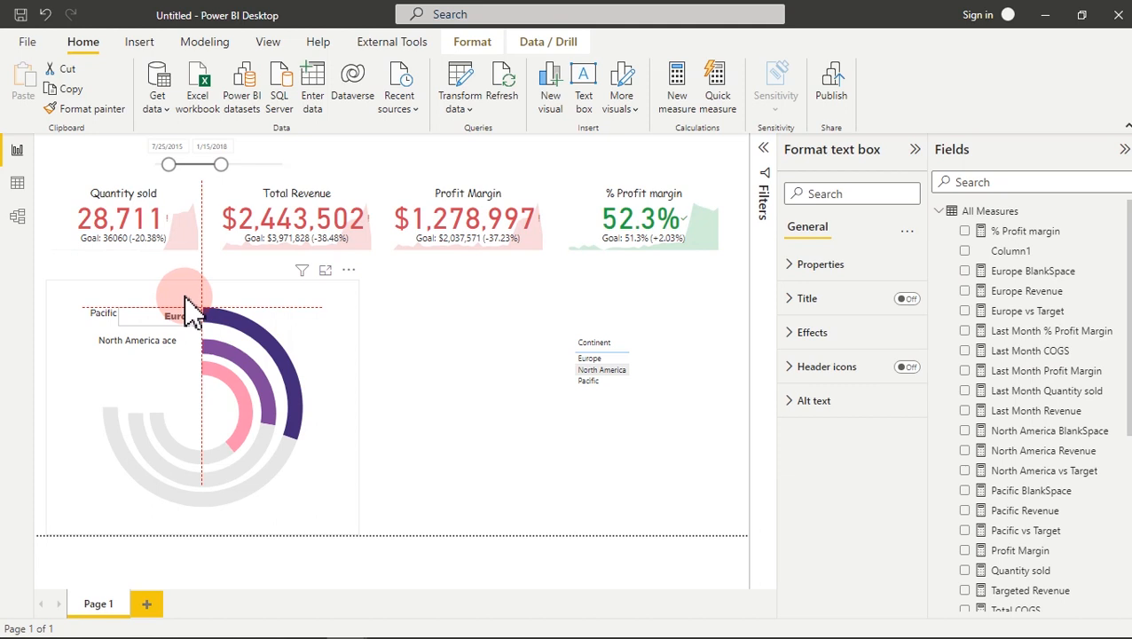
drag(185, 294, 183, 301)
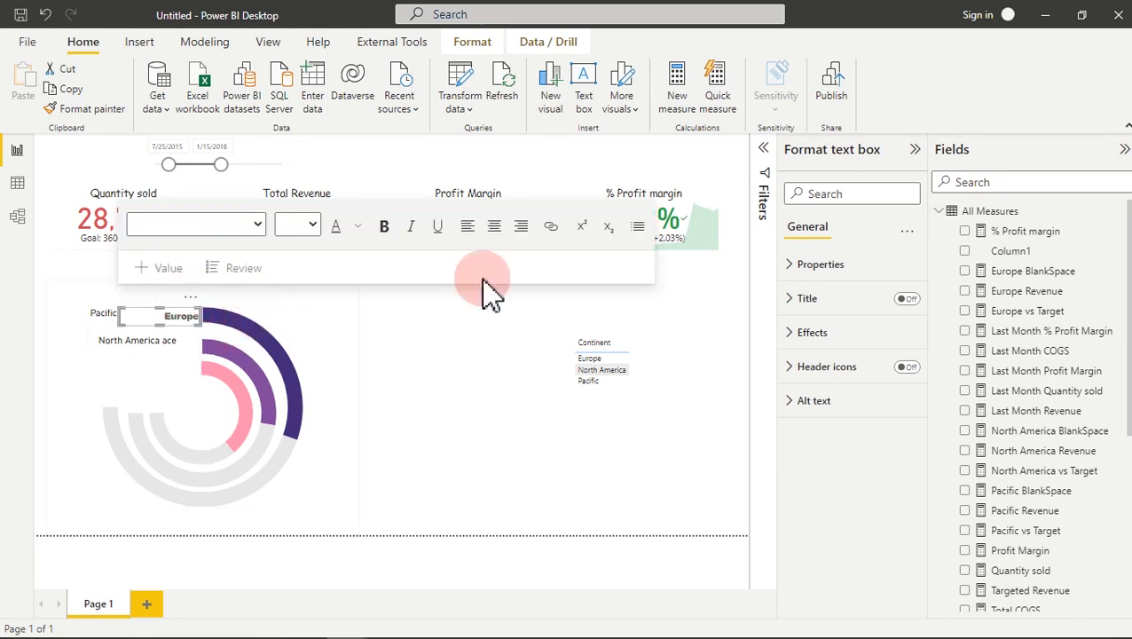
click(825, 341)
click(899, 366)
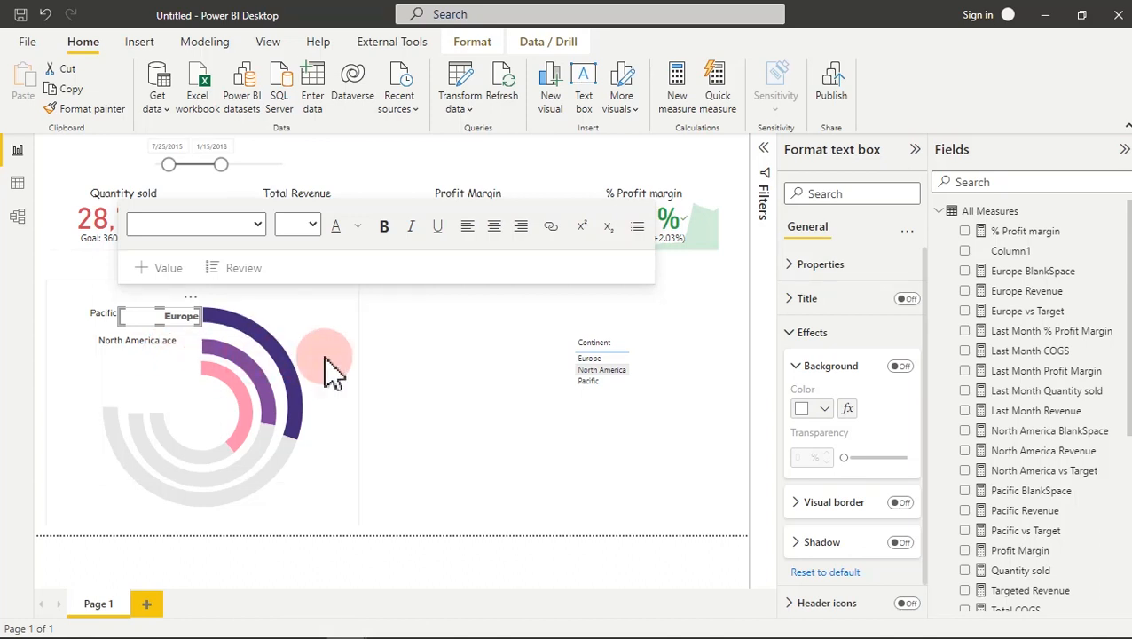
click(527, 362)
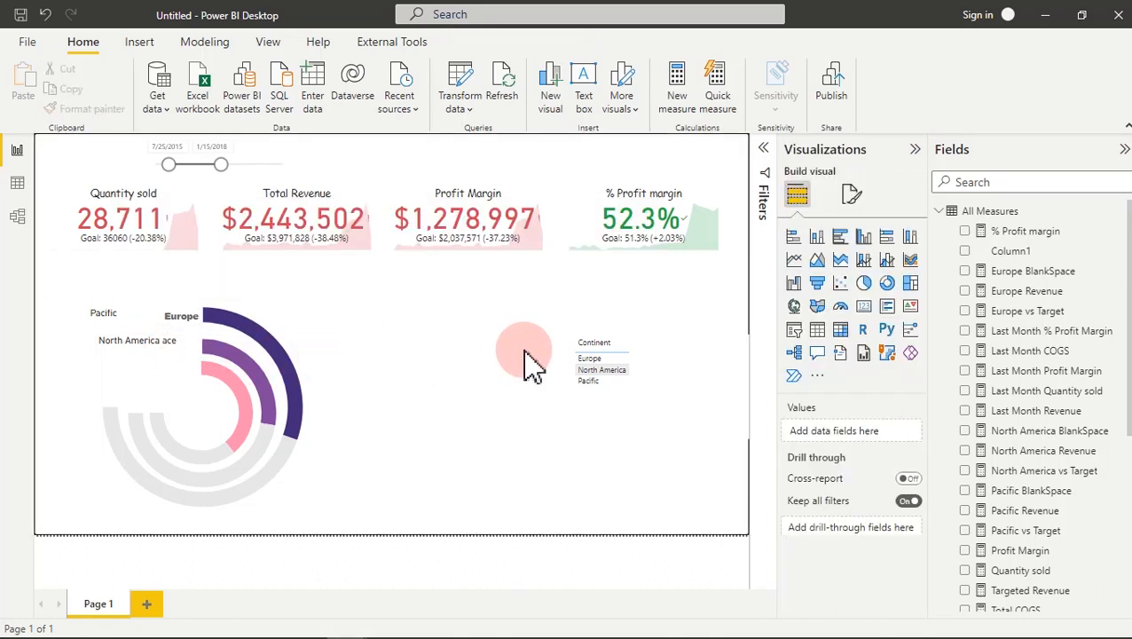
Step: Nudge the Europe label slightly up and away from the outer ring, and narrow its box to fit the text
click(185, 321)
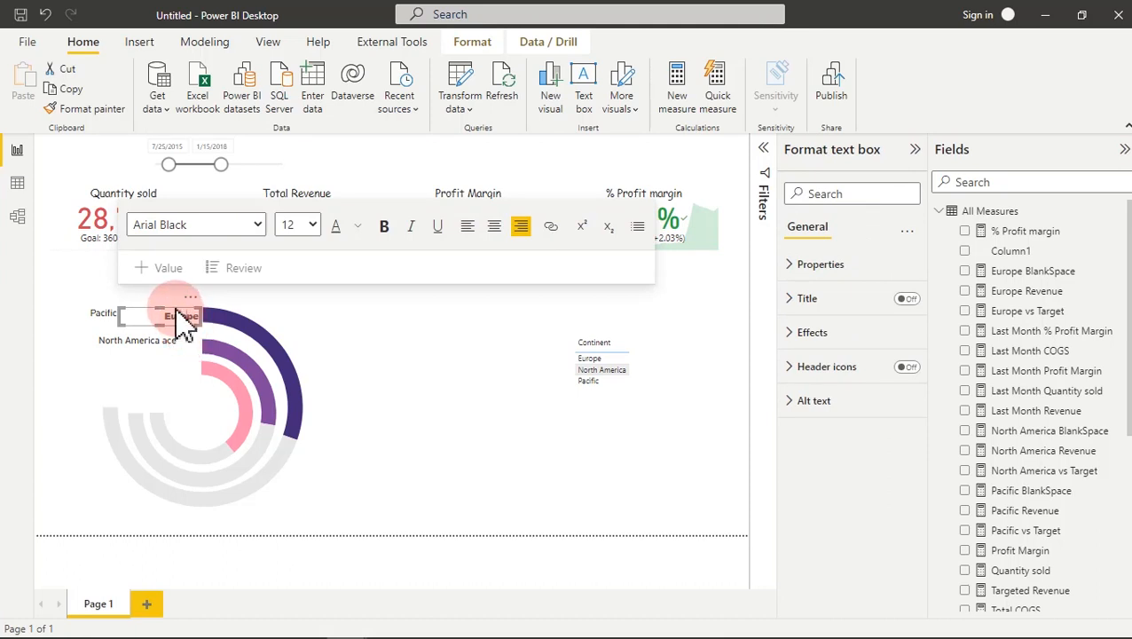
key(Up)
key(Up)
key(Up)
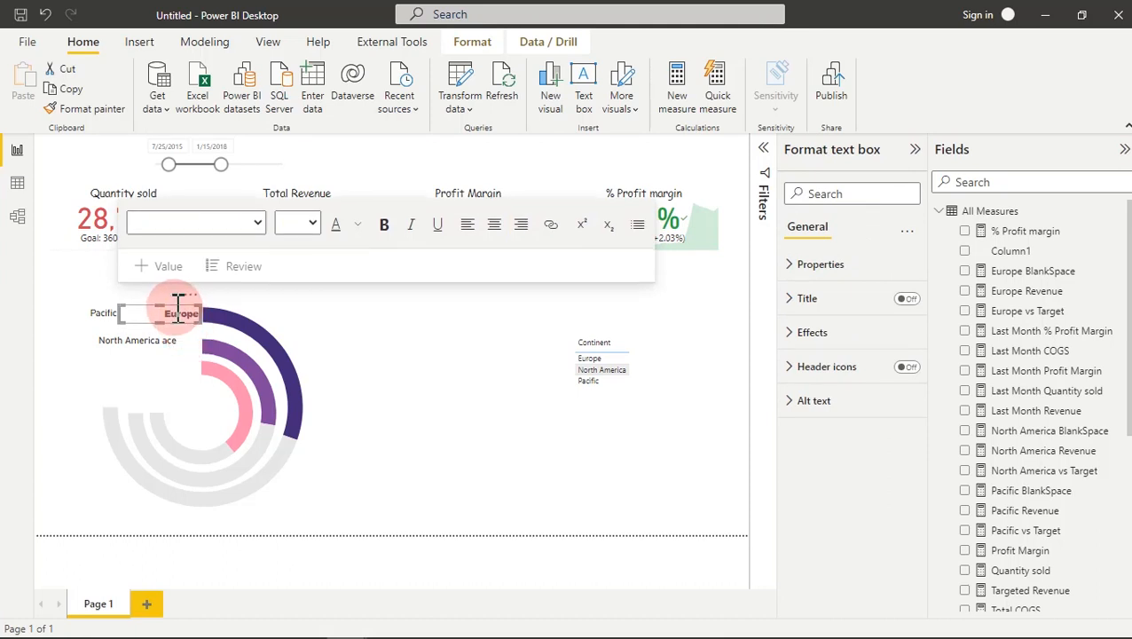
key(Left)
key(Left)
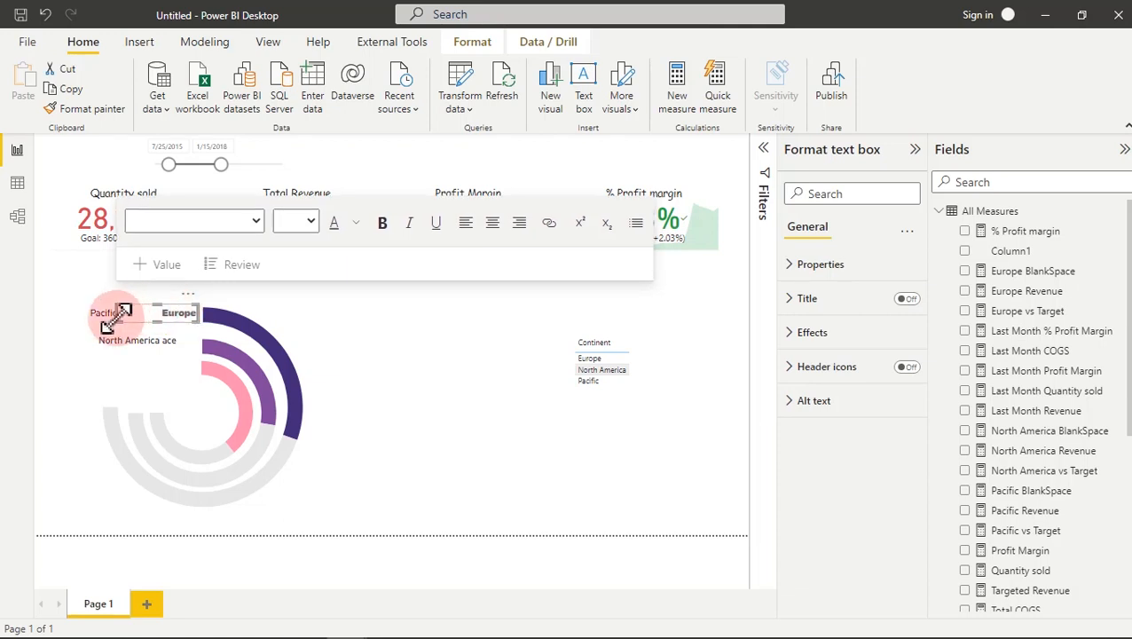
drag(118, 314, 148, 313)
Step: Make two copies of the Europe label and move one to the empty area beside the donuts
click(78, 88)
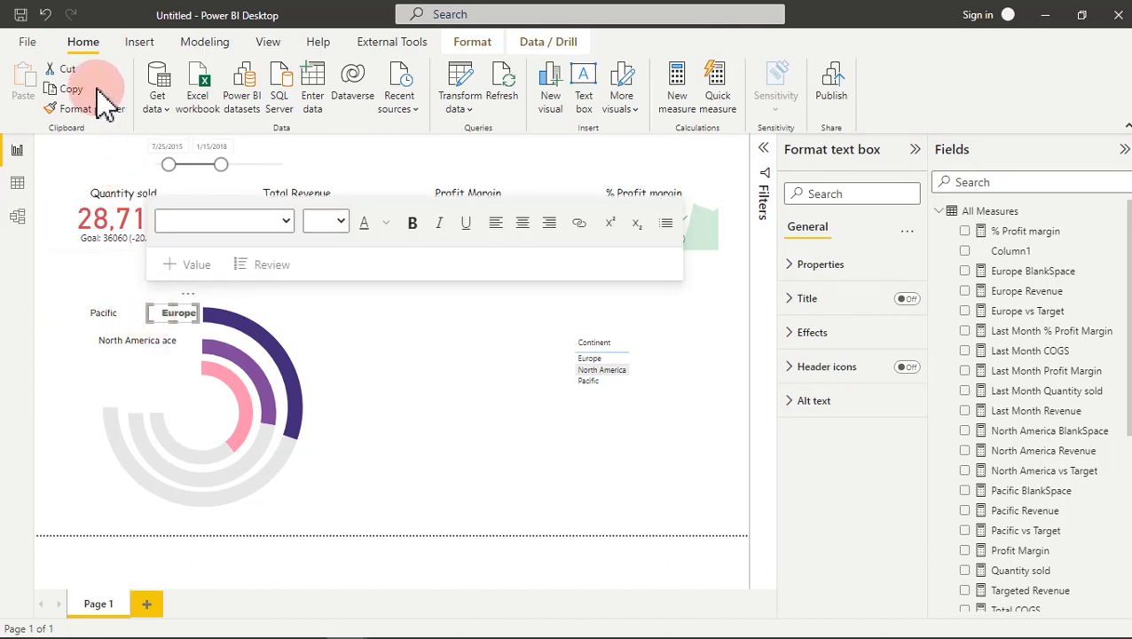
click(32, 89)
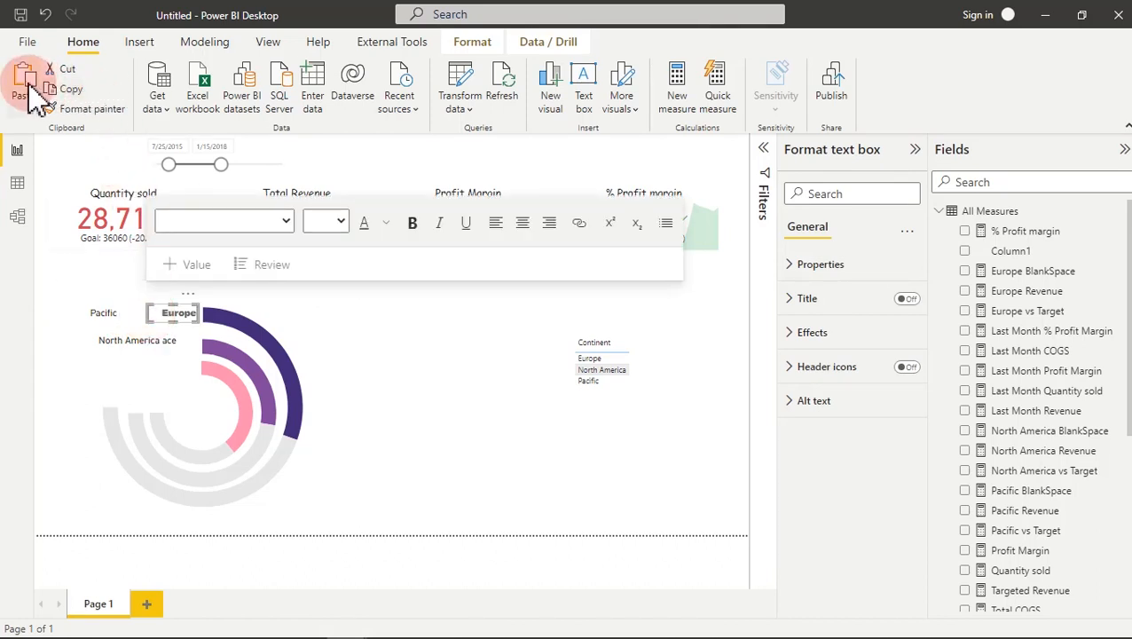
click(30, 86)
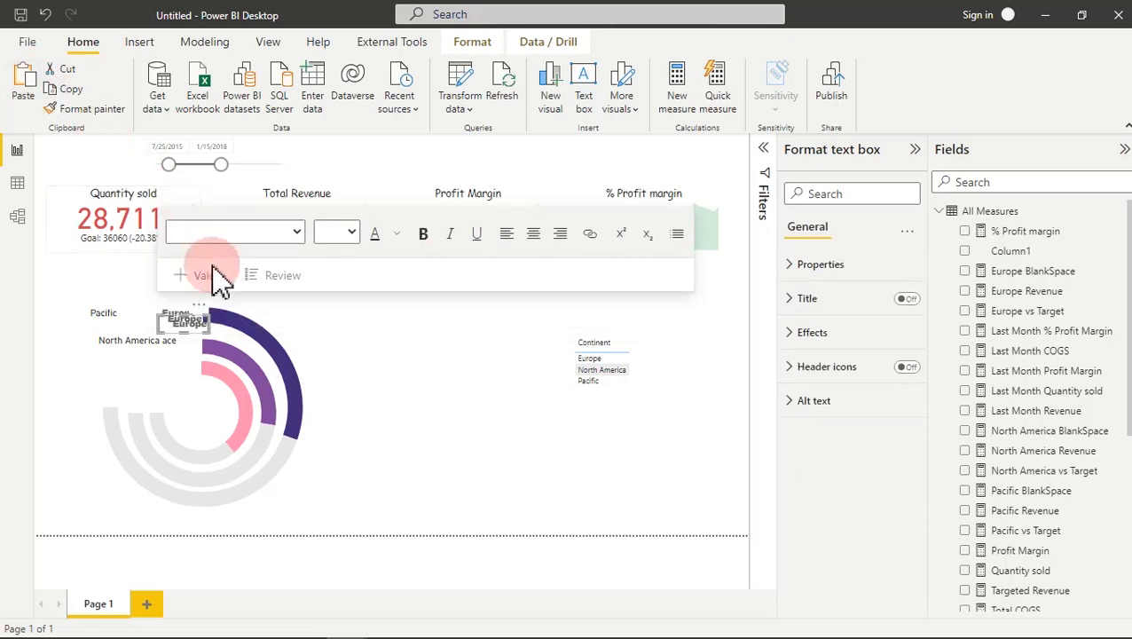
click(188, 330)
drag(187, 321, 439, 410)
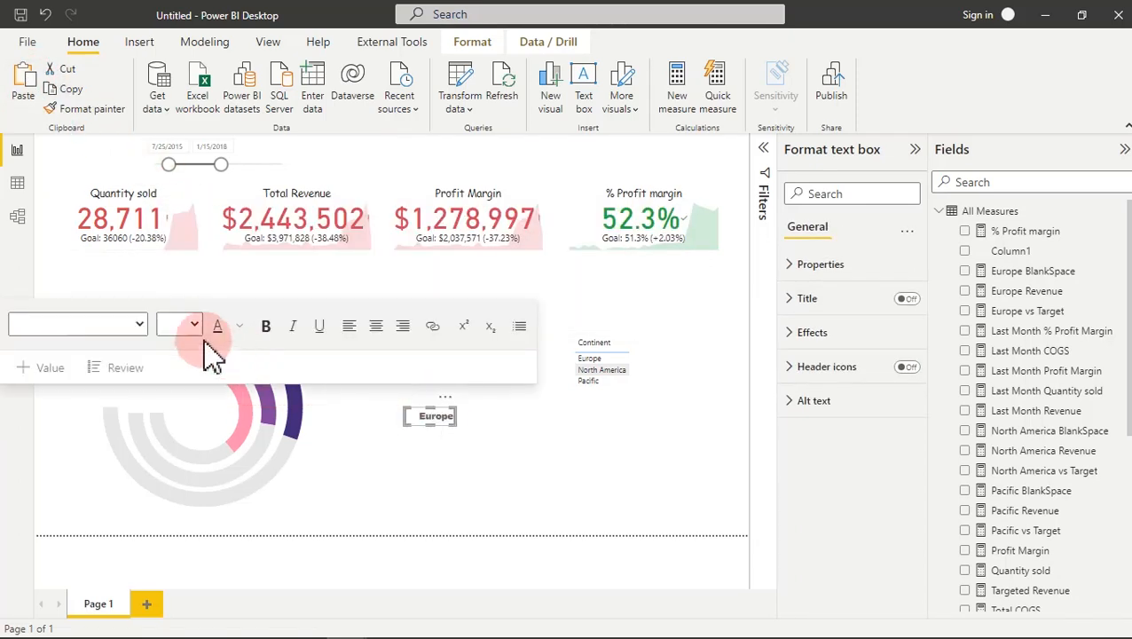
click(568, 444)
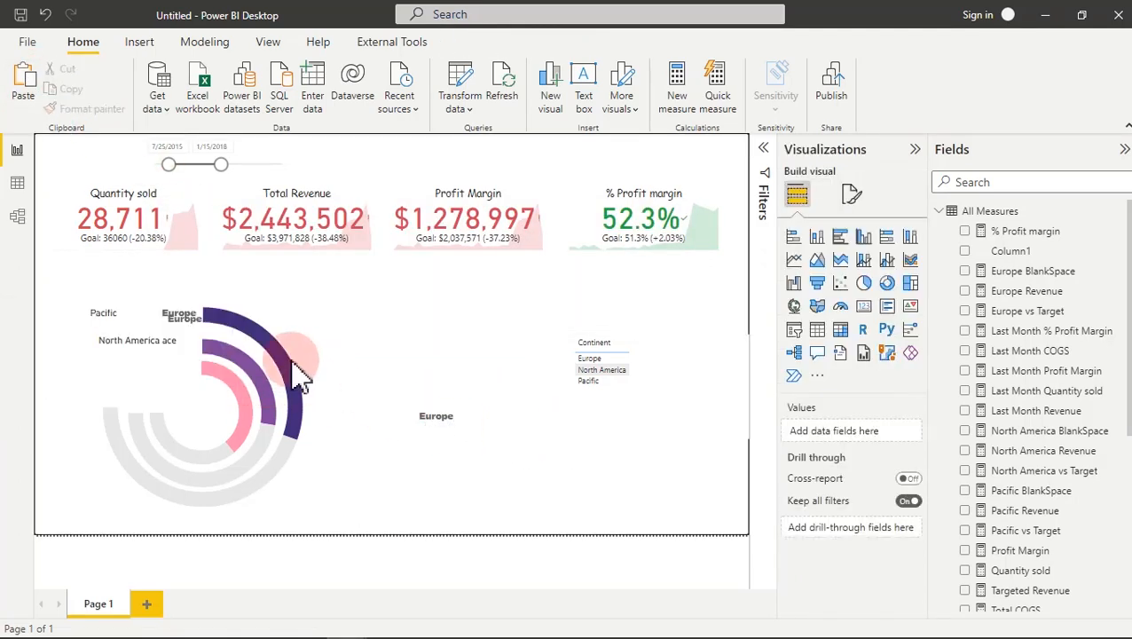
Step: Move the other Europe label copy off the donuts and change its text to Pacific
click(184, 318)
drag(277, 335, 483, 364)
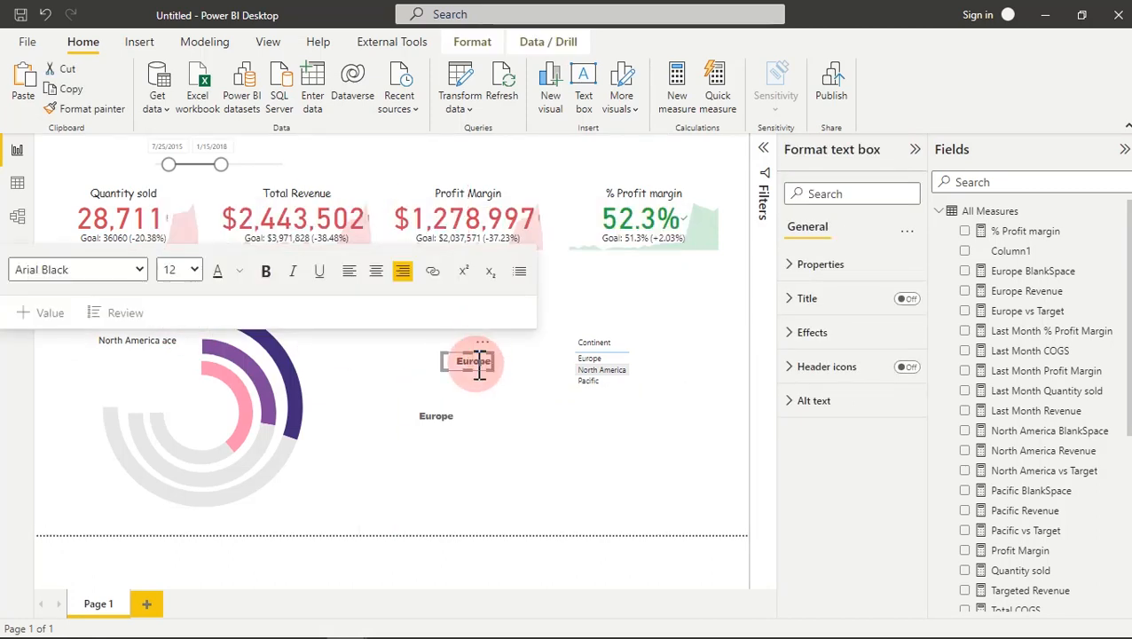
text(fic)
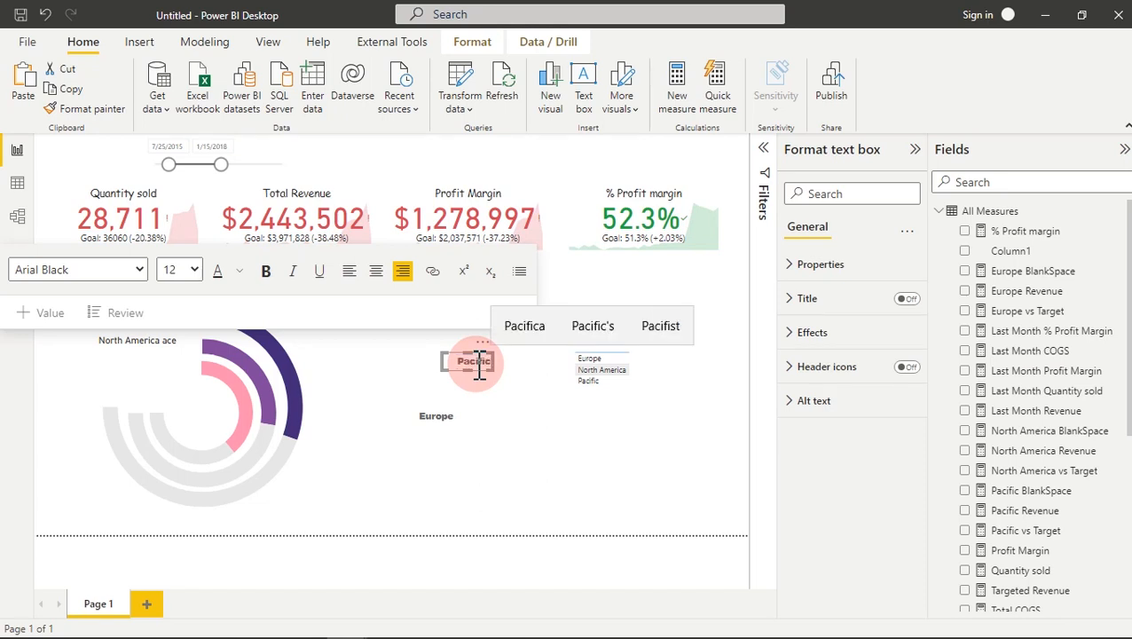
click(555, 475)
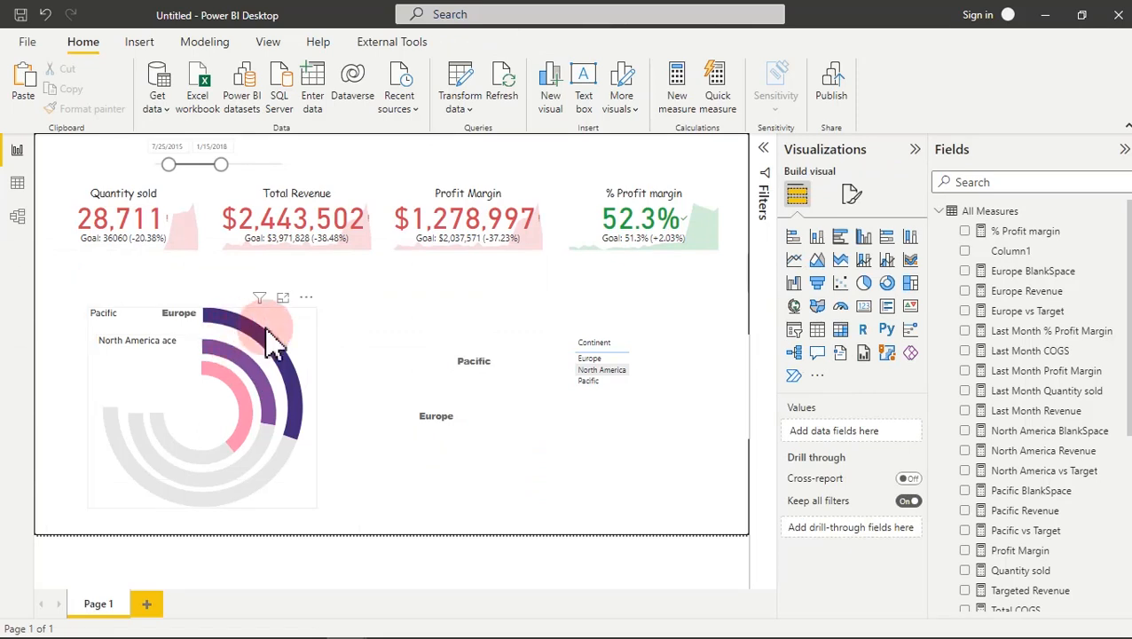
Step: Turn off the title of the Pacific donut chart
click(317, 324)
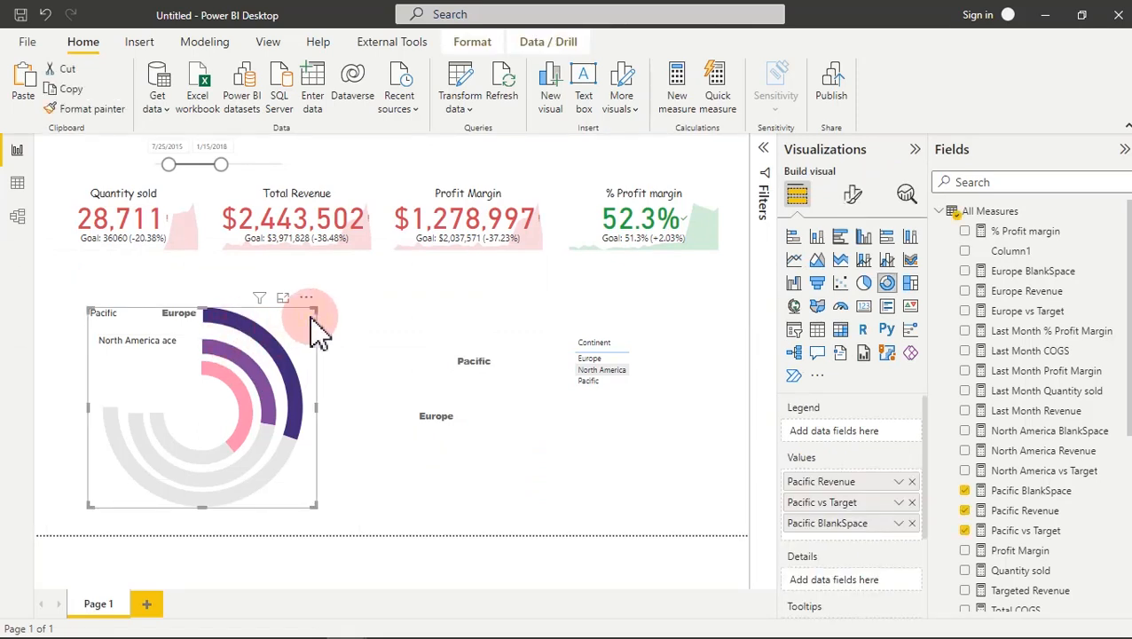
click(853, 195)
click(851, 270)
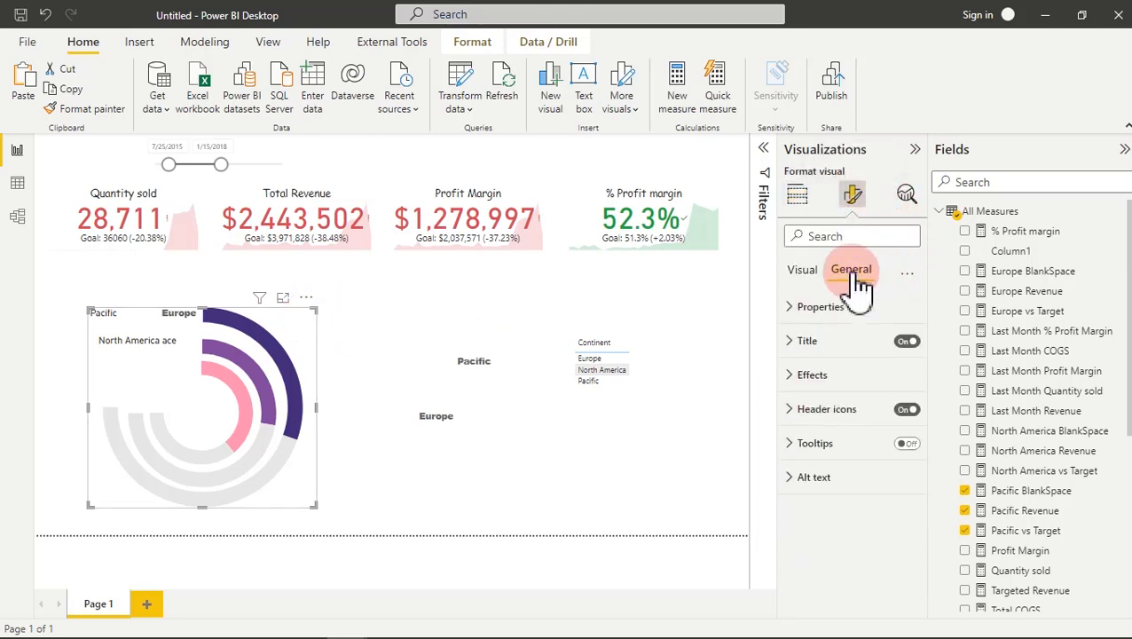
click(908, 345)
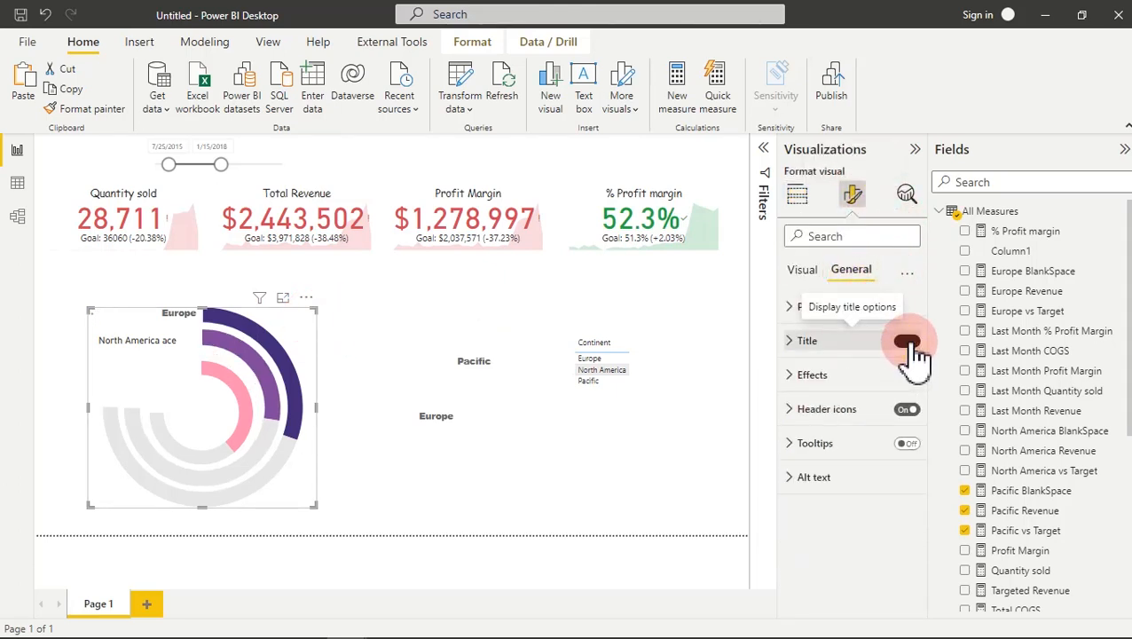
Step: Place the Pacific label beside the start of the middle ring, aligned beneath the Europe label
click(484, 360)
drag(488, 361, 190, 315)
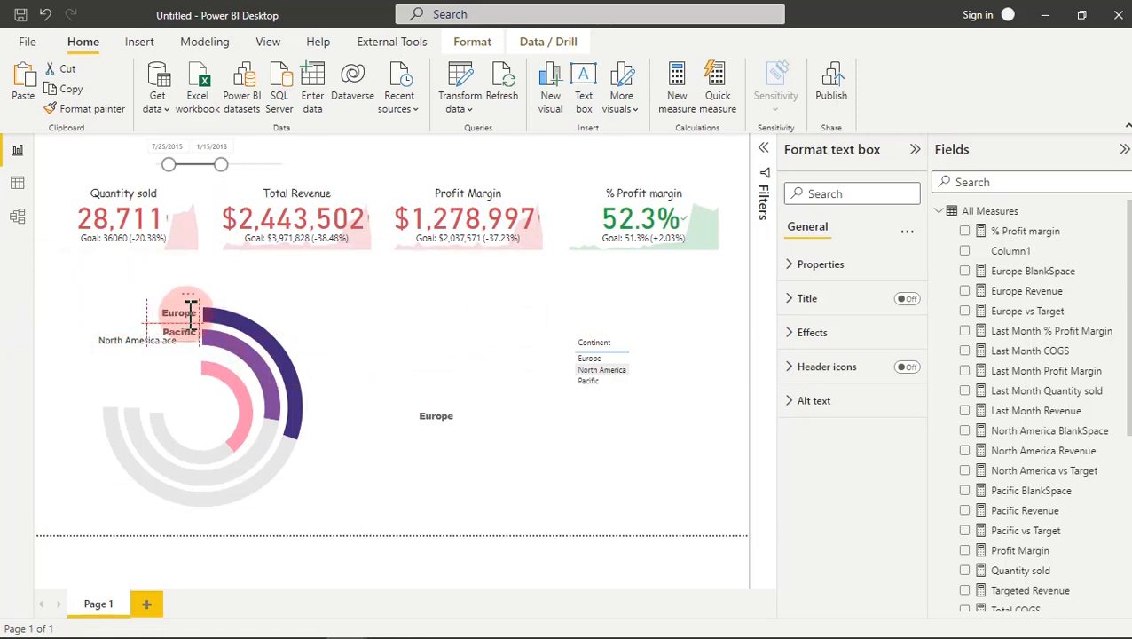
drag(193, 321, 190, 325)
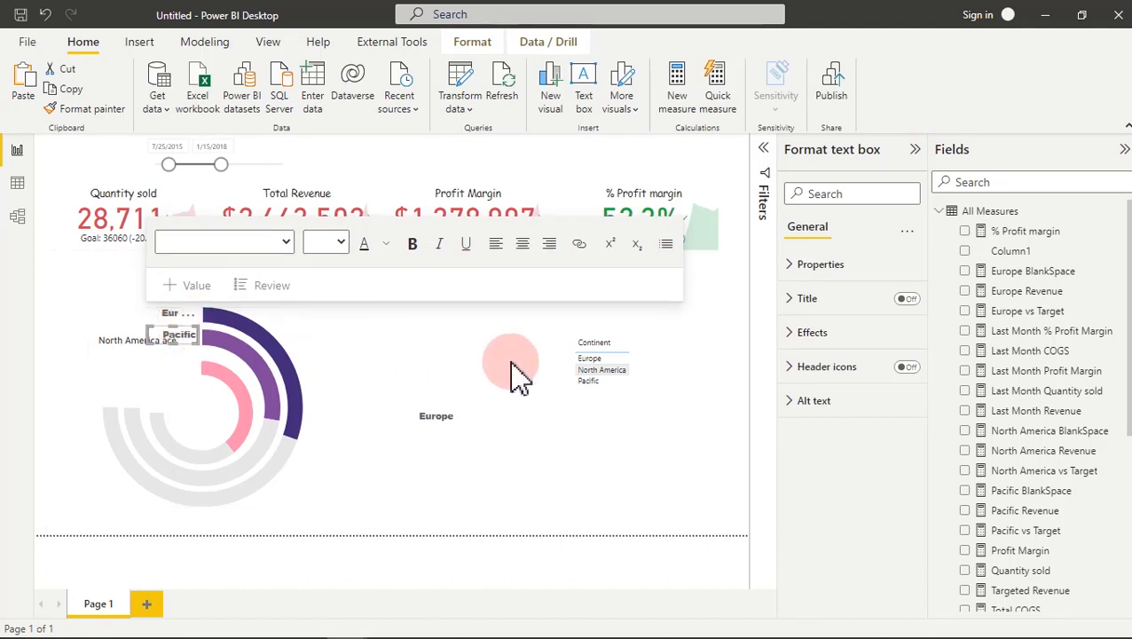
click(552, 363)
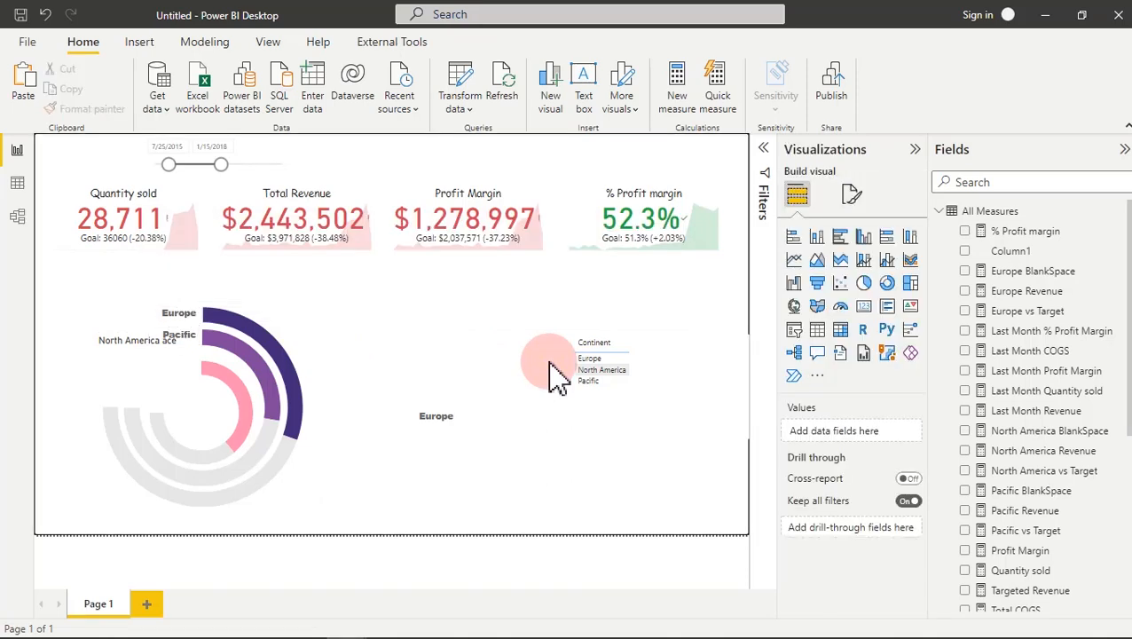
Step: Change the remaining Europe label's text to North America and widen its text box to fit on one line
click(448, 419)
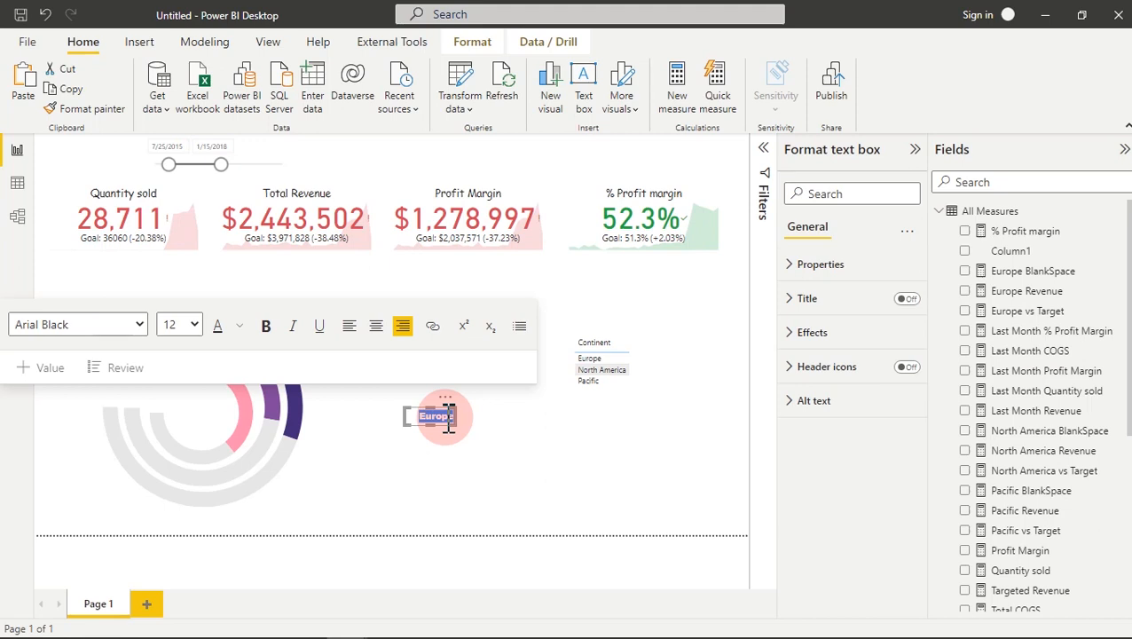
key(BackSpace)
click(463, 433)
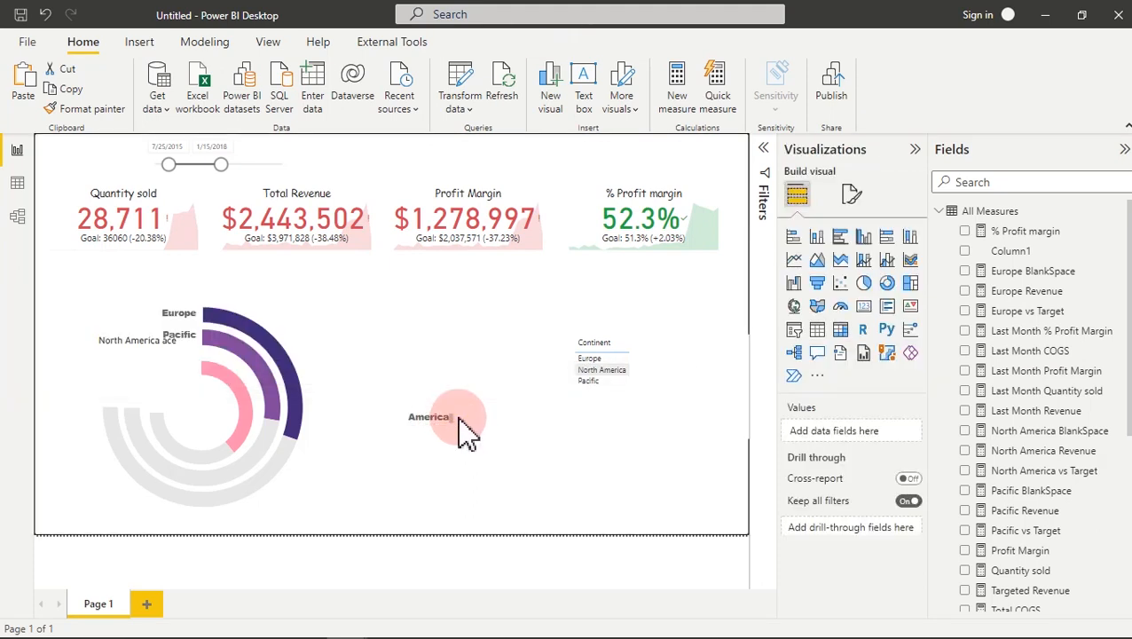
double_click(454, 417)
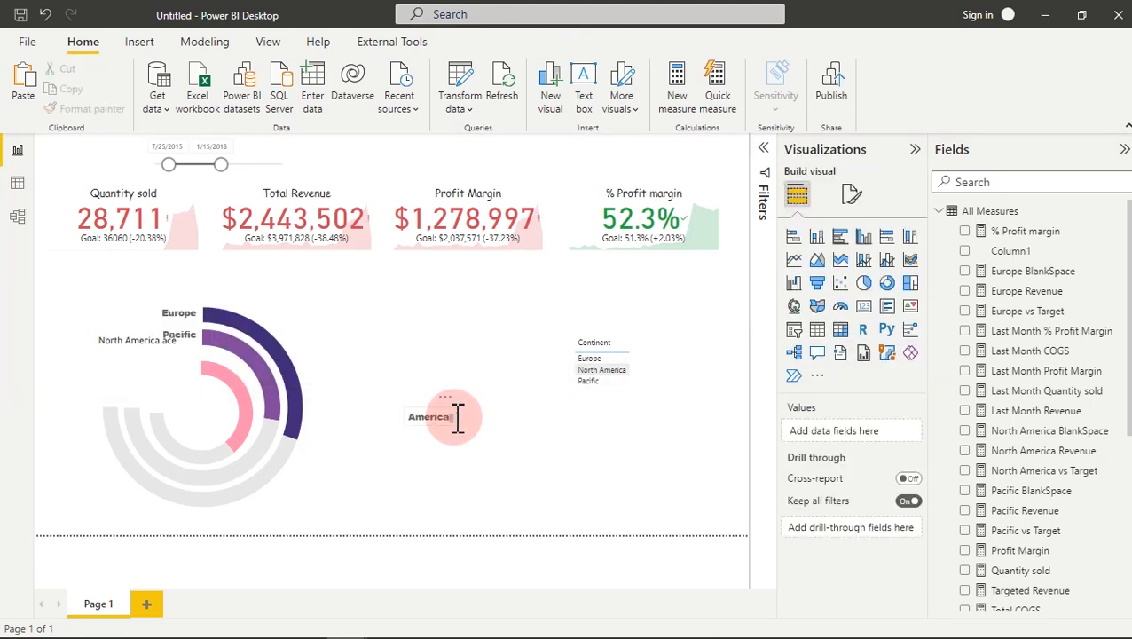
click(446, 416)
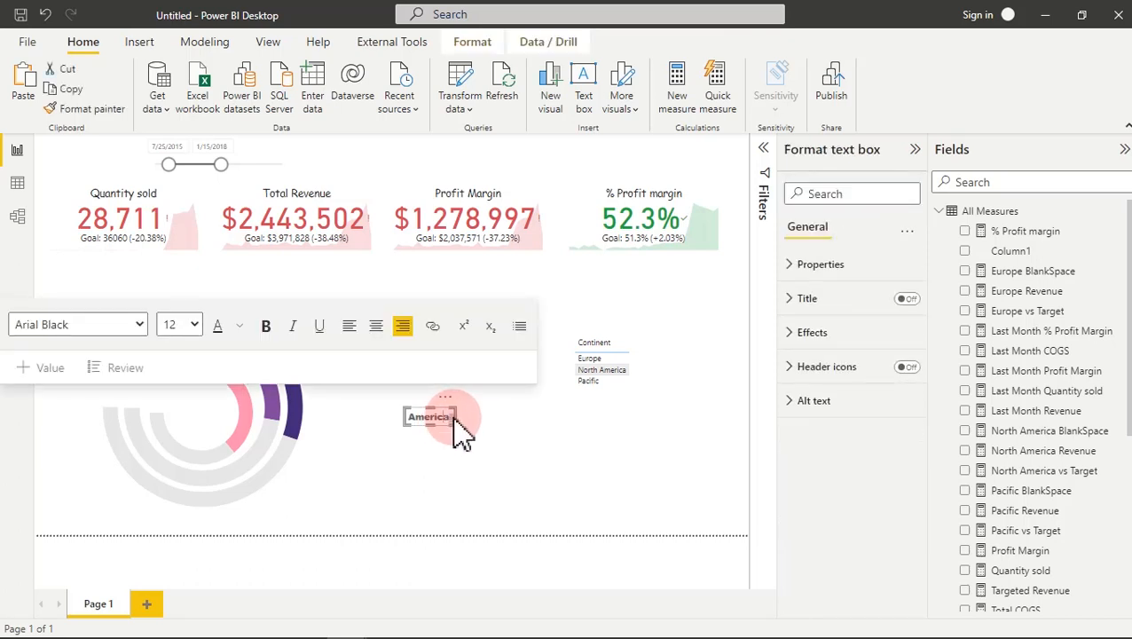
drag(452, 417, 499, 432)
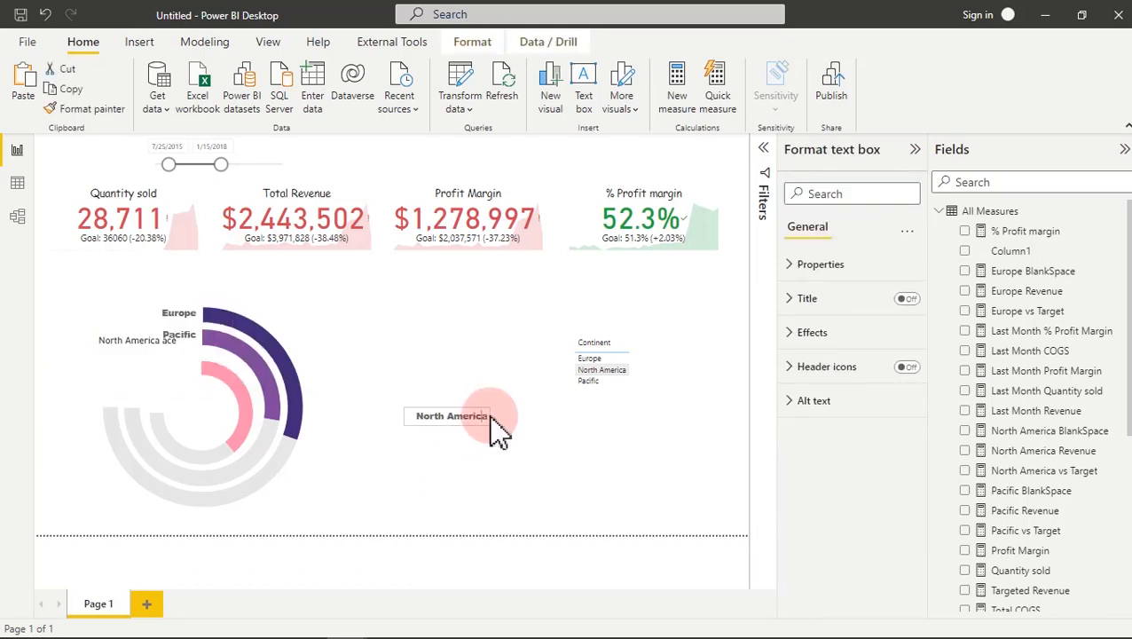
click(488, 418)
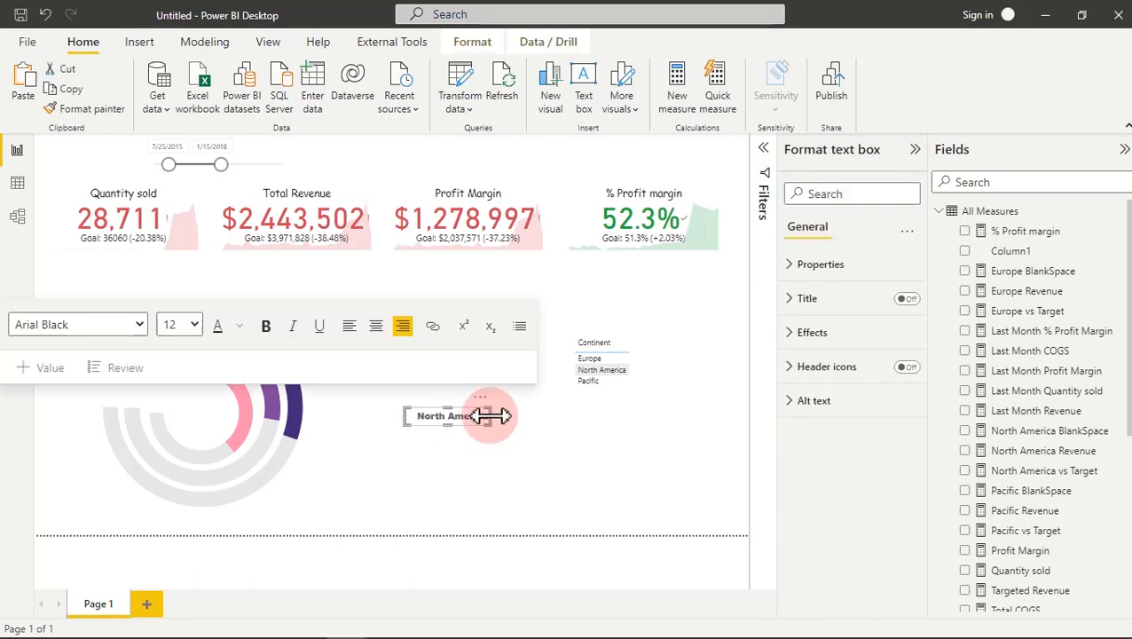
click(537, 489)
Step: Turn off the title of the North America donut chart
click(253, 383)
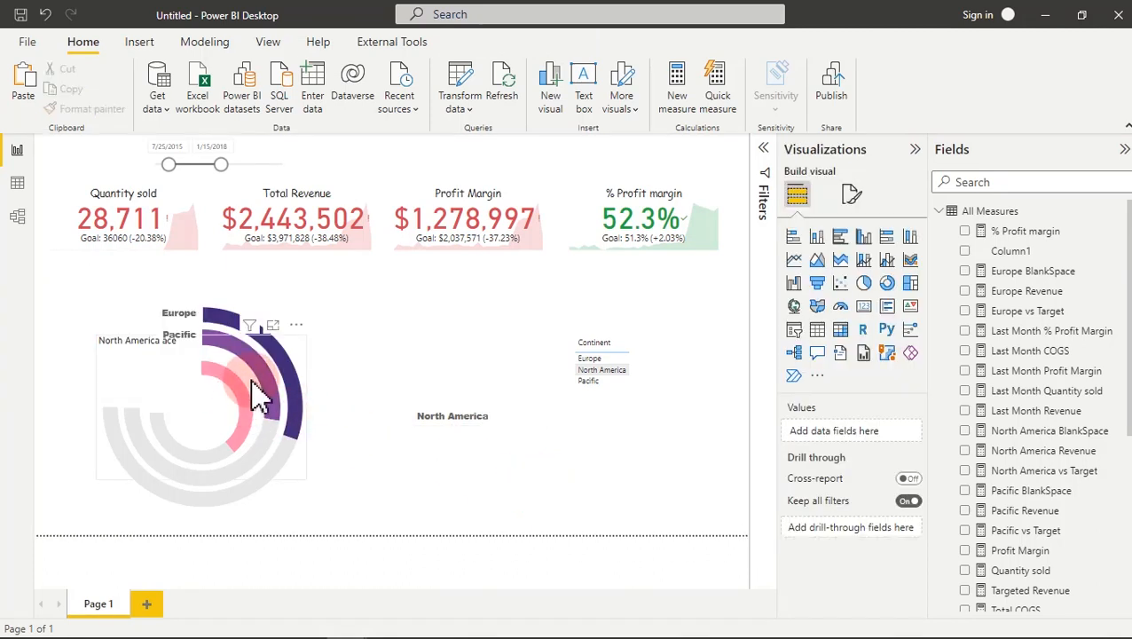
click(853, 193)
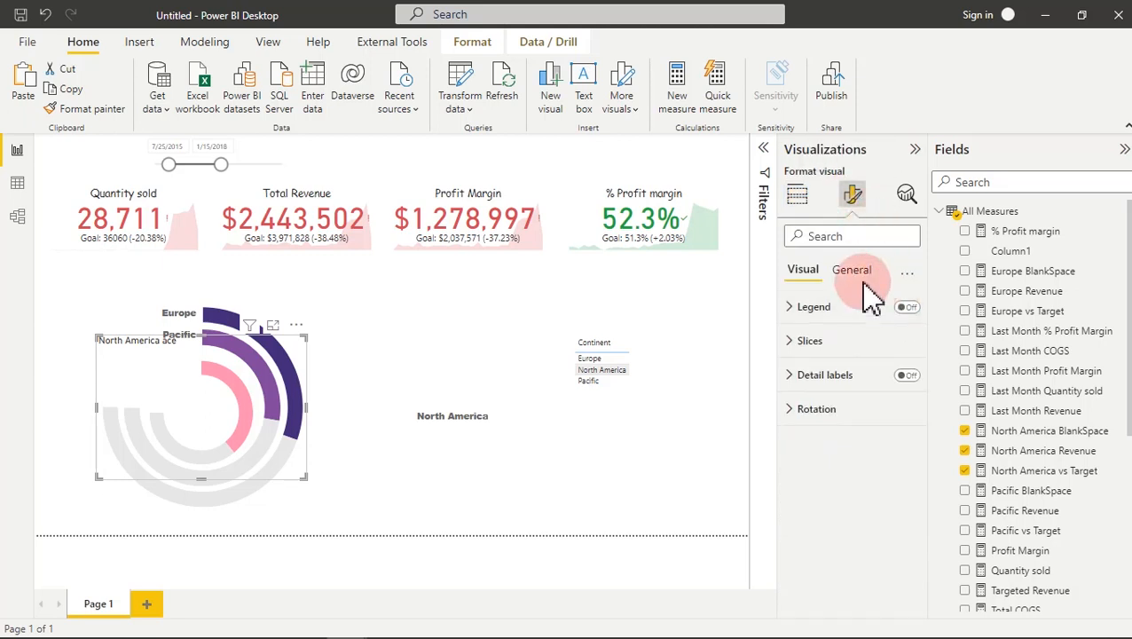
click(854, 271)
click(905, 342)
click(905, 341)
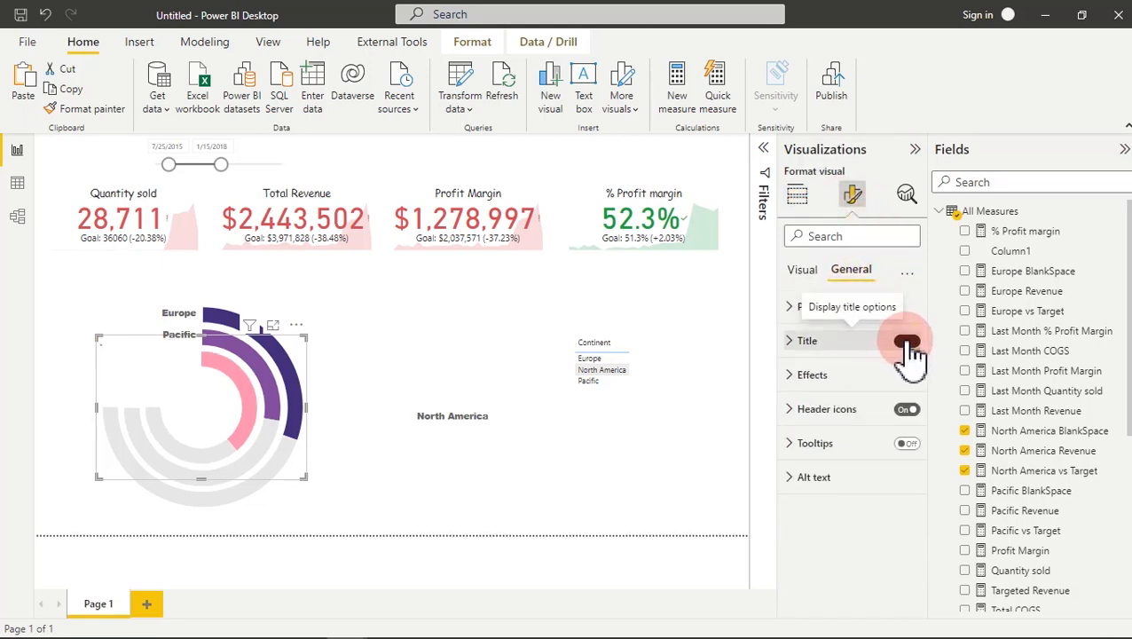
Step: Place the North America label beside the start of the inner ring, aligned beneath the Pacific label
click(479, 424)
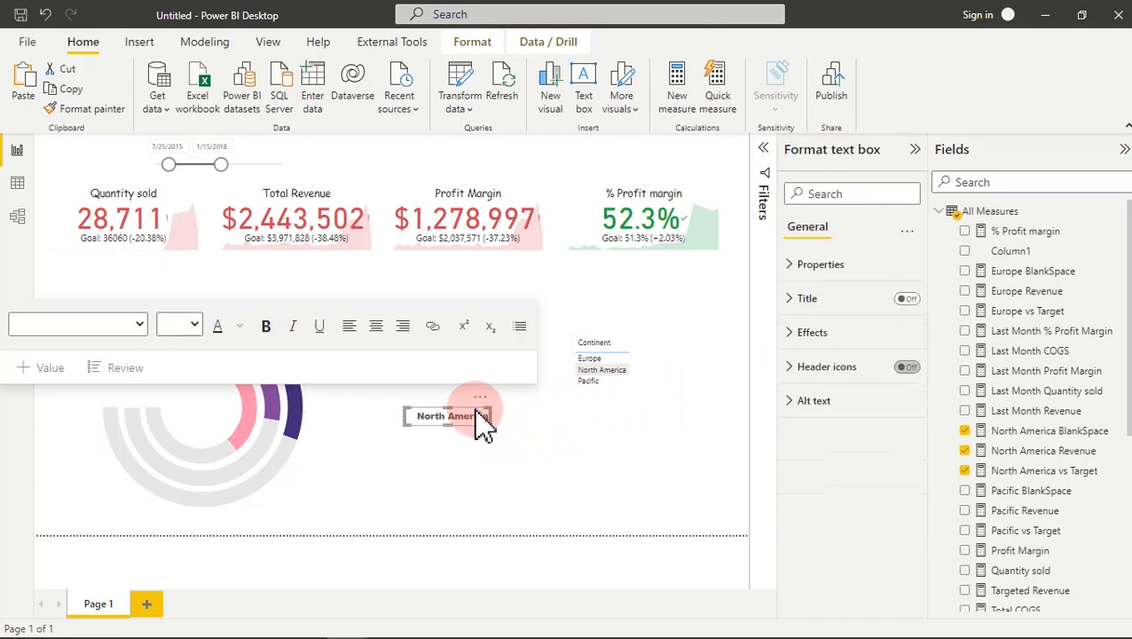
drag(481, 417, 189, 341)
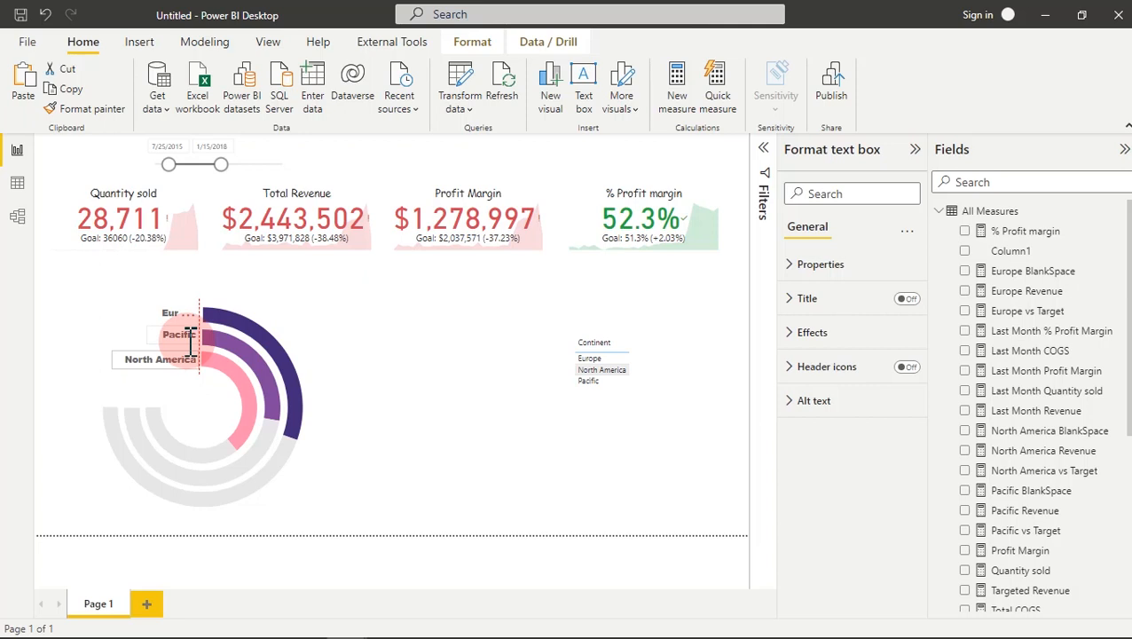
drag(190, 335, 191, 341)
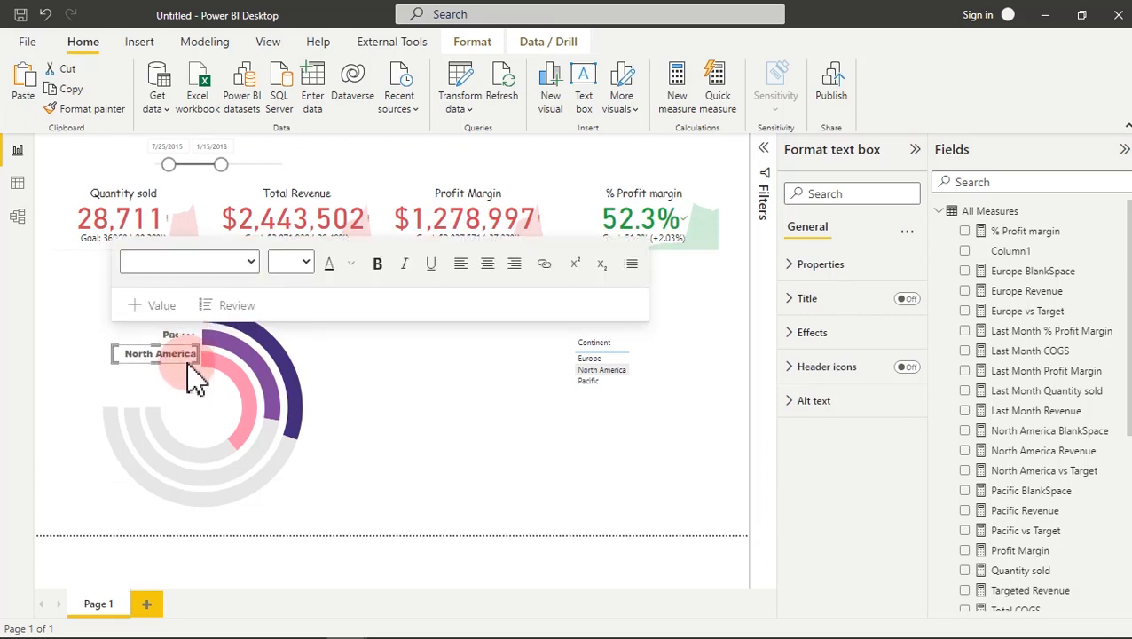
key(Down)
key(Down)
key(Down)
key(Down)
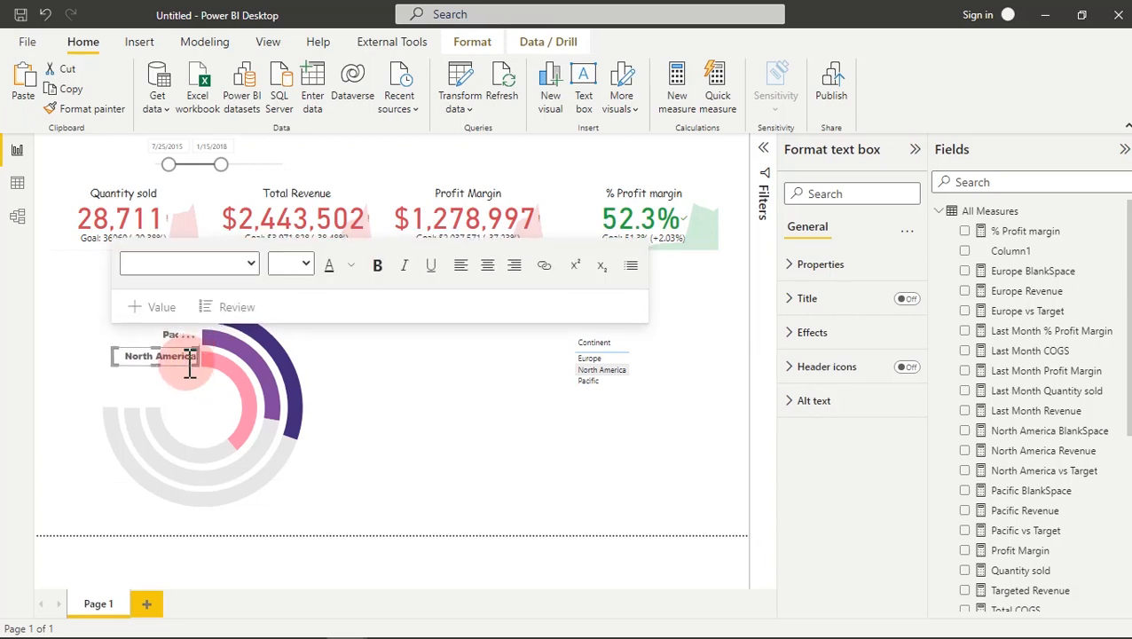
key(Up)
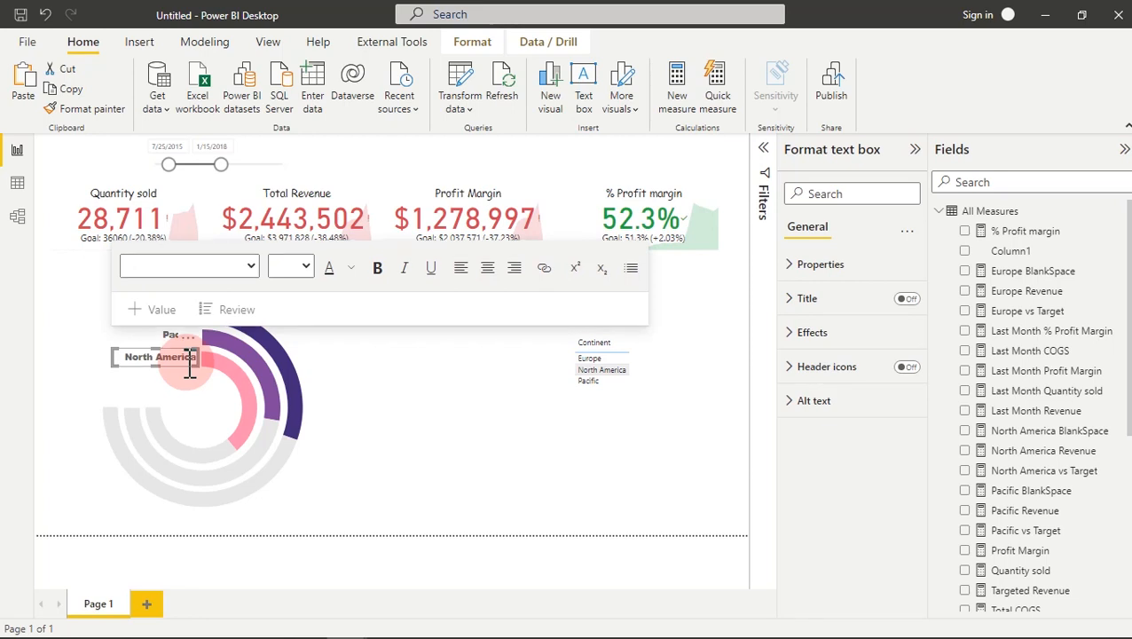
click(457, 439)
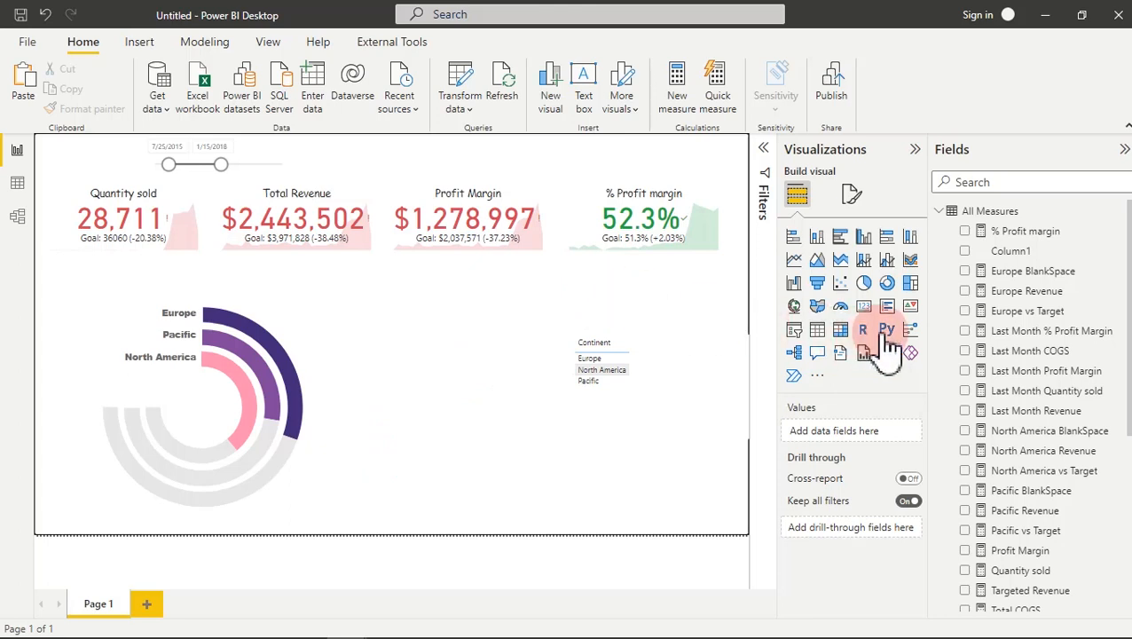
Step: Add a smaller card visual showing Targeted Revenue in the empty area beside the donuts
click(861, 308)
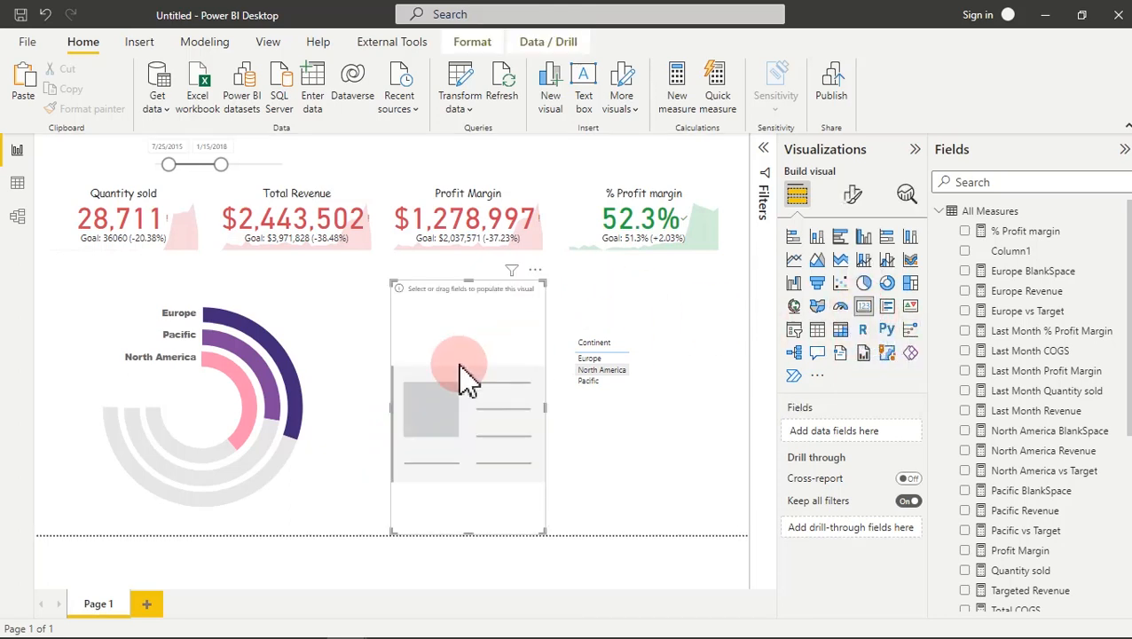
drag(546, 533, 543, 430)
drag(453, 301, 417, 328)
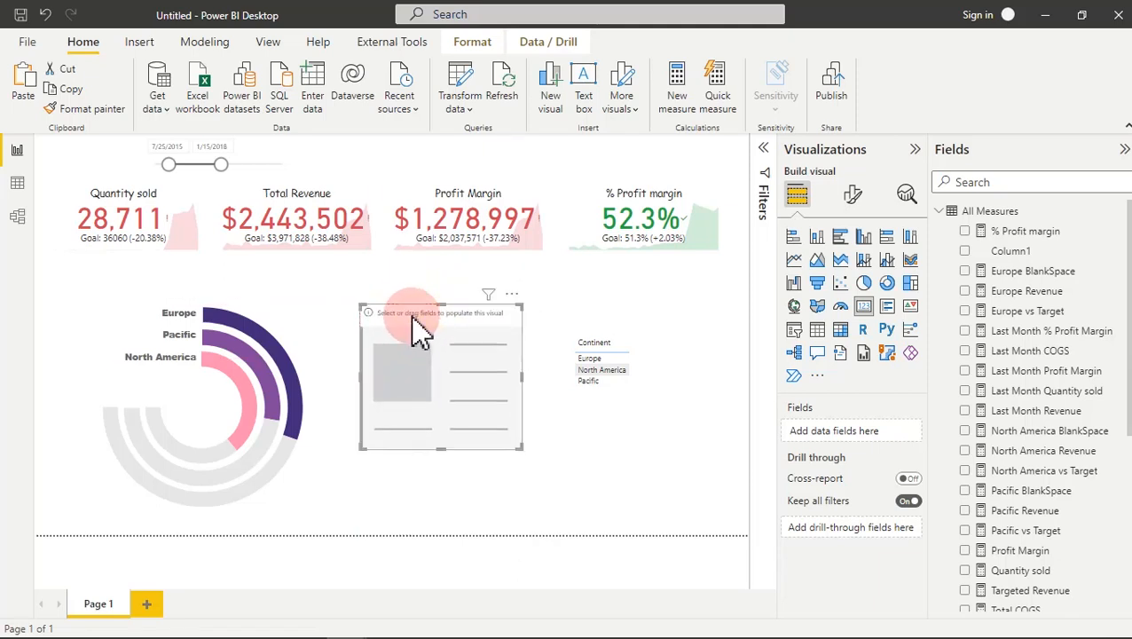
click(965, 590)
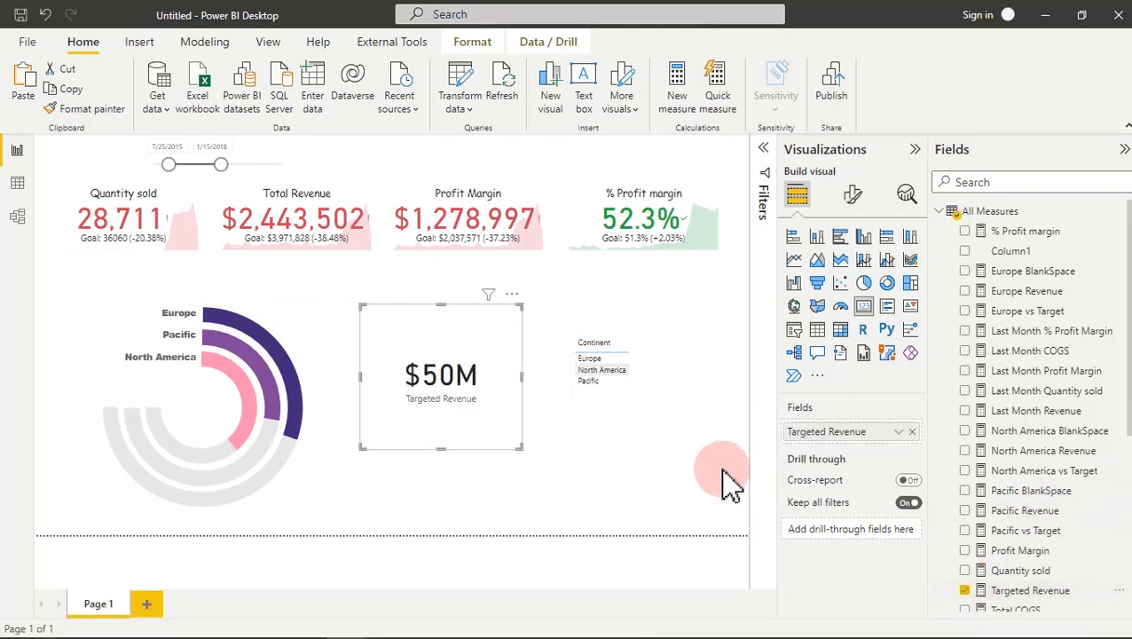
Step: Turn off the category label and the background of the Targeted Revenue card
click(853, 197)
click(907, 342)
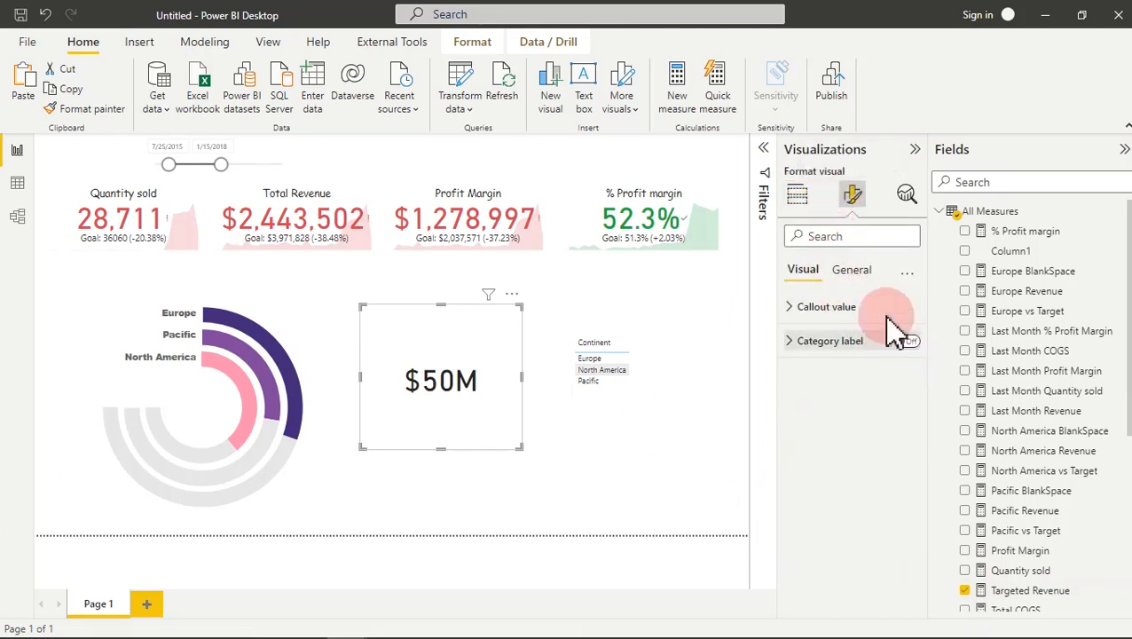
click(852, 271)
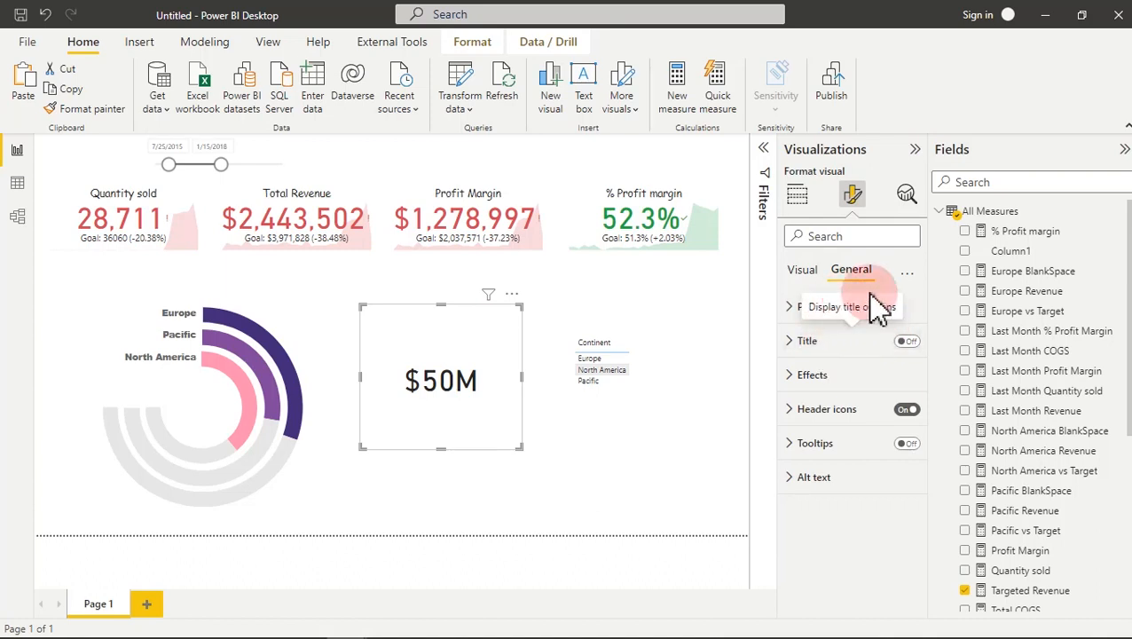
click(840, 379)
click(901, 408)
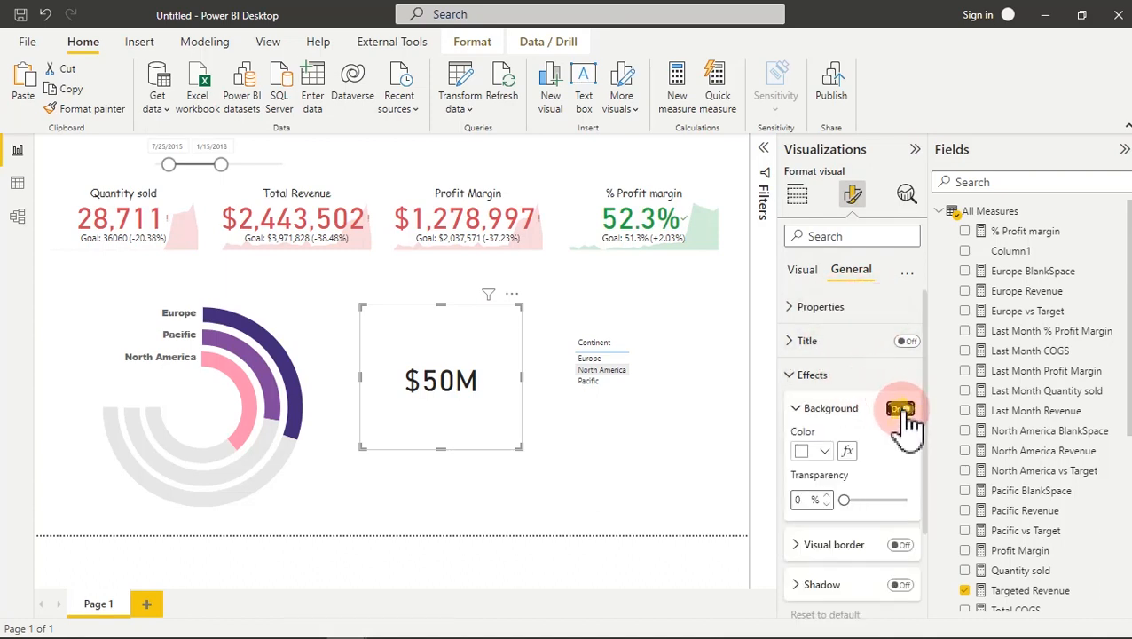
Step: Turn on the Targeted Revenue card's title and set its text to Target
click(836, 343)
click(904, 342)
click(834, 391)
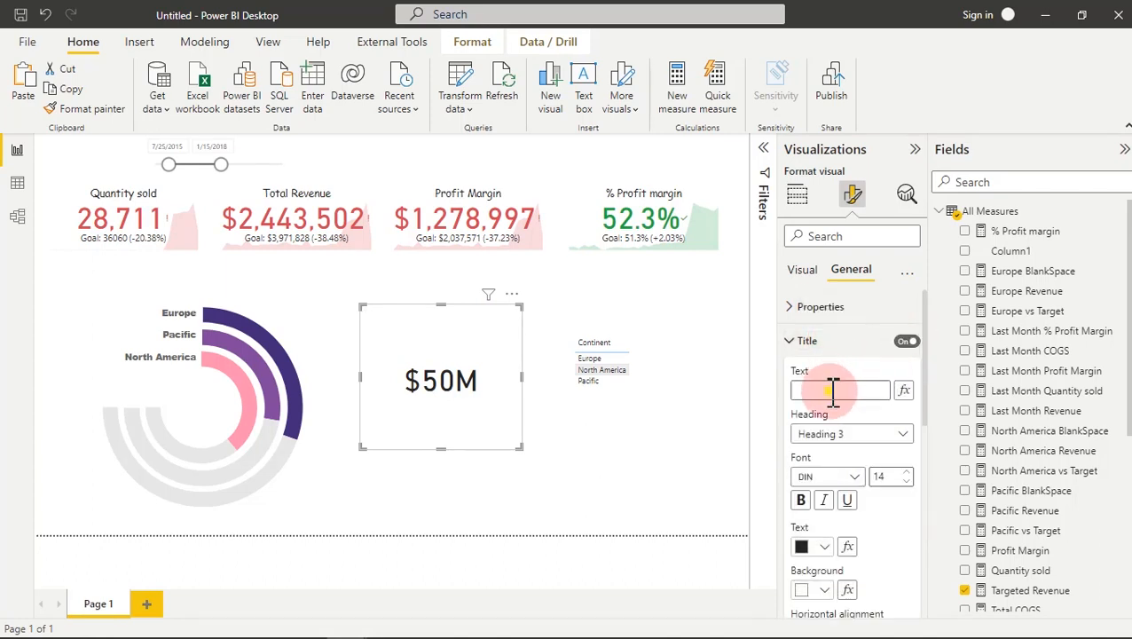
text(T)
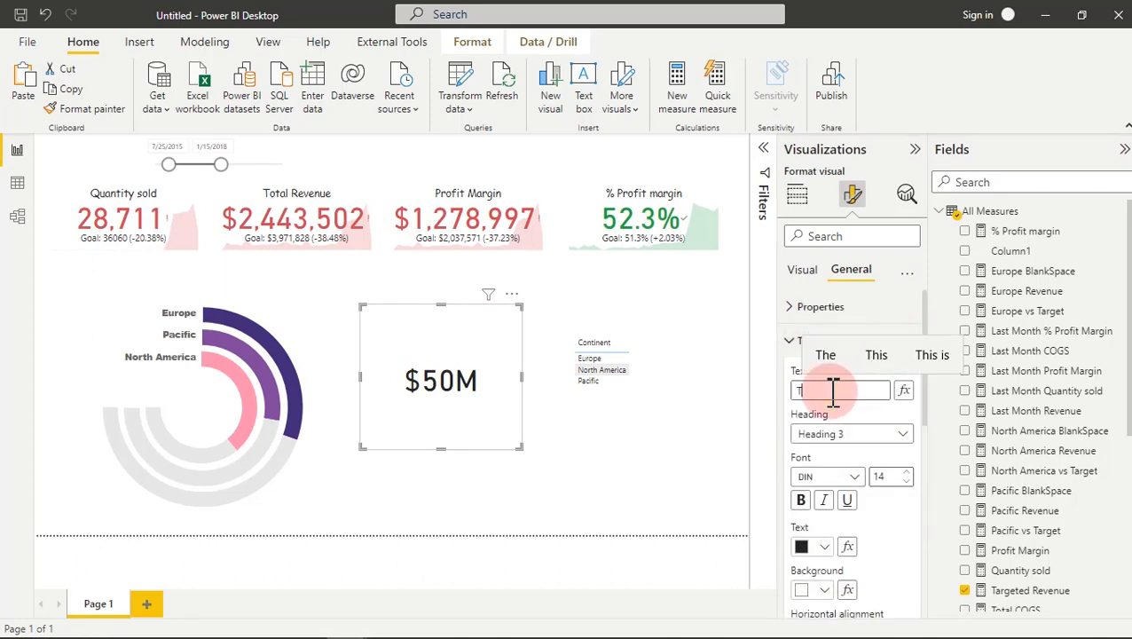
text(arget)
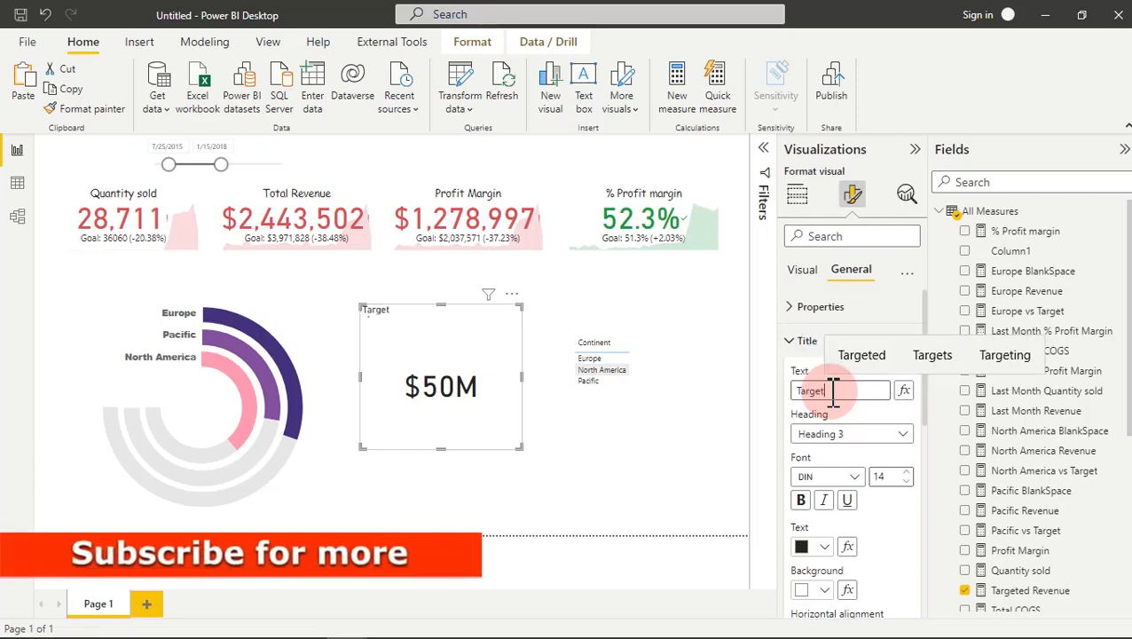
Step: Format the card title in Comic Sans MS, size 16, bold
click(844, 478)
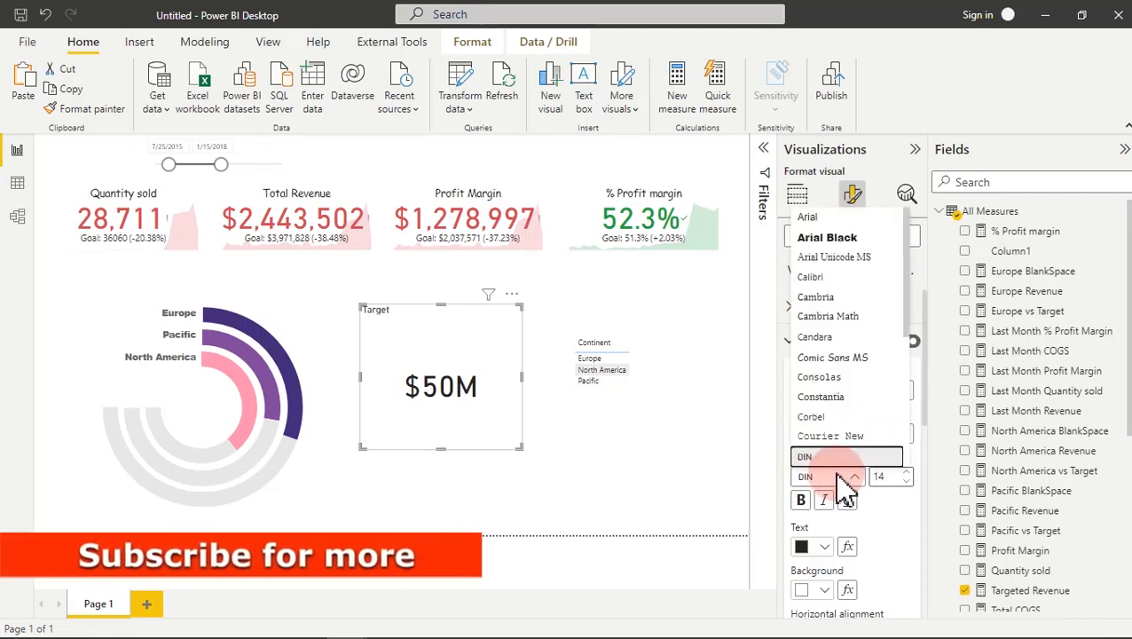
click(854, 357)
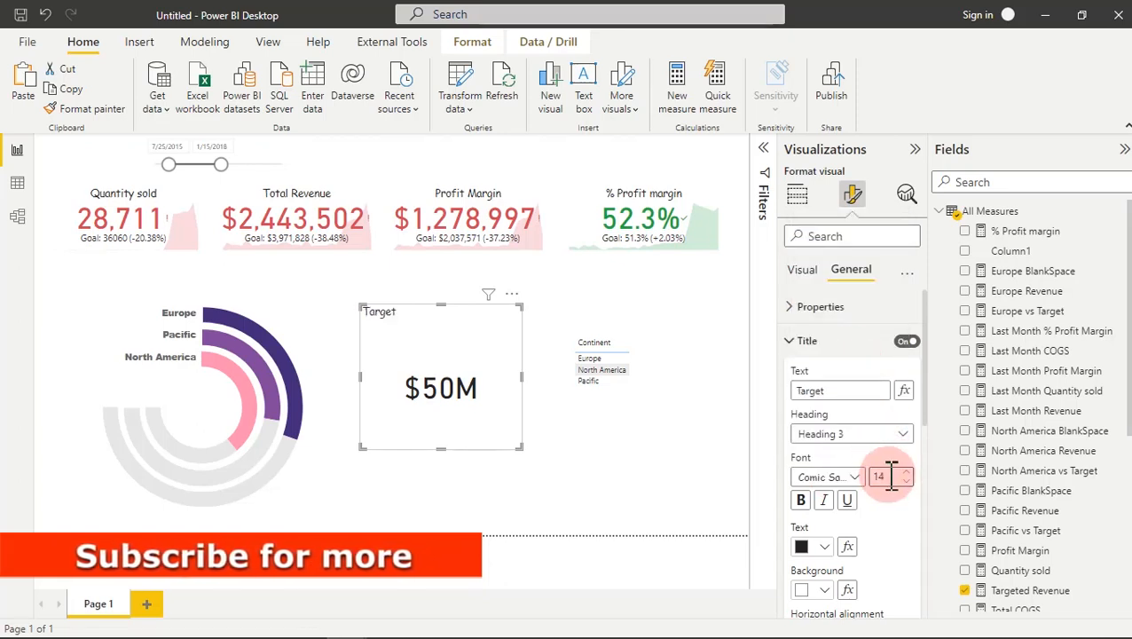
drag(898, 477, 880, 476)
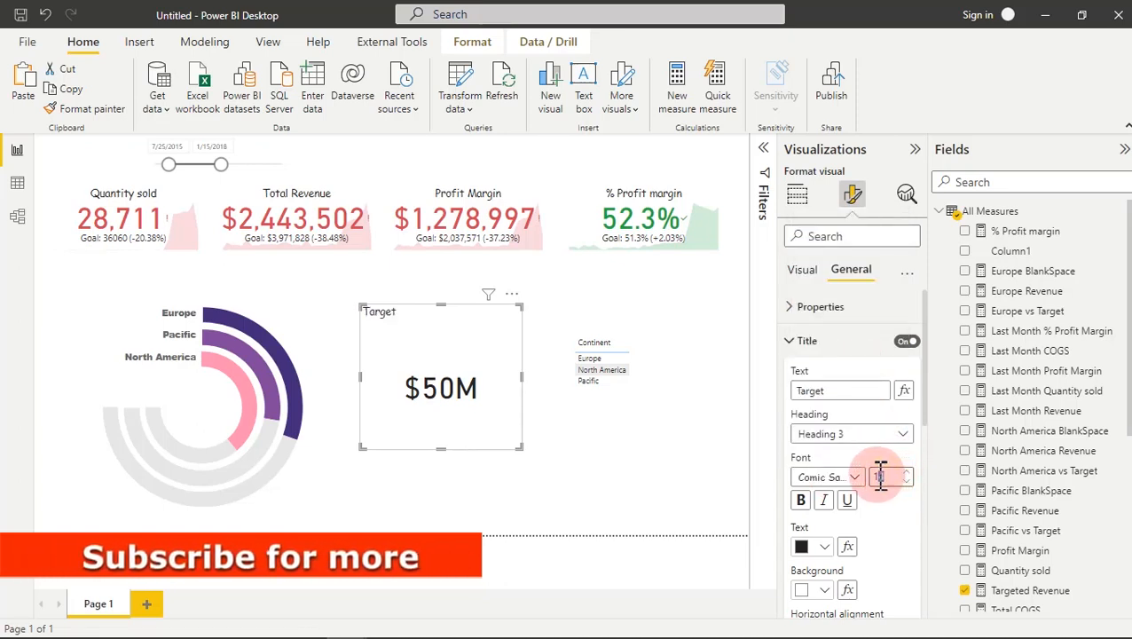
key(BackSpace)
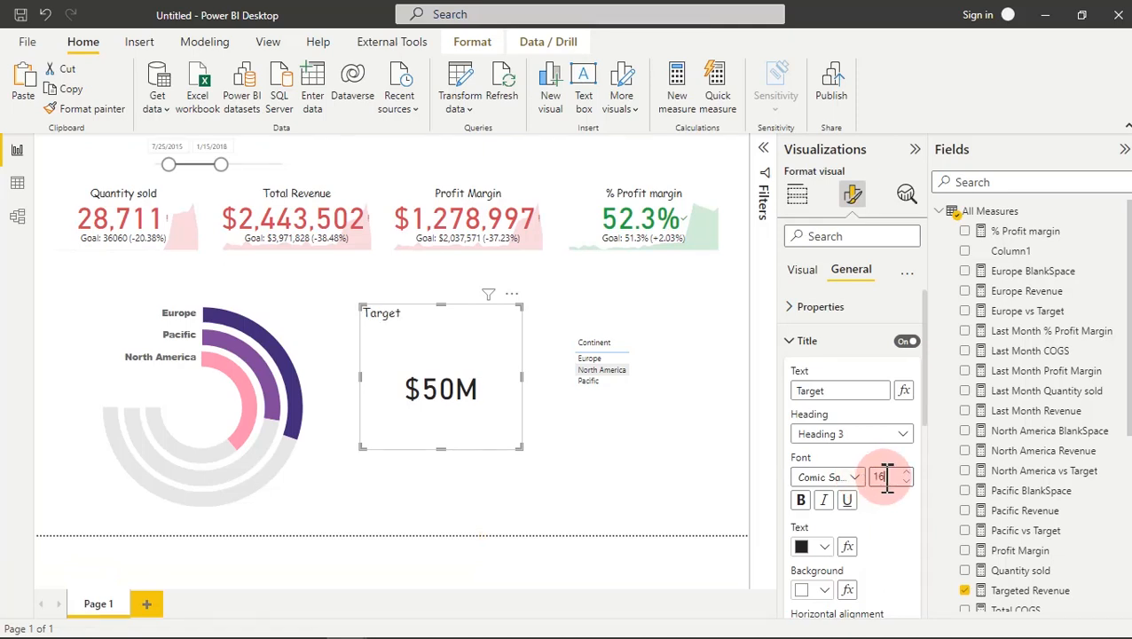
click(802, 500)
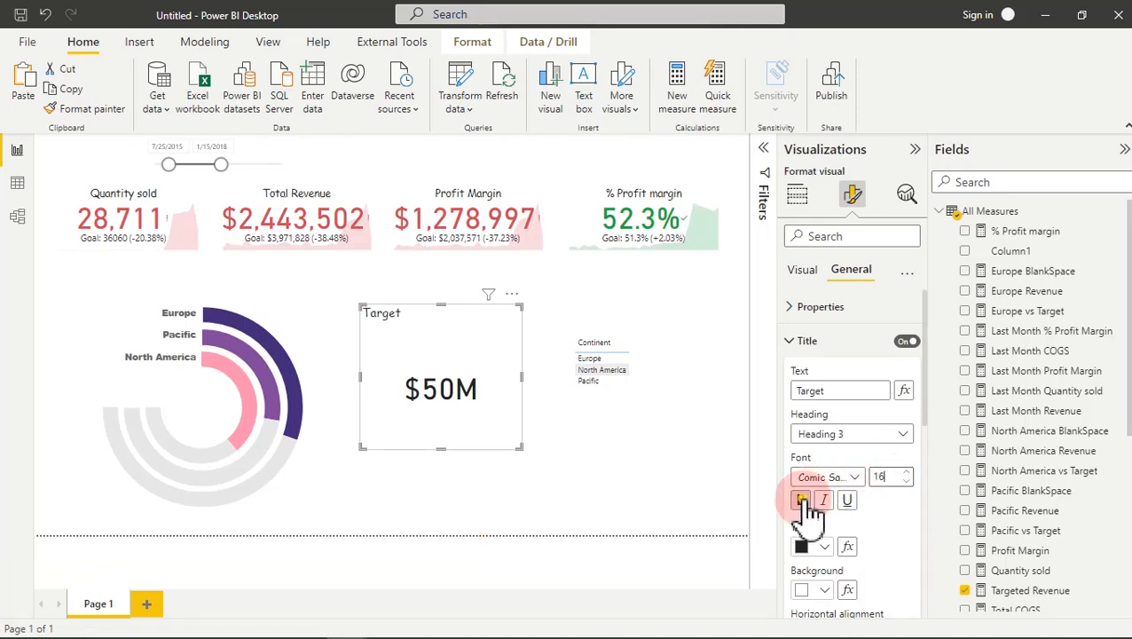
Step: Colour the card title dark grey and centre it horizontally
click(821, 547)
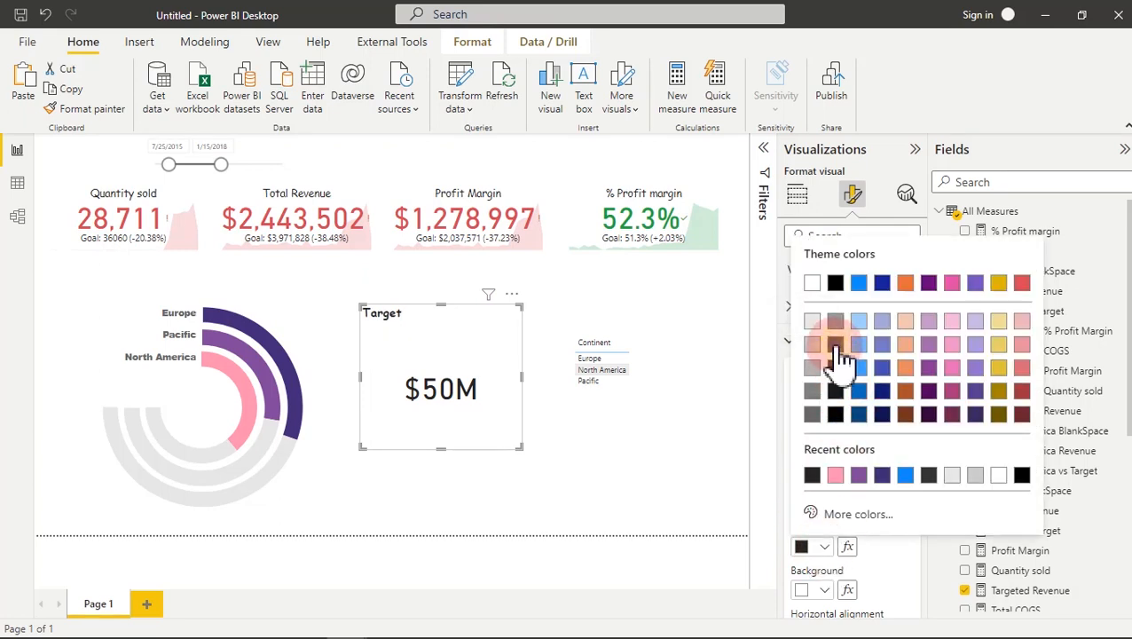
click(835, 346)
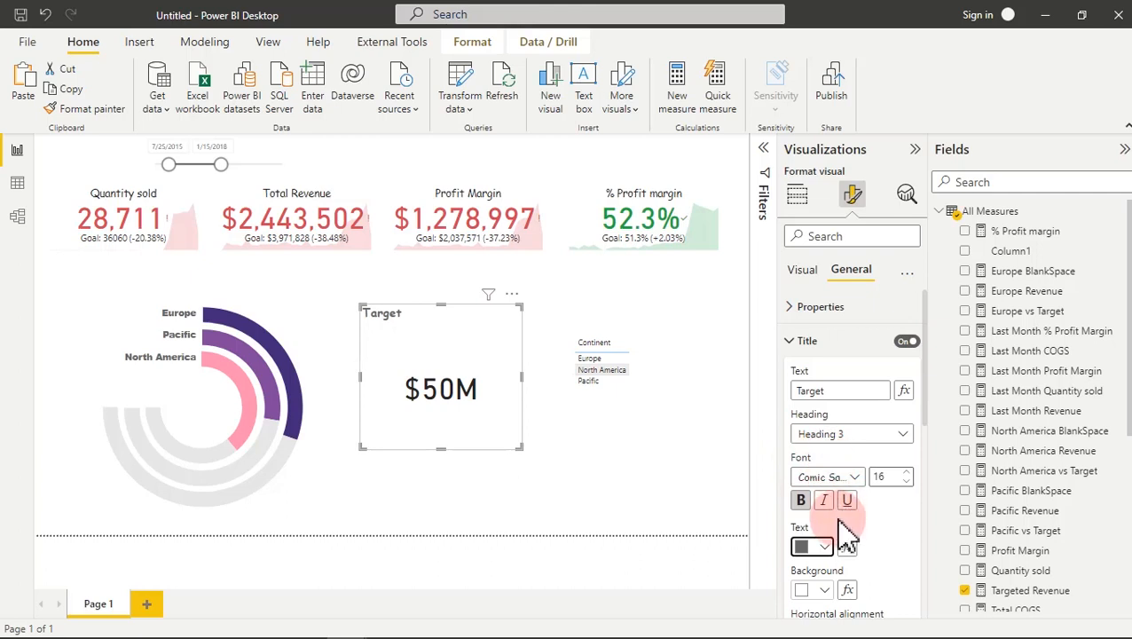
scroll(930, 450, down, 3)
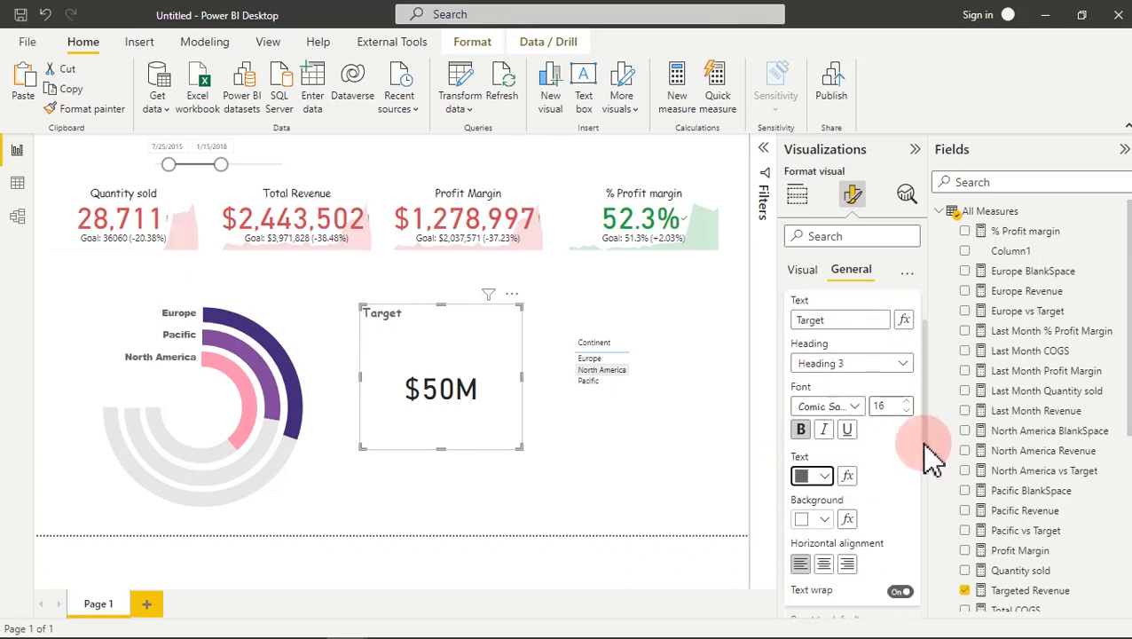
click(823, 512)
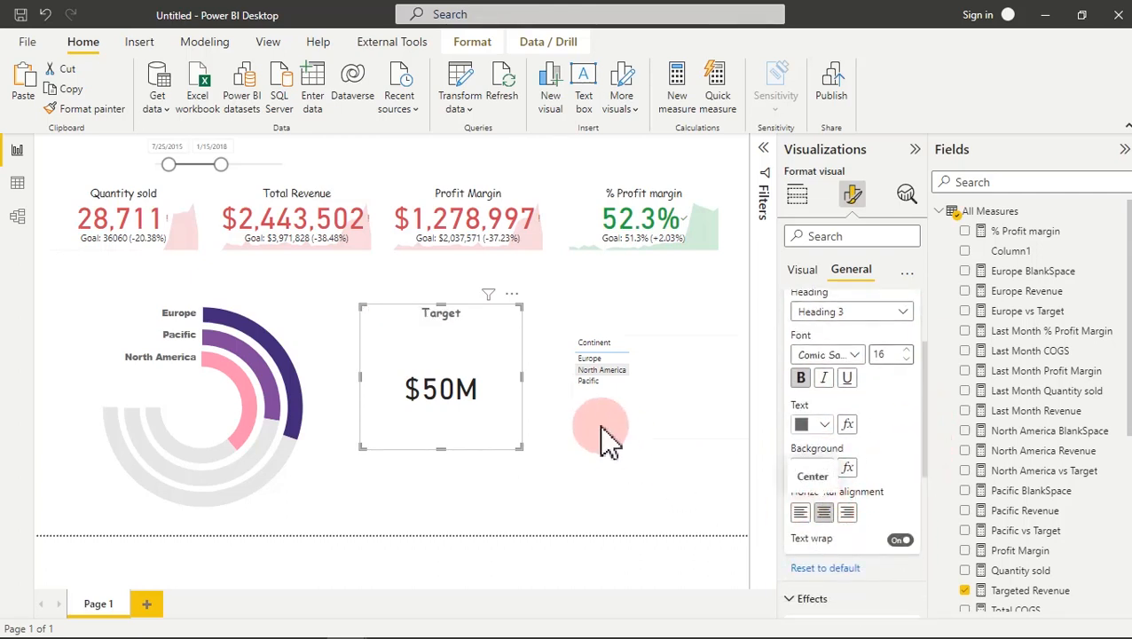
Step: Shrink and move the Targeted Revenue card into the donut's centre, and make its callout value bold at font size 35
drag(519, 446, 245, 408)
click(803, 270)
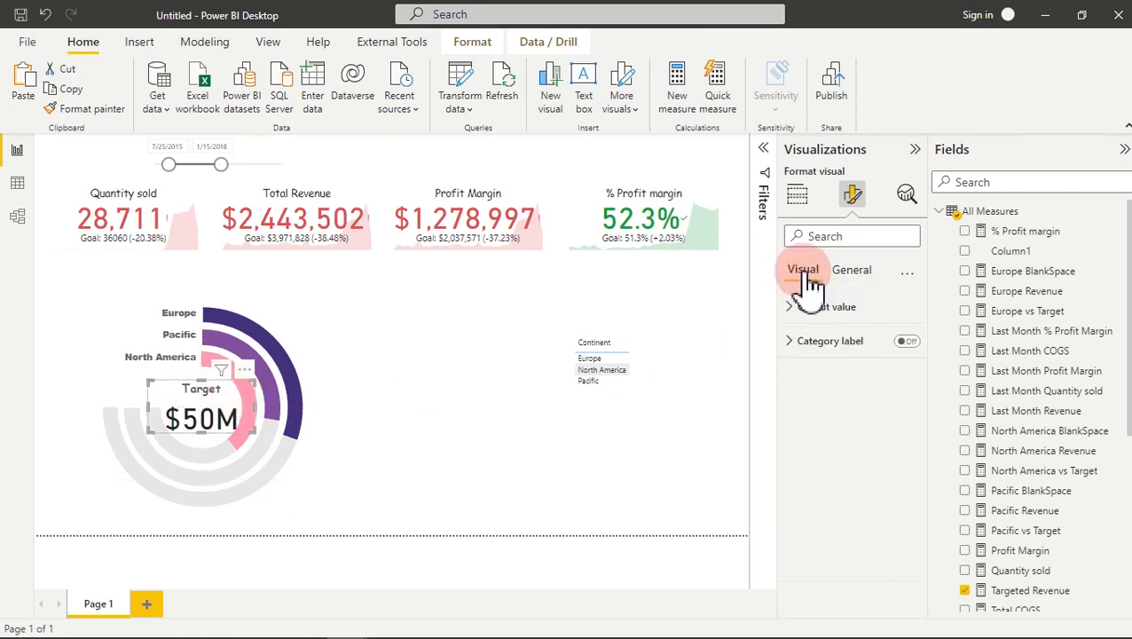
click(817, 307)
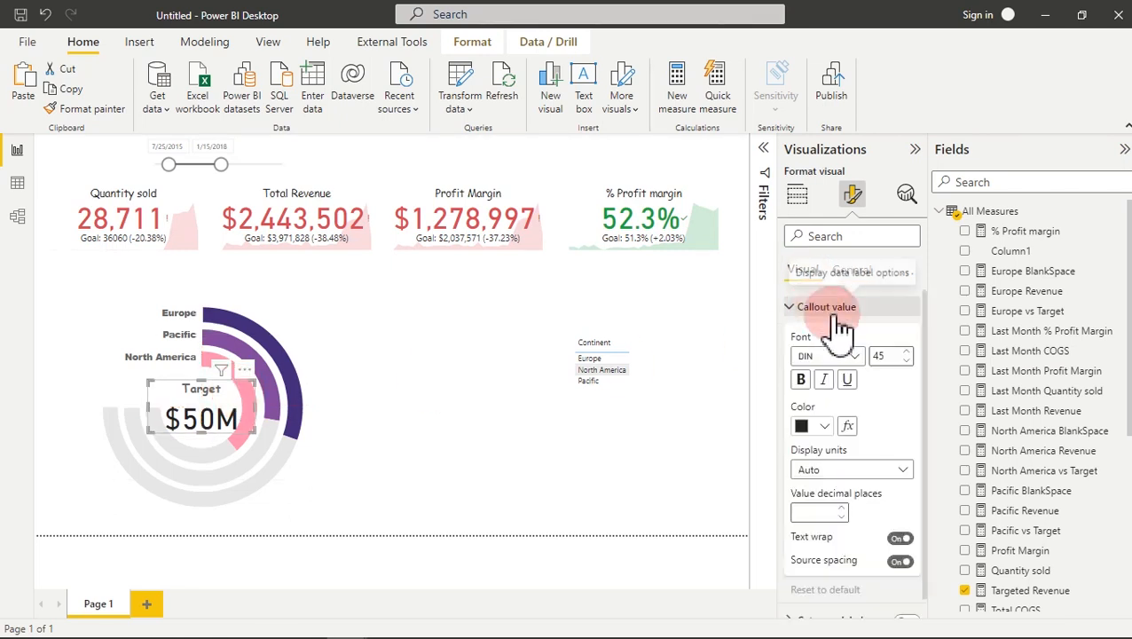
double_click(893, 354)
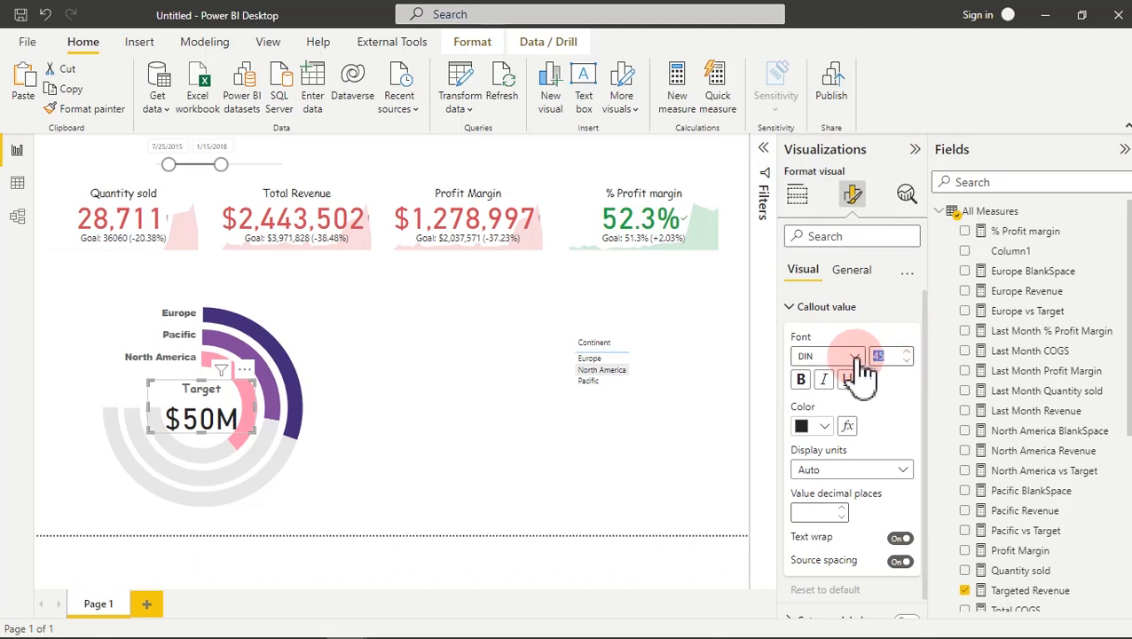
text(35)
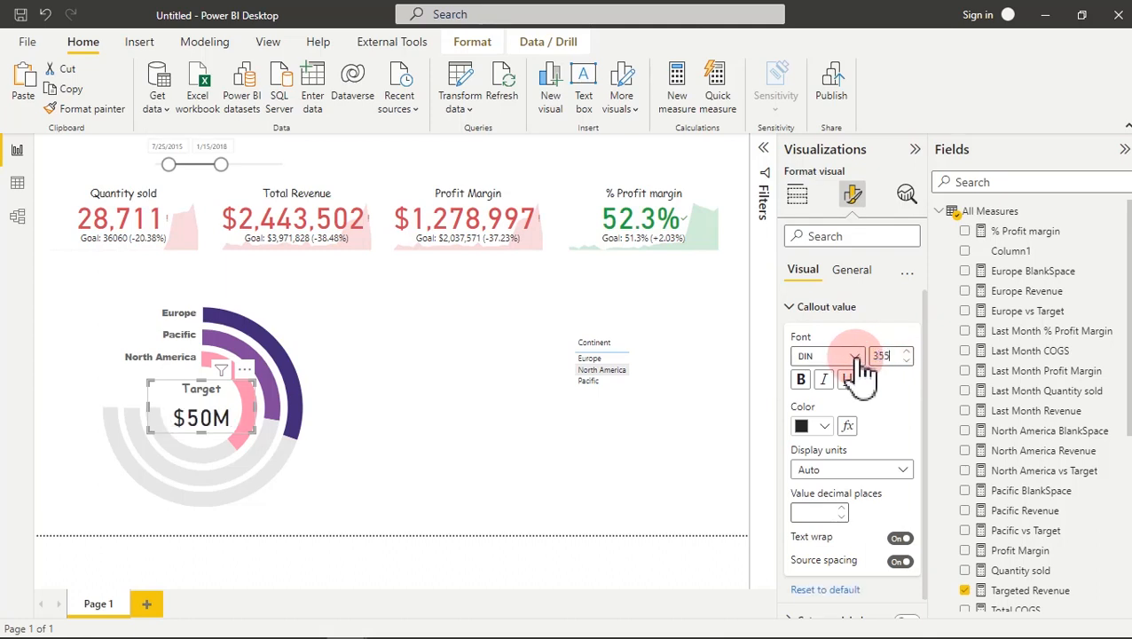
text(5)
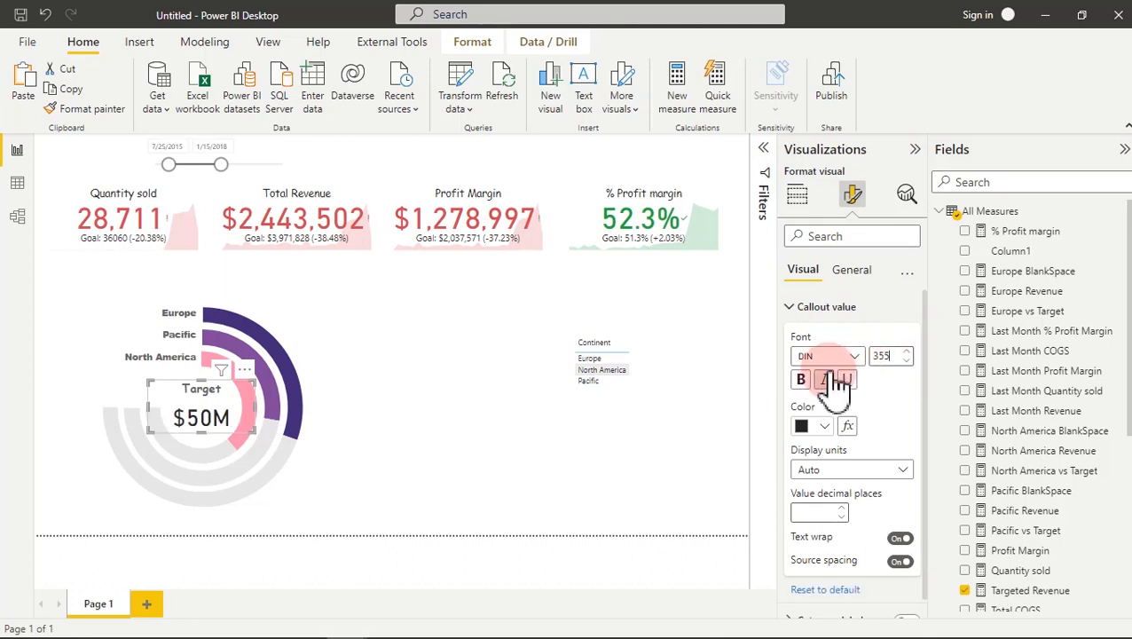
click(801, 380)
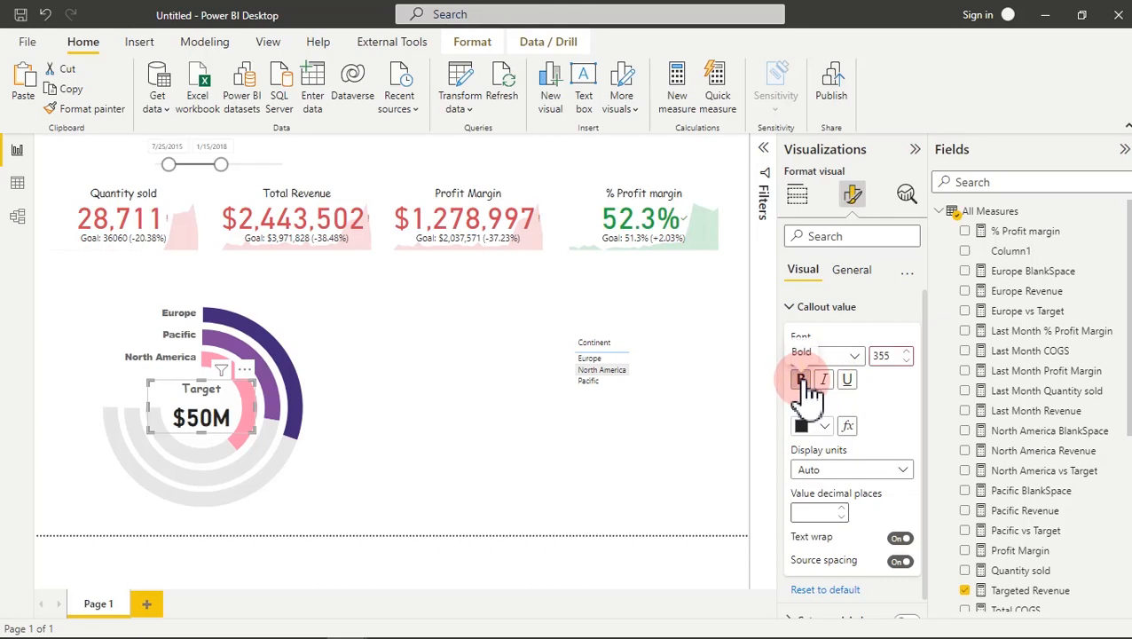
Step: Try light grey and dark grey theme shades on the card's callout value
click(816, 427)
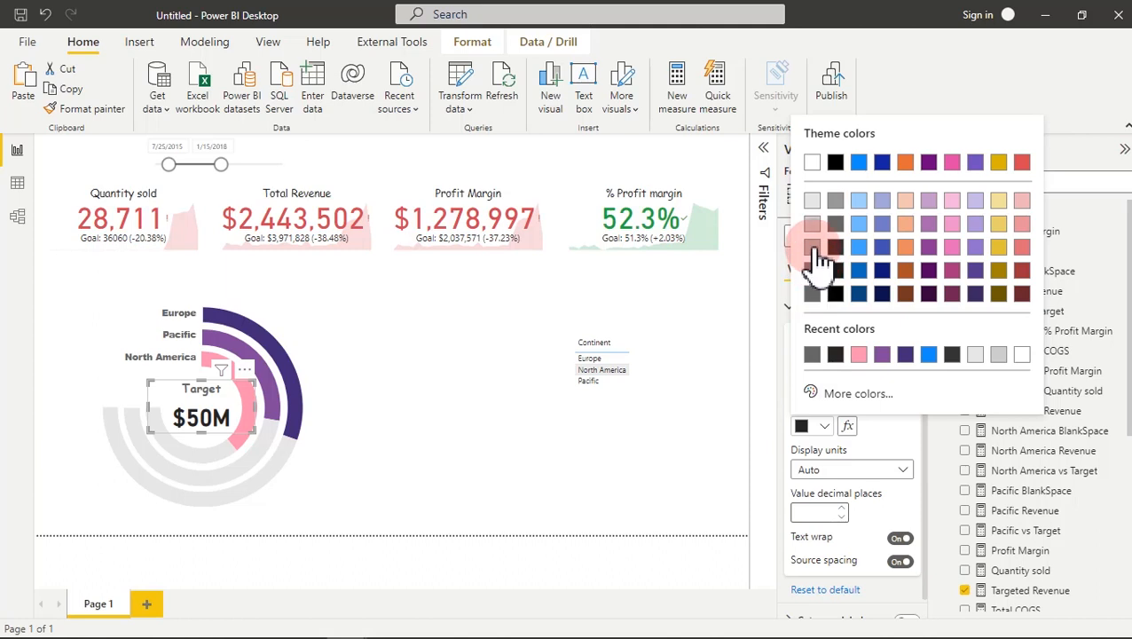
click(813, 248)
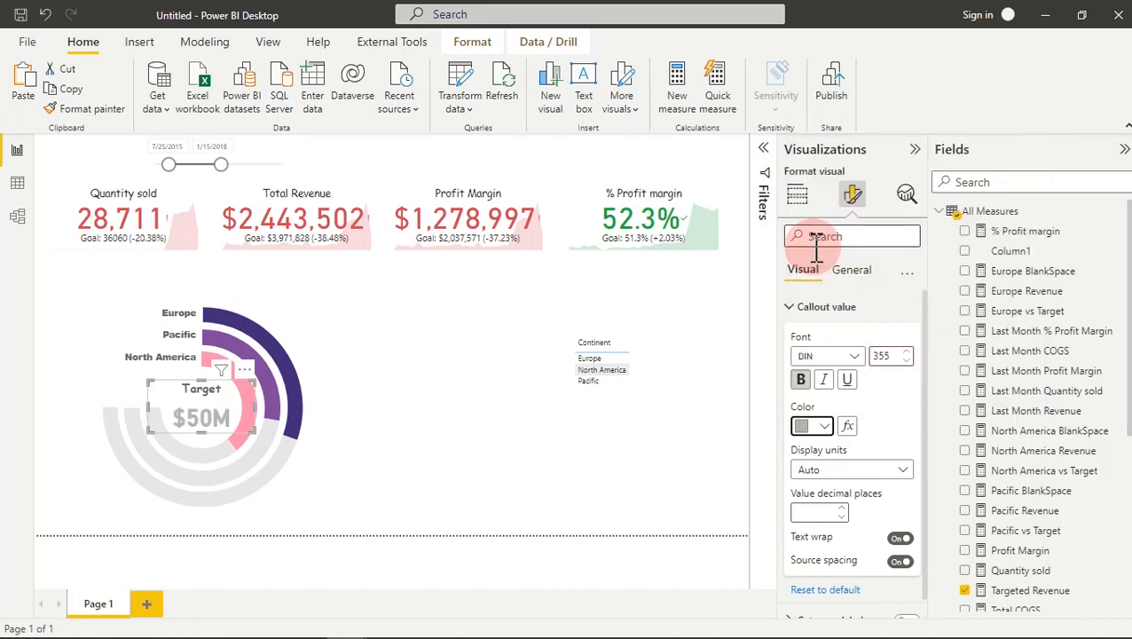
click(830, 432)
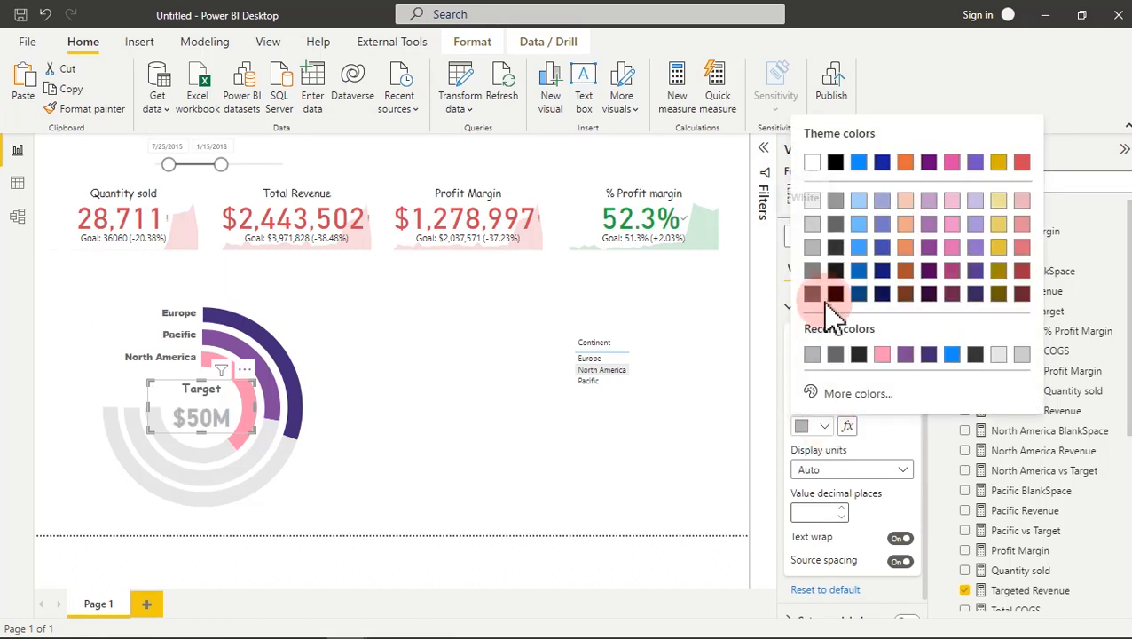
click(838, 223)
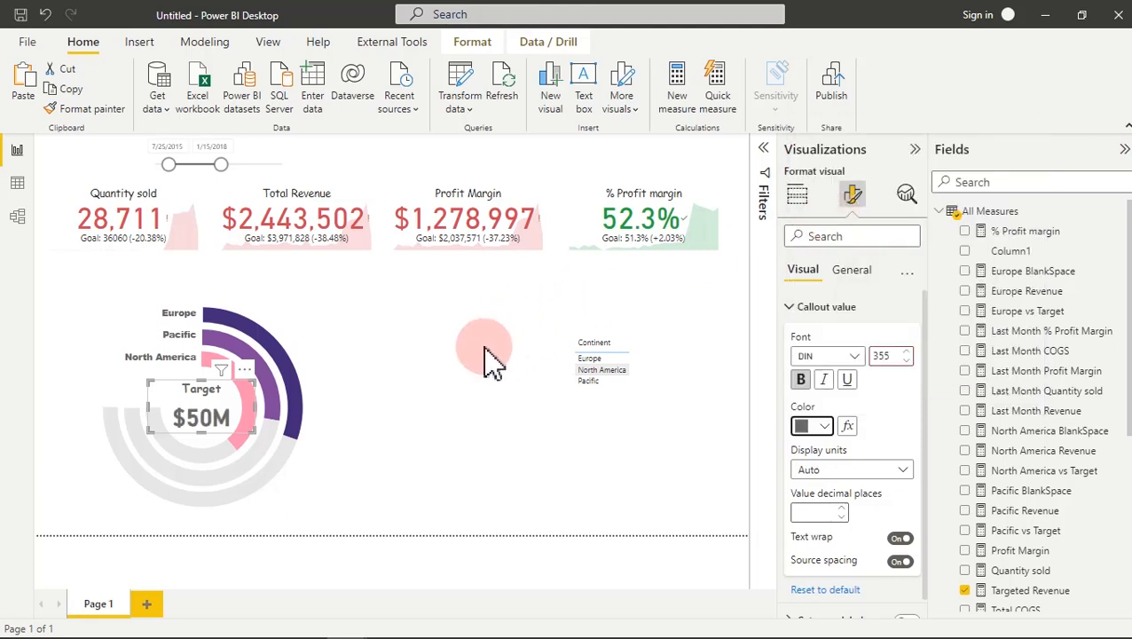
click(831, 432)
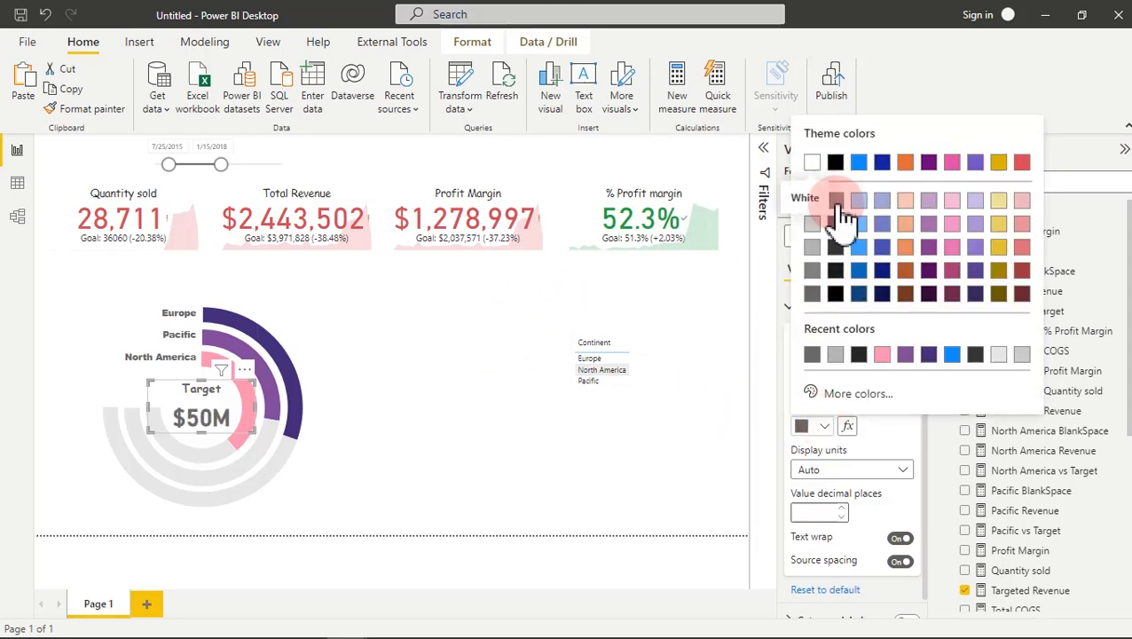
click(814, 296)
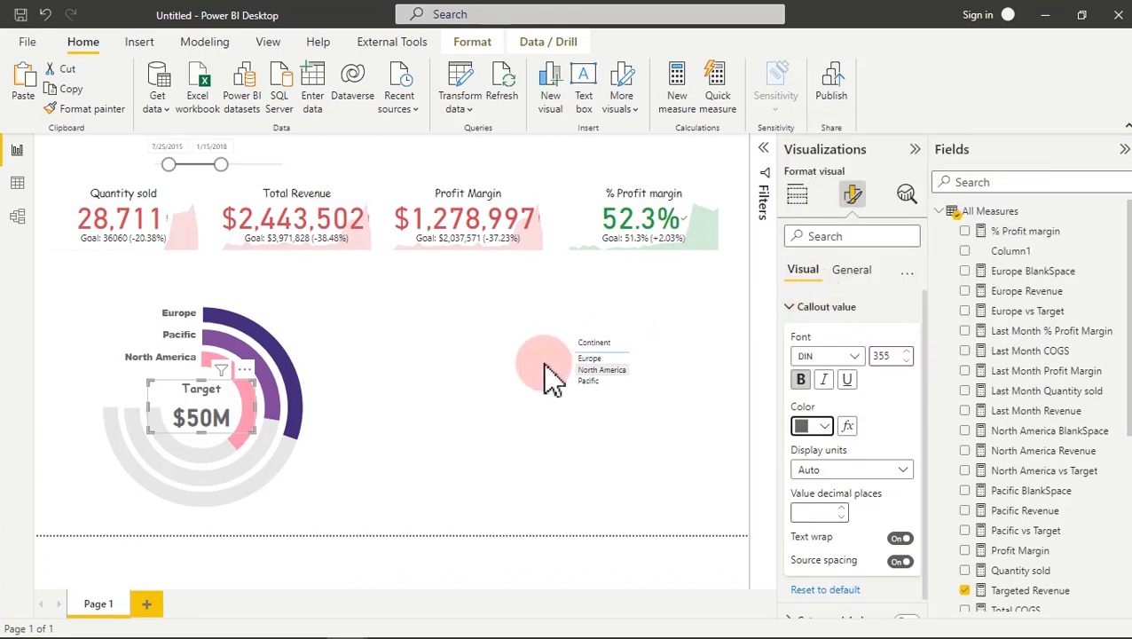
Step: Colour the card's callout value medium grey and deselect the card
click(830, 435)
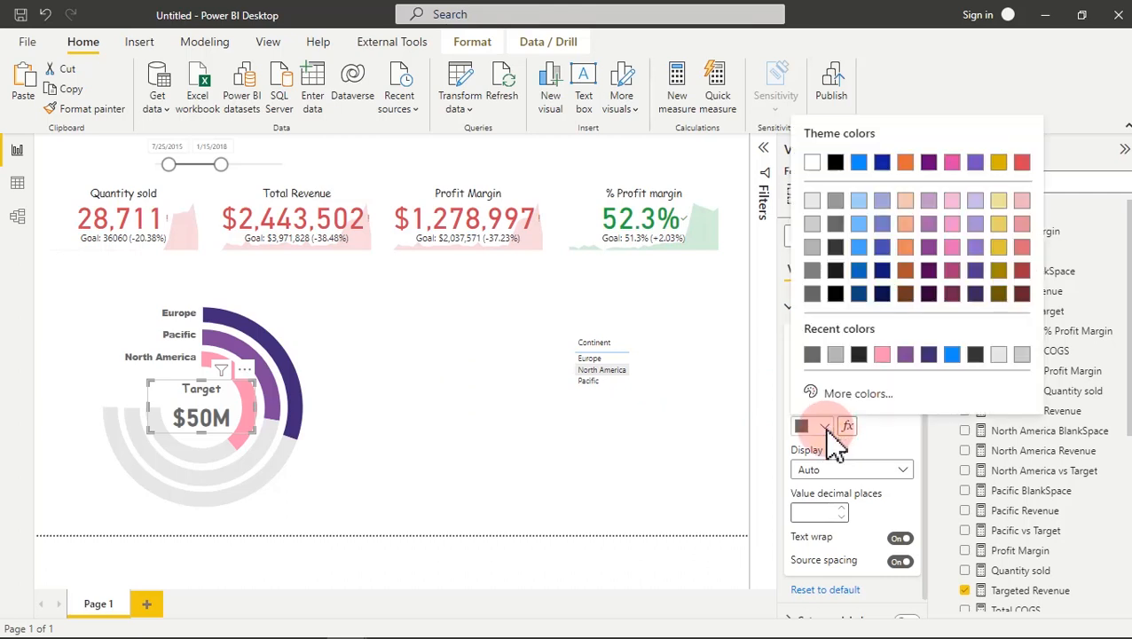
click(812, 271)
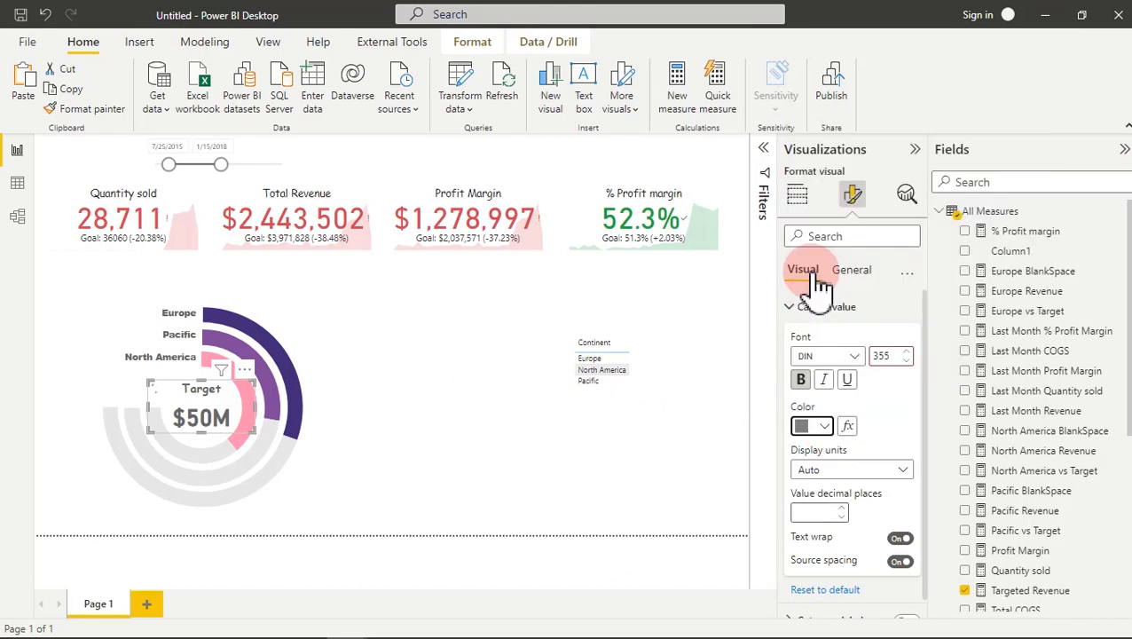
click(483, 384)
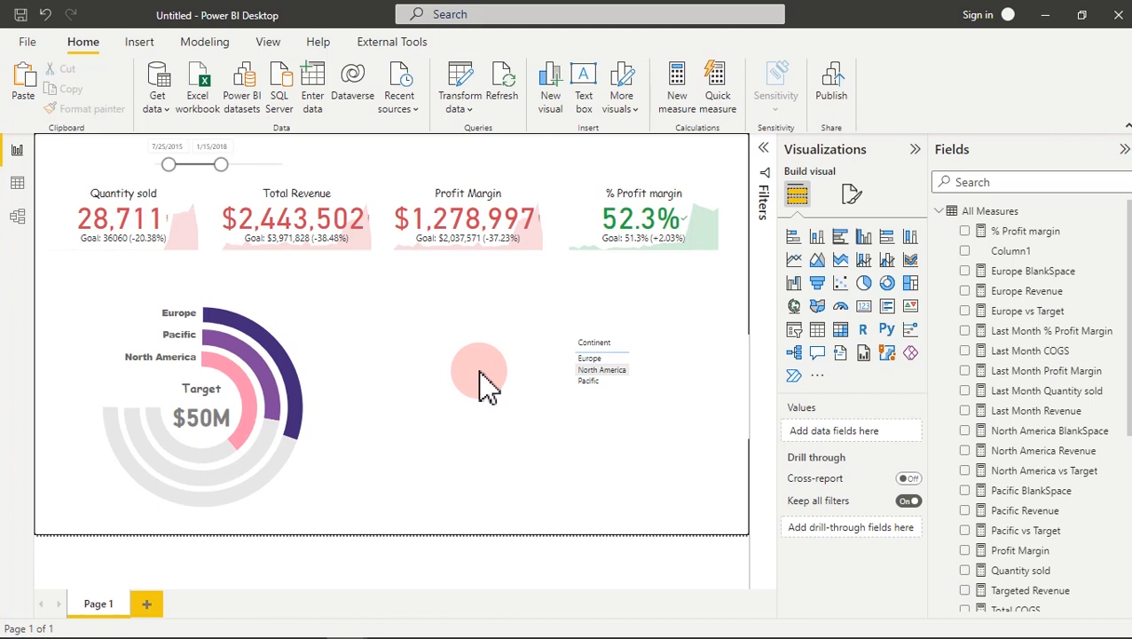